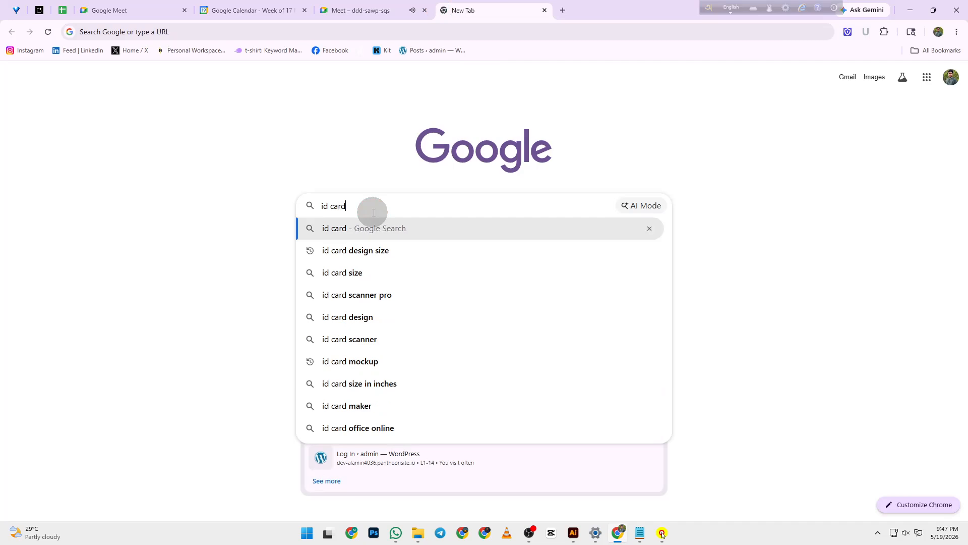
- Submit the 'id card' Google search and bring the results back into view
key(Return)
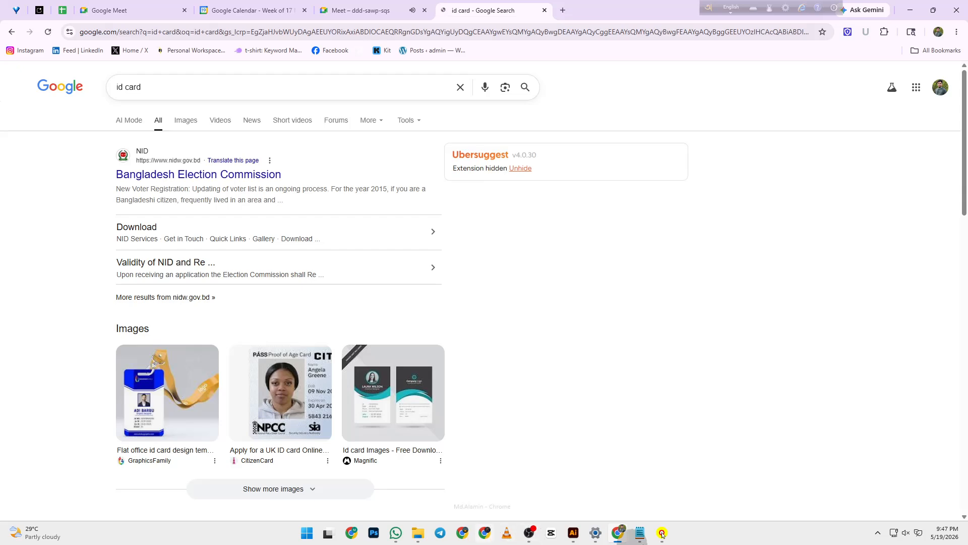
click(626, 542)
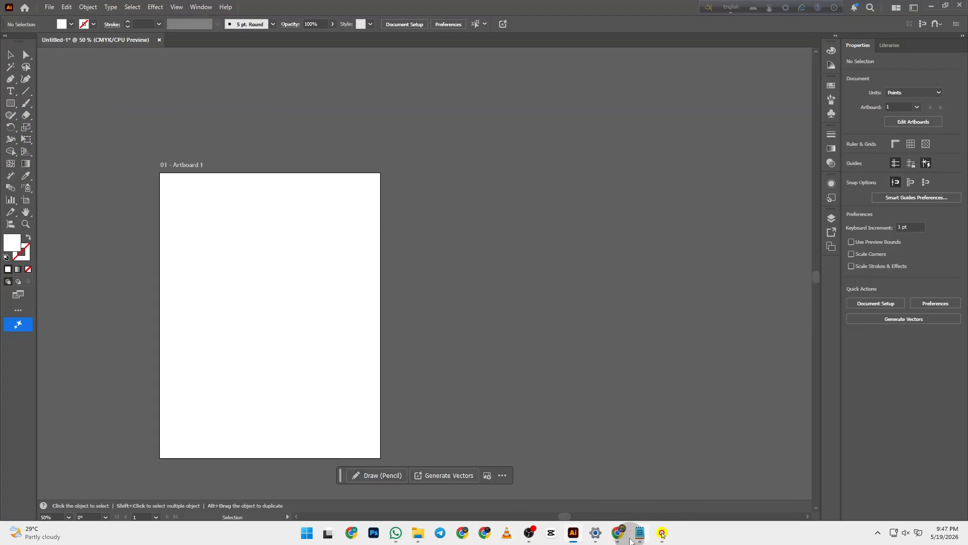
click(618, 532)
- Present the entire screen to the ongoing Meet call, then return to the search tab
click(106, 9)
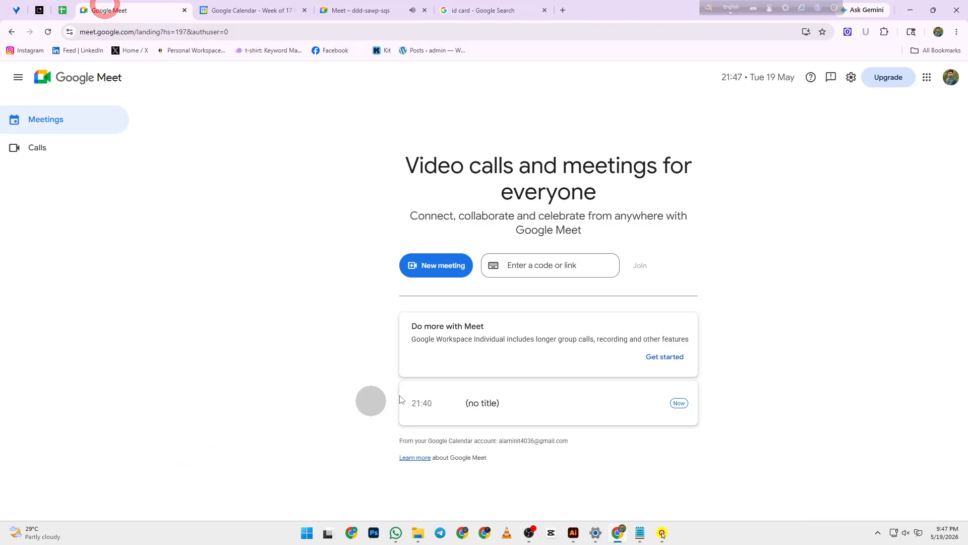
click(337, 10)
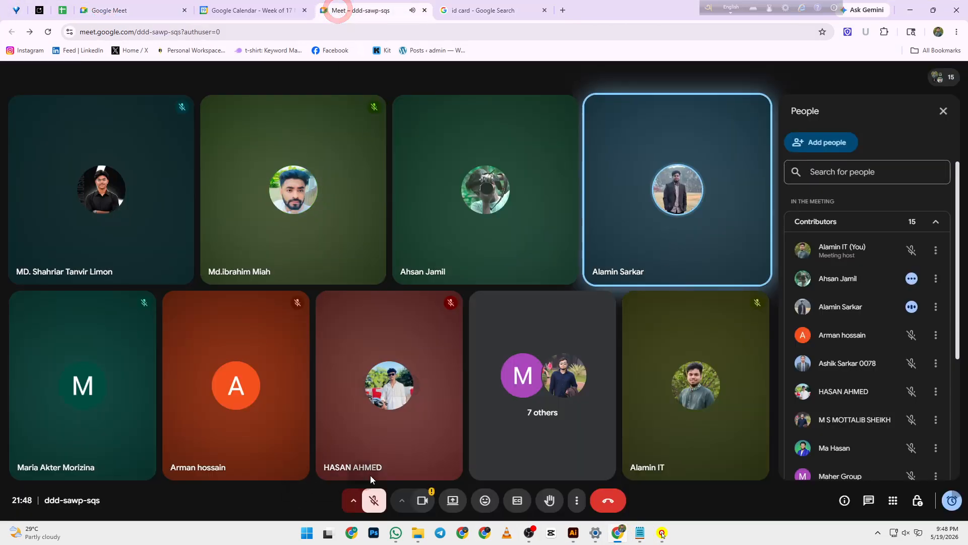
click(453, 500)
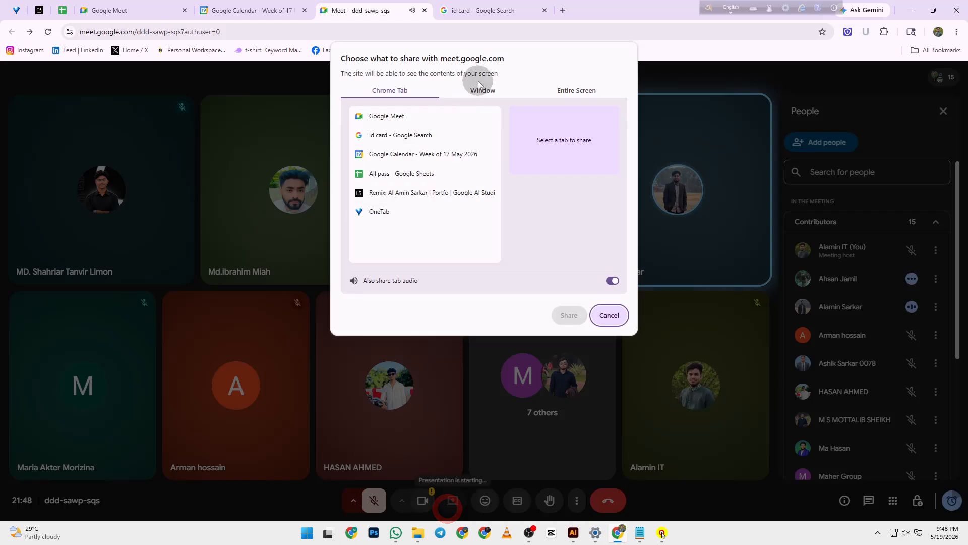
click(600, 91)
click(570, 314)
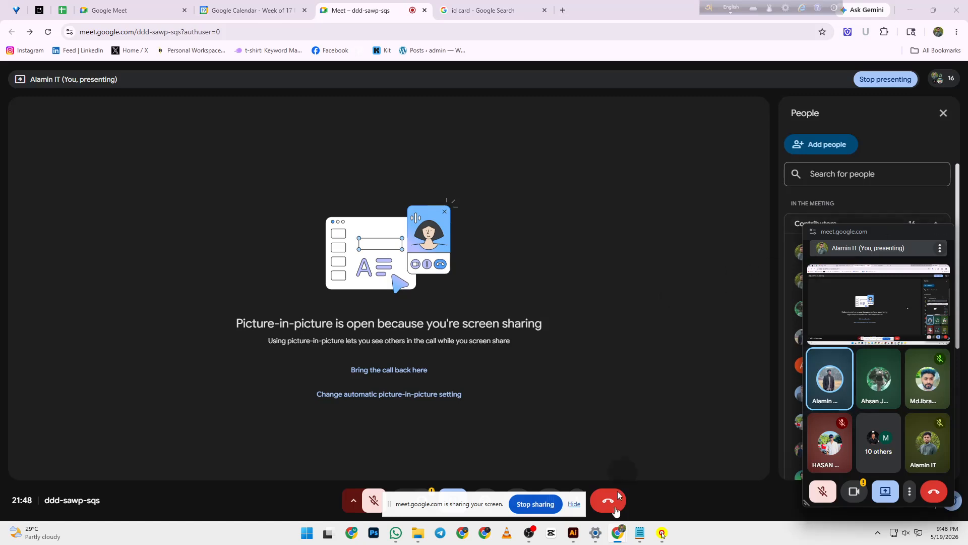
click(574, 504)
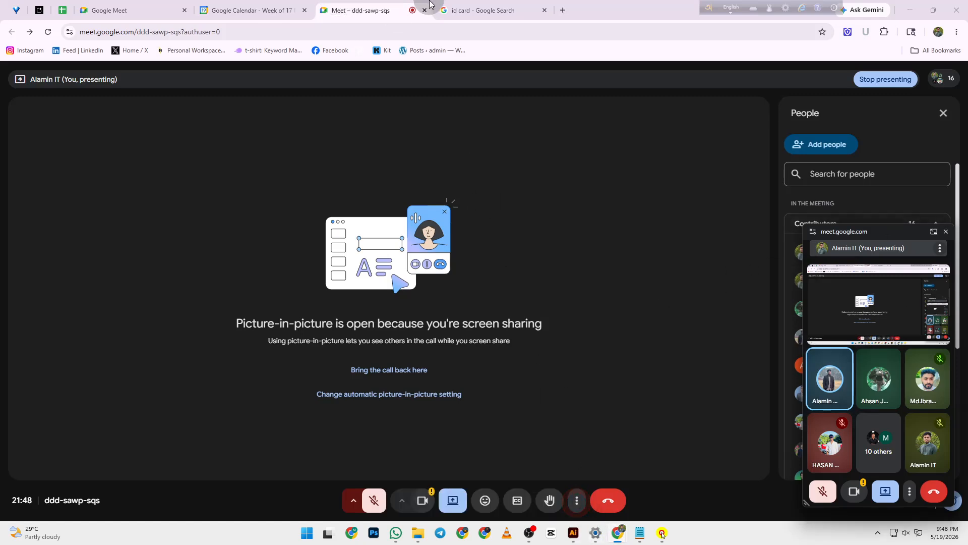
click(449, 7)
- Extend the search query to 'id card design'
click(184, 87)
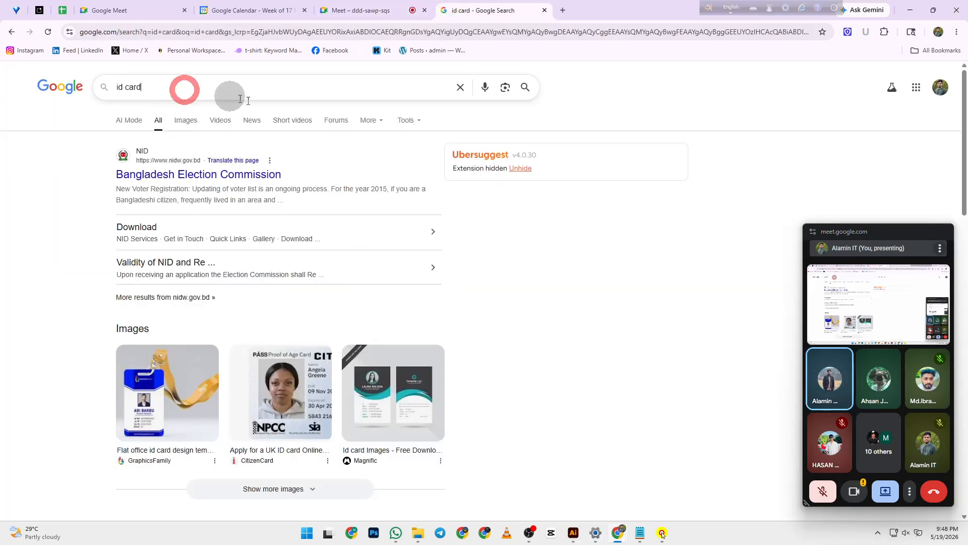
text(design)
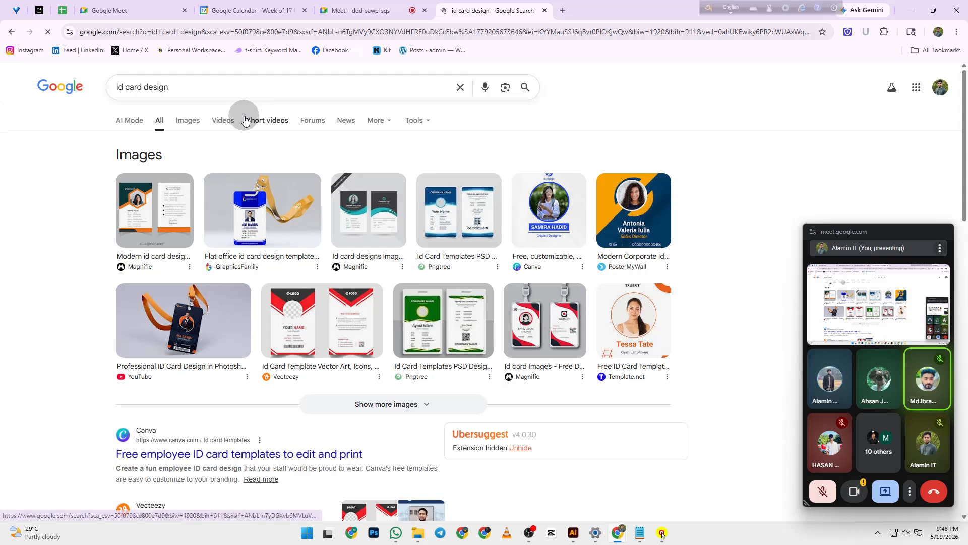
scroll(304, 162, down, 1)
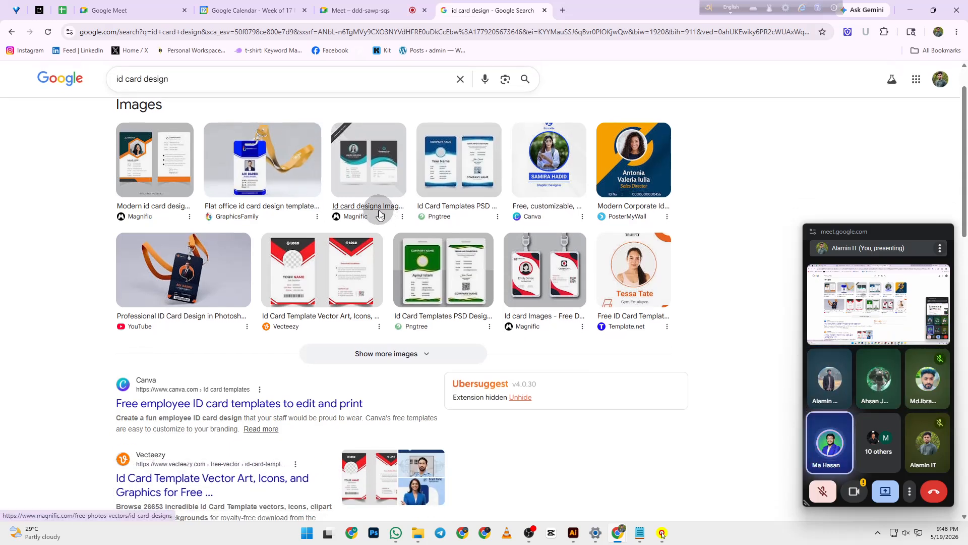
scroll(379, 215, up, 1)
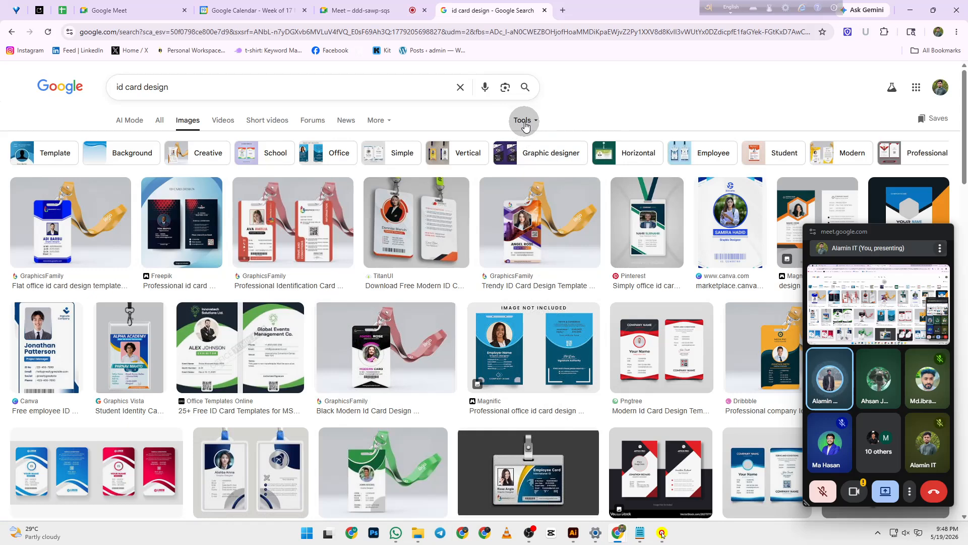
- Filter the image results to Large size and close the floating Meet preview
click(525, 124)
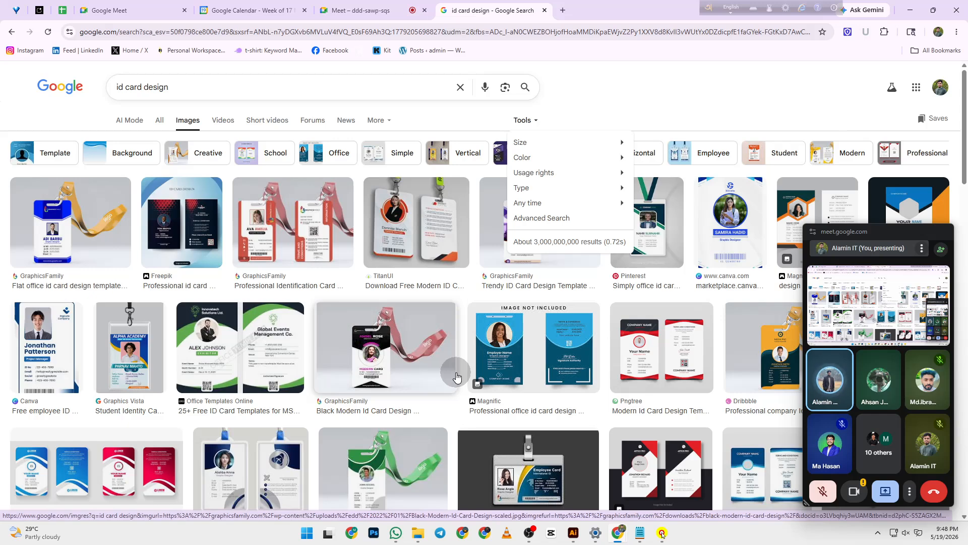
click(586, 142)
mouse_move(606, 157)
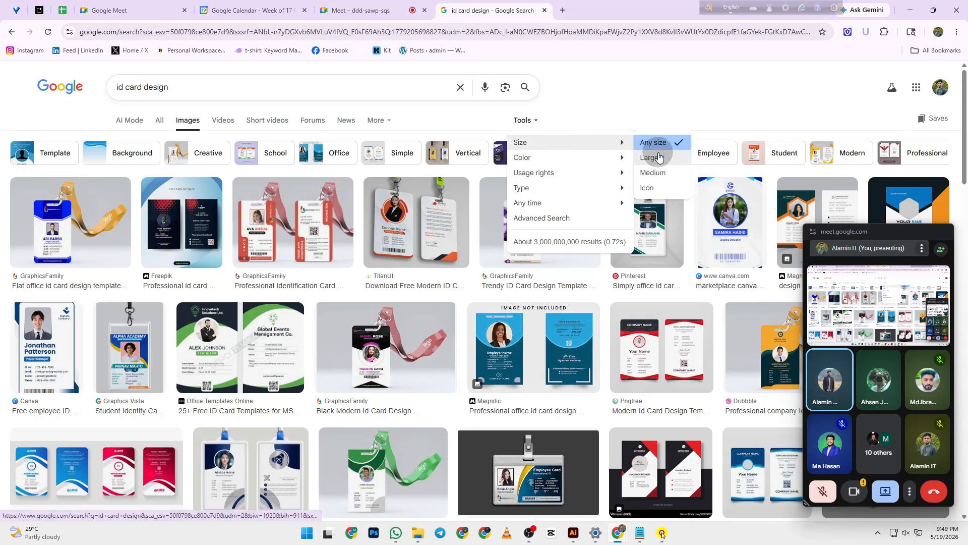
click(659, 158)
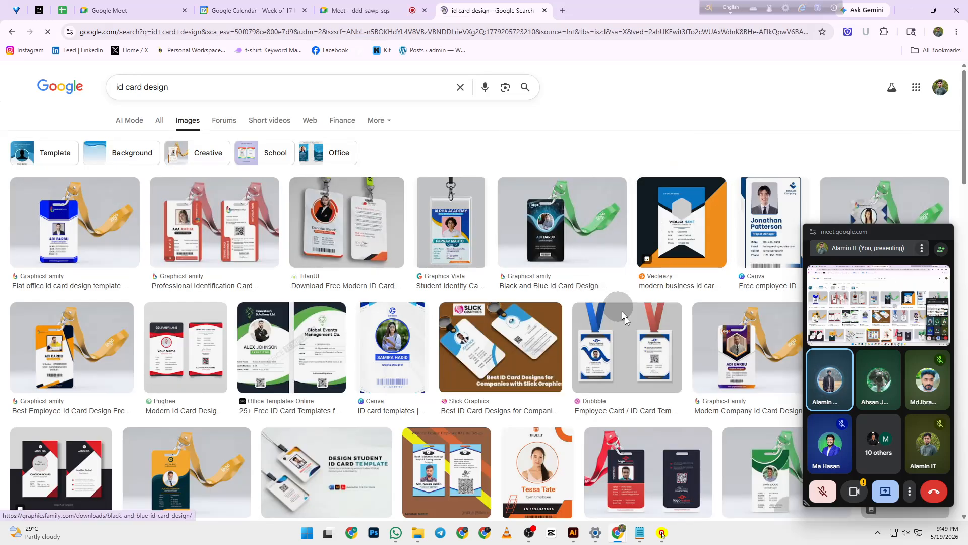
click(946, 233)
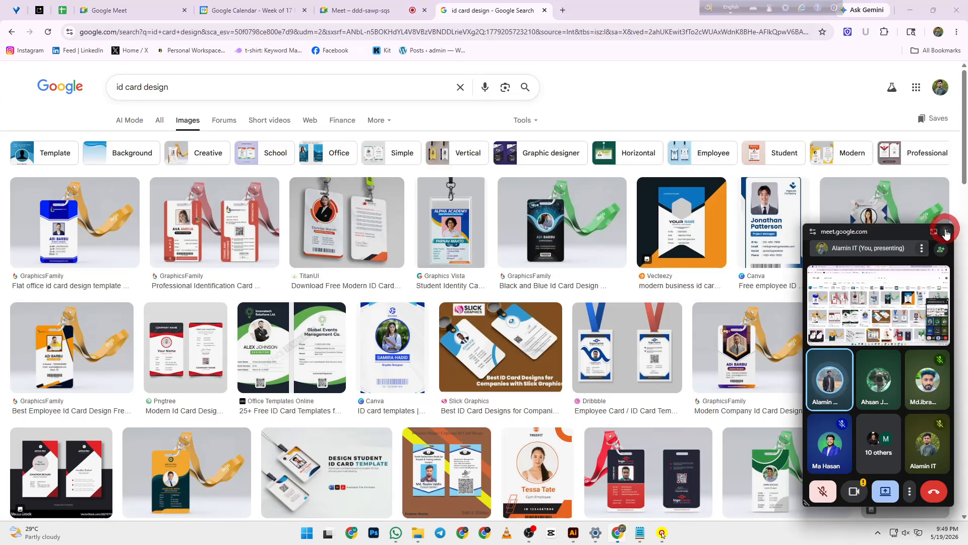
scroll(799, 262, down, 2)
scroll(799, 261, down, 1)
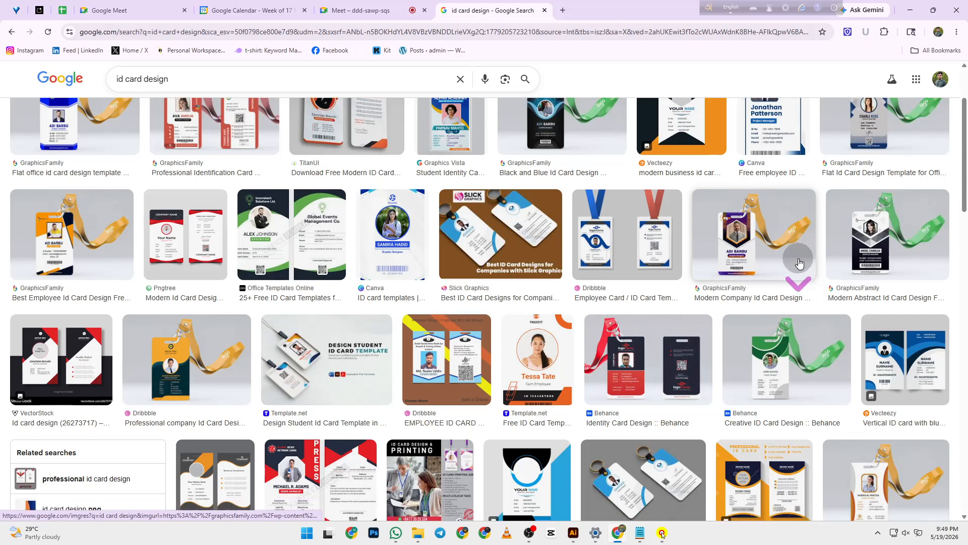
- Preview the red-and-black VectorStock ID card, then minimize Chrome to reveal Illustrator's blank artboard
click(52, 328)
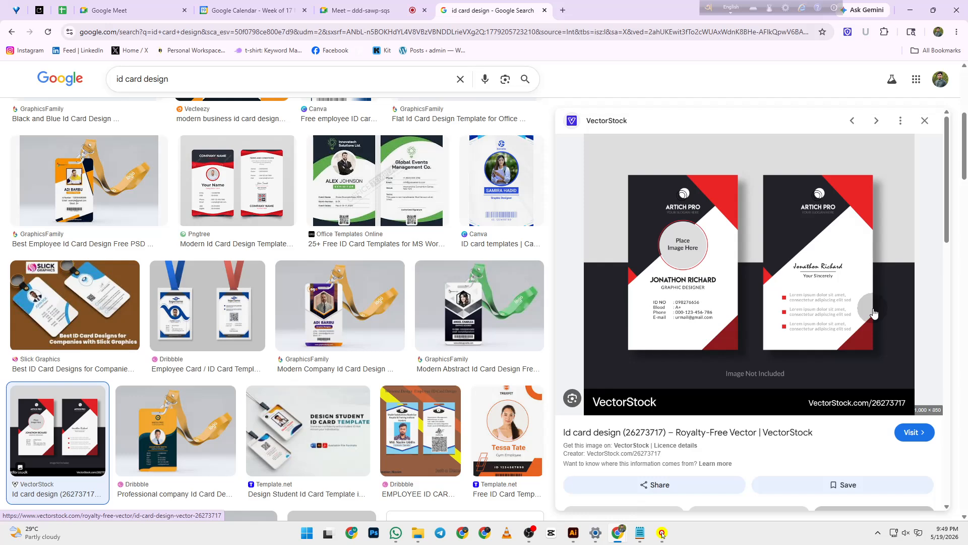
scroll(400, 174, up, 6)
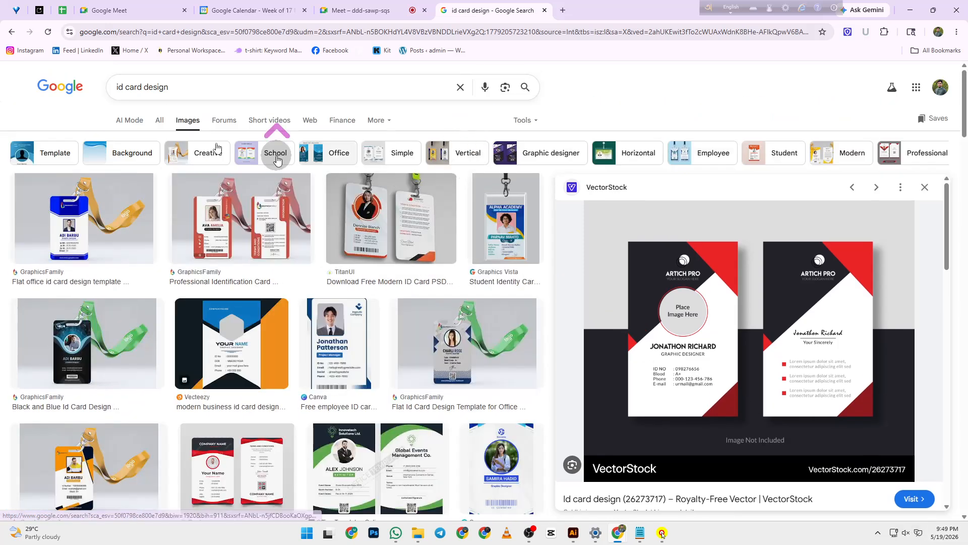
click(522, 120)
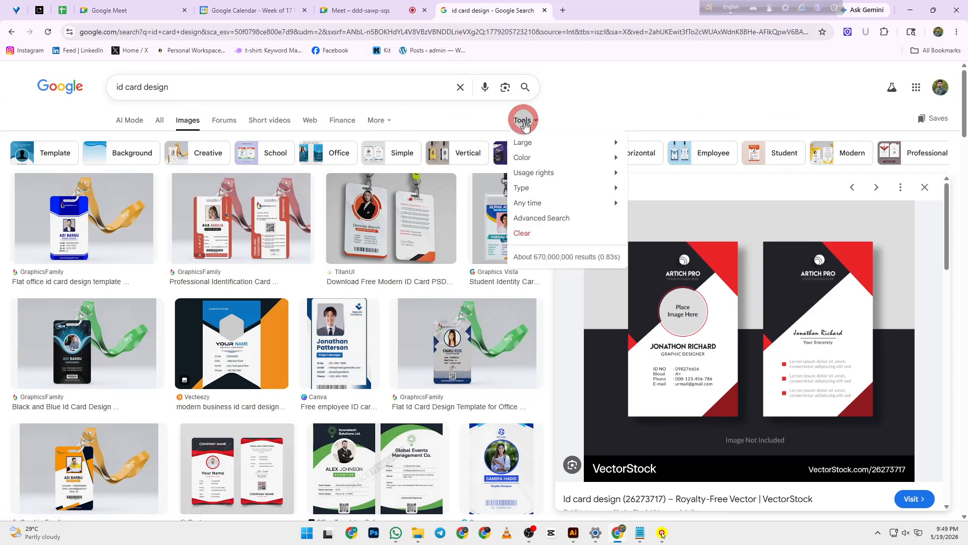
mouse_move(543, 142)
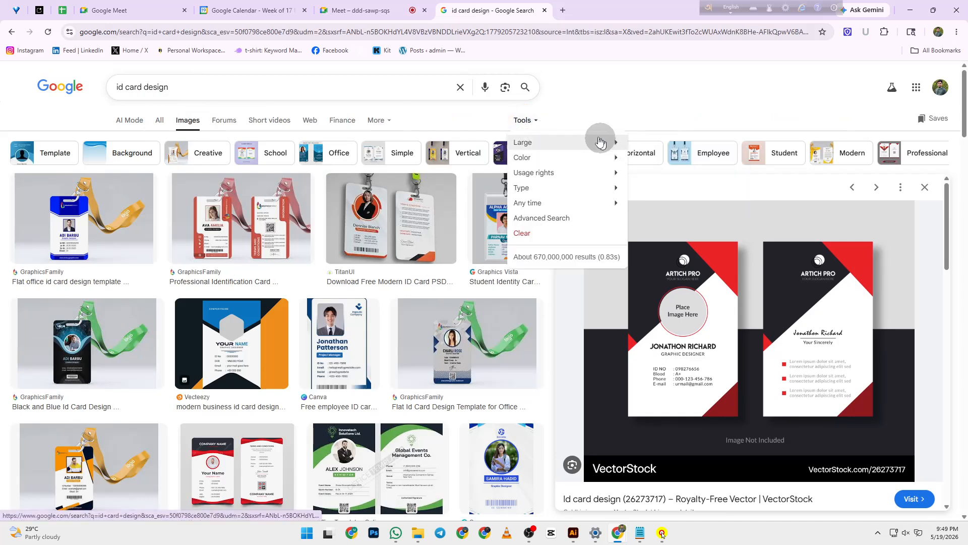
click(634, 102)
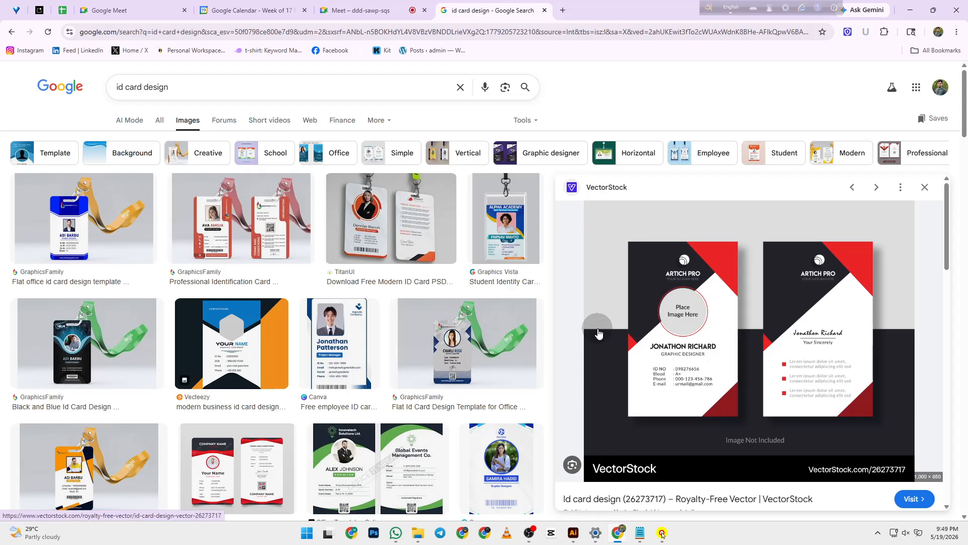
click(911, 9)
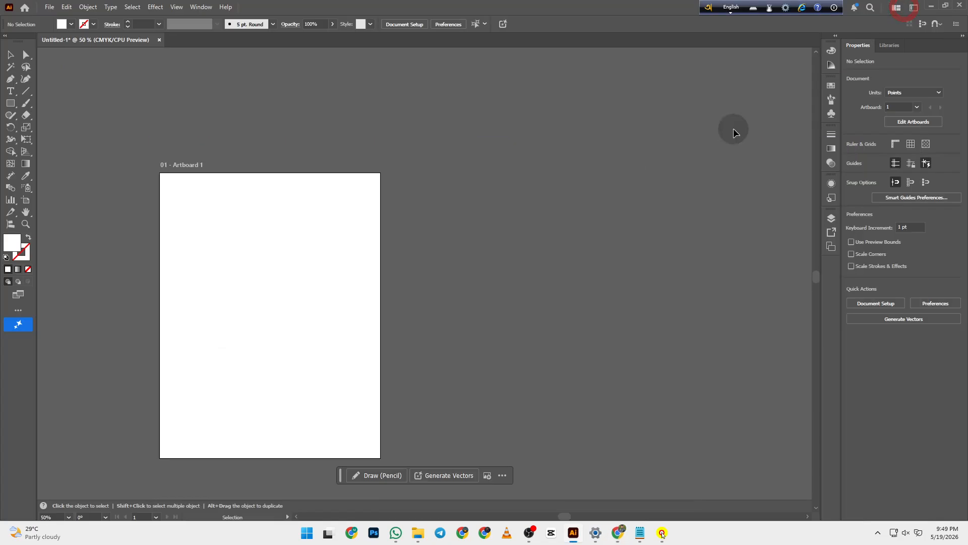
- Minimize Illustrator, open This PC, and bring Chrome back on the Google Meet home tab
click(931, 6)
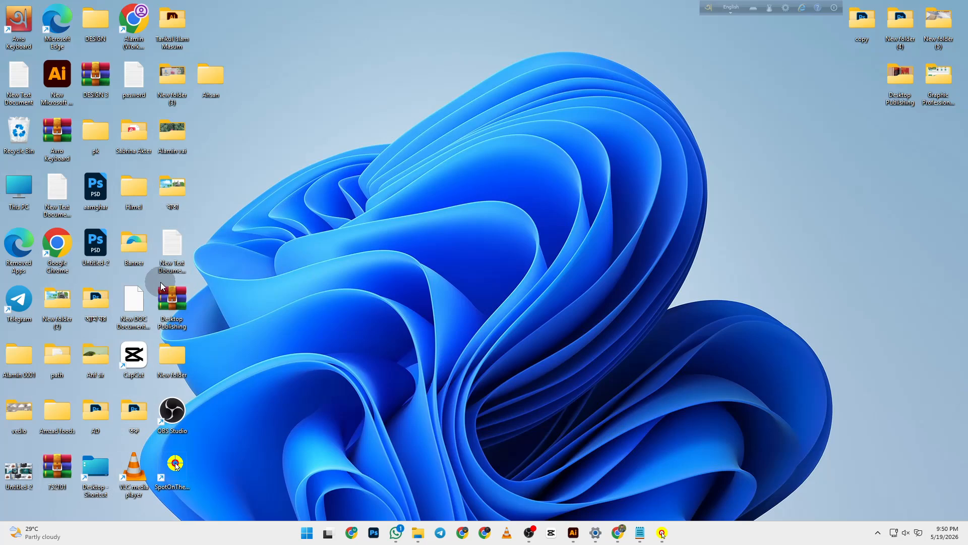
double_click(23, 205)
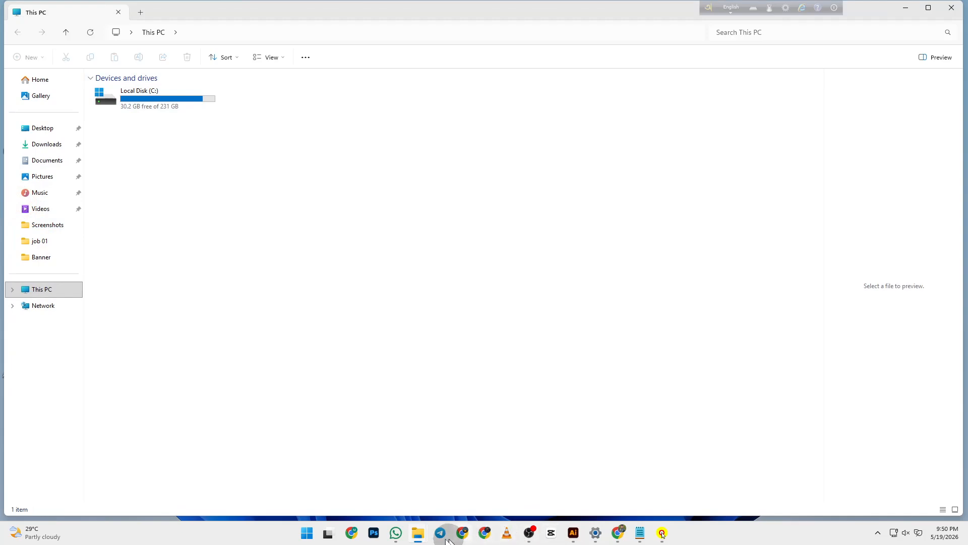
click(616, 541)
click(580, 492)
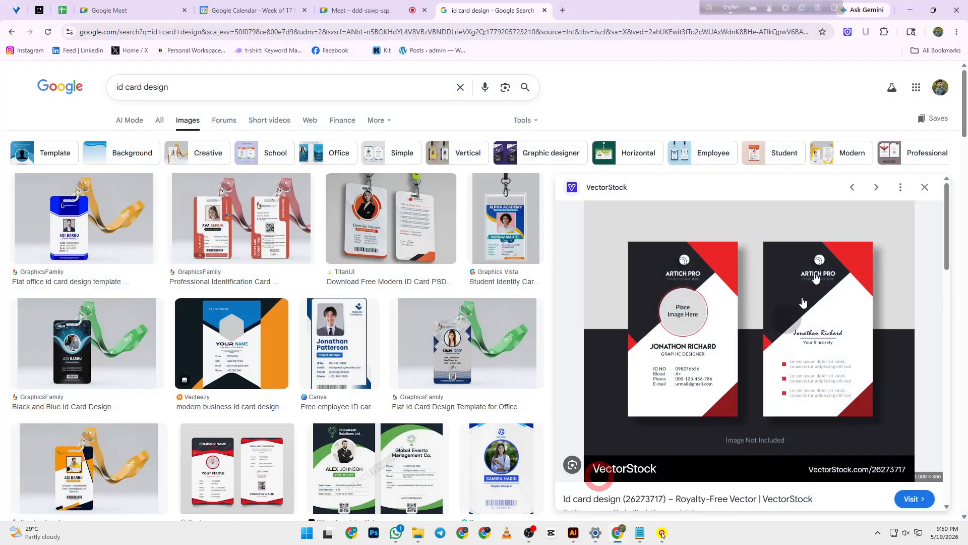
click(103, 11)
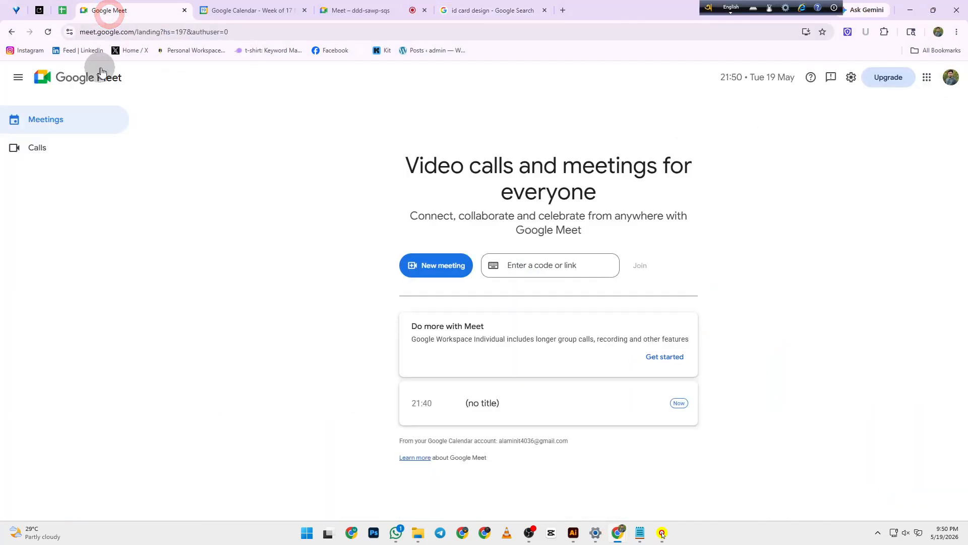
- Open the ongoing Meet call tab and move it to the first tab position
click(242, 11)
click(102, 10)
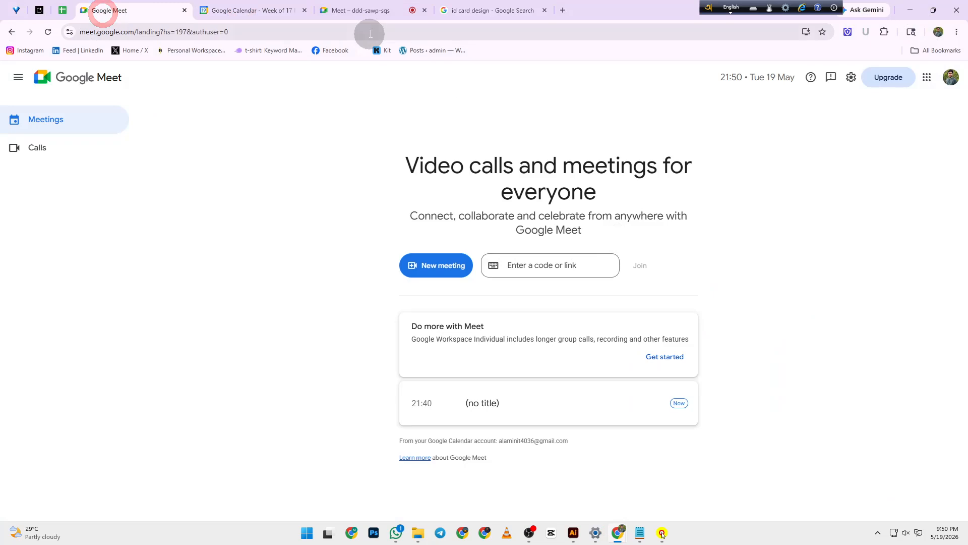
click(371, 11)
drag(371, 10, 83, 13)
- Admit all waiting guests to the call twice, reviewing the participant list
click(921, 247)
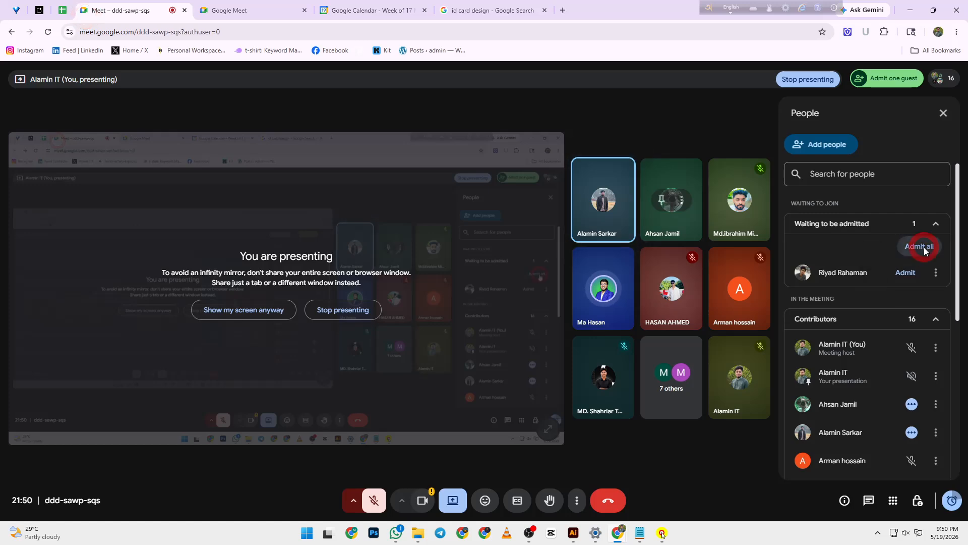
click(522, 316)
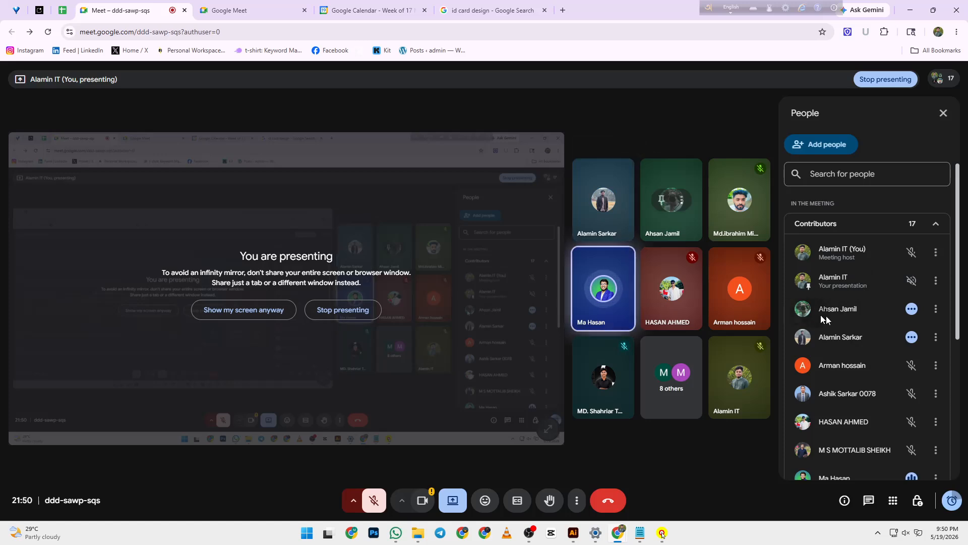
scroll(857, 323, down, 1)
scroll(878, 328, down, 3)
scroll(878, 328, up, 5)
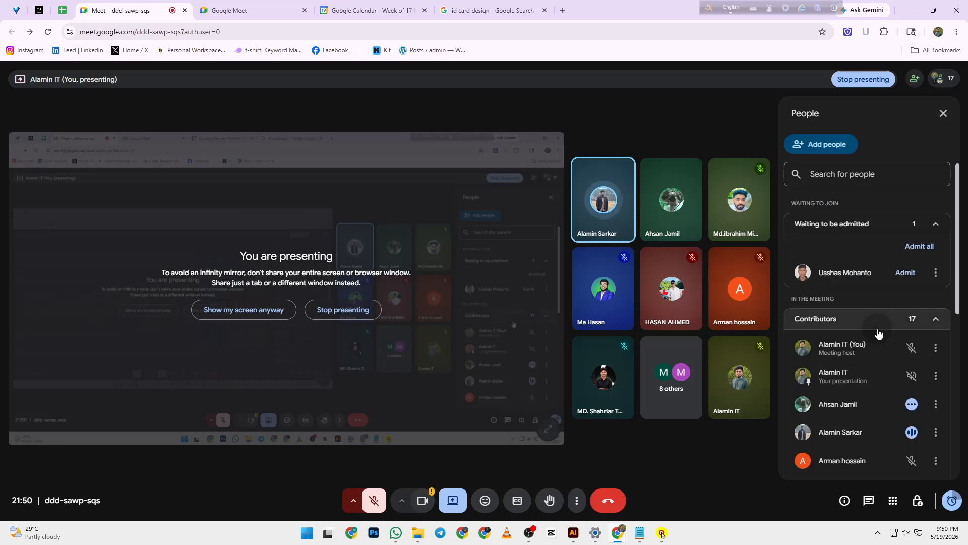
click(919, 247)
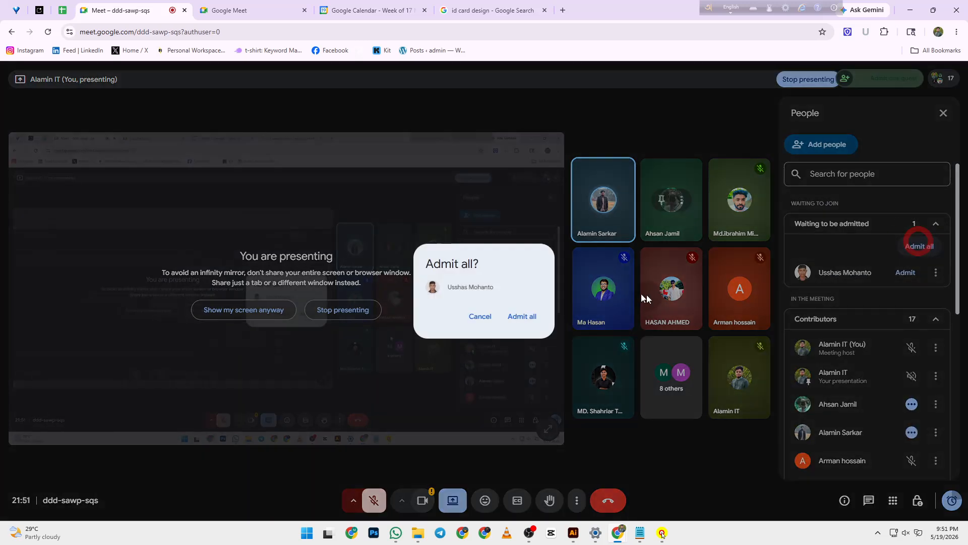
click(519, 318)
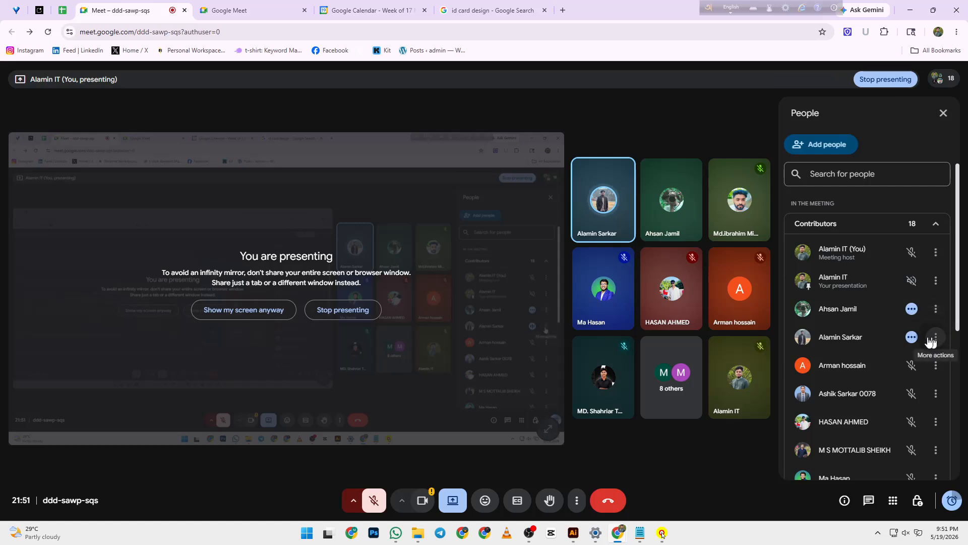
scroll(859, 352, down, 5)
scroll(859, 351, up, 5)
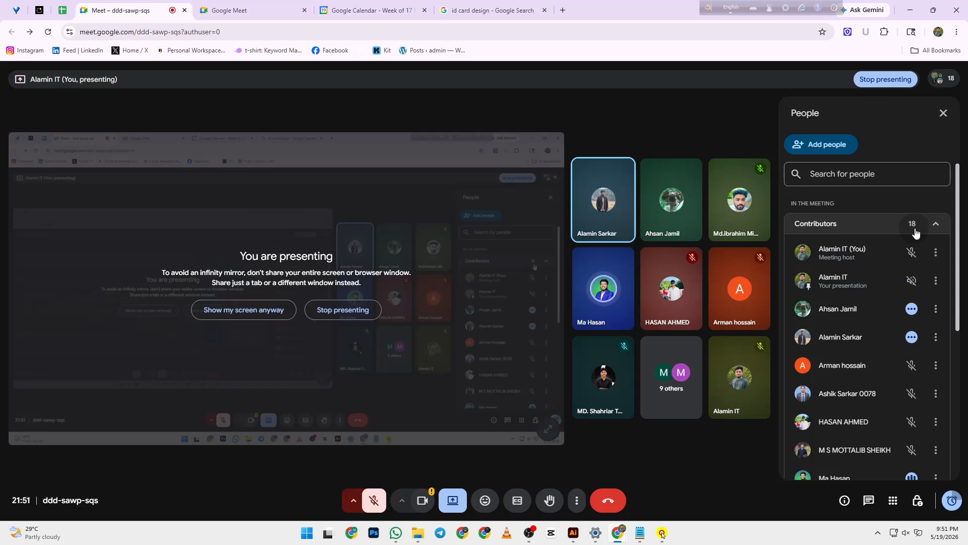
- Minimize the Chrome and This PC windows
click(458, 5)
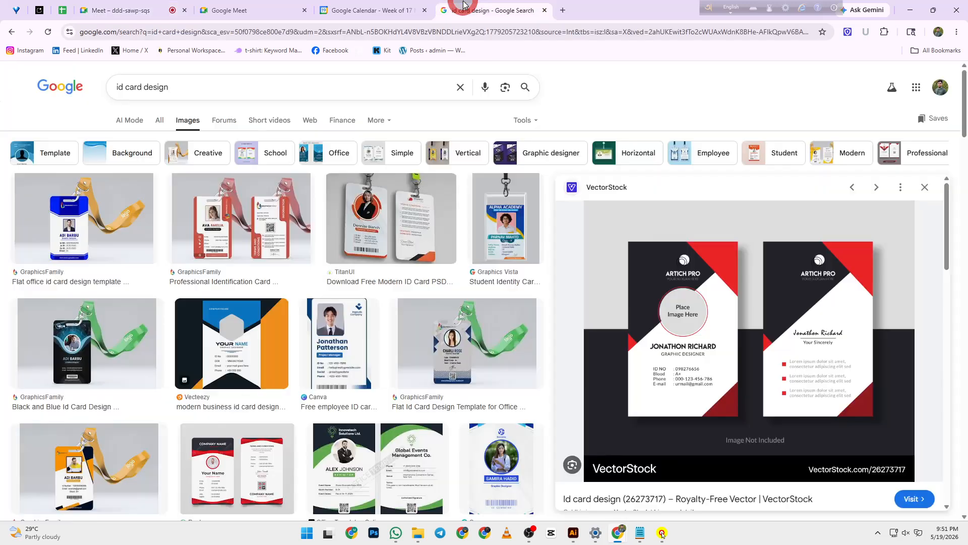
click(911, 10)
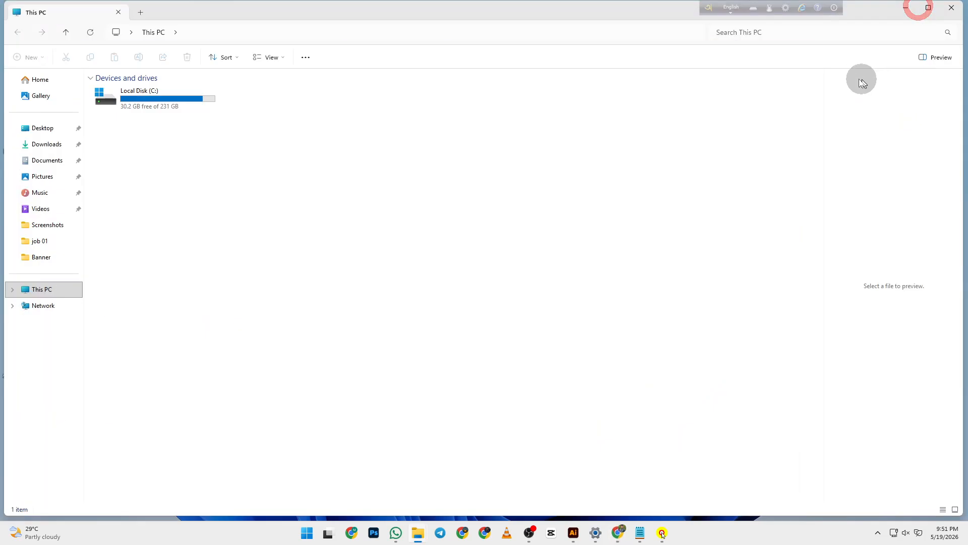
click(907, 10)
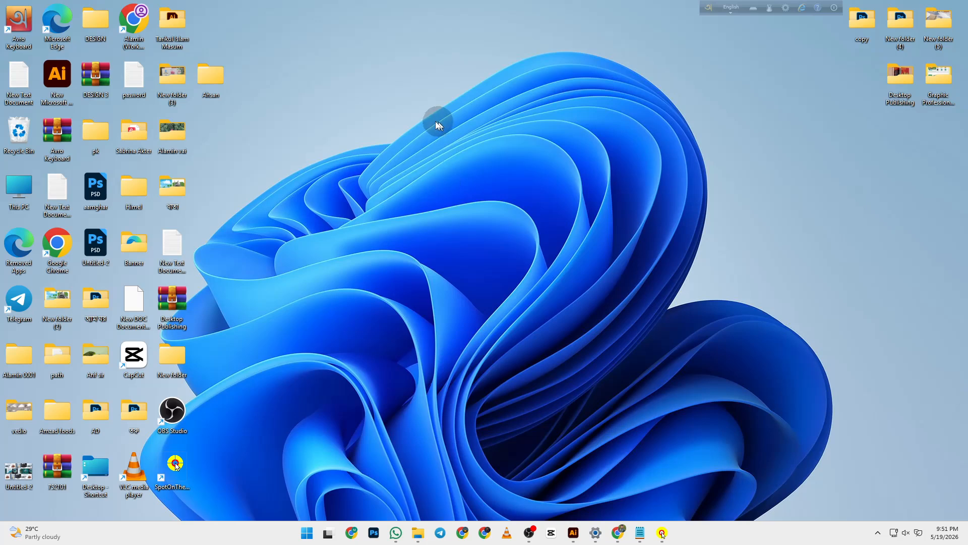
- Open the desktop right-click New menu, then dismiss it without creating anything
right_click(395, 62)
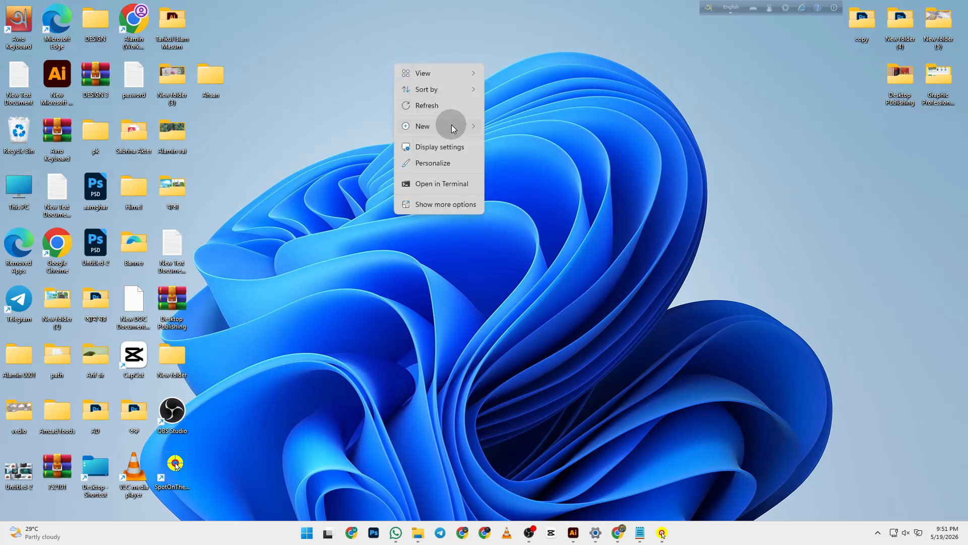
click(632, 98)
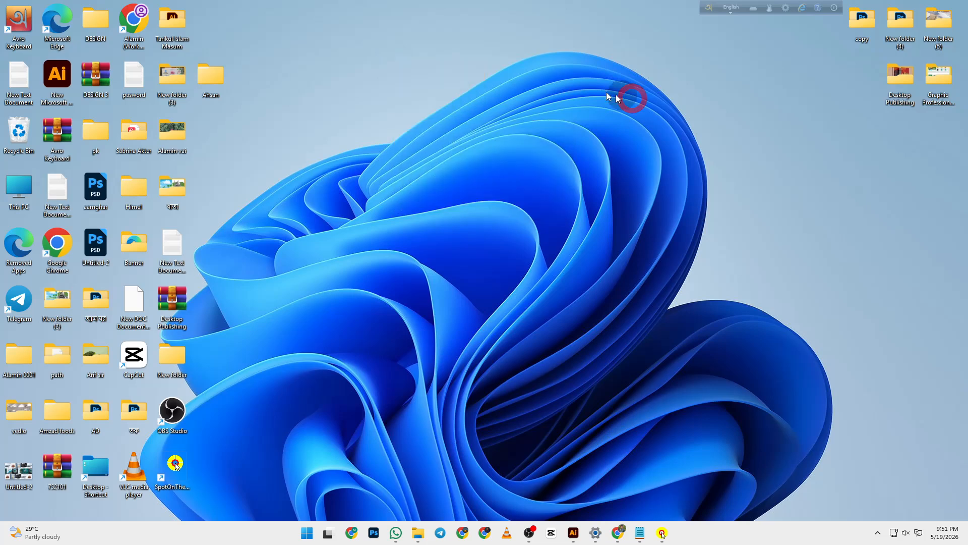
right_click(328, 42)
mouse_move(382, 109)
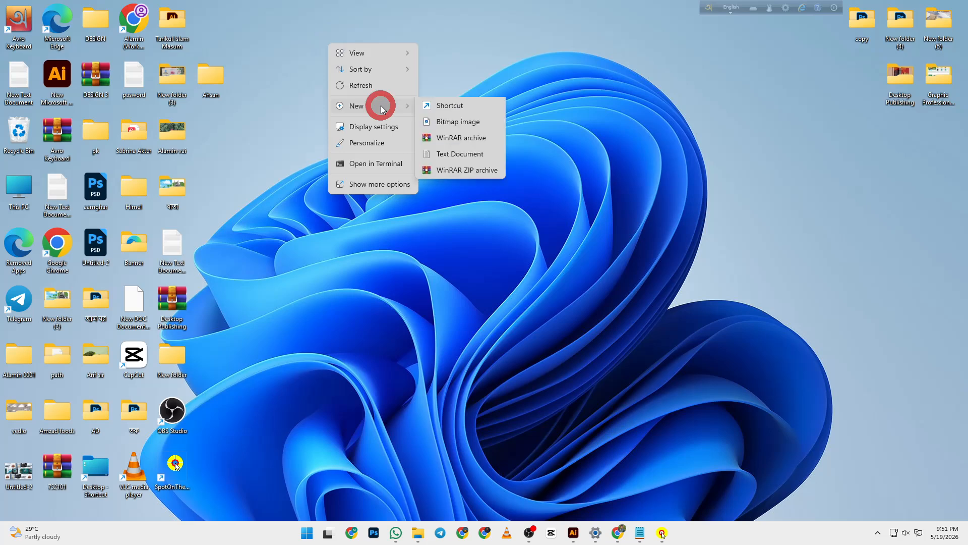
click(552, 99)
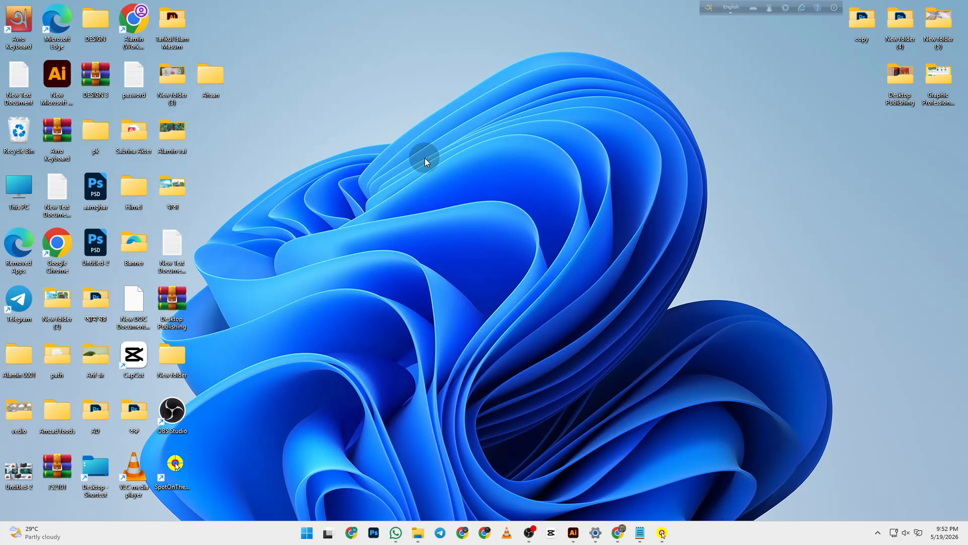
- Open the desktop New submenu and close it without creating anything
right_click(383, 117)
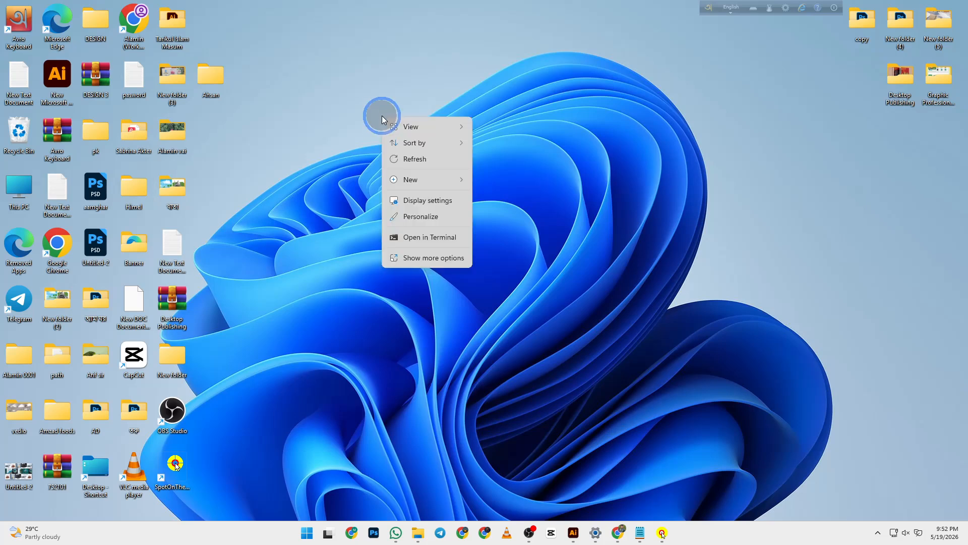
click(430, 177)
click(550, 157)
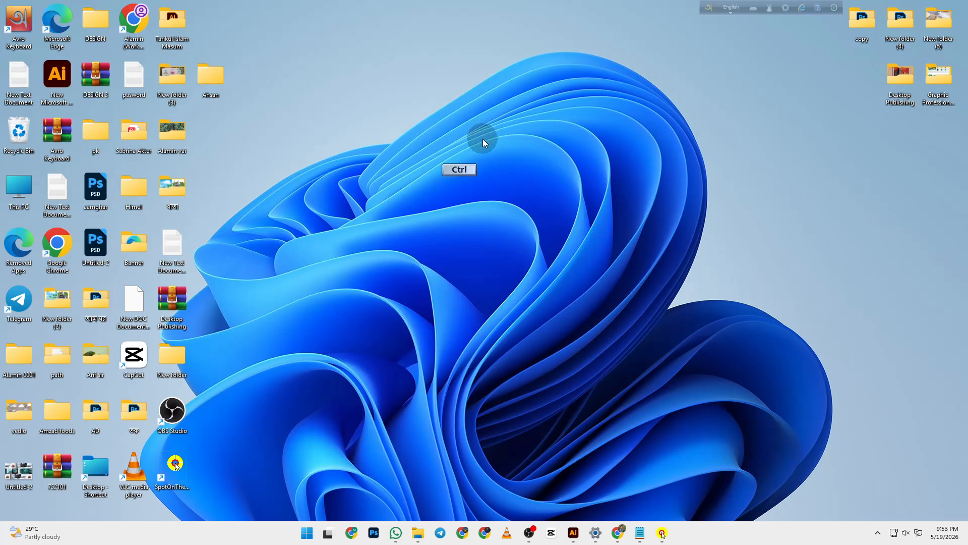
- Create New folder (6) with Ctrl+Shift+N and place it in the upper middle
key(ctrl)
key(ctrl)
key(ctrl+shift)
key(ctrl+shift+n)
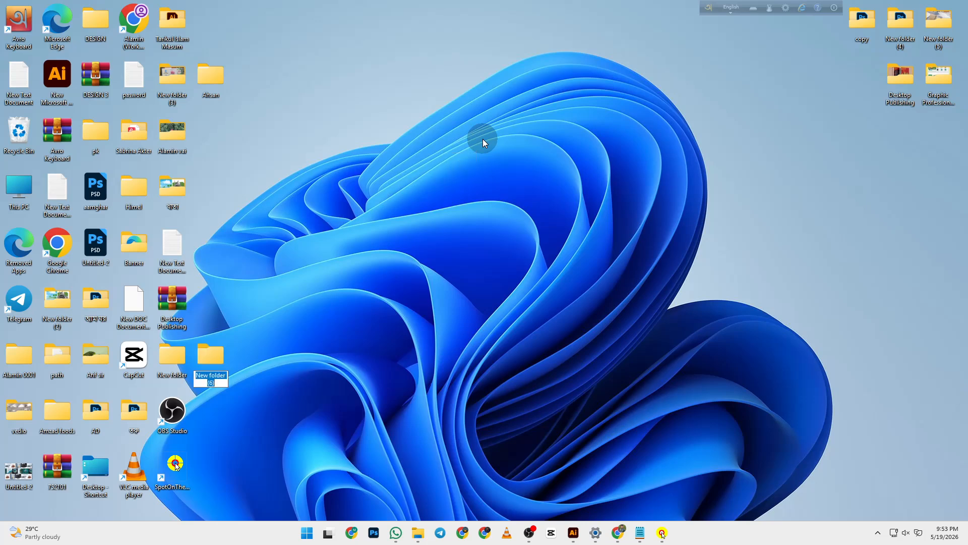
key(ctrl+shift)
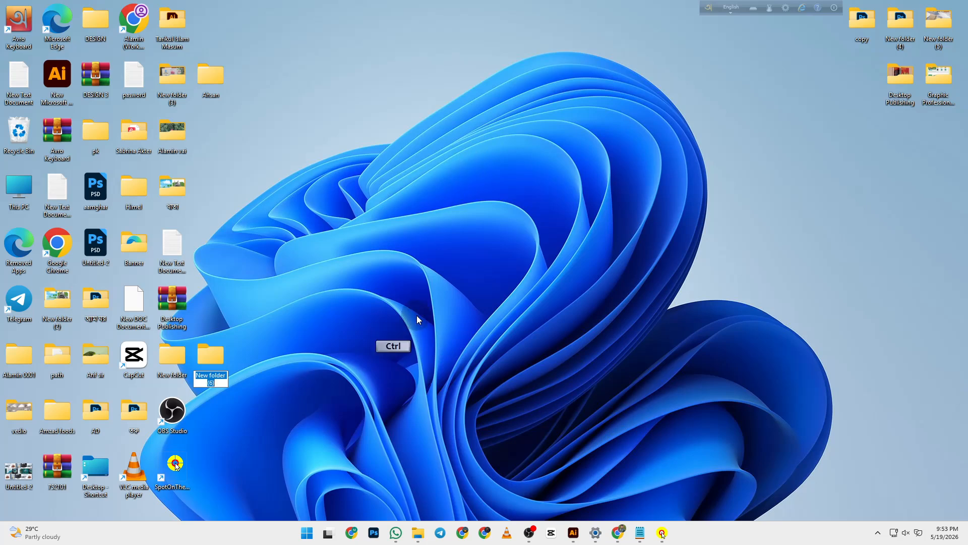
drag(215, 359, 398, 126)
- In Spot on the Mouse's Select keys, uncheck 'But only if combined' to show all character keys
click(662, 533)
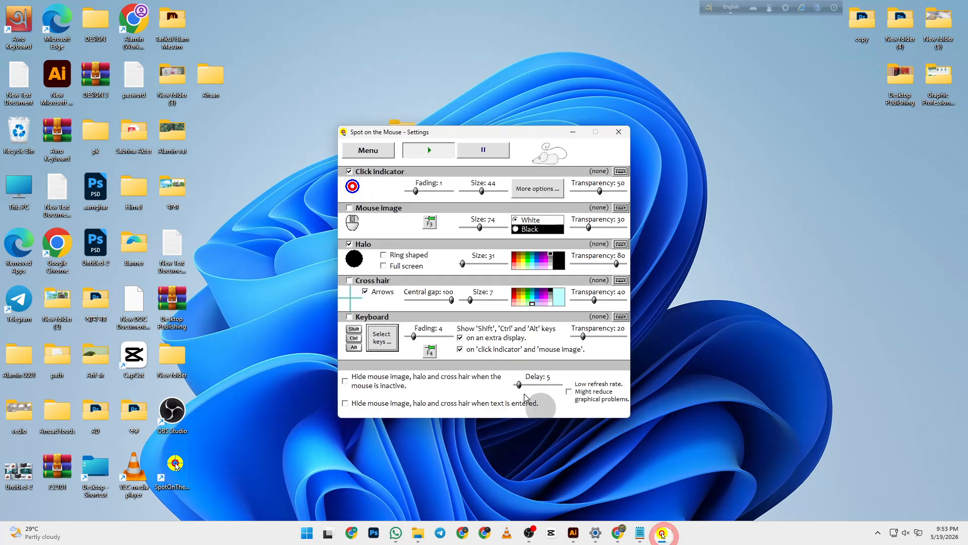
click(383, 338)
click(388, 292)
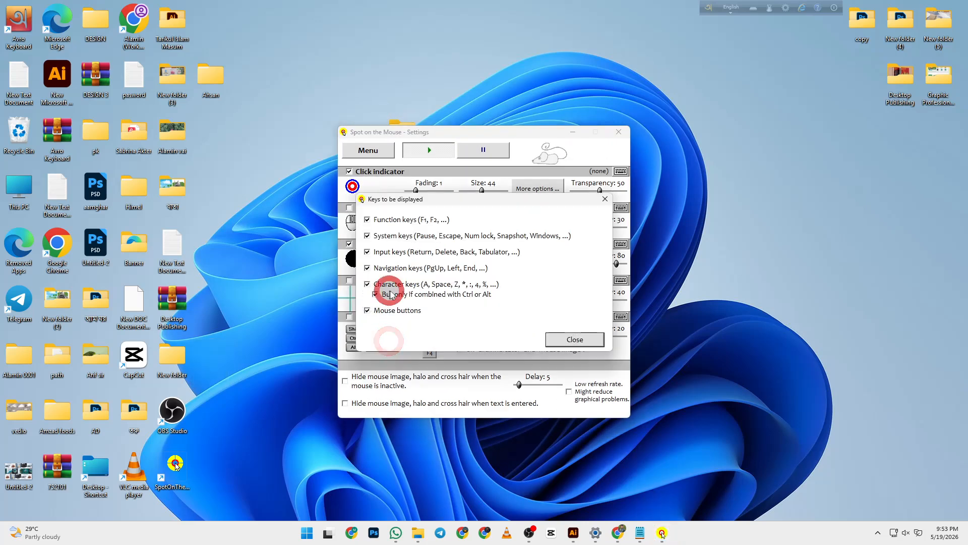
click(444, 294)
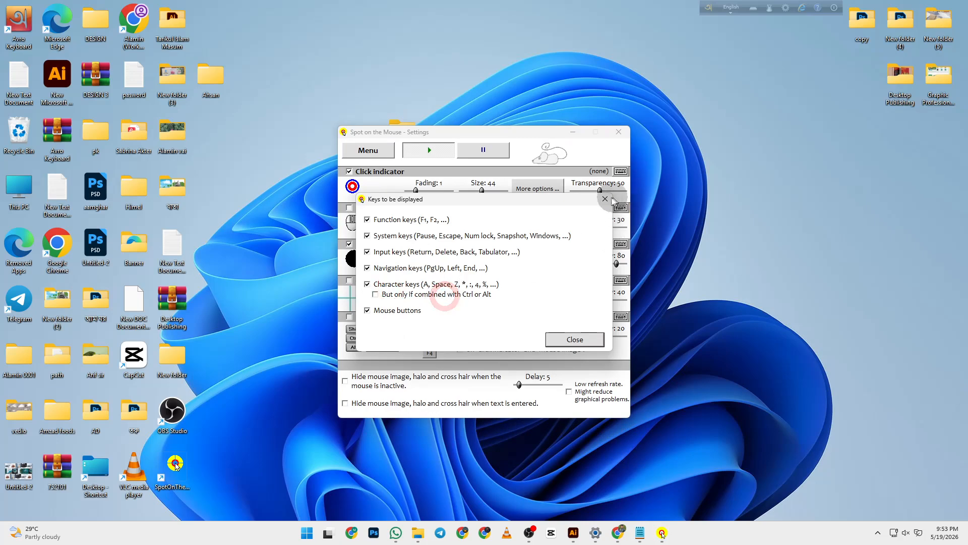
click(605, 198)
- Delete the folder, recreate New folder (6) and drag it to the top middle
click(618, 132)
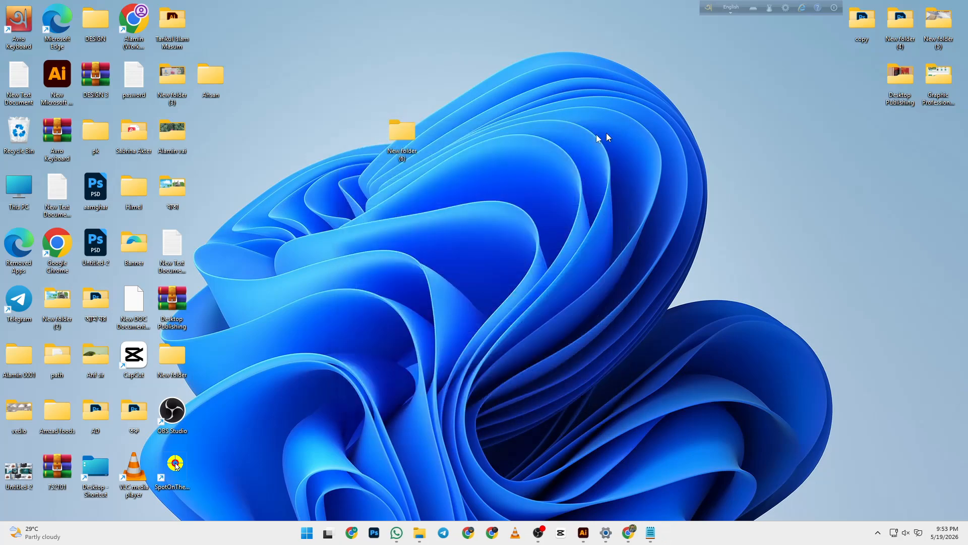
key(Delete)
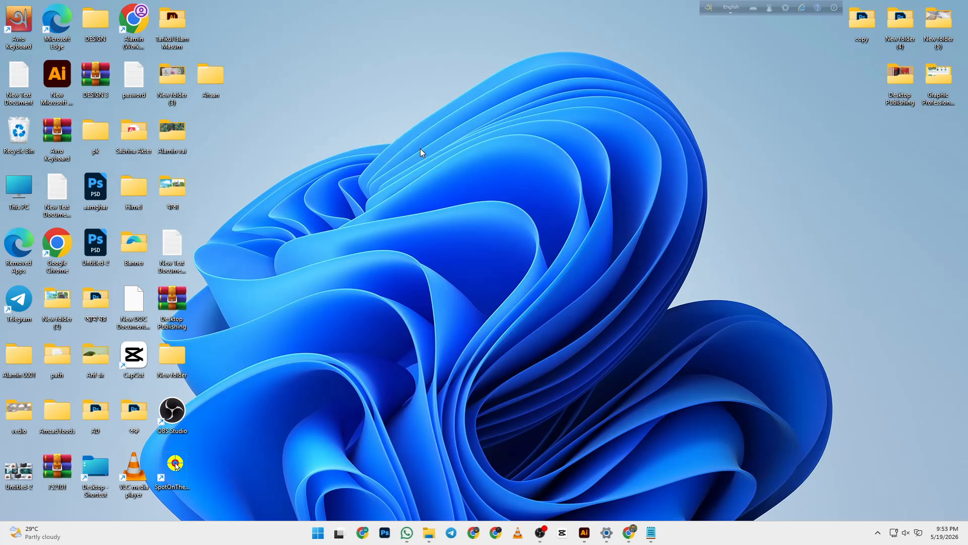
key(ctrl+shift+n)
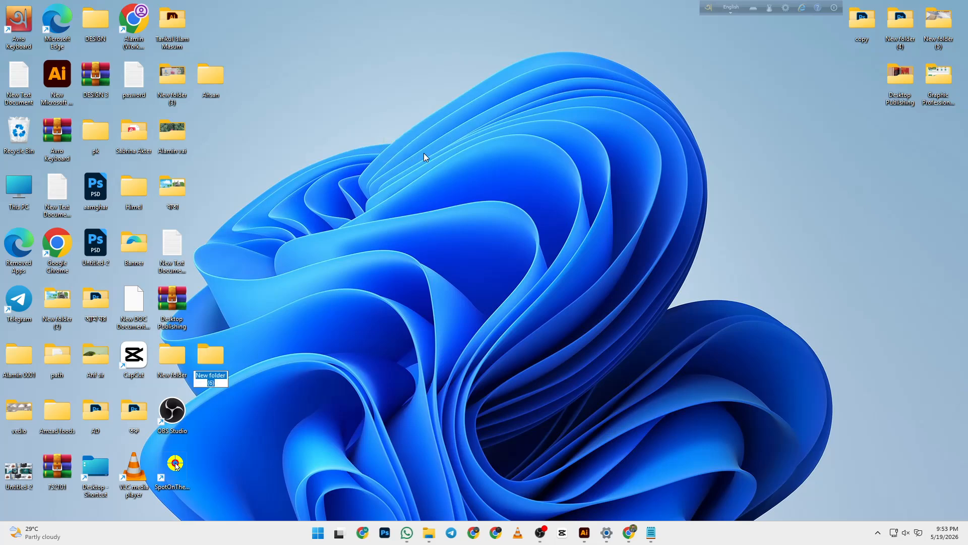
drag(210, 355, 442, 77)
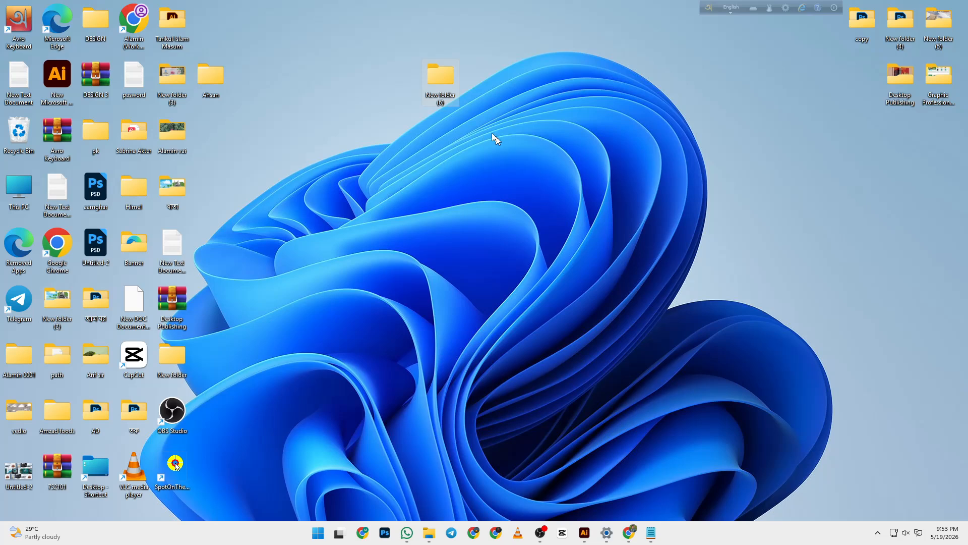
- Show the folder's full option list, dismiss it, and open a new Chrome window
right_click(441, 81)
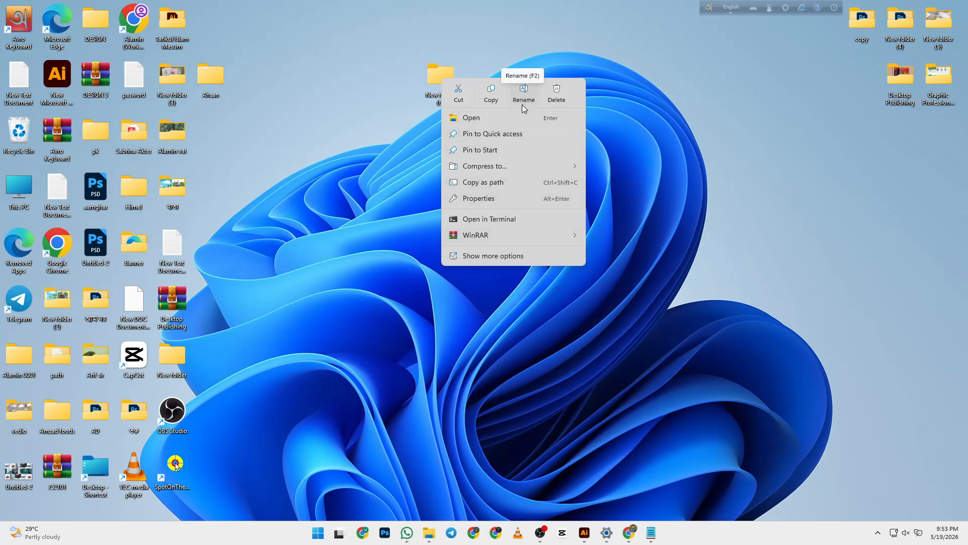
click(489, 256)
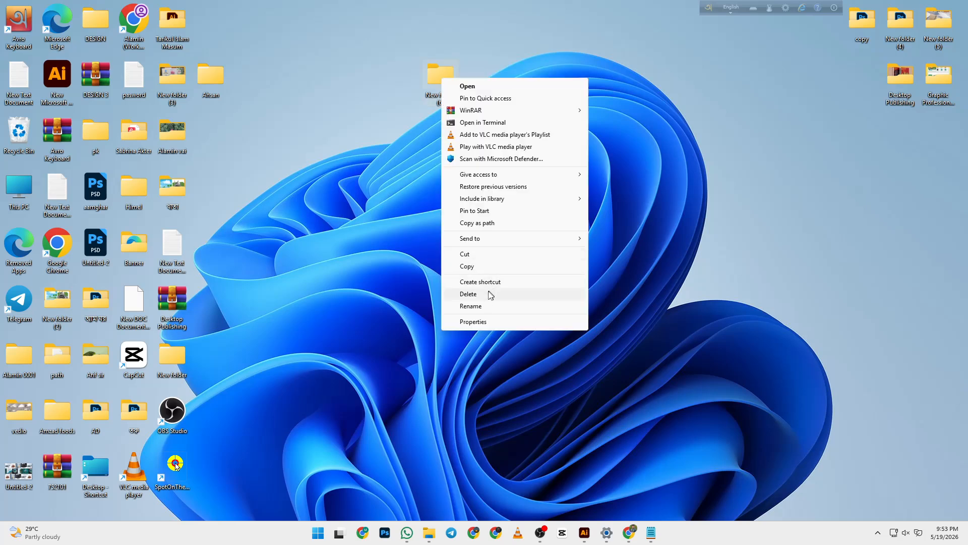
click(516, 67)
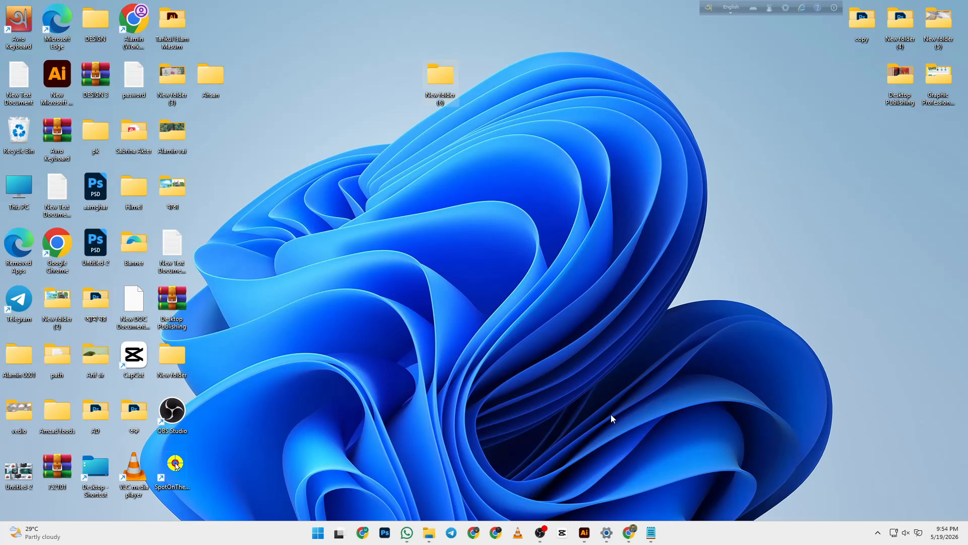
click(363, 533)
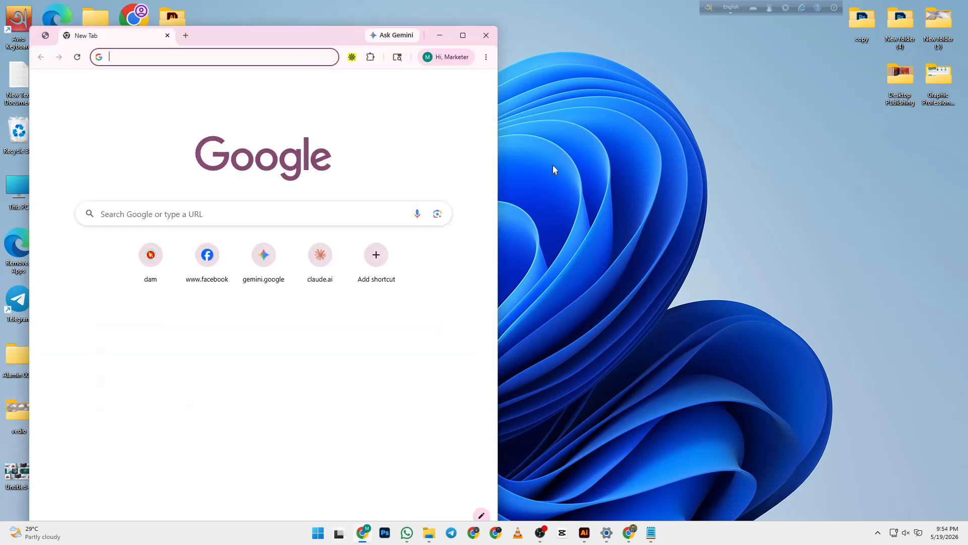
- Search Google for 'keyboard', removing the extra word 'tester'
click(264, 212)
text(k)
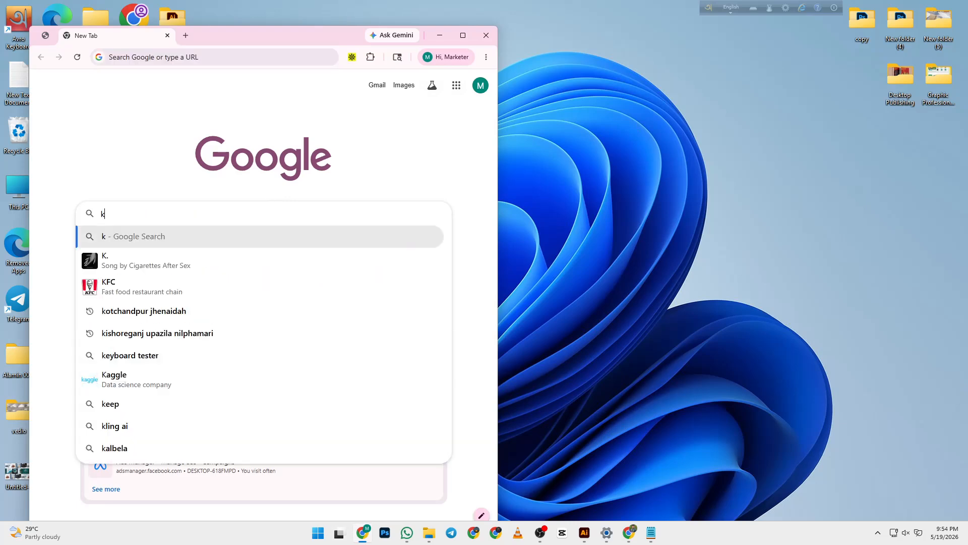
text(eyboard)
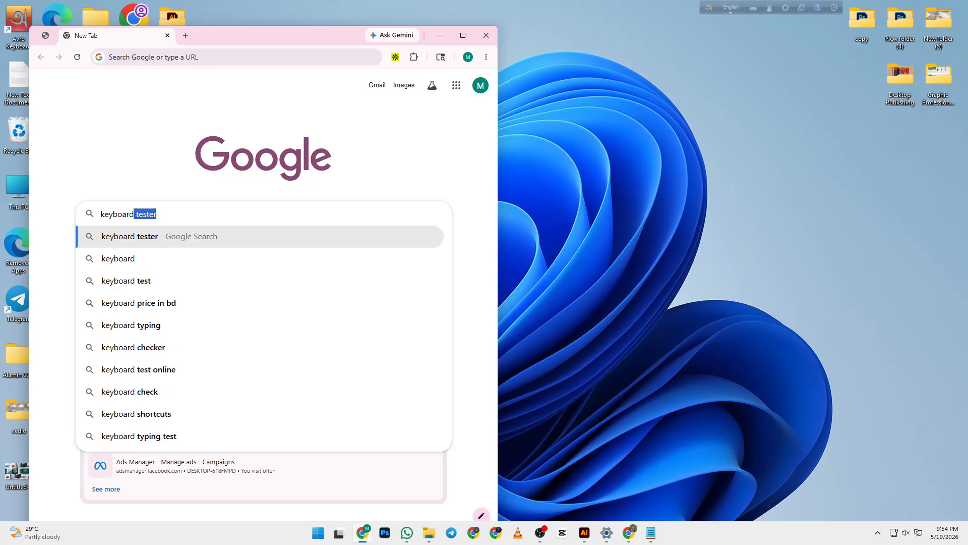
key(Return)
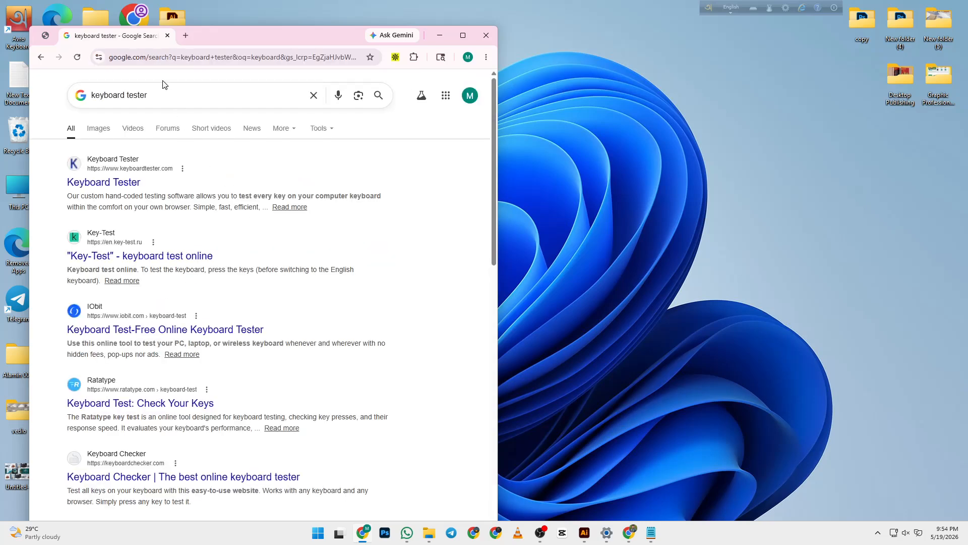
drag(150, 96, 128, 110)
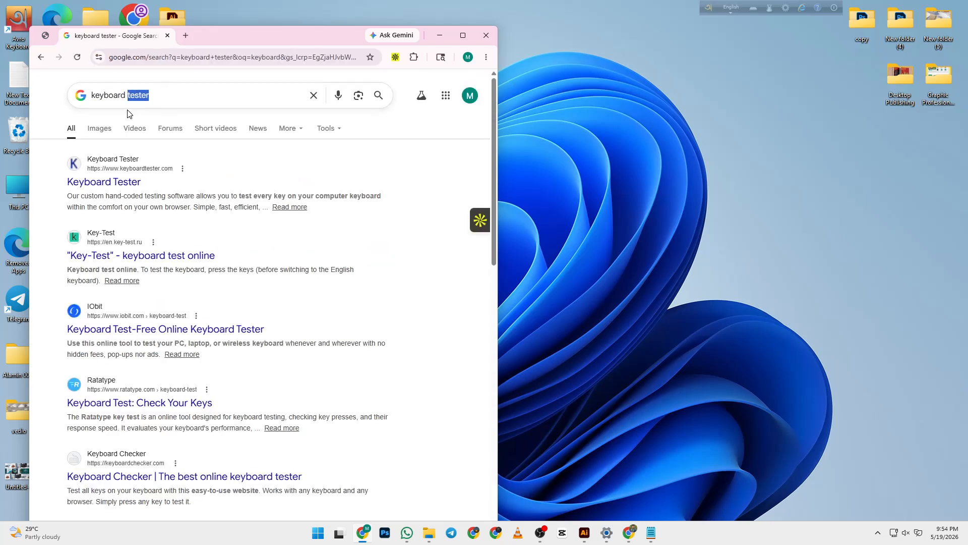
key(BackSpace)
key(Return)
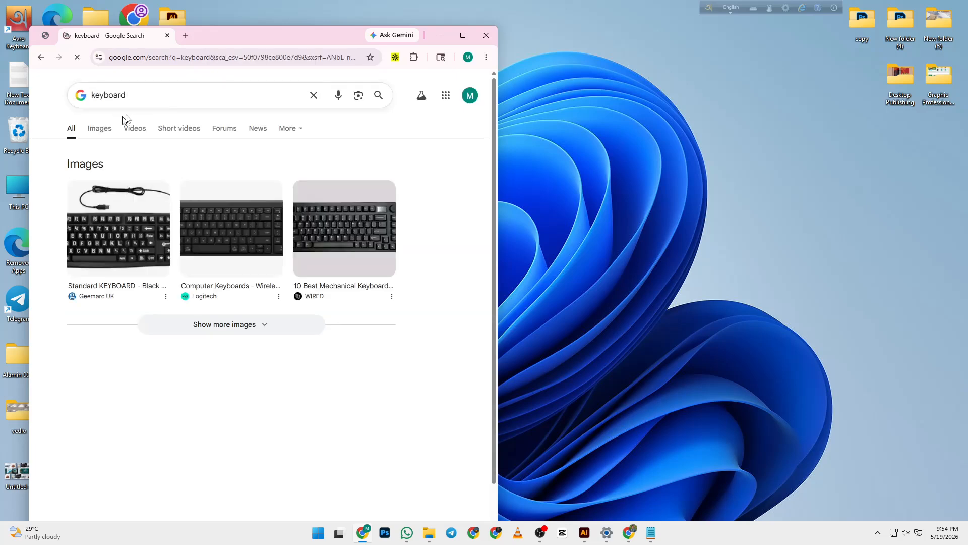
- In Images results, preview and copy the WIRED mechanical keyboard image
click(256, 248)
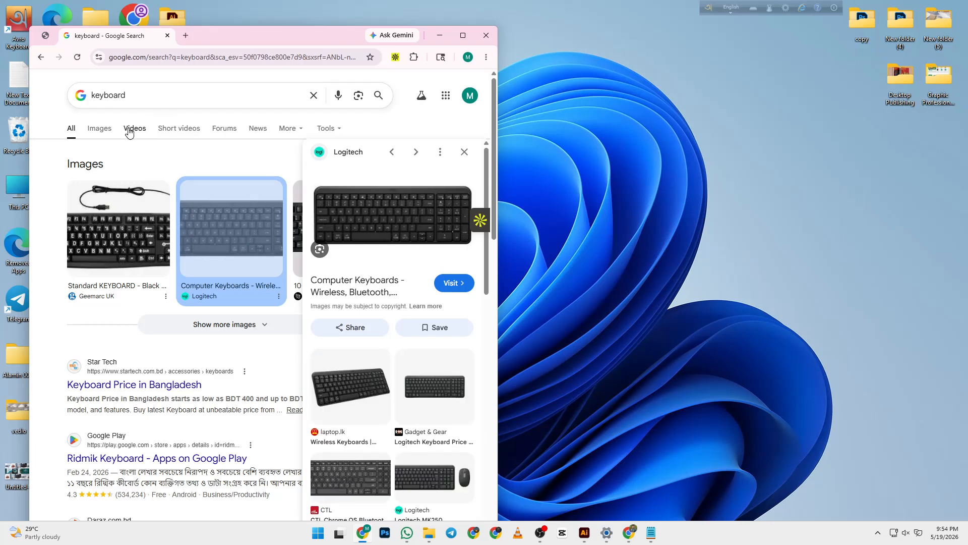
click(99, 129)
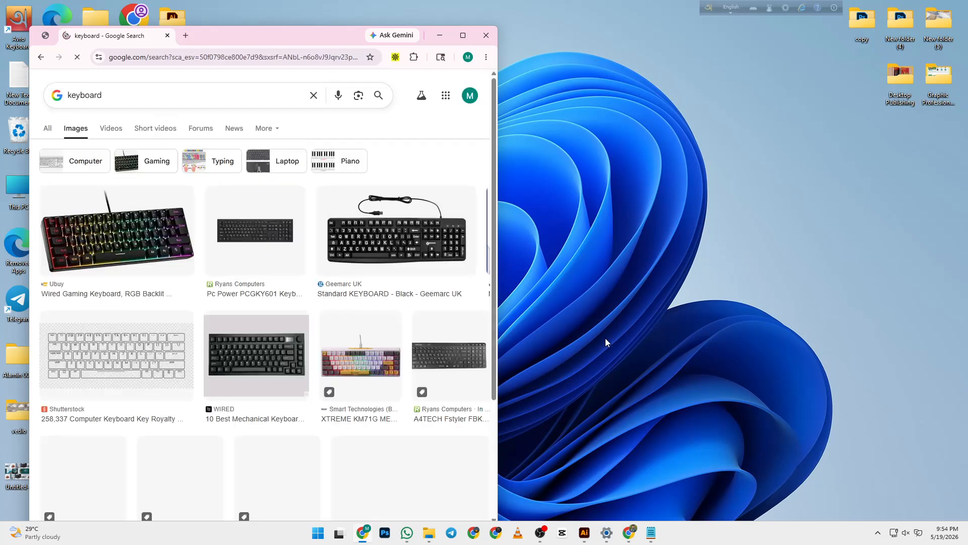
click(255, 353)
scroll(488, 286, down, 1)
right_click(377, 240)
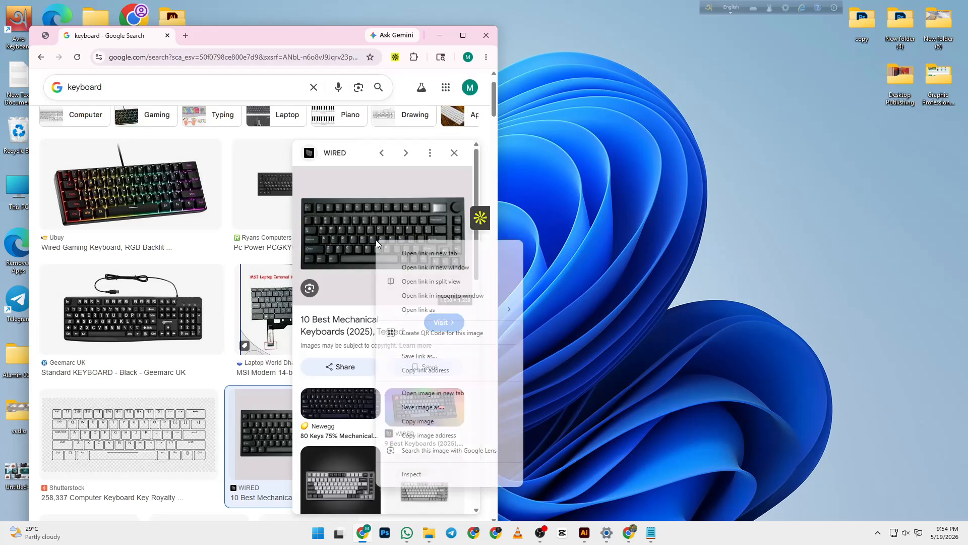
click(439, 422)
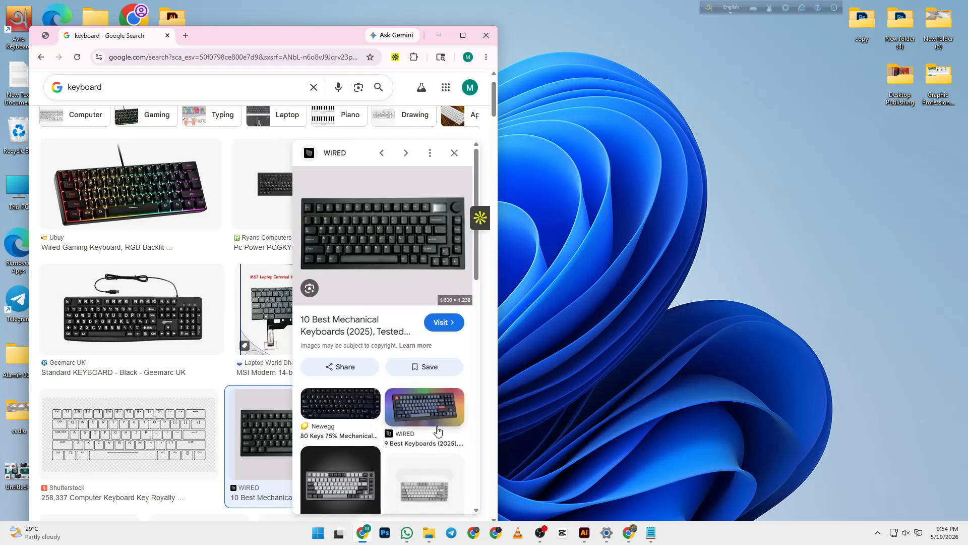
- Save the keyboard image as WEBP to Downloads, then minimize Chrome
right_click(422, 235)
click(467, 401)
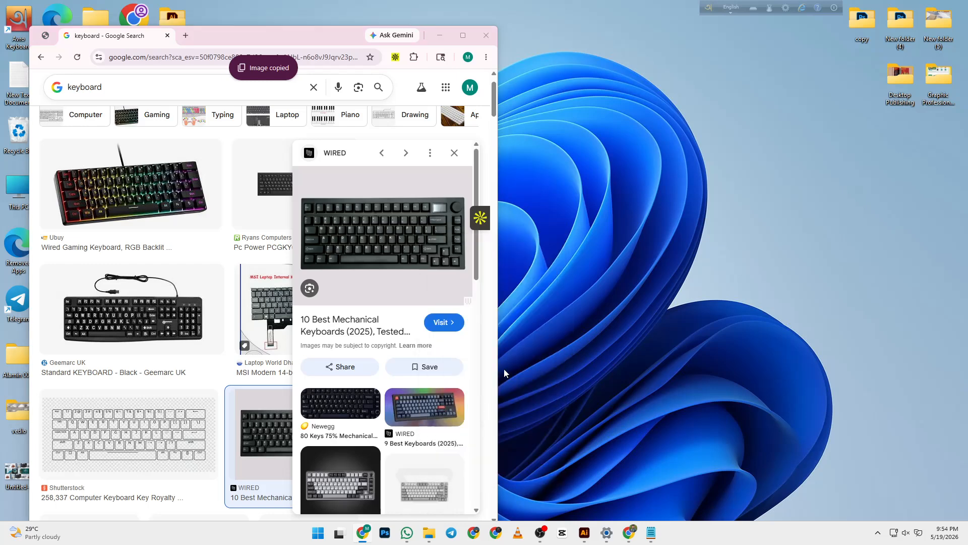
click(72, 143)
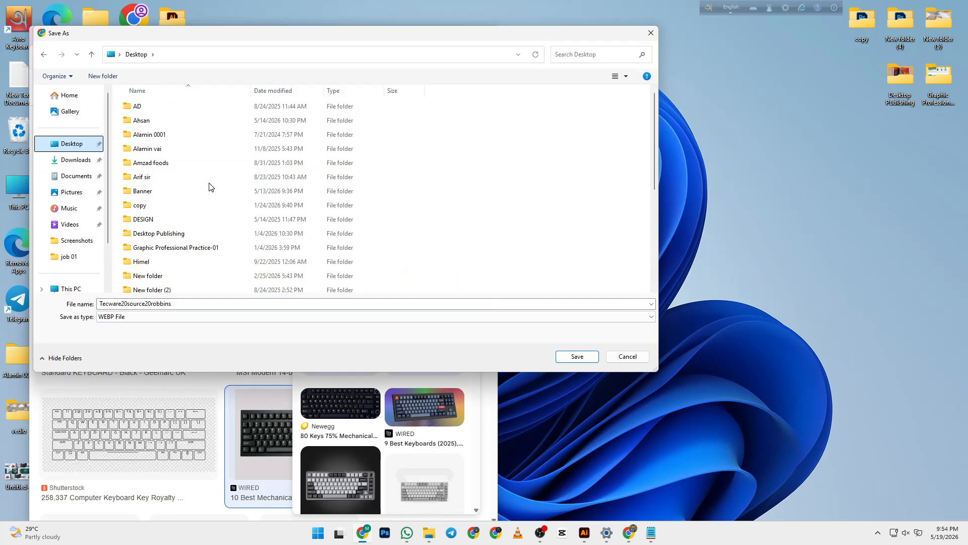
click(75, 160)
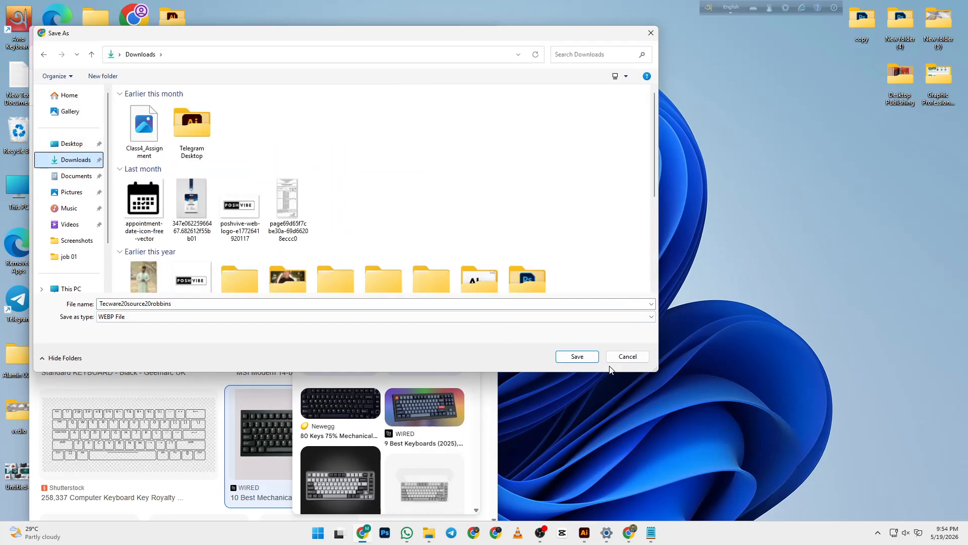
click(578, 356)
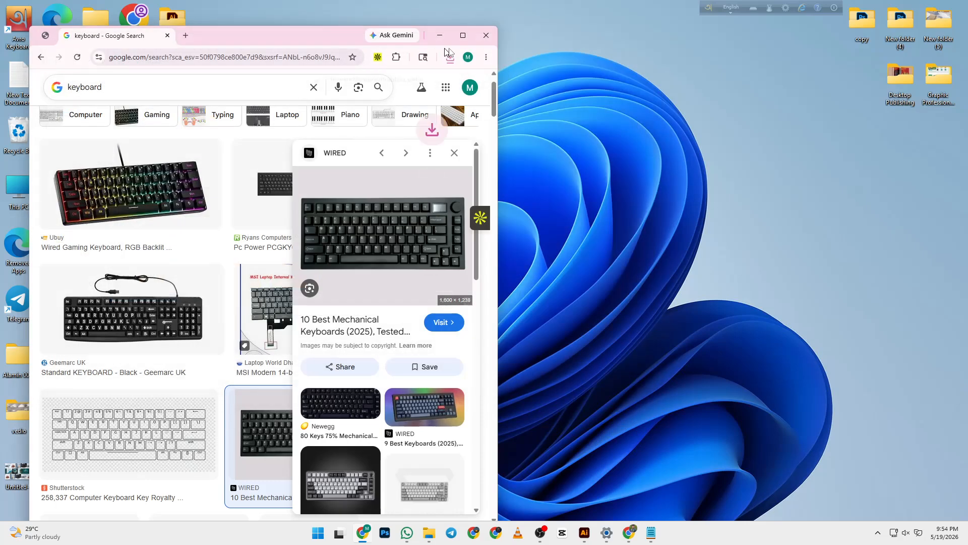
click(439, 34)
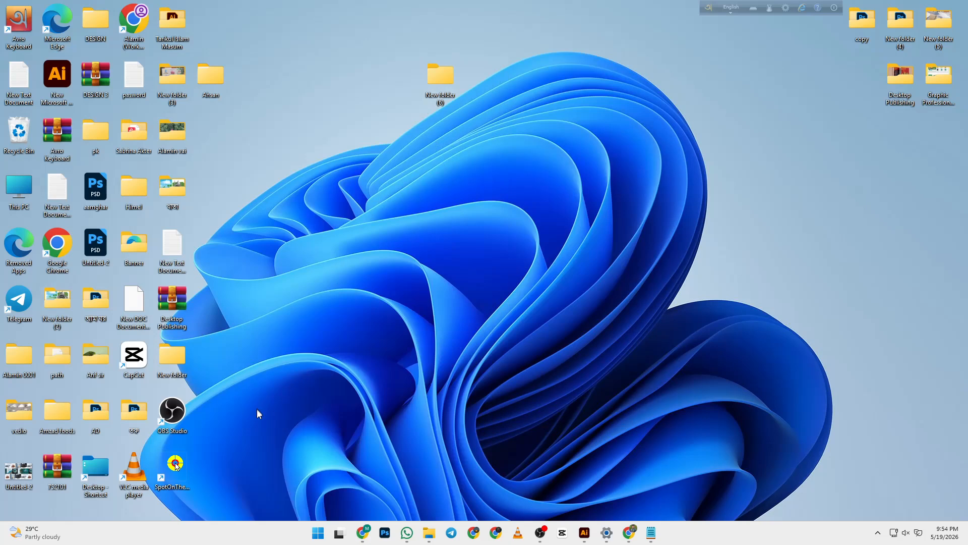
click(649, 536)
click(648, 538)
mouse_move(631, 536)
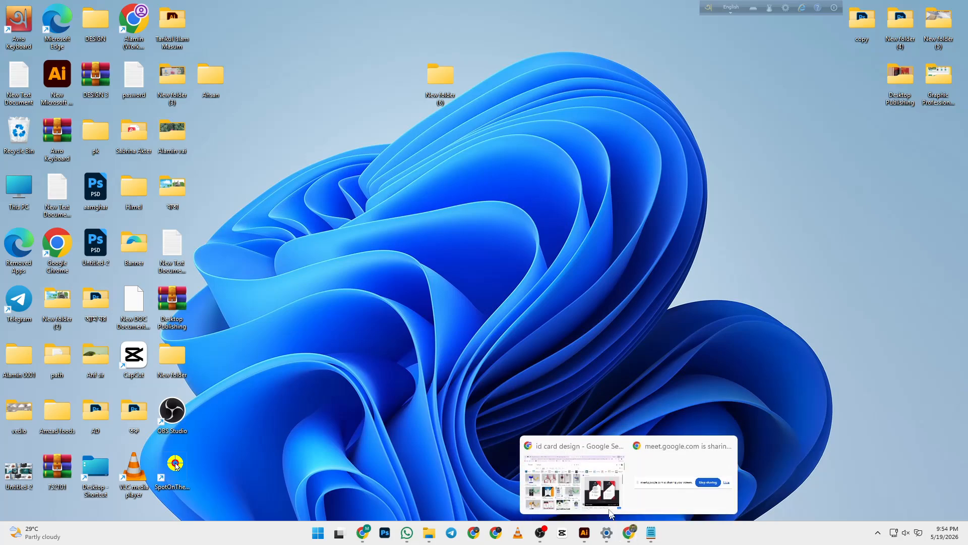
mouse_move(606, 503)
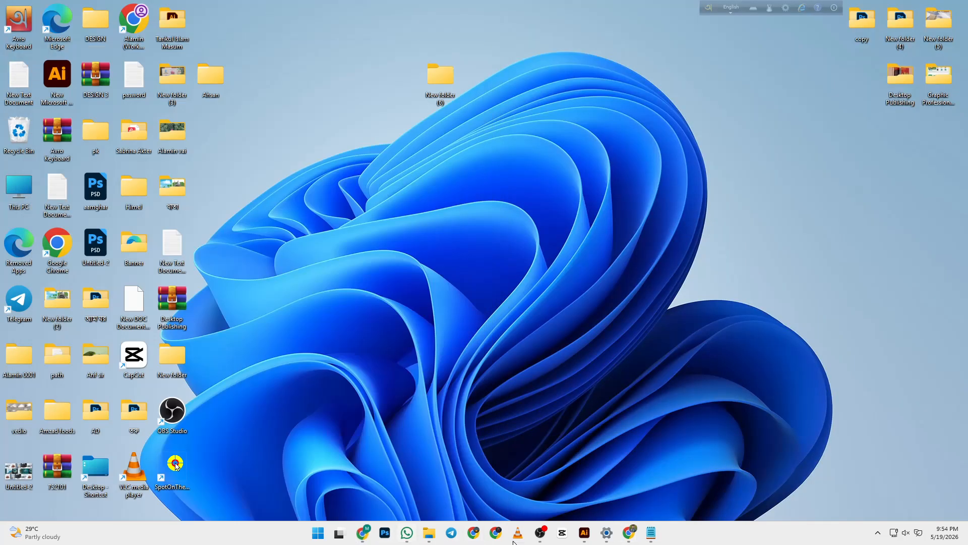
click(371, 538)
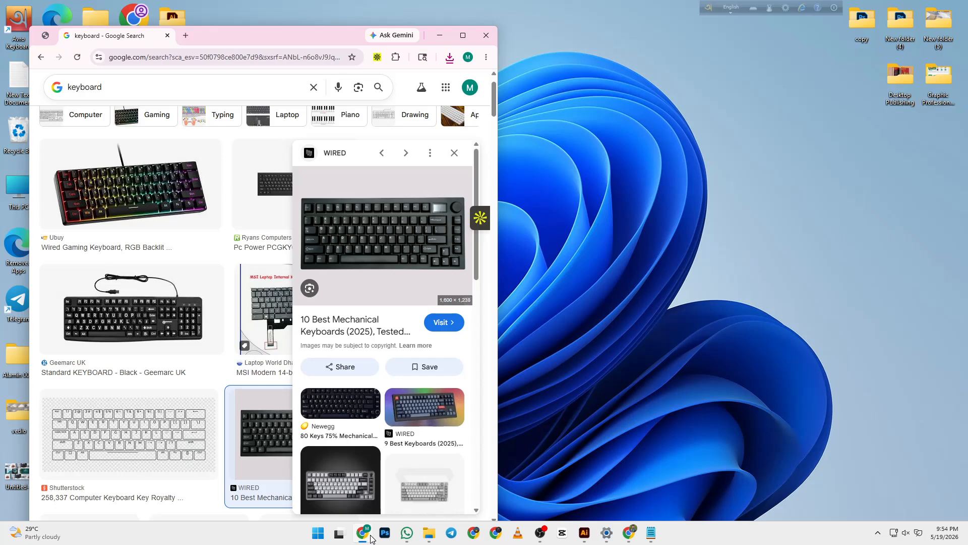
click(459, 39)
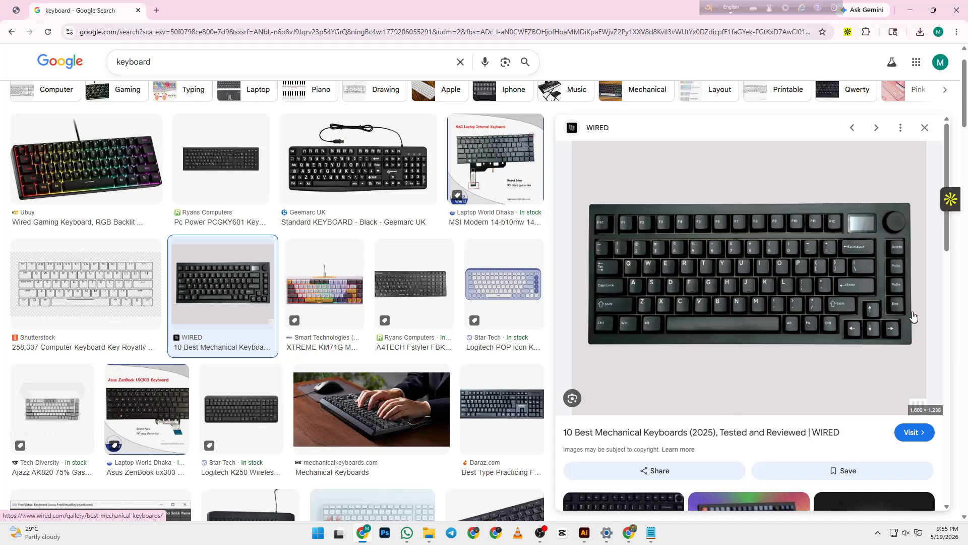
click(910, 10)
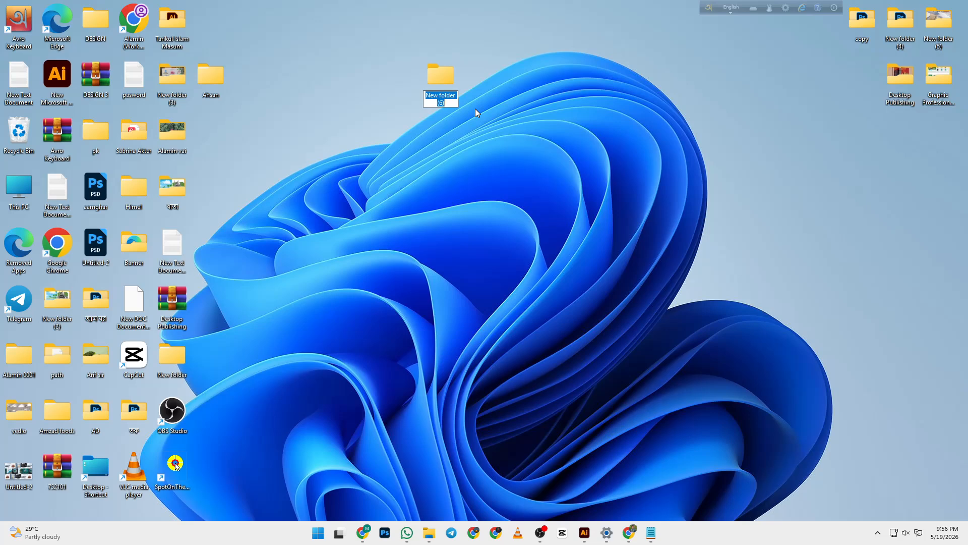
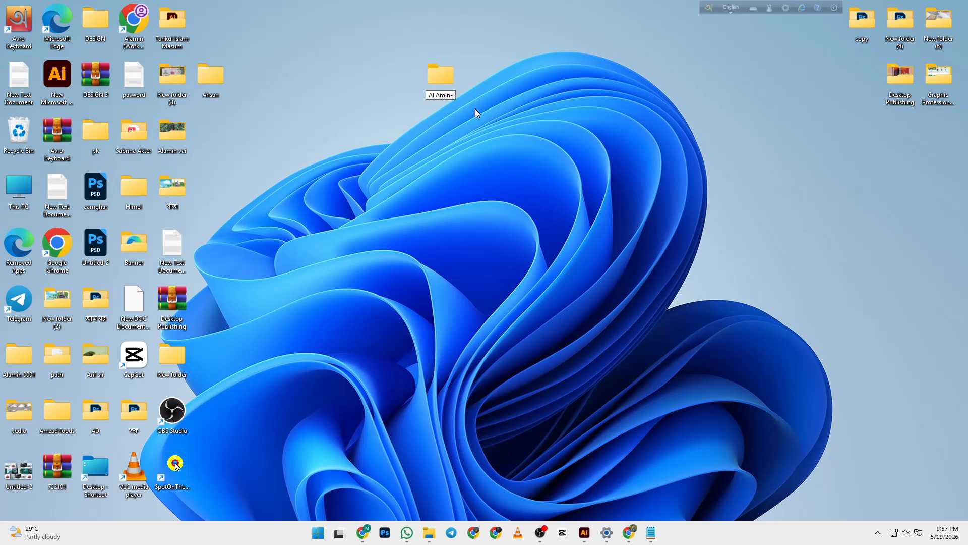
- Rename New folder (6) to the user's name followed by '-001'
key(BackSpace)
key(Return)
- Open the renamed folder to confirm it's empty, then return to the id card design results
double_click(442, 78)
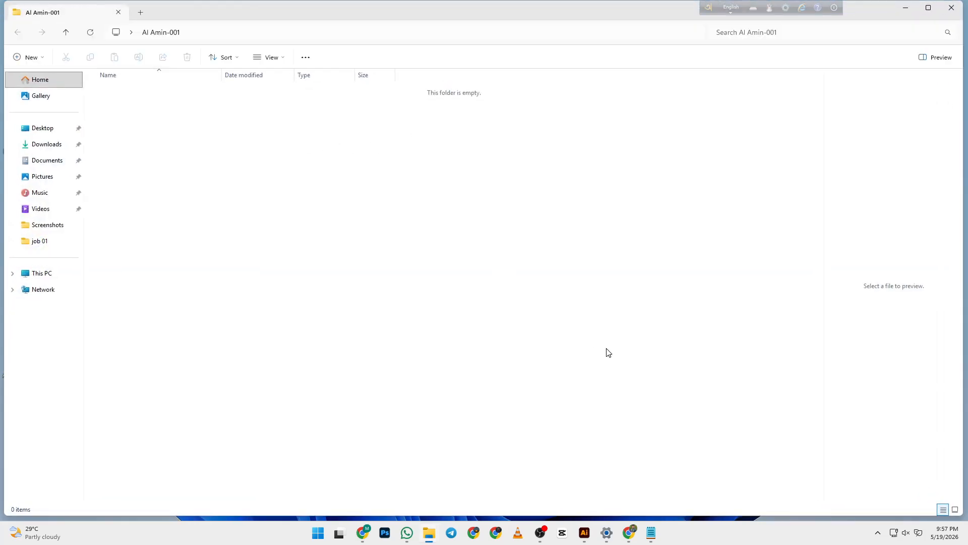
mouse_move(632, 537)
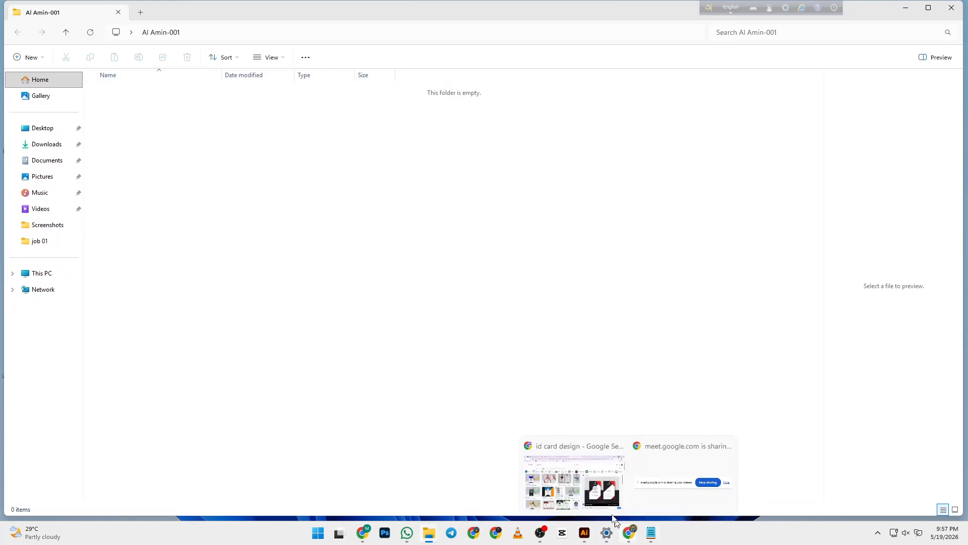
click(611, 497)
- Save the VectorStock ID card image into the new desktop folder, then bring that folder forward
right_click(719, 258)
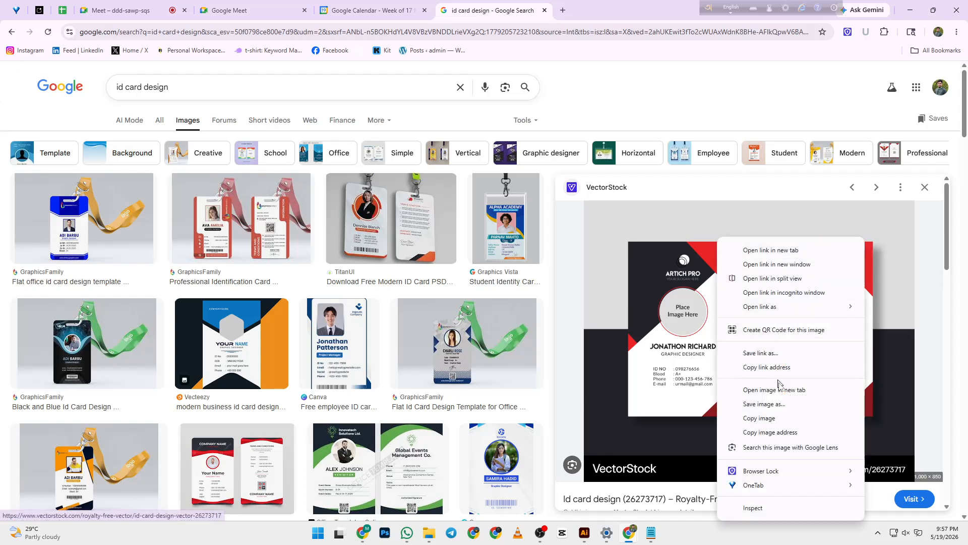
click(765, 404)
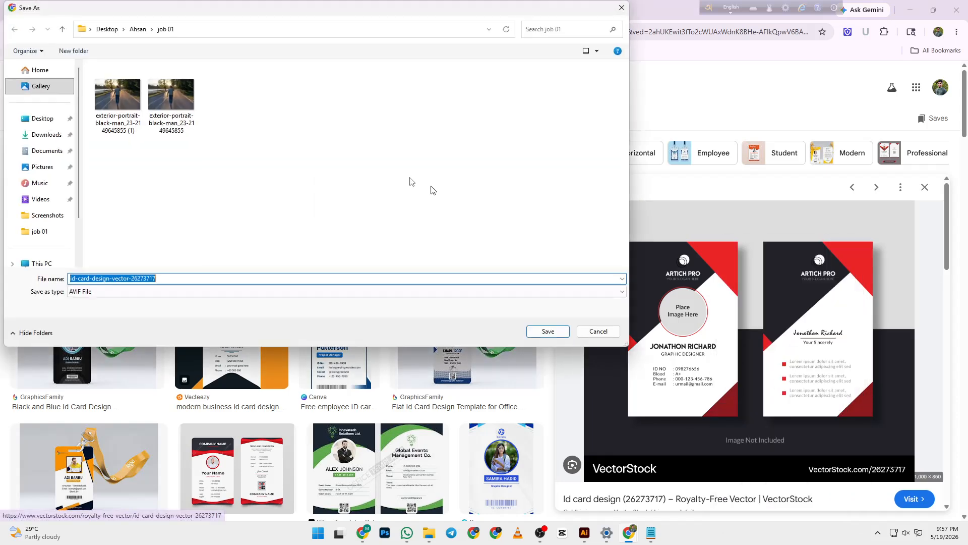
click(56, 122)
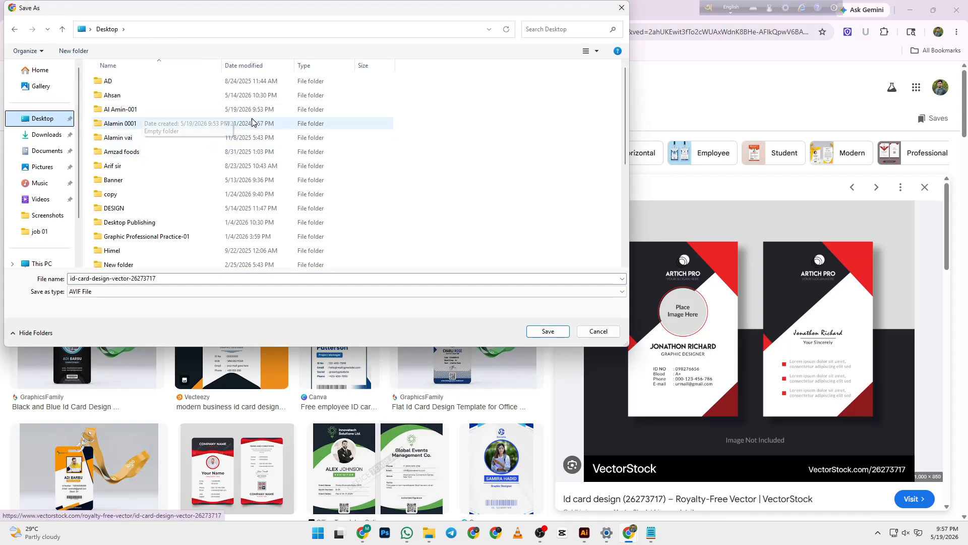
double_click(175, 110)
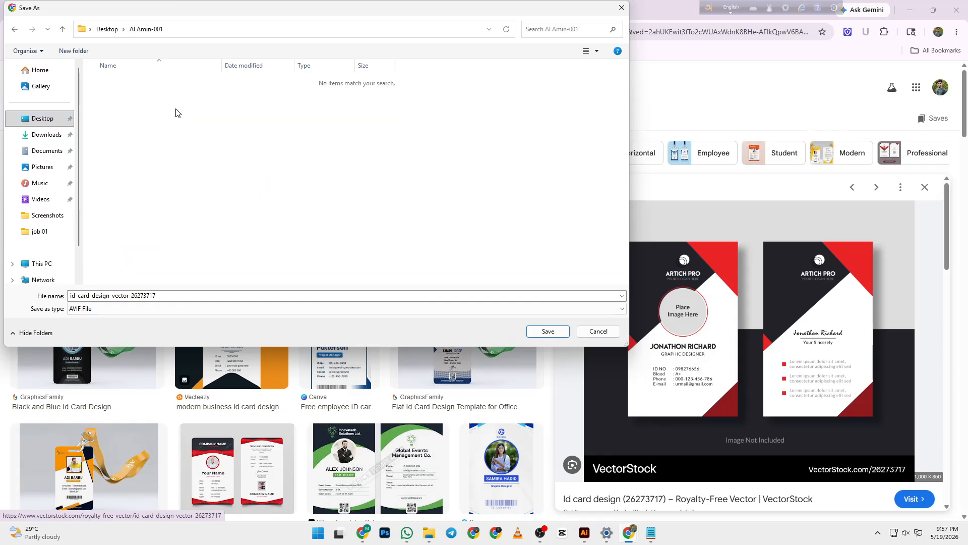
click(546, 332)
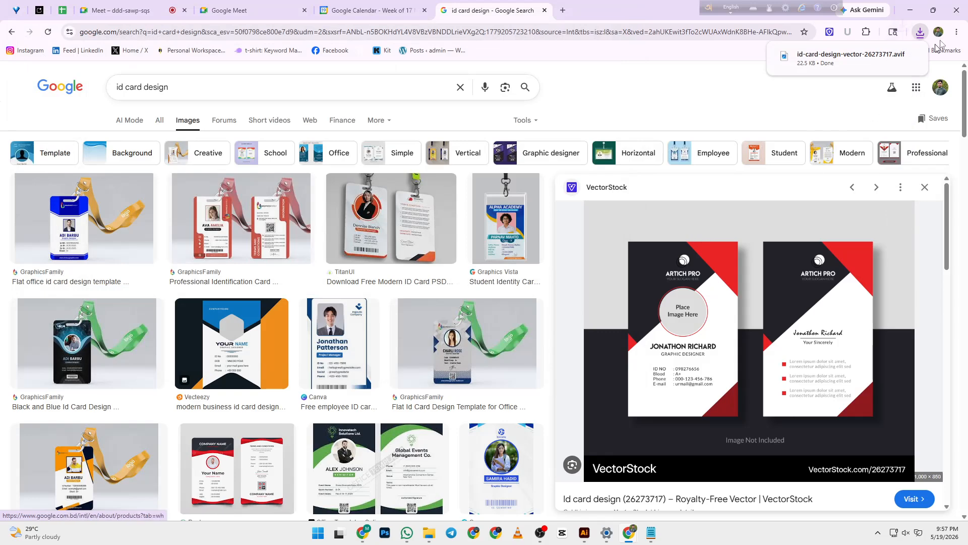
click(932, 11)
click(918, 18)
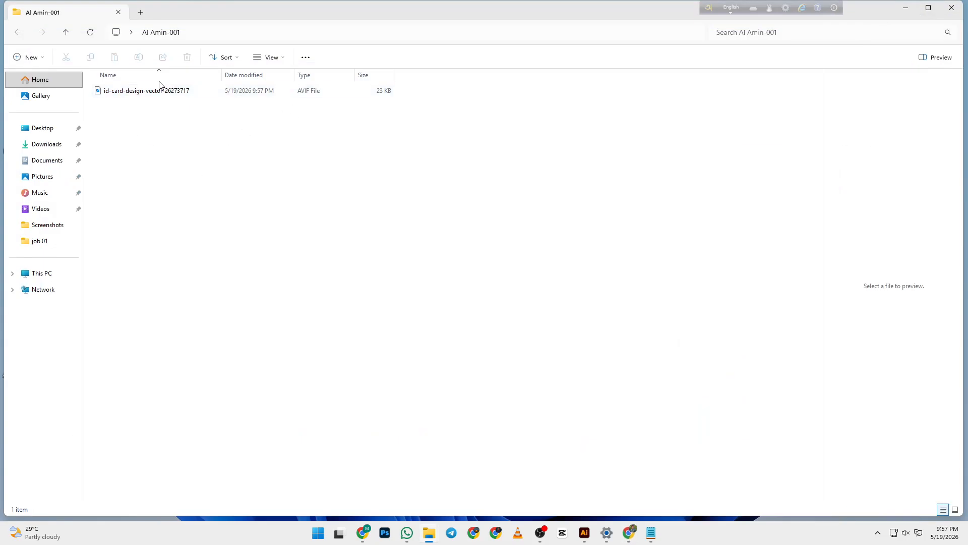
- Show the folder as Large icons and open the saved ID card image in Photos
click(286, 59)
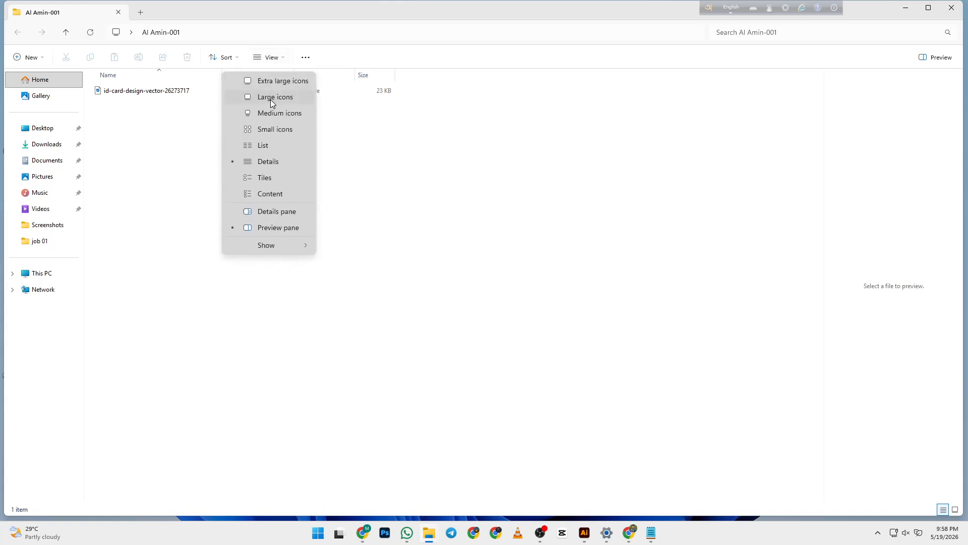
click(270, 100)
double_click(117, 101)
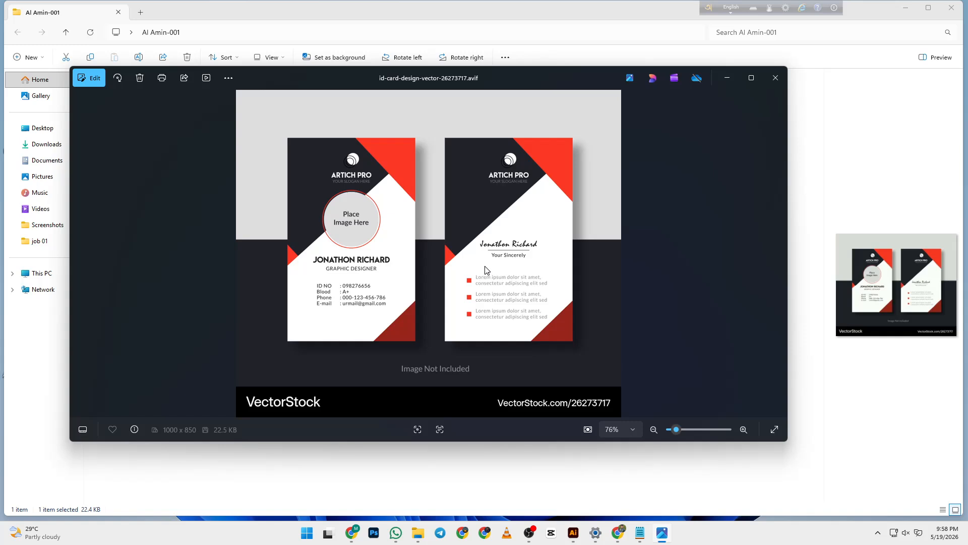
- Minimize Photos and bring back the id card design Google Images results
click(728, 77)
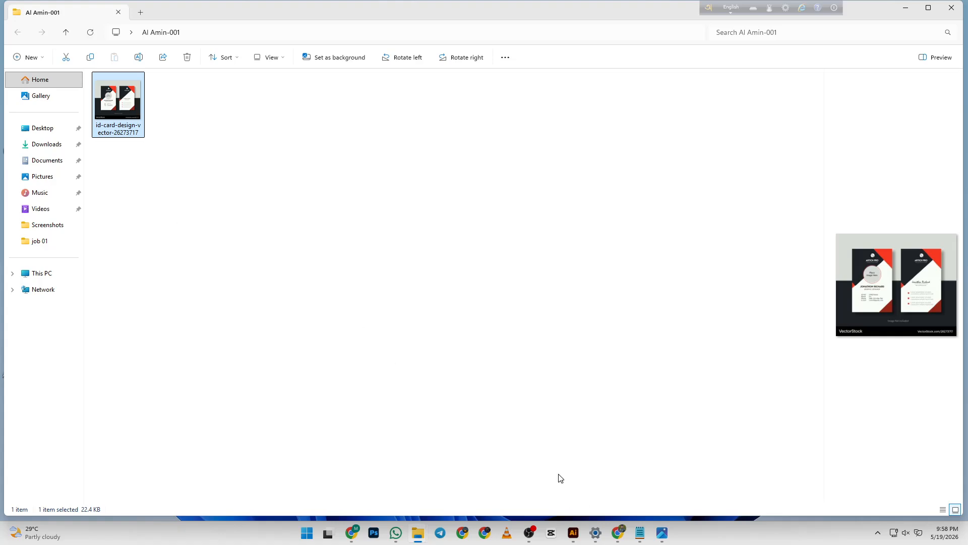
click(616, 536)
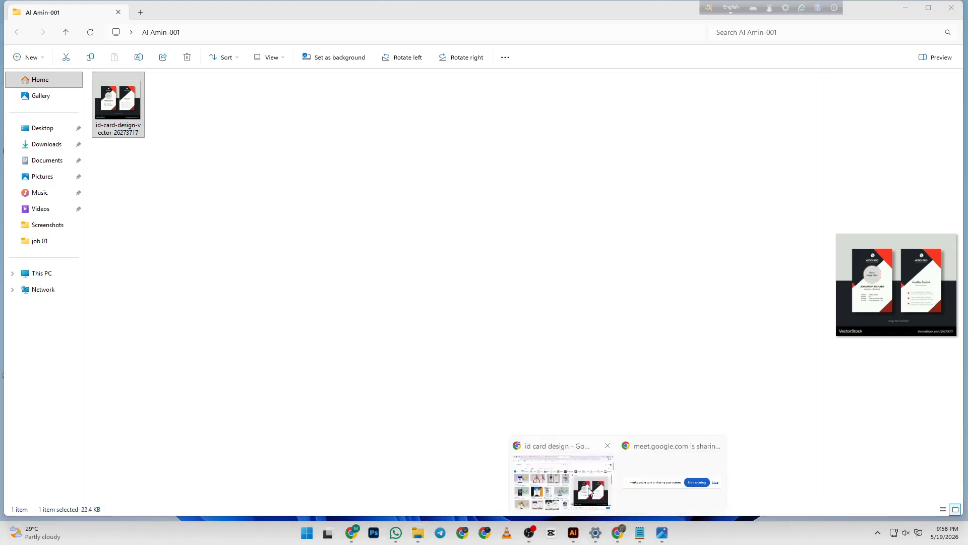
click(562, 481)
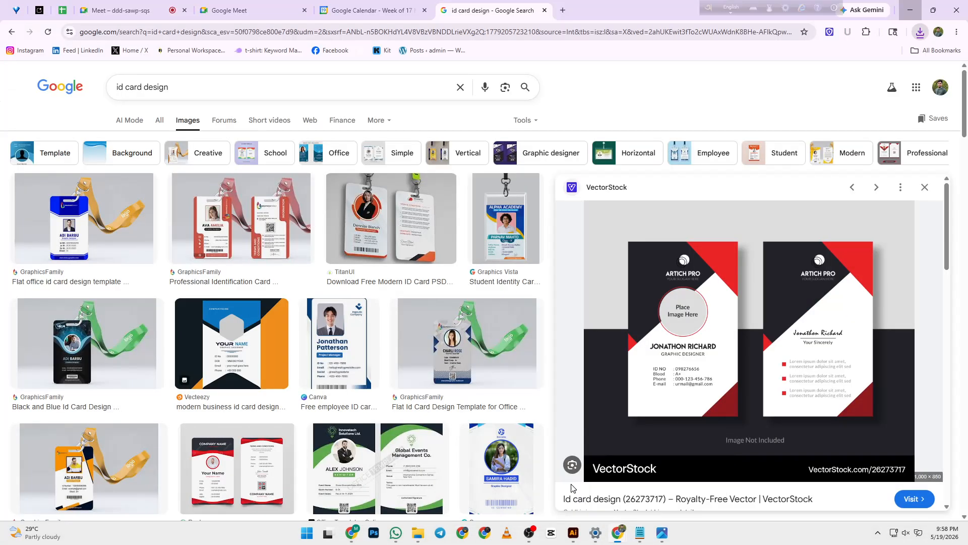
- Open ChatGPT in a new tab, draft 'id card size for education', then minimize Chrome
click(563, 10)
click(363, 214)
text(cha)
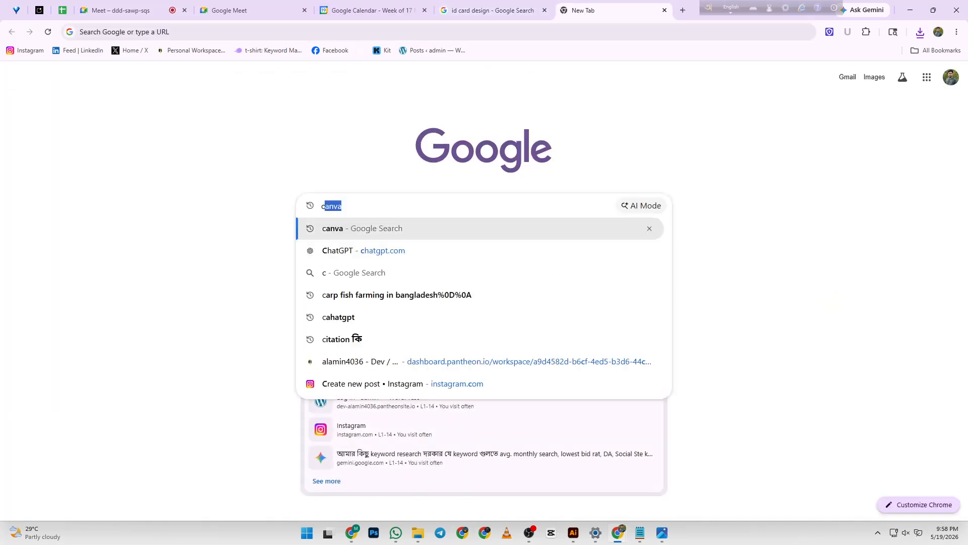
key(Down)
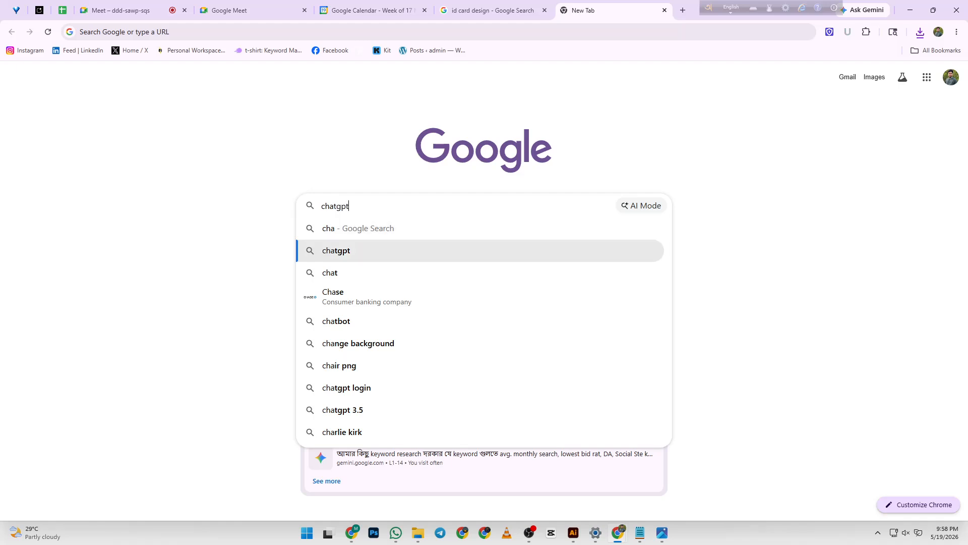
key(Return)
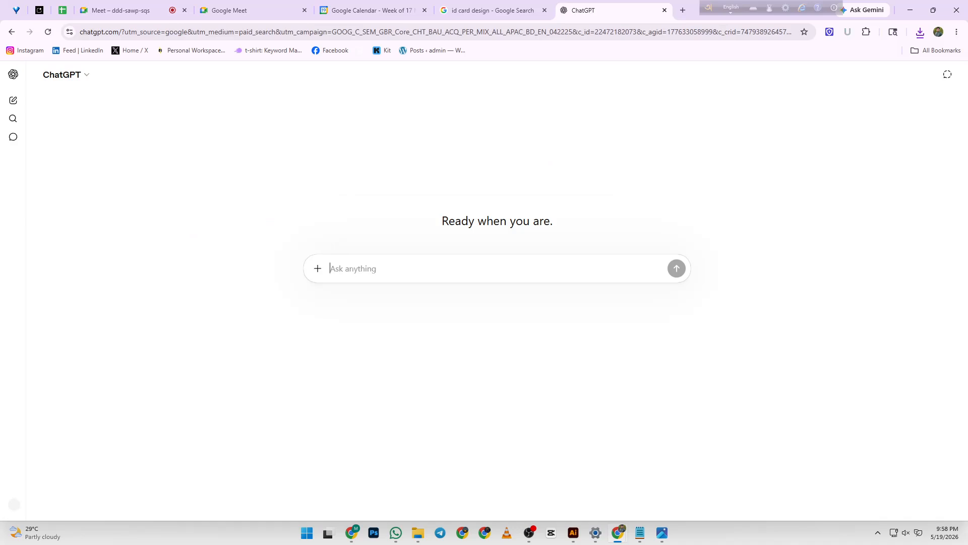
text(id card )
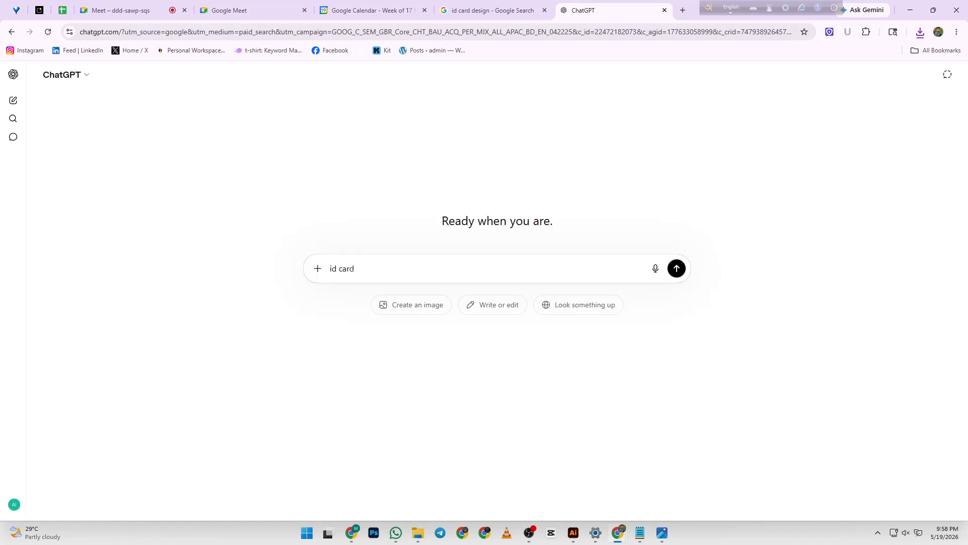
text(size for education)
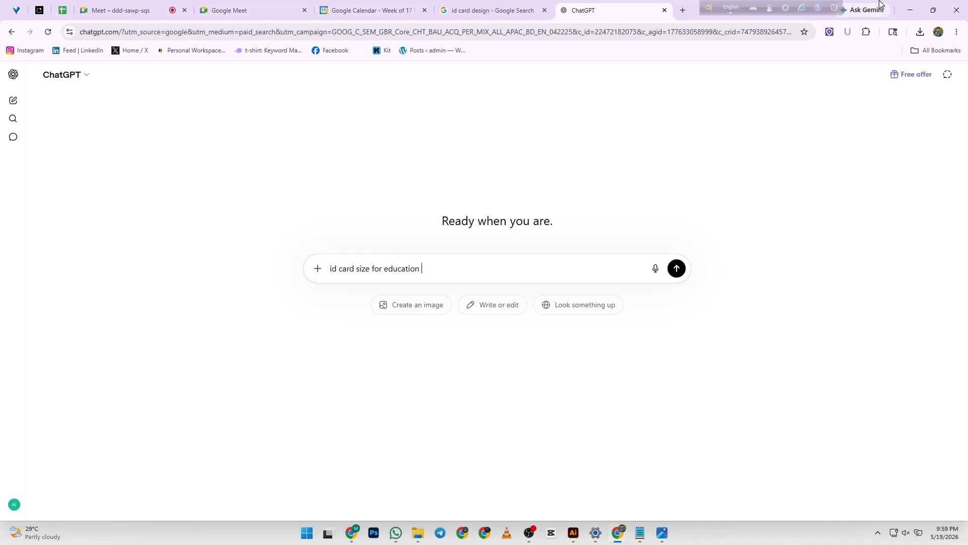
click(910, 10)
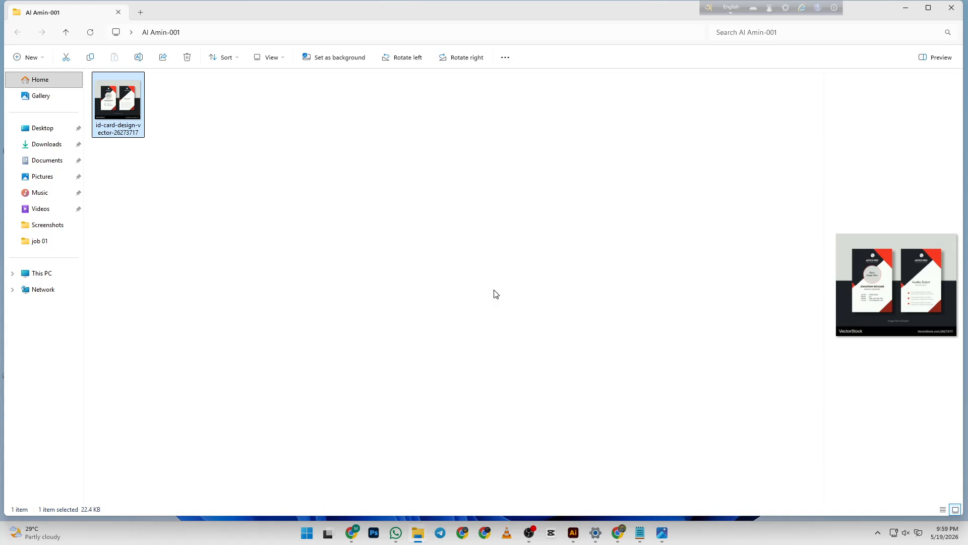
double_click(113, 98)
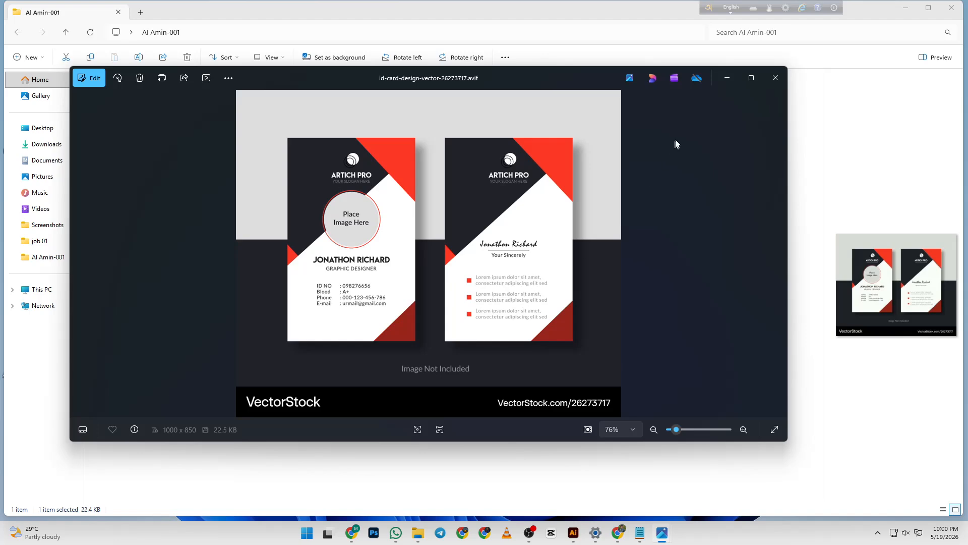
click(733, 80)
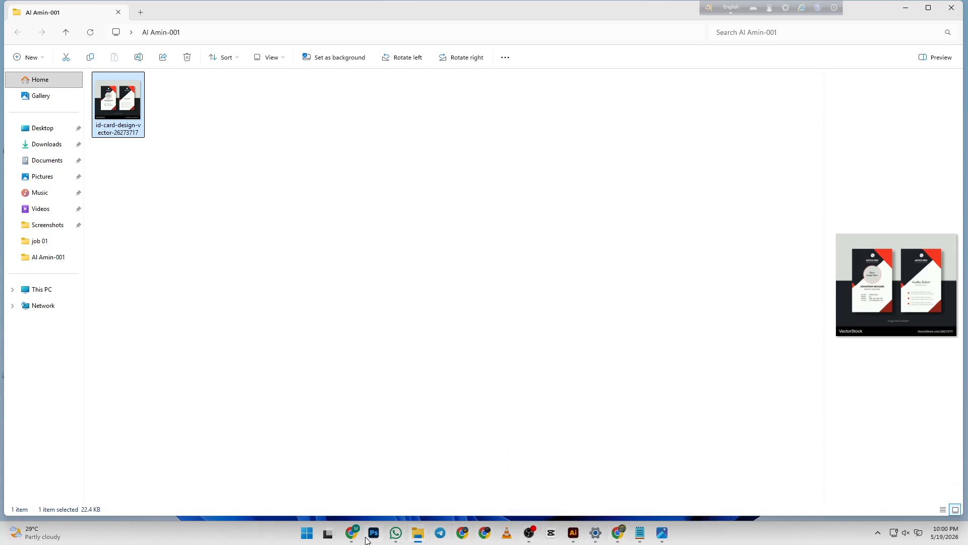
- Bring the ChatGPT window forward and send the 'id card size for education' question
click(624, 529)
click(605, 479)
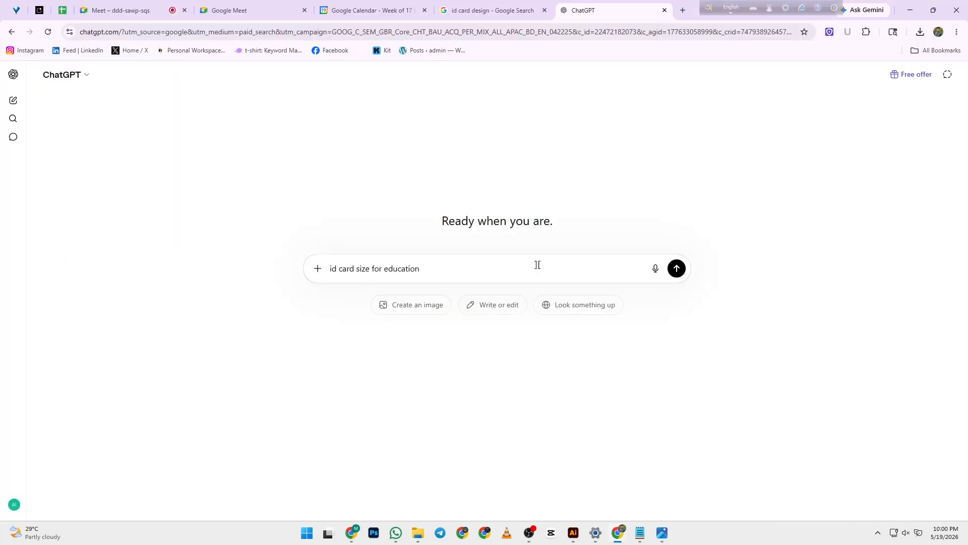
click(677, 268)
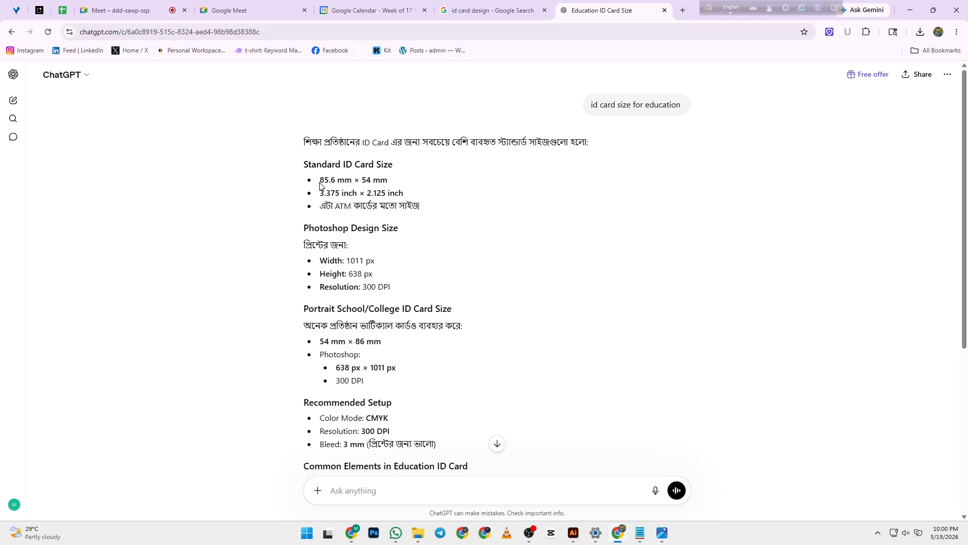
drag(319, 183, 395, 188)
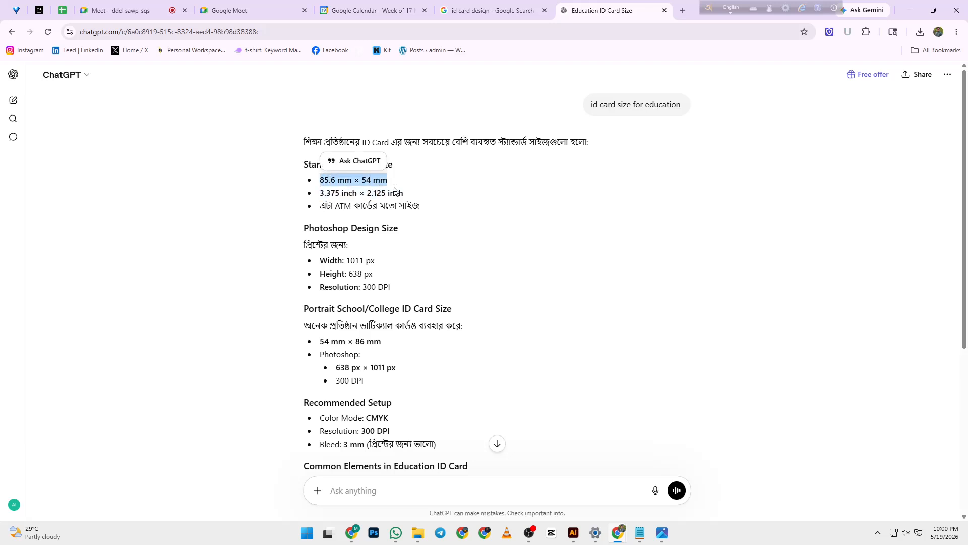
drag(320, 194, 414, 197)
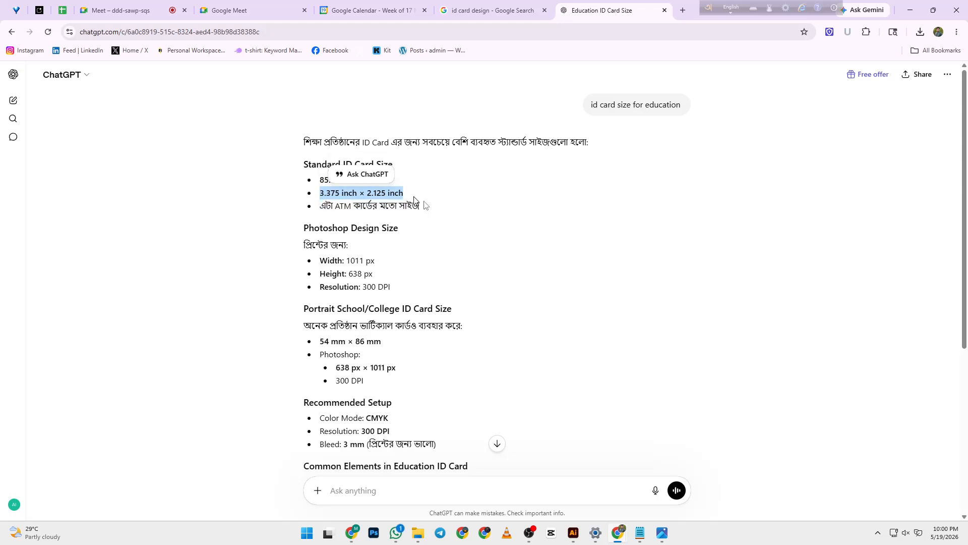
click(454, 214)
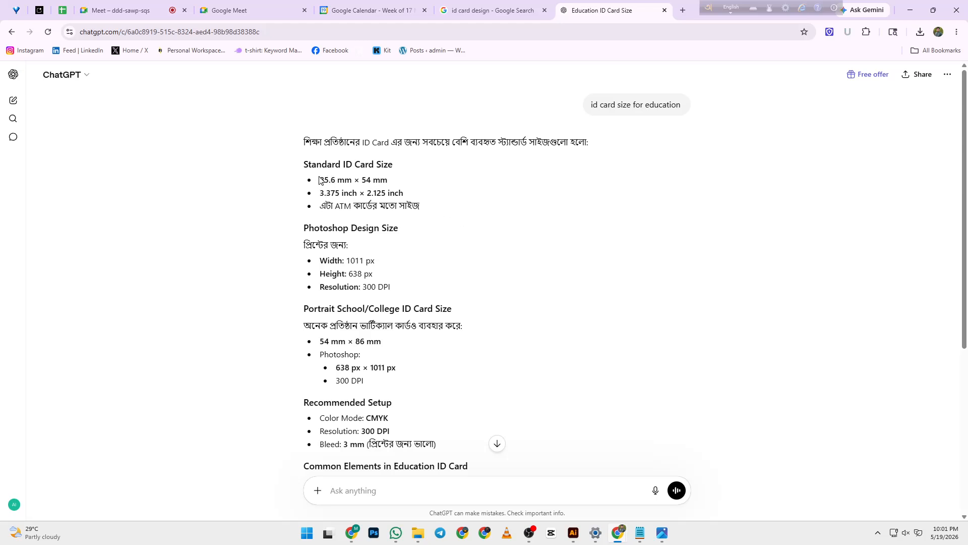
drag(320, 180, 395, 182)
click(395, 183)
drag(320, 180, 387, 180)
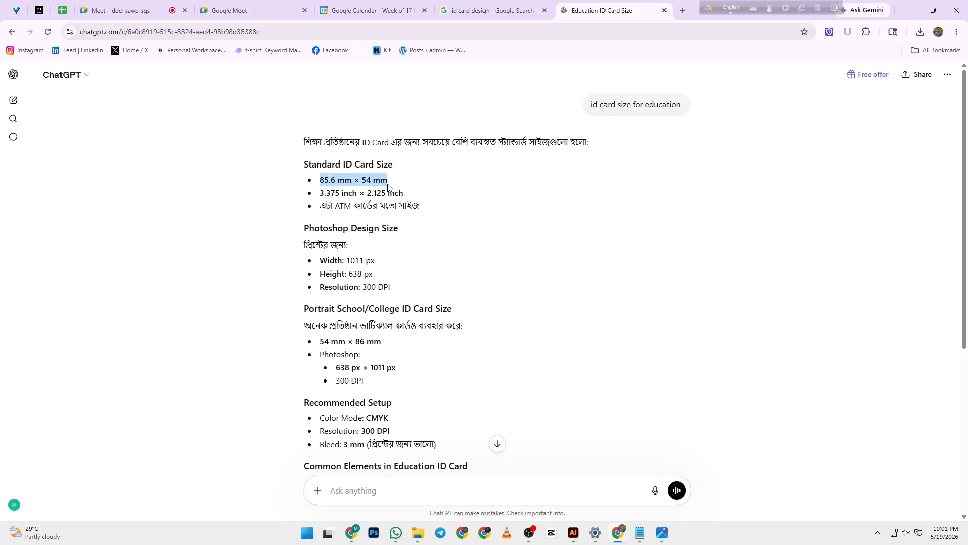
drag(320, 180, 352, 181)
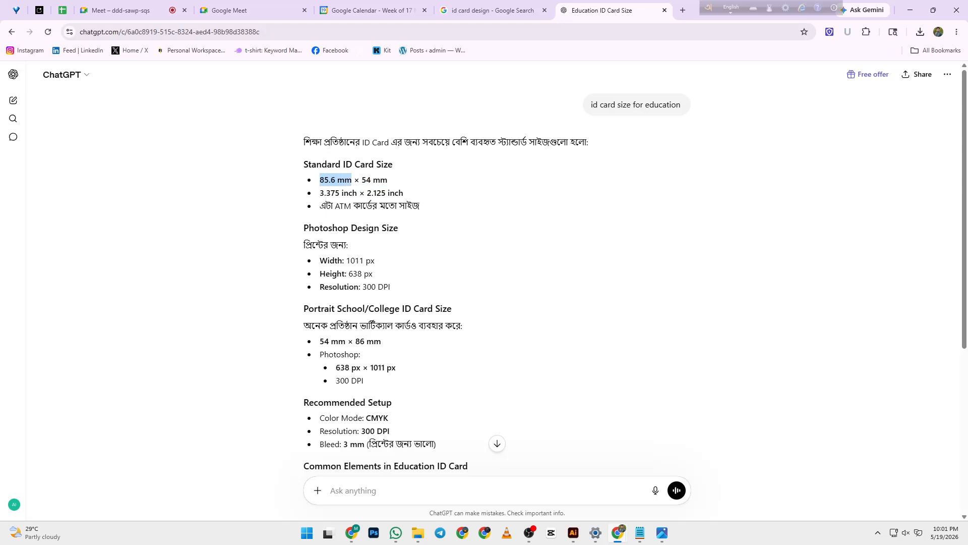
drag(366, 180, 393, 183)
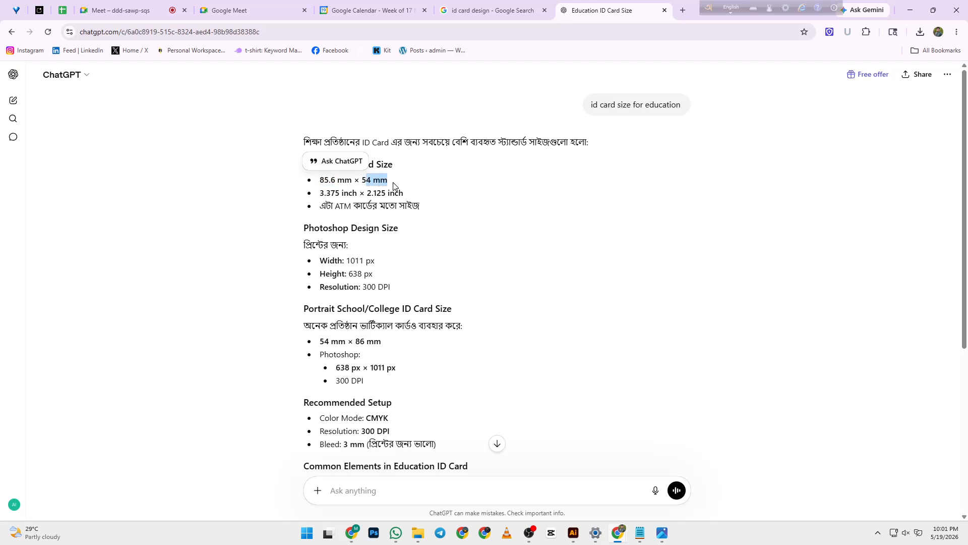
click(389, 182)
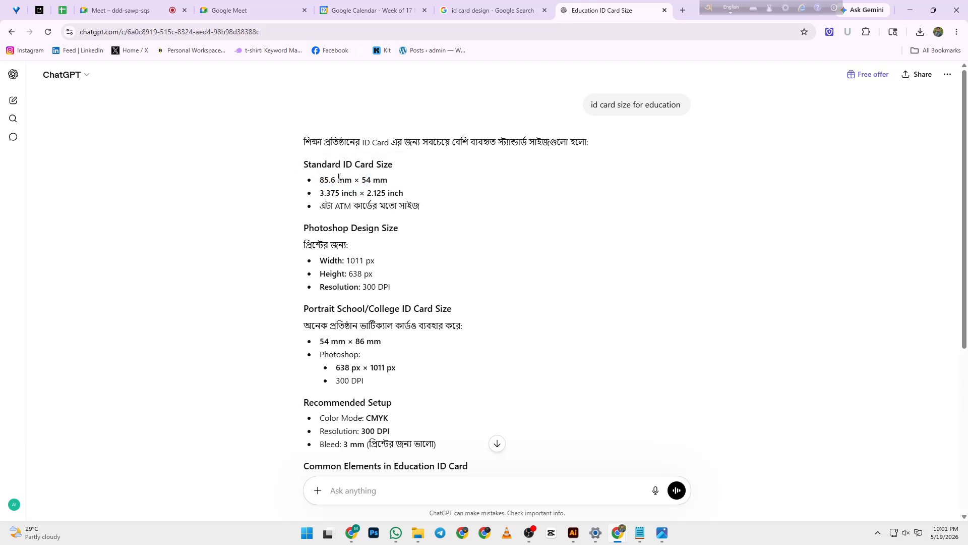
scroll(361, 242, down, 2)
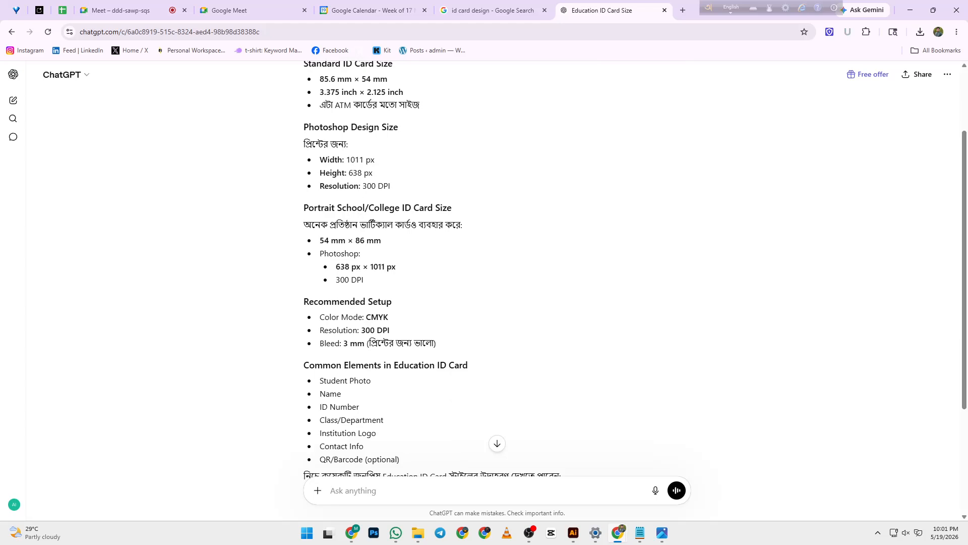
scroll(370, 198, up, 1)
scroll(369, 198, up, 2)
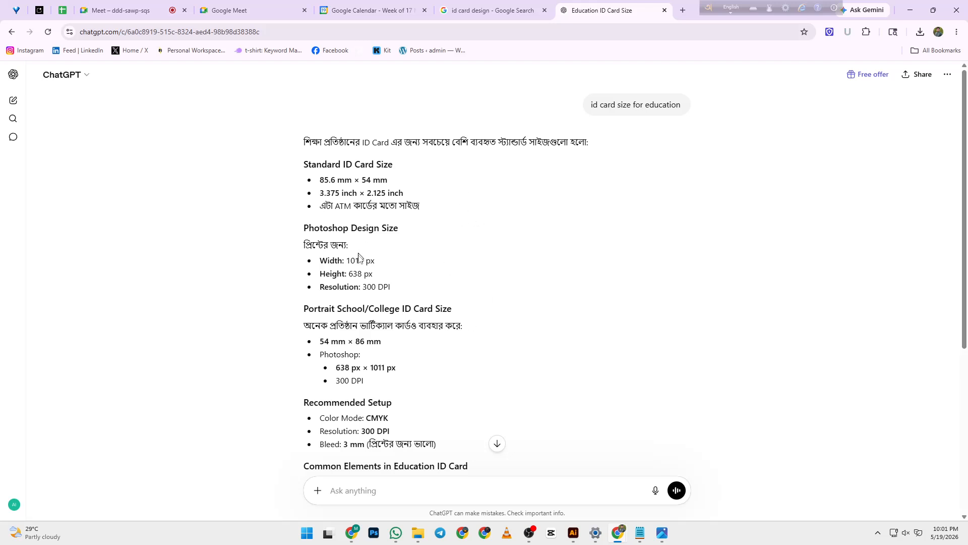
drag(320, 261, 374, 261)
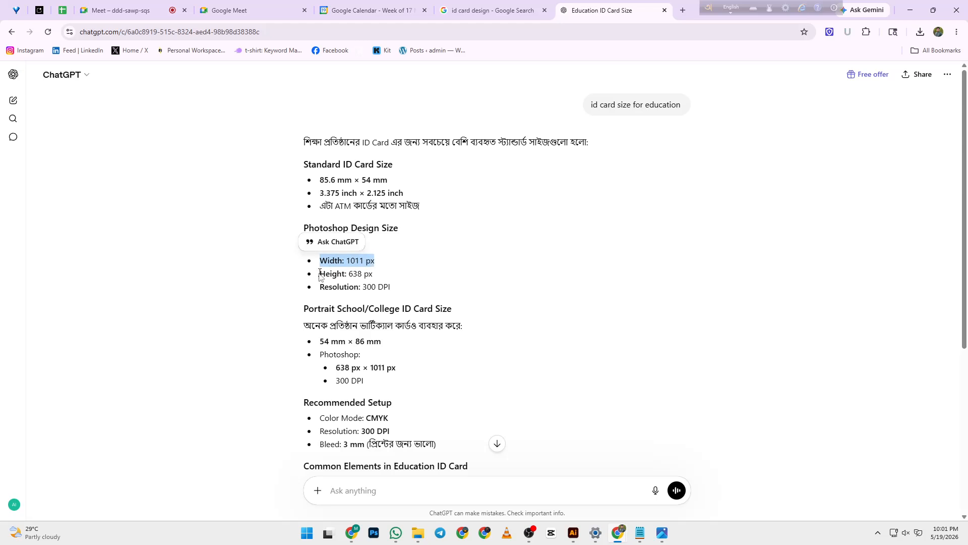
drag(320, 274, 373, 276)
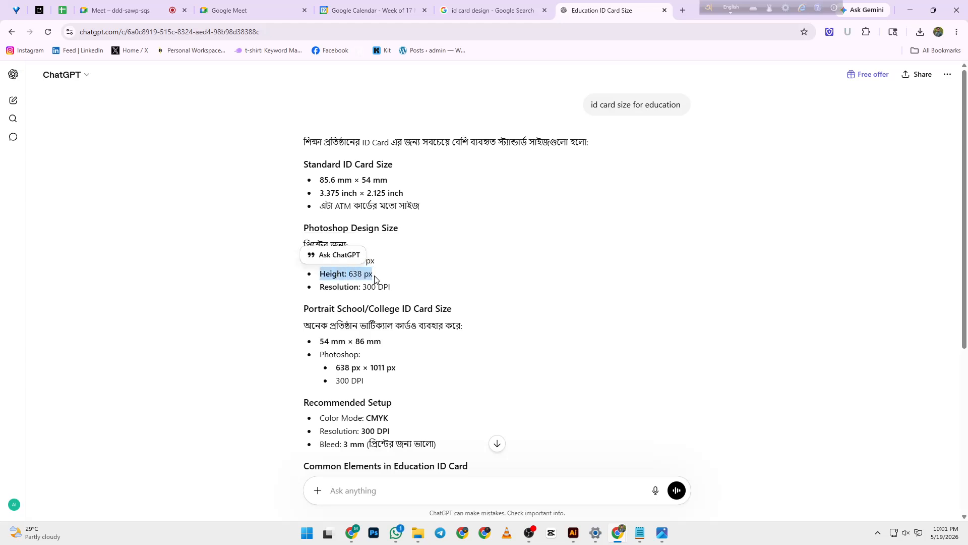
click(377, 262)
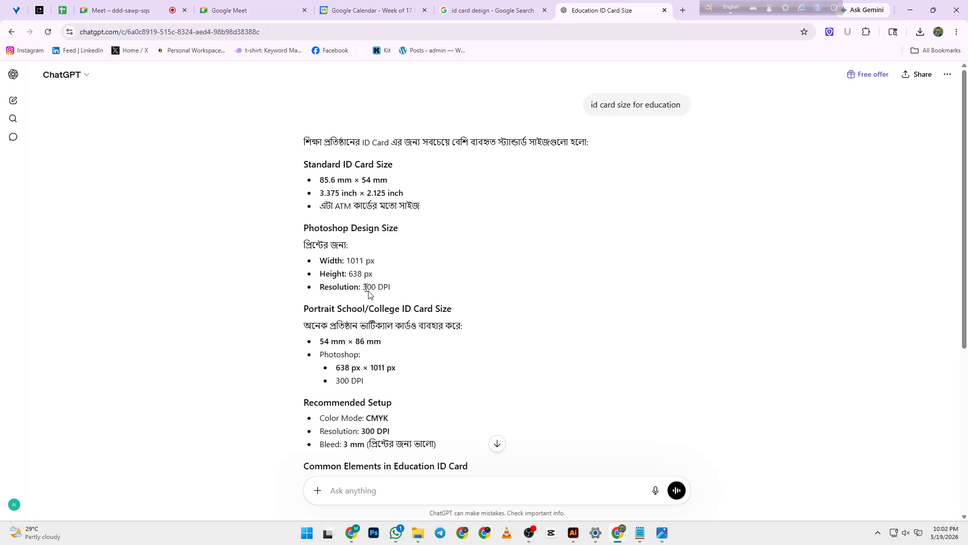
drag(320, 261, 379, 262)
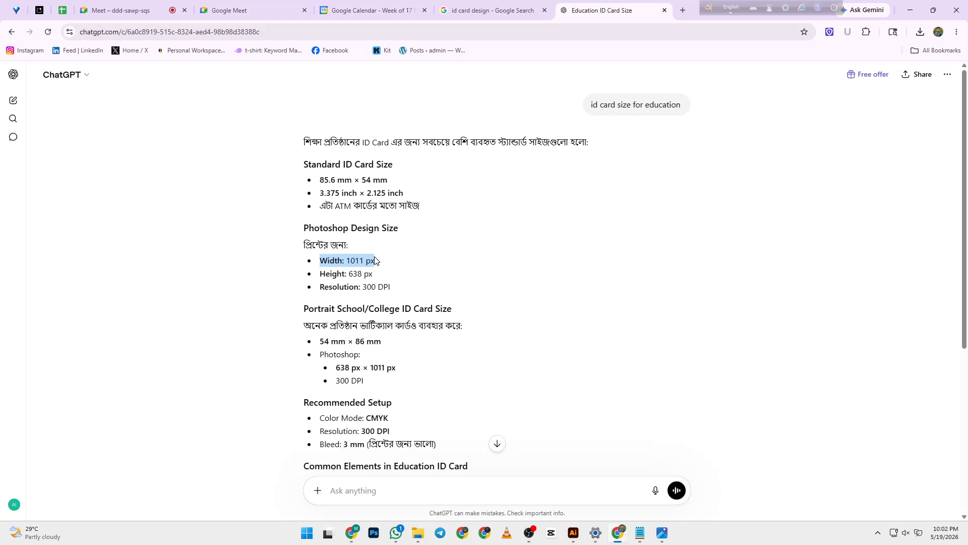
click(368, 273)
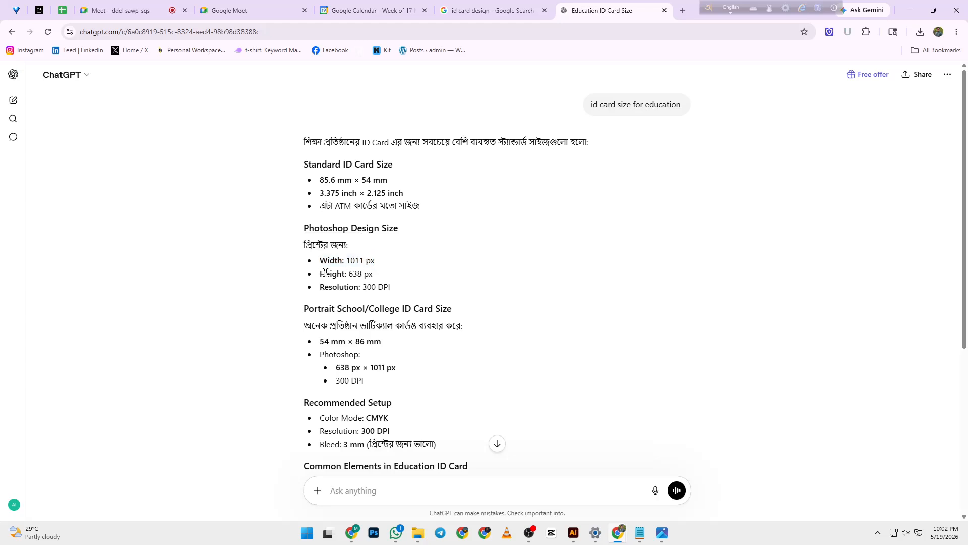
drag(318, 274, 378, 276)
click(371, 296)
mouse_move(663, 533)
click(723, 491)
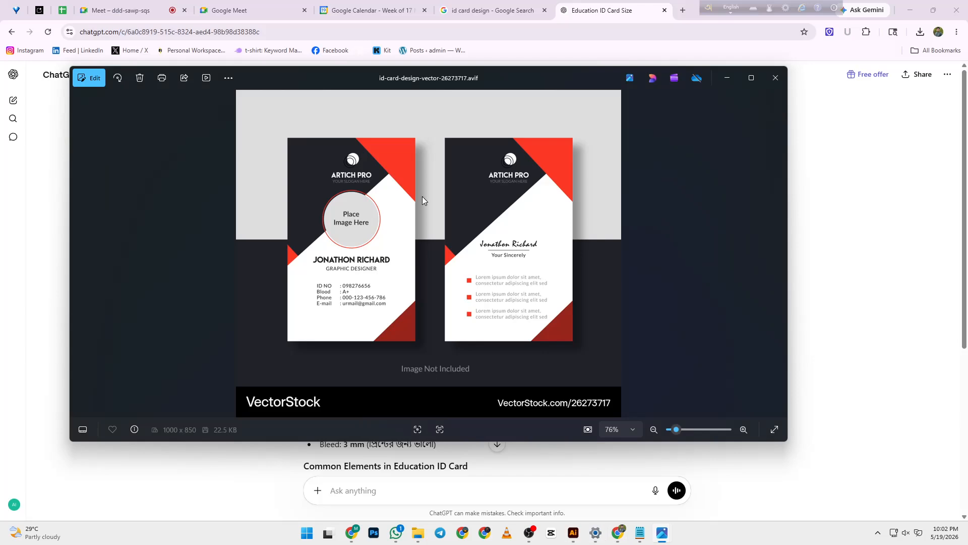
- Minimize the Photos viewer to return to ChatGPT's answer
click(727, 78)
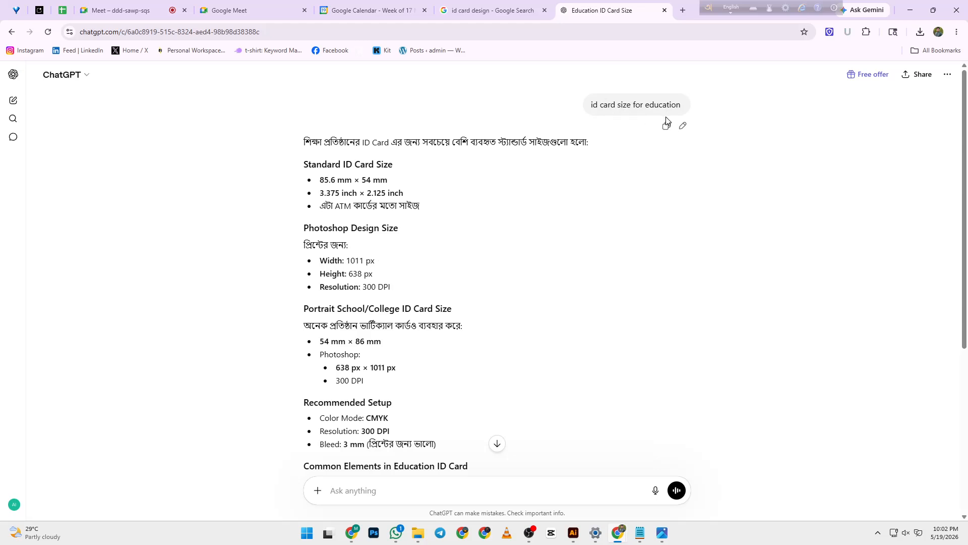
- Edit the question to add 'and the size should be portrait mode' and resend it
click(683, 125)
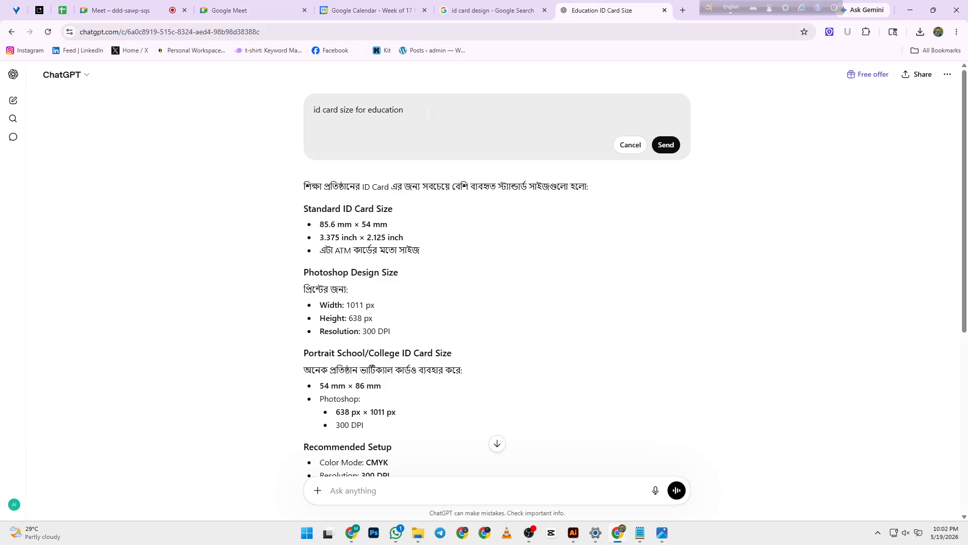
text(and the size should be potrait mode)
key(shift+Return)
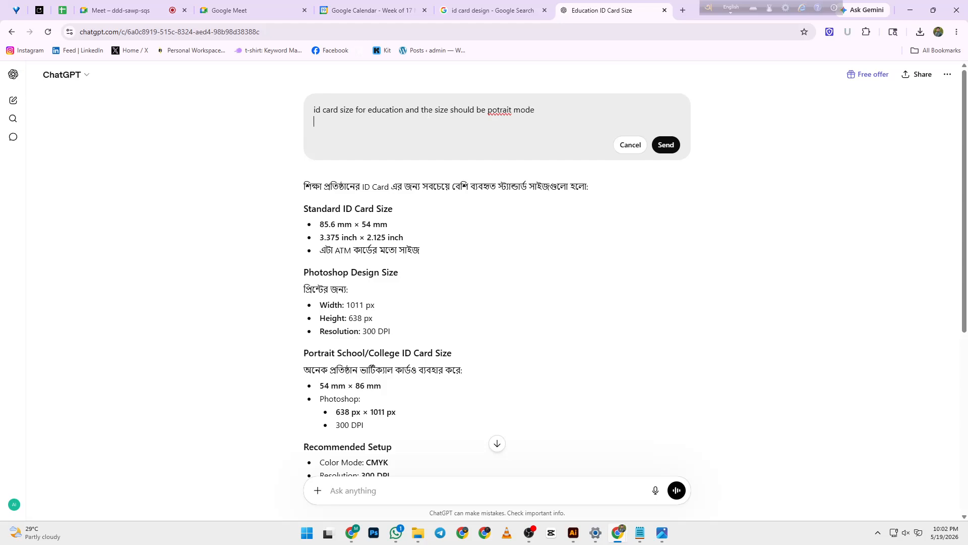
right_click(500, 115)
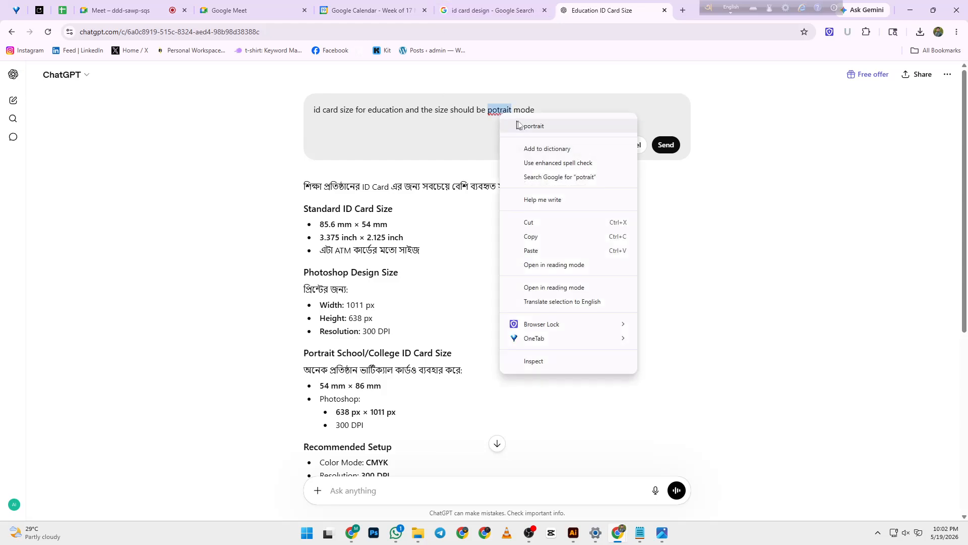
click(529, 123)
click(666, 145)
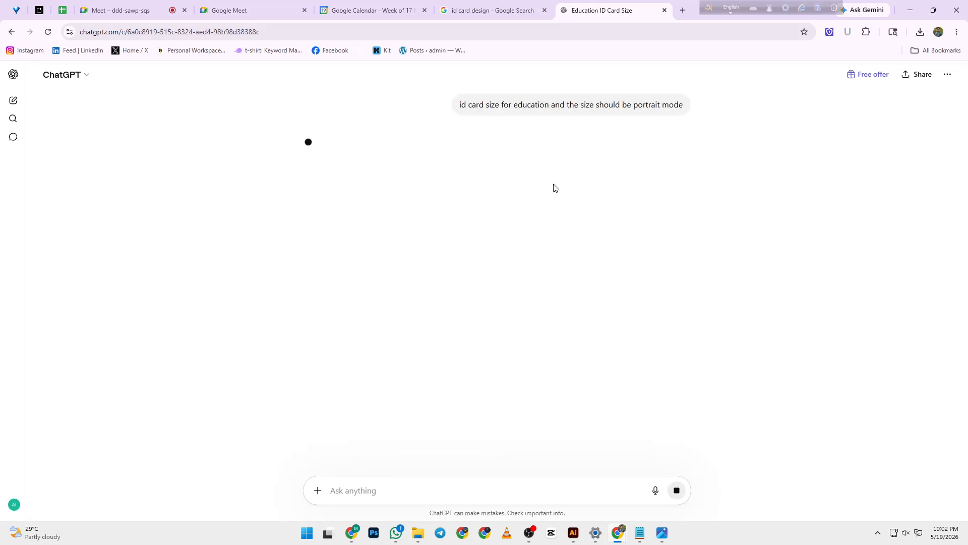
- Switch to the browser window with Google Meet
mouse_move(467, 117)
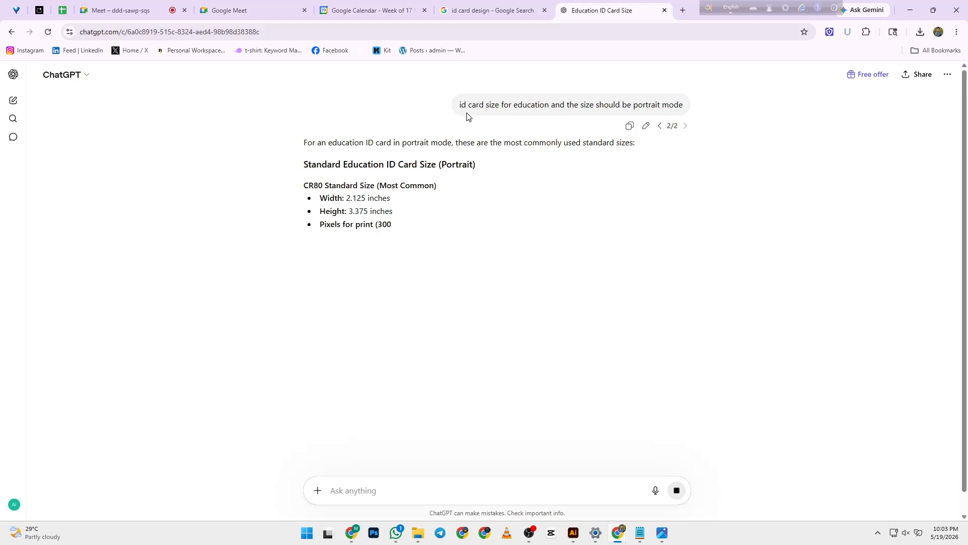
mouse_move(618, 533)
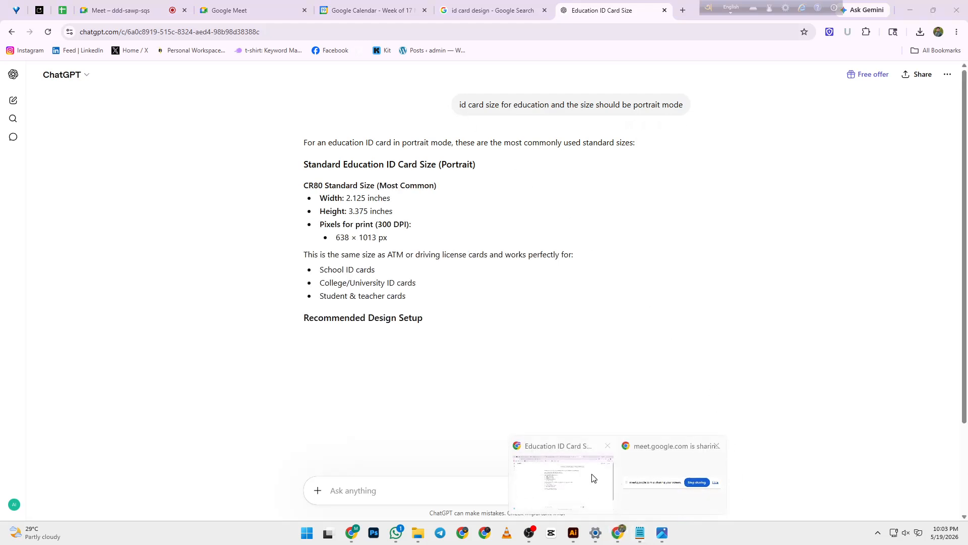
click(700, 481)
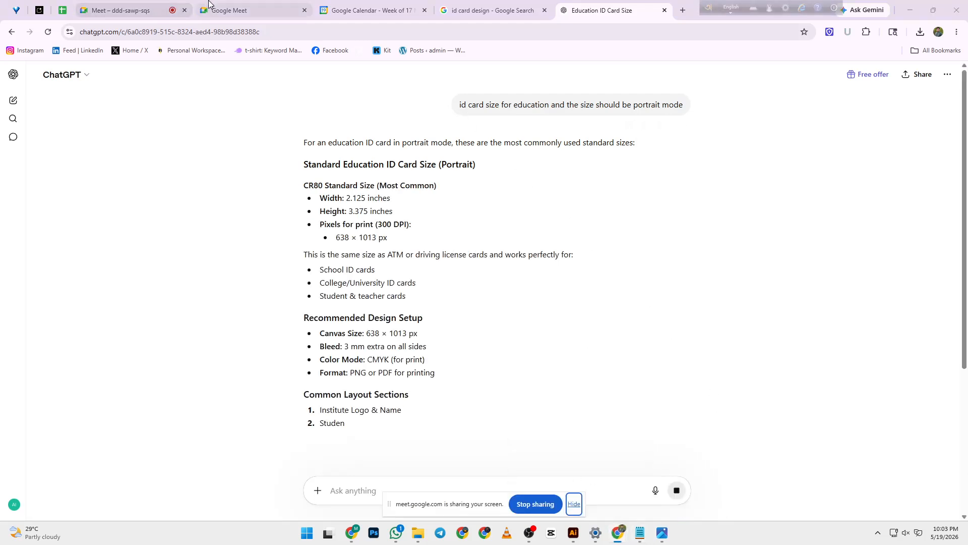
- Admit the waiting participant to the live Google Meet call
click(224, 10)
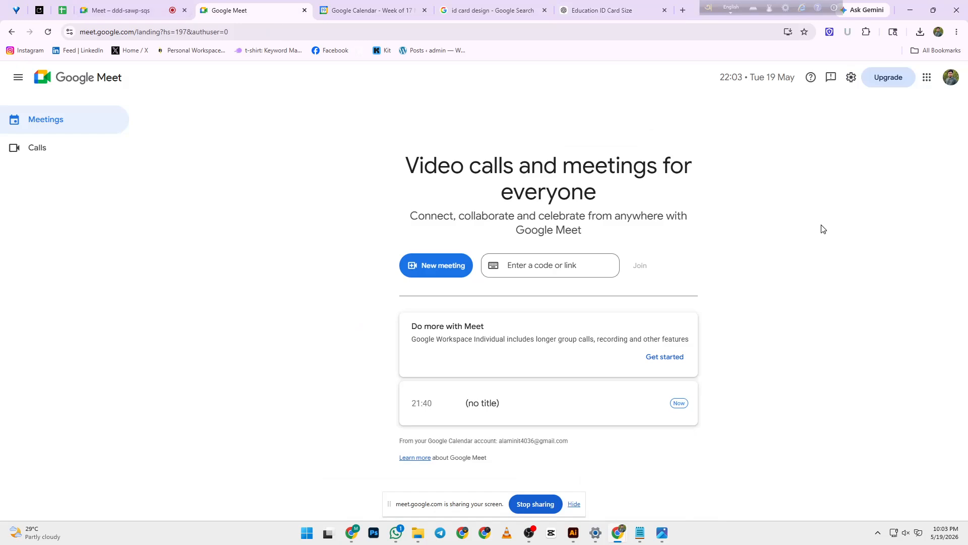
click(99, 10)
click(917, 246)
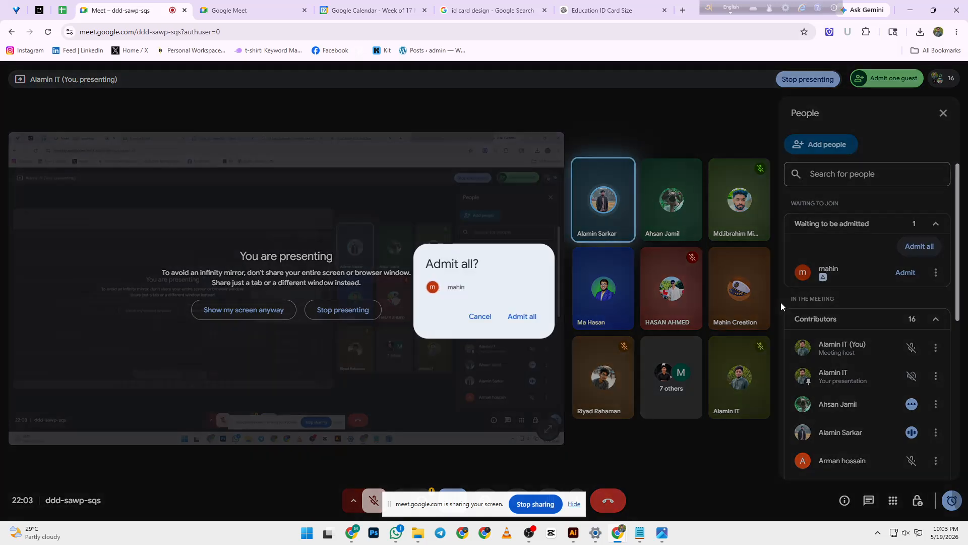
click(515, 316)
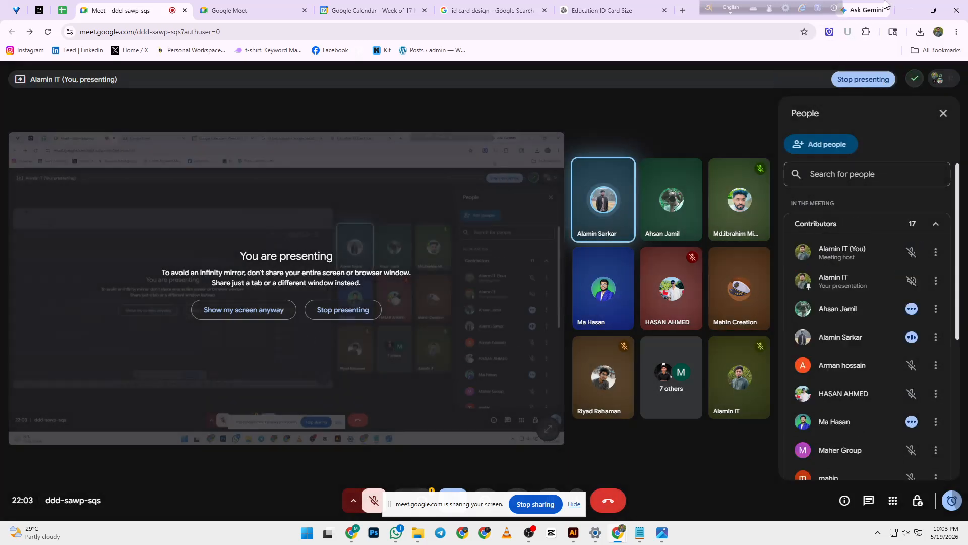
- Minimize and restore the meeting window, then return to the ChatGPT ID card answer
click(904, 5)
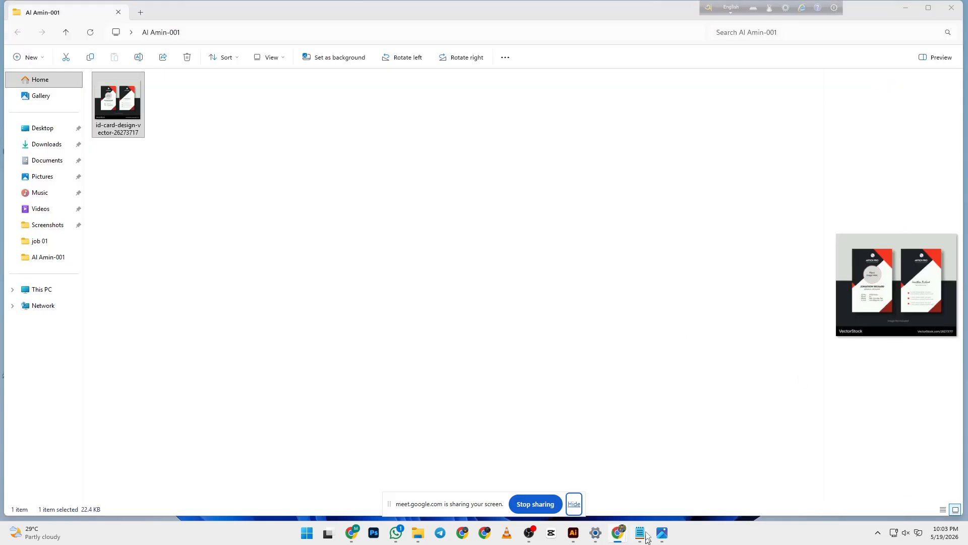
mouse_move(616, 537)
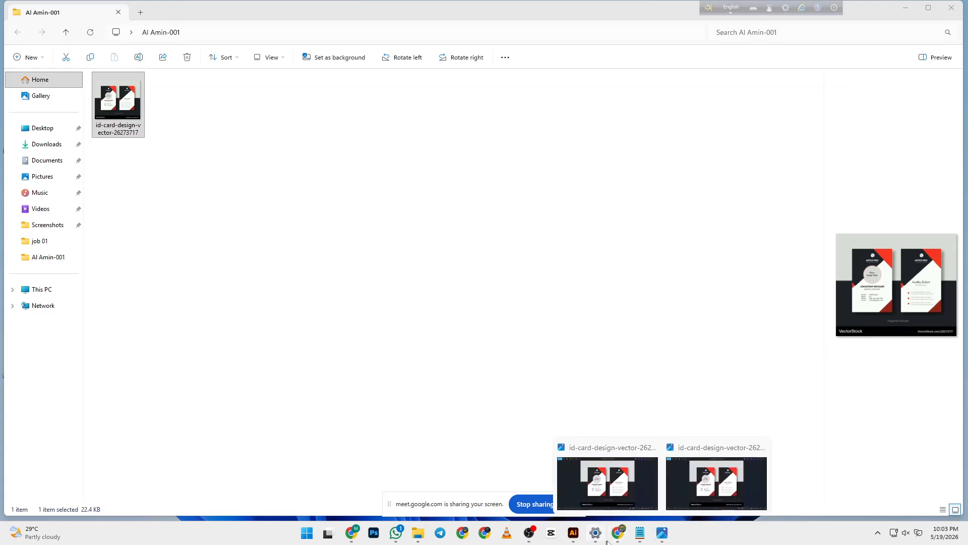
click(587, 473)
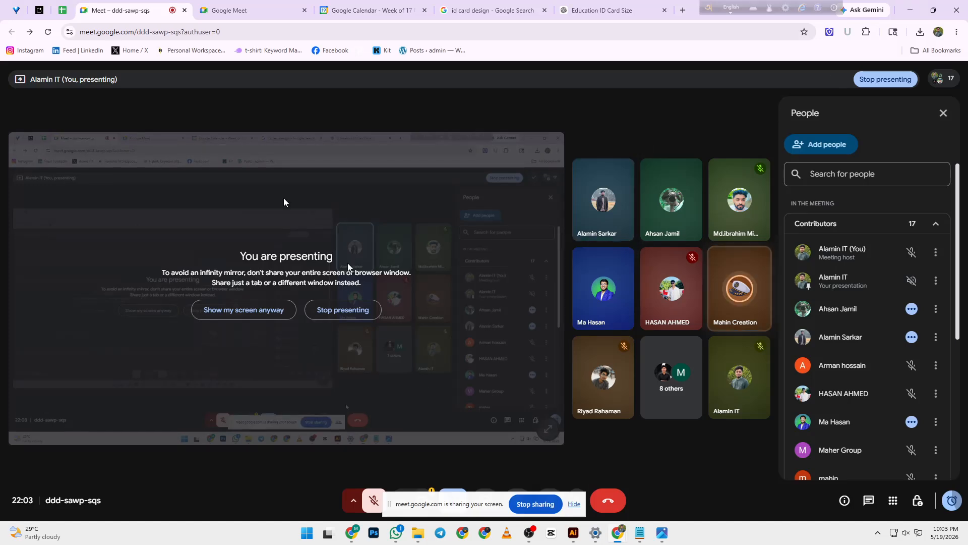
click(612, 11)
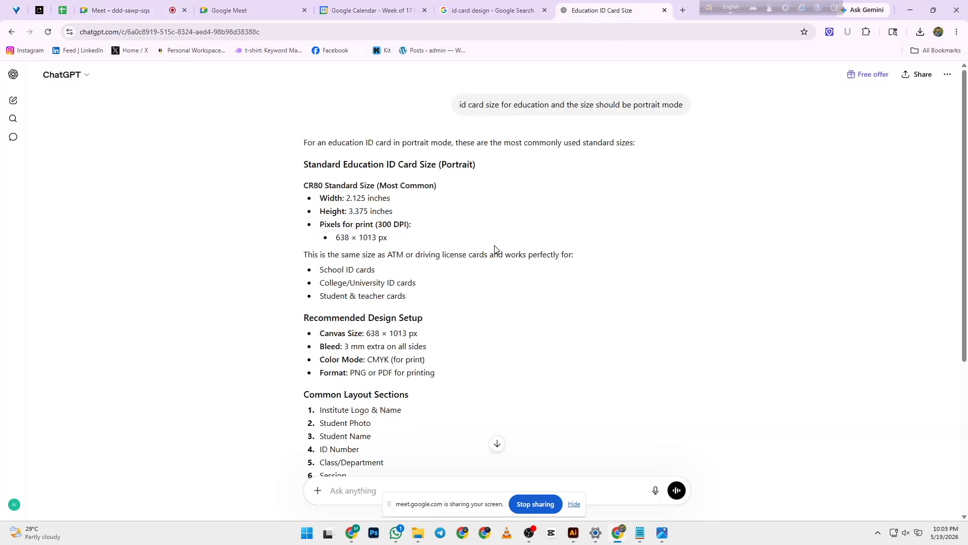
scroll(495, 249, down, 1)
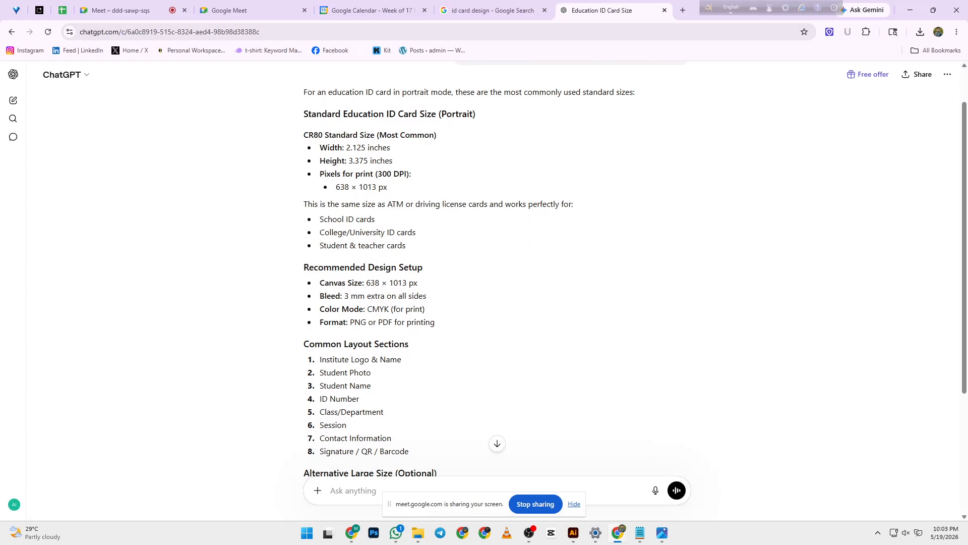
scroll(448, 214, up, 1)
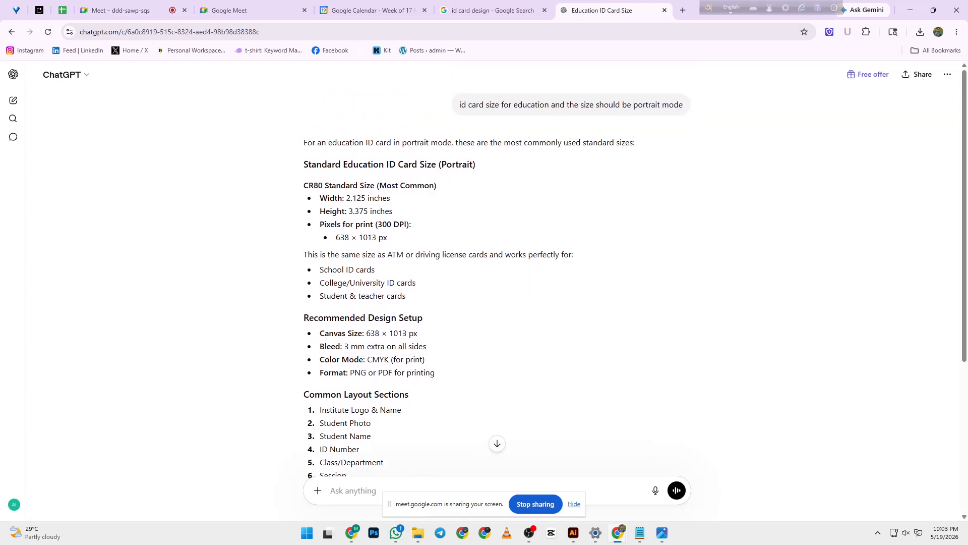
drag(346, 197, 392, 210)
click(345, 198)
click(392, 211)
drag(394, 226, 405, 226)
scroll(471, 231, down, 1)
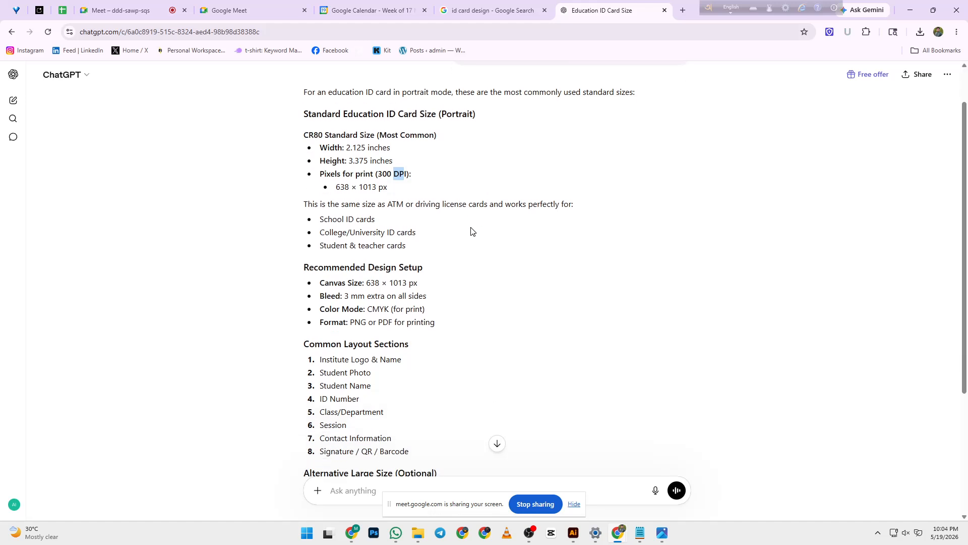
scroll(471, 232, down, 2)
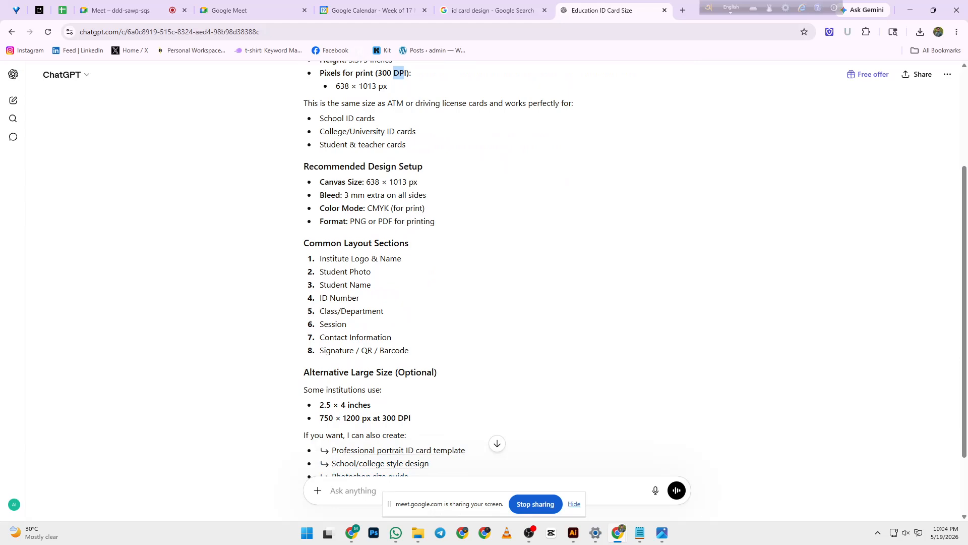
scroll(392, 459, down, 2)
scroll(392, 459, up, 5)
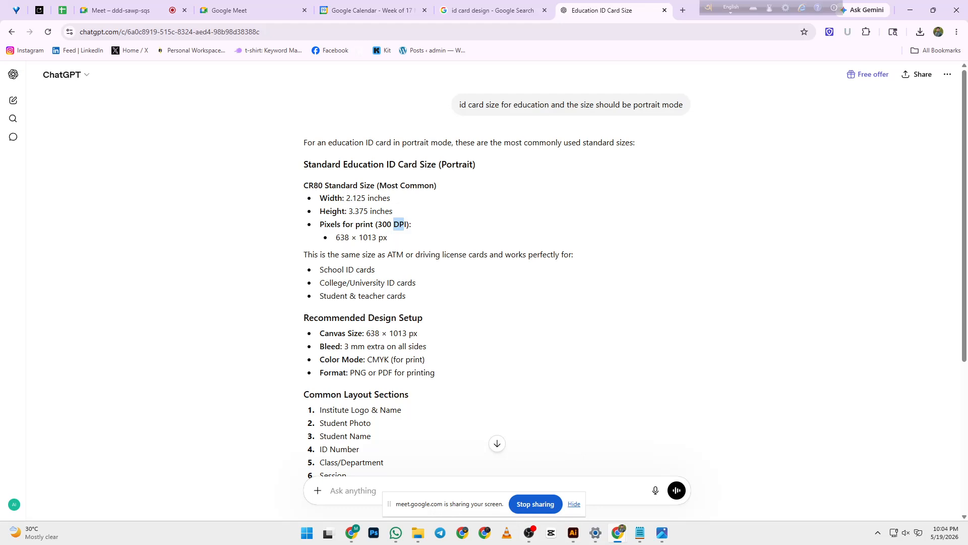
- Highlight the 300 DPI, CMYK and 3 mm bleed values in ChatGPT's answer
mouse_move(405, 224)
mouse_down()
mouse_move(377, 224)
mouse_move(406, 224)
mouse_up()
click(378, 224)
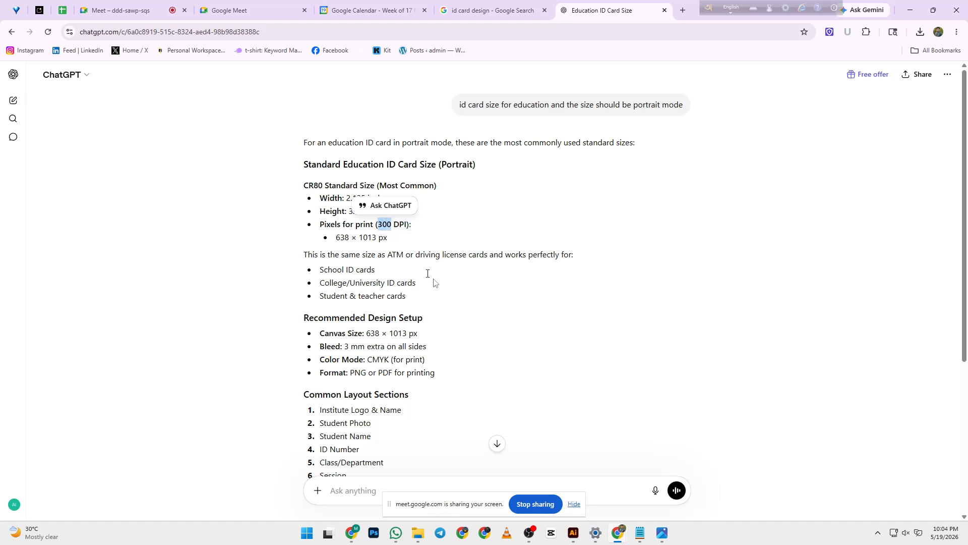
click(497, 289)
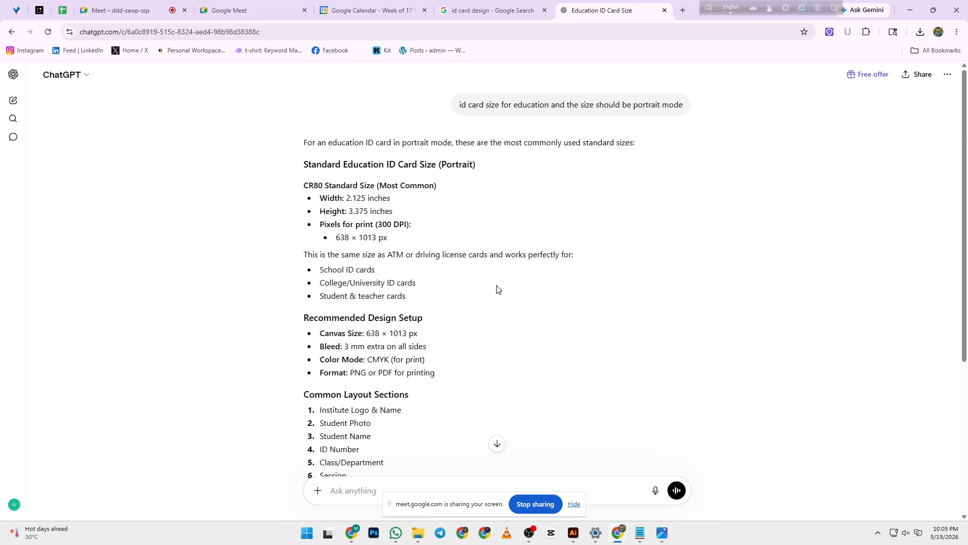
double_click(385, 224)
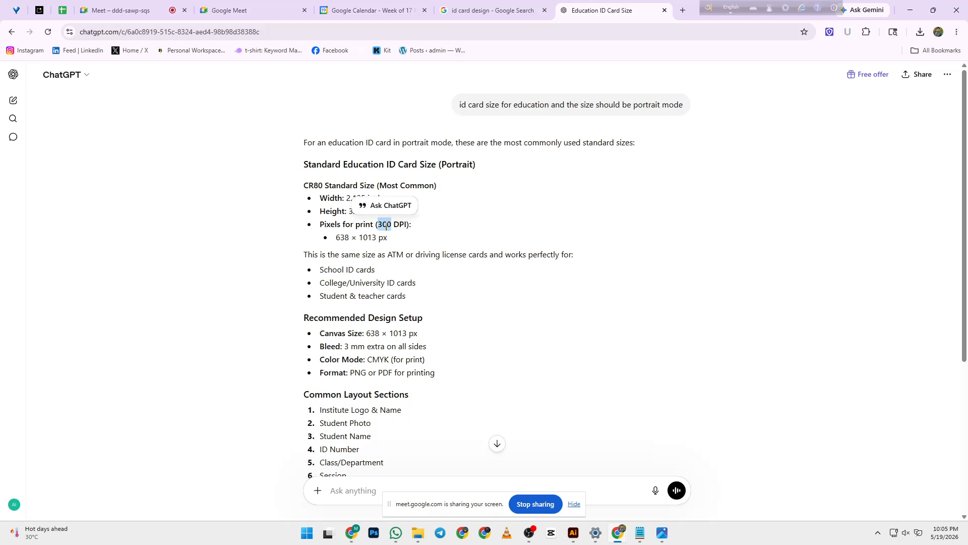
click(387, 225)
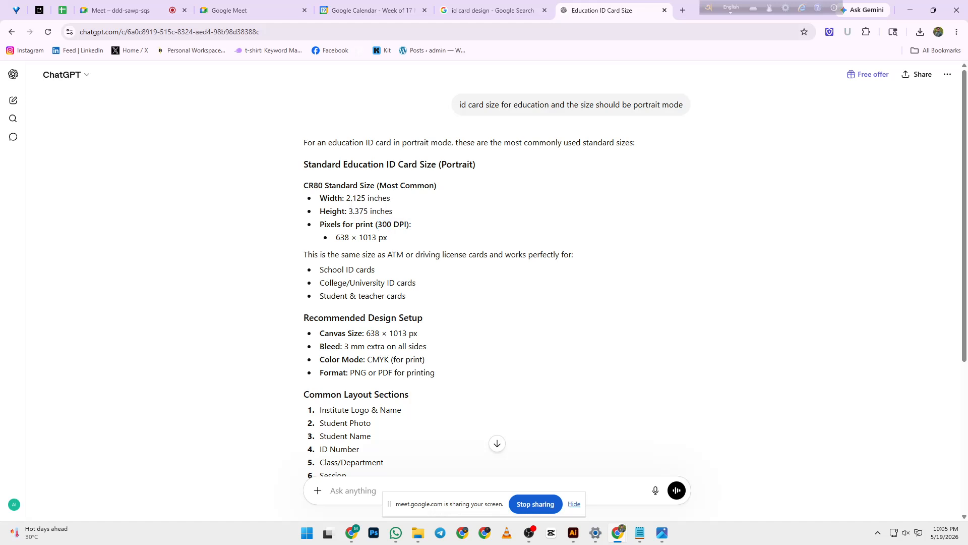
double_click(384, 224)
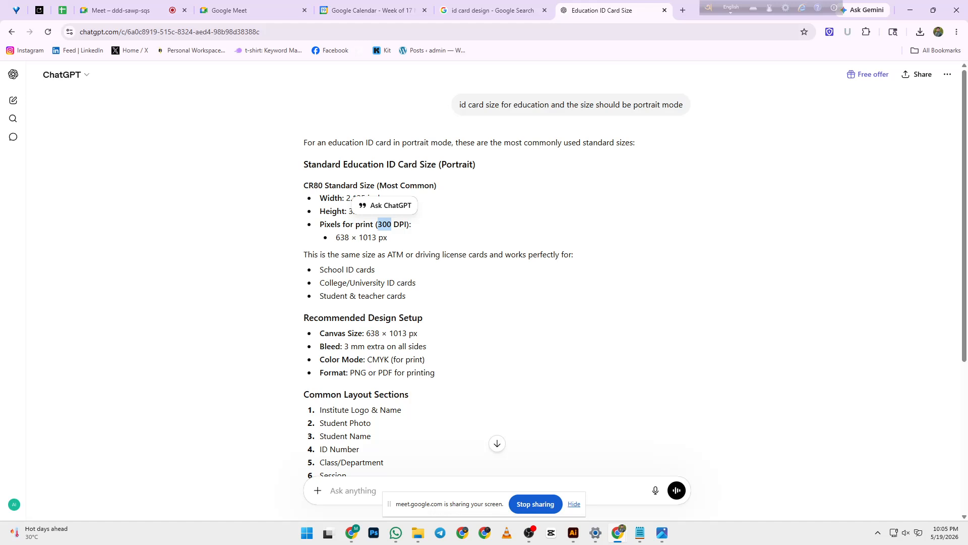
drag(367, 359, 389, 359)
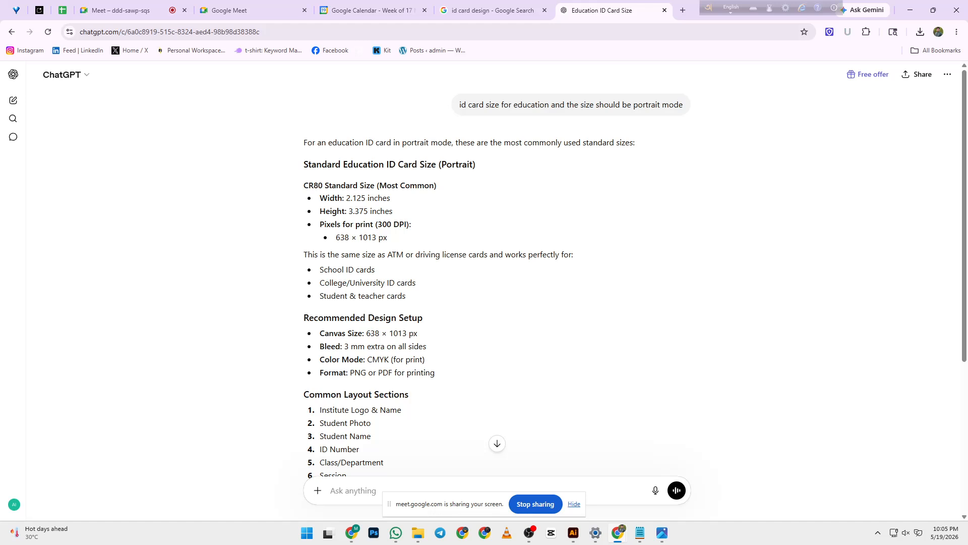
mouse_move(367, 359)
mouse_down()
mouse_move(389, 359)
mouse_move(343, 346)
mouse_move(364, 346)
mouse_up()
click(389, 359)
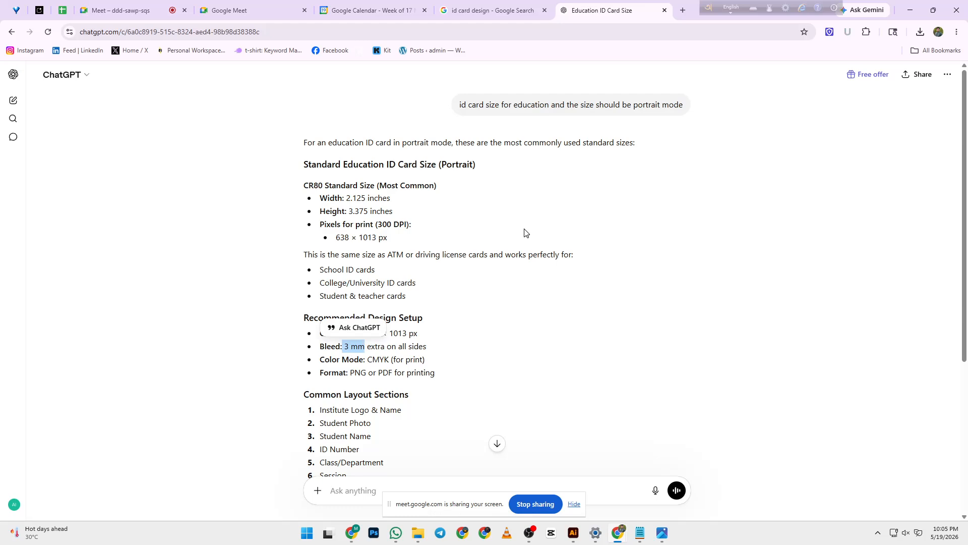
- Search Google for 'bleed area' in a new tab and open the Bleeds and Borders image
click(683, 10)
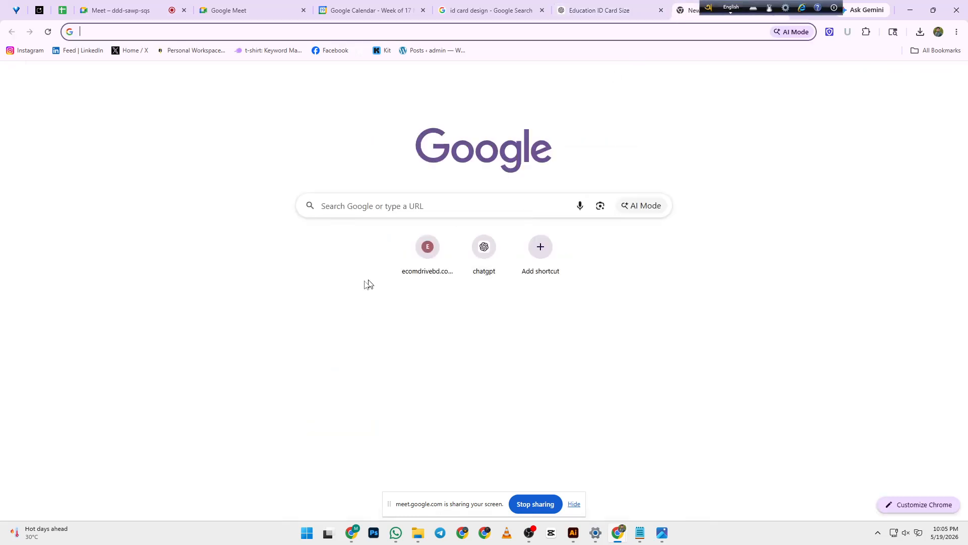
click(384, 208)
text(bleed)
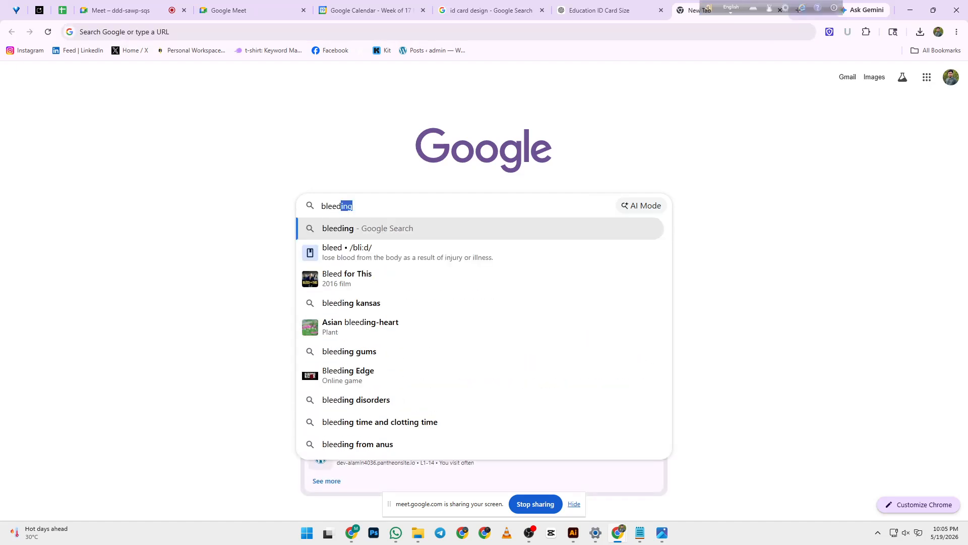
key(BackSpace)
text(area)
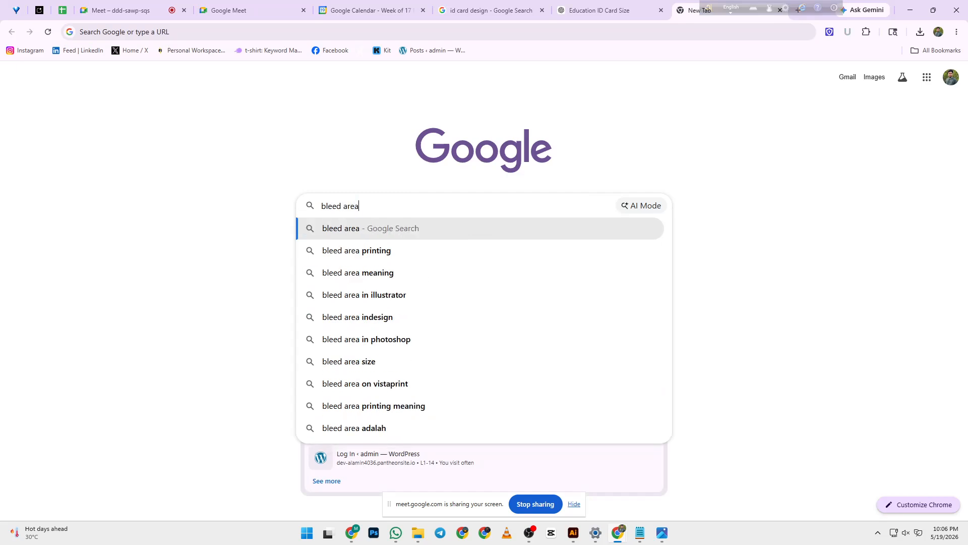
key(Return)
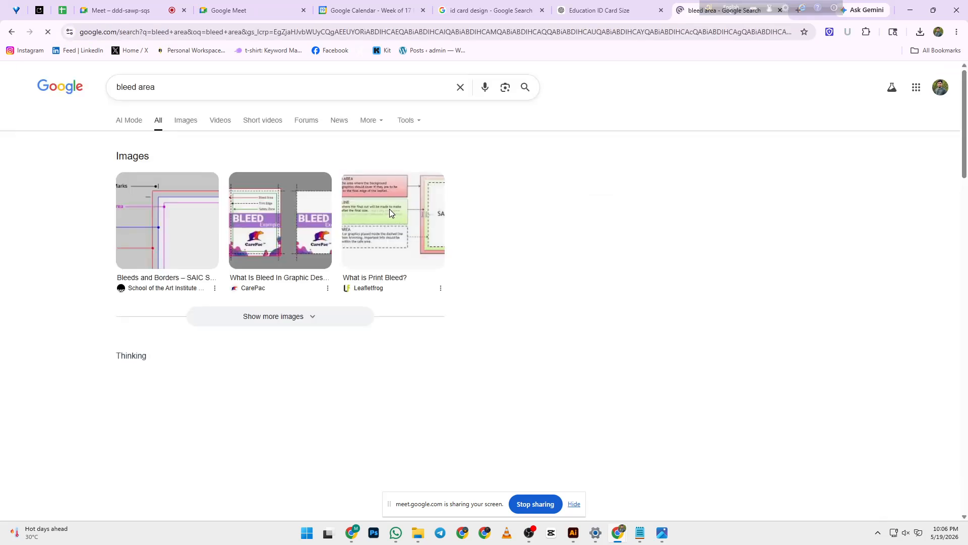
click(150, 234)
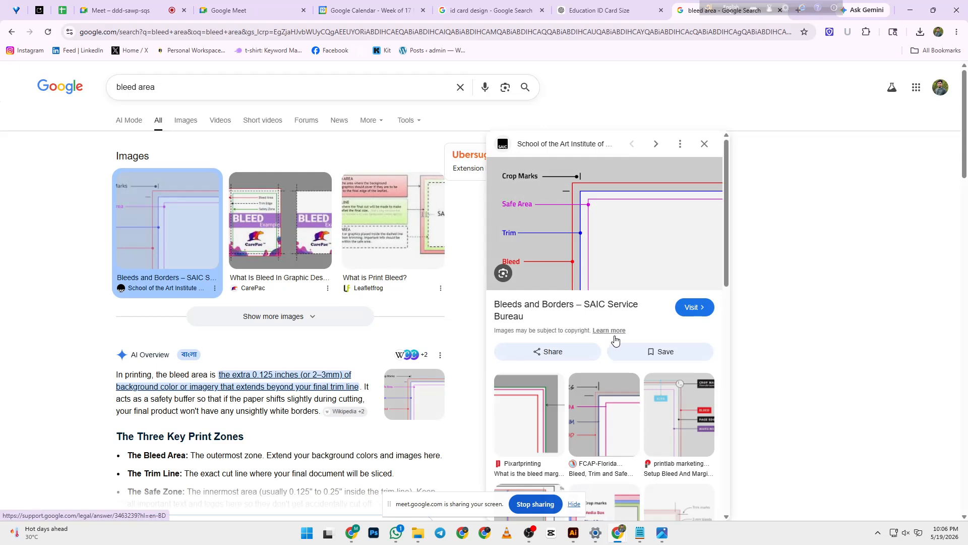
- Admit the waiting guest to the Meet call, then return to the bleed area results
click(409, 7)
click(212, 9)
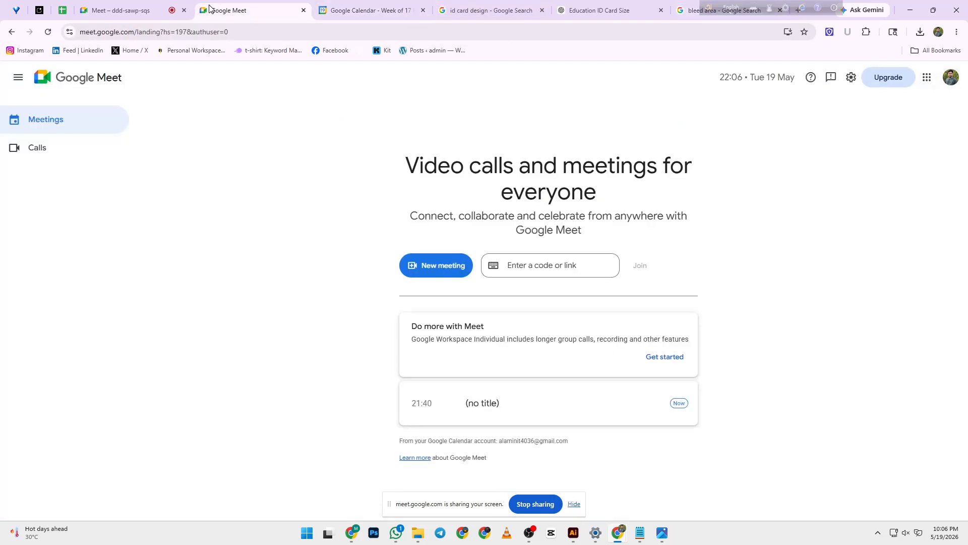
click(167, 7)
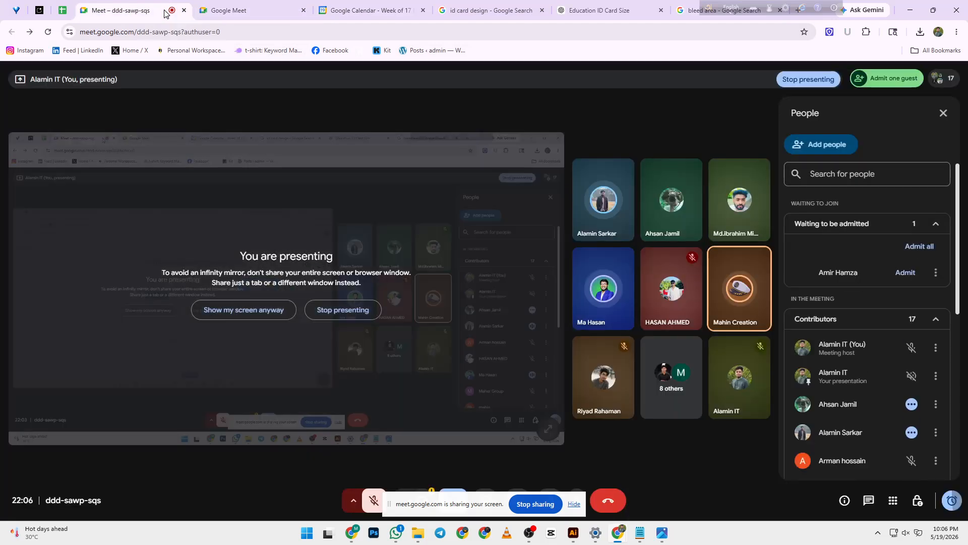
click(903, 273)
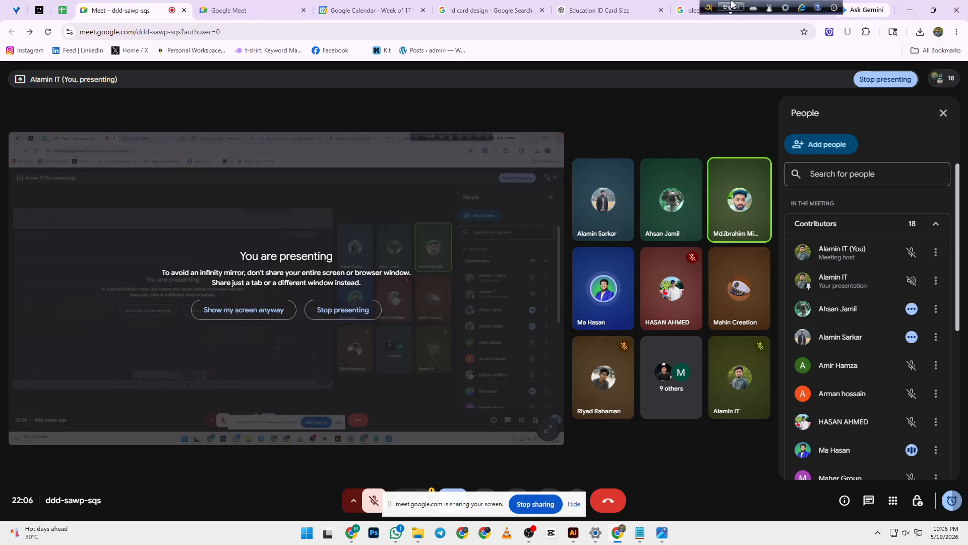
click(686, 9)
scroll(512, 345, down, 5)
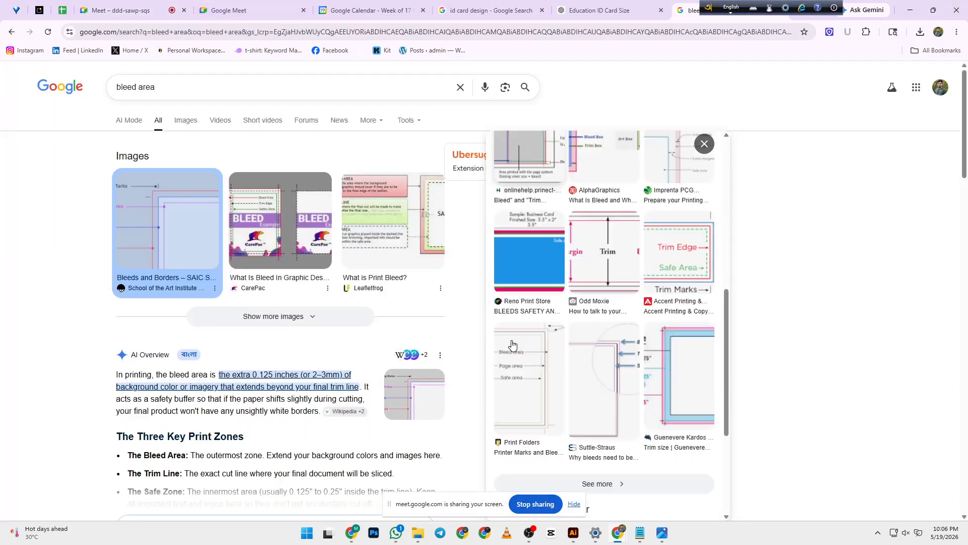
scroll(512, 339, up, 6)
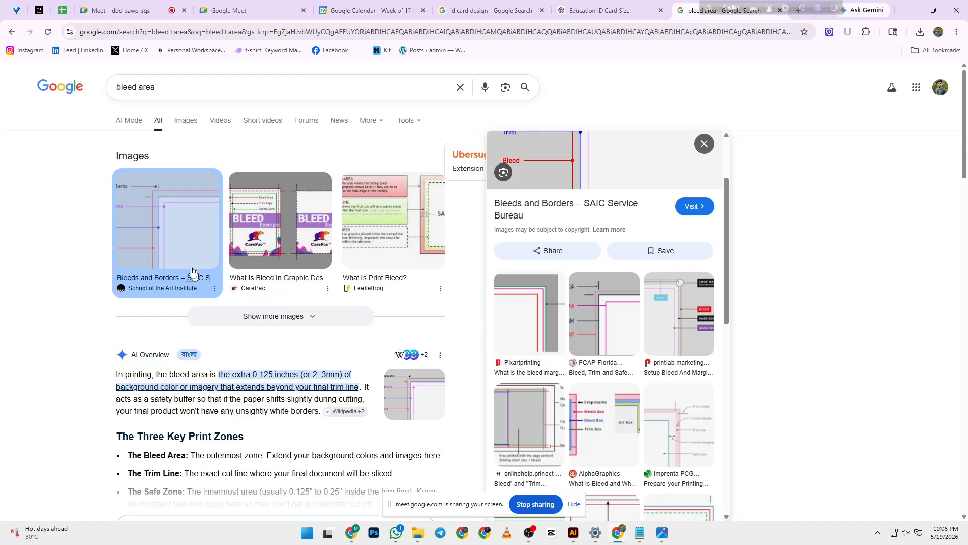
scroll(553, 186, up, 2)
scroll(553, 186, up, 1)
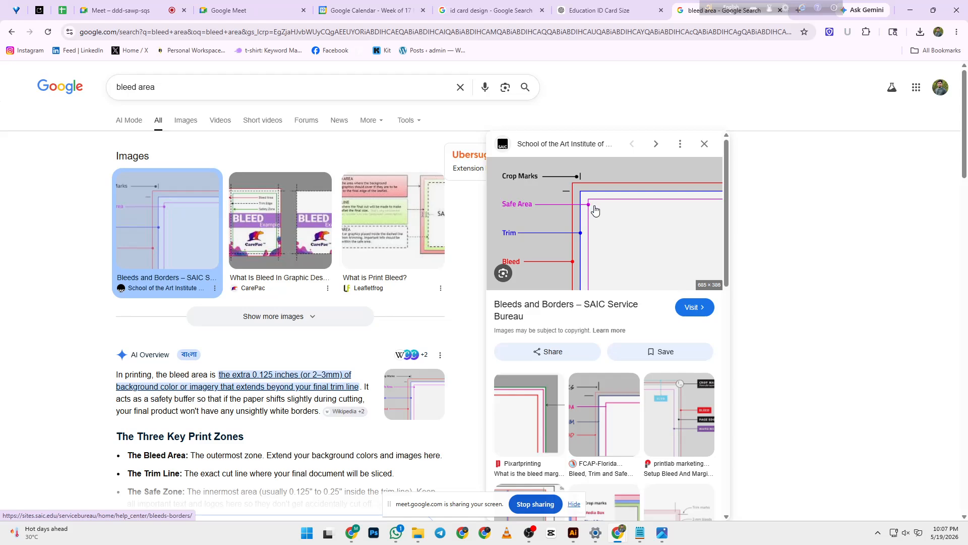
click(612, 12)
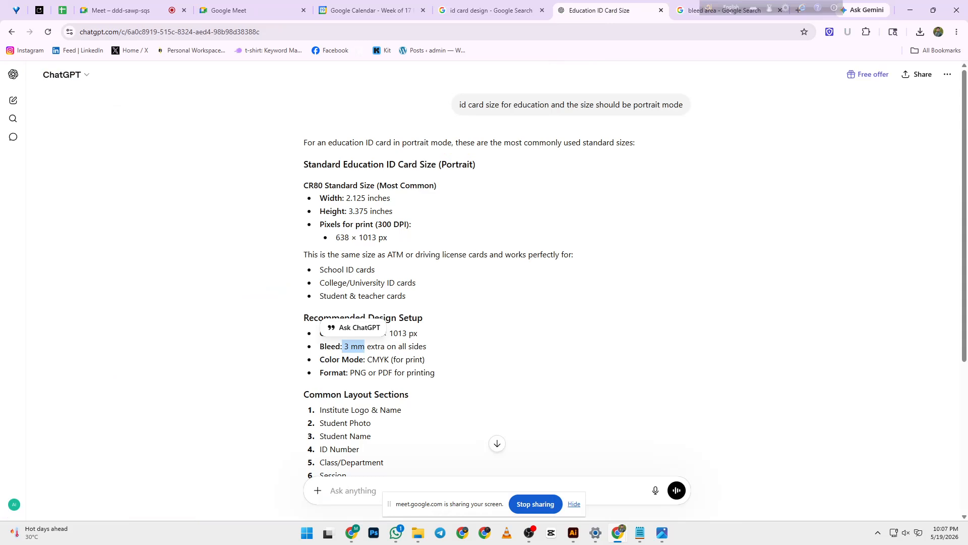
- Highlight the 638 px width in ChatGPT's answer, then bring Illustrator's blank Untitled-1 document forward
drag(335, 237, 350, 238)
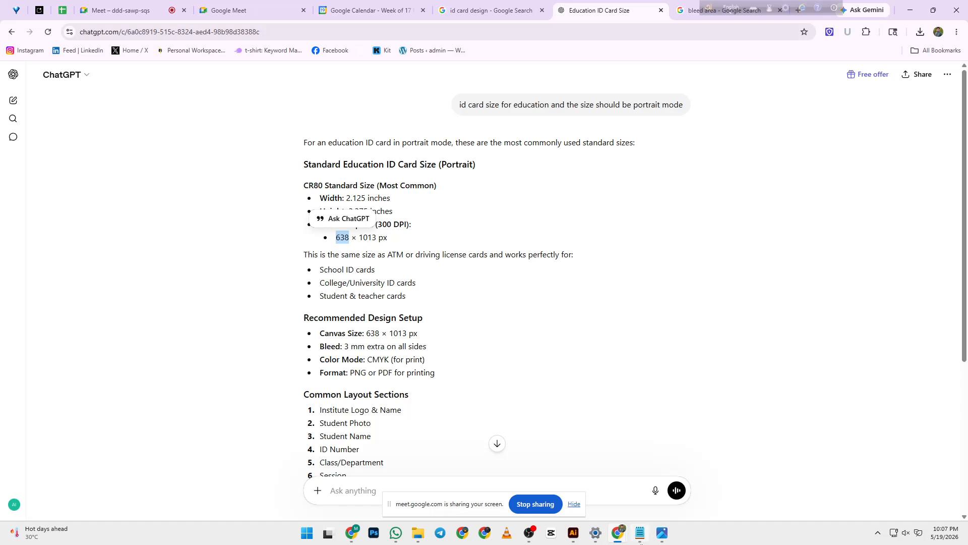
mouse_move(572, 540)
click(371, 242)
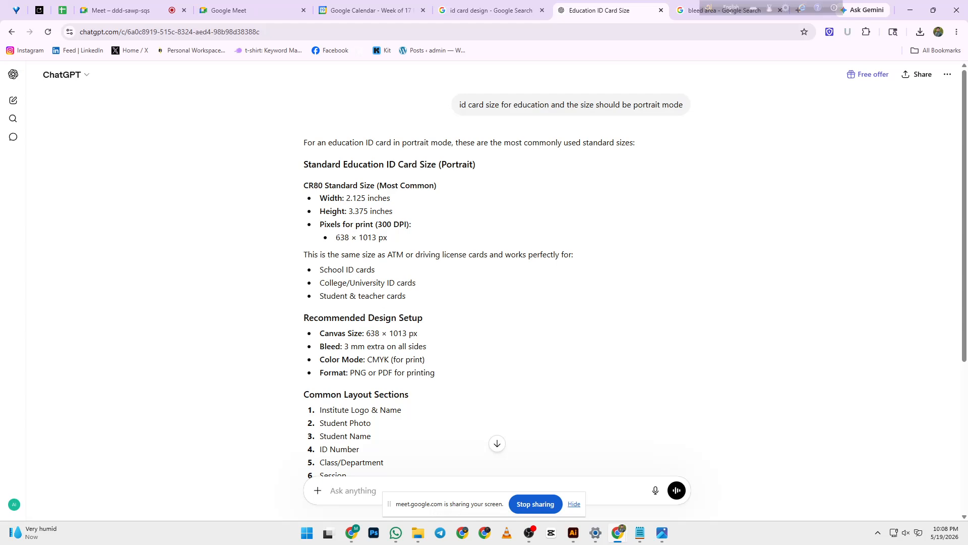
drag(335, 237, 349, 237)
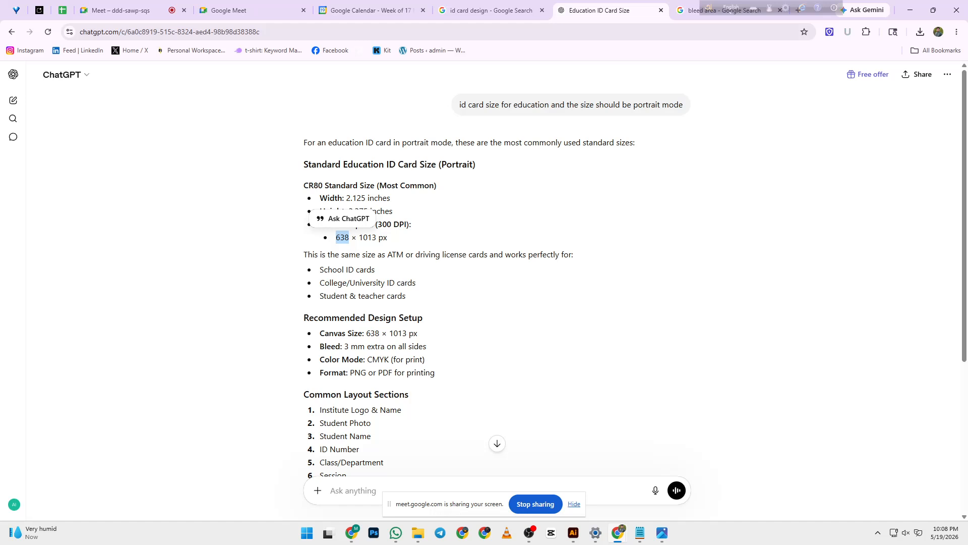
click(574, 533)
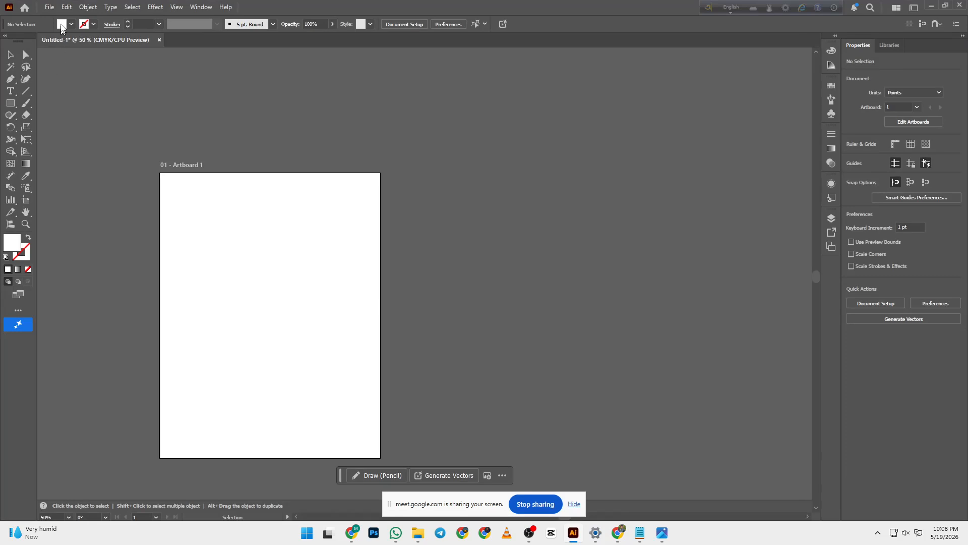
- Minimize the open windows and dismiss the stray, unused New Document window
click(55, 8)
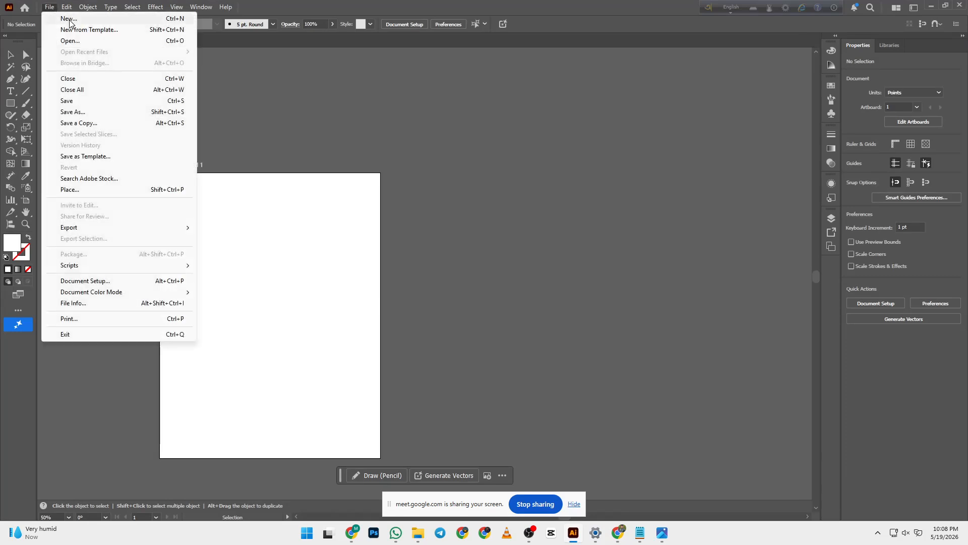
click(70, 20)
click(931, 6)
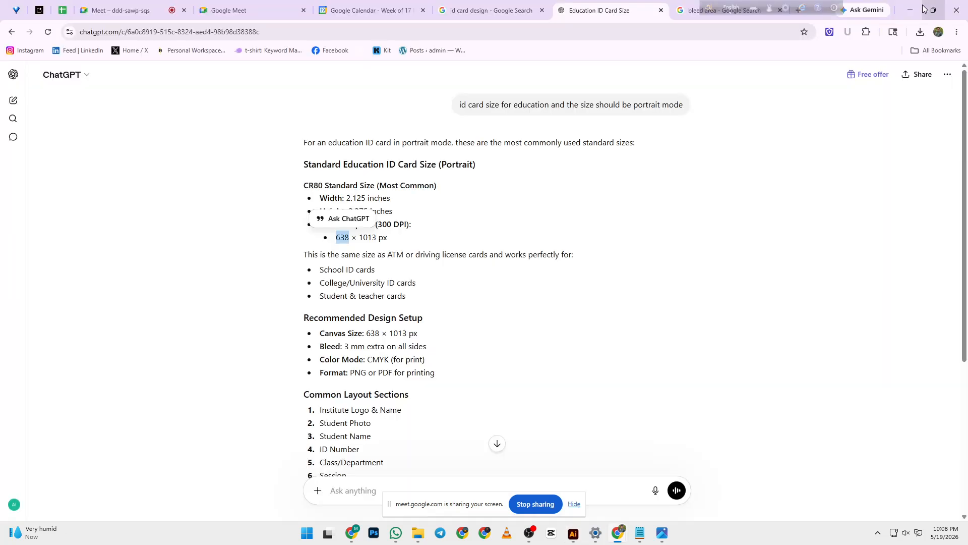
click(916, 7)
click(906, 8)
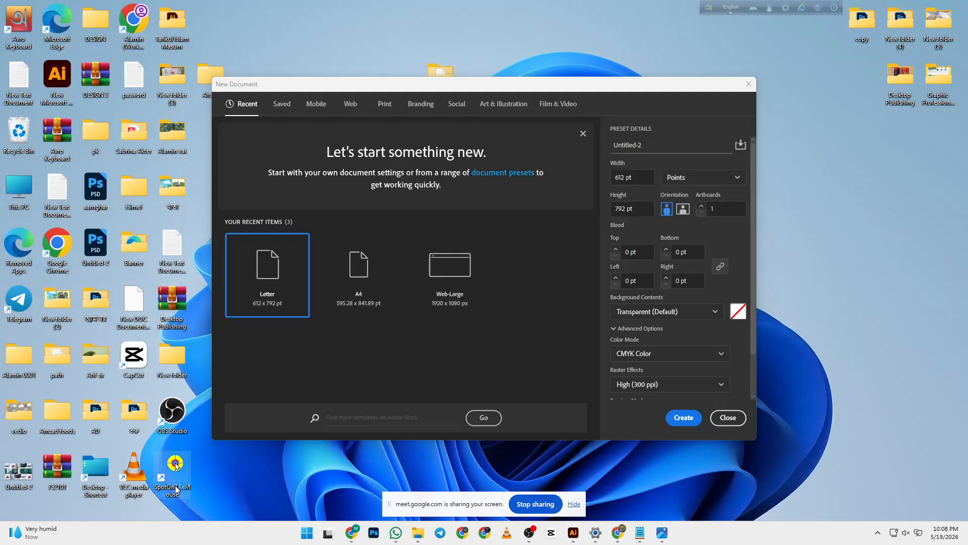
double_click(175, 466)
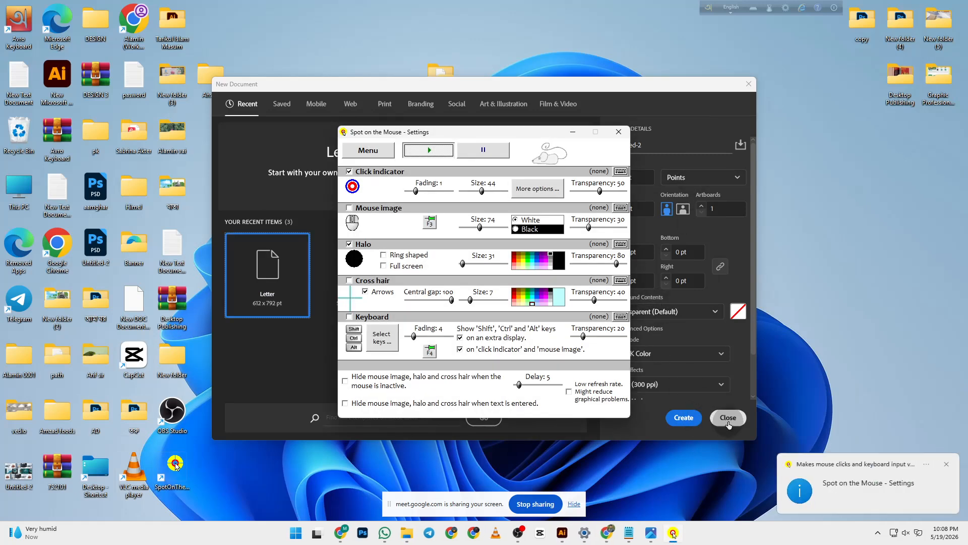
click(728, 418)
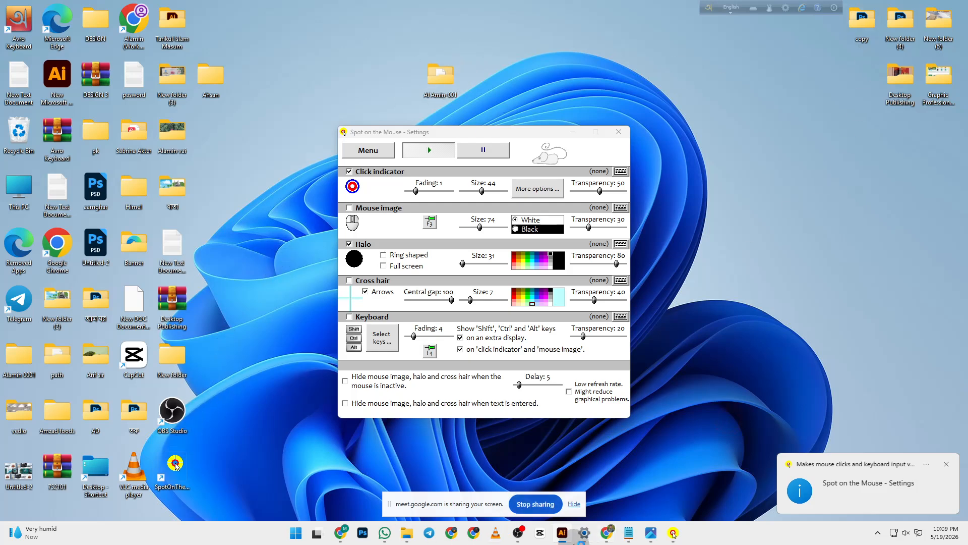
- Bring Illustrator forward and start a new document from the File menu
click(558, 537)
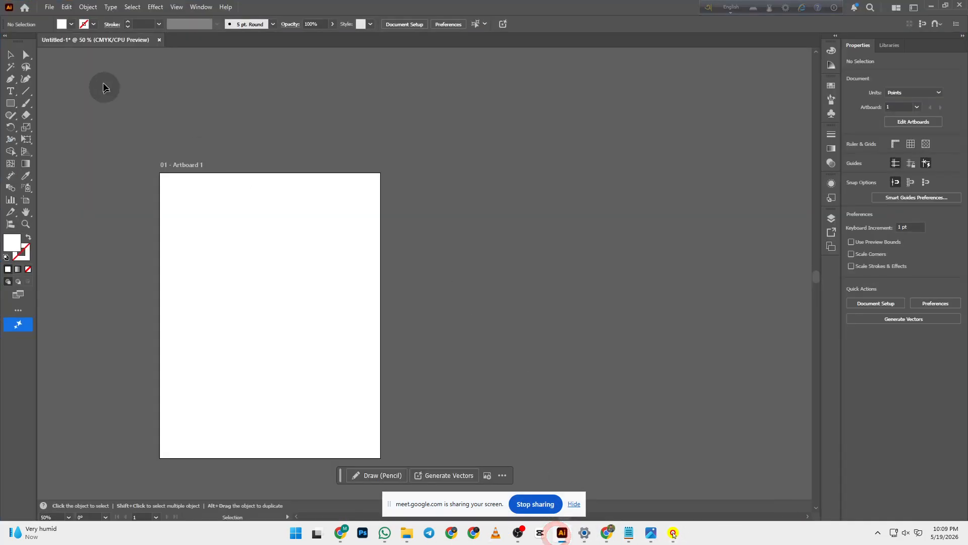
click(49, 7)
click(53, 18)
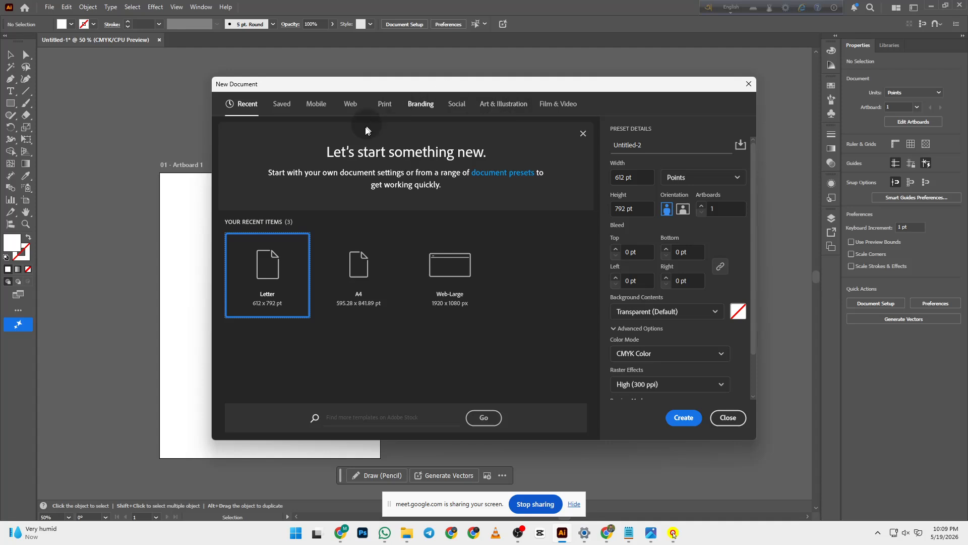
- Rename the preset to 'ID Card' after checking ChatGPT's recommended ID card size
drag(649, 145, 611, 147)
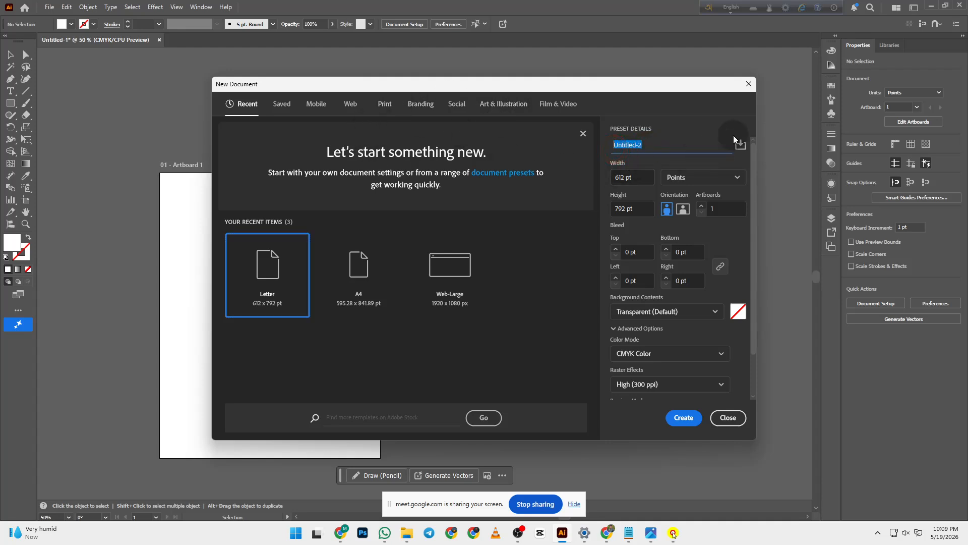
text(I)
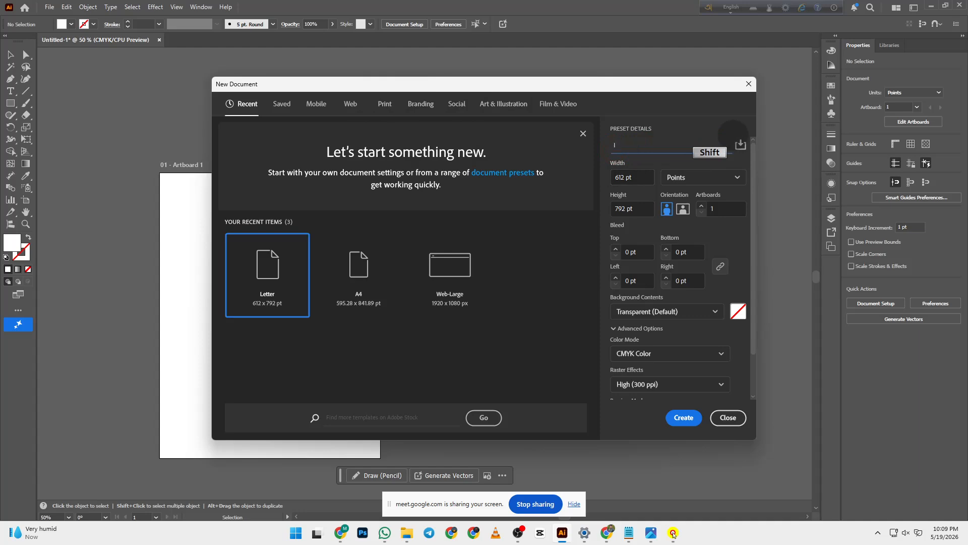
text(D Card)
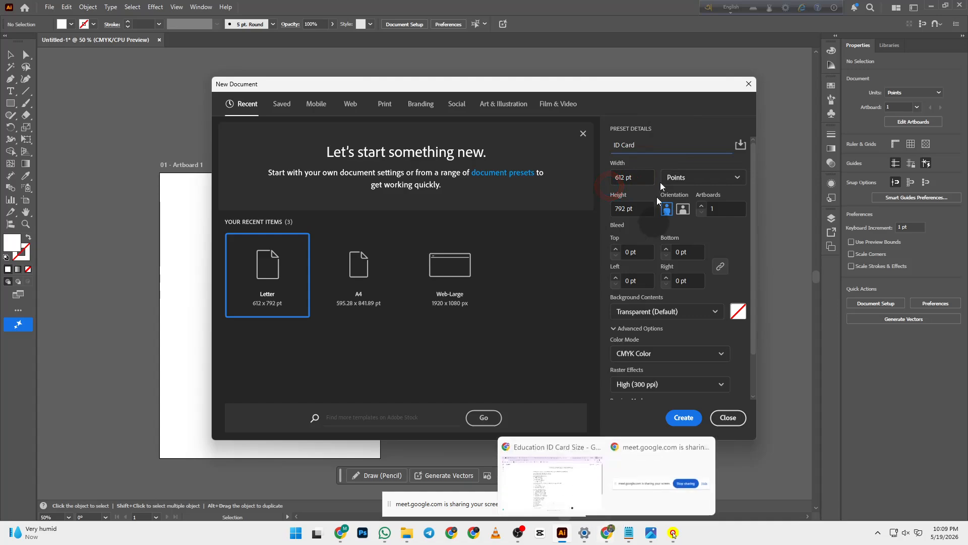
click(607, 533)
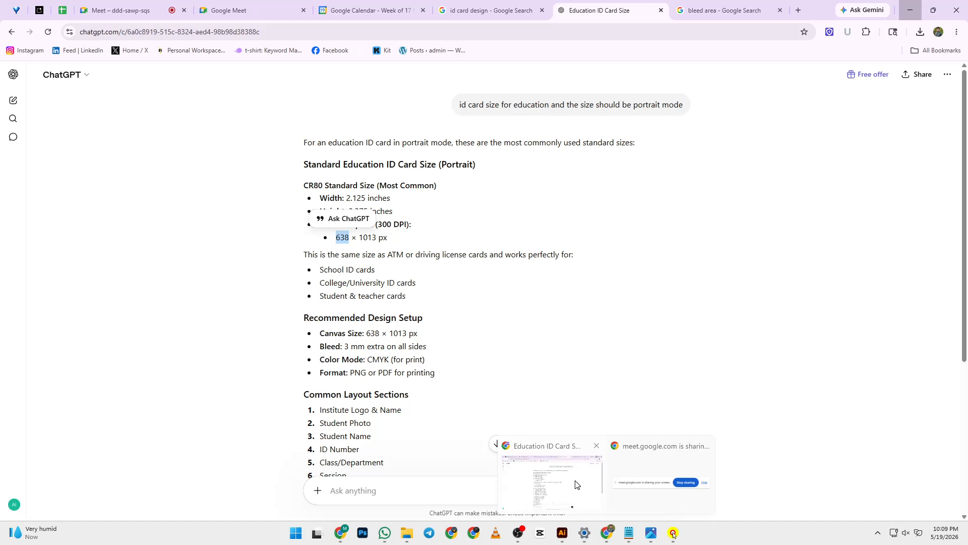
click(575, 480)
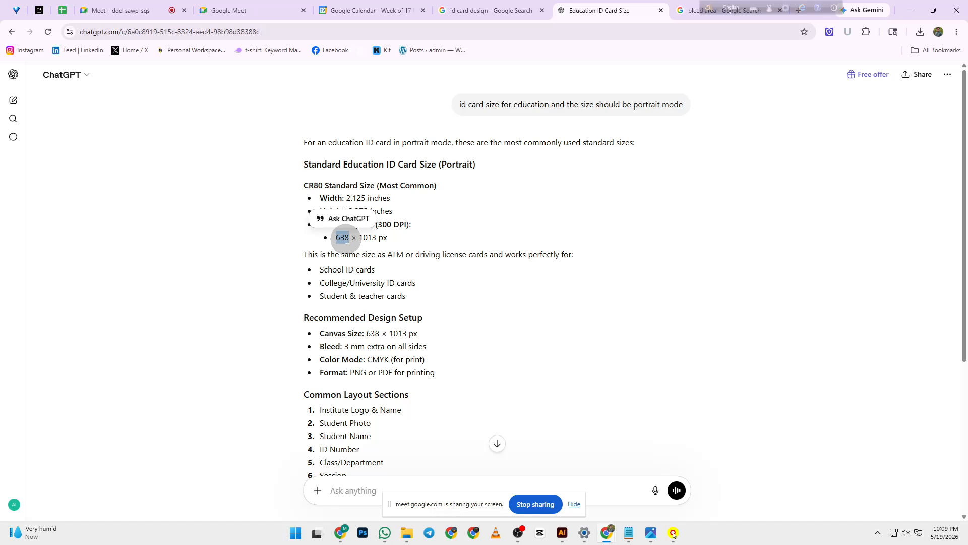
click(562, 533)
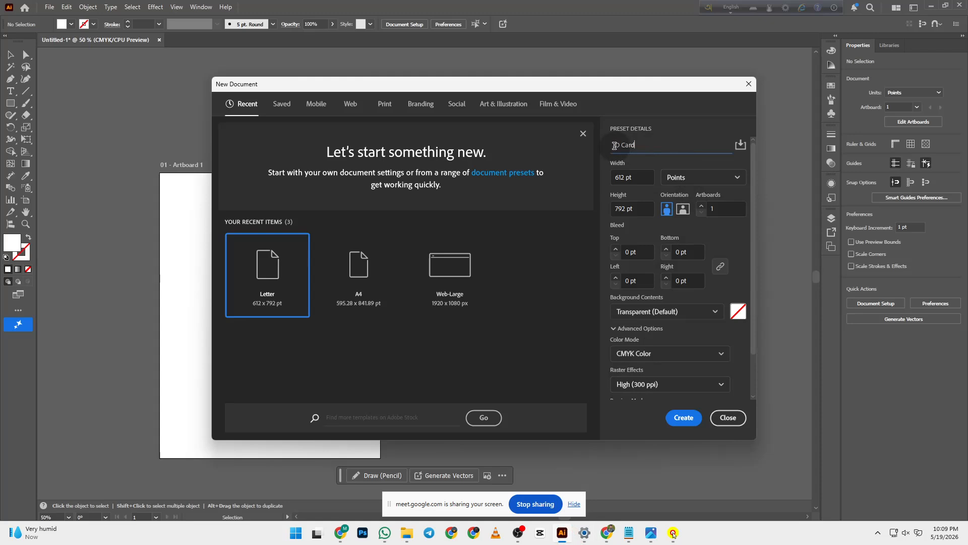
- Set the width to 638 and switch the document units to Pixels
drag(648, 177, 611, 178)
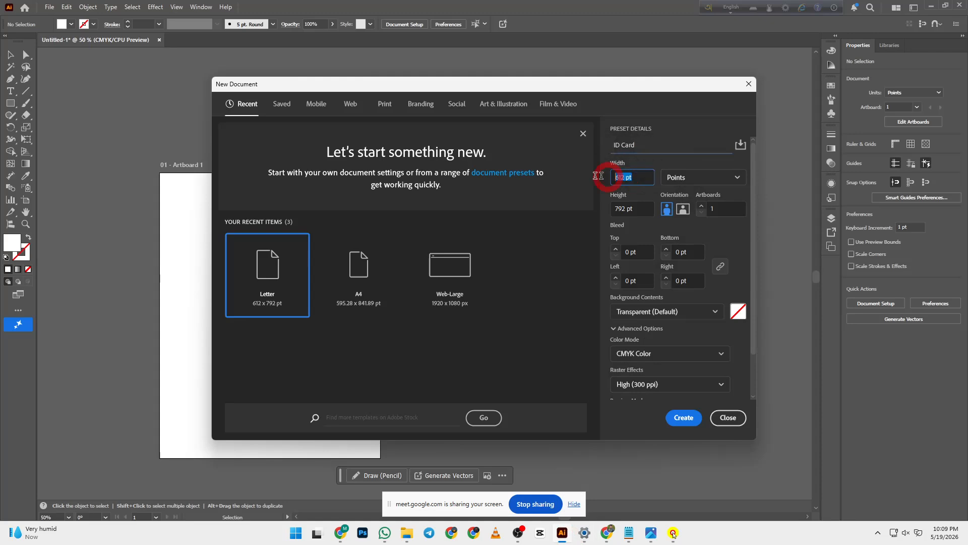
text(638)
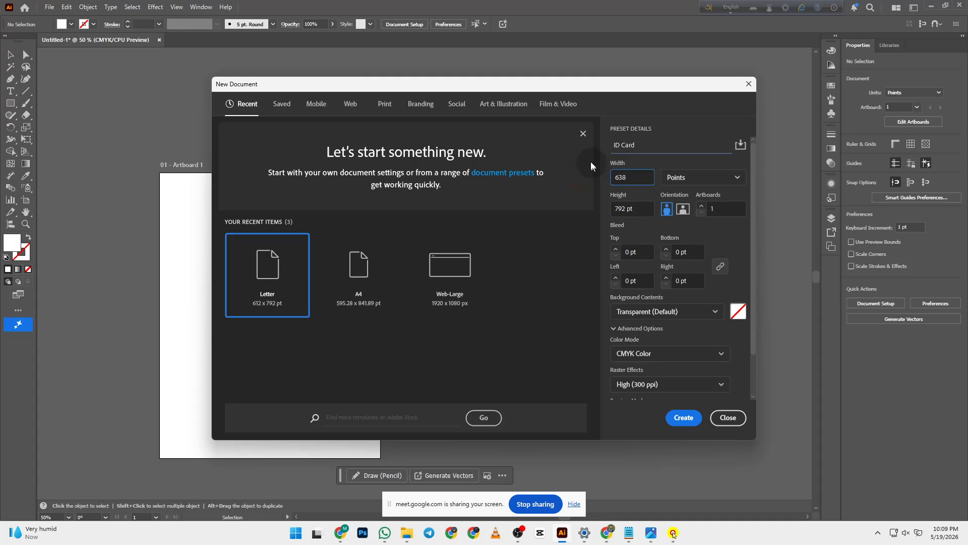
click(677, 179)
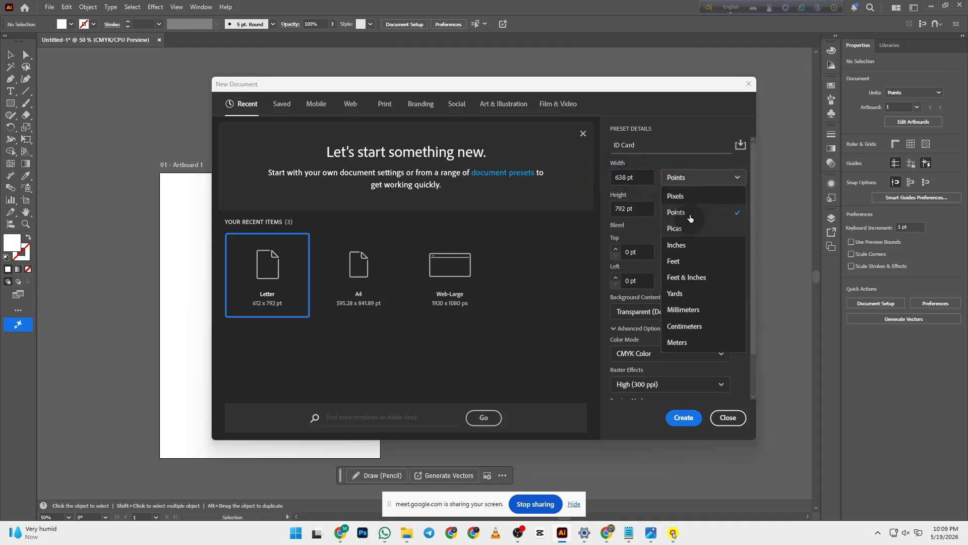
click(695, 198)
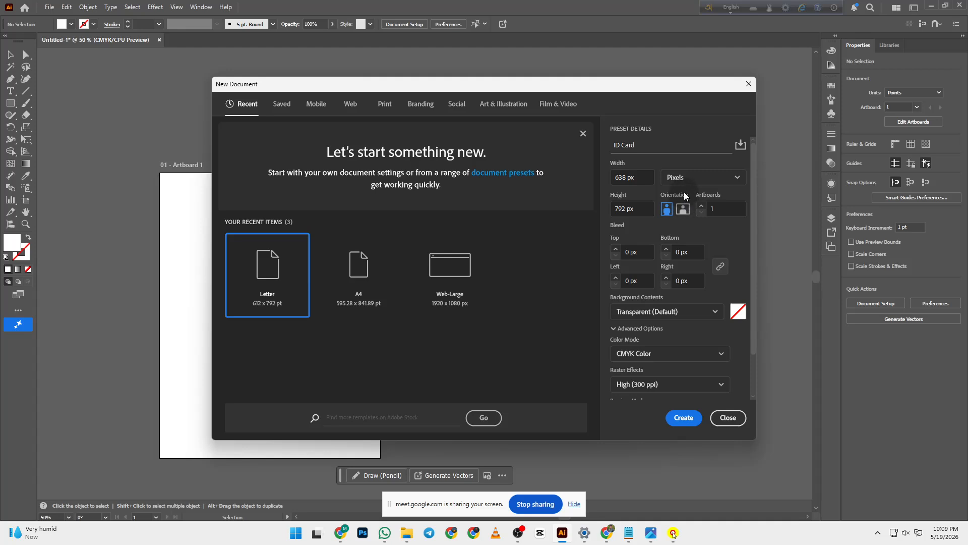
click(689, 179)
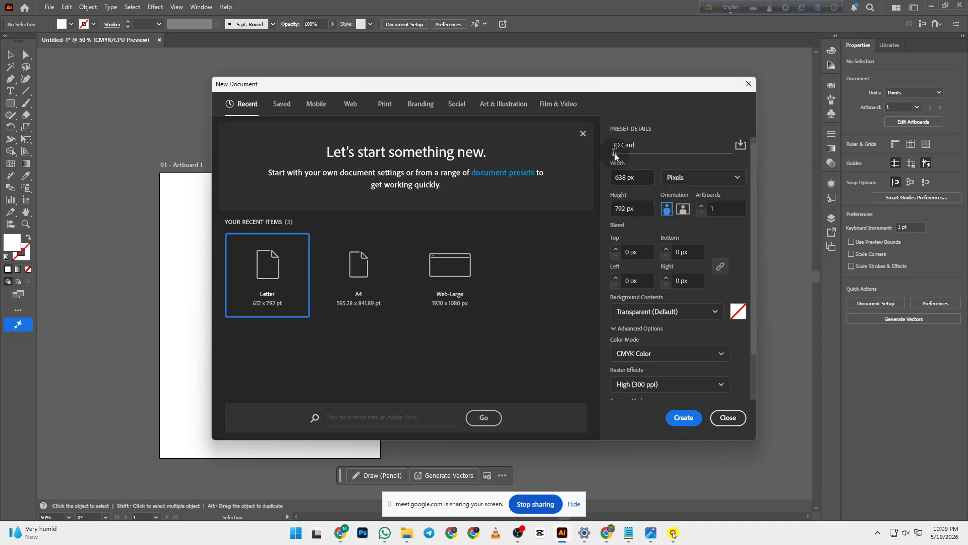
click(685, 177)
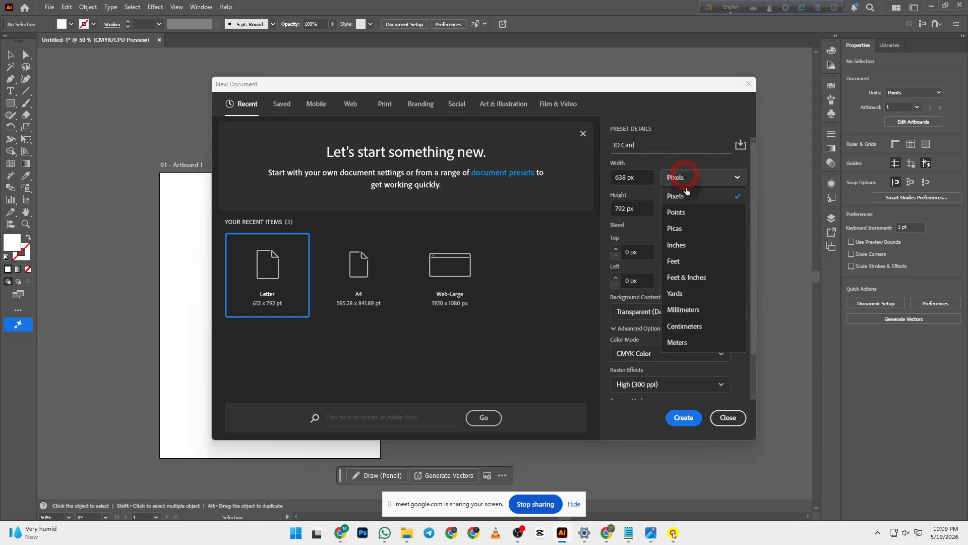
click(688, 197)
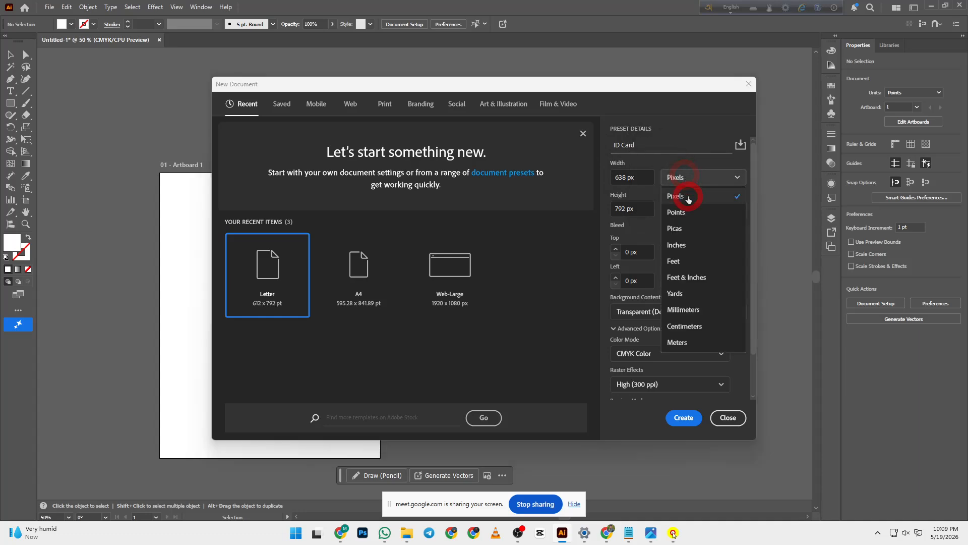
click(714, 175)
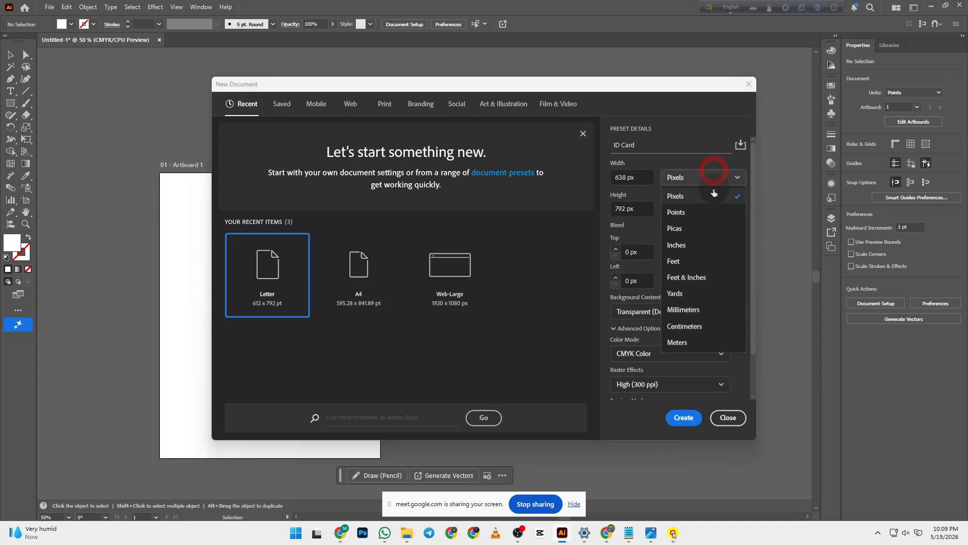
click(624, 175)
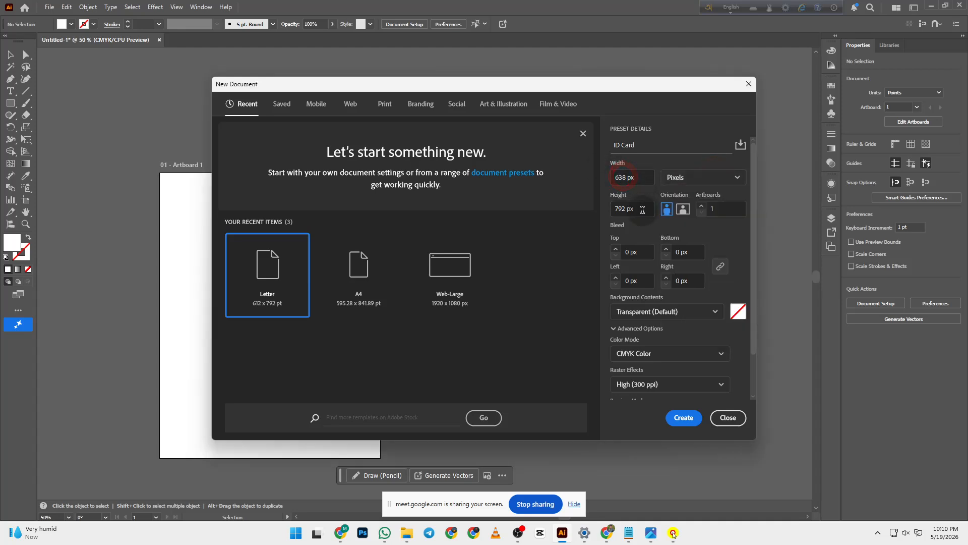
- Set the height to 1013 px for a portrait card
drag(642, 209, 593, 213)
click(614, 212)
text(1)
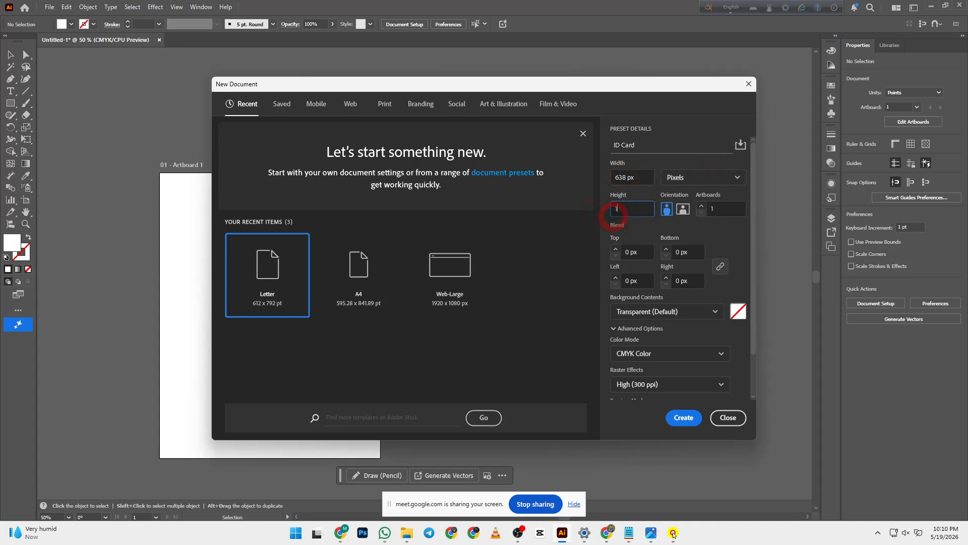
text(013)
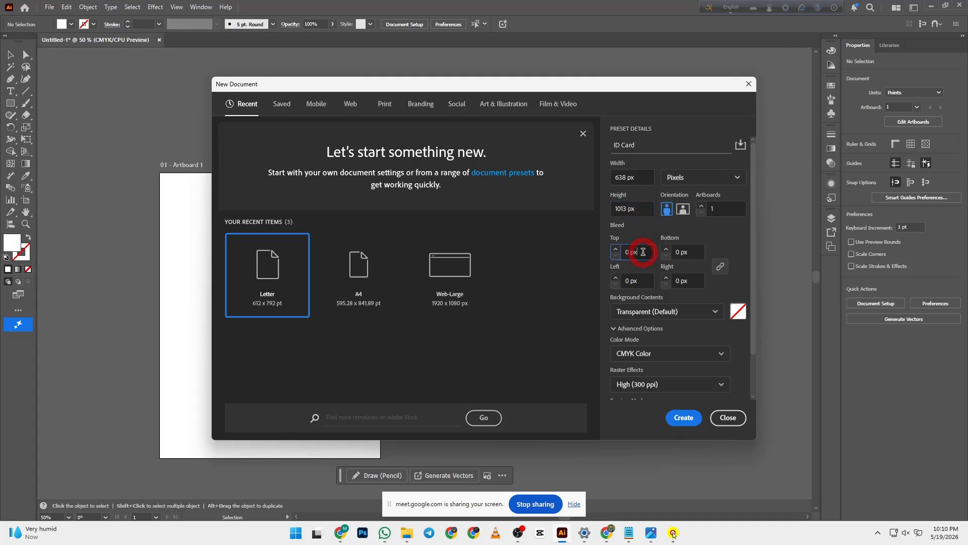
drag(640, 251, 623, 252)
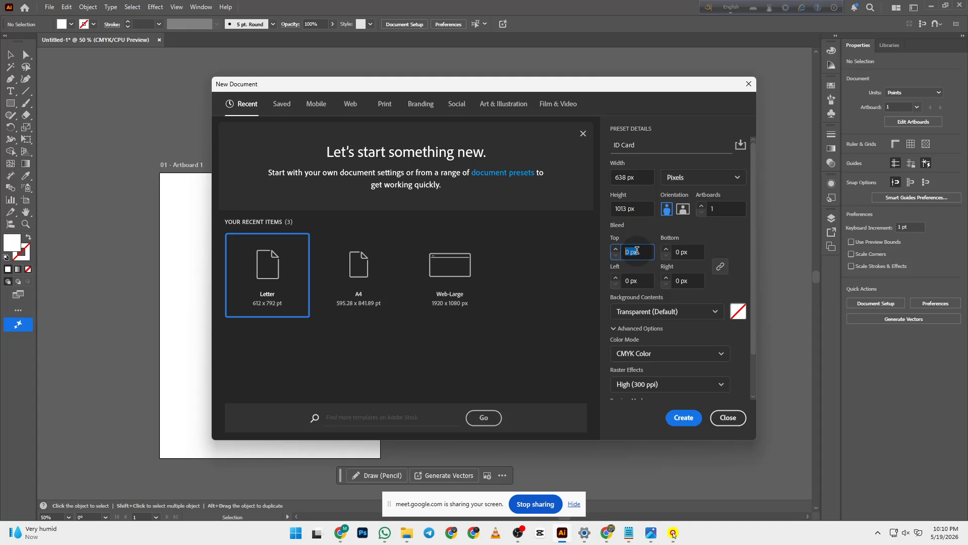
- Give the document a 3 mm bleed linked on all four sides and create it
text(3mm)
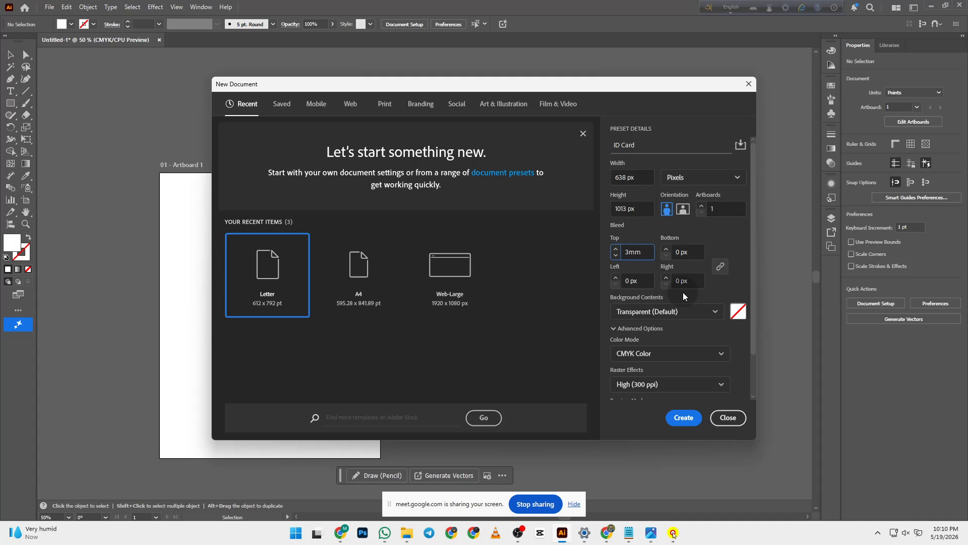
click(725, 275)
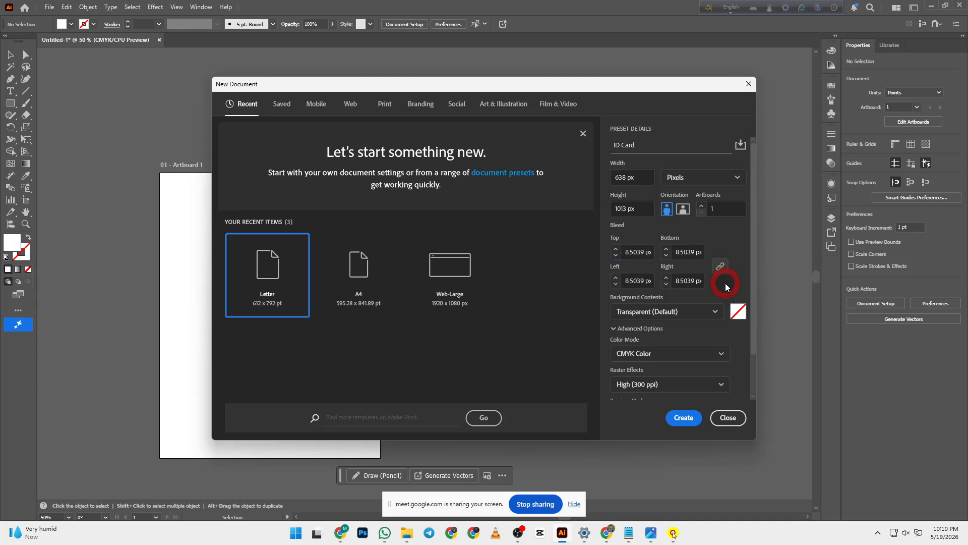
click(650, 254)
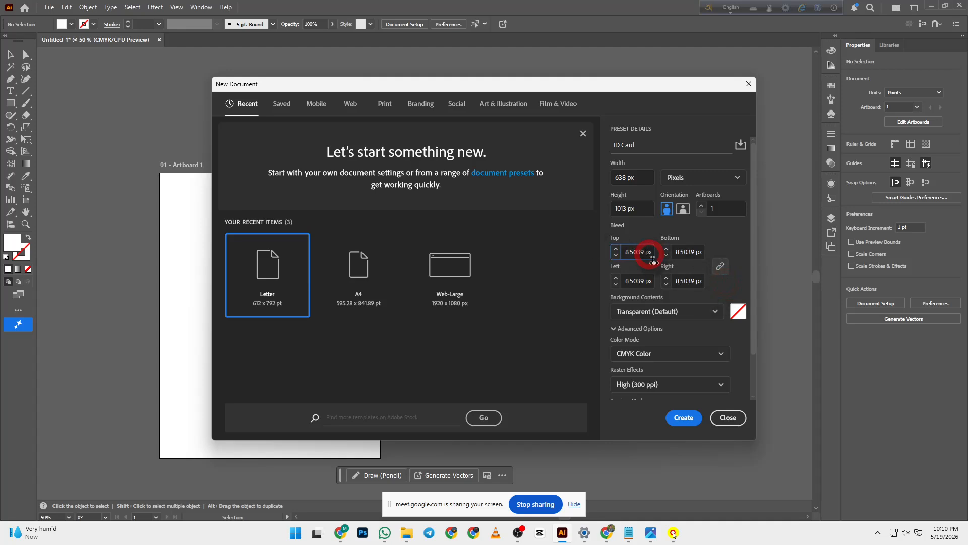
double_click(653, 254)
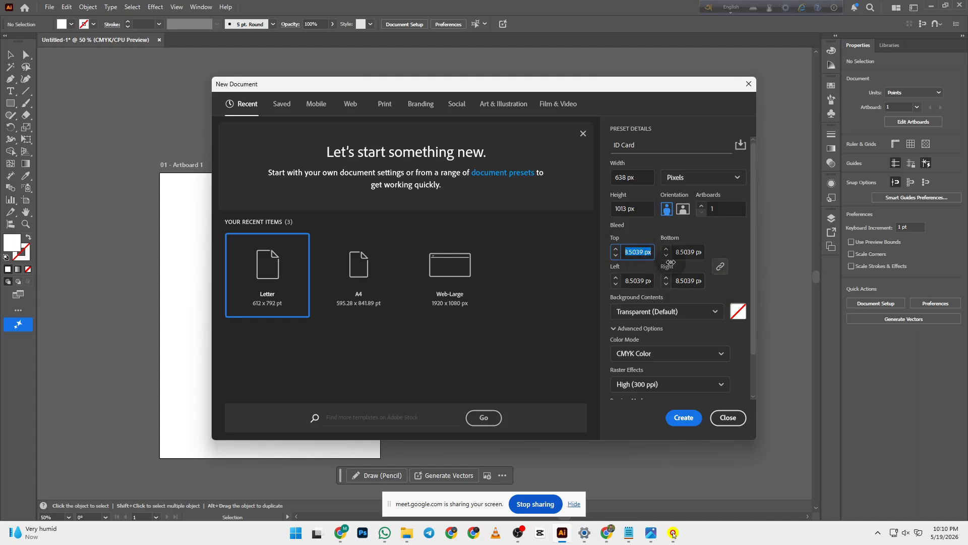
text(3mm)
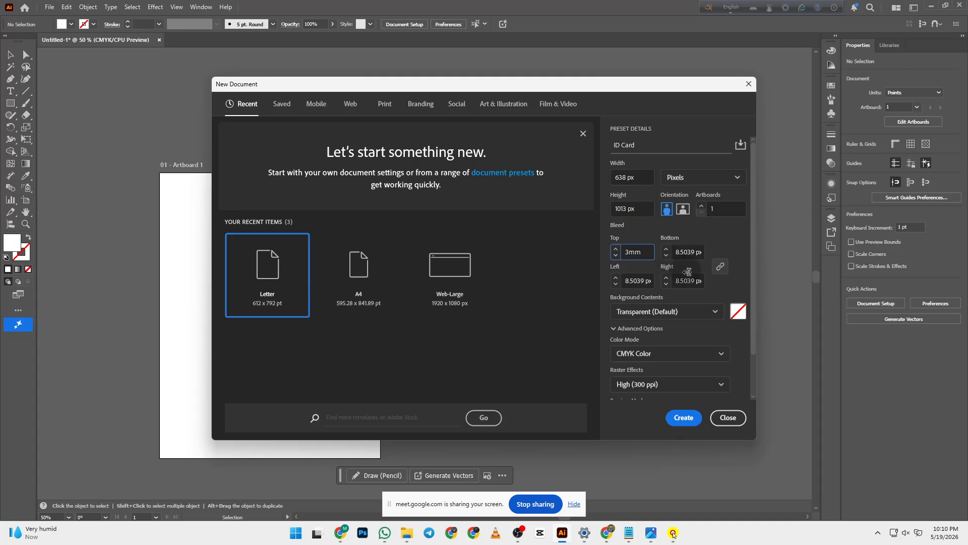
click(718, 284)
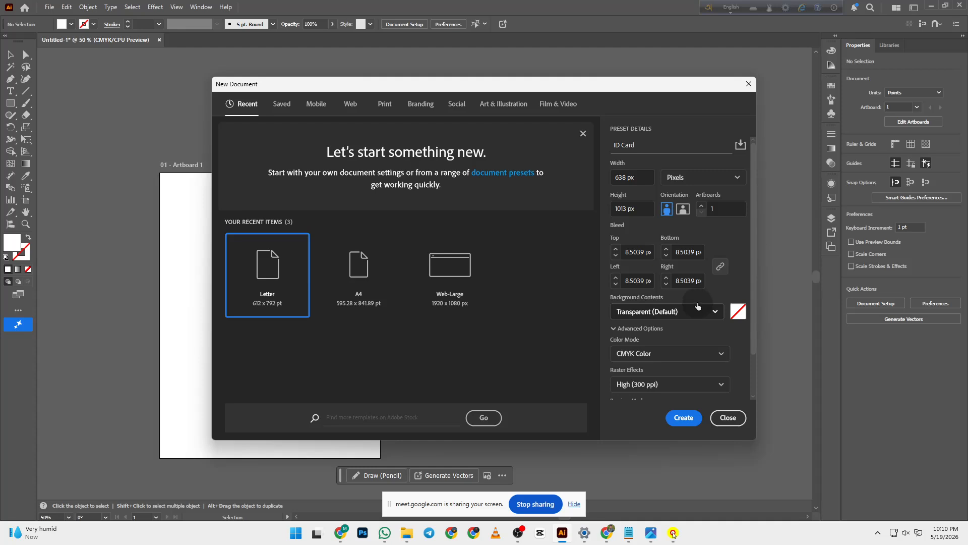
scroll(695, 356, down, 2)
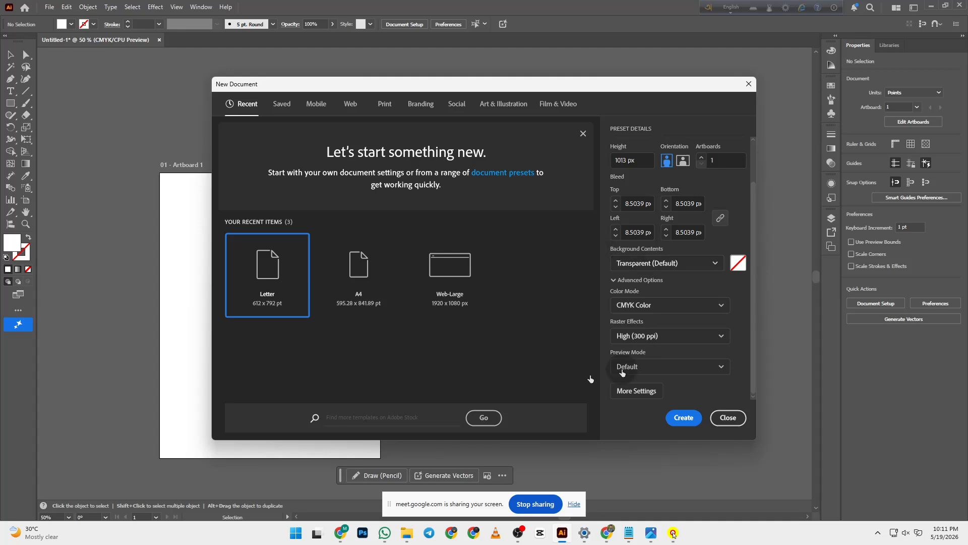
click(689, 422)
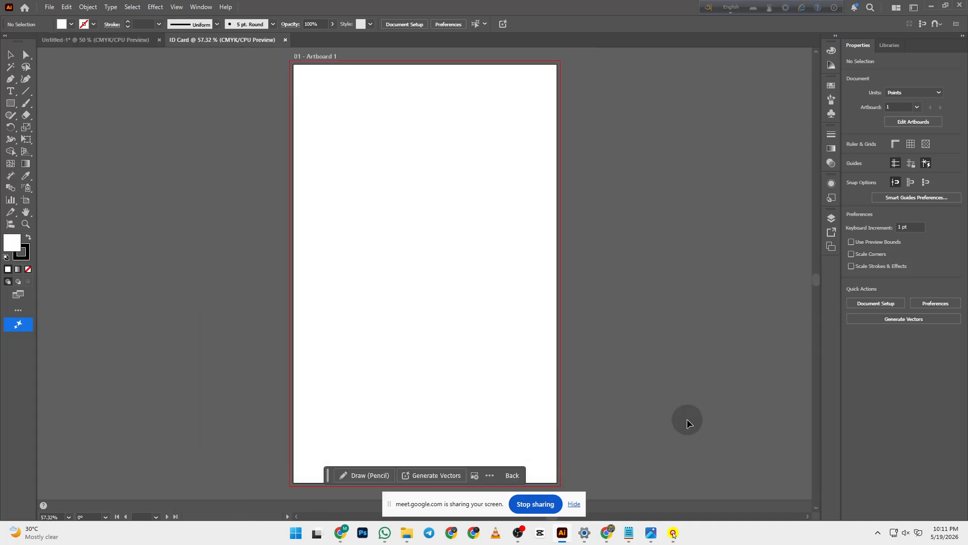
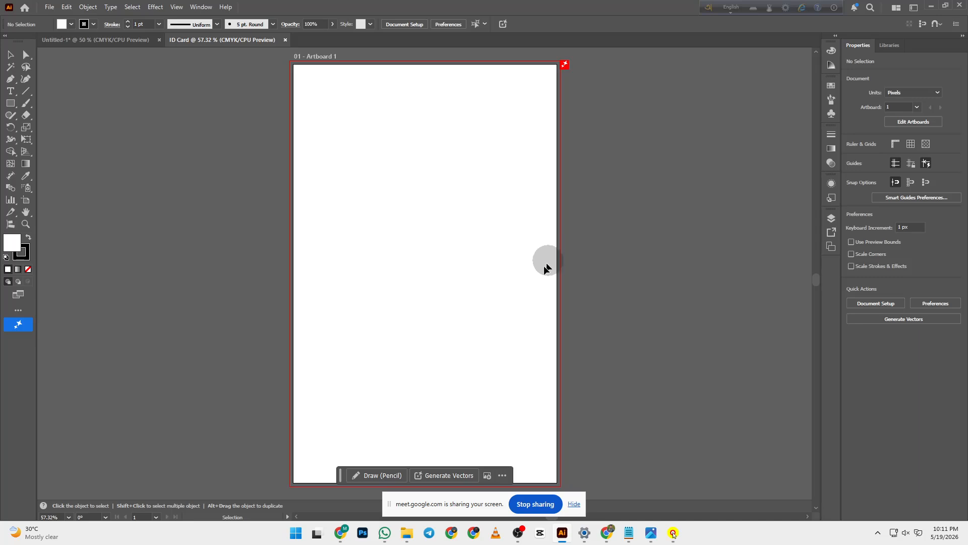
- Reposition the blank ID Card artboard in view and pick the Rectangle tool
scroll(396, 157, up, 1)
scroll(395, 160, down, 1)
scroll(361, 161, up, 1)
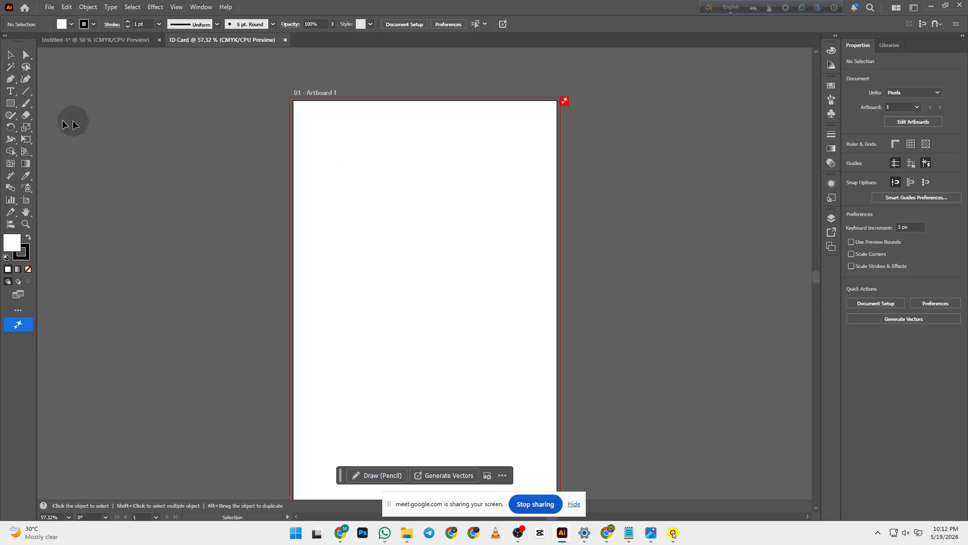
scroll(220, 172, down, 1)
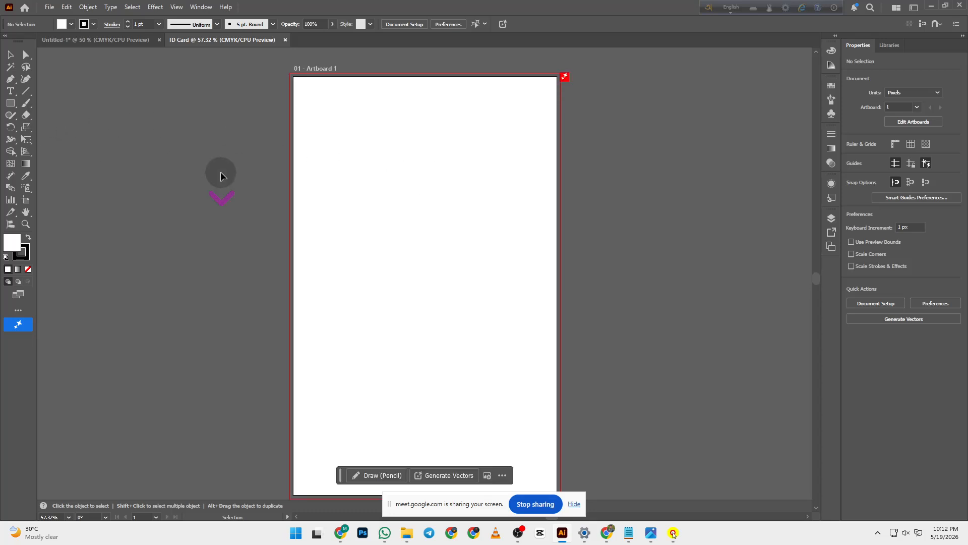
click(10, 103)
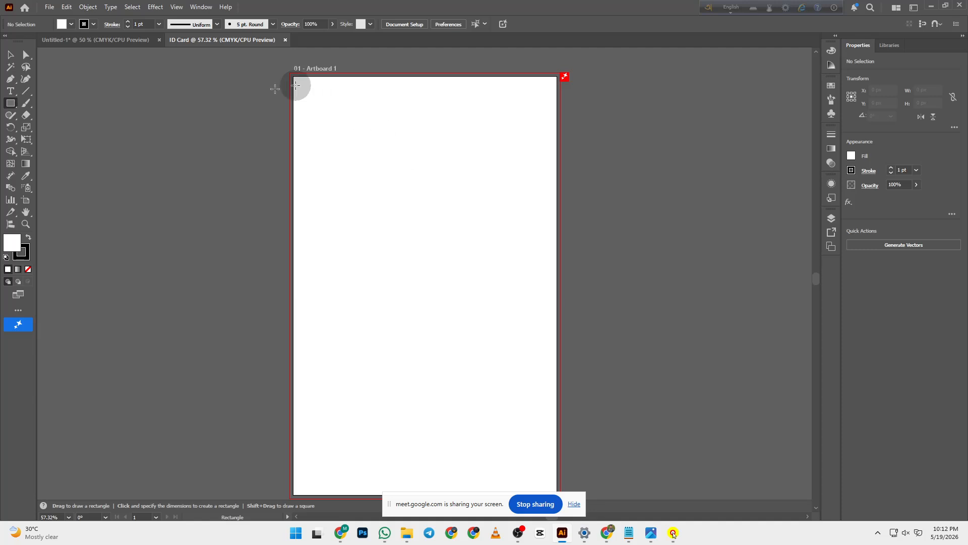
- Click the artboard and create a 638 px wide by 1013 px tall rectangle
click(410, 197)
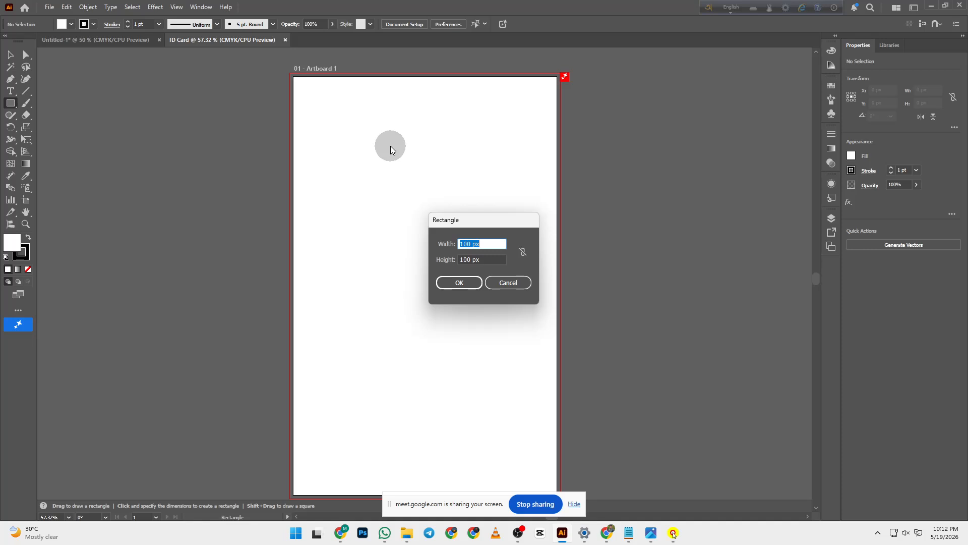
text(638)
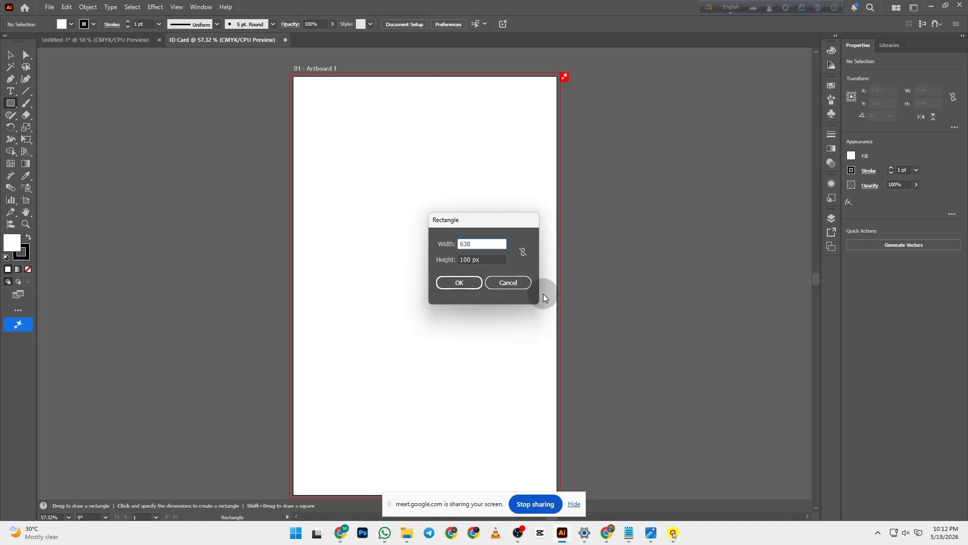
key(Tab)
text(11)
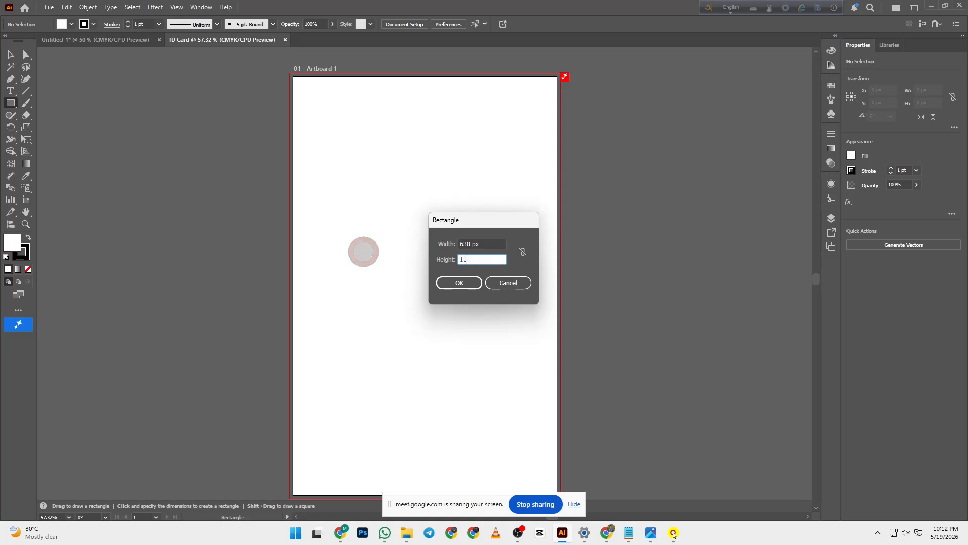
text(013)
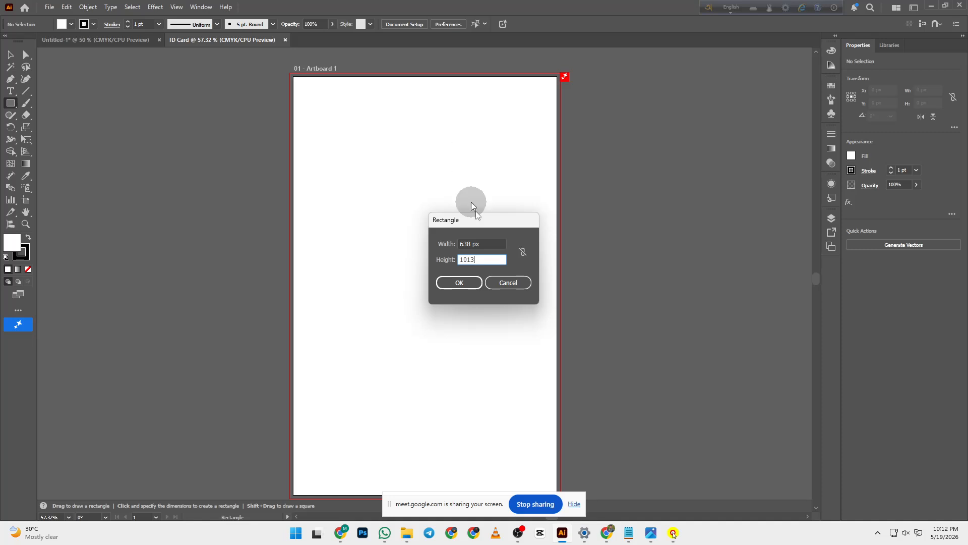
click(459, 282)
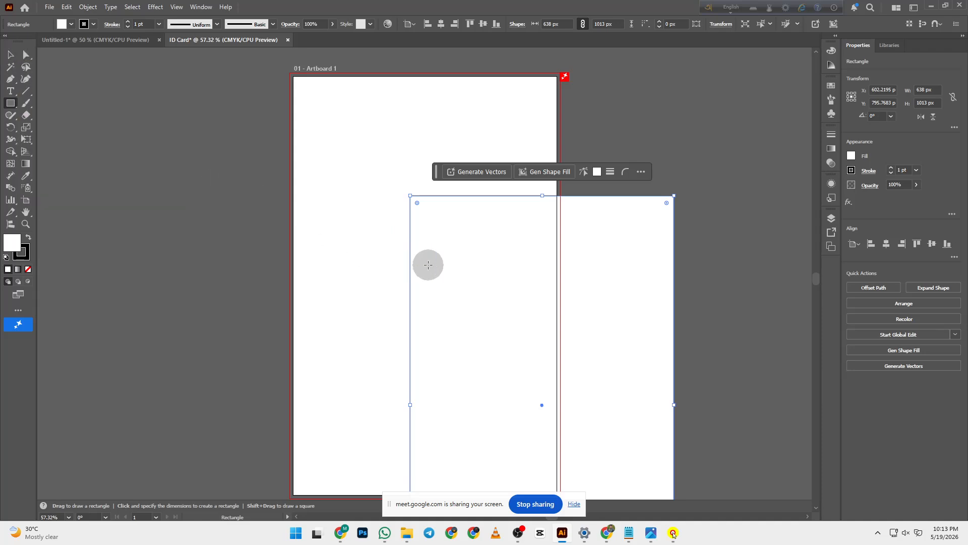
- Cancel the unwanted second rectangle and return to the Selection tool
click(333, 258)
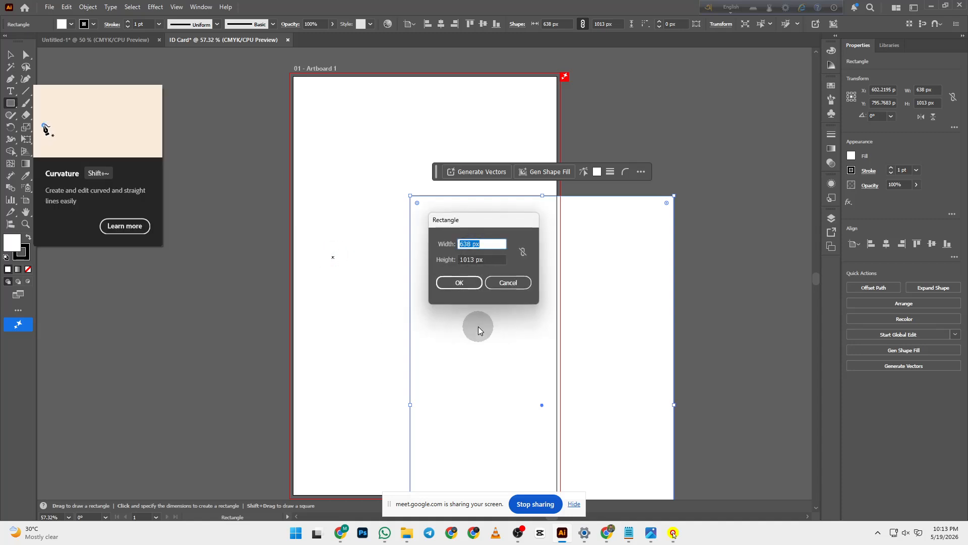
click(520, 281)
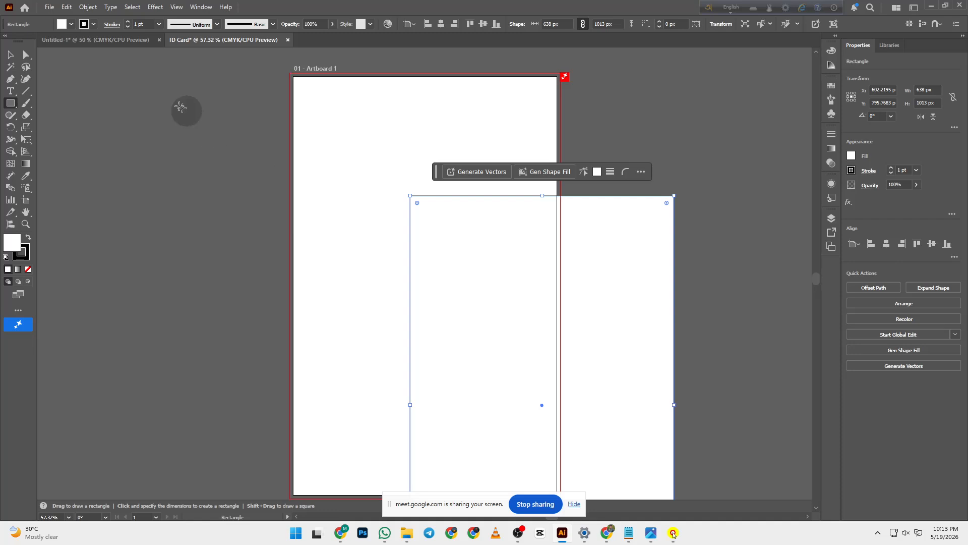
click(10, 54)
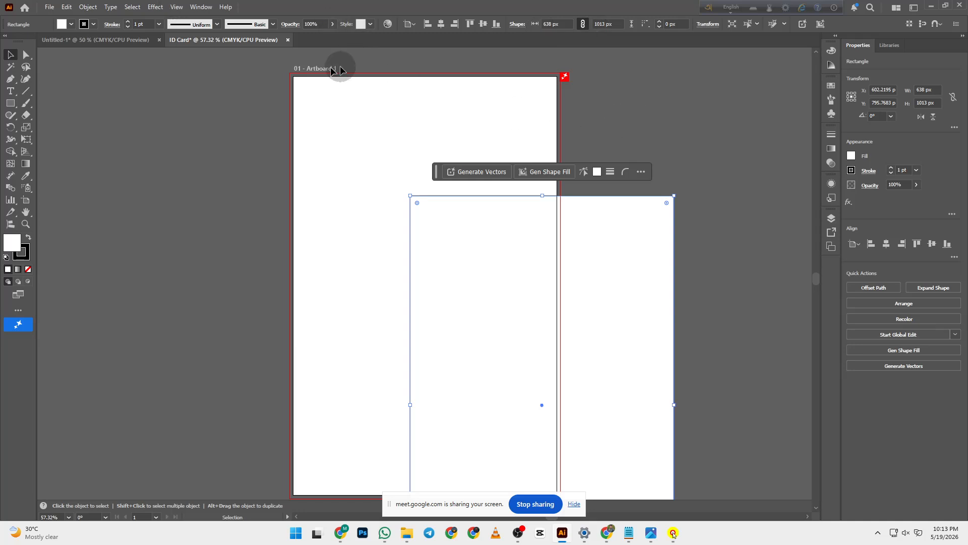
- Switch the workspace to Essentials, then back to Essentials Classic
click(204, 7)
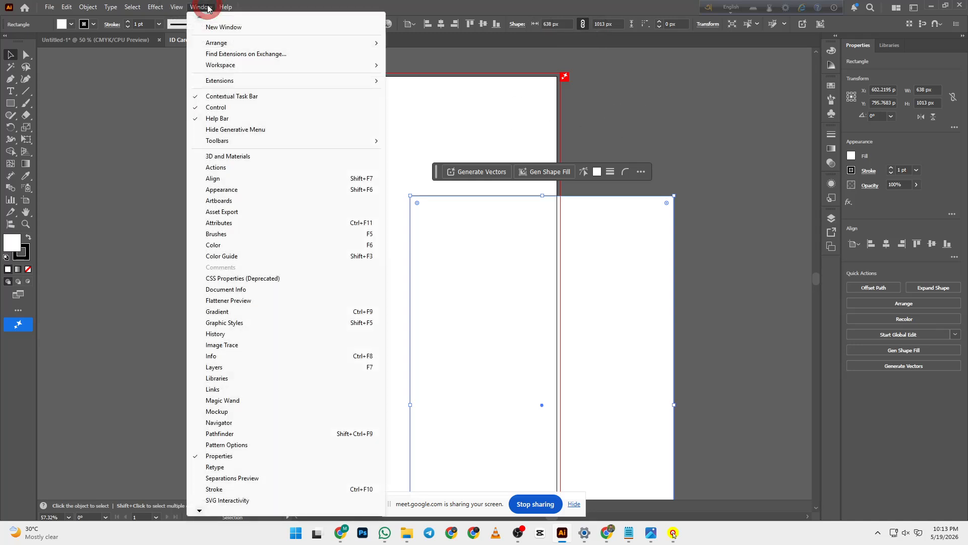
mouse_move(243, 65)
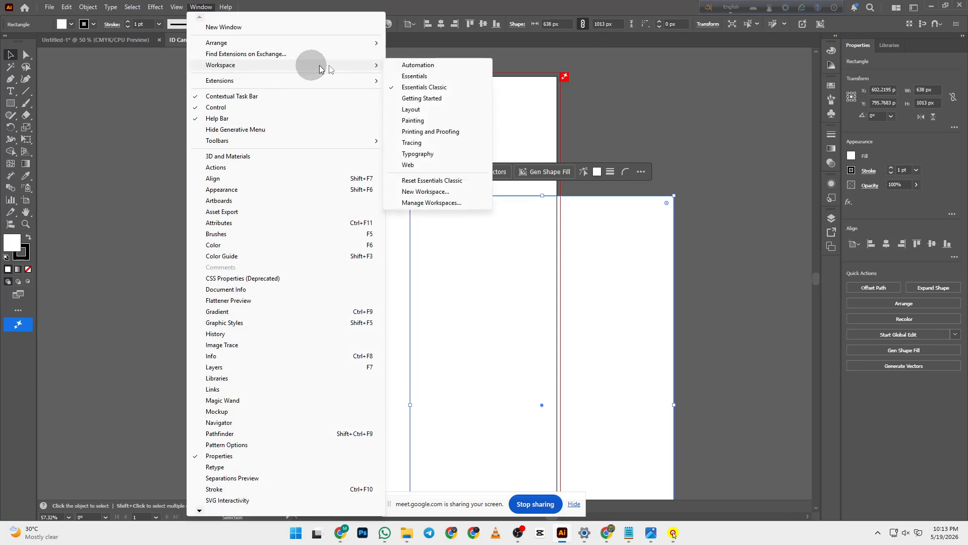
click(425, 77)
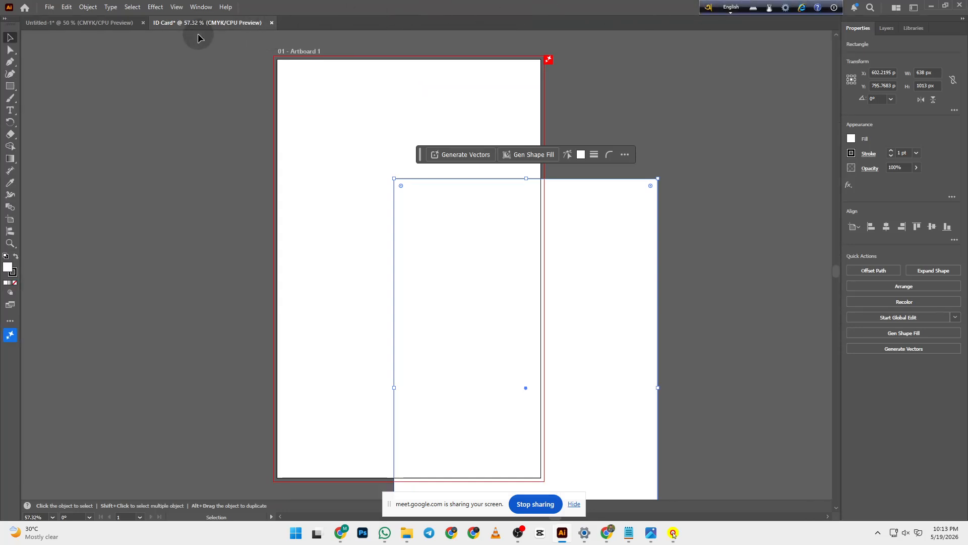
click(203, 7)
click(224, 64)
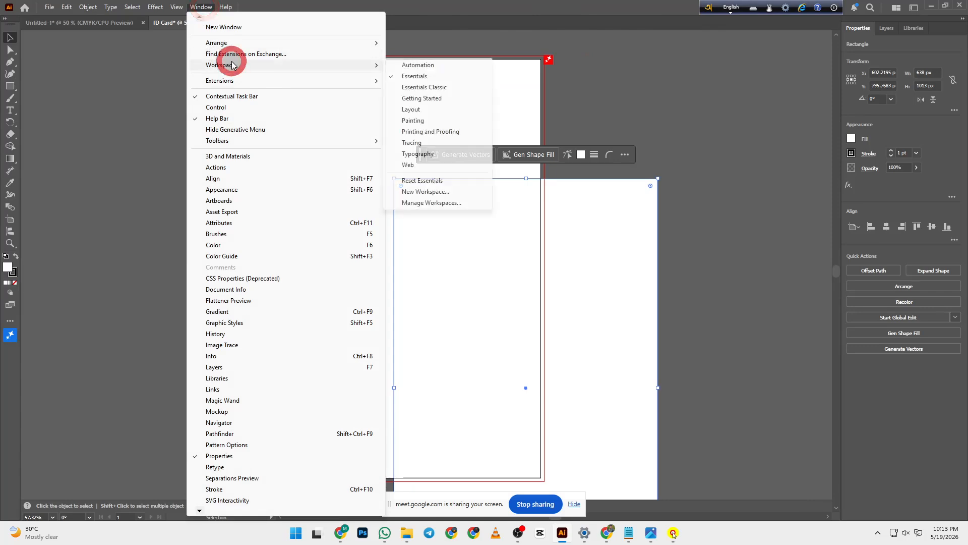
click(454, 89)
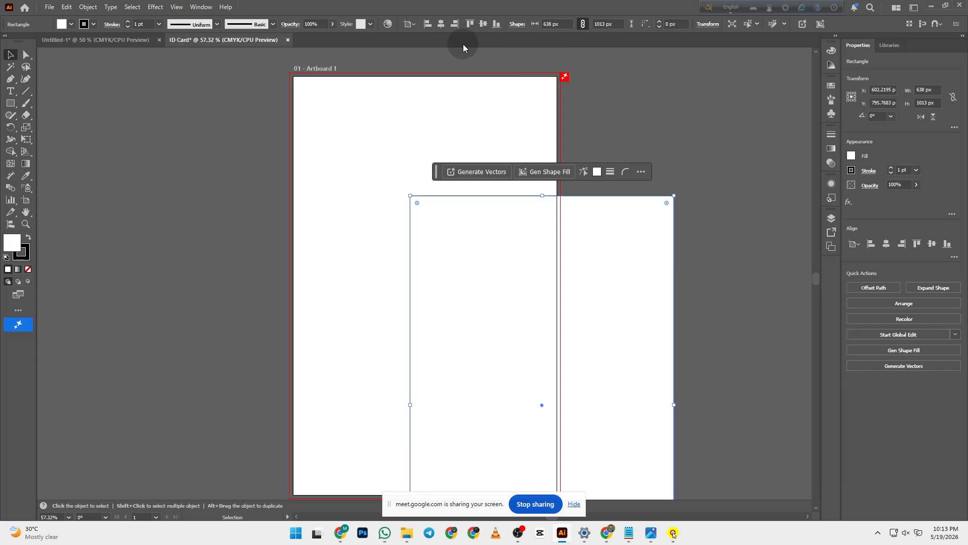
click(200, 7)
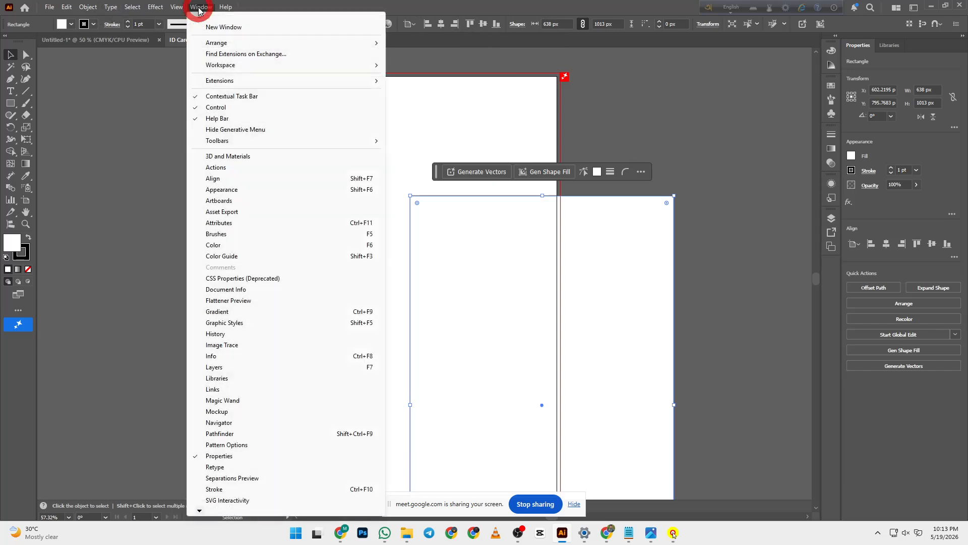
- Use the Align panel to centre the rectangle at X 319, Y 506.5 px
click(244, 179)
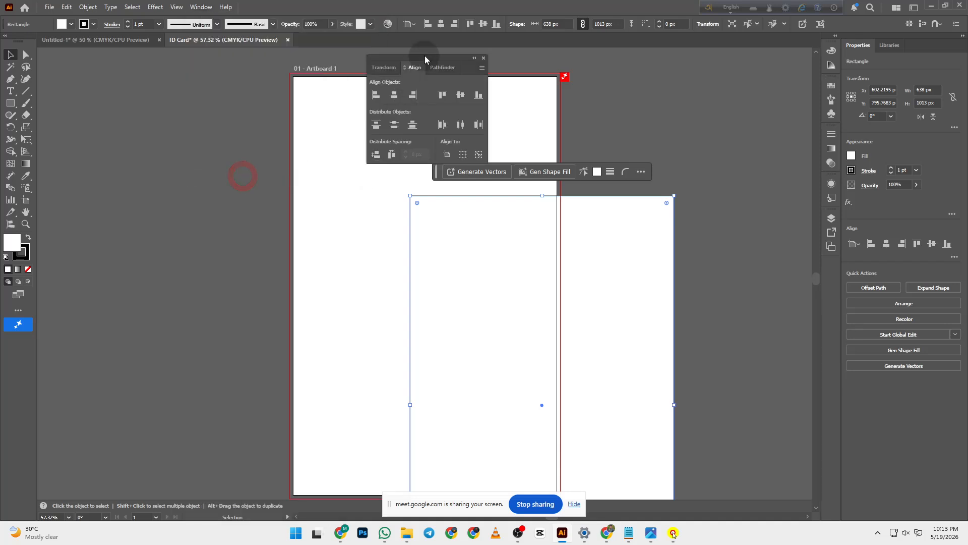
drag(424, 59, 738, 89)
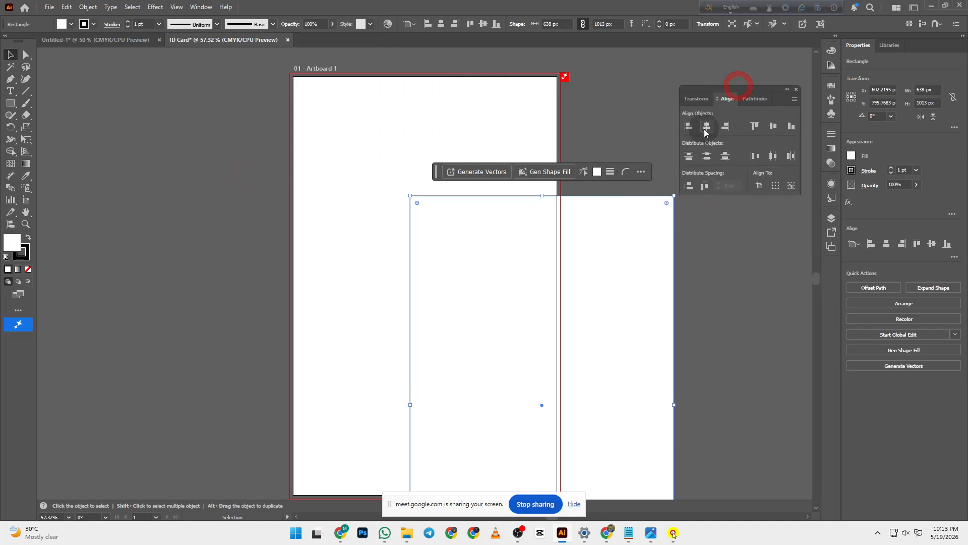
click(707, 127)
click(774, 126)
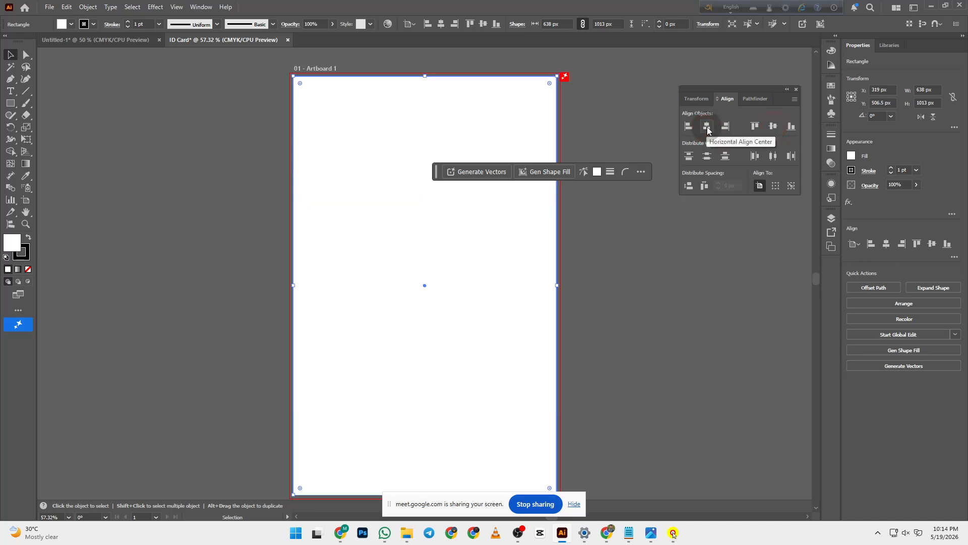
click(773, 126)
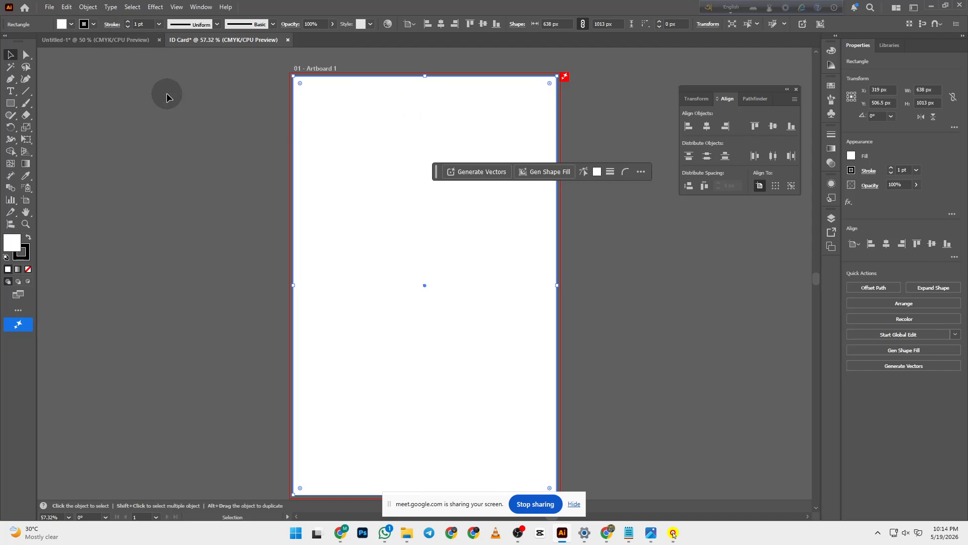
click(88, 7)
- Offset the rectangle's path by -3mm to create an inset outline, then deselect
click(173, 291)
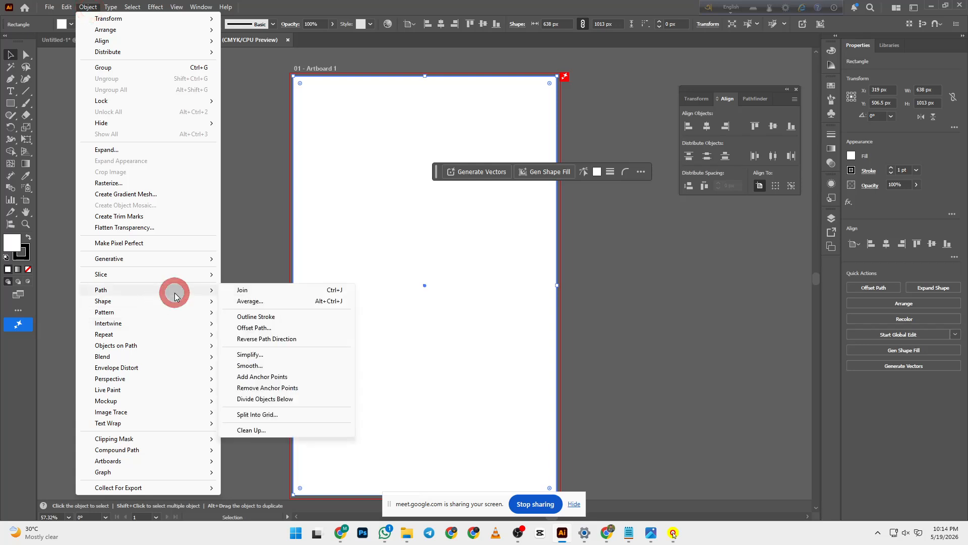
click(264, 327)
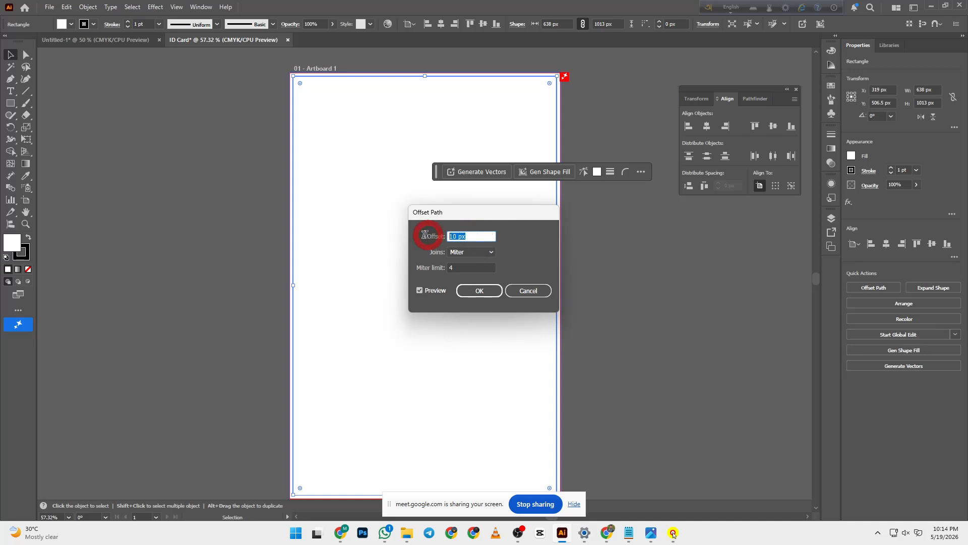
text(-)
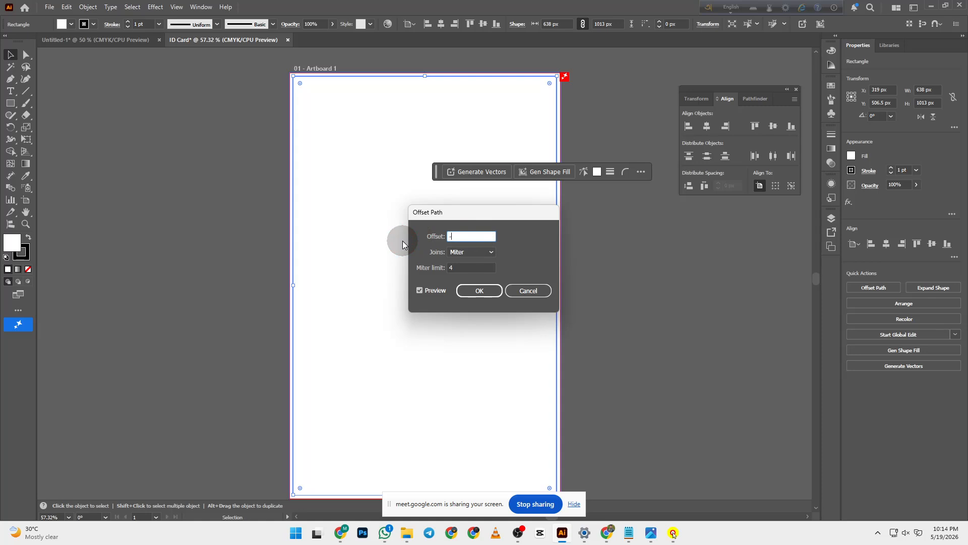
text(3mm)
click(483, 291)
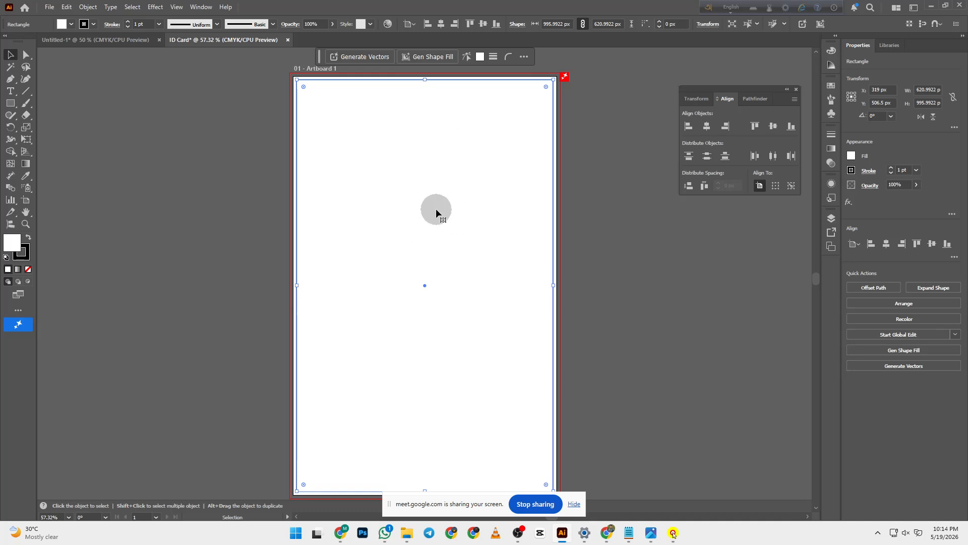
click(606, 171)
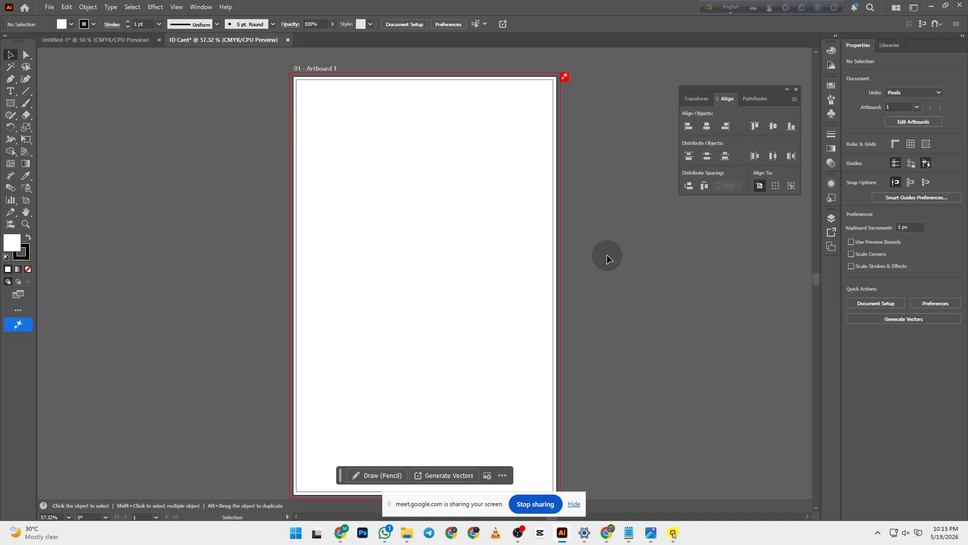
- Show the rulers and drag a horizontal guide onto the artboard
key(ctrl+r)
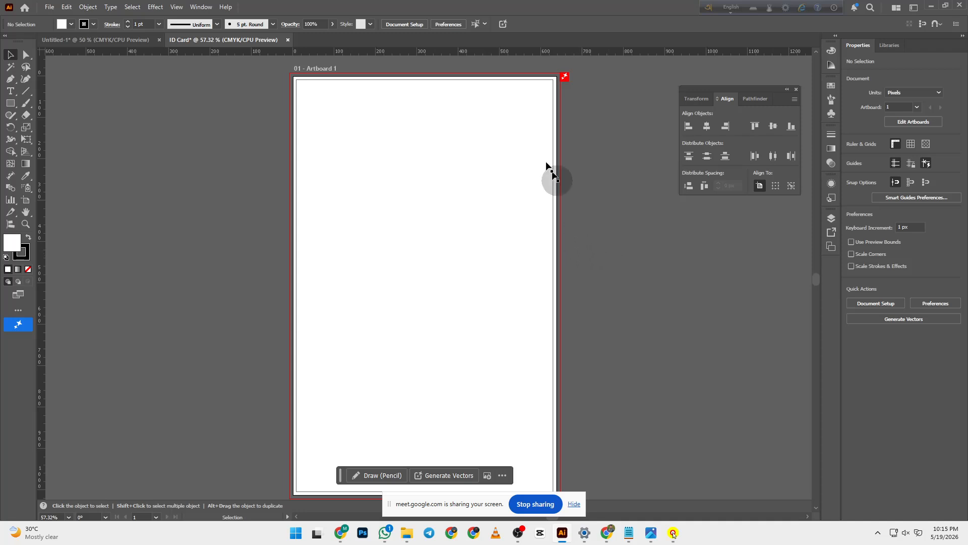
click(545, 220)
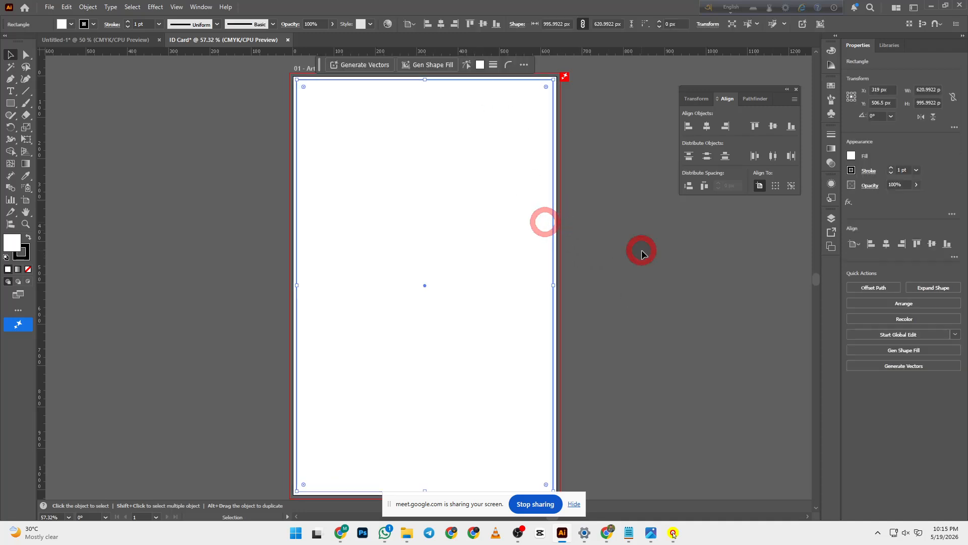
click(621, 244)
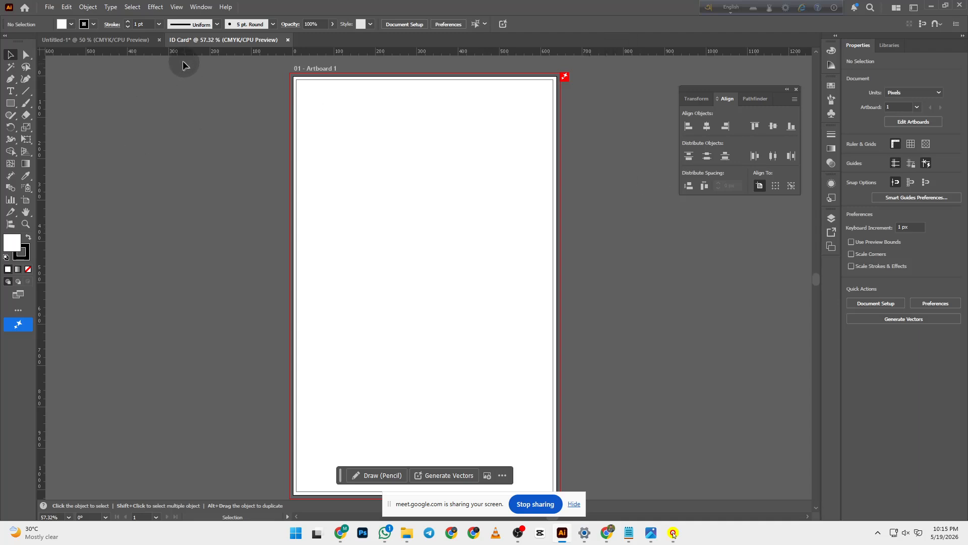
key(ctrl+r)
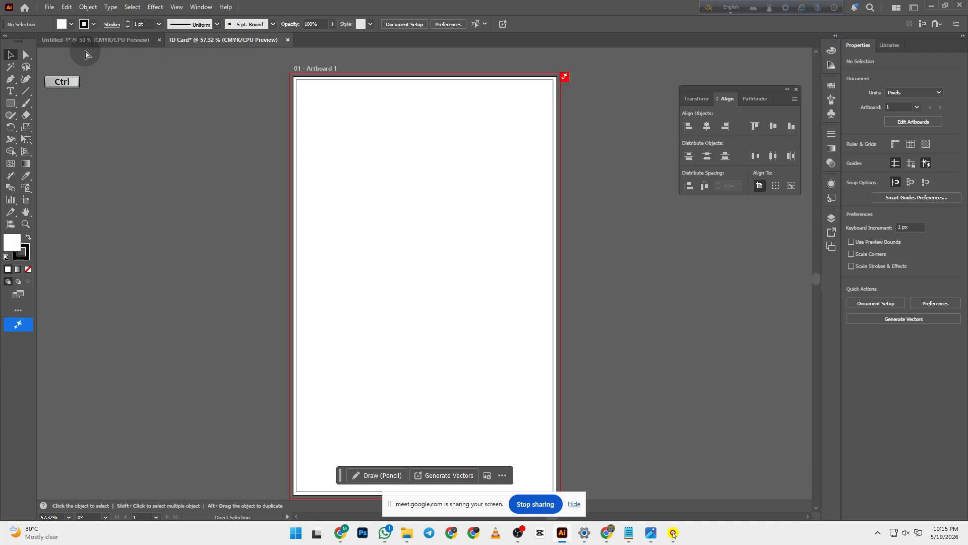
key(ctrl+r)
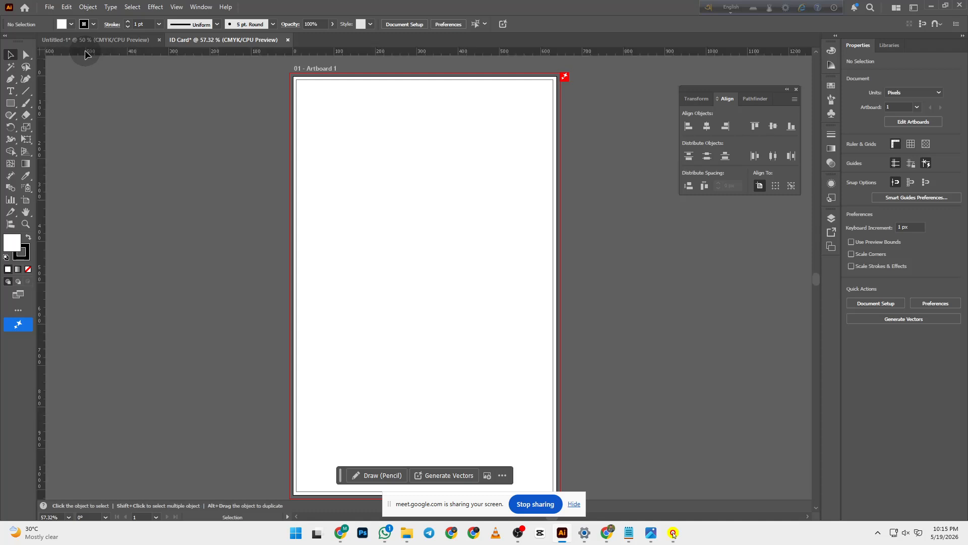
drag(273, 54, 276, 173)
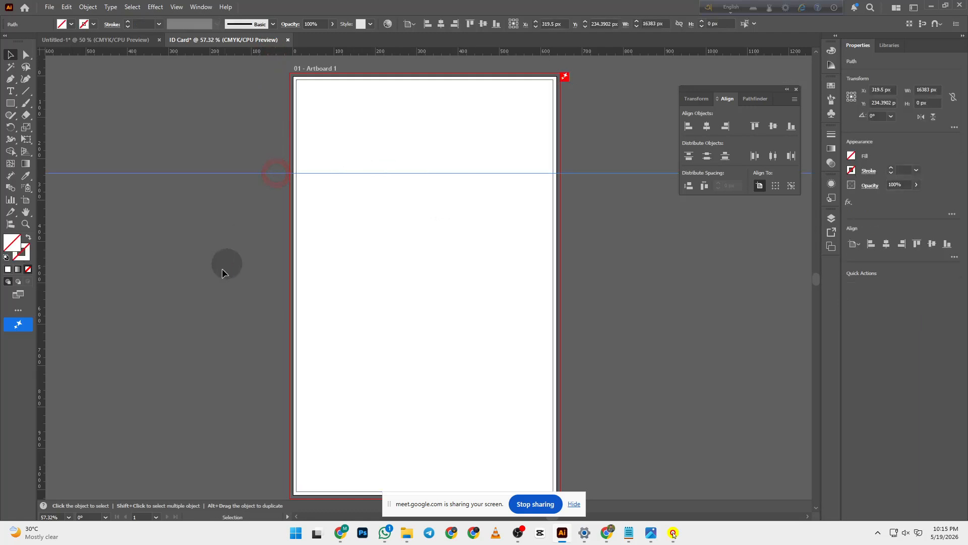
click(315, 142)
click(181, 245)
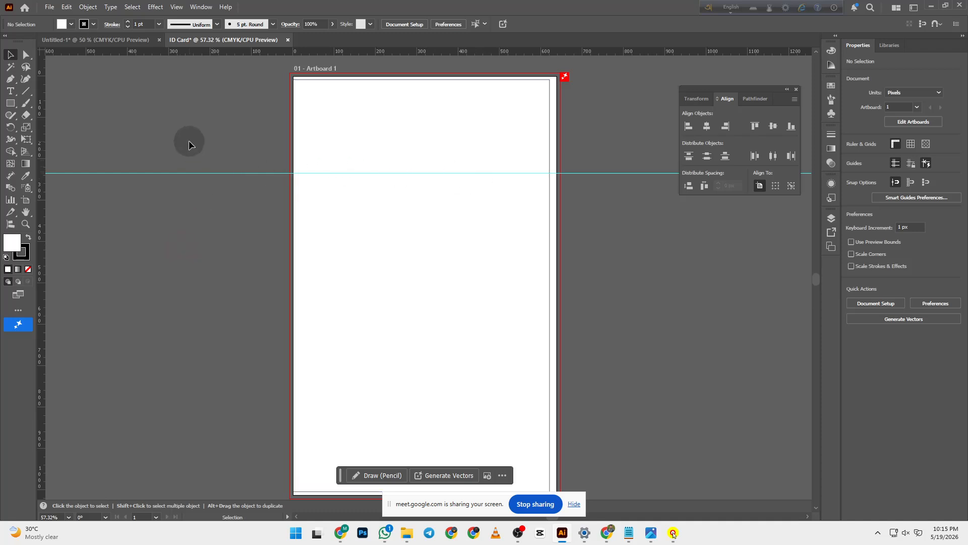
drag(189, 142, 208, 216)
- Centre the white rectangle horizontally and vertically on the artboard, then open Print with Ctrl+P
click(357, 96)
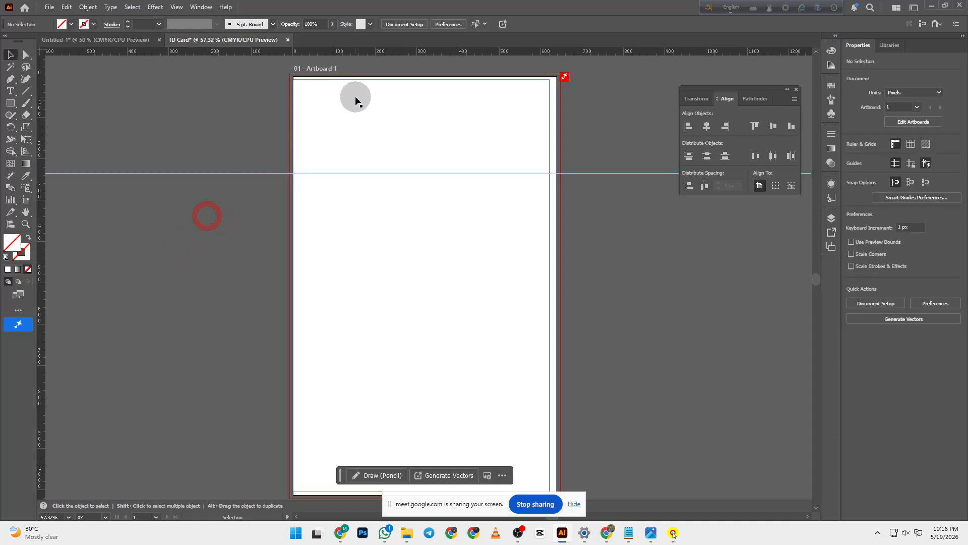
click(707, 127)
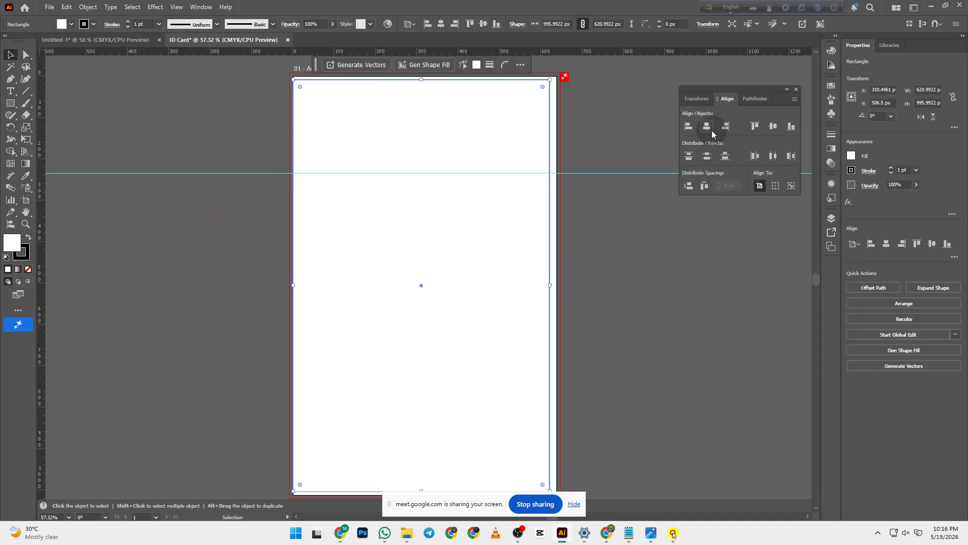
click(772, 126)
click(628, 109)
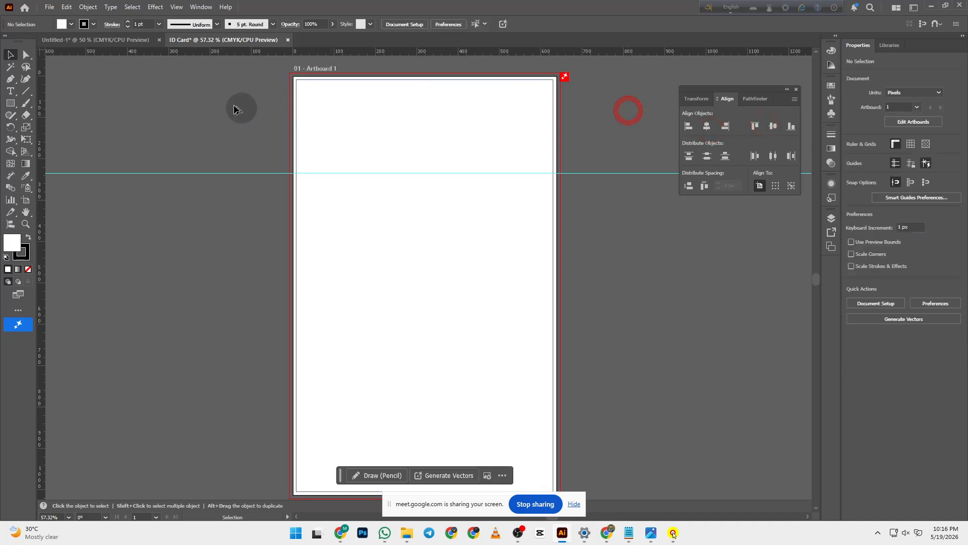
click(334, 103)
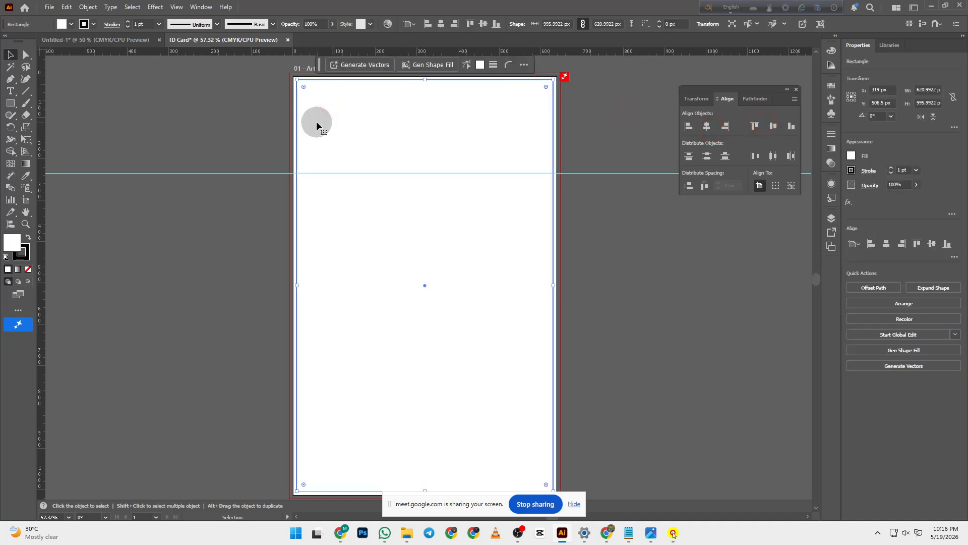
click(169, 122)
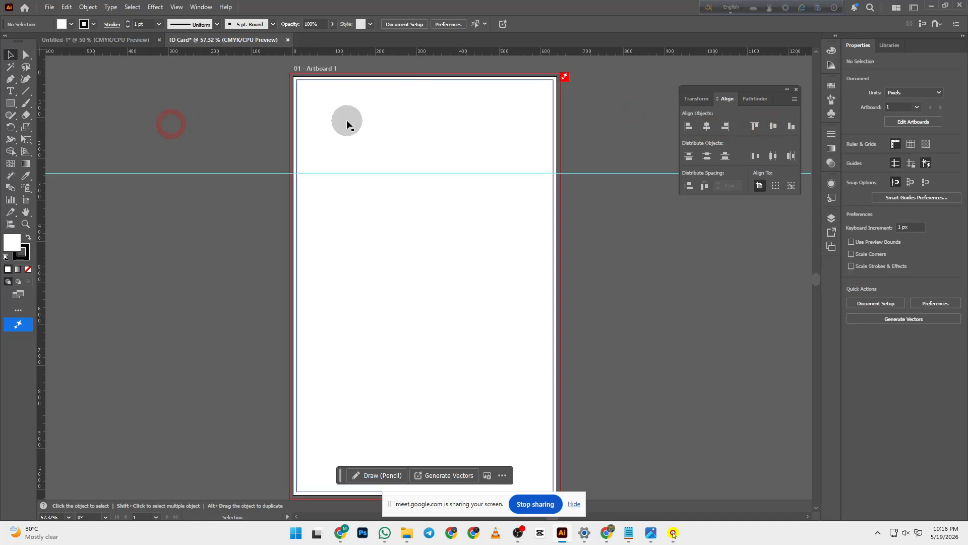
click(348, 121)
click(229, 119)
key(a)
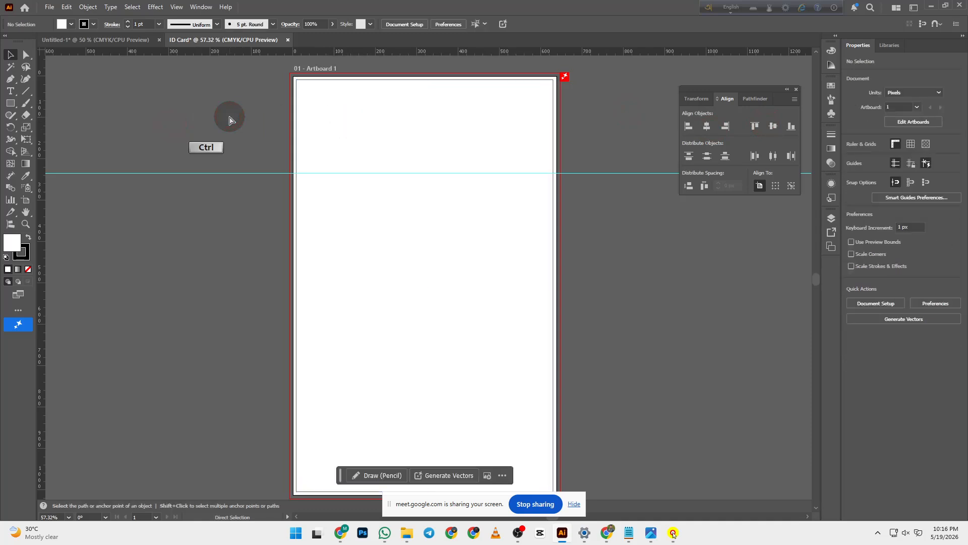
key(ctrl+p)
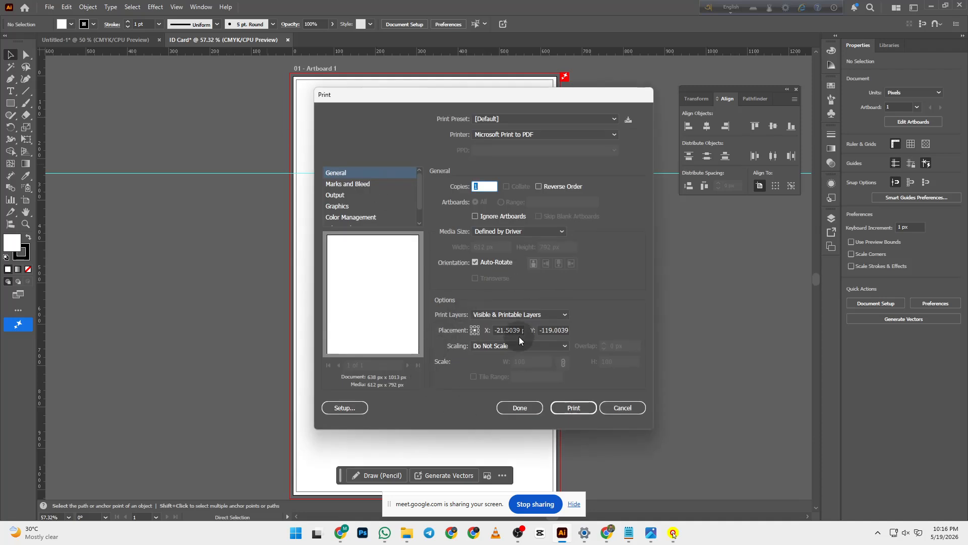
- Set print scaling to Fit to Page, then cancel without printing
click(525, 315)
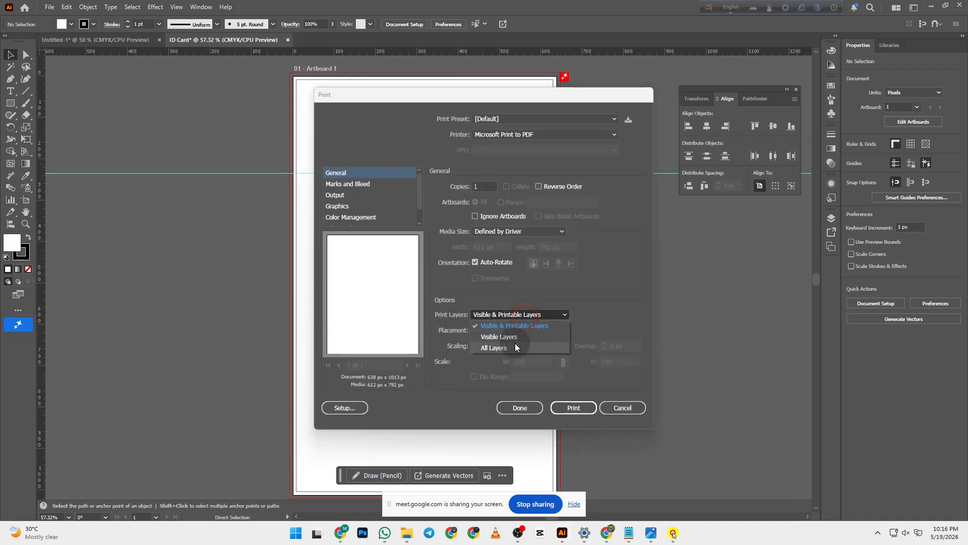
click(518, 296)
click(531, 346)
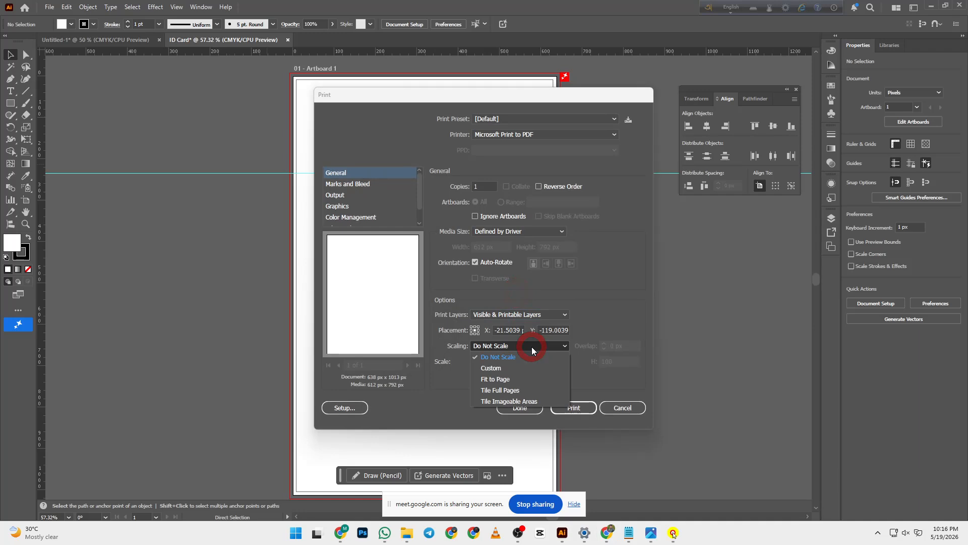
click(526, 378)
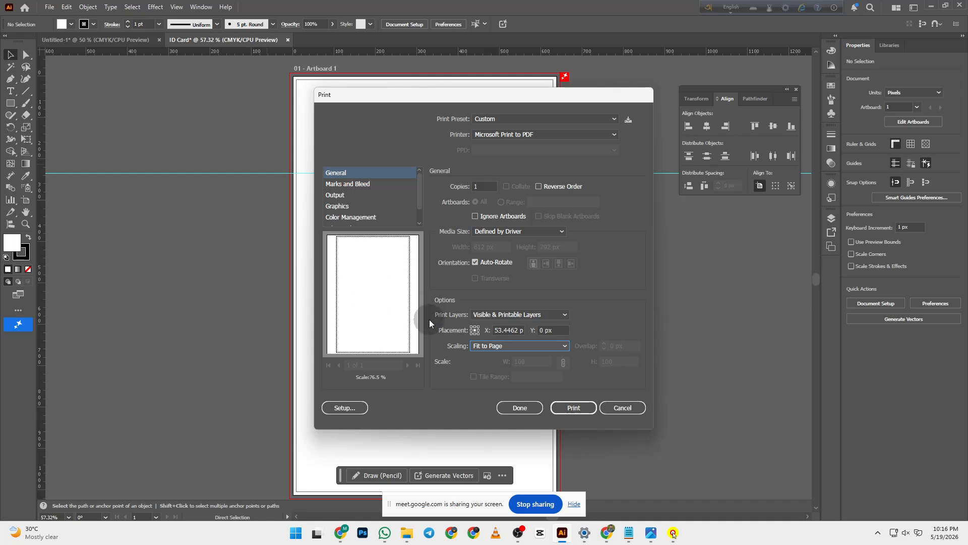
click(629, 407)
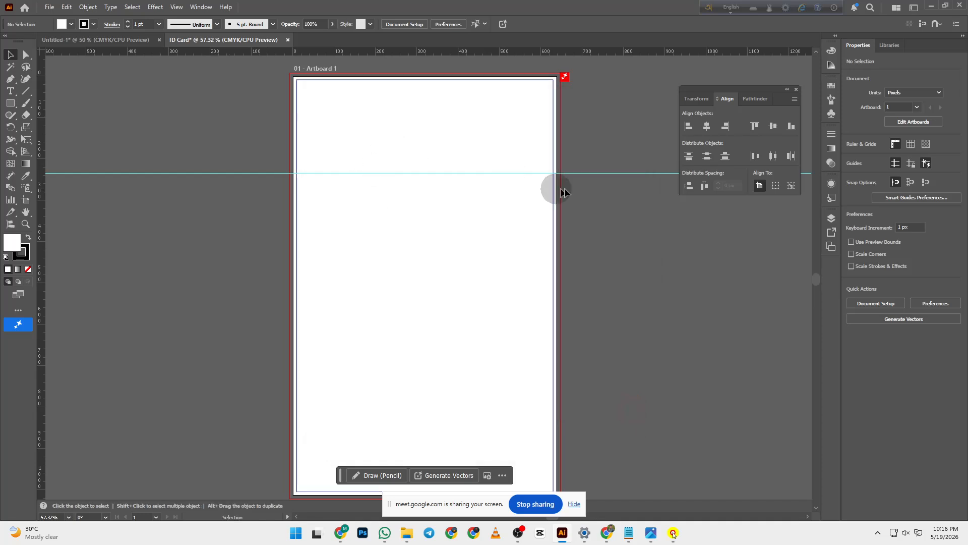
- Delete the horizontal guide and convert the inset rectangle into guides
key(ctrl+a)
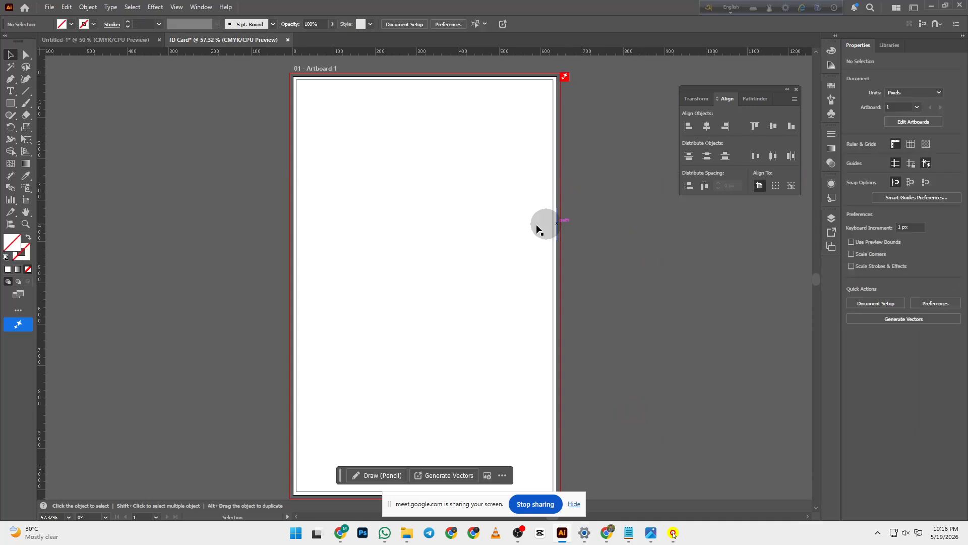
click(501, 220)
key(ctrl)
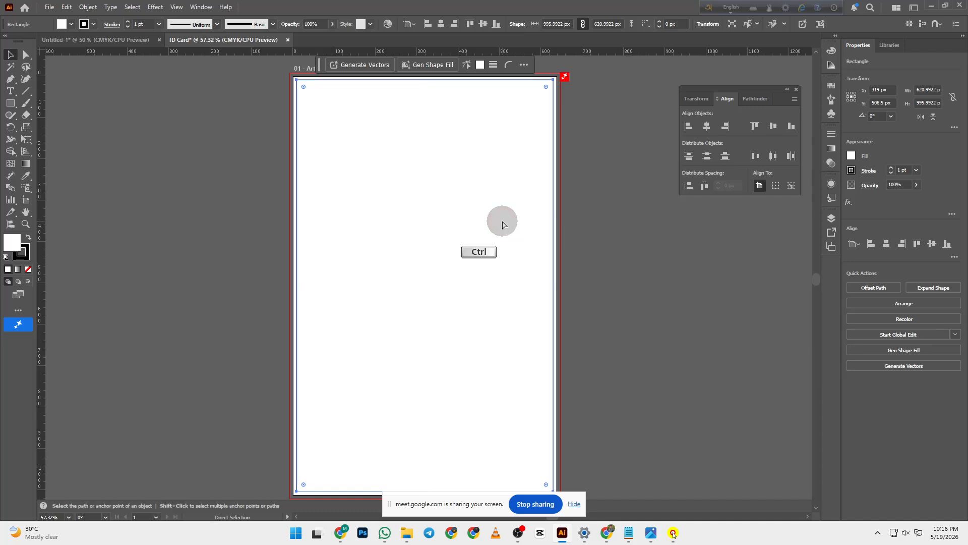
click(611, 262)
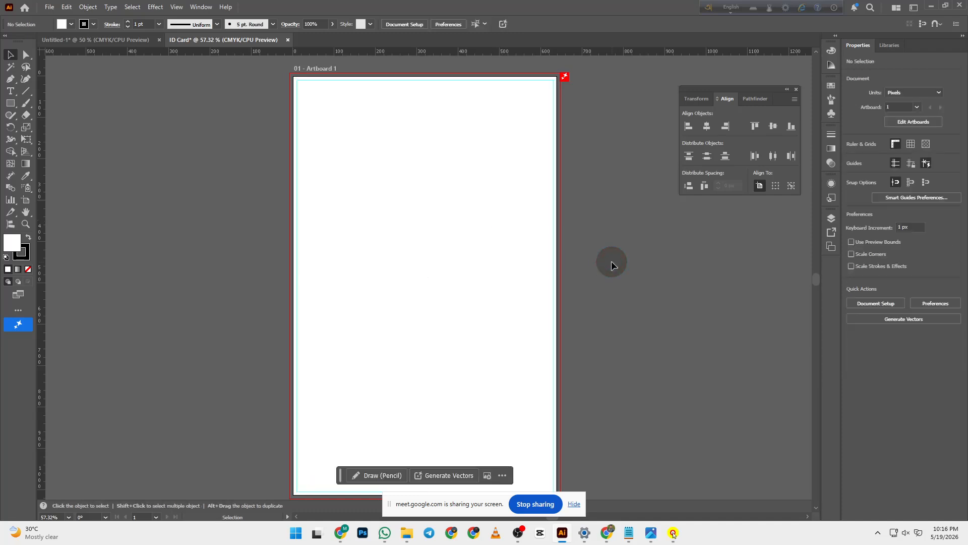
drag(602, 270, 506, 207)
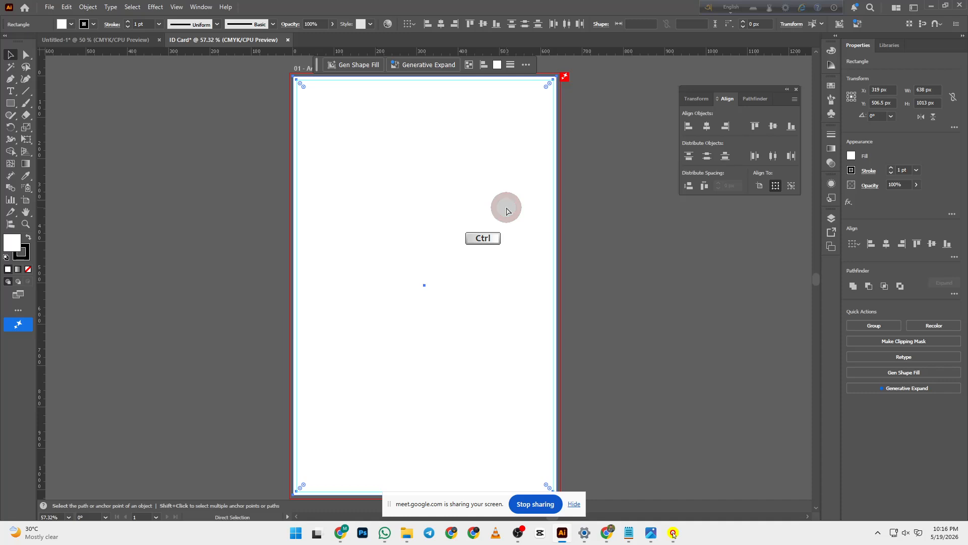
key(ctrl+shift+a)
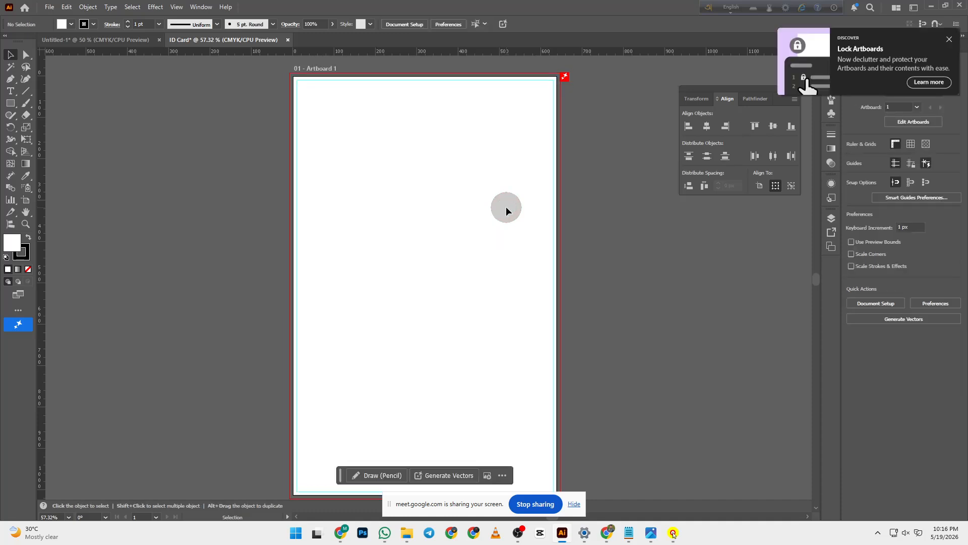
key(ctrl)
click(354, 116)
click(274, 82)
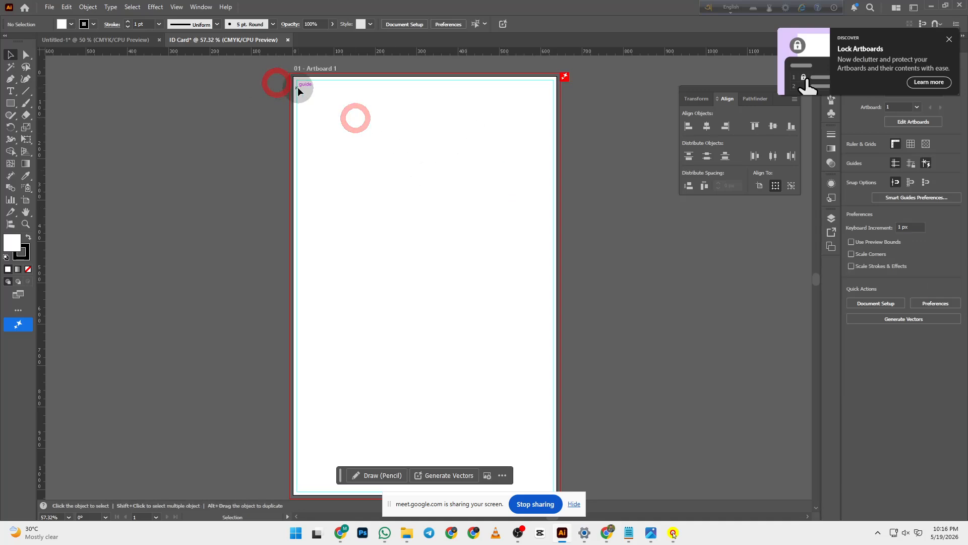
click(304, 84)
click(344, 102)
click(387, 136)
click(473, 198)
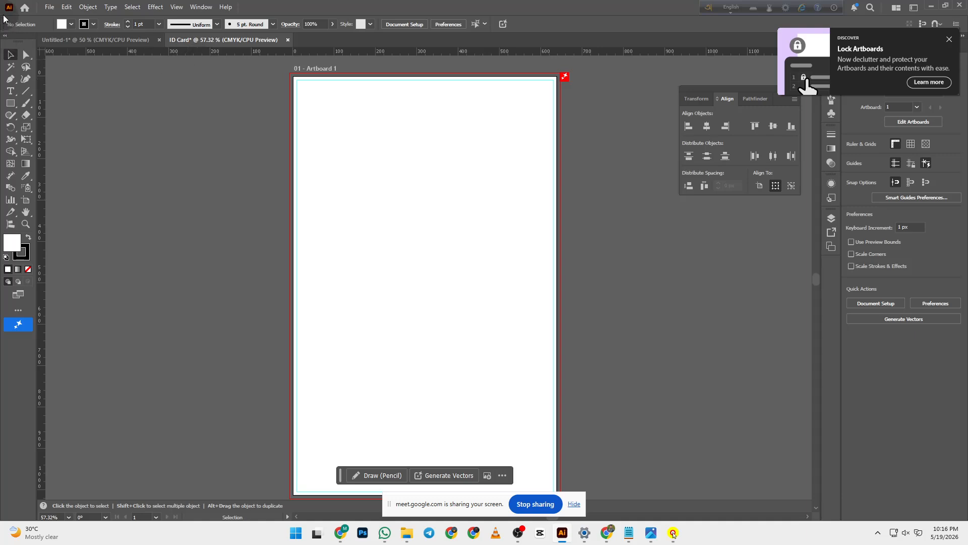
click(49, 8)
click(55, 19)
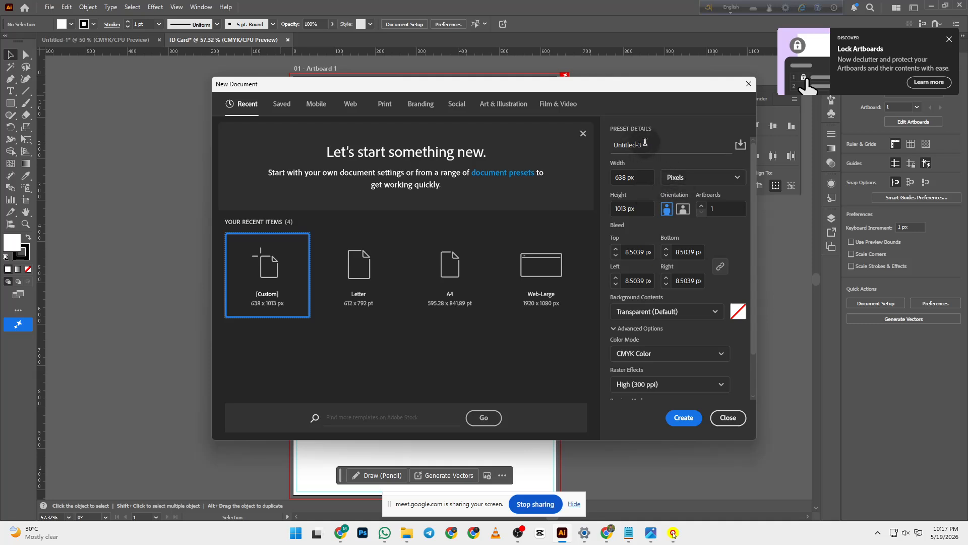
click(637, 145)
click(680, 181)
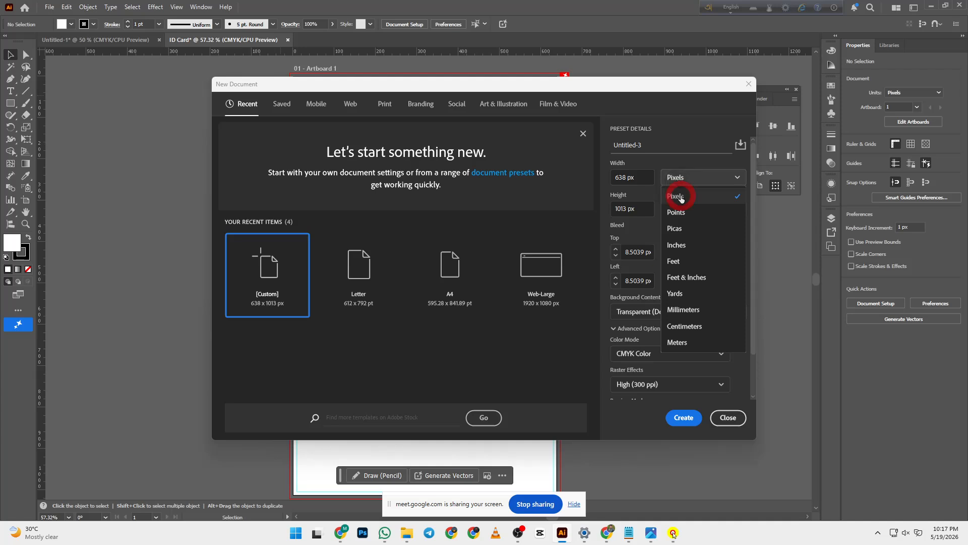
click(681, 198)
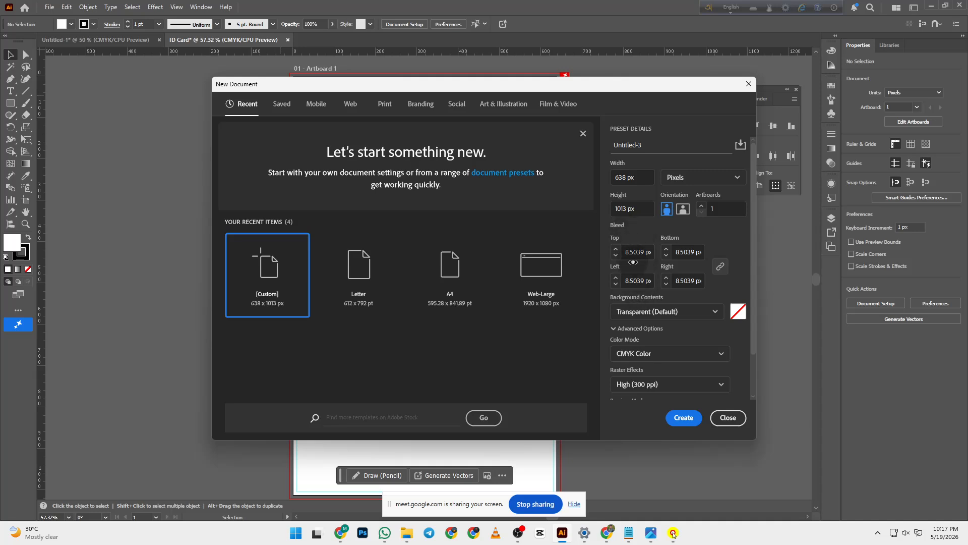
scroll(636, 338, down, 2)
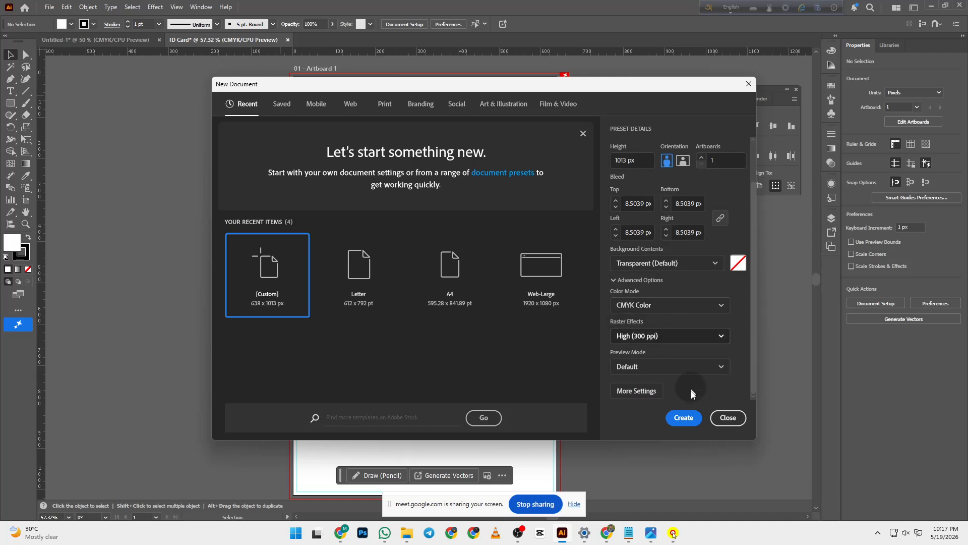
click(728, 417)
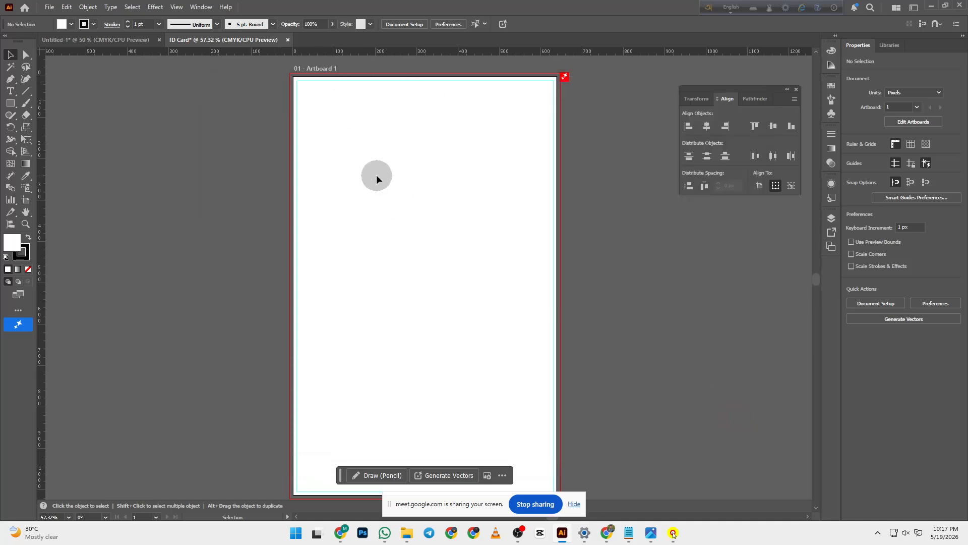
click(10, 103)
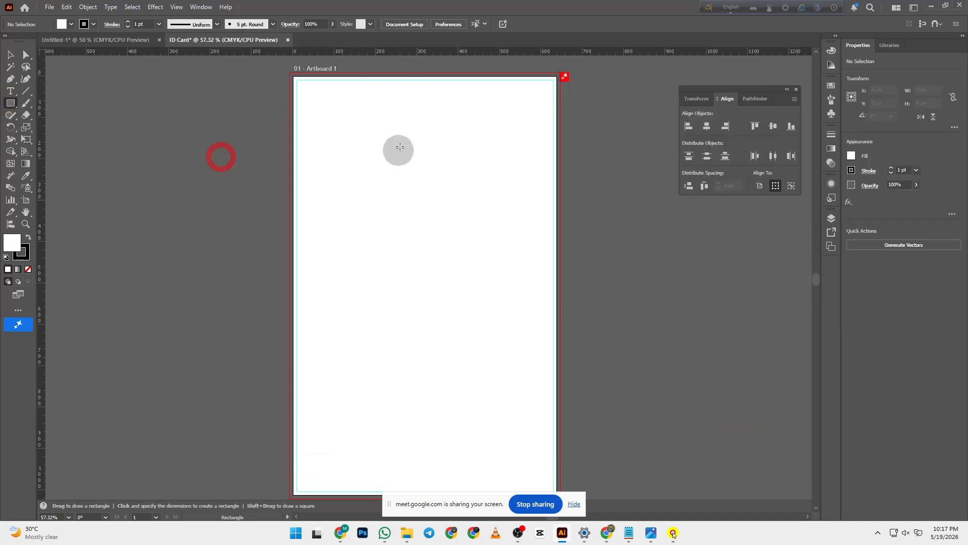
drag(294, 74, 550, 447)
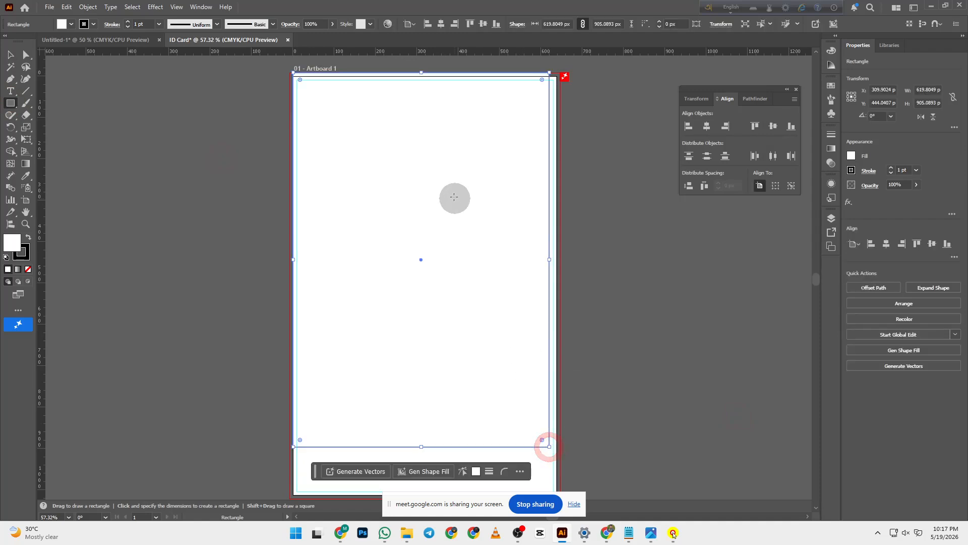
click(706, 126)
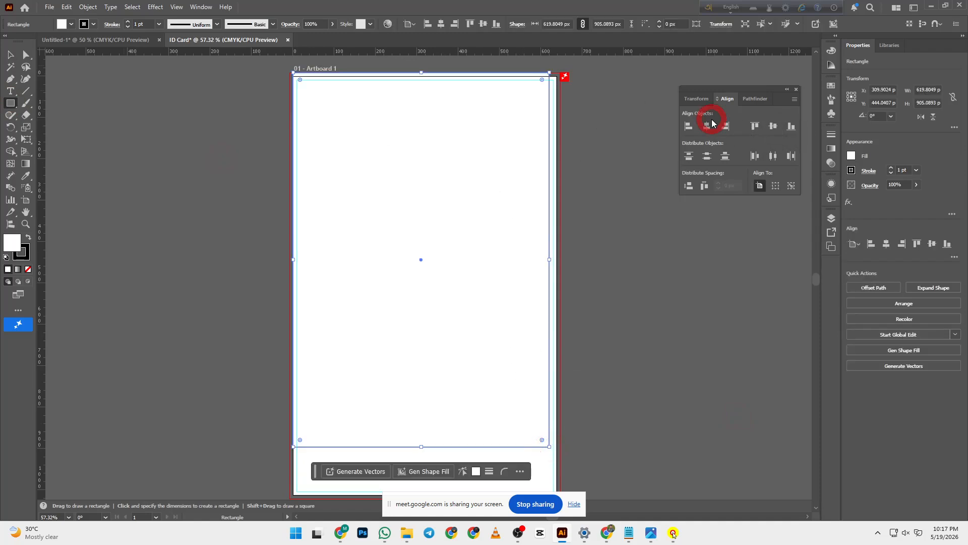
click(773, 126)
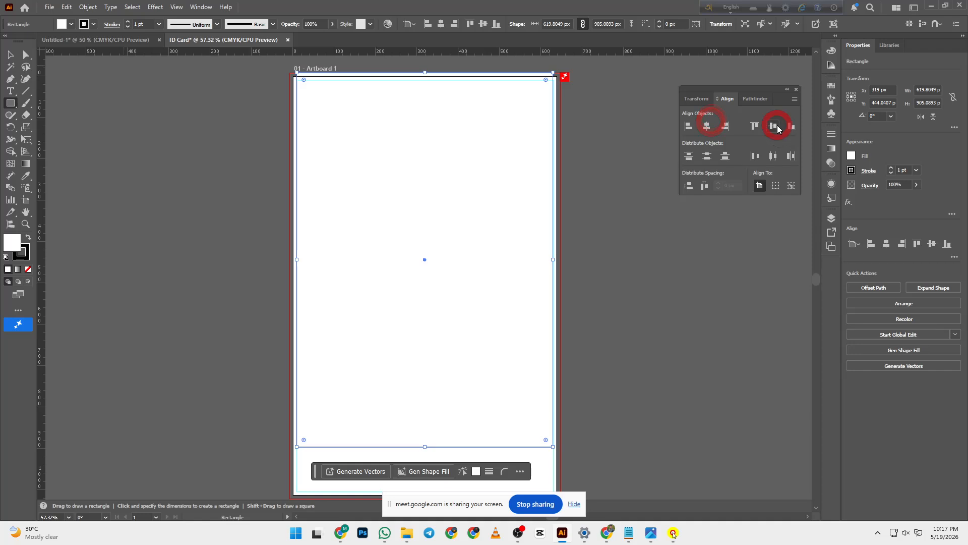
click(88, 6)
click(145, 289)
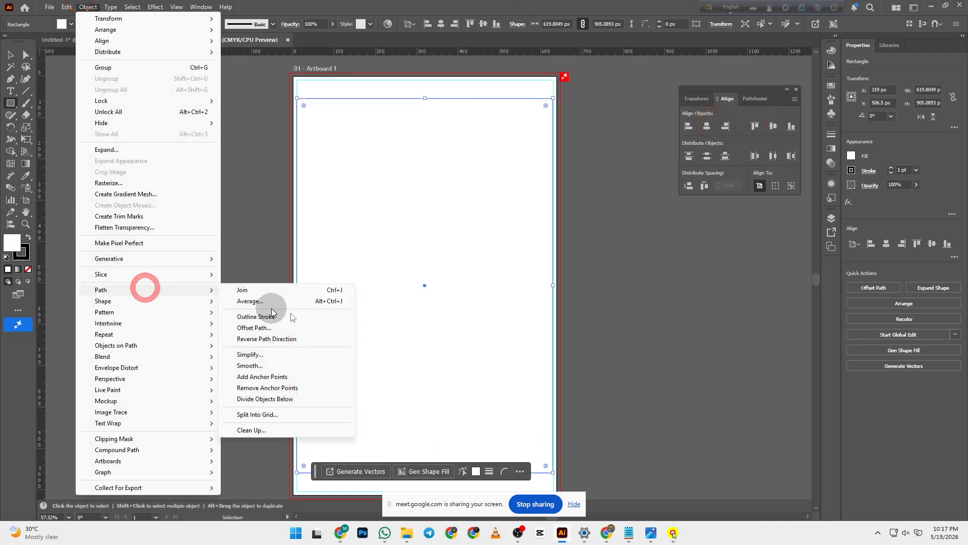
click(288, 328)
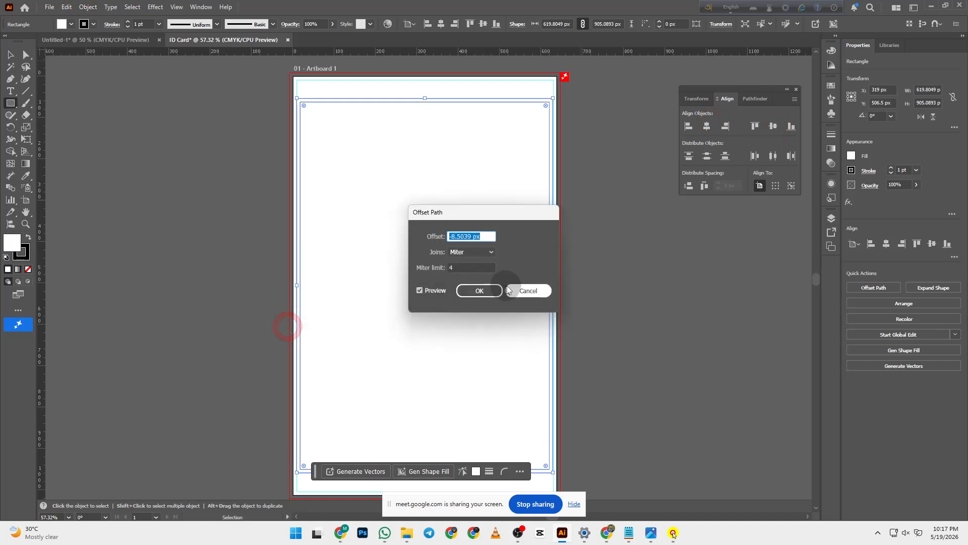
click(529, 288)
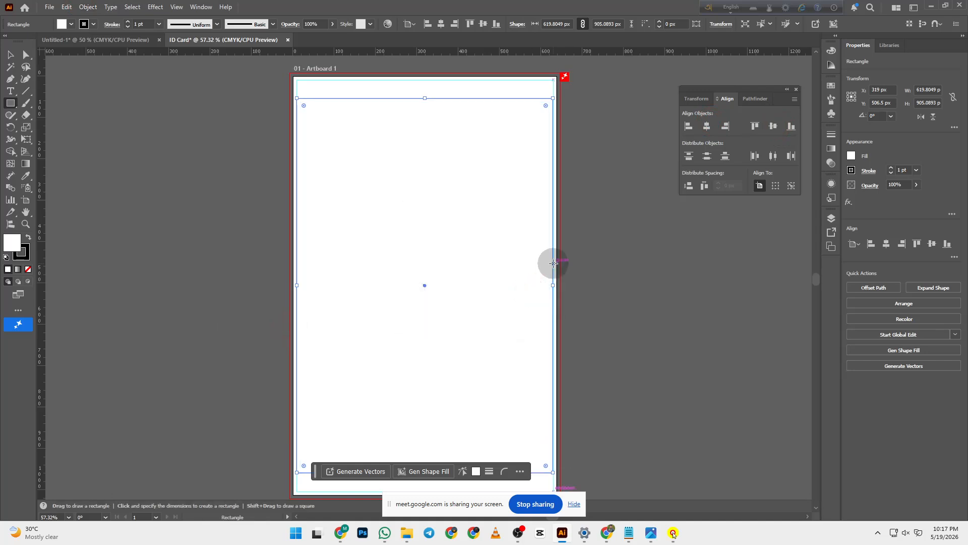
key(Delete)
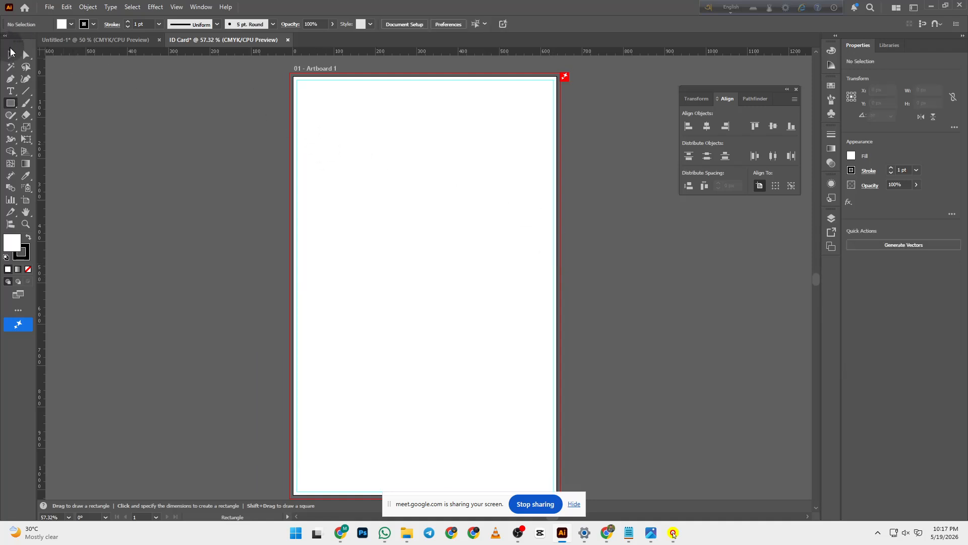
click(11, 52)
click(57, 88)
click(206, 162)
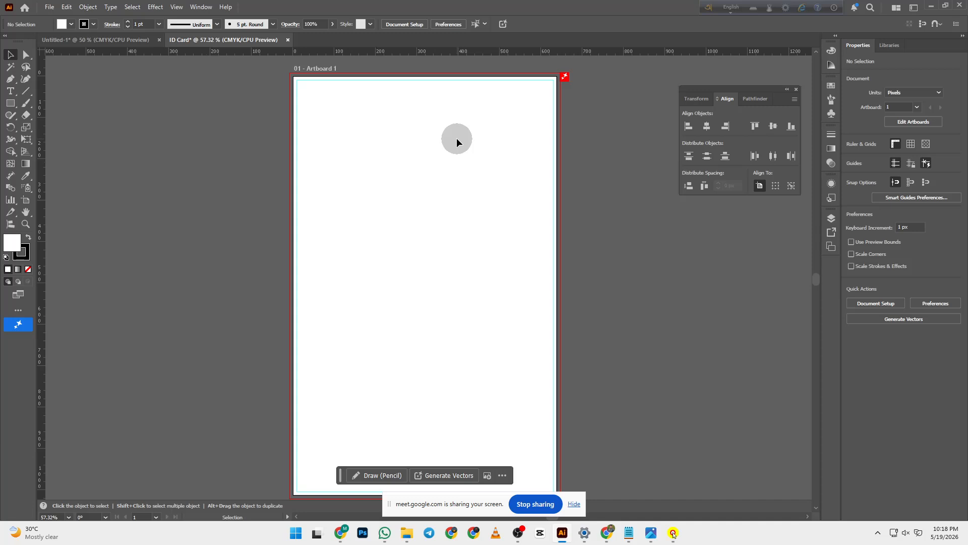
click(10, 103)
drag(382, 174, 516, 326)
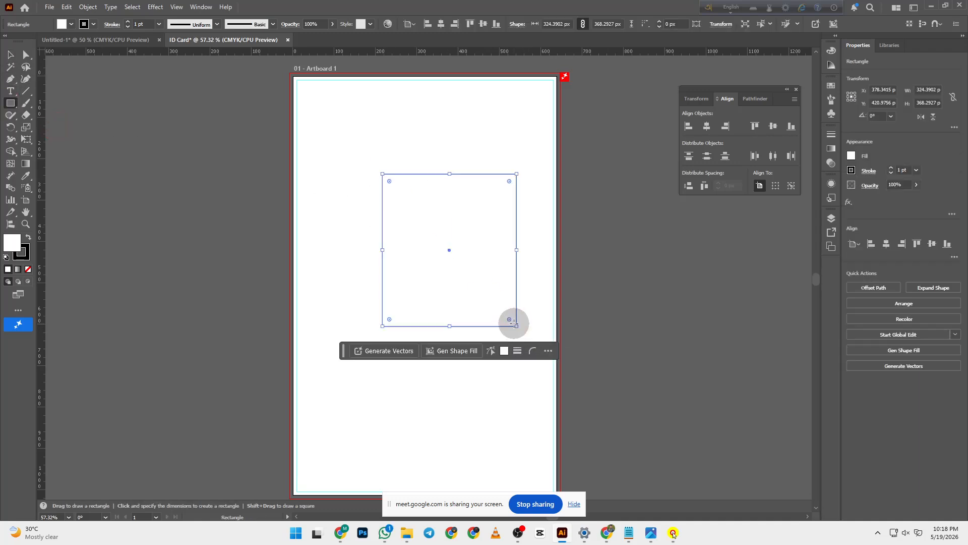
click(10, 54)
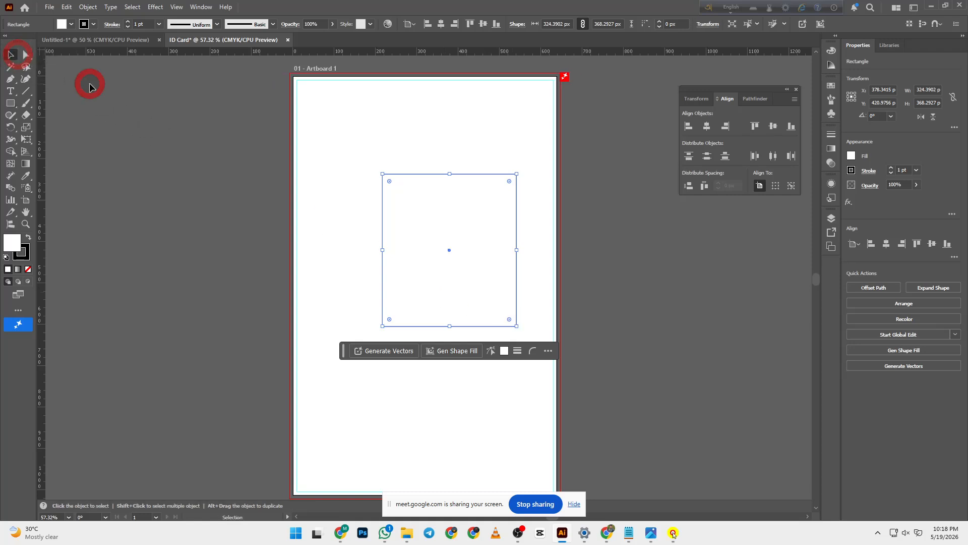
drag(451, 219, 195, 195)
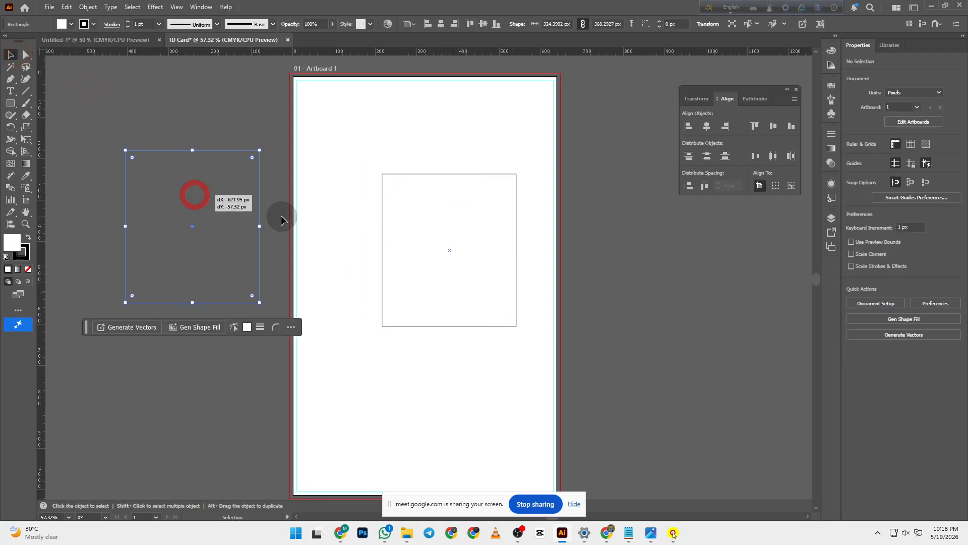
click(249, 119)
click(207, 160)
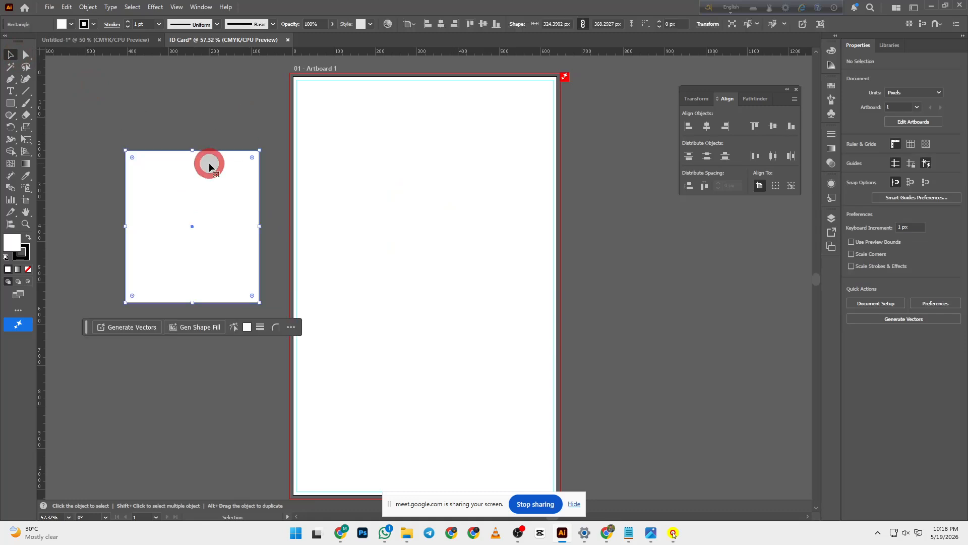
click(213, 107)
click(208, 176)
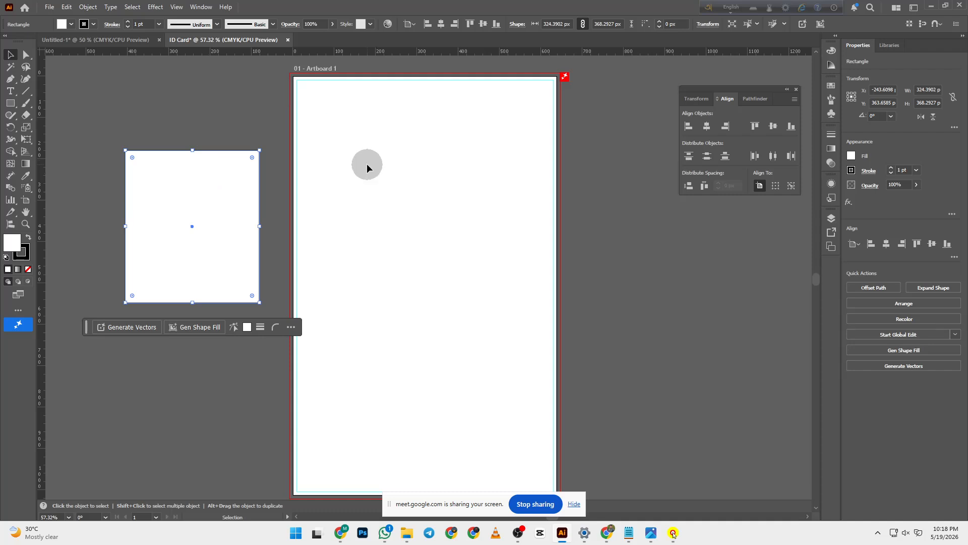
click(265, 141)
drag(226, 124, 279, 250)
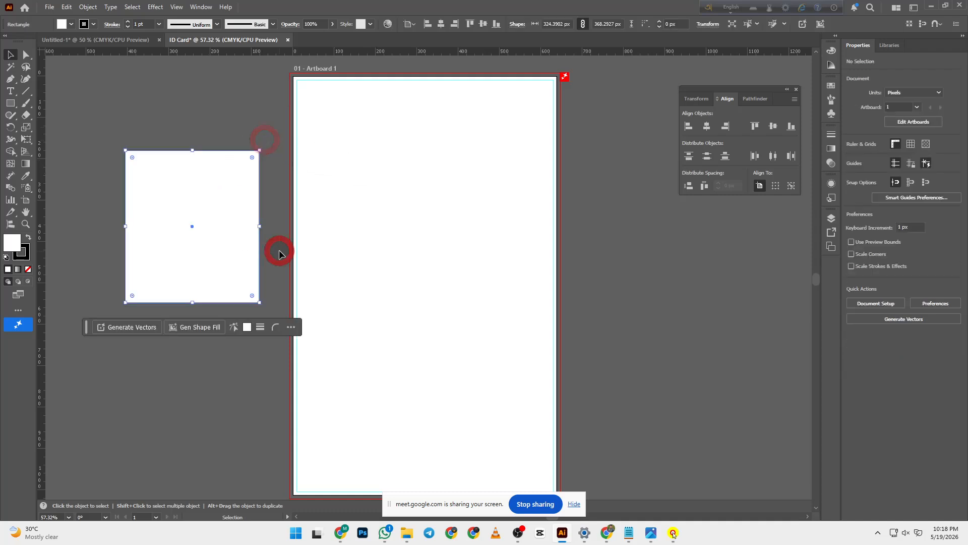
key(Delete)
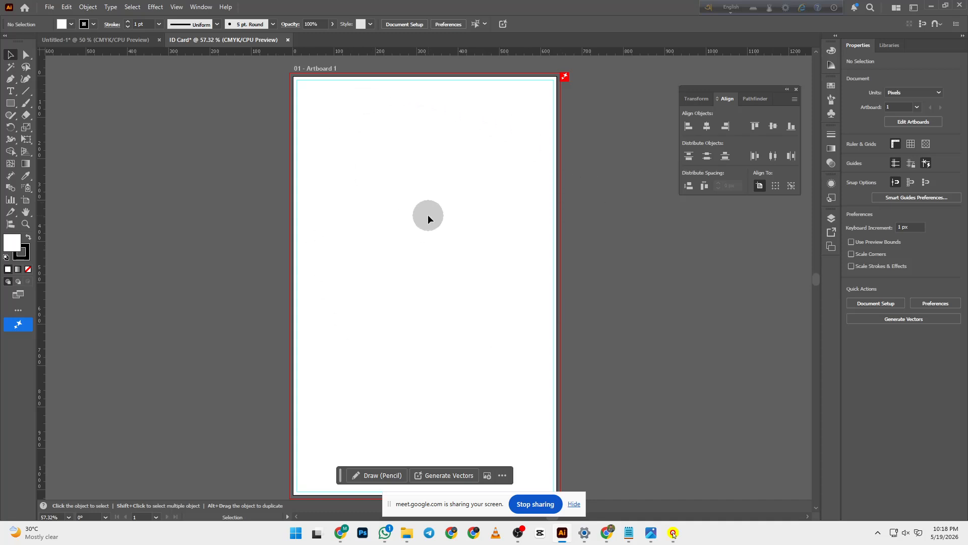
click(612, 531)
- Bring up the Education ID Card Size chat, dismiss the language toolbar, and open a new tab
click(564, 484)
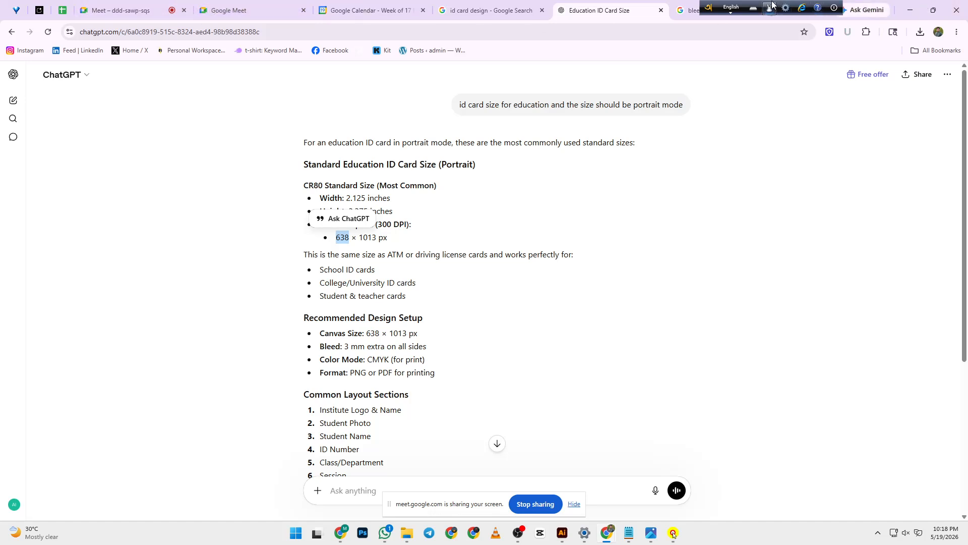
click(834, 7)
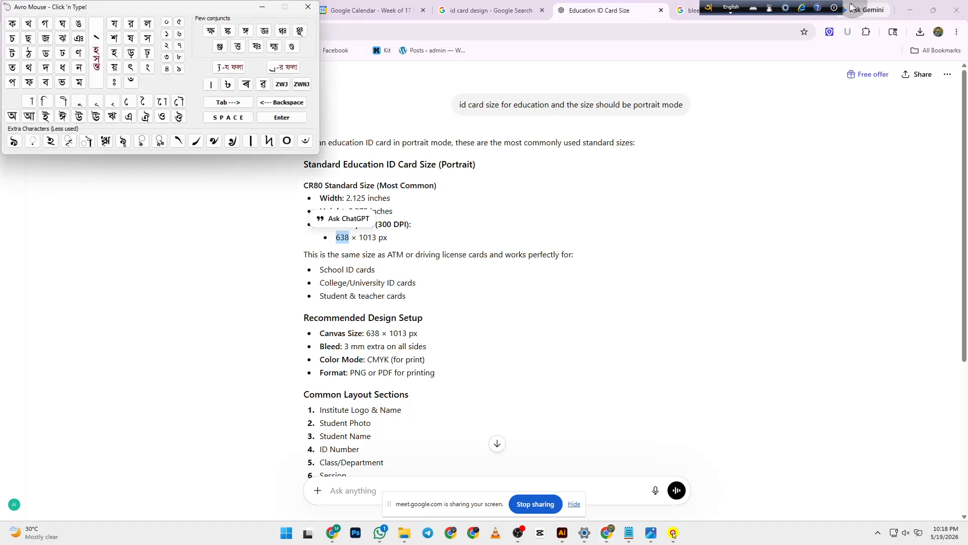
click(320, 7)
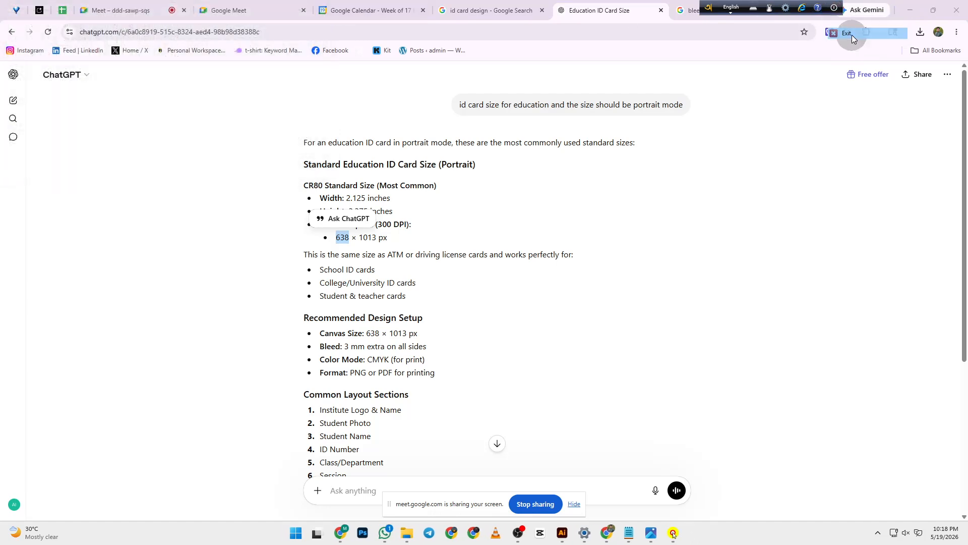
click(793, 7)
click(794, 8)
- Search Google for 'registration mark' and show the image results
click(400, 207)
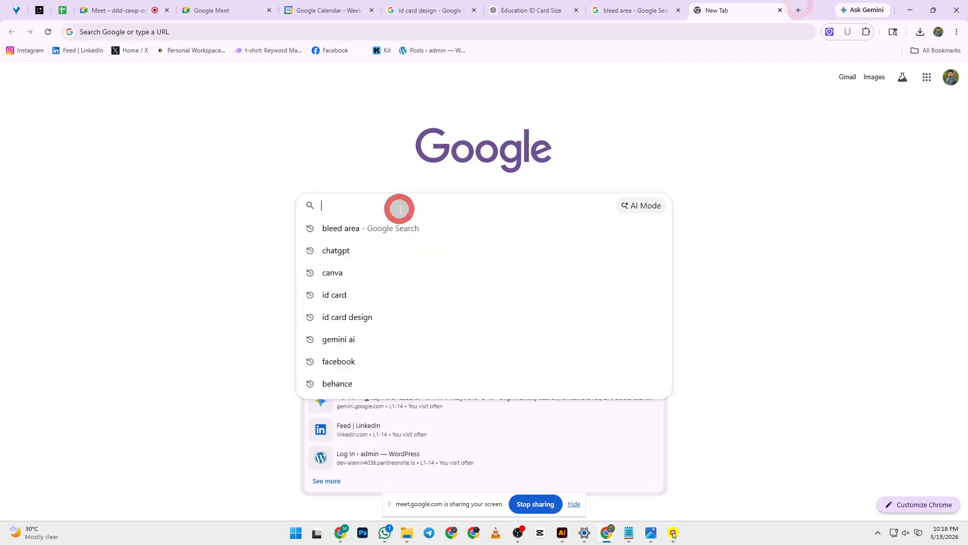
text(re)
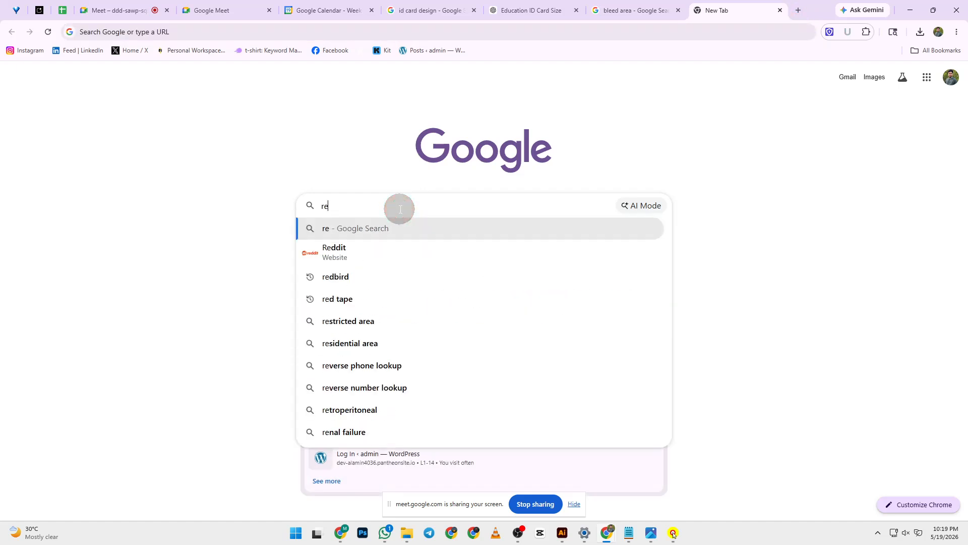
text(gistrat)
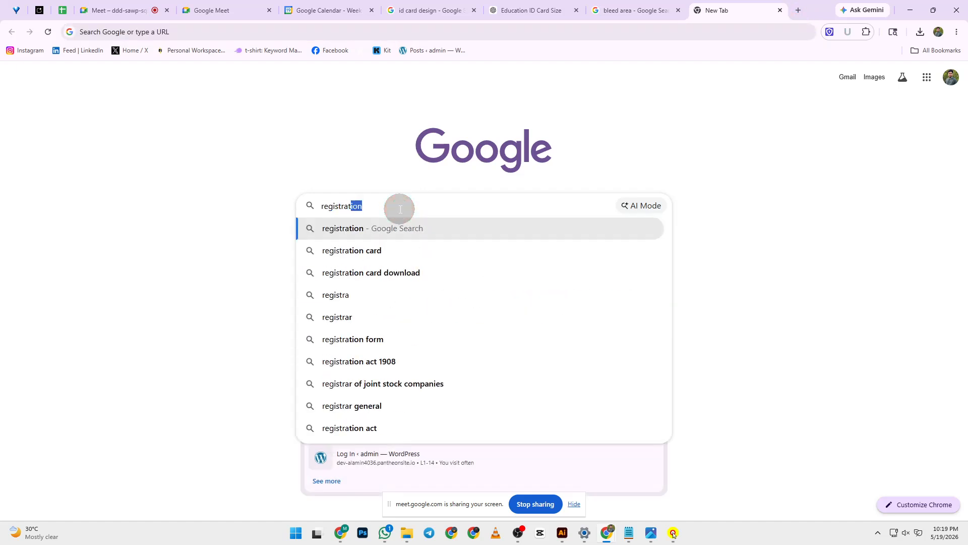
text(ion mar)
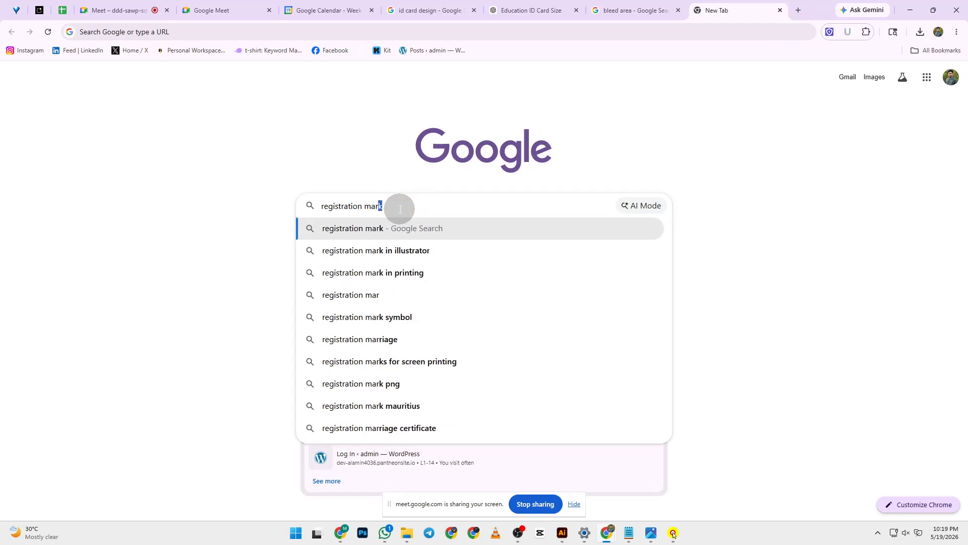
text(k)
key(Return)
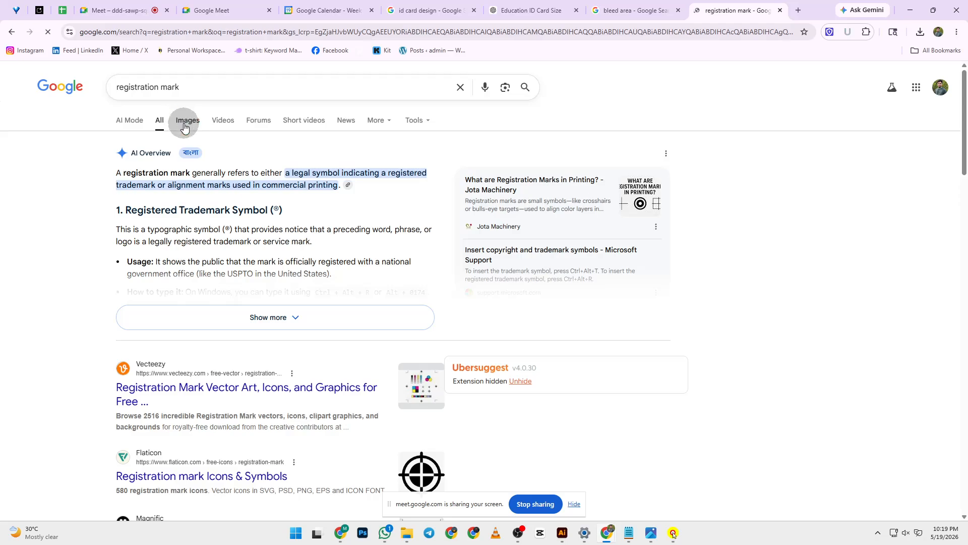
click(185, 126)
- Preview the Dreamstime CMYK registration-mark illustration from the image results
scroll(806, 388, down, 2)
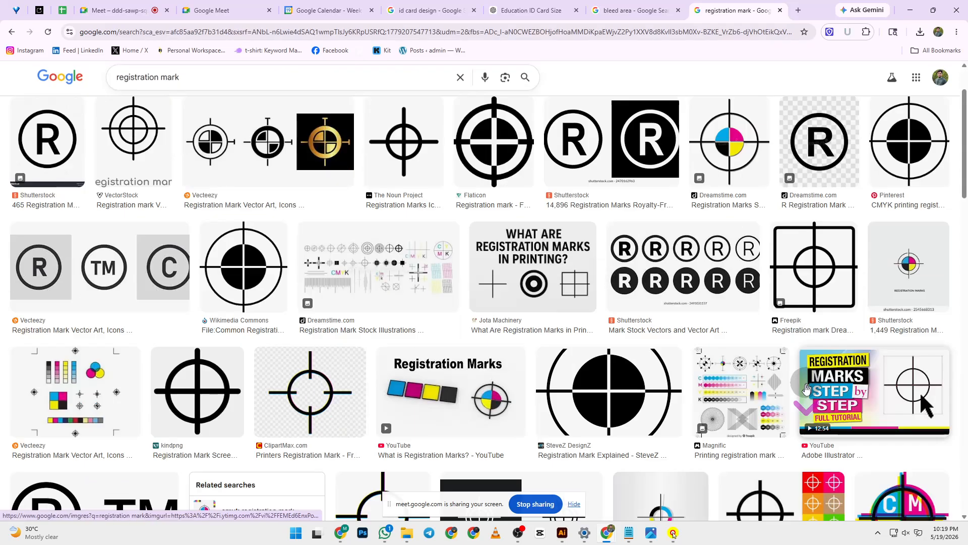
scroll(806, 388, down, 5)
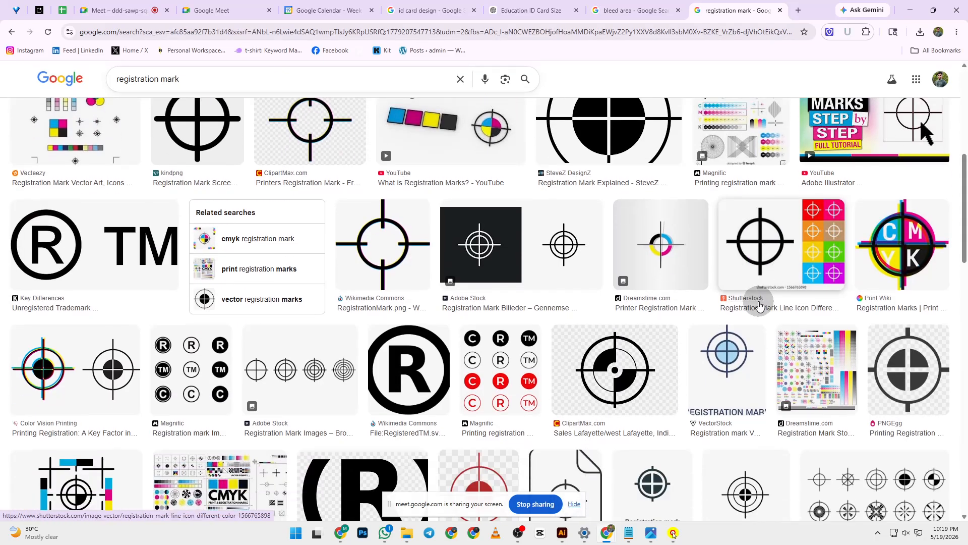
scroll(759, 305, down, 5)
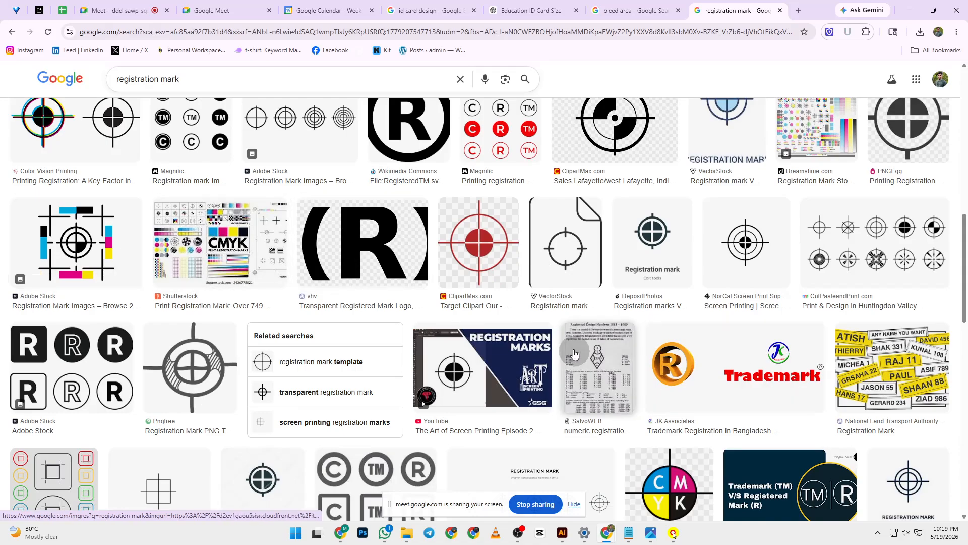
scroll(574, 353, up, 12)
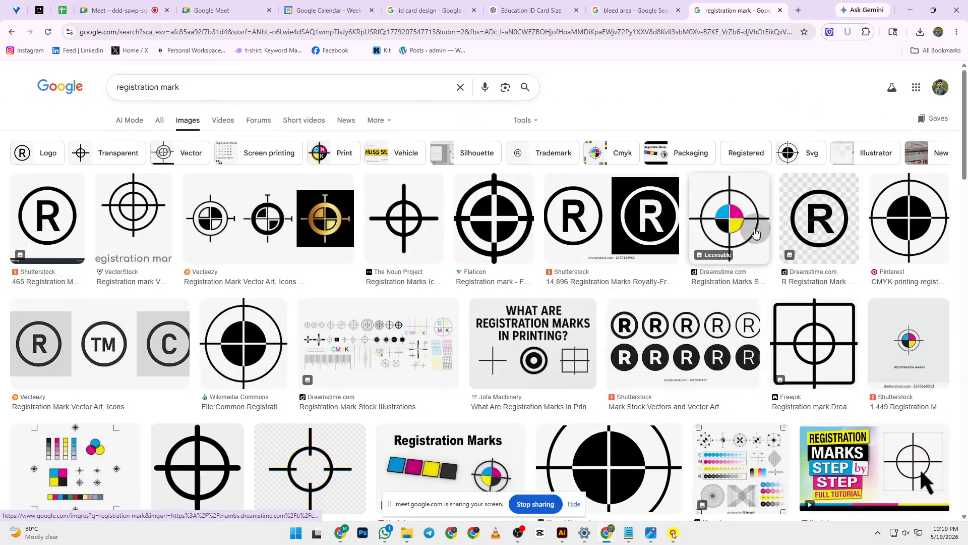
click(732, 233)
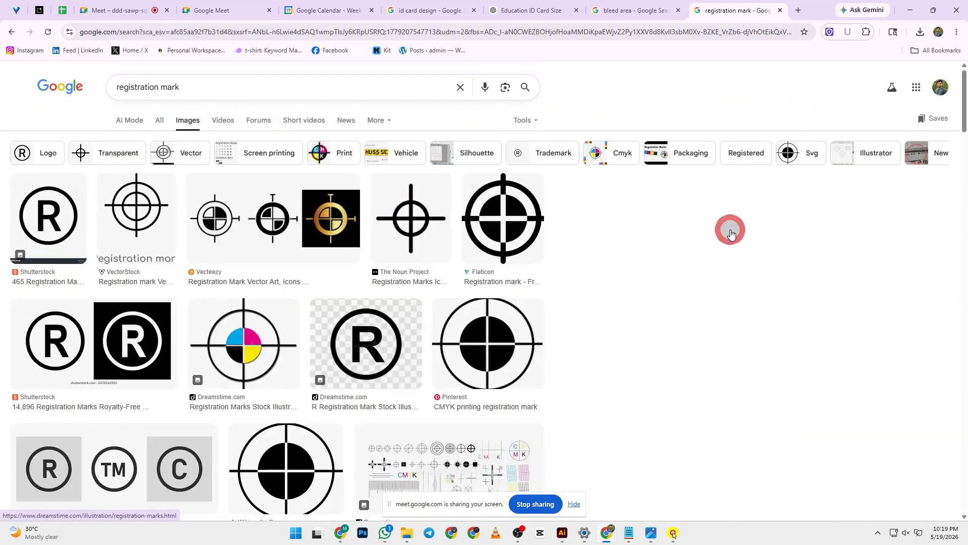
scroll(790, 310, down, 4)
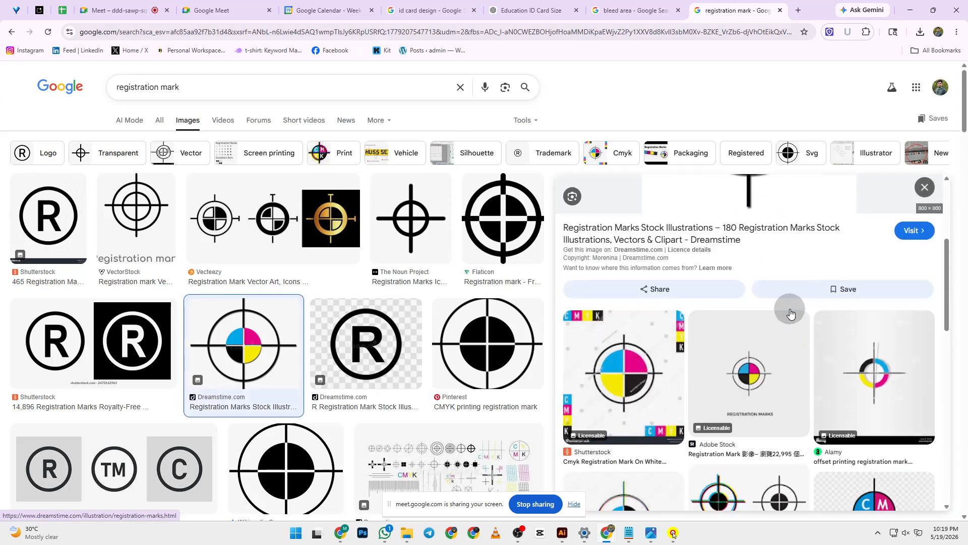
scroll(790, 314, up, 4)
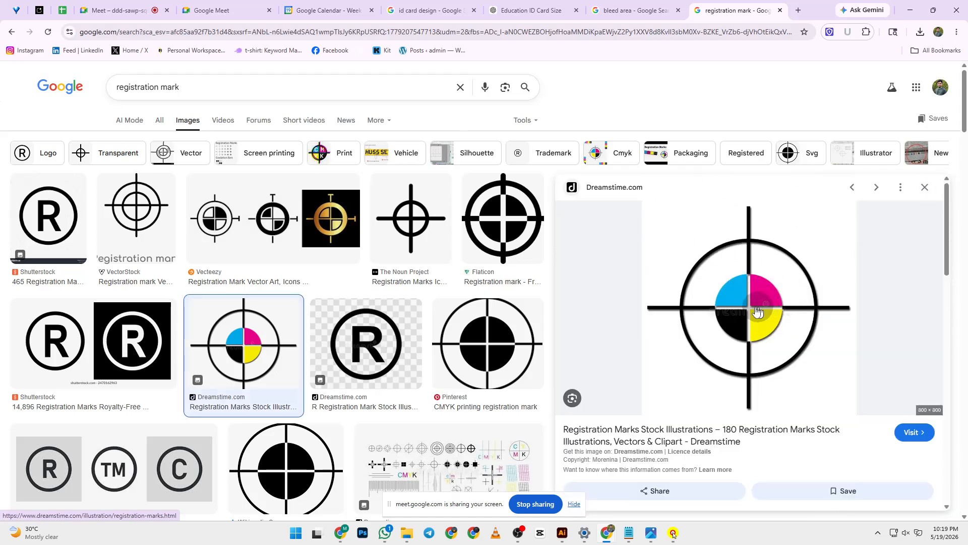
- Apply the Print filter and preview Print Wiki's CMYK registration-mark image
click(319, 152)
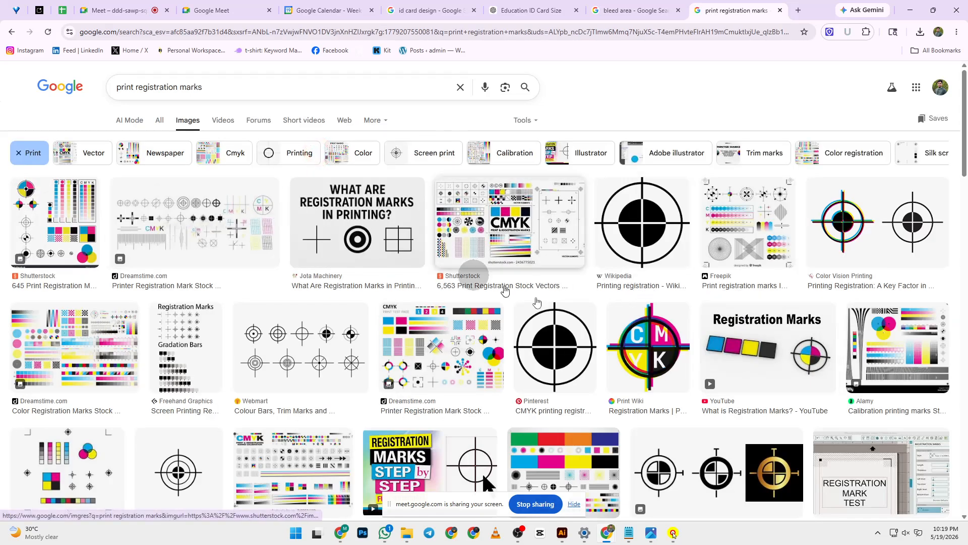
click(652, 361)
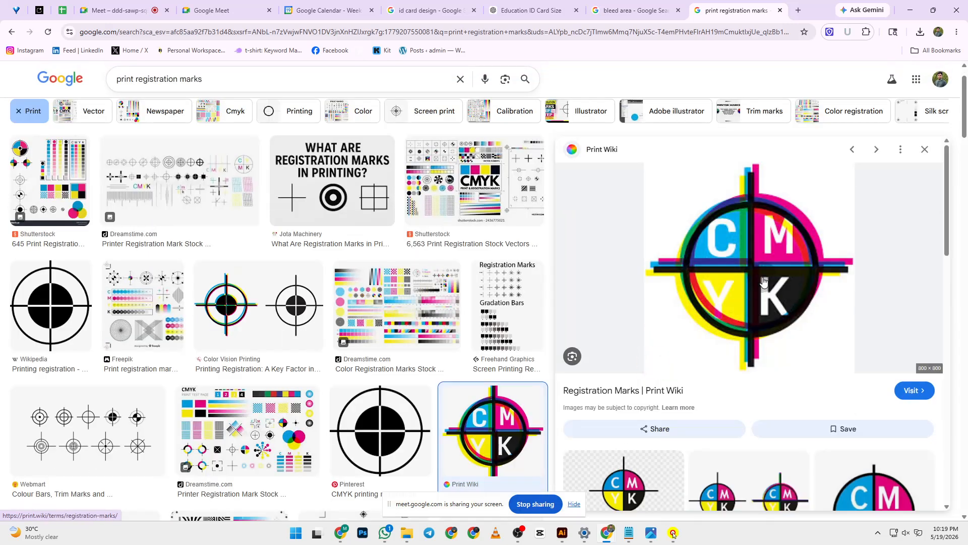
scroll(763, 281, down, 2)
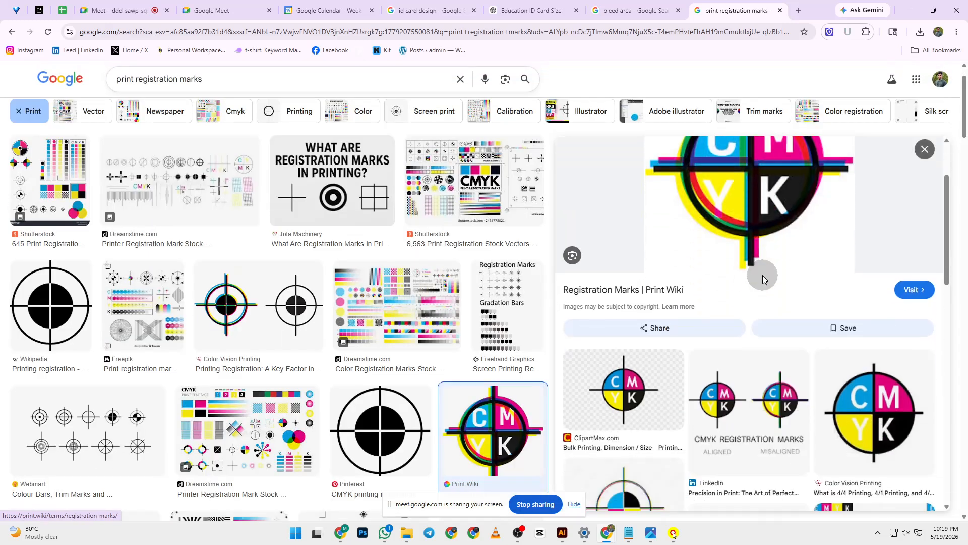
scroll(762, 274, up, 2)
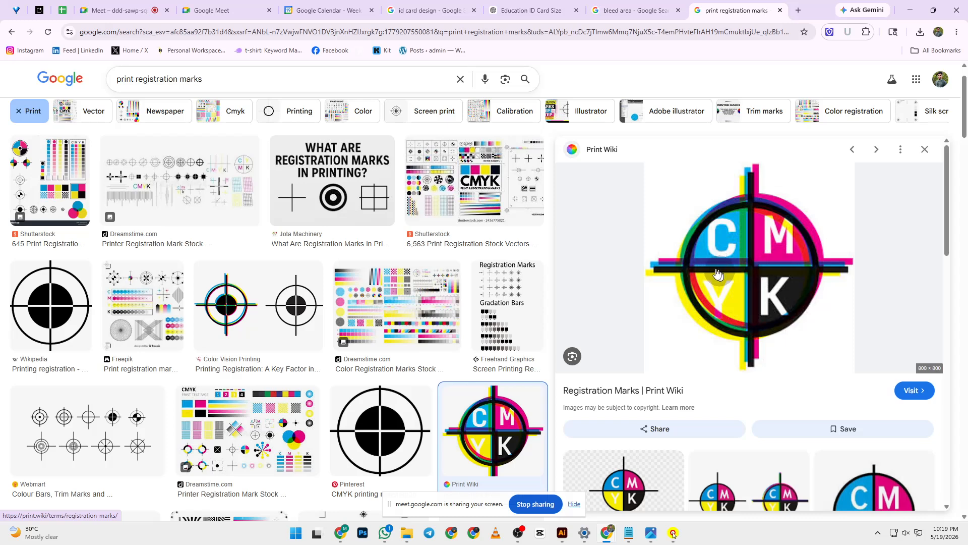
scroll(706, 286, down, 4)
scroll(709, 275, up, 4)
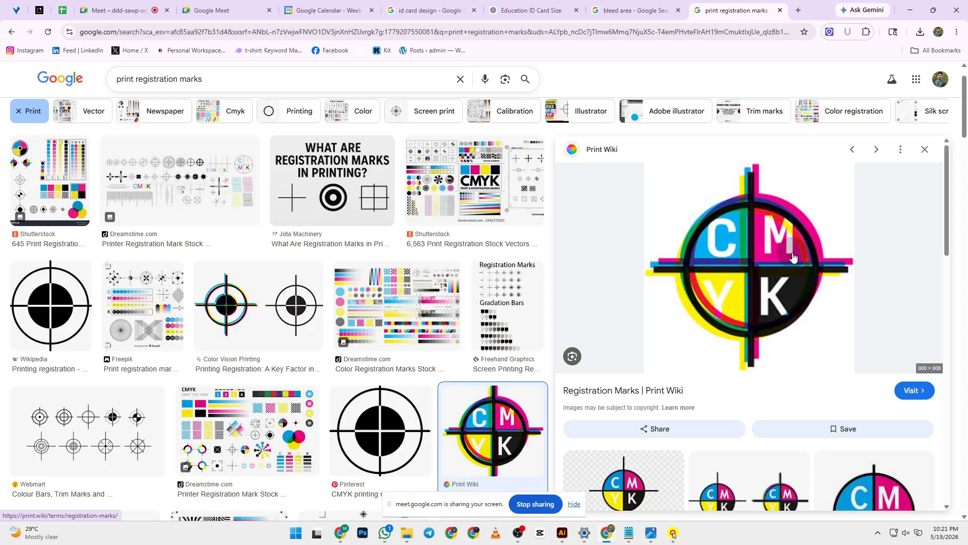
- Back in Illustrator, draw a 284 × 284 px circle in the artboard's upper half
click(908, 10)
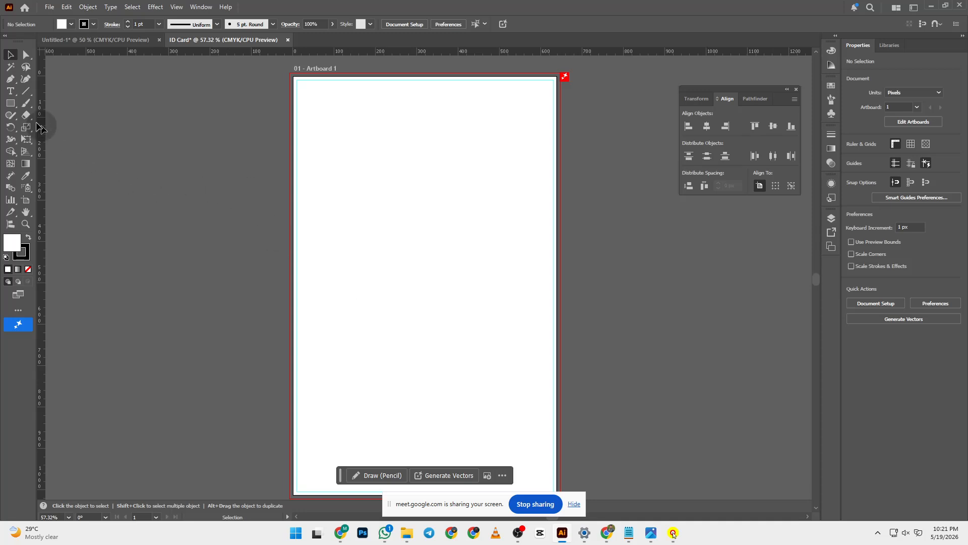
right_click(10, 103)
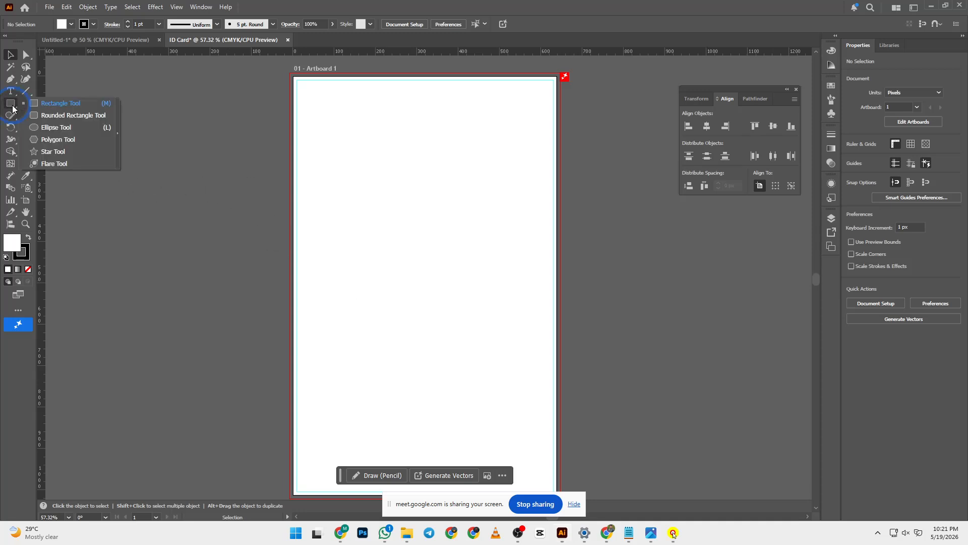
click(56, 126)
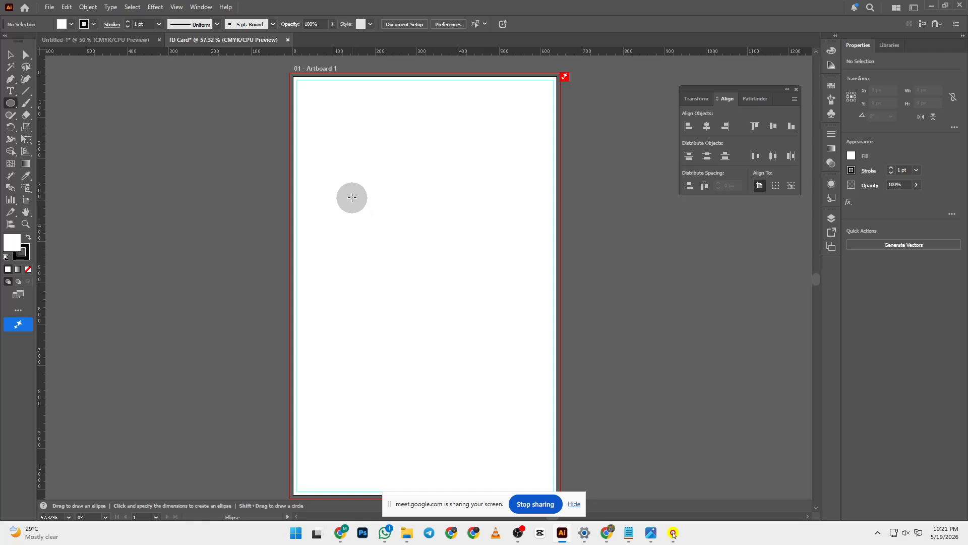
drag(344, 176, 428, 292)
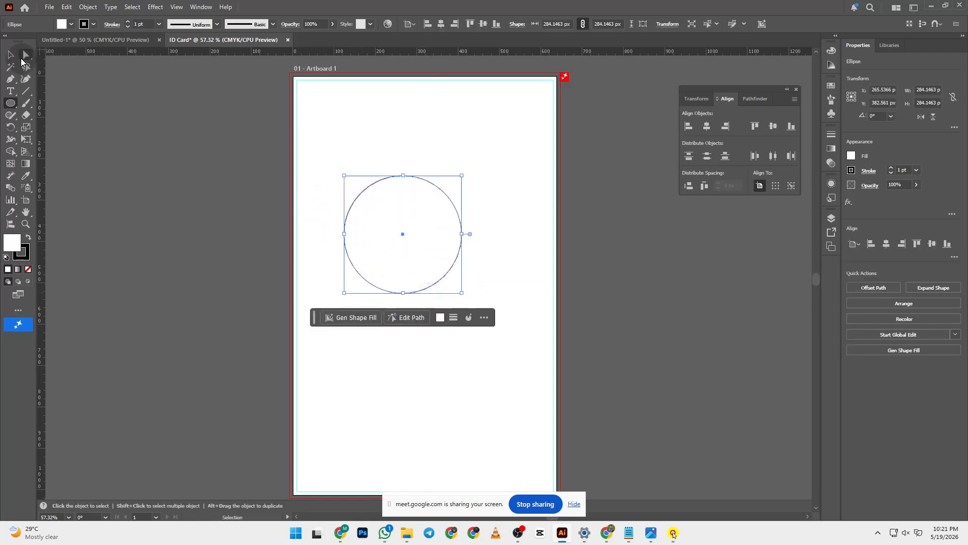
- Deselect the circle and switch to the Pen tool
click(11, 54)
click(225, 165)
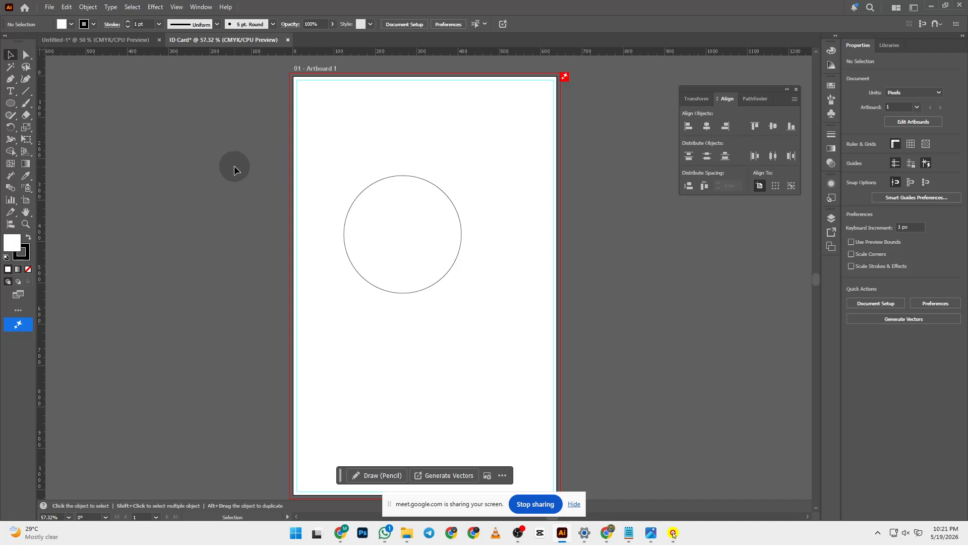
key(p)
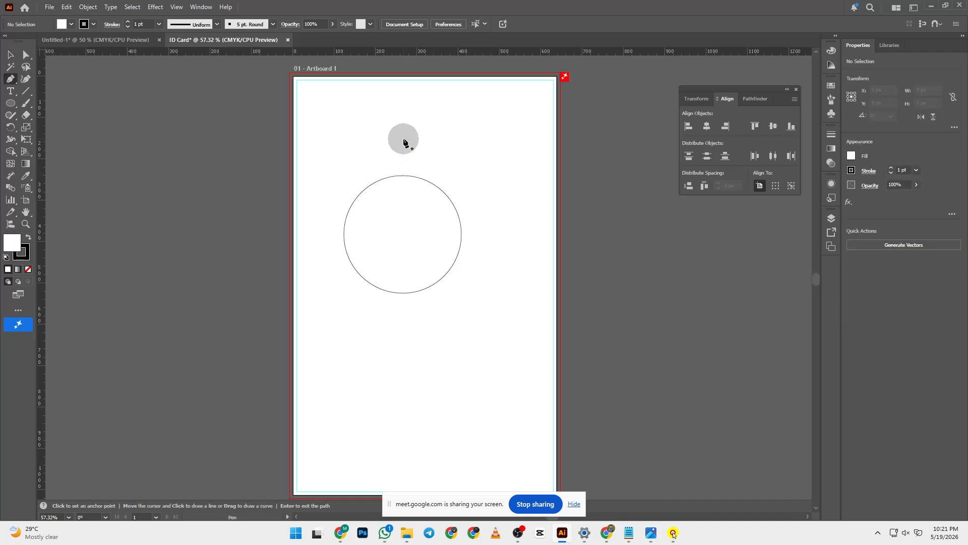
- Draw a vertical line through the circle and add a horizontal copy across its middle
click(399, 101)
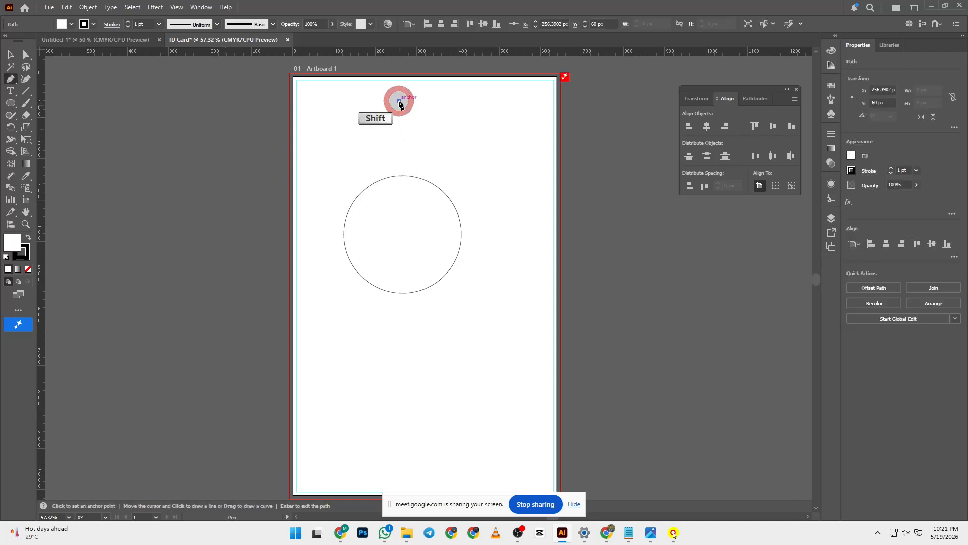
shift+click(434, 381)
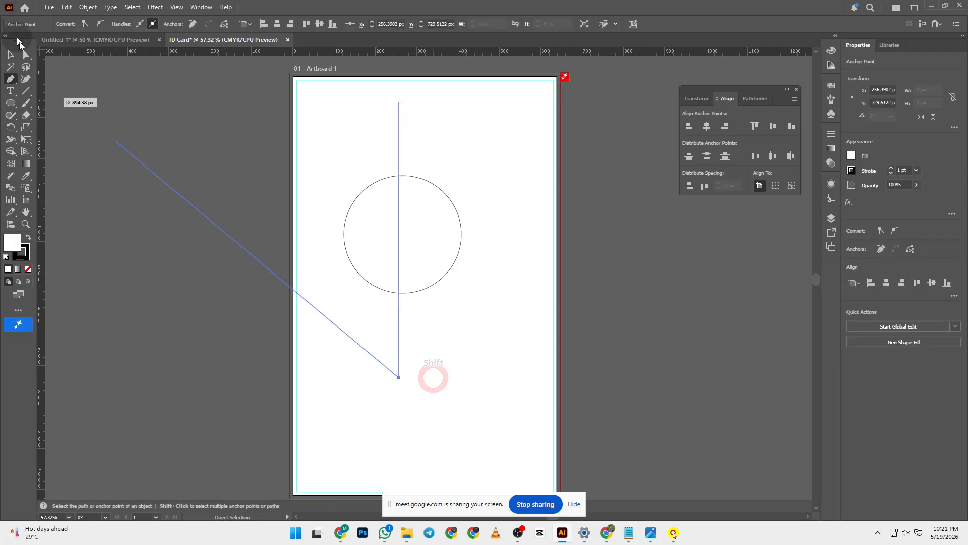
click(14, 55)
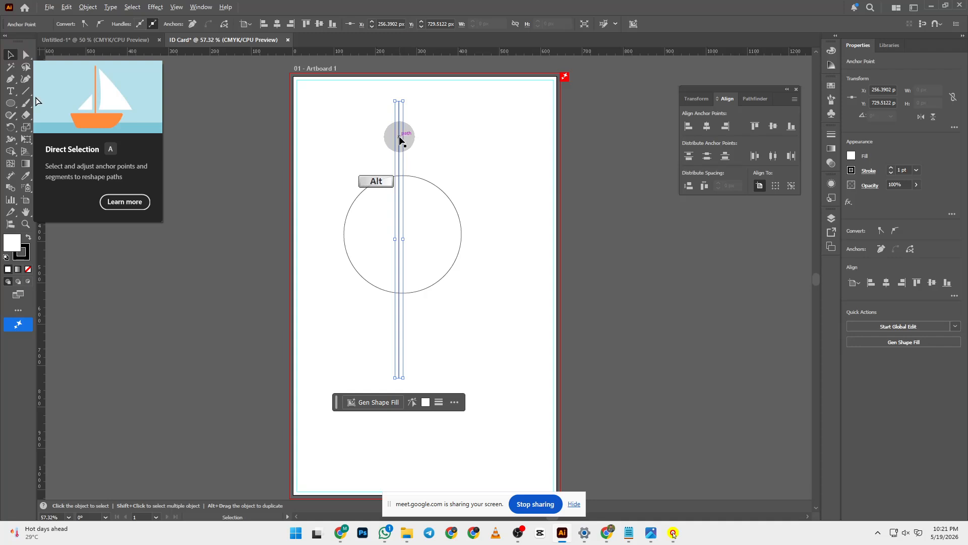
drag(400, 137, 476, 149)
drag(487, 107, 581, 297)
drag(550, 249, 486, 236)
- Select the circle and both lines, making the circle the key object
click(521, 320)
drag(319, 144, 488, 357)
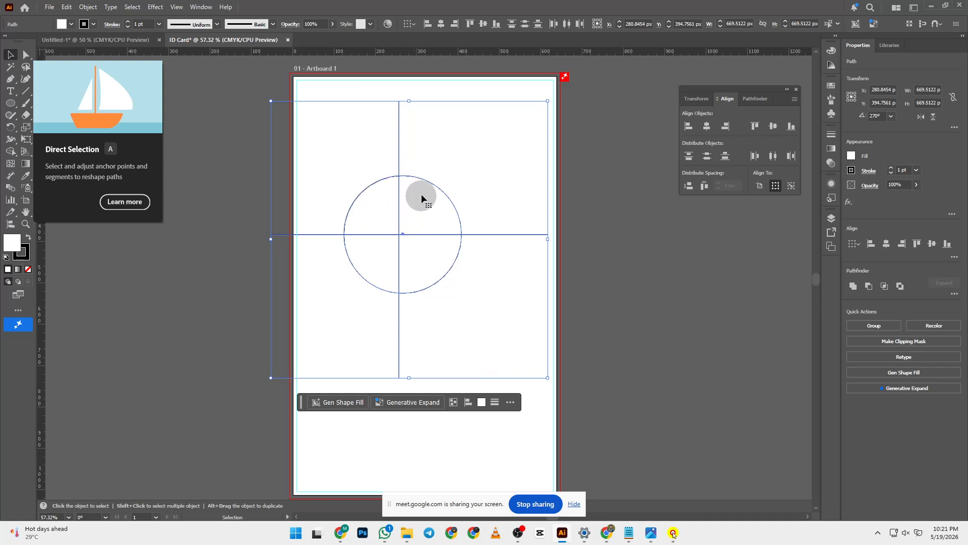
click(434, 184)
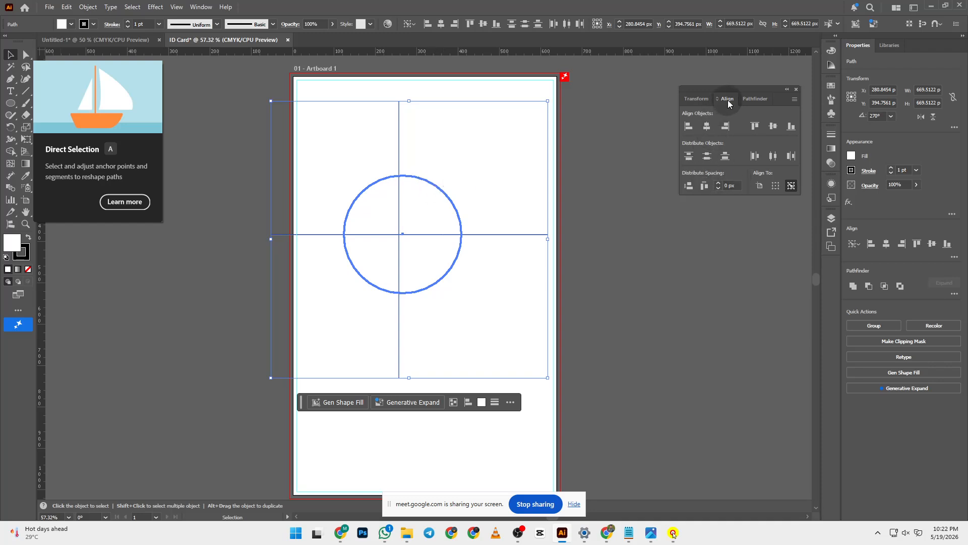
- Centre the cross lines horizontally and vertically on the circle, then deselect
click(709, 127)
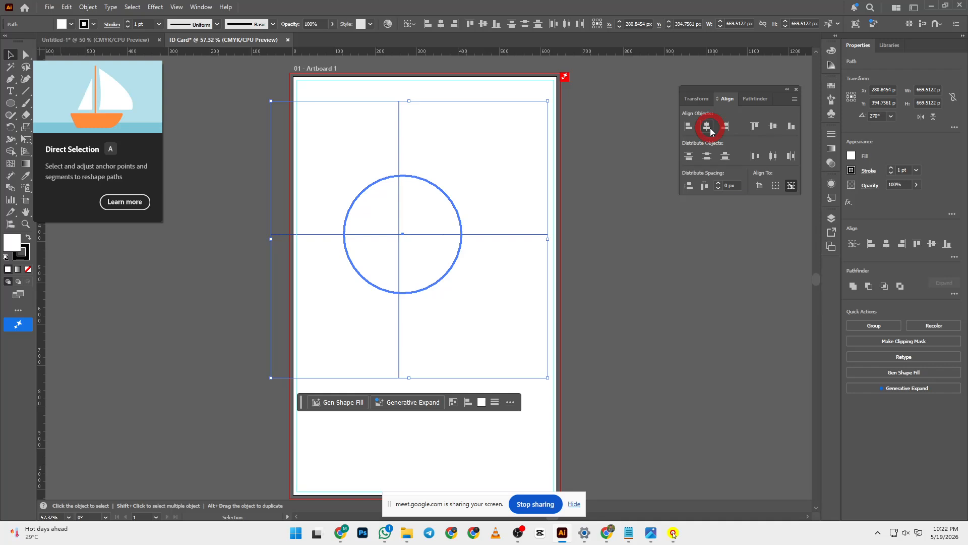
click(771, 128)
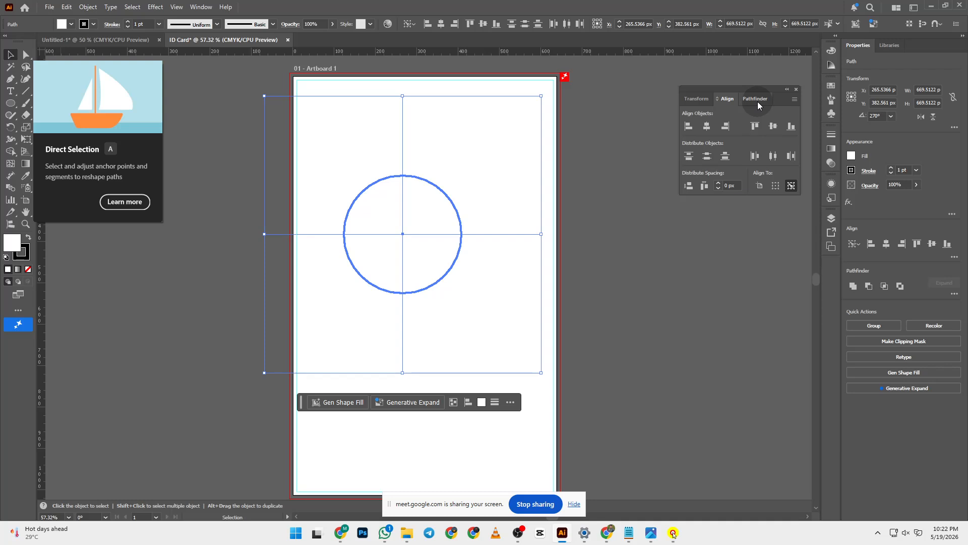
click(661, 188)
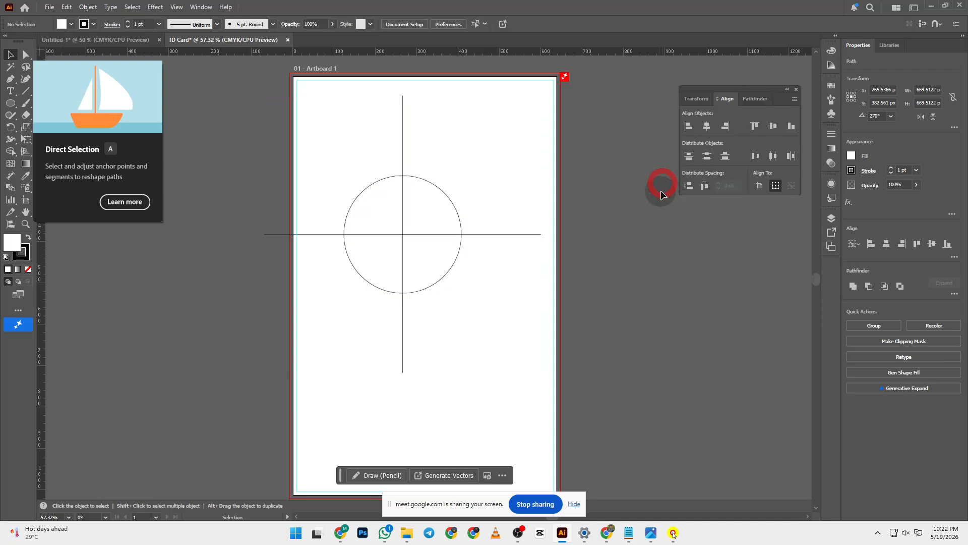
click(10, 103)
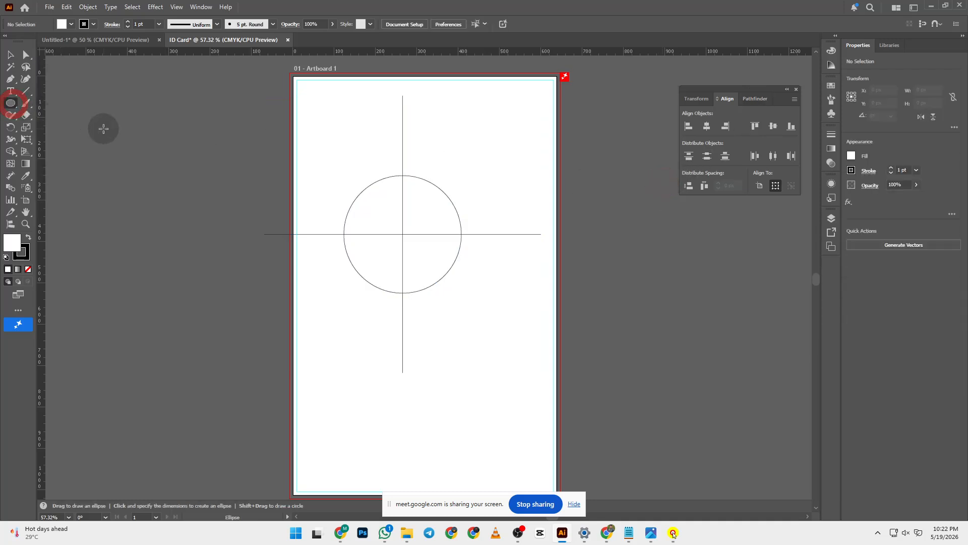
- Draw a circle on the pasteboard left of the artboard and fill it with red FF0000
drag(103, 128, 154, 202)
double_click(11, 242)
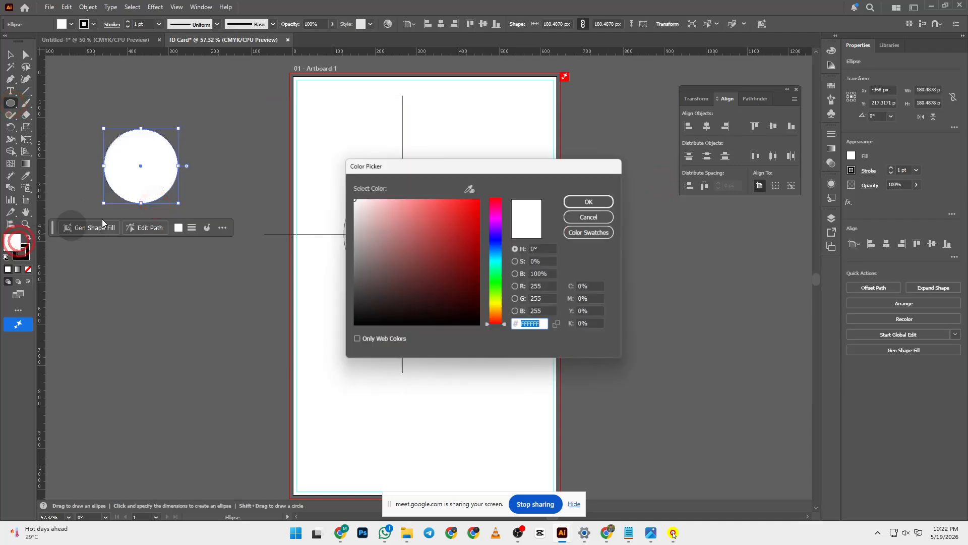
drag(482, 220, 494, 191)
click(575, 201)
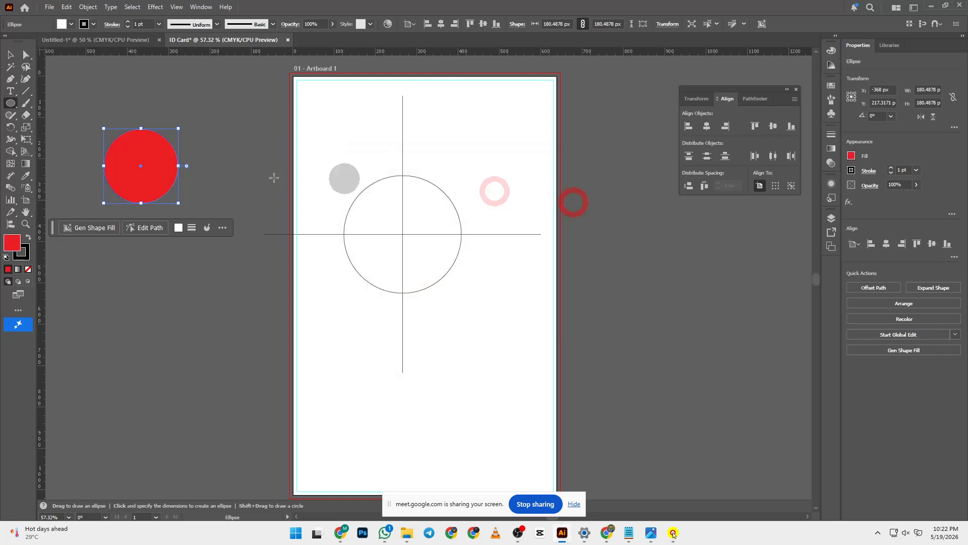
click(11, 55)
click(162, 108)
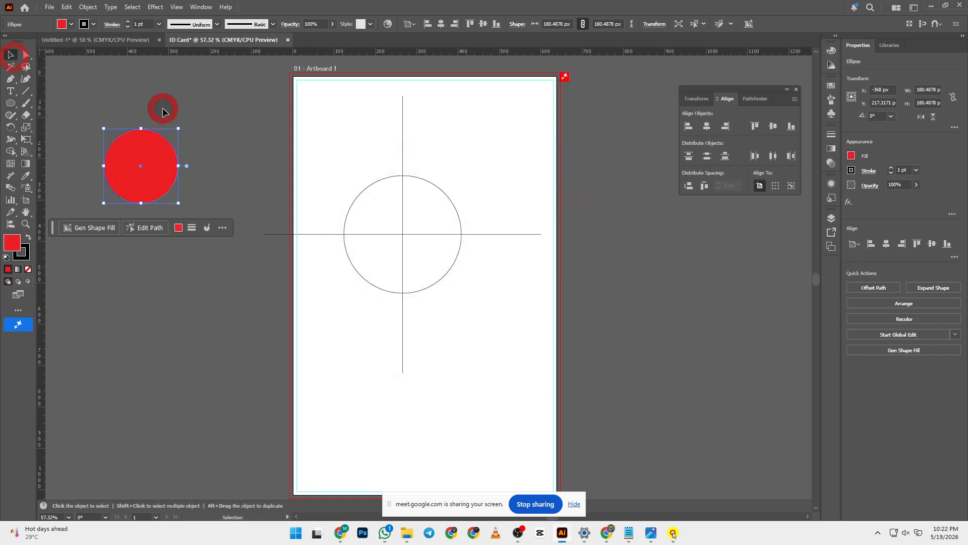
click(343, 150)
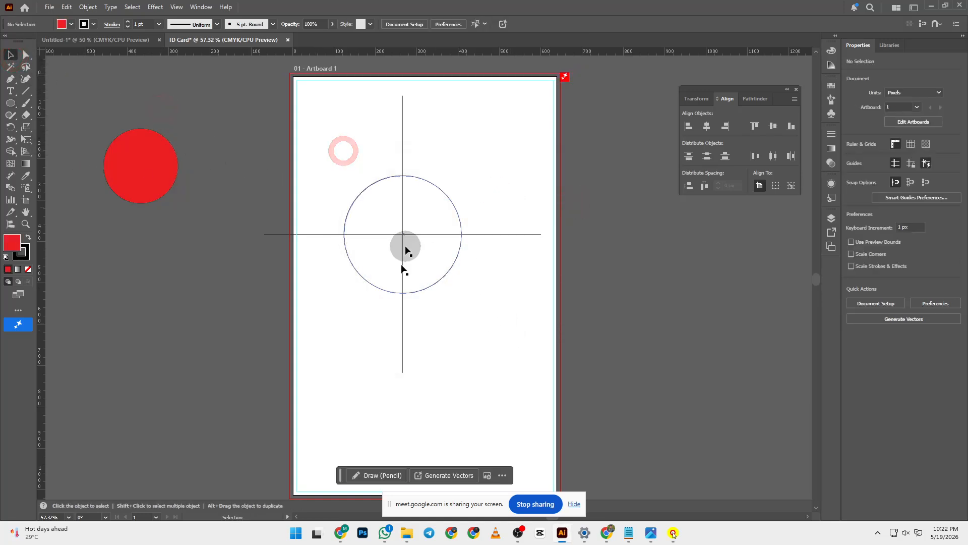
click(595, 139)
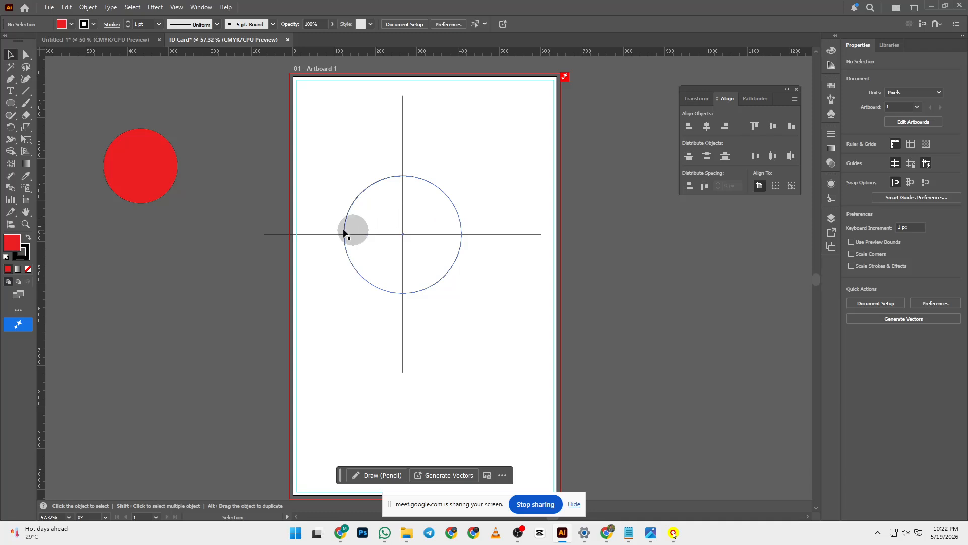
- Move the red circle up and to the left on the pasteboard
click(160, 168)
click(192, 238)
drag(211, 147, 123, 164)
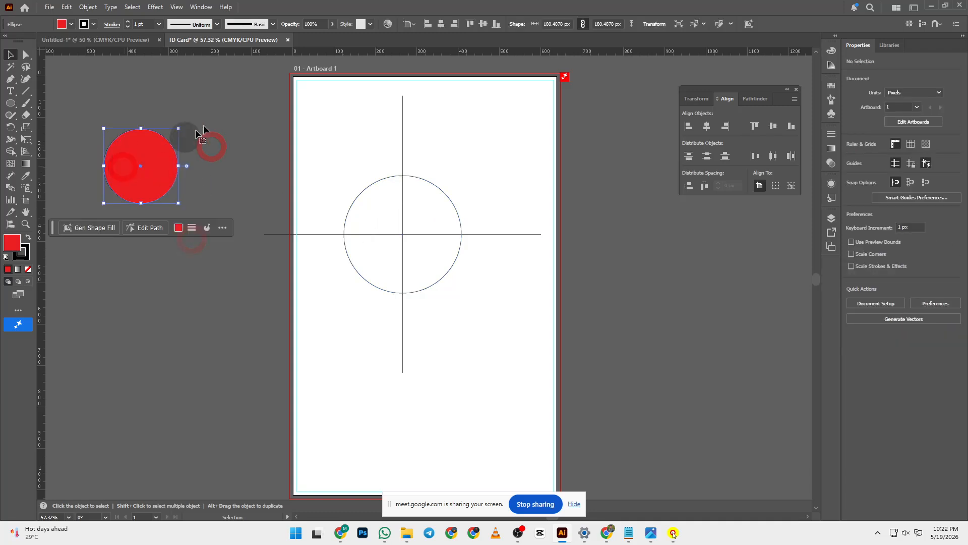
drag(217, 122, 121, 124)
click(227, 128)
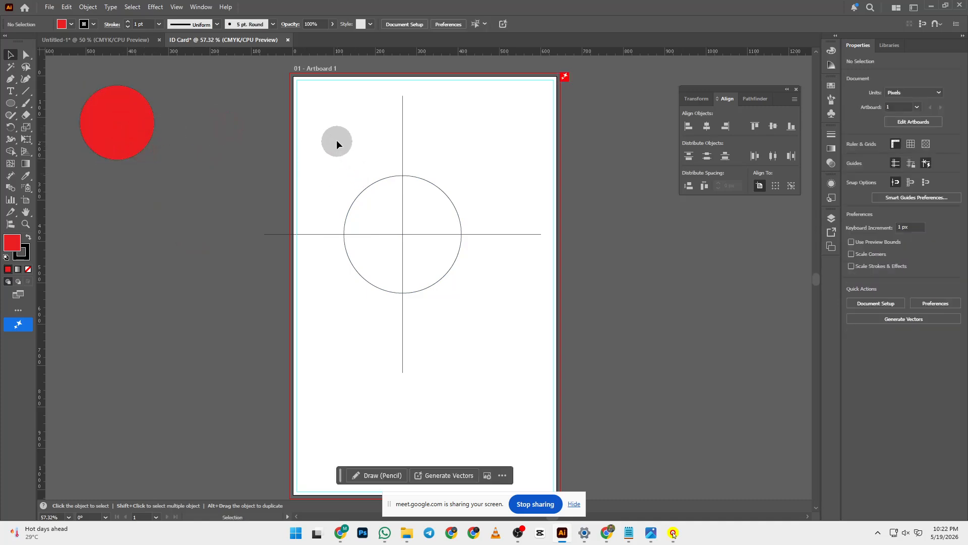
- Group the two cross lines, park the group on the pasteboard, and copy it back onto the artboard
drag(378, 205, 485, 339)
click(617, 328)
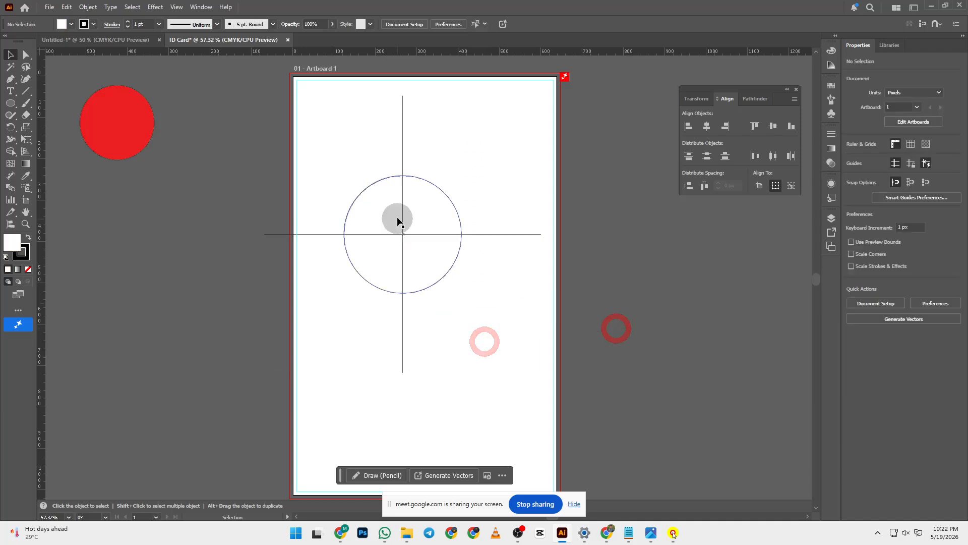
click(403, 214)
shift+click(524, 233)
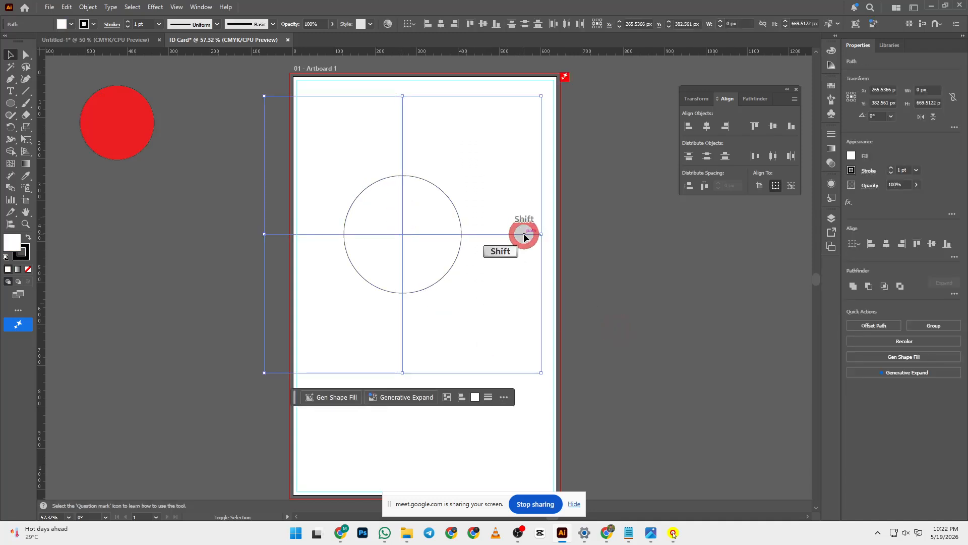
key(ctrl+g)
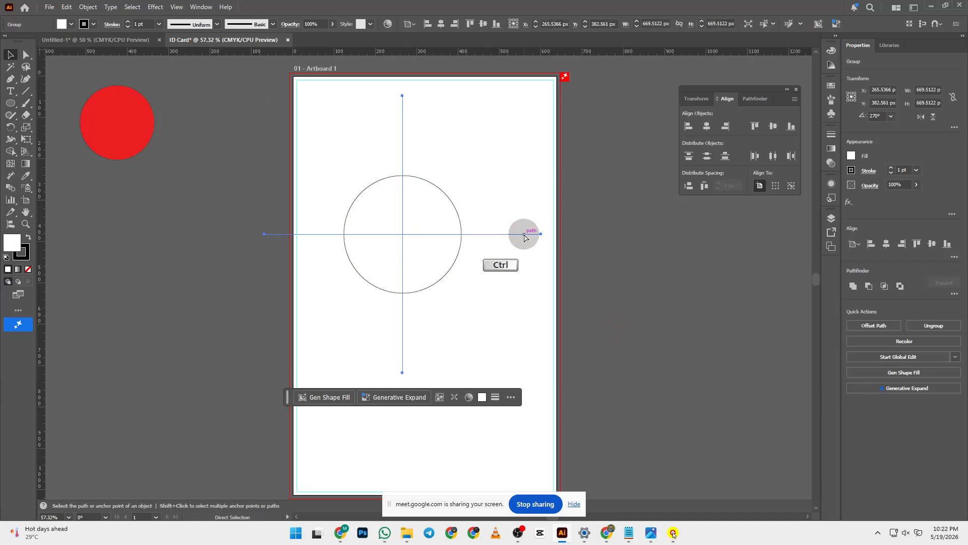
drag(524, 233, 242, 311)
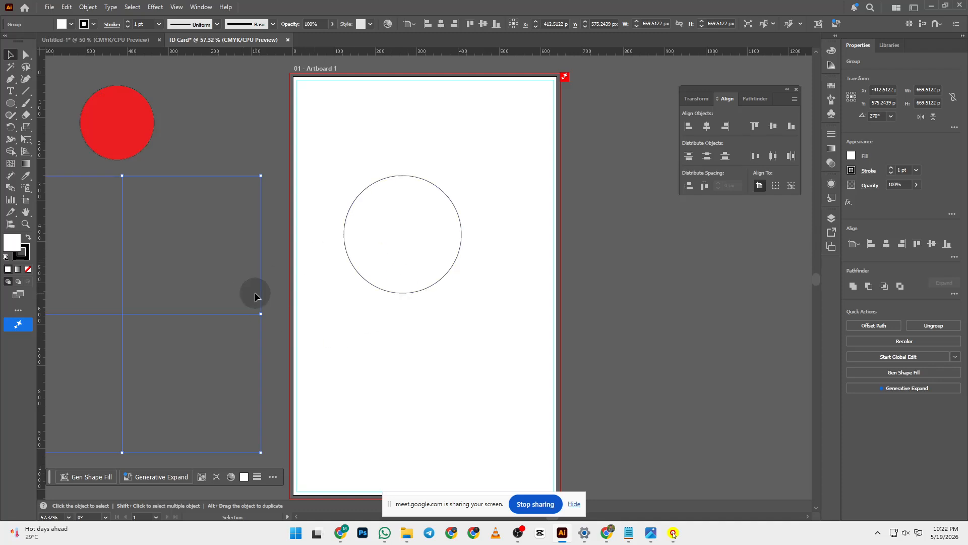
drag(233, 314, 514, 234)
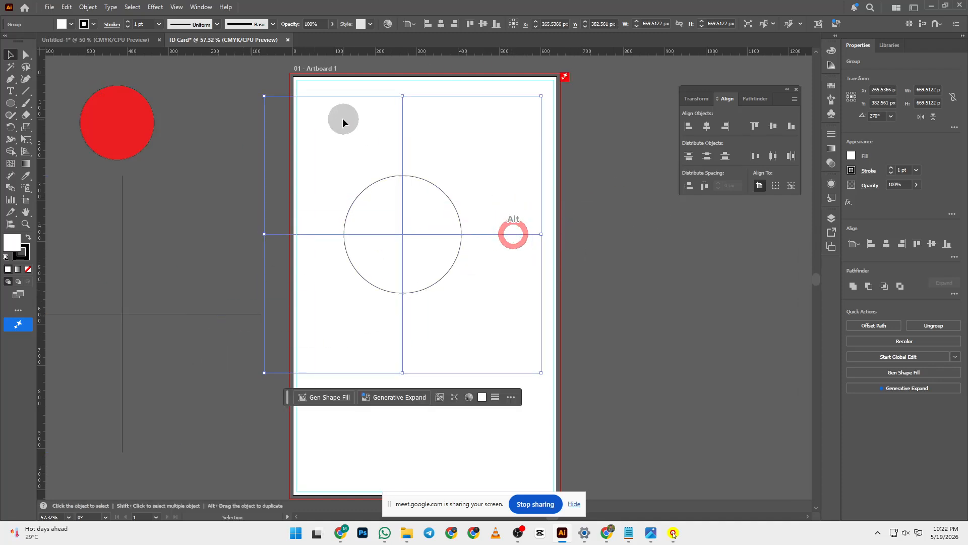
- Re-centre the cross group on the circle using the circle as key object
click(217, 255)
click(431, 260)
shift+click(480, 318)
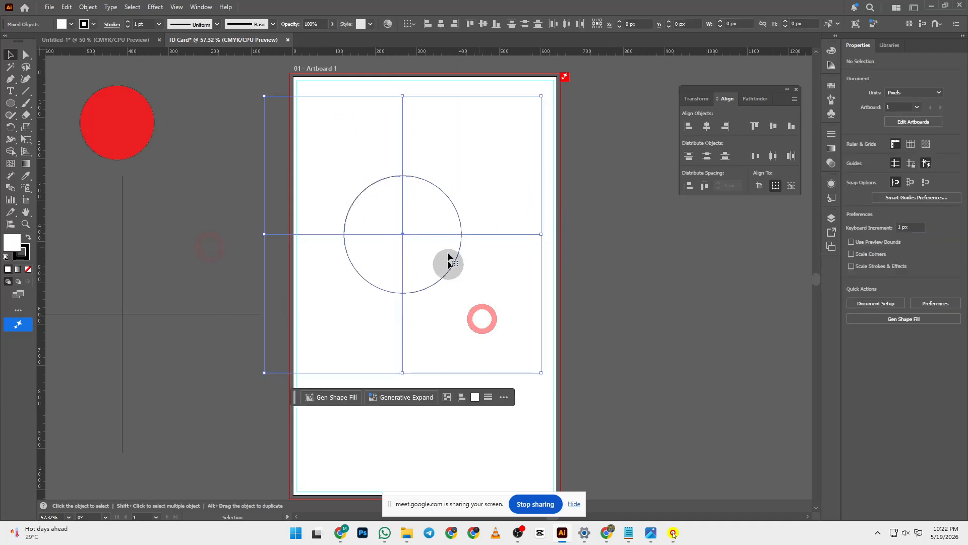
click(454, 212)
click(707, 125)
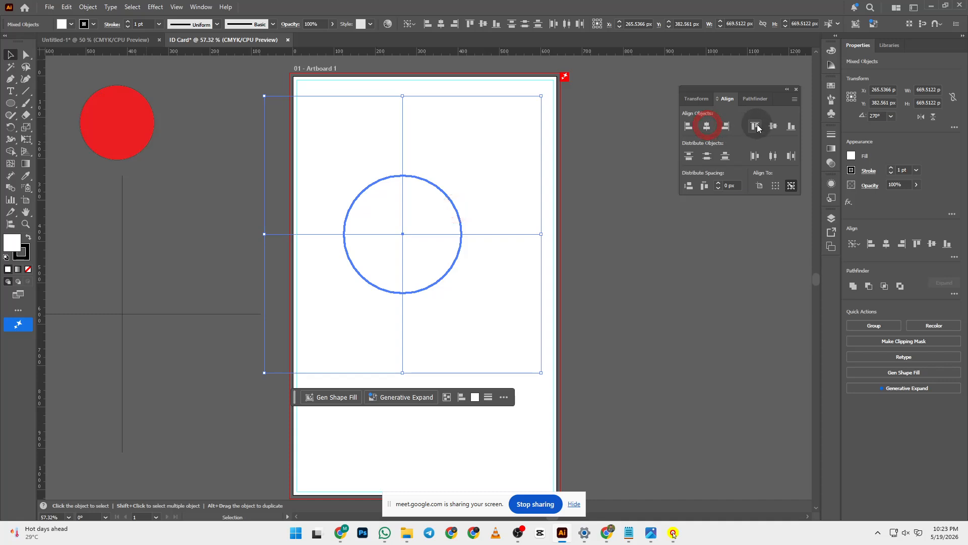
click(774, 126)
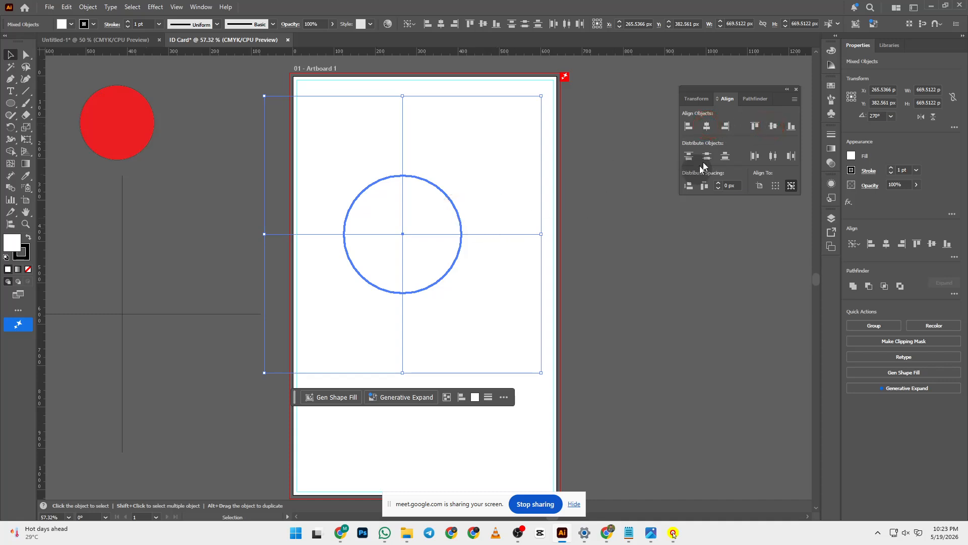
- Apply Pathfinder Divide and check that the top-left quarter is a separate piece
click(749, 98)
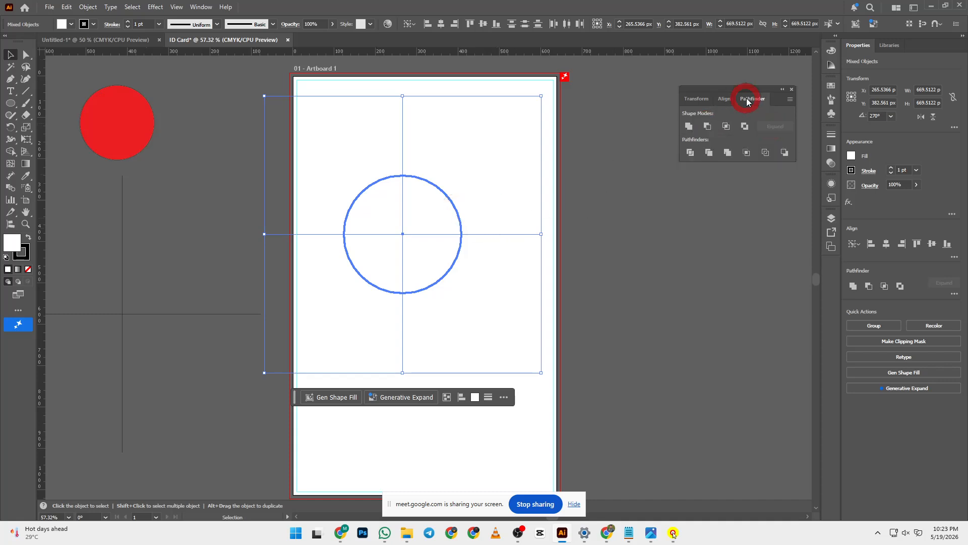
click(690, 153)
click(592, 188)
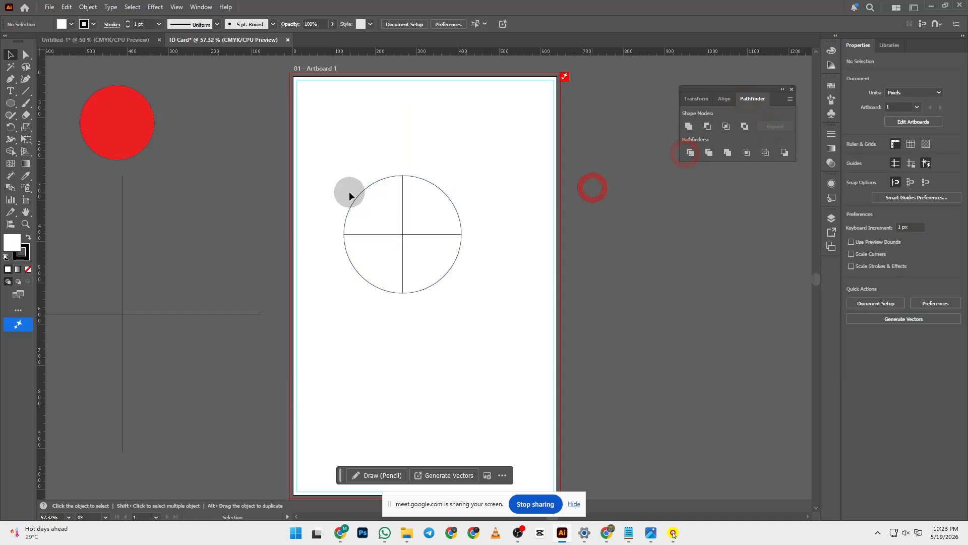
double_click(361, 192)
drag(361, 192, 331, 156)
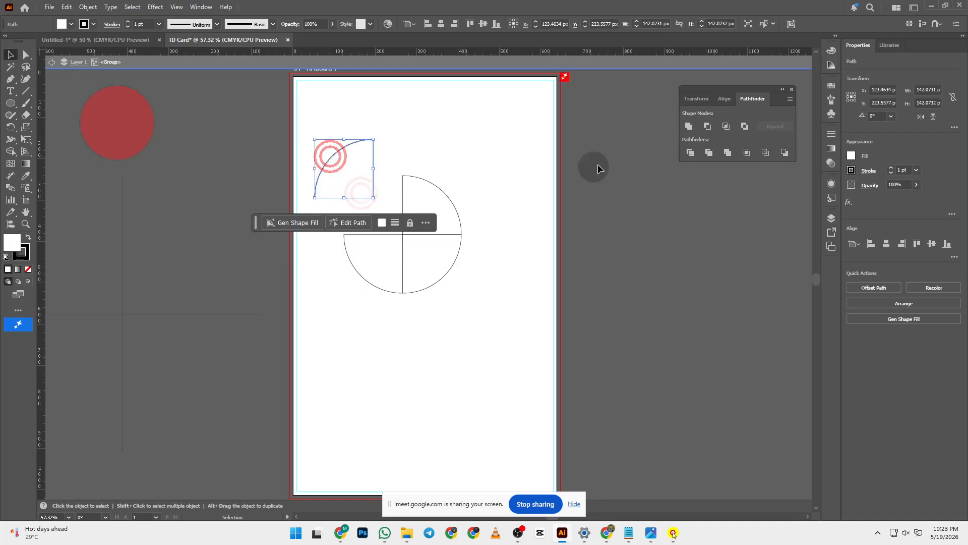
key(ctrl+z)
click(535, 189)
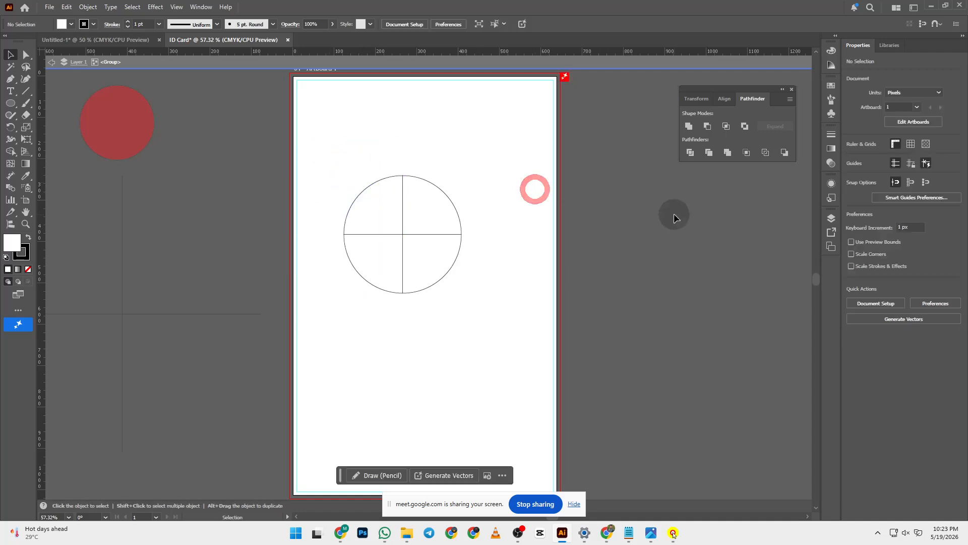
double_click(675, 213)
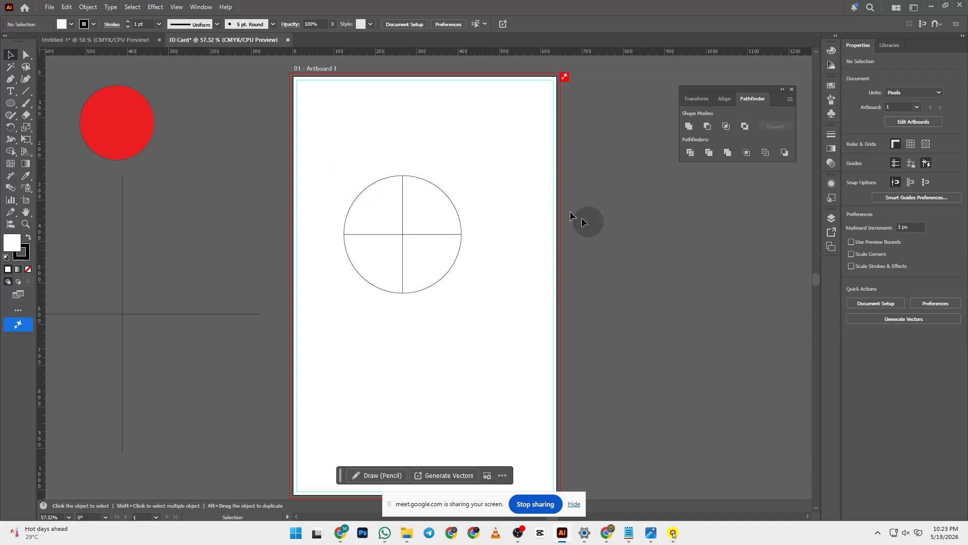
- Ungroup the divided circle and select its 142 × 142 px upper-left quarter
click(376, 190)
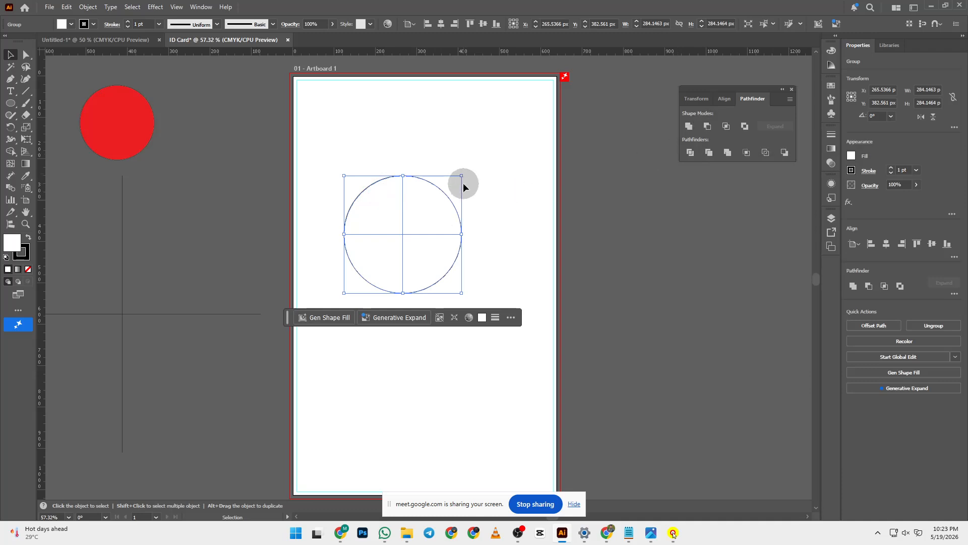
right_click(397, 200)
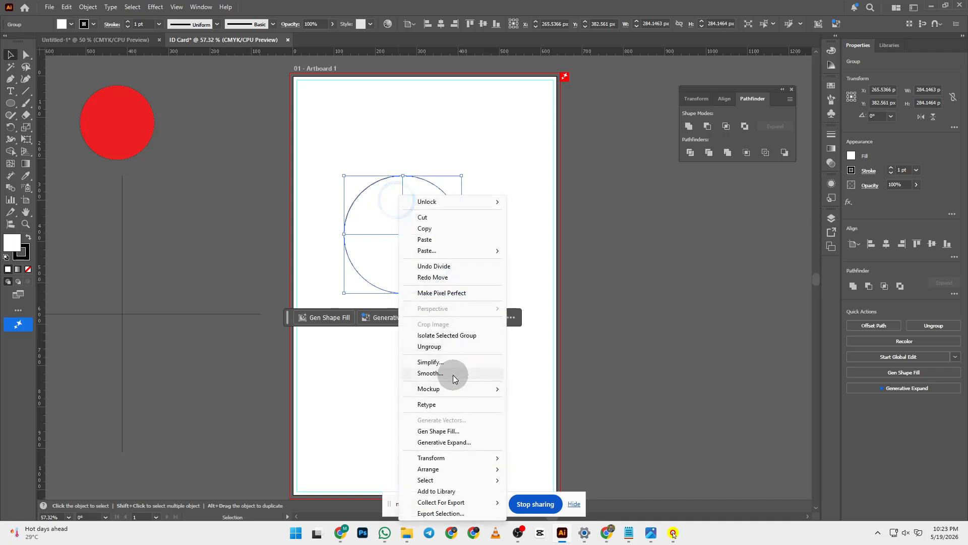
click(460, 346)
click(626, 224)
click(392, 198)
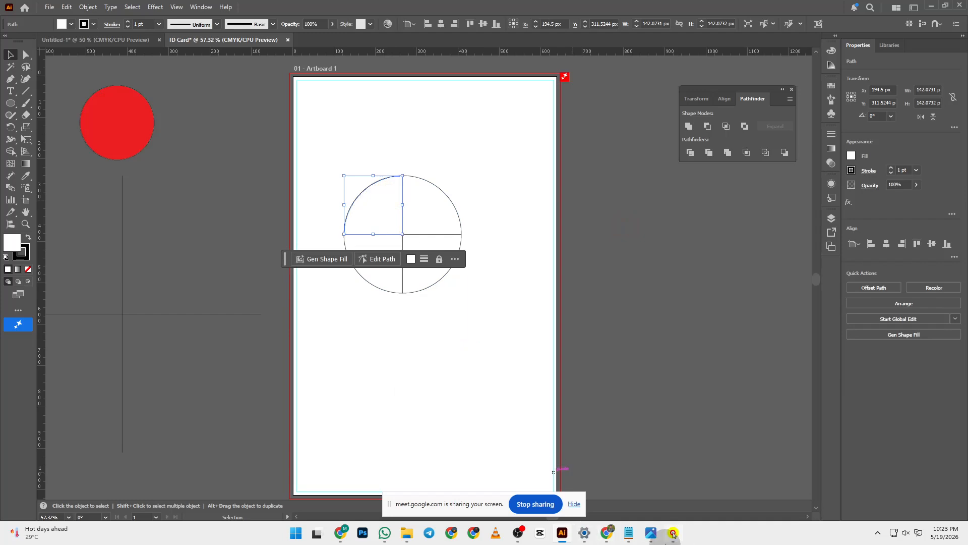
- Copy the CMYK registration-mark image from the browser's image search results
click(673, 534)
click(674, 533)
mouse_move(606, 534)
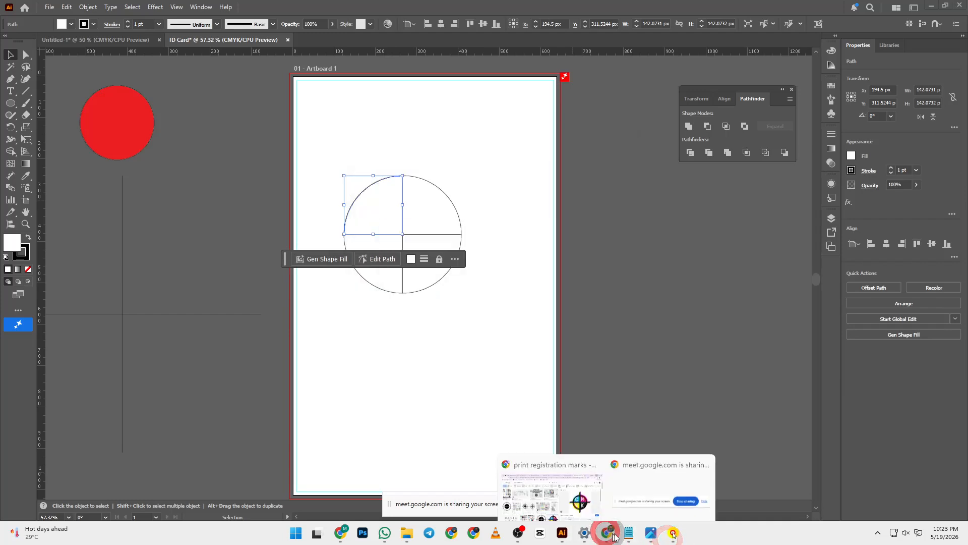
click(552, 482)
right_click(783, 224)
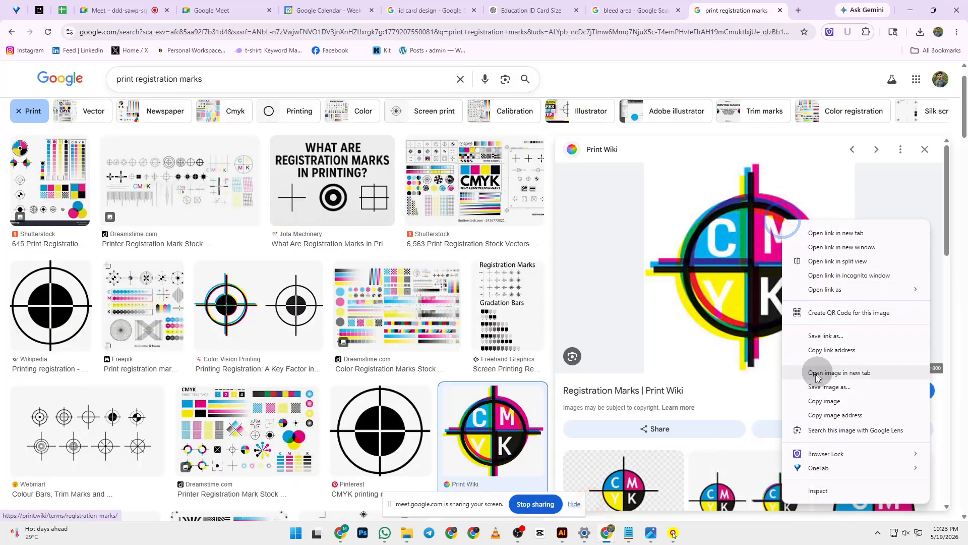
click(812, 398)
key(alt+Tab)
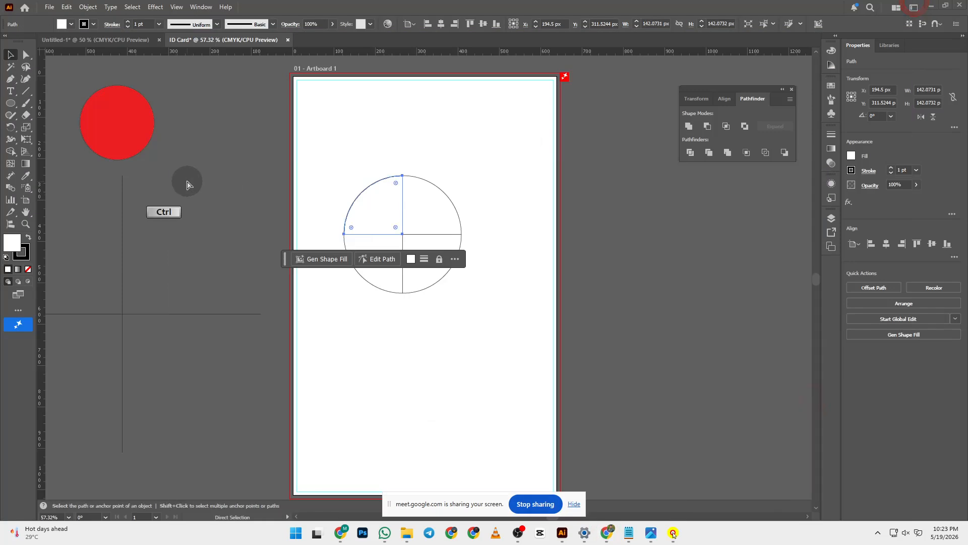
- Paste the 225 × 225 px registration-mark image left of the artboard, then reselect the upper-left quarter
click(612, 275)
scroll(568, 258, up, 3)
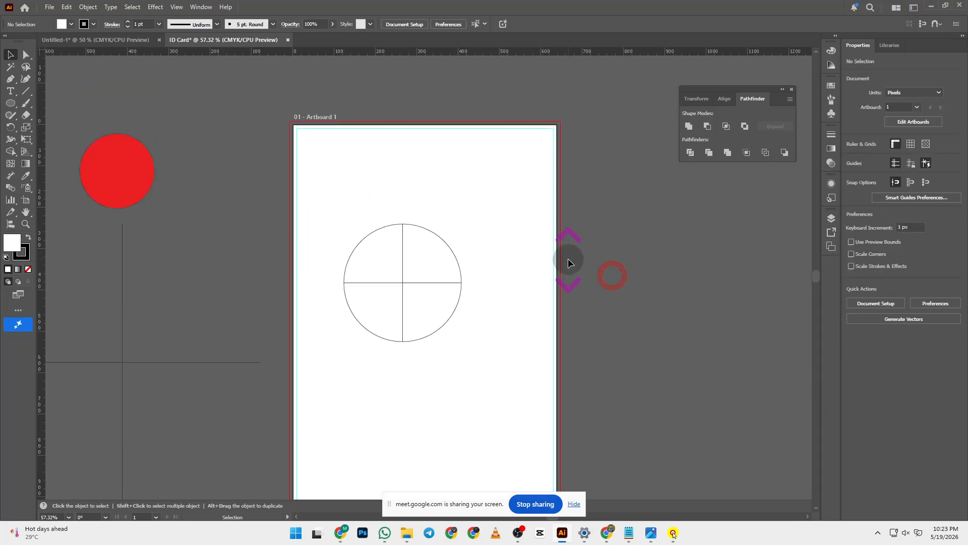
scroll(582, 251, down, 5)
scroll(586, 254, up, 3)
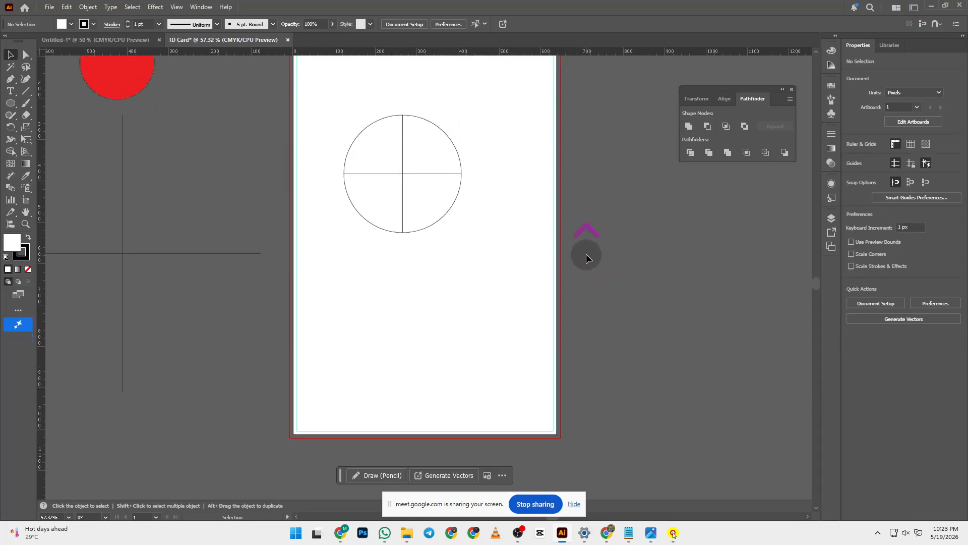
key(ctrl+v)
drag(438, 272, 225, 210)
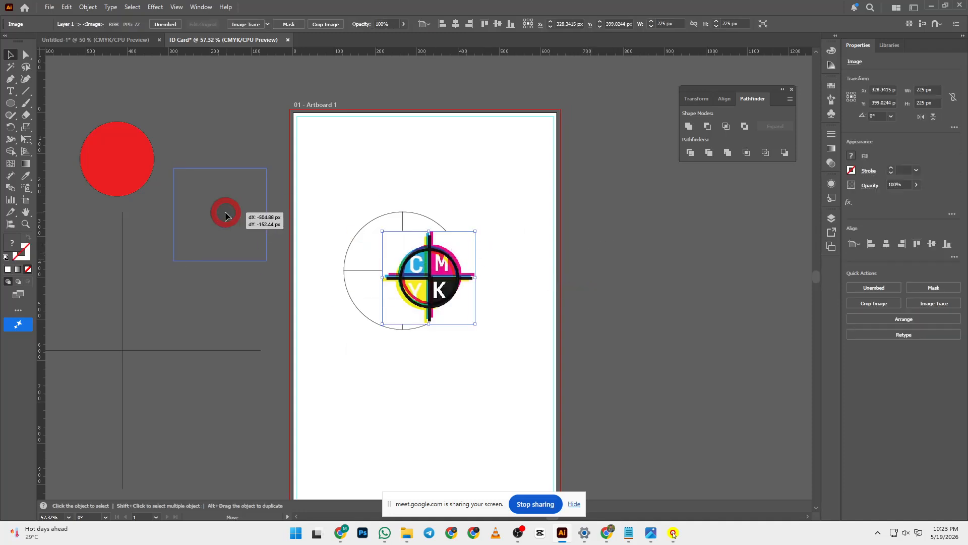
click(207, 104)
click(382, 246)
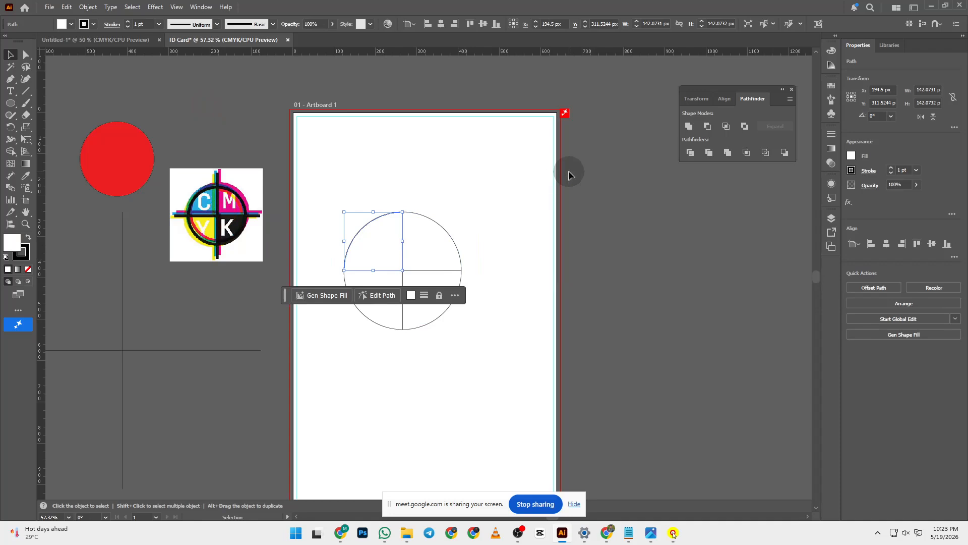
- Show the Color panel from the Window menu and open its colour-mode flyout
click(201, 7)
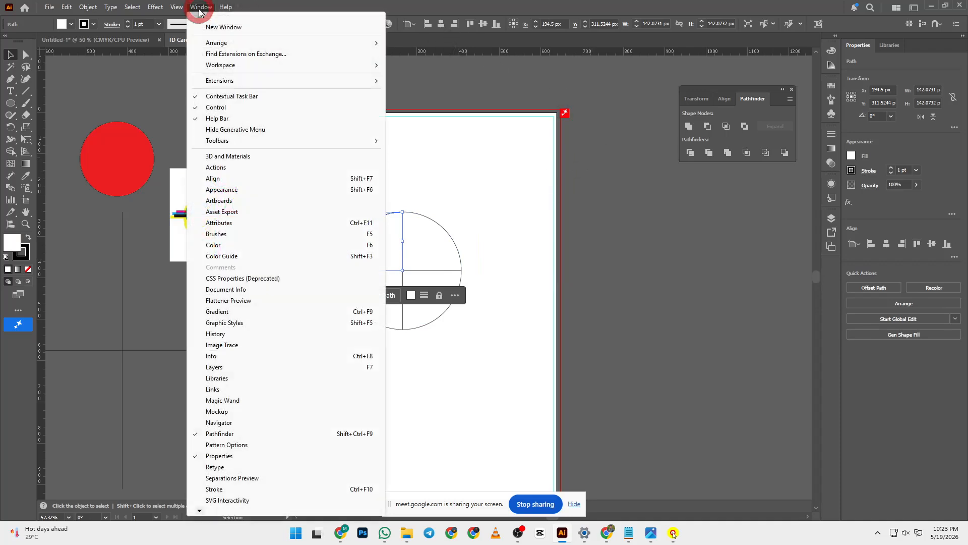
click(246, 245)
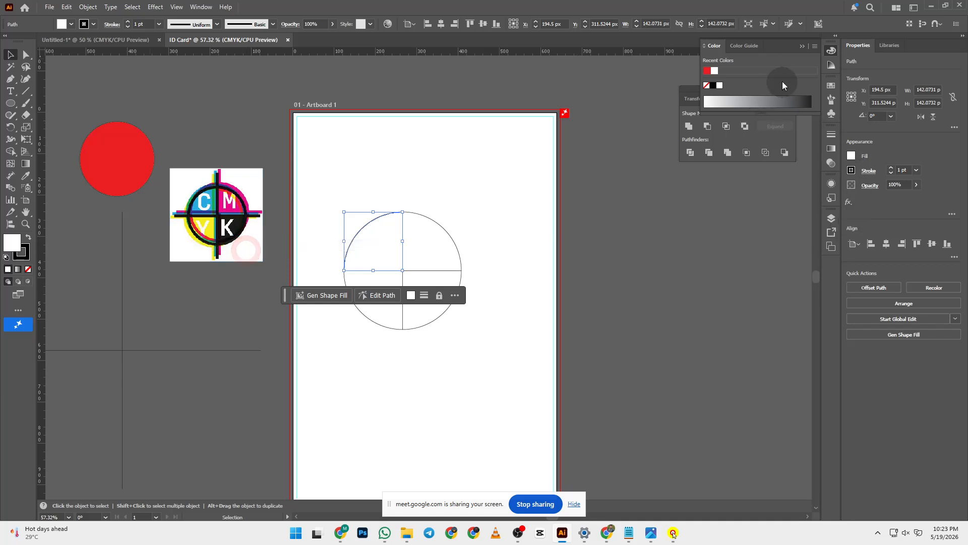
click(201, 7)
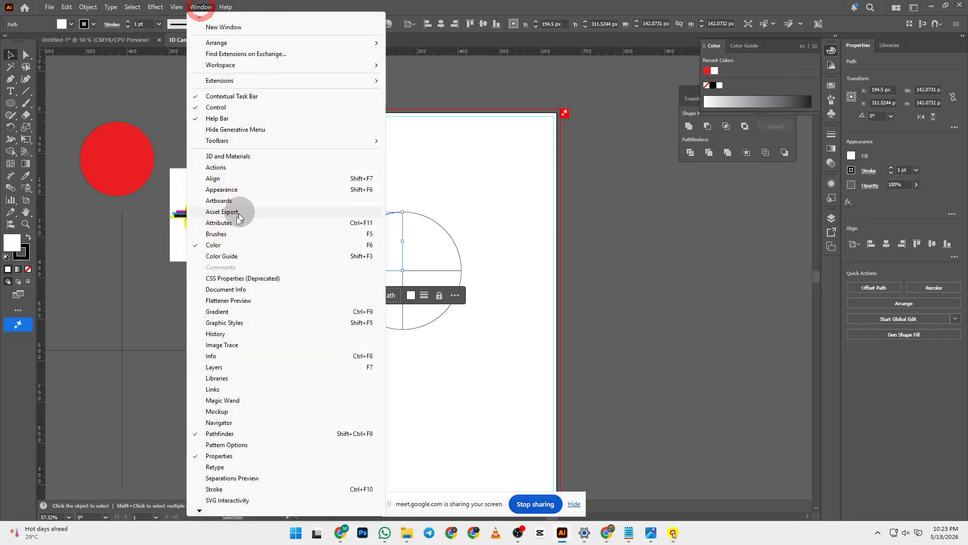
click(231, 244)
click(815, 266)
scroll(566, 347, down, 5)
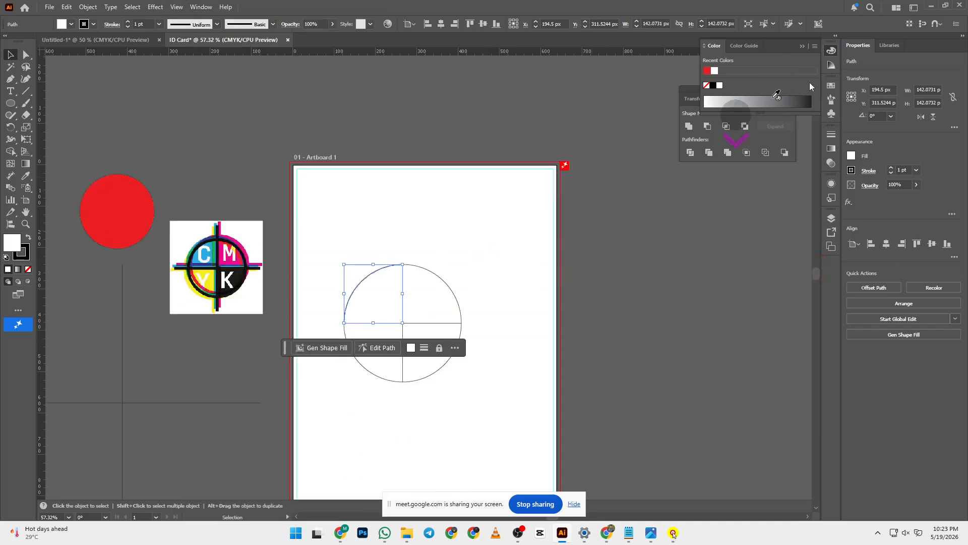
click(816, 46)
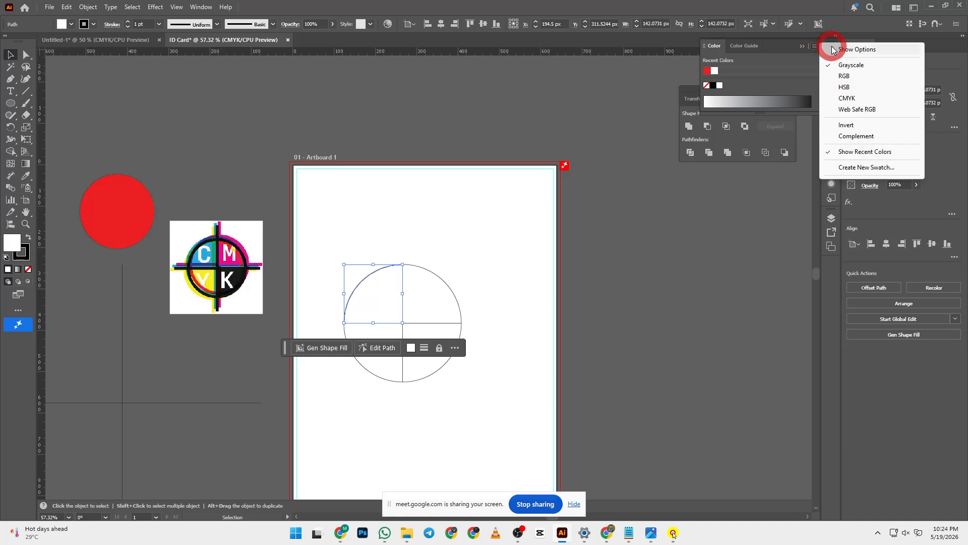
- Switch the Color panel to CMYK and fill the upper-left quarter with 100% cyan
click(833, 49)
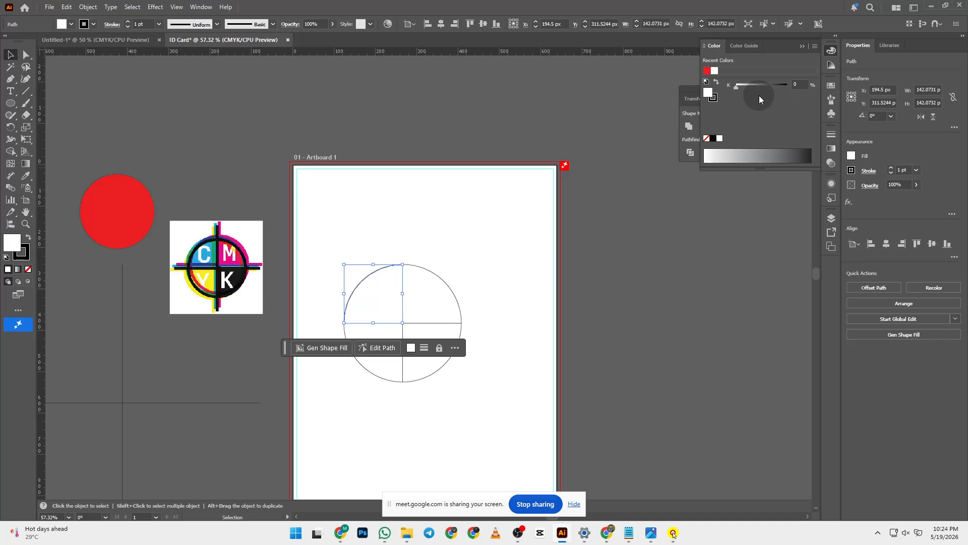
click(818, 48)
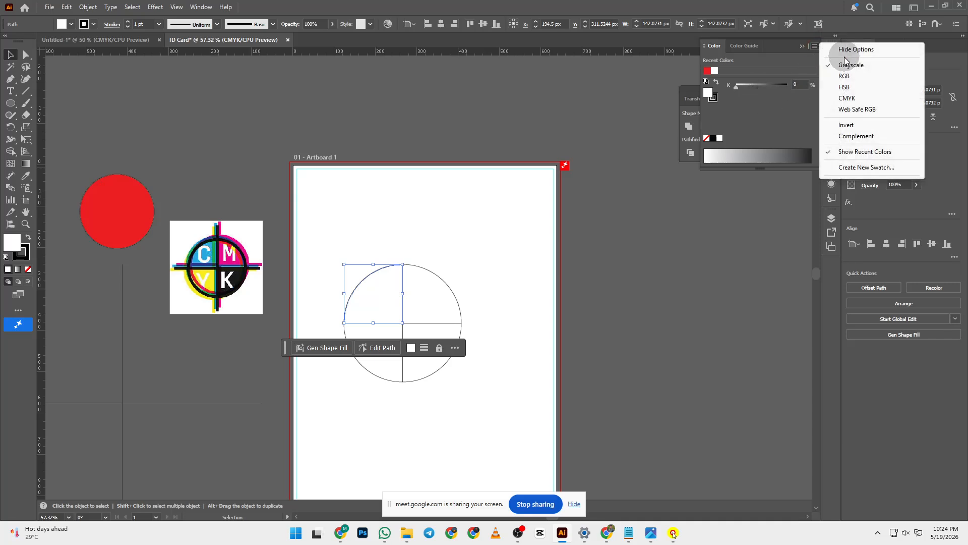
click(856, 99)
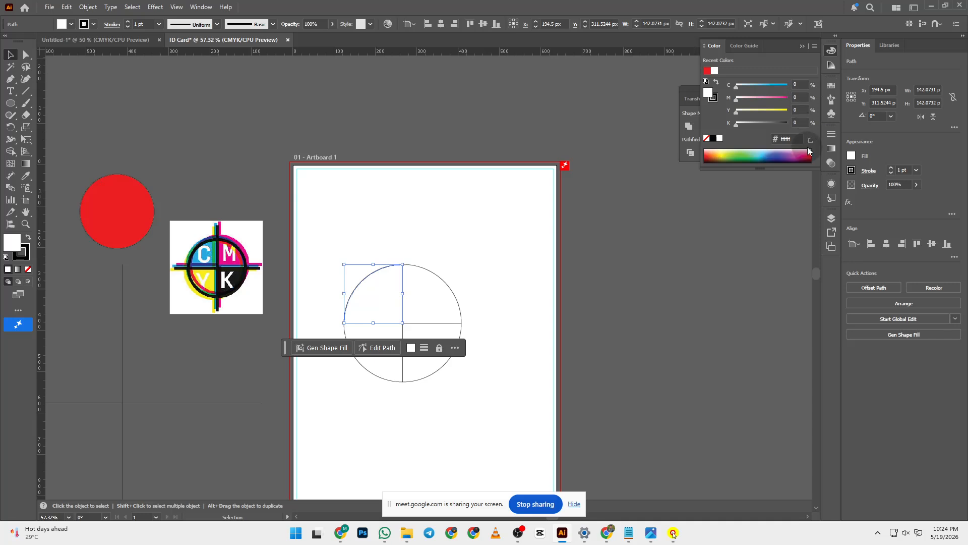
click(801, 85)
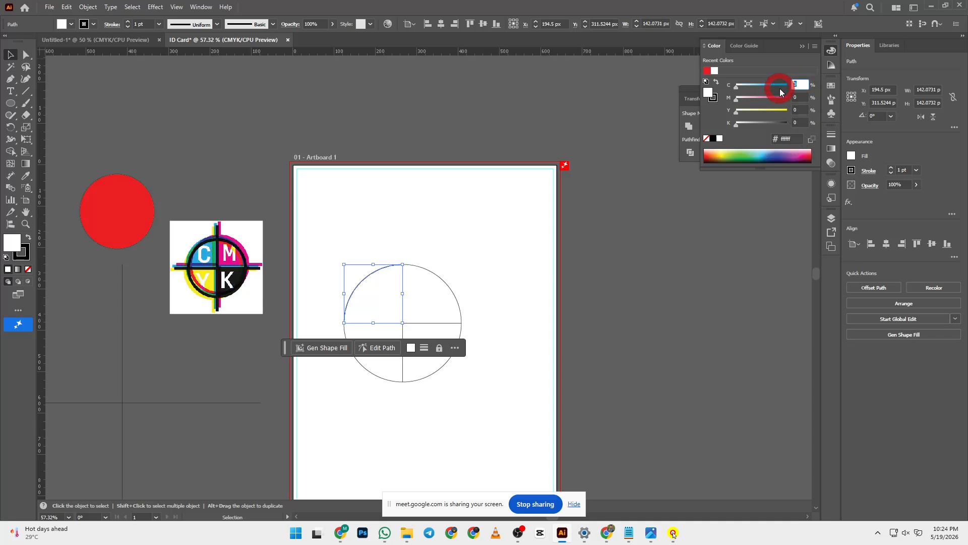
text(00)
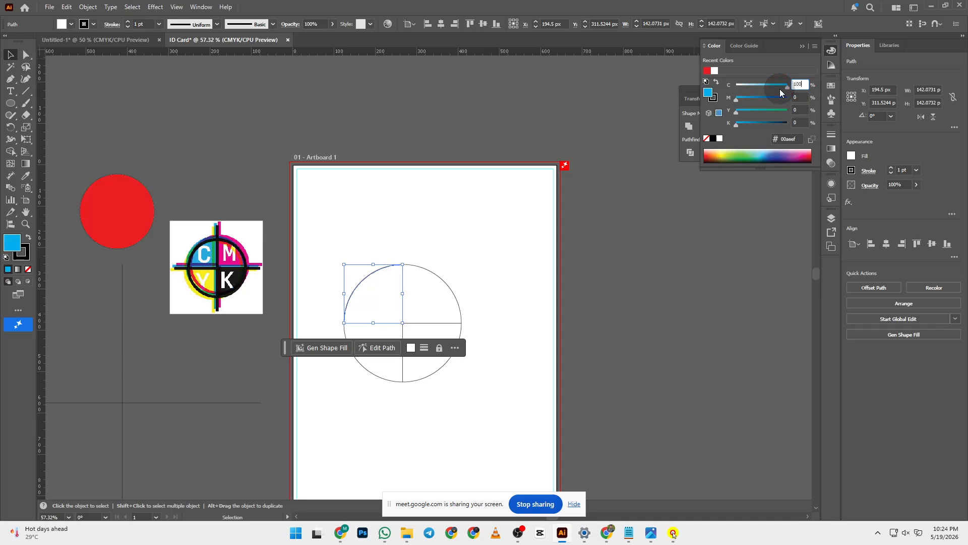
key(Return)
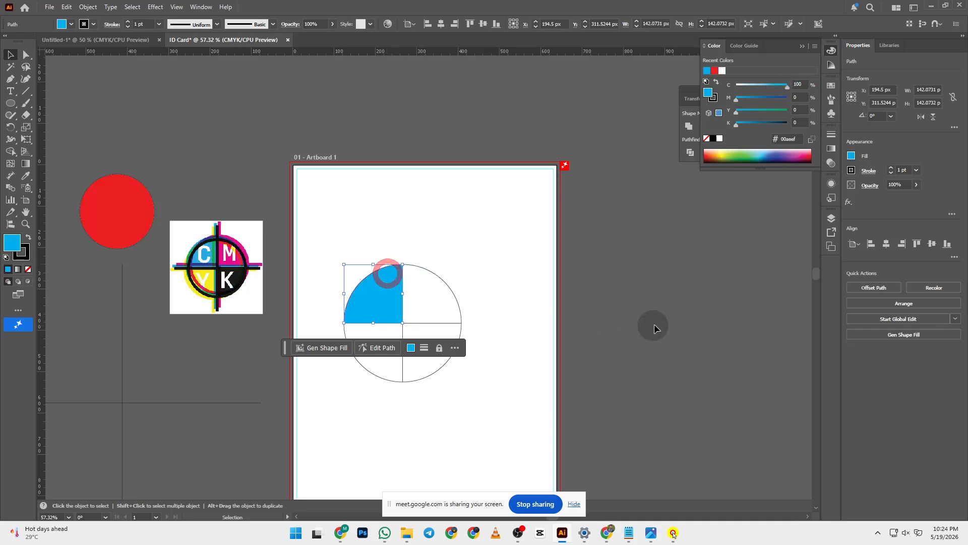
click(703, 323)
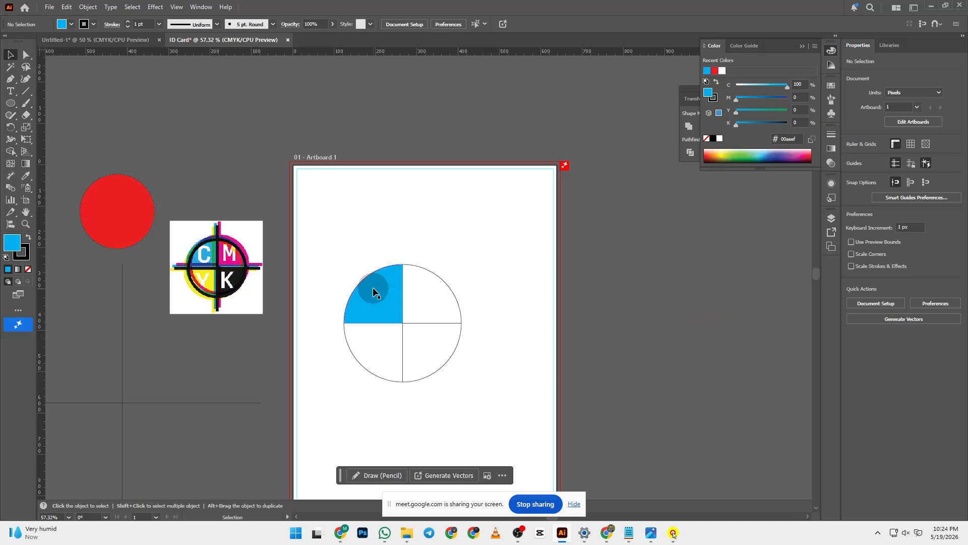
- Switch the Color panel to CMYK and fill the upper-right quarter with M 100
click(420, 294)
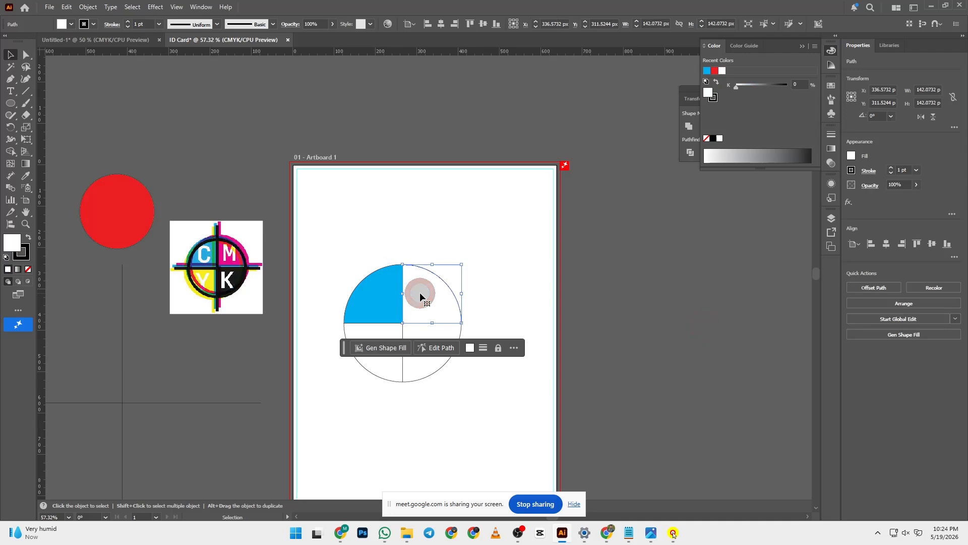
drag(534, 248, 415, 253)
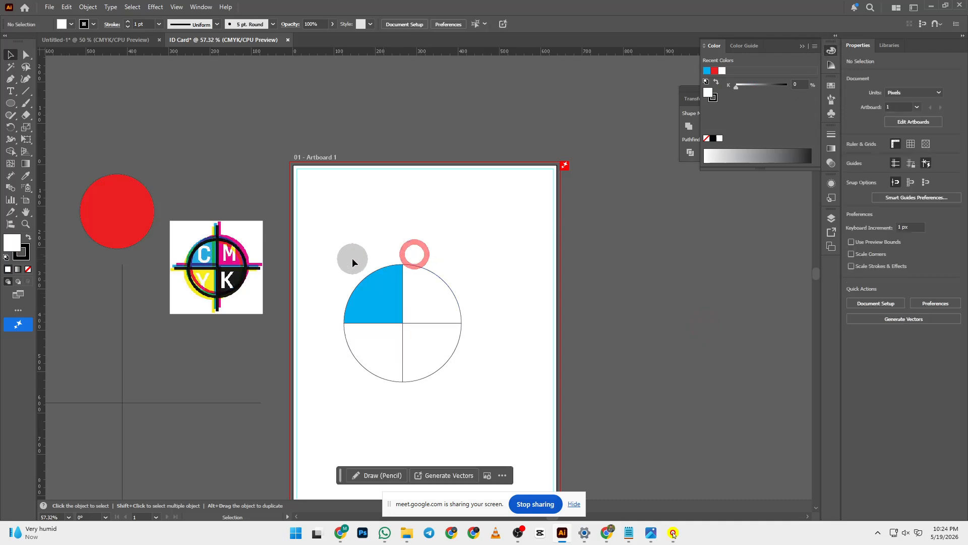
drag(352, 258, 507, 431)
click(814, 46)
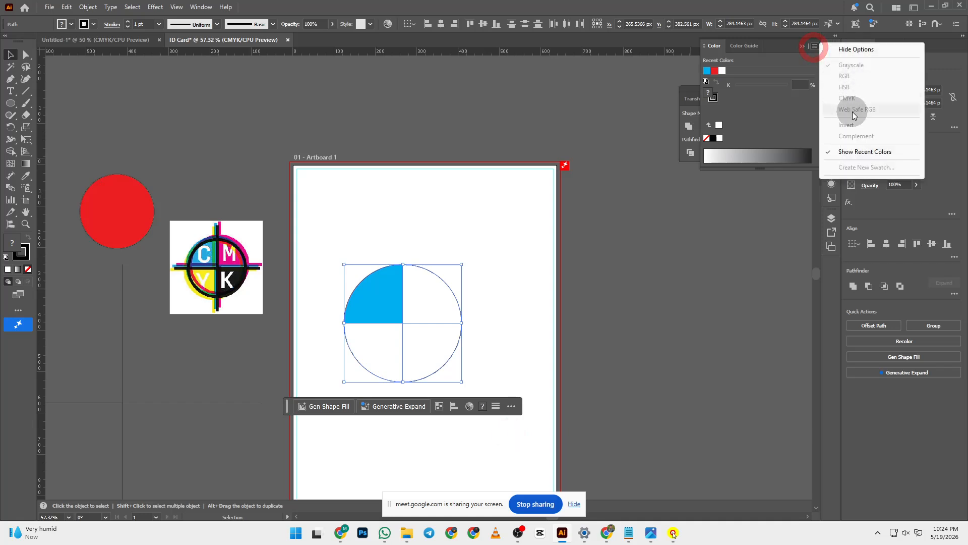
click(688, 284)
click(456, 300)
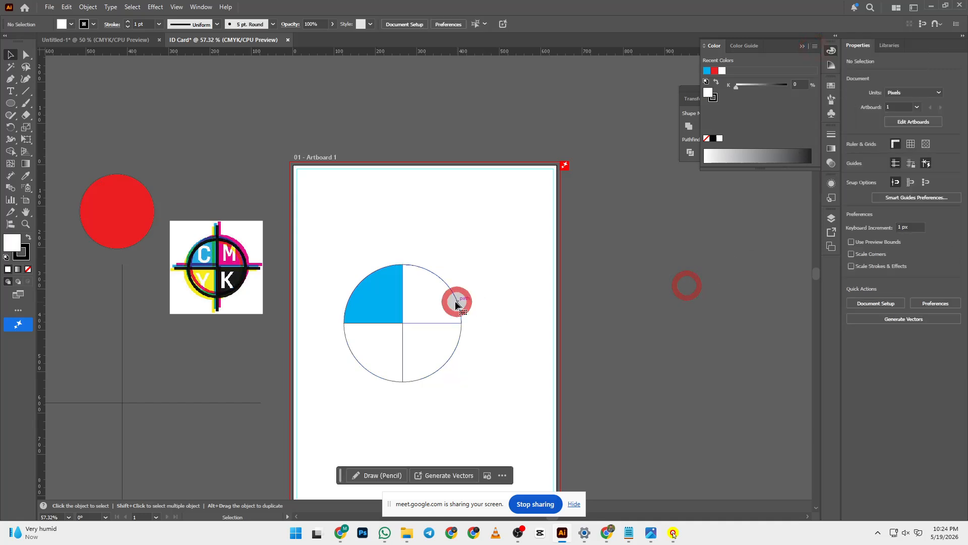
click(815, 47)
click(843, 98)
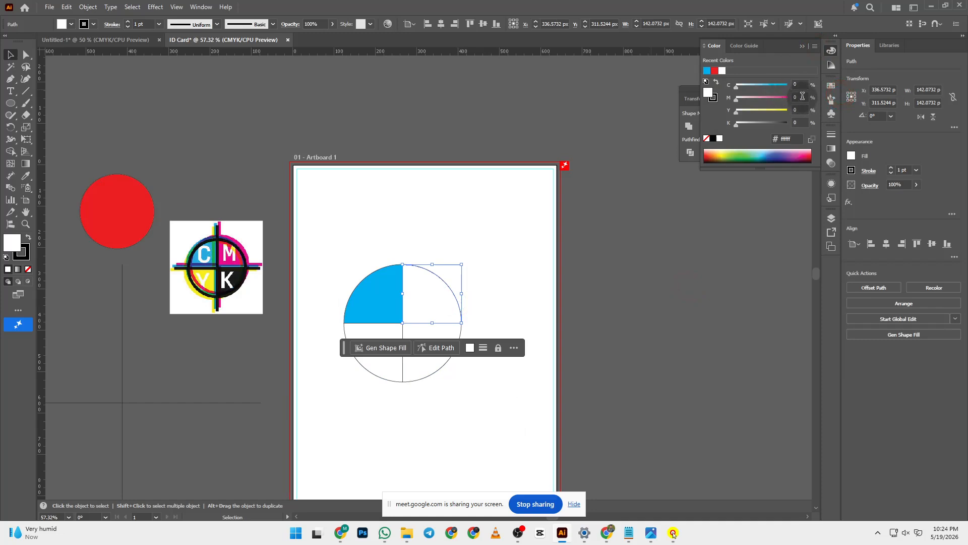
click(792, 98)
text(100)
key(Return)
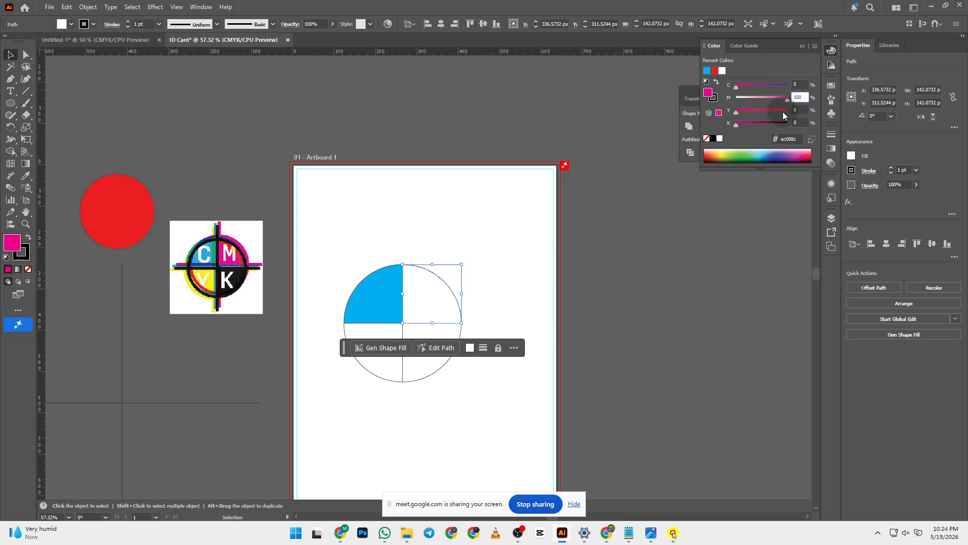
- Select the circle's lower-left quarter and open the Color panel's mode options
click(378, 409)
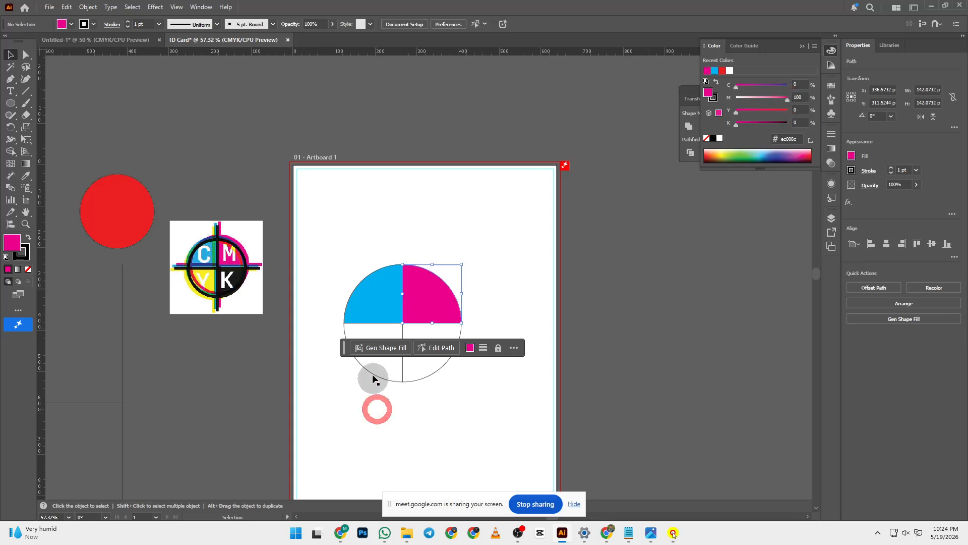
click(372, 369)
click(815, 46)
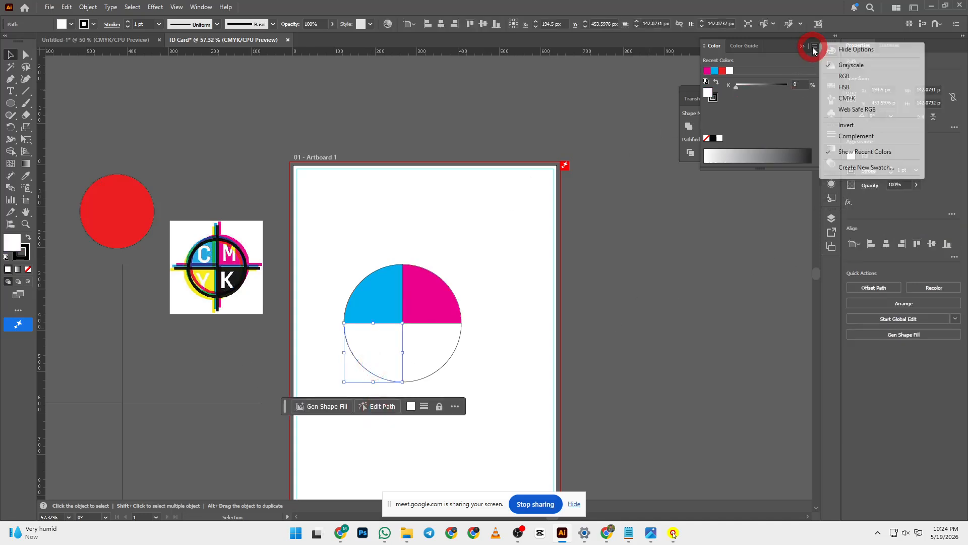
- Set the lower-left quarter's yellow value to 100 with CMYK sliders
click(843, 98)
click(790, 112)
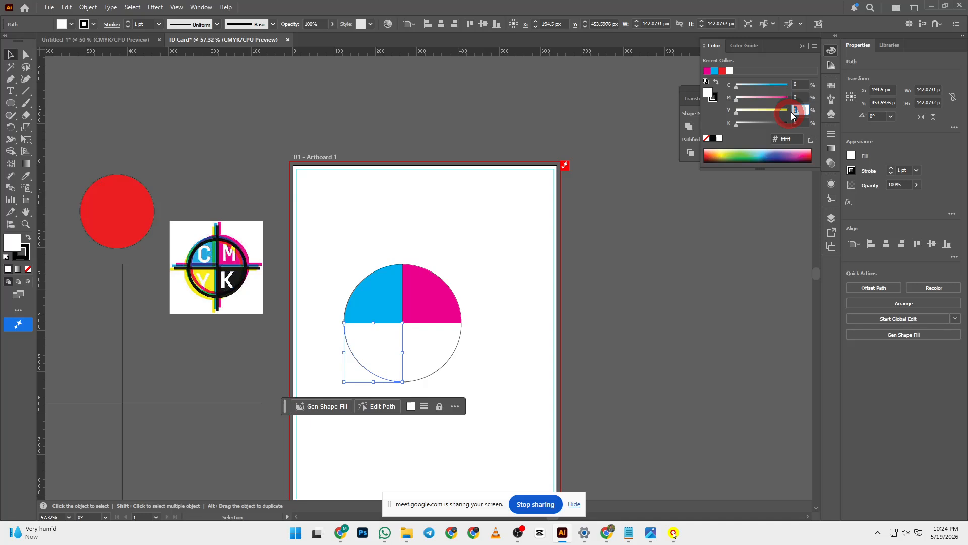
text(100)
key(Return)
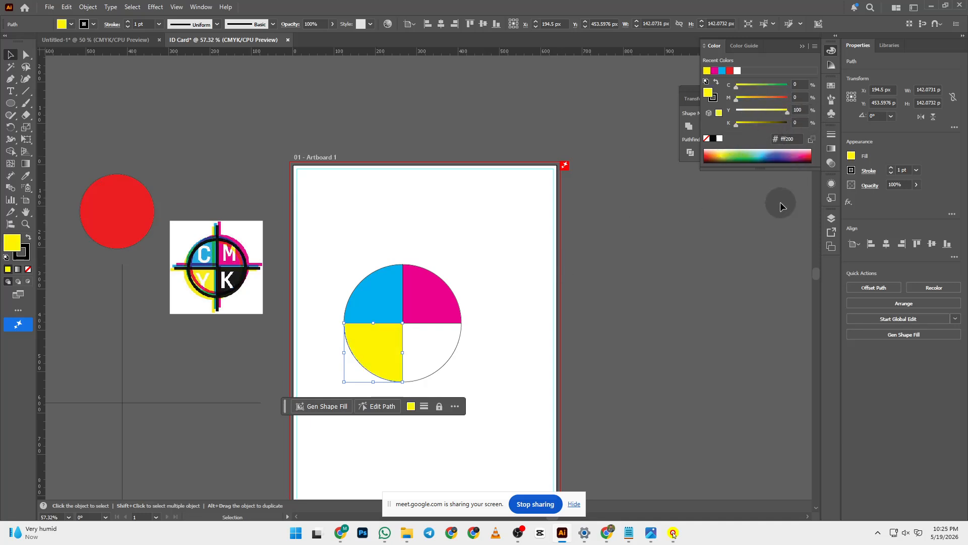
click(593, 275)
click(383, 353)
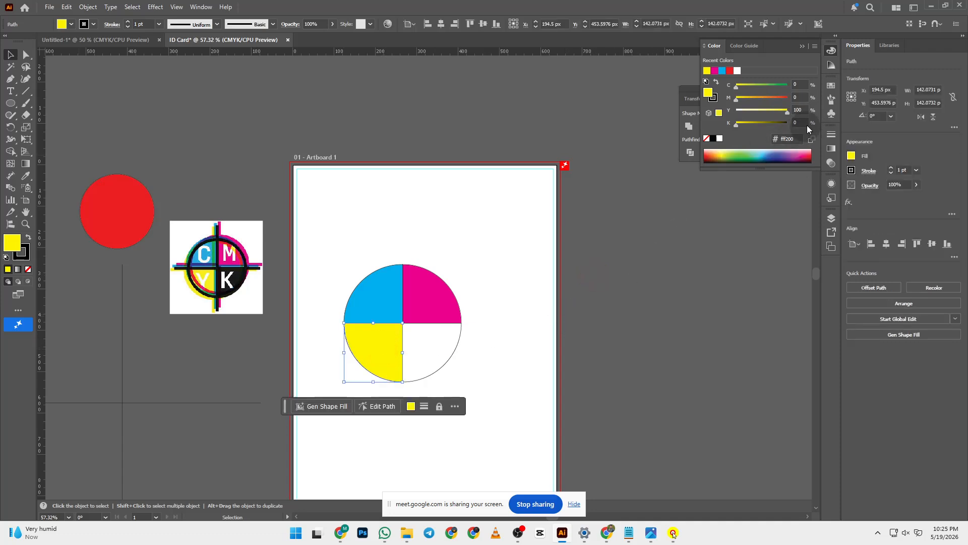
drag(801, 111, 764, 115)
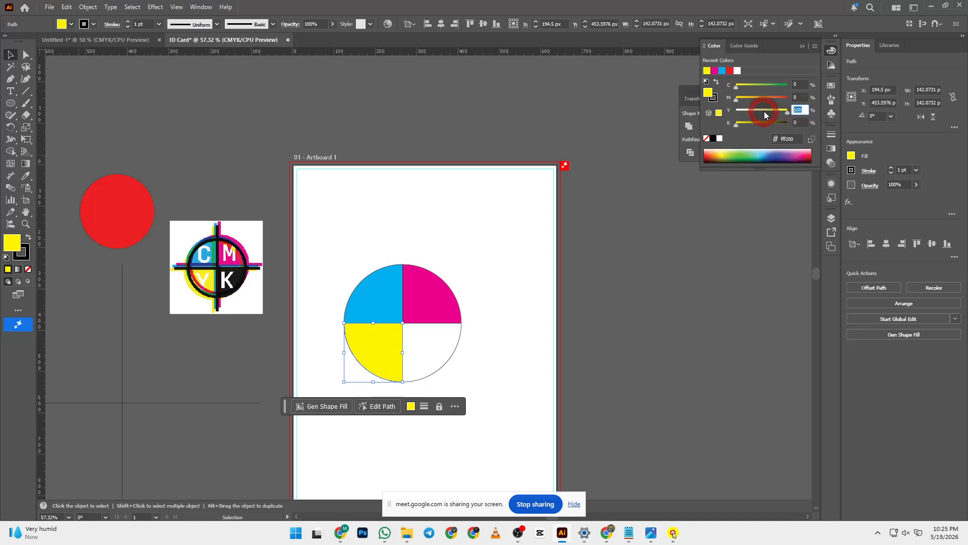
text(100)
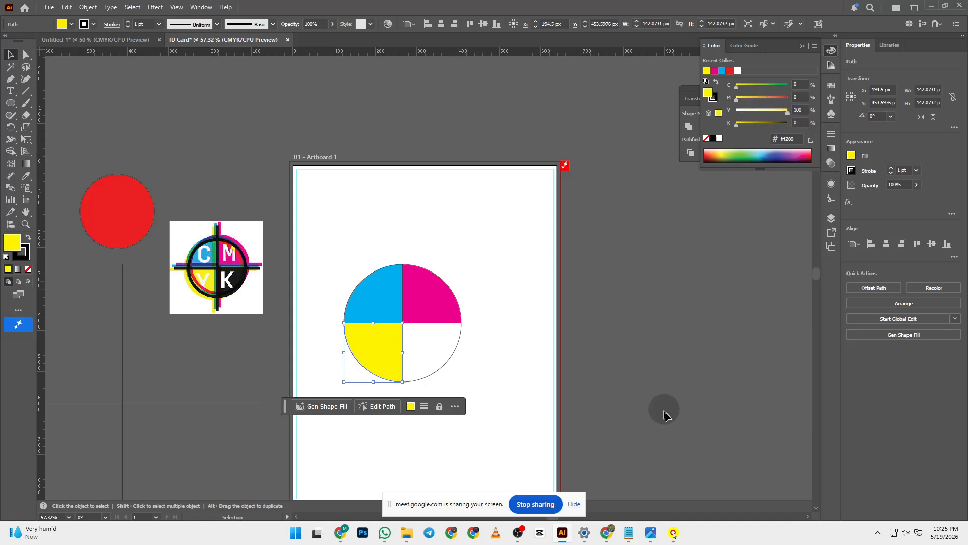
- Undo a stray change and reapply 100% yellow to the lower-left quarter
click(665, 412)
click(365, 351)
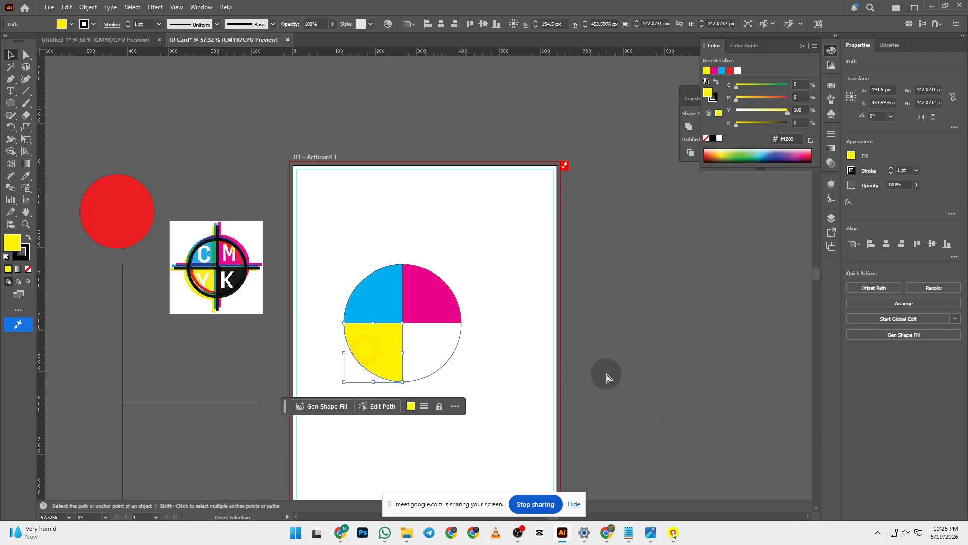
click(677, 394)
key(ctrl+z)
click(503, 354)
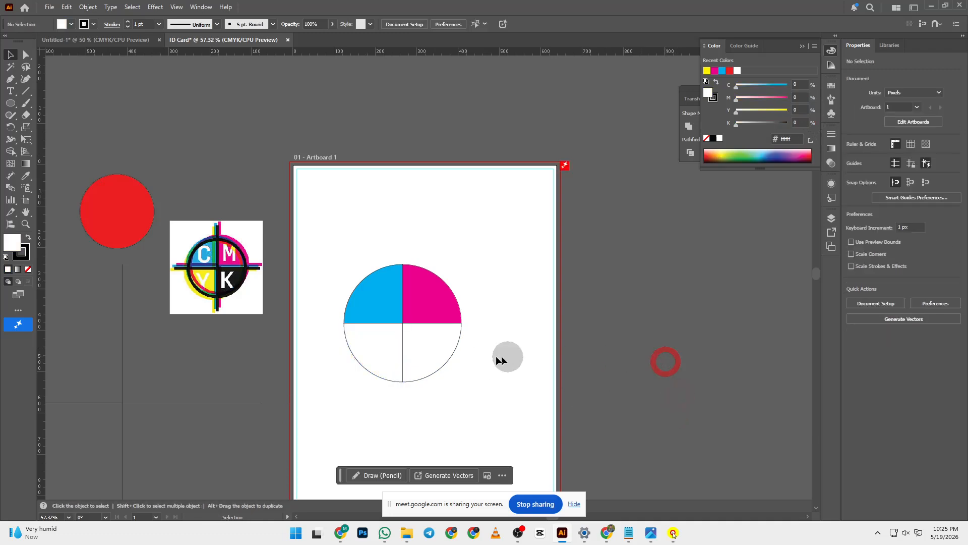
click(381, 345)
click(800, 110)
text(100)
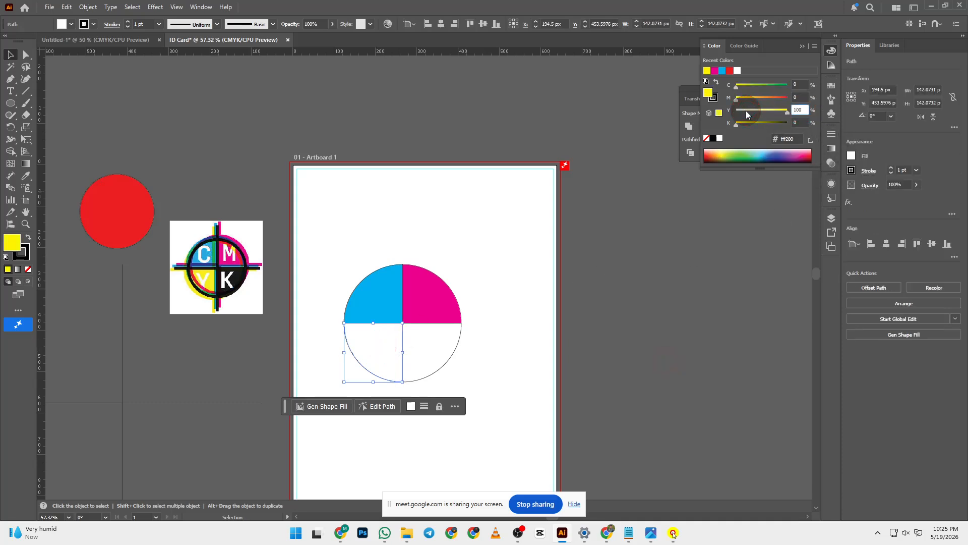
key(Return)
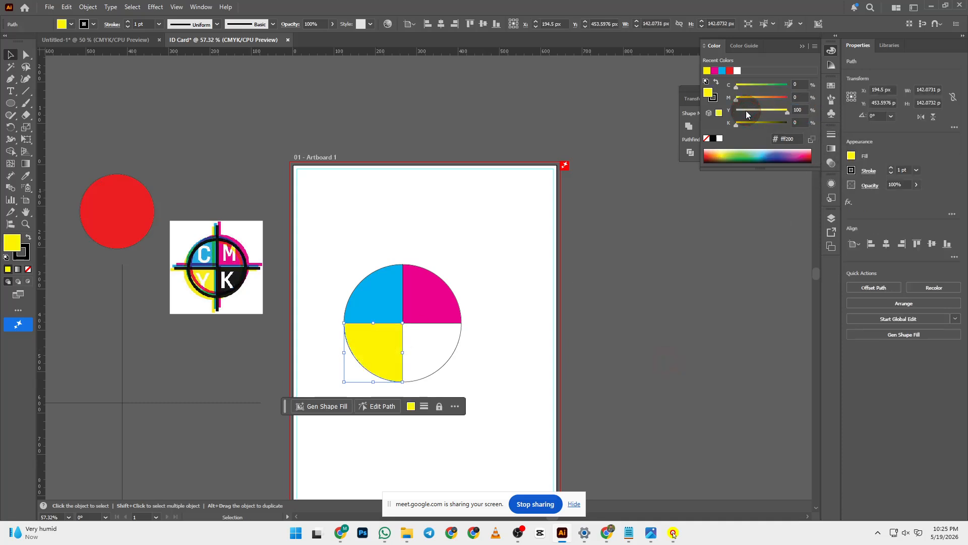
- Fill the lower-right quarter with 100% black (K 100) in CMYK mode
click(430, 349)
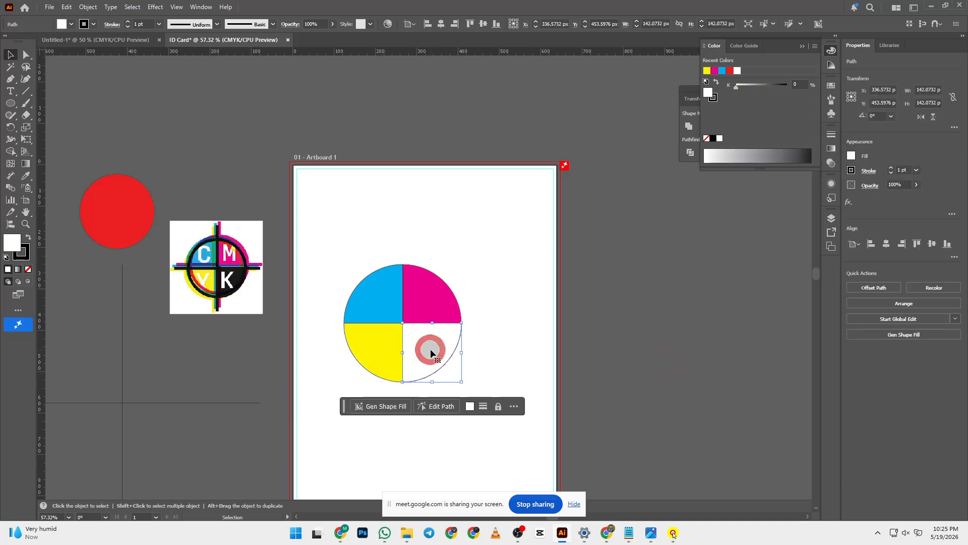
click(815, 46)
click(869, 99)
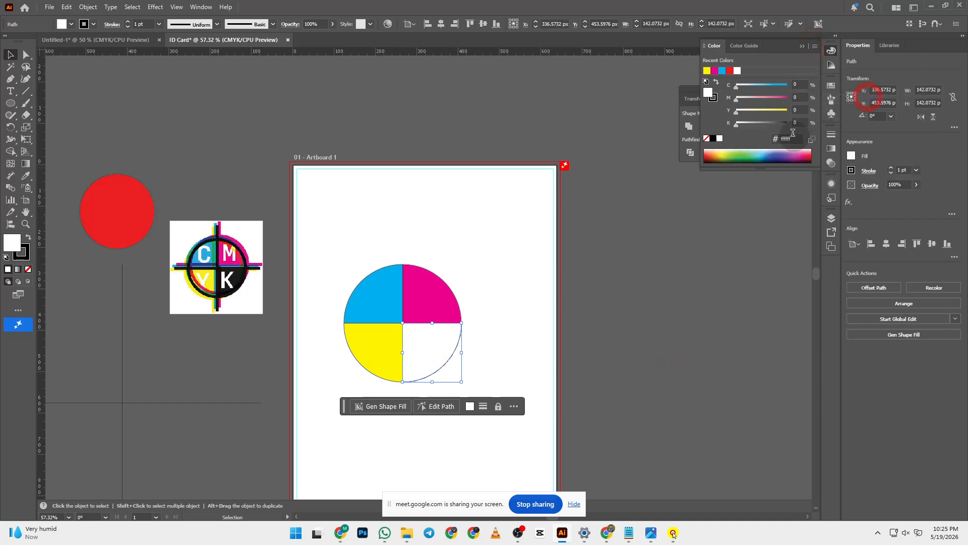
click(796, 123)
text(100)
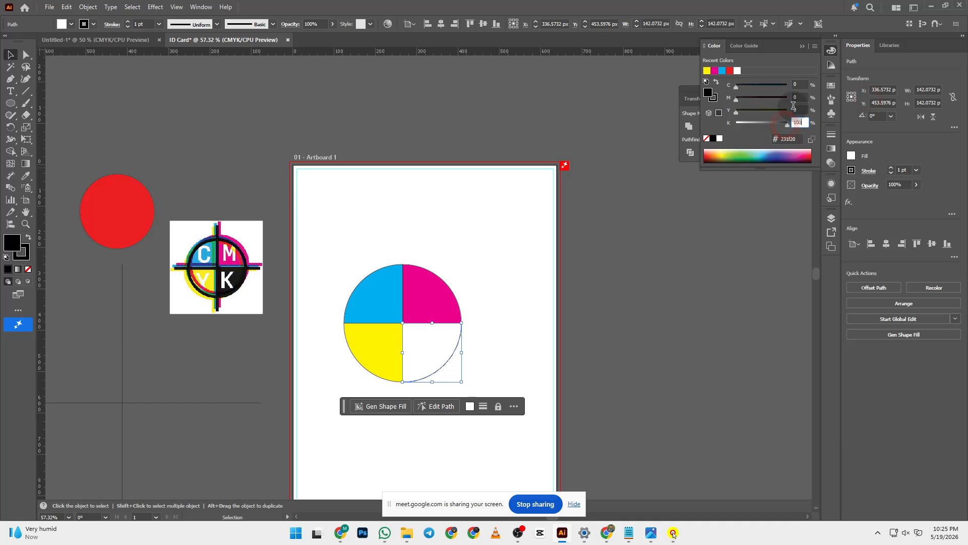
key(Return)
click(705, 325)
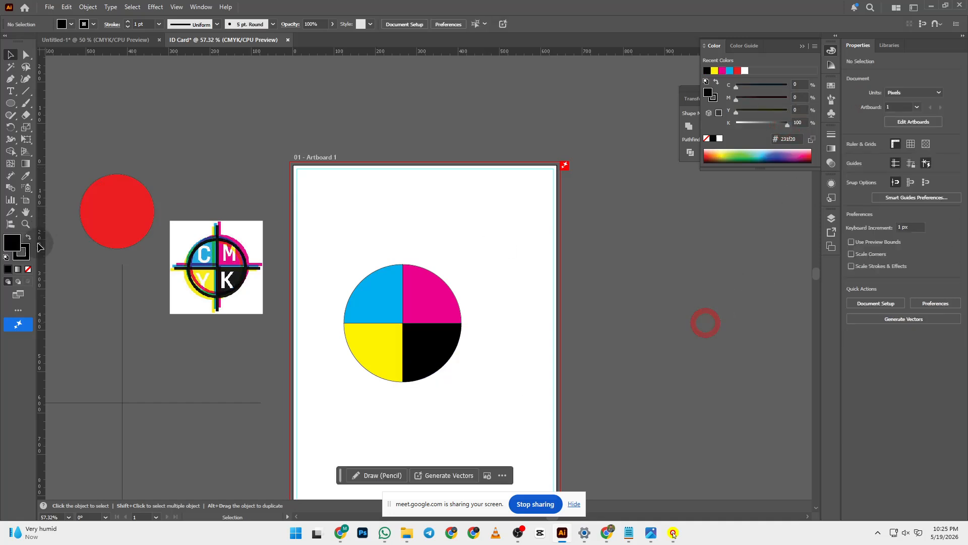
- Place a text object above the artboard and scale it up proportionally
click(10, 92)
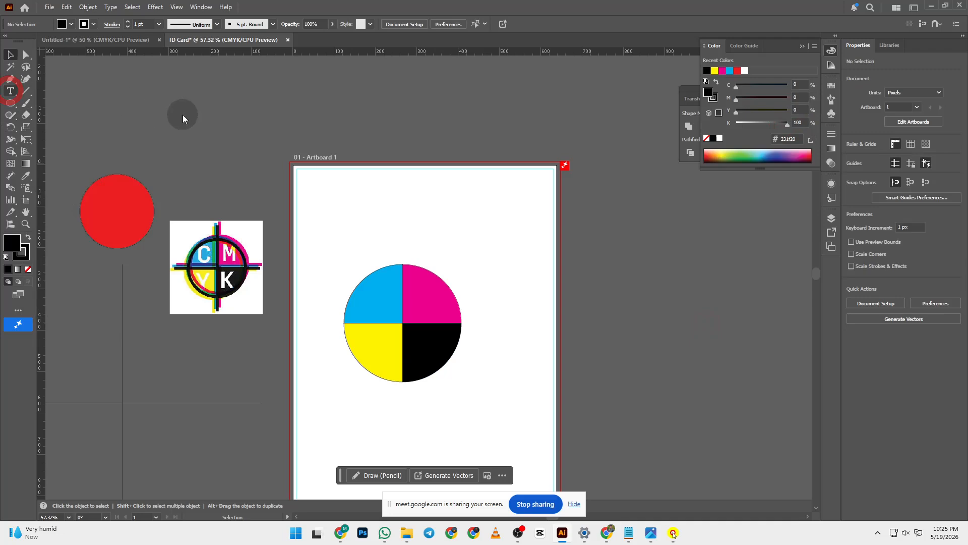
scroll(187, 131, up, 3)
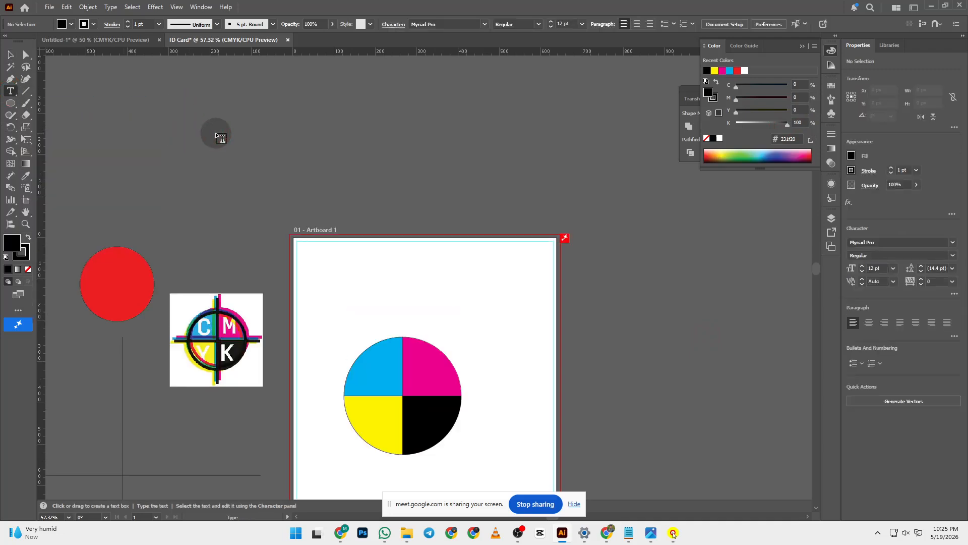
click(218, 133)
click(10, 54)
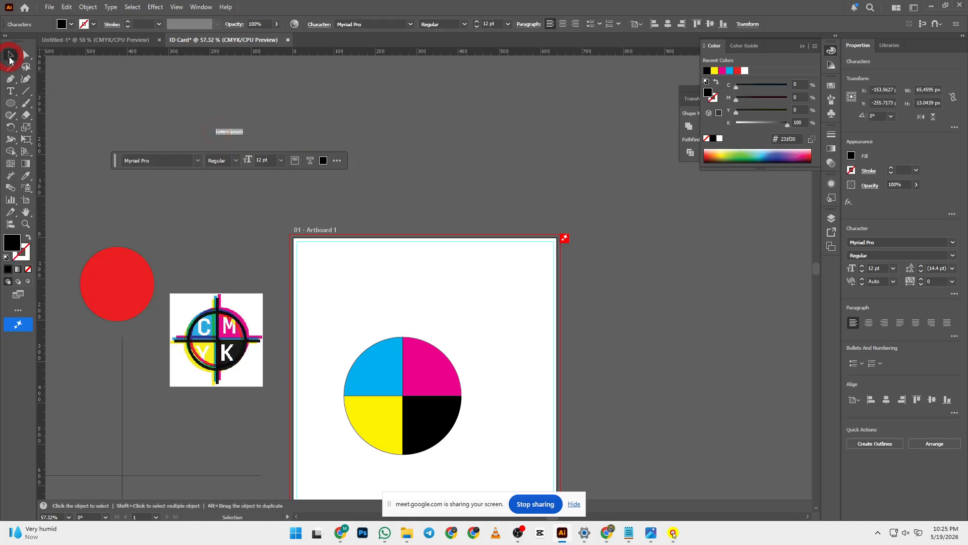
click(265, 132)
click(10, 91)
click(256, 157)
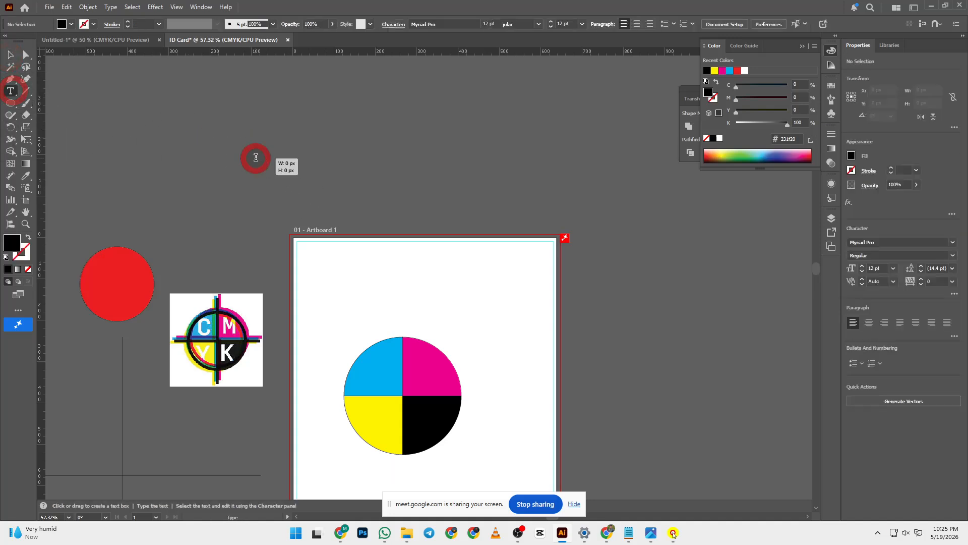
click(10, 54)
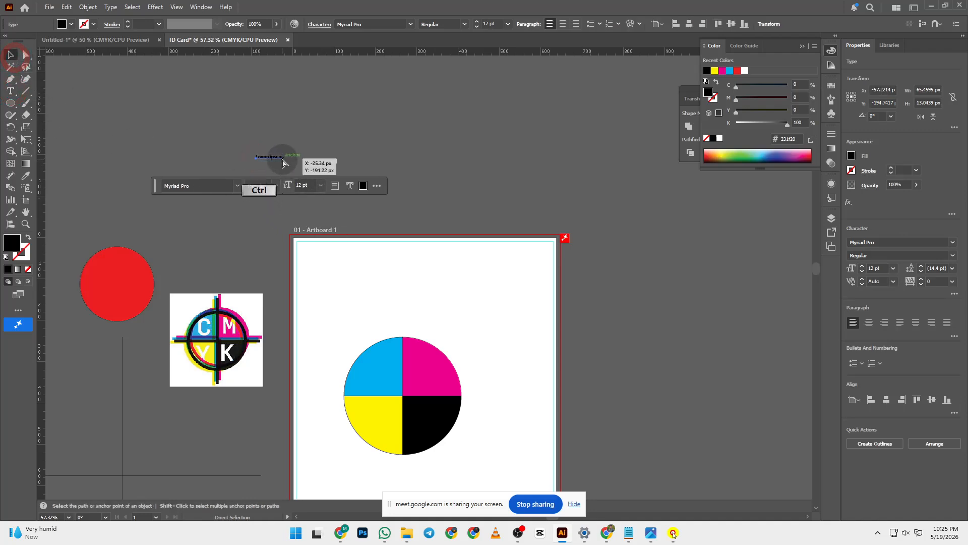
drag(284, 161, 413, 189)
- Replace the placeholder wording with 'C M Y K' and convert it to outlines
double_click(347, 176)
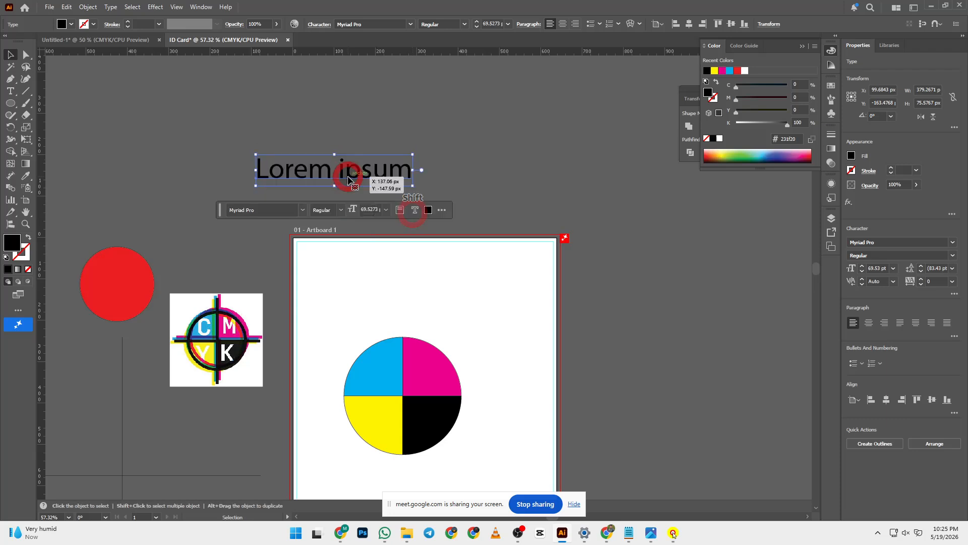
key(ctrl+a)
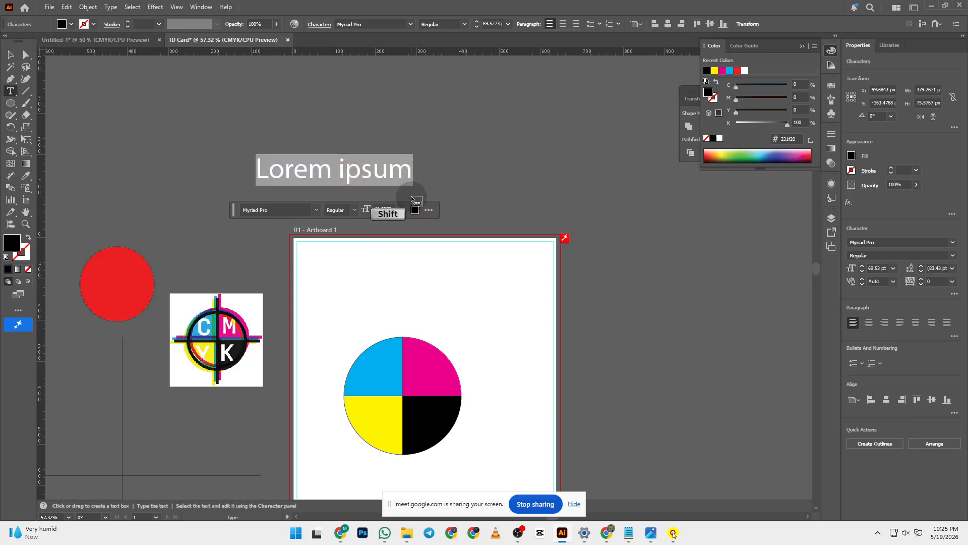
text(C M)
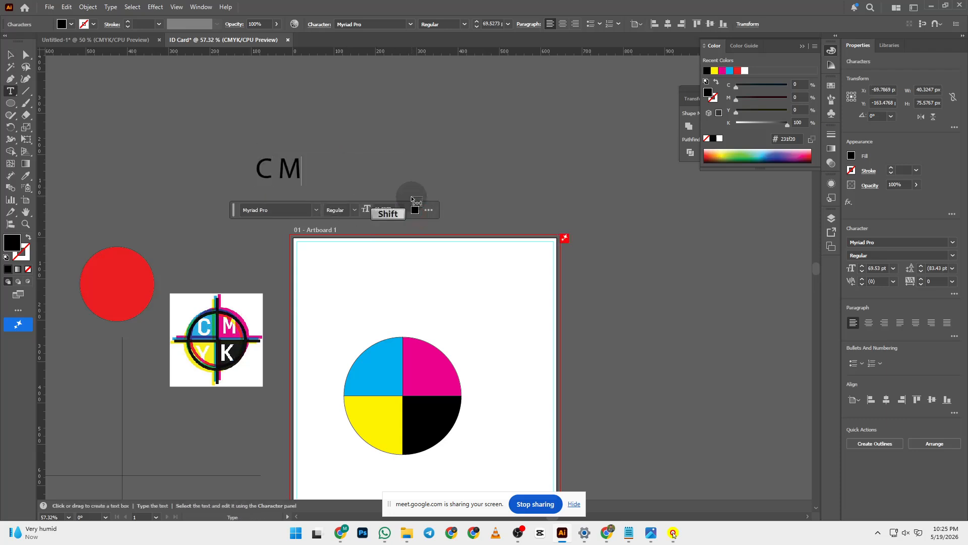
text( Y K)
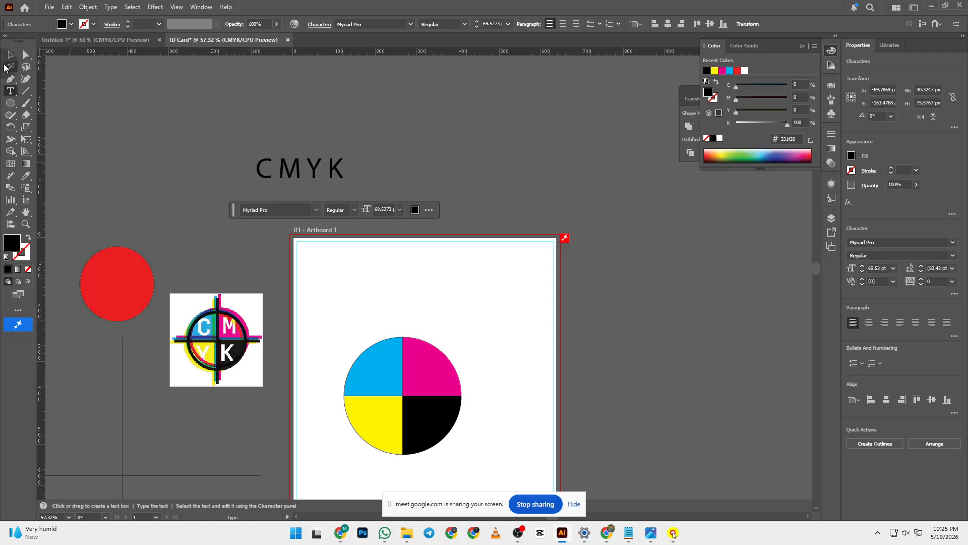
click(11, 54)
click(130, 94)
click(331, 177)
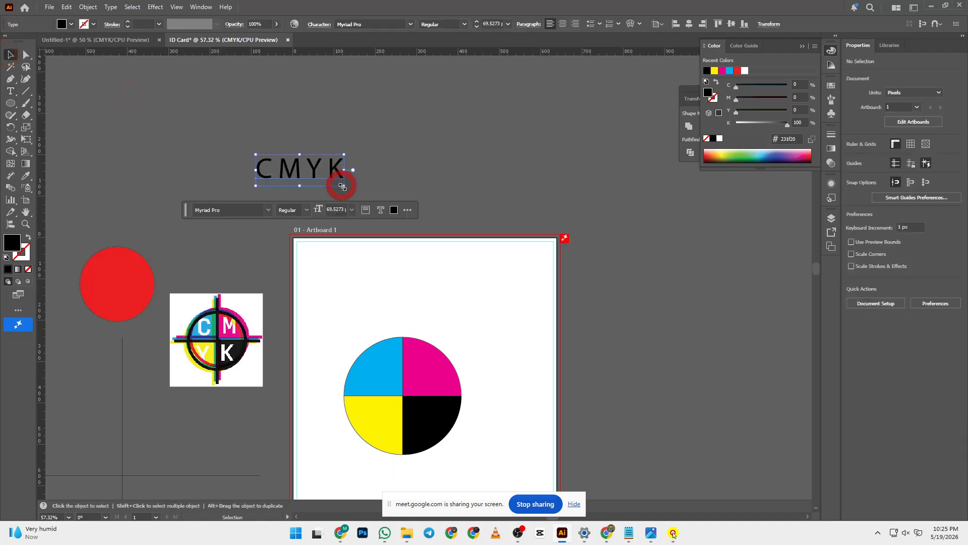
key(ctrl+shift+o)
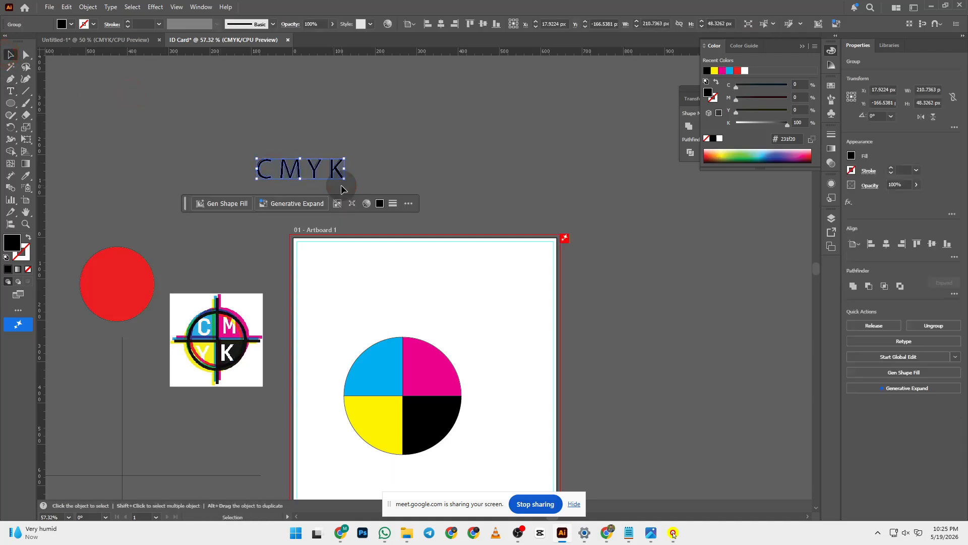
click(477, 123)
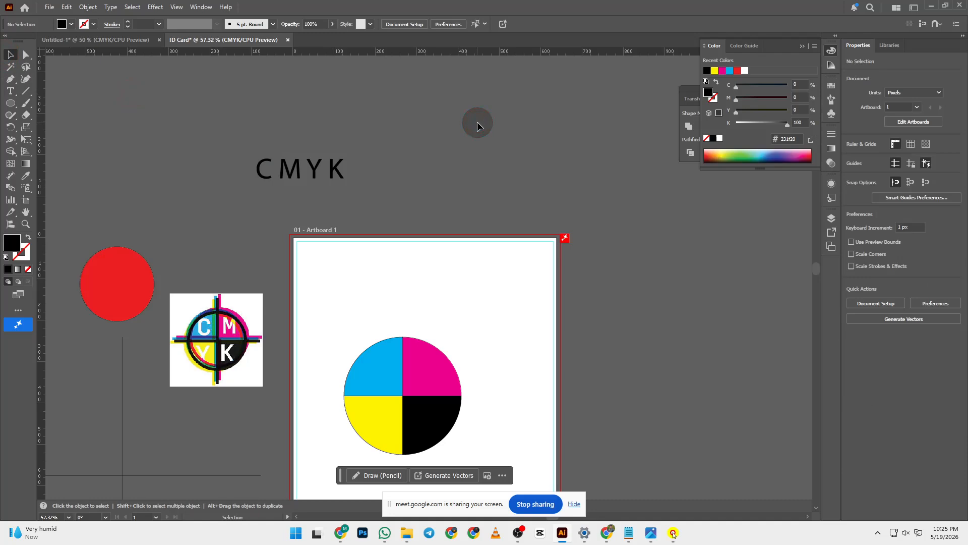
- Set the four quarters' stroke to None and snap the cross lines to the circle's centre
scroll(258, 177, down, 1)
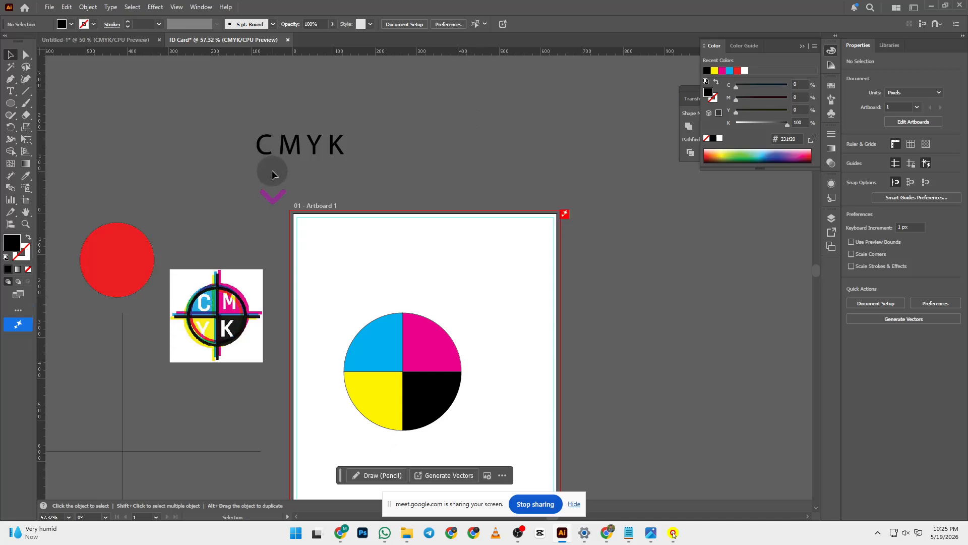
drag(335, 313, 506, 452)
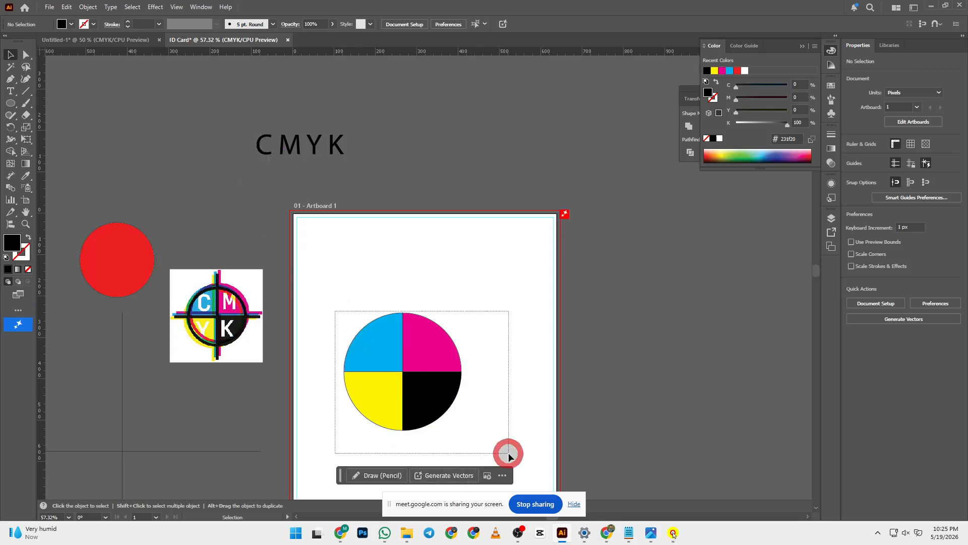
click(504, 334)
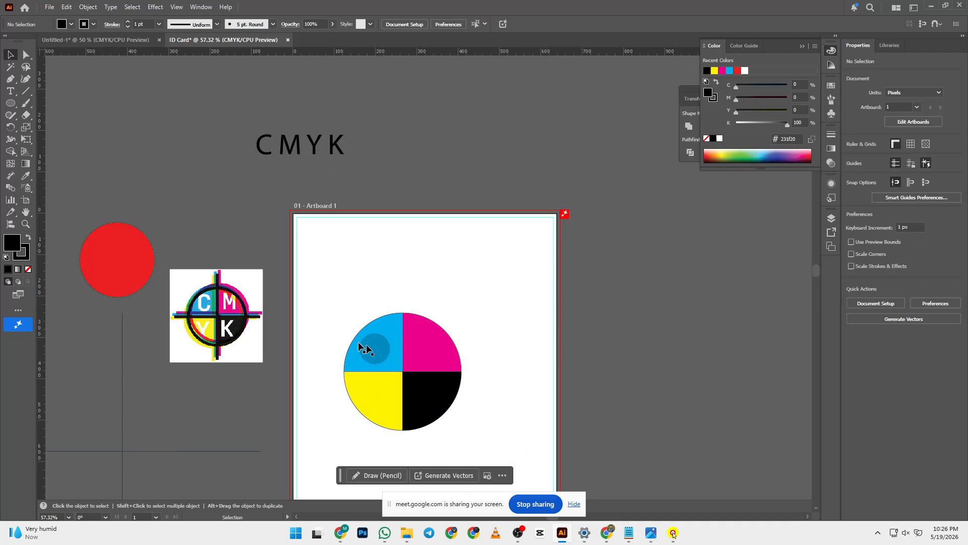
drag(335, 301, 463, 434)
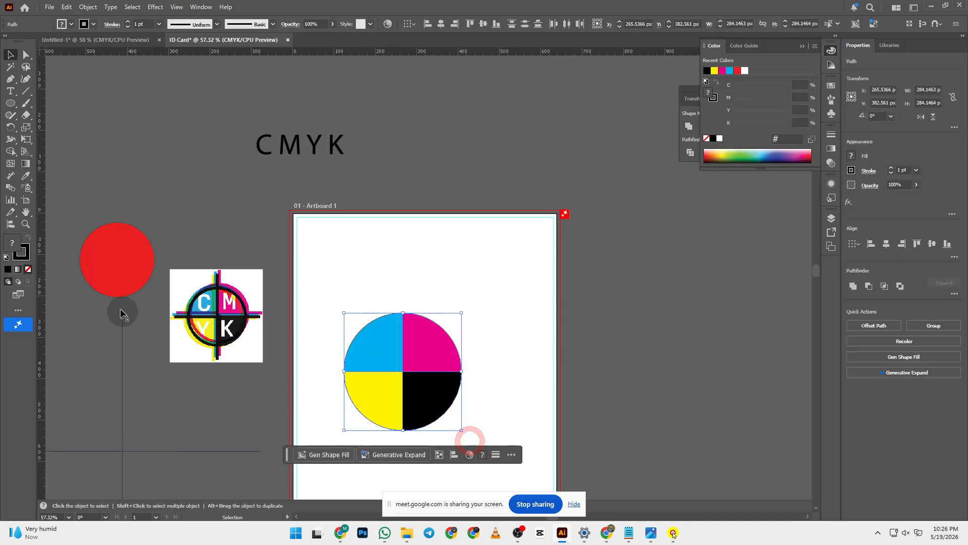
click(27, 250)
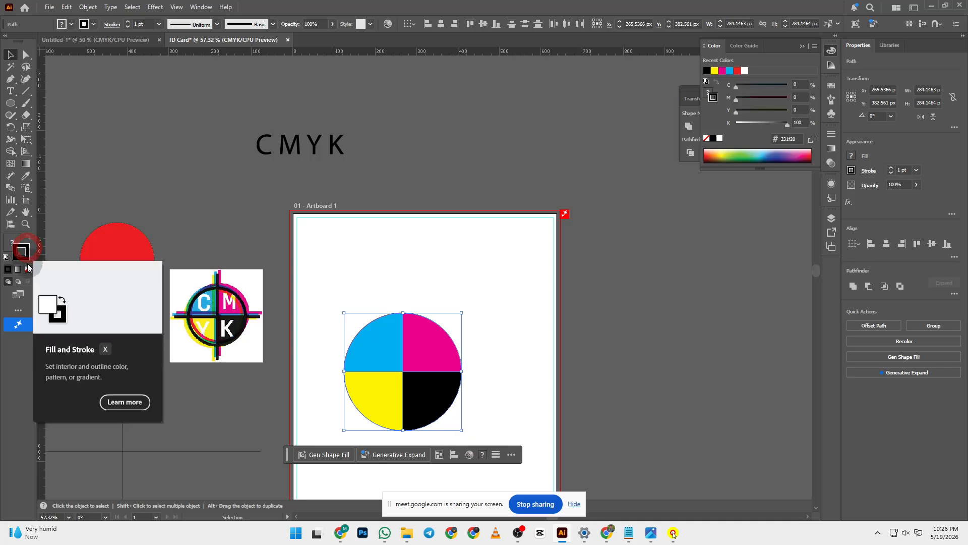
click(28, 269)
click(177, 188)
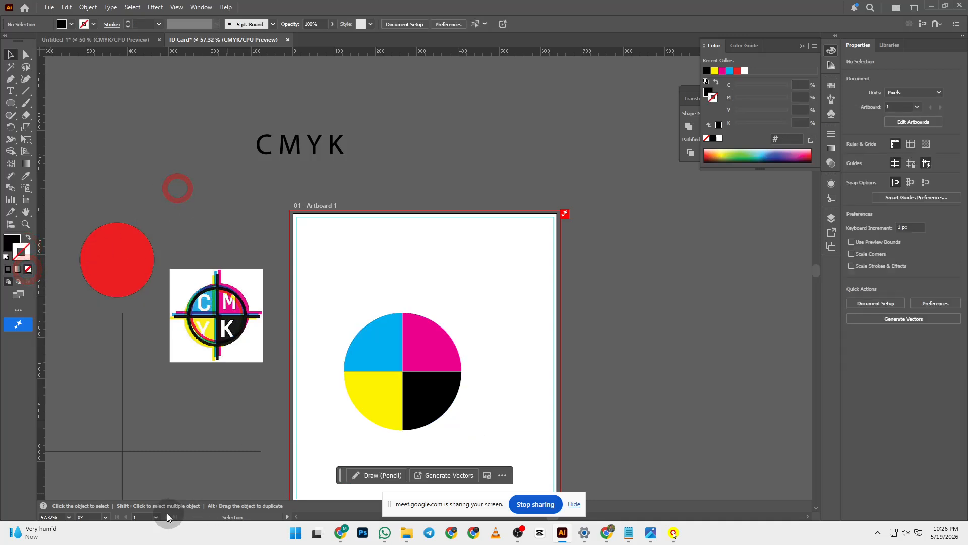
drag(167, 455, 446, 374)
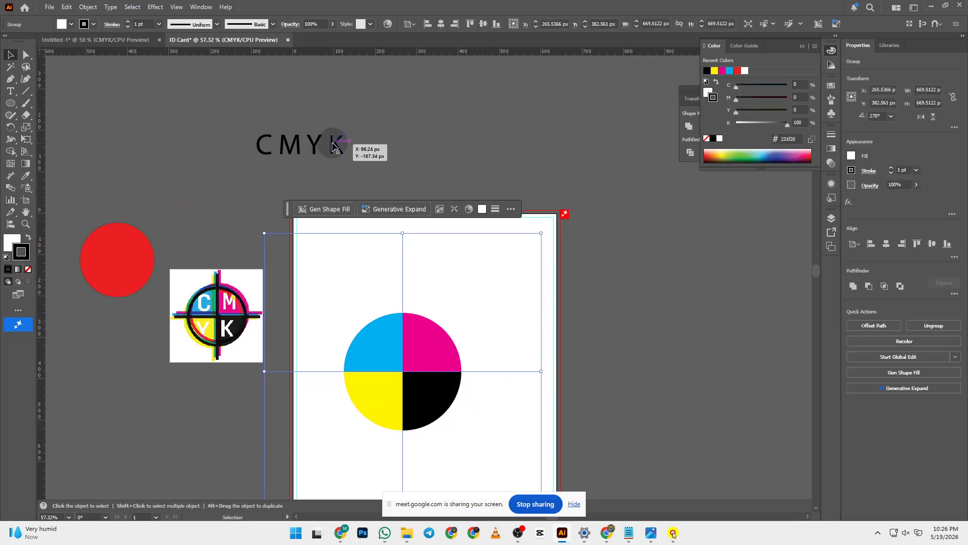
- Give the cross lines a 5 pt stroke, undoing an accidental deletion
click(158, 24)
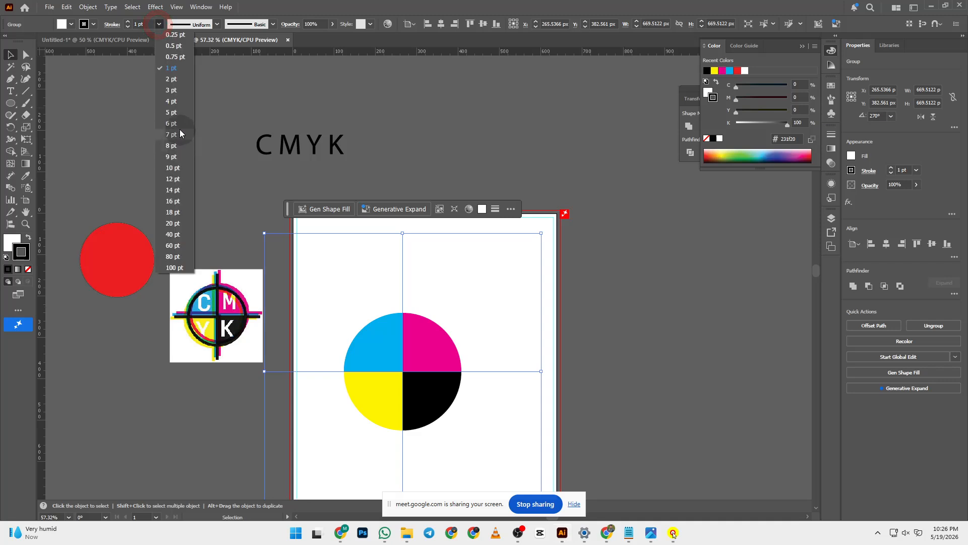
click(178, 113)
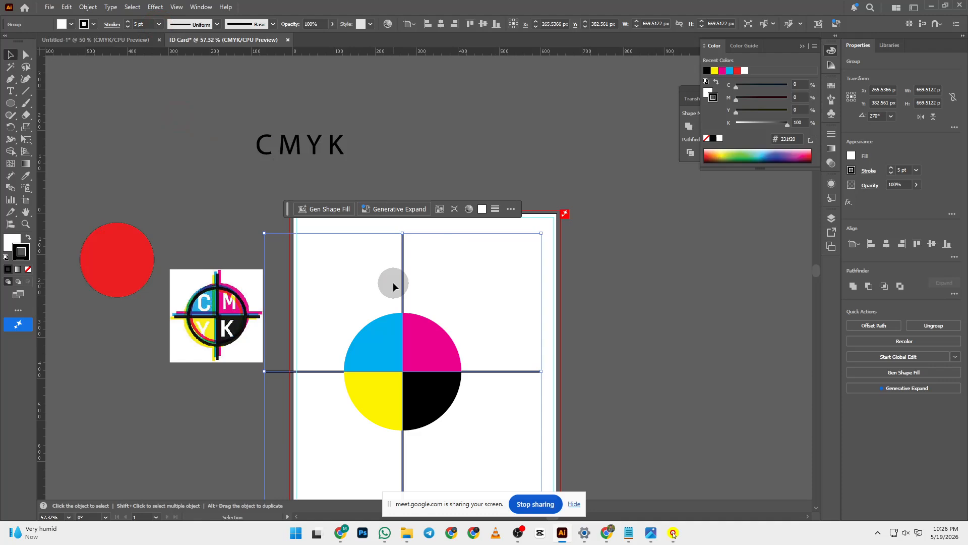
key(ctrl)
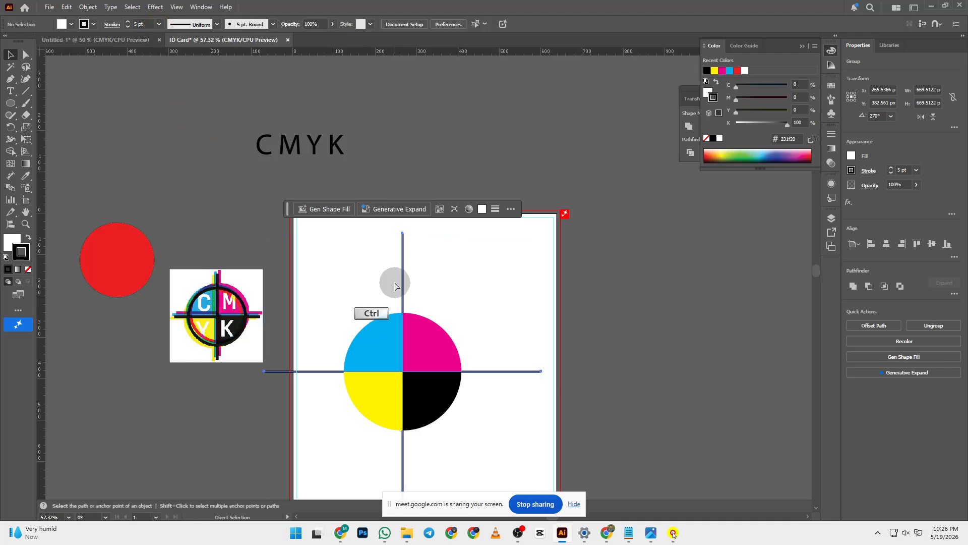
key(Delete)
key(ctrl+z)
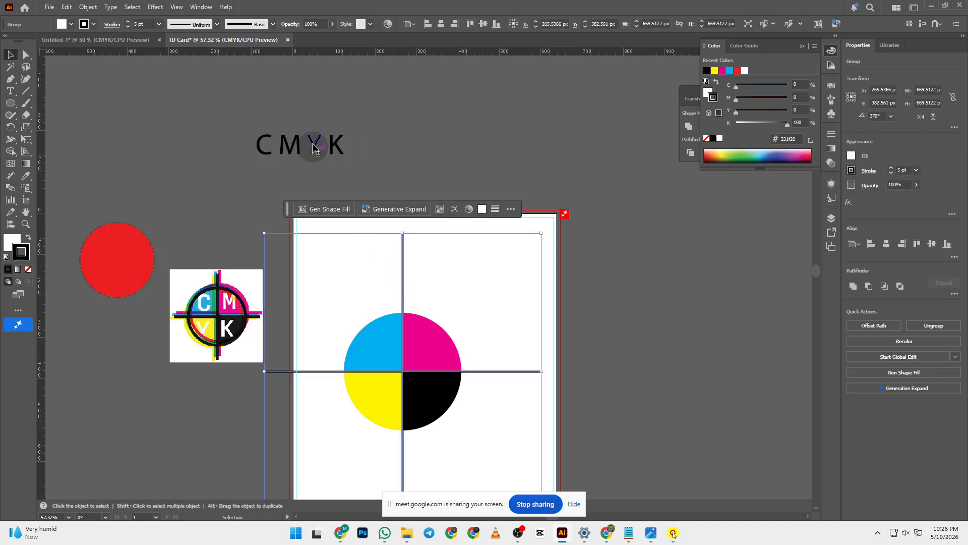
- Ungroup the CMYK lettering and fill the letters white (#ffffff)
click(266, 144)
right_click(266, 142)
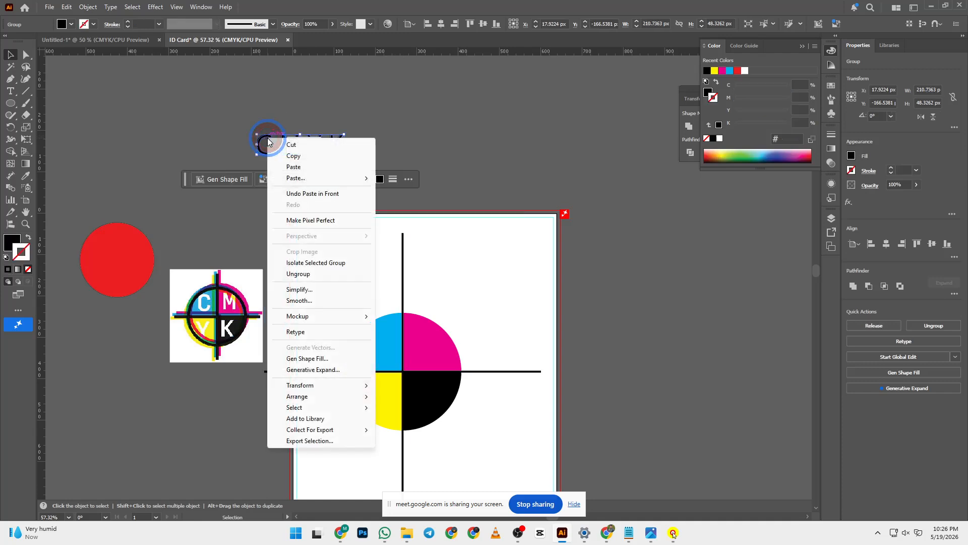
click(331, 272)
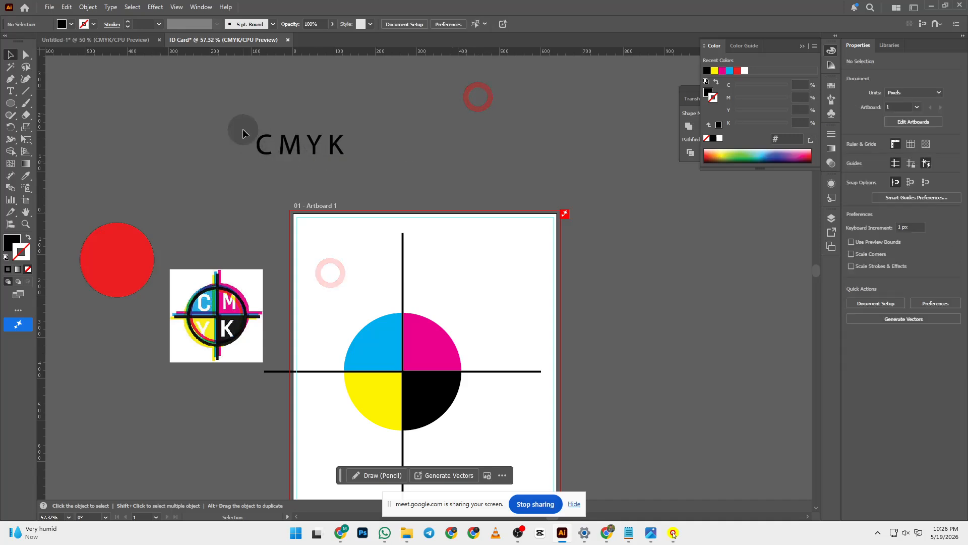
click(311, 154)
click(401, 179)
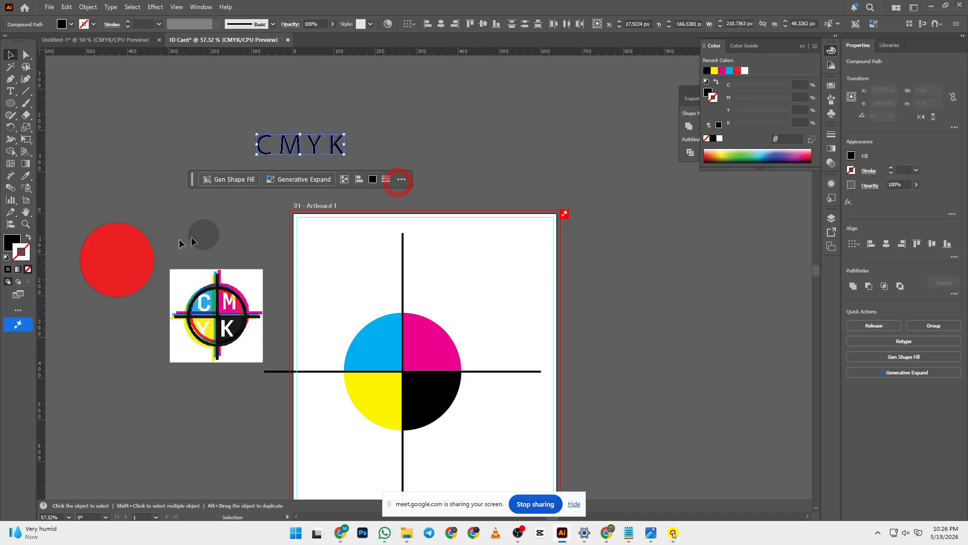
double_click(11, 247)
drag(421, 257, 353, 184)
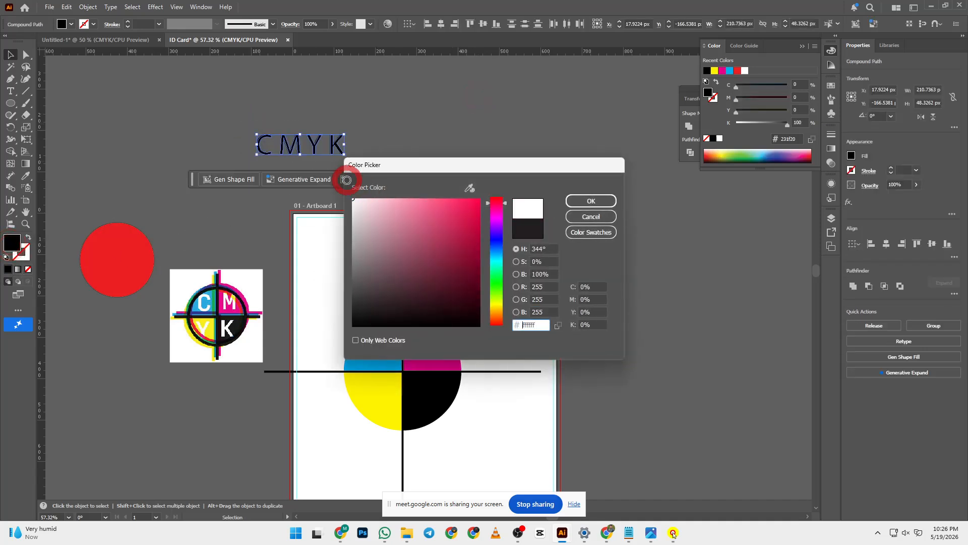
click(576, 201)
click(434, 101)
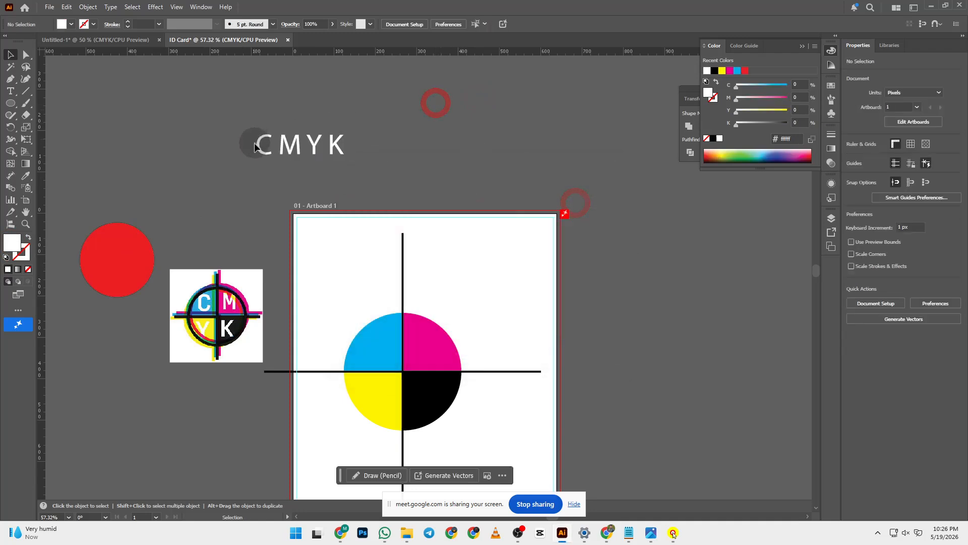
- Place C, M, Y and K on their cyan, magenta, yellow and black quarters
drag(259, 147, 380, 350)
click(485, 146)
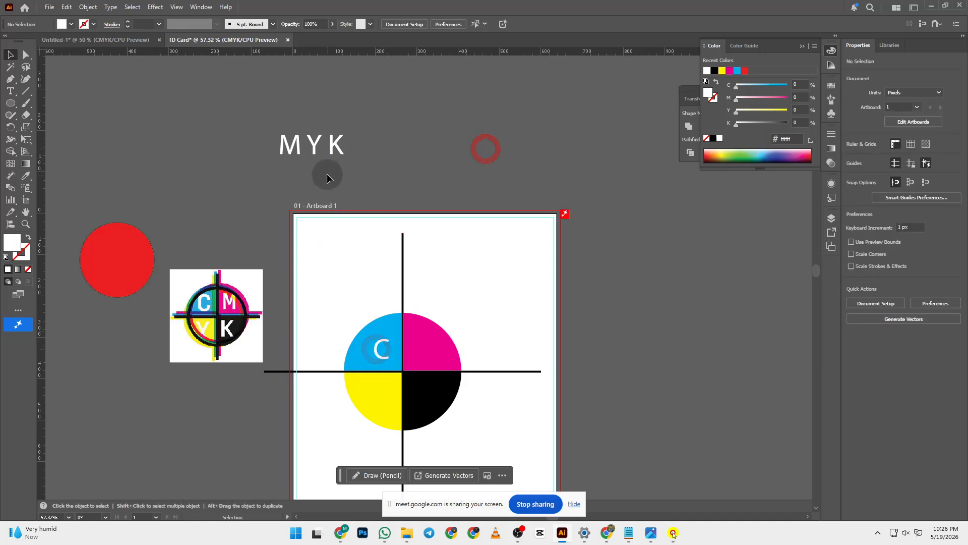
drag(290, 149, 432, 353)
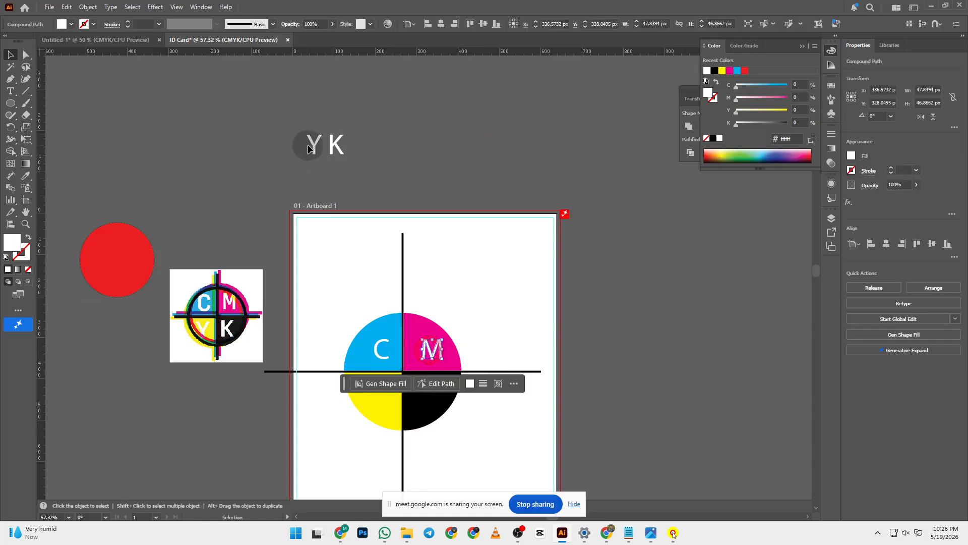
drag(309, 144, 379, 397)
drag(336, 143, 428, 401)
click(513, 145)
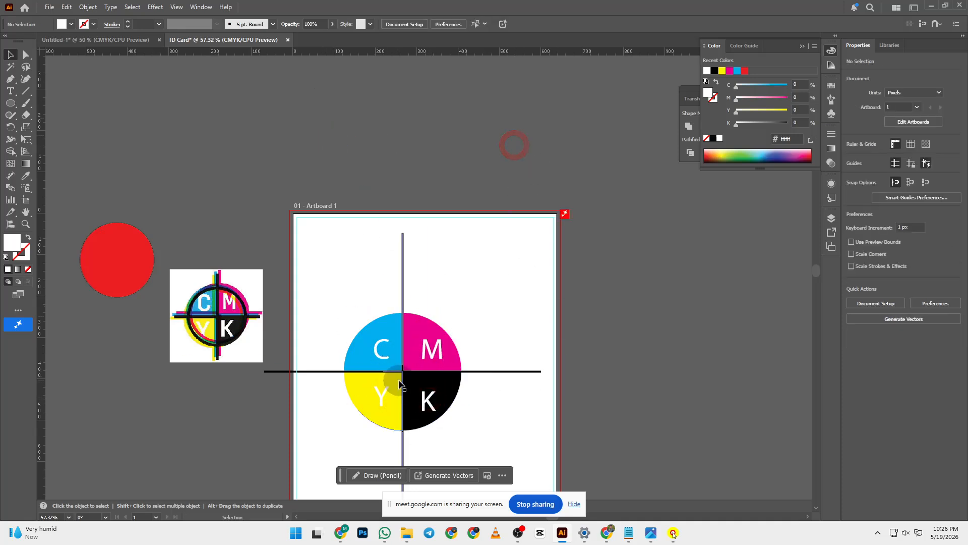
drag(381, 360, 372, 364)
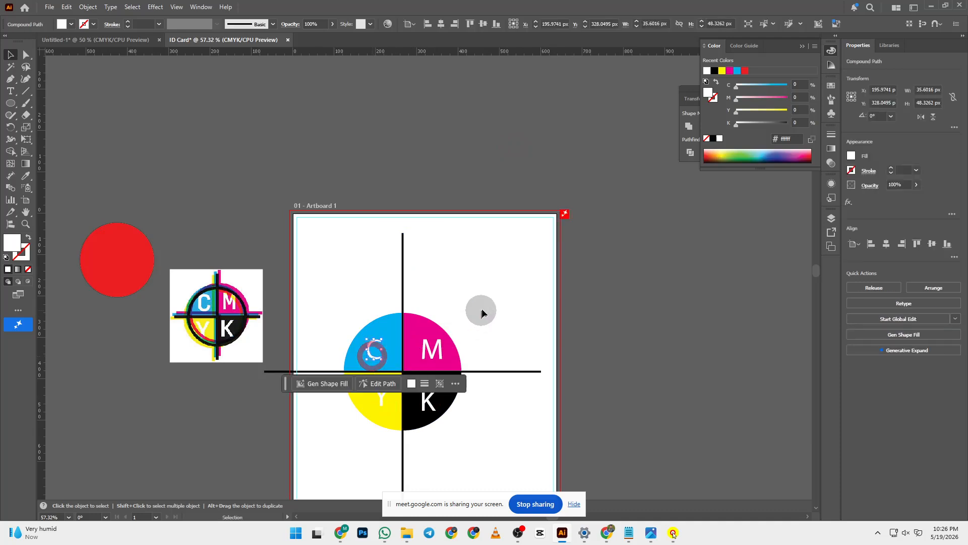
click(700, 378)
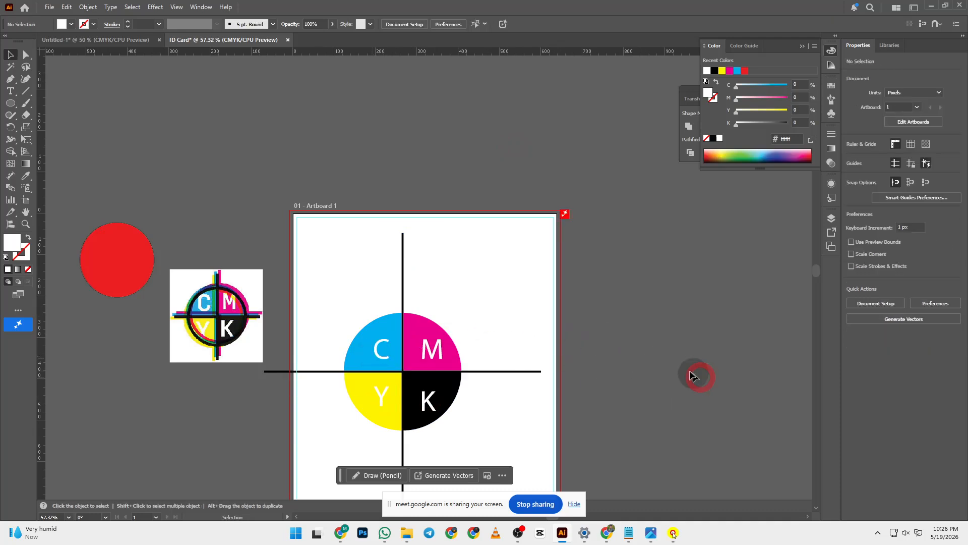
drag(328, 294, 493, 454)
- Group the lettered mark, move it up-left onto the pasteboard and scale it to about 504 × 504 px
key(ctrl)
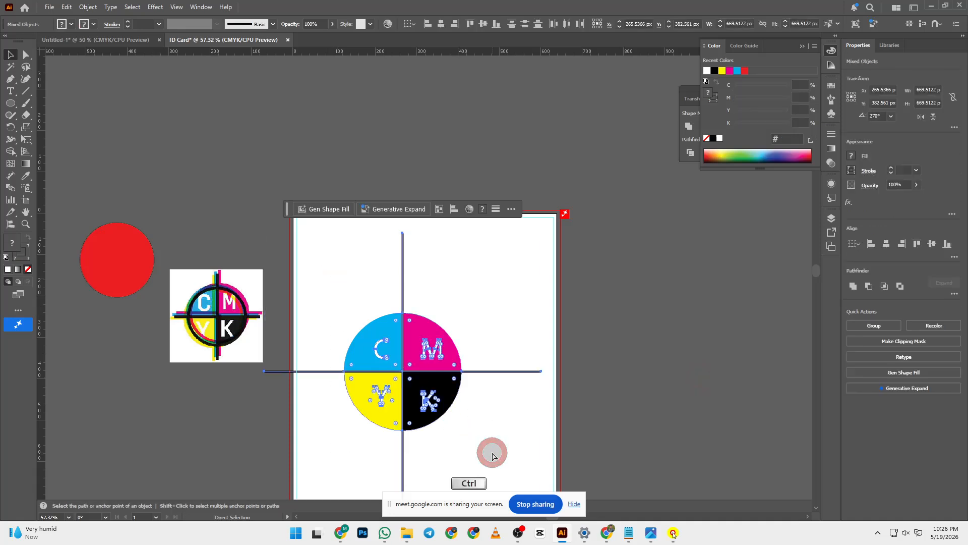
click(675, 360)
drag(433, 360, 230, 130)
scroll(383, 187, up, 3)
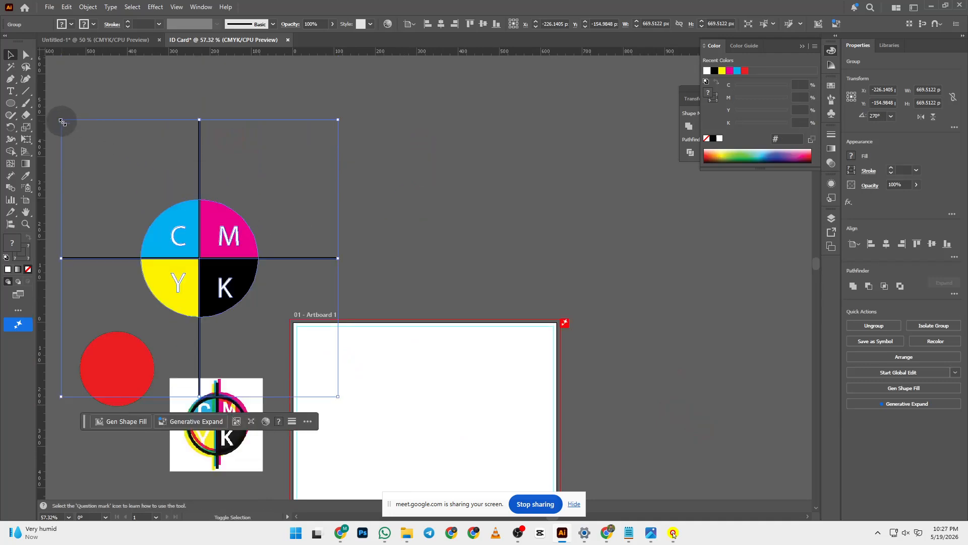
drag(61, 119, 121, 190)
drag(250, 284, 234, 220)
click(459, 189)
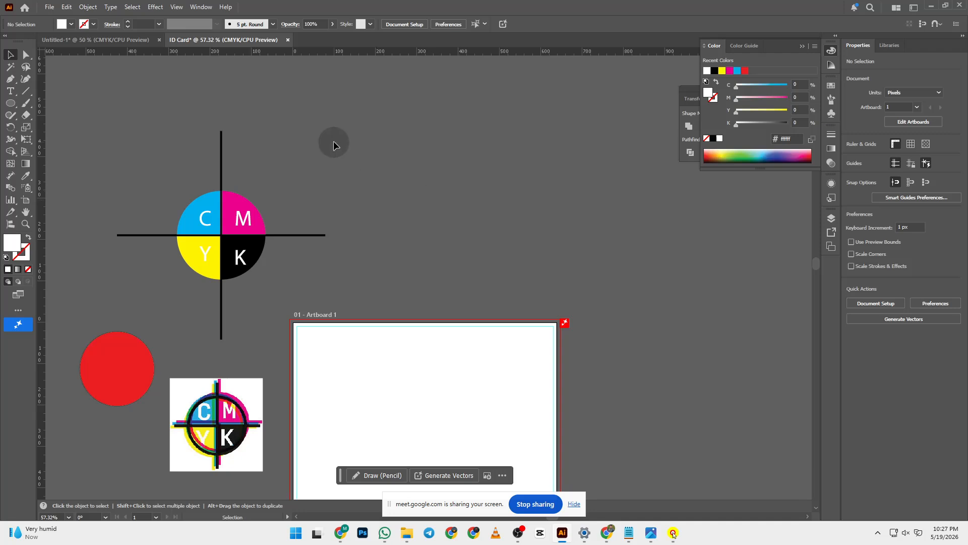
- Open Window > Separations Preview beside the artwork and turn on Overprint Preview
click(202, 7)
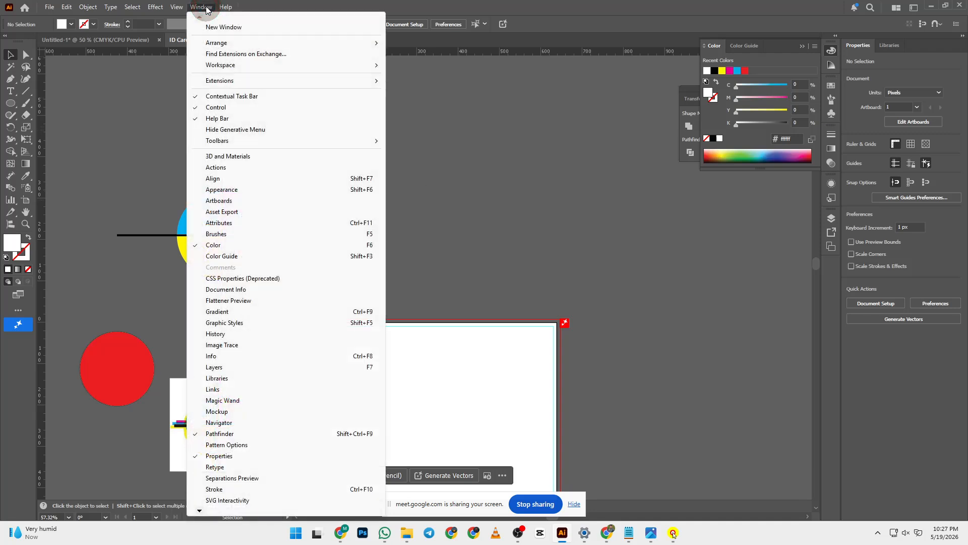
click(249, 479)
drag(401, 202, 560, 156)
click(488, 179)
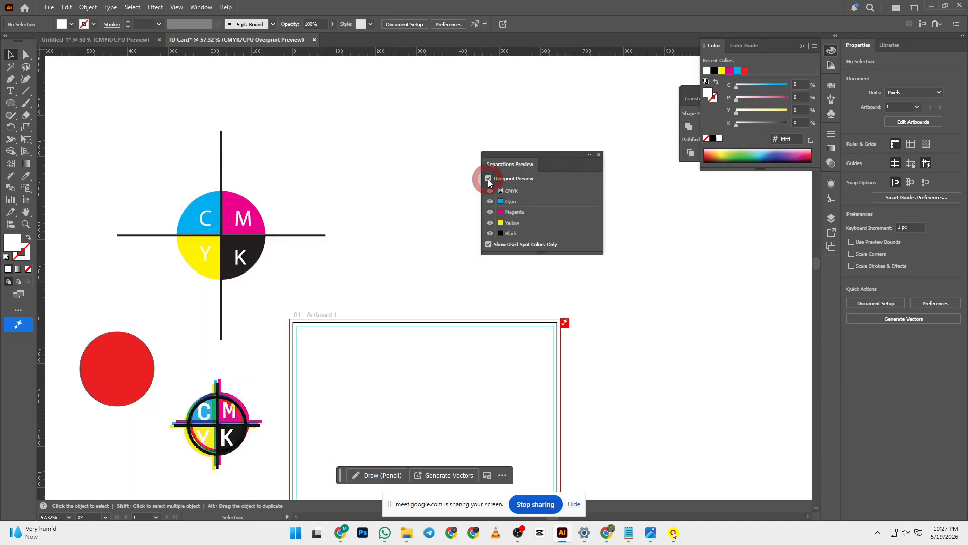
- Toggle the Cyan plate off and on repeatedly to check its separation
click(490, 202)
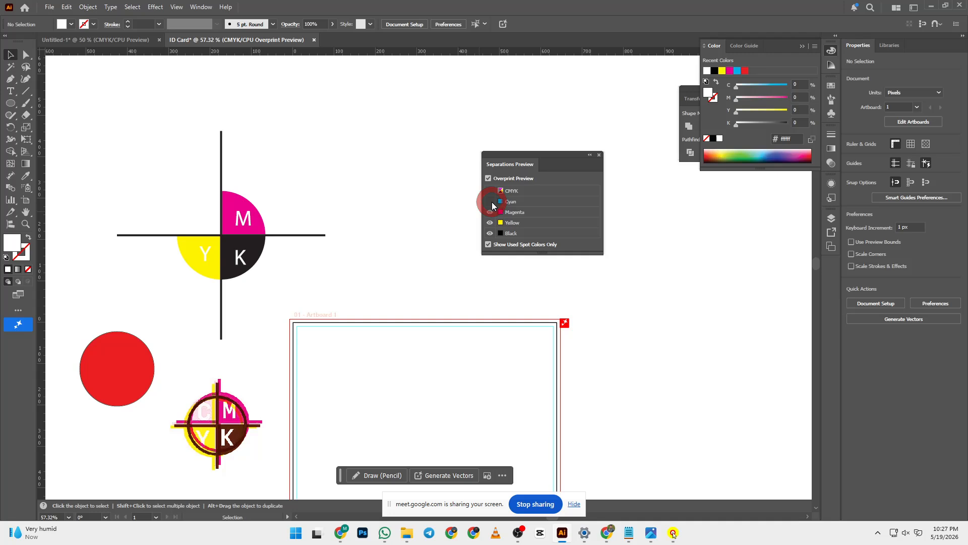
click(490, 202)
click(491, 202)
click(491, 202)
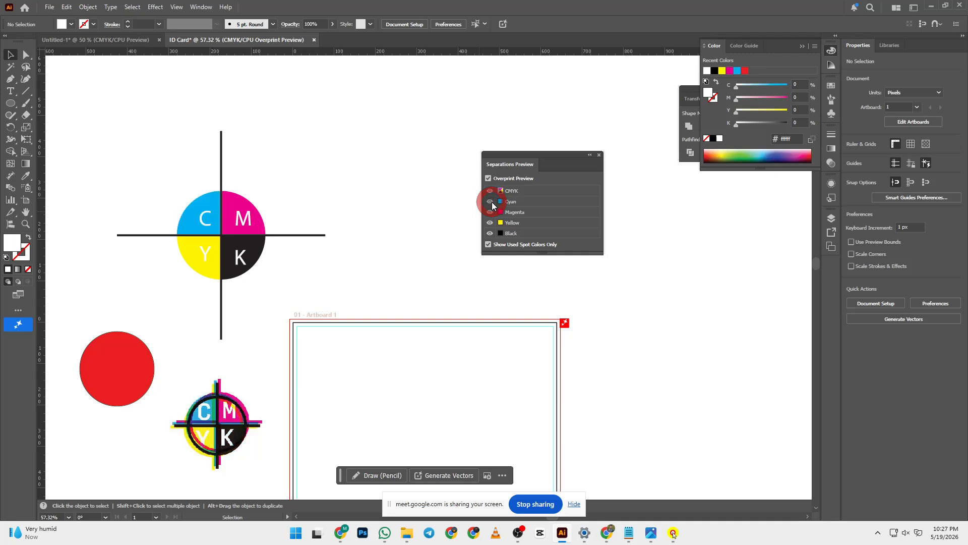
click(491, 202)
click(491, 202)
click(492, 202)
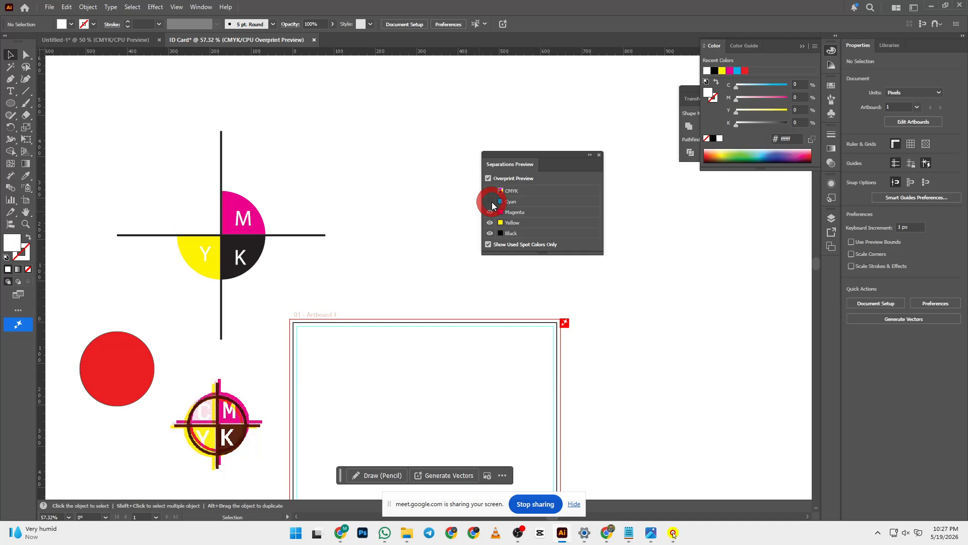
click(492, 202)
click(492, 202)
click(492, 202)
click(492, 202)
click(492, 202)
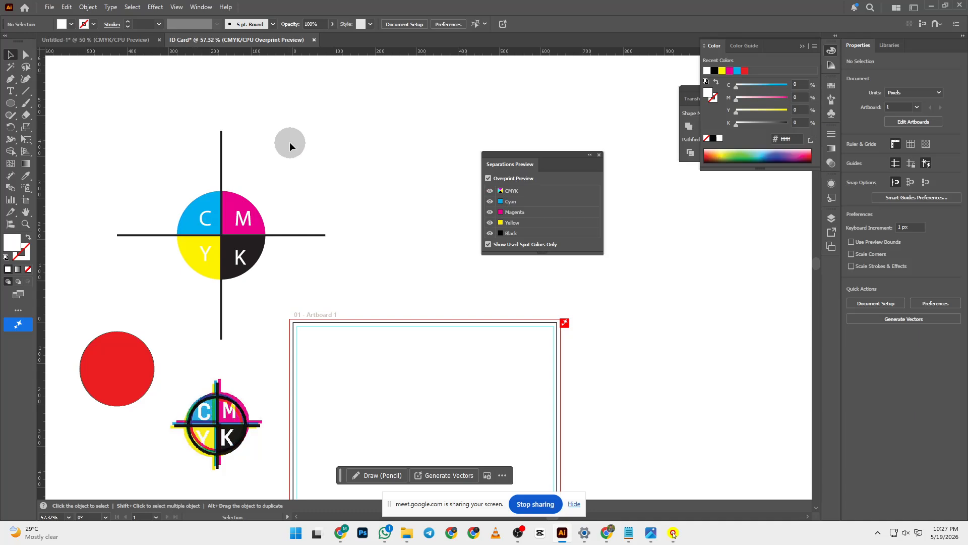
- Toggle the Magenta plate off and on repeatedly to check its separation
click(491, 212)
click(491, 212)
click(491, 213)
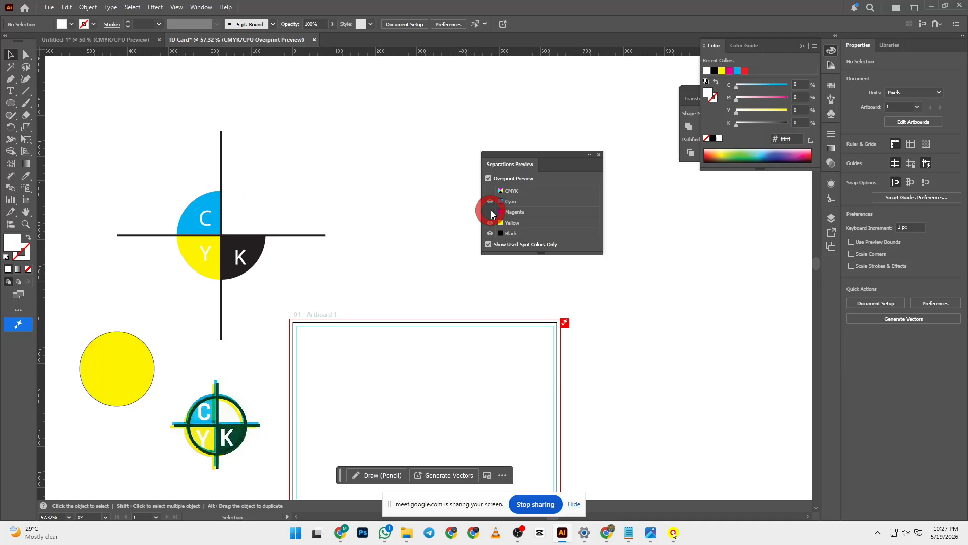
click(491, 212)
click(491, 212)
click(490, 212)
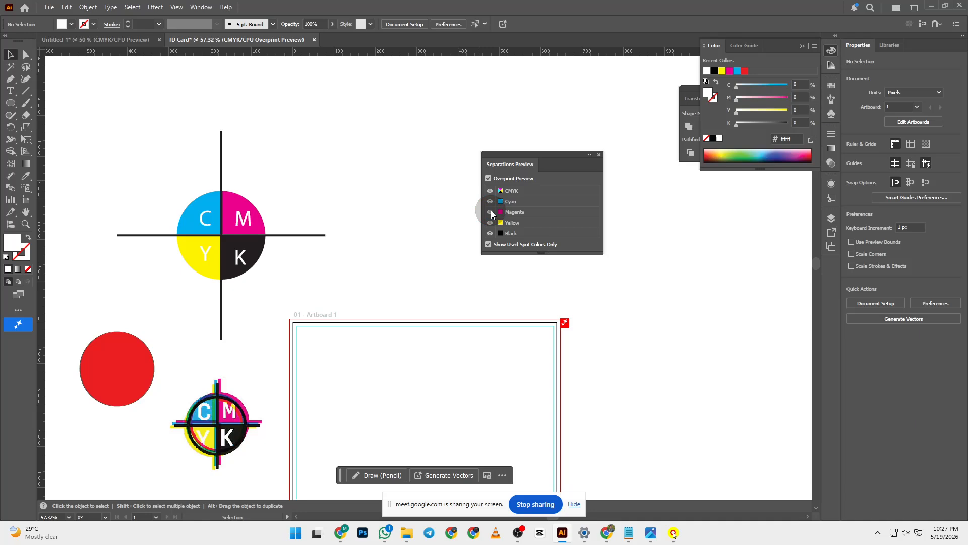
click(490, 213)
click(490, 213)
click(491, 212)
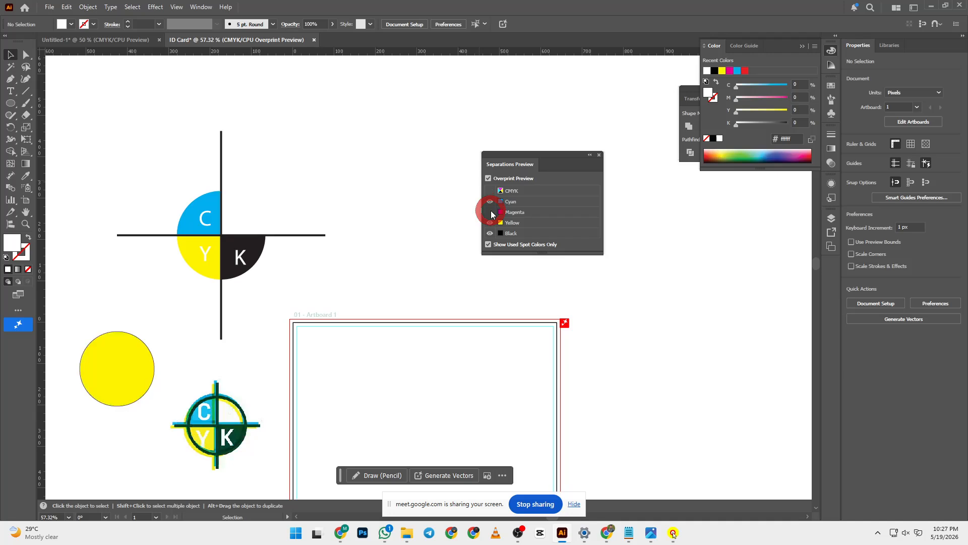
click(491, 213)
click(490, 212)
click(490, 212)
- Toggle the Yellow plate off and on to check its separation
click(490, 223)
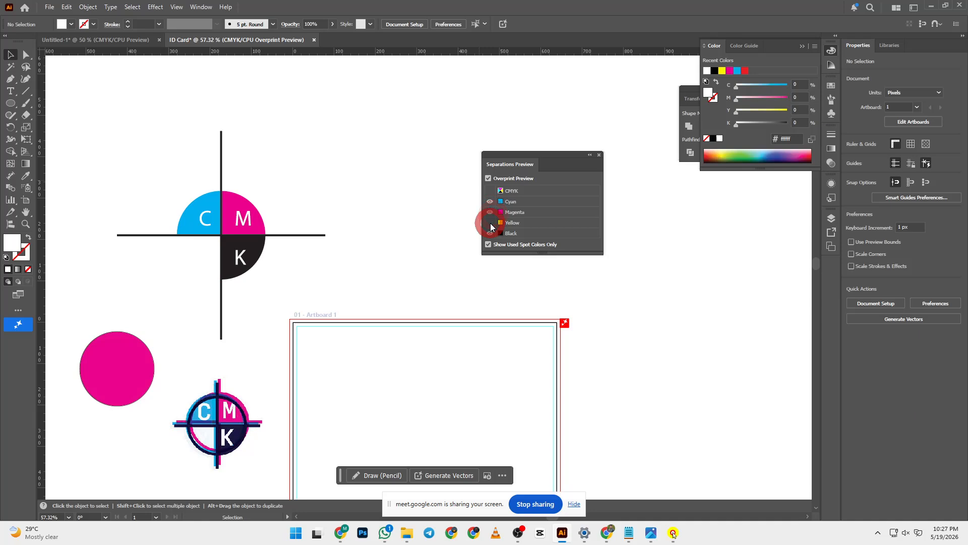
click(490, 223)
click(490, 222)
click(491, 222)
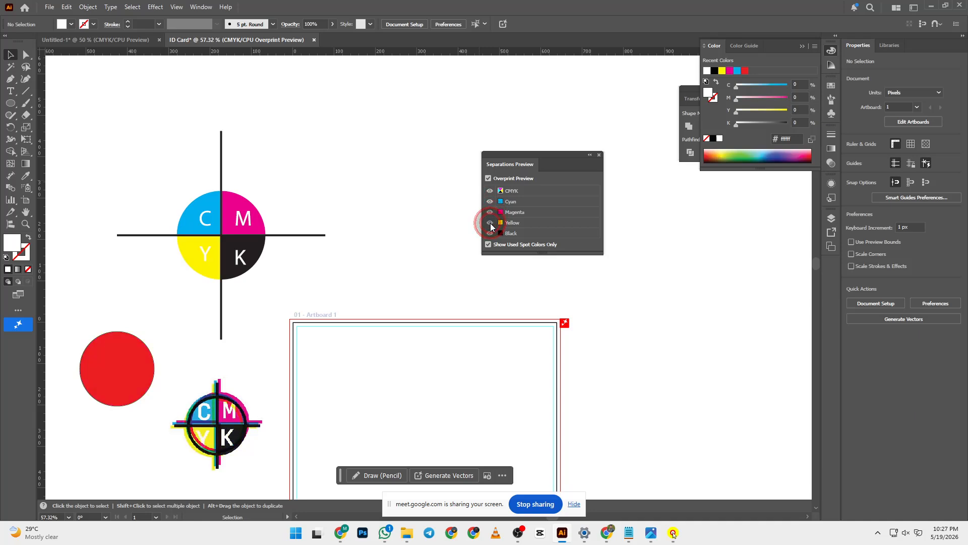
click(490, 222)
click(491, 222)
- Toggle the Black plate off and on, leaving all CMYK plates visible
click(490, 233)
click(491, 233)
click(490, 233)
click(490, 233)
click(490, 233)
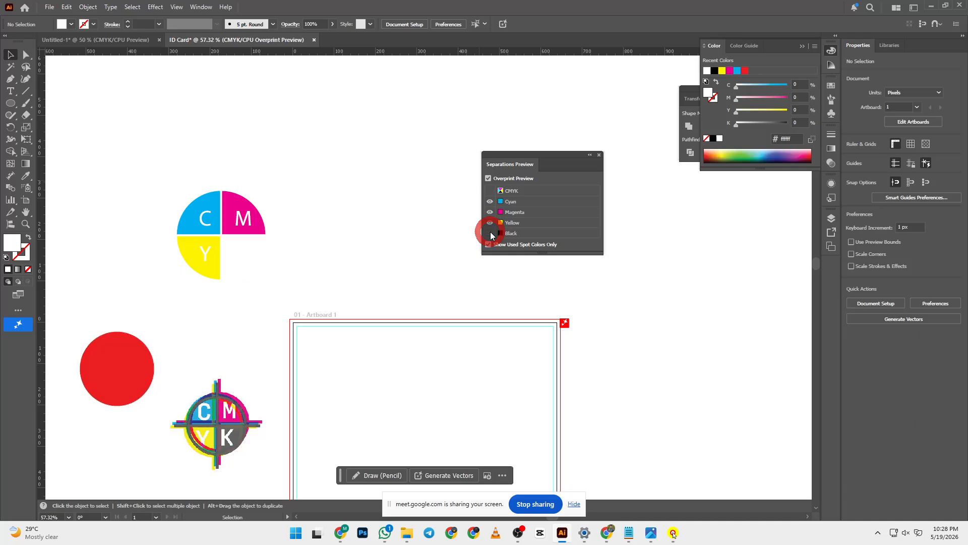
click(490, 233)
click(490, 233)
click(491, 233)
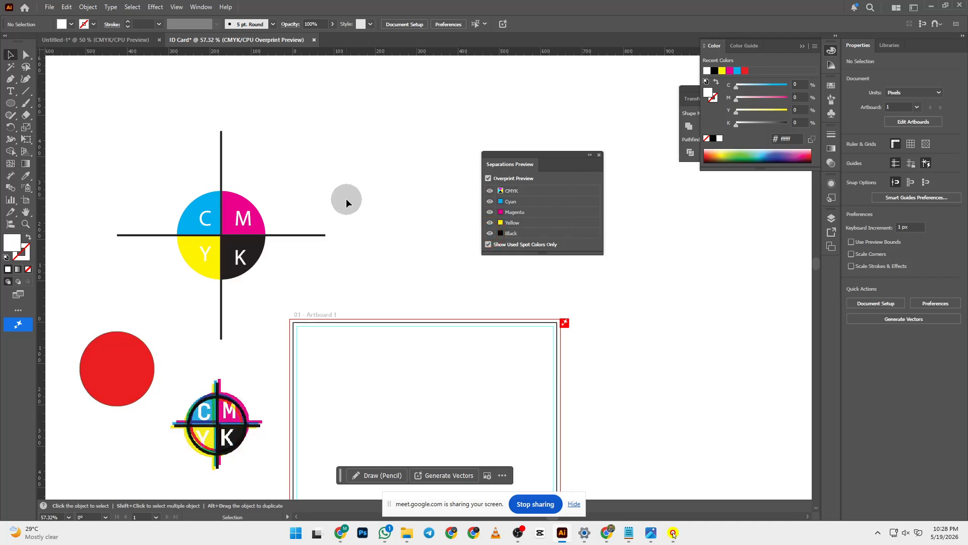
scroll(346, 201, down, 5)
scroll(192, 275, down, 4)
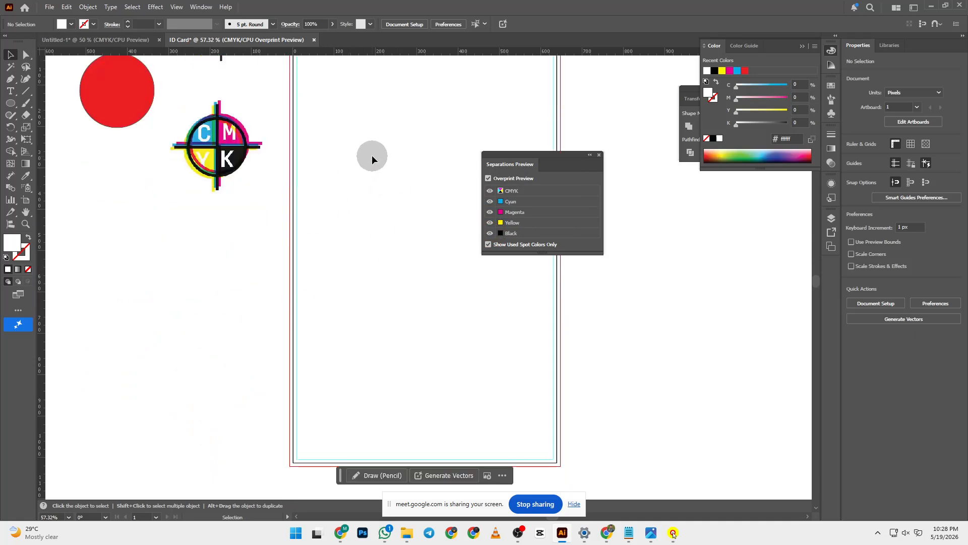
scroll(372, 157, up, 1)
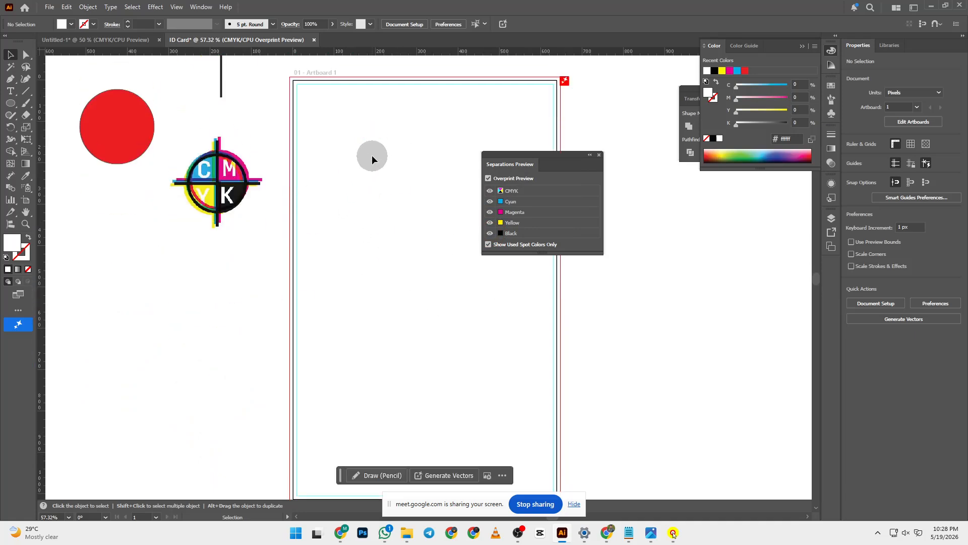
click(488, 178)
scroll(468, 185, up, 4)
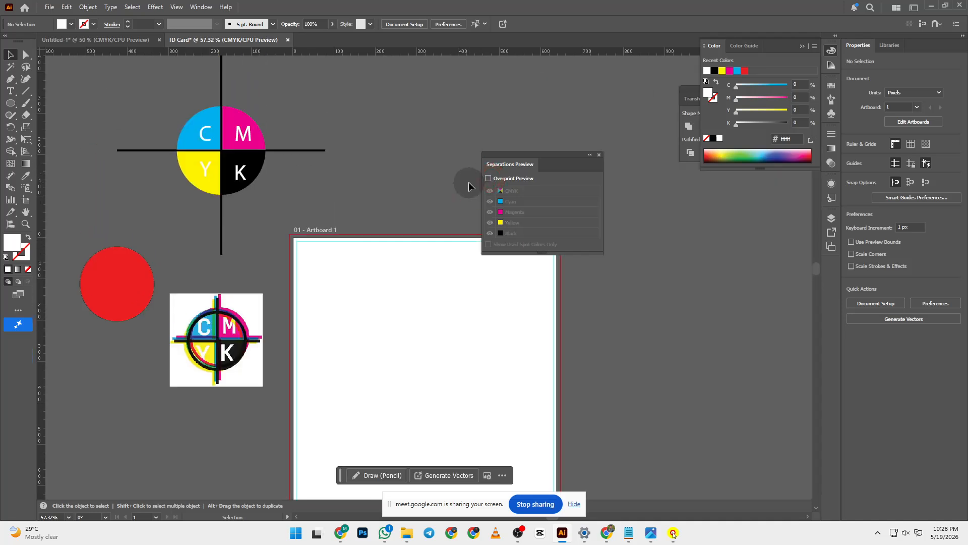
click(489, 179)
click(488, 178)
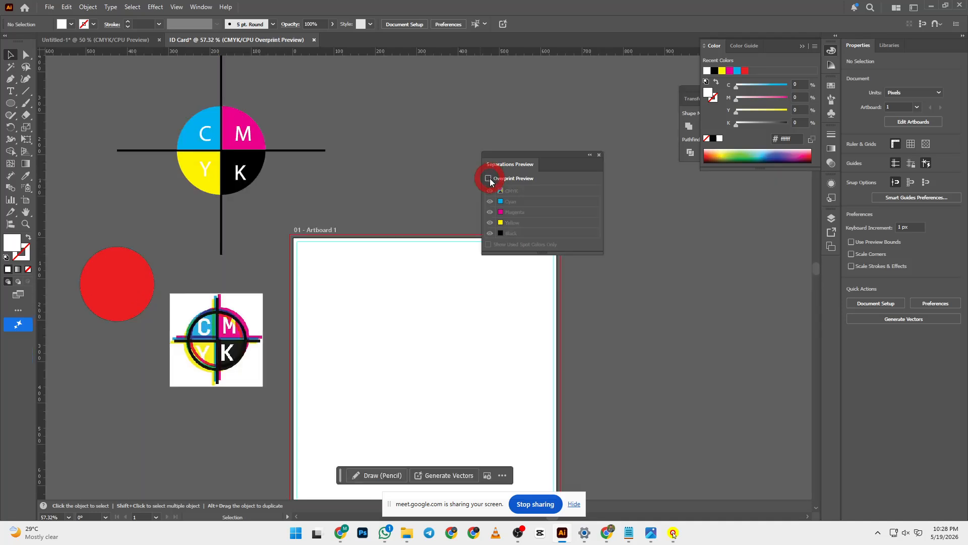
click(489, 179)
click(488, 179)
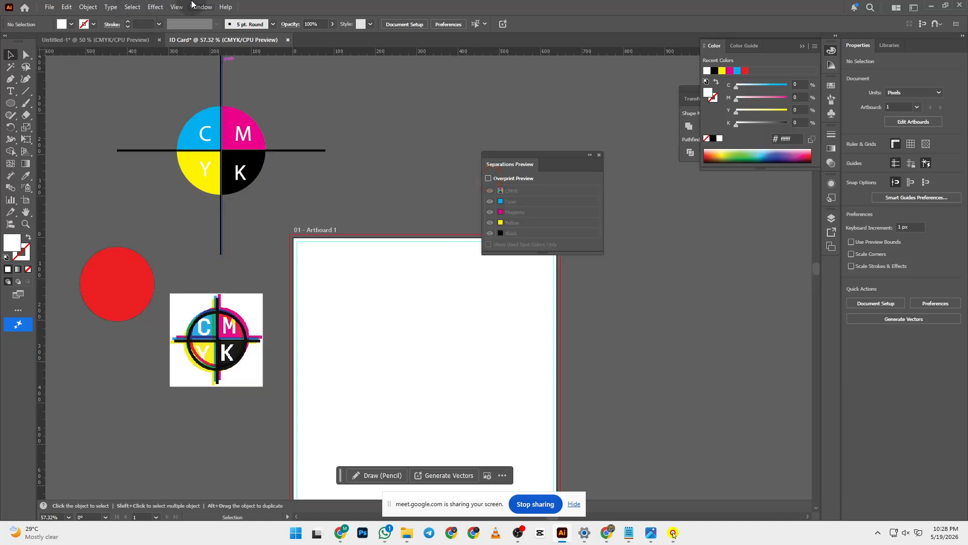
click(176, 7)
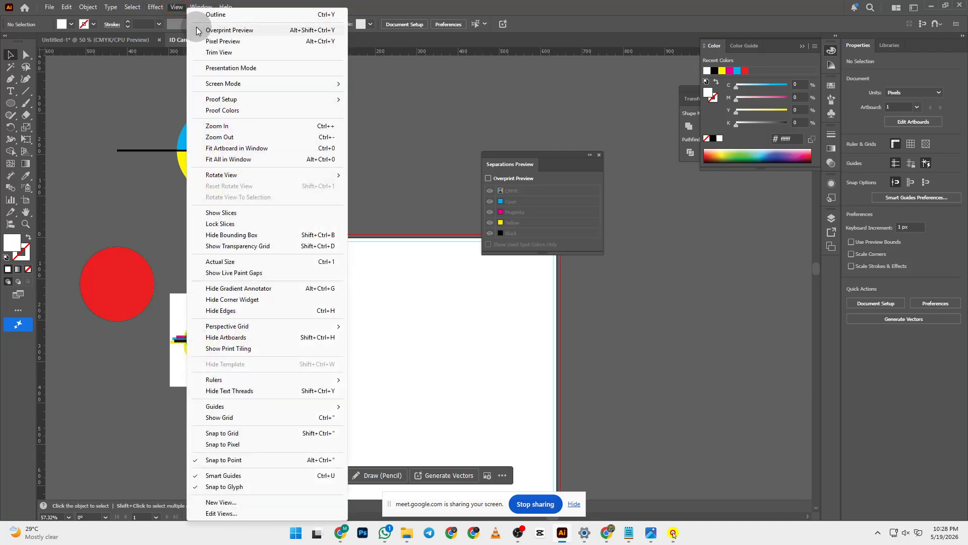
click(425, 106)
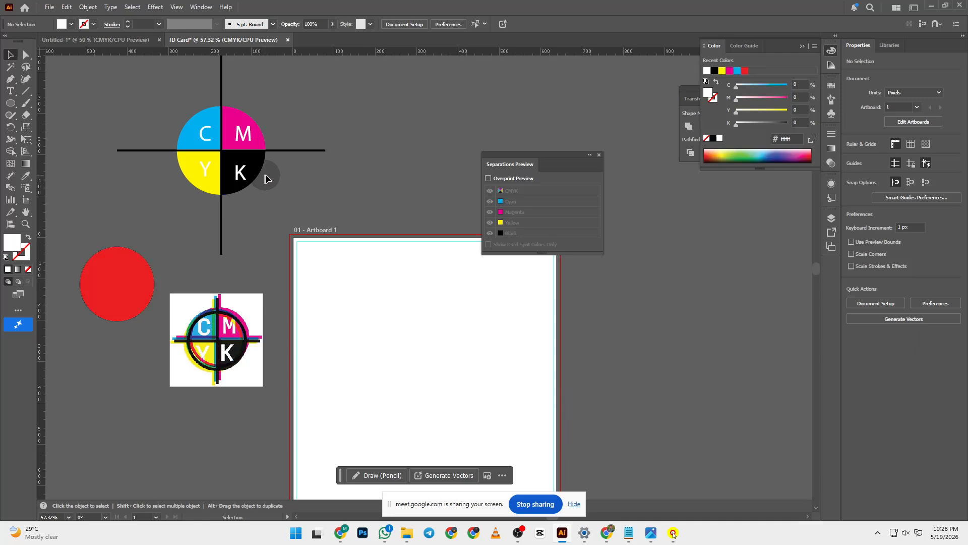
scroll(346, 192, down, 2)
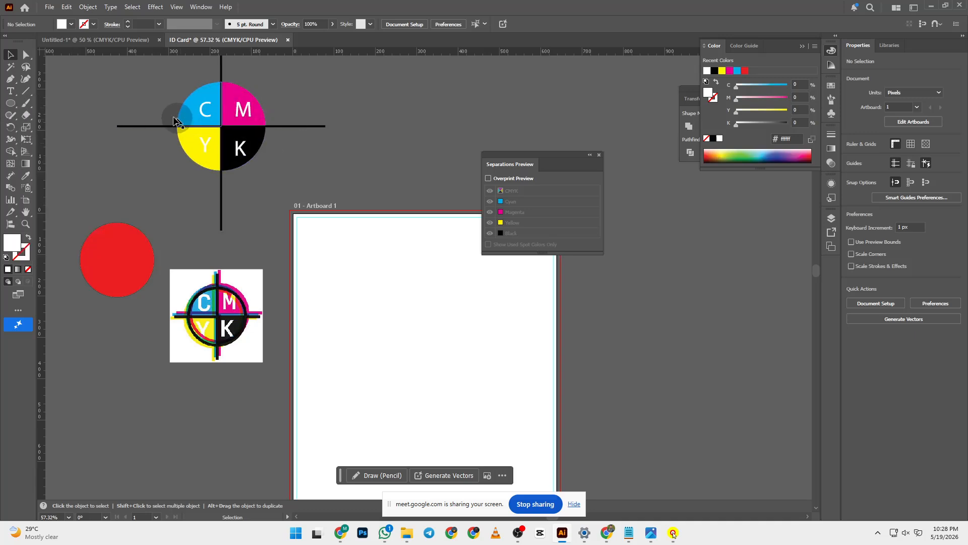
click(319, 164)
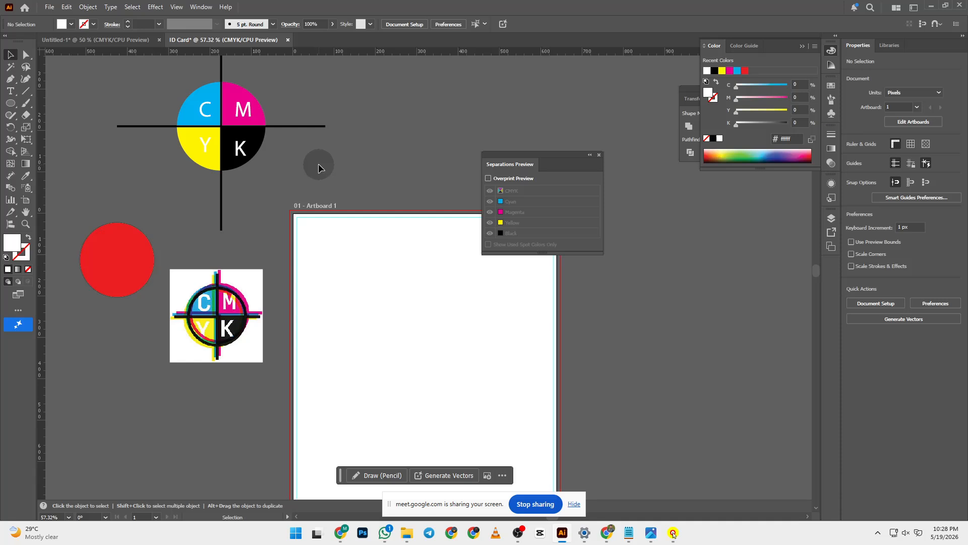
- Draw a 278 px circle and reset it to the default white fill with a black stroke
click(11, 104)
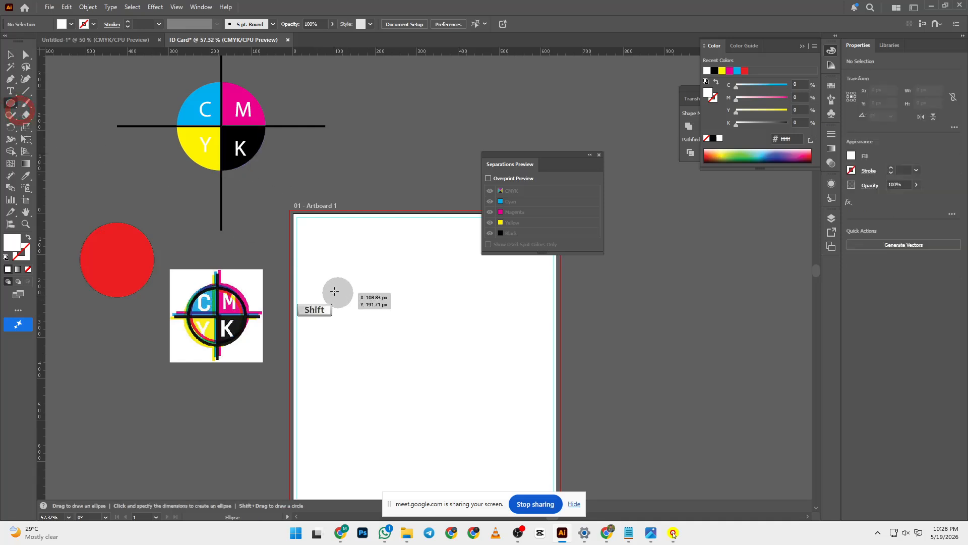
drag(325, 276, 412, 391)
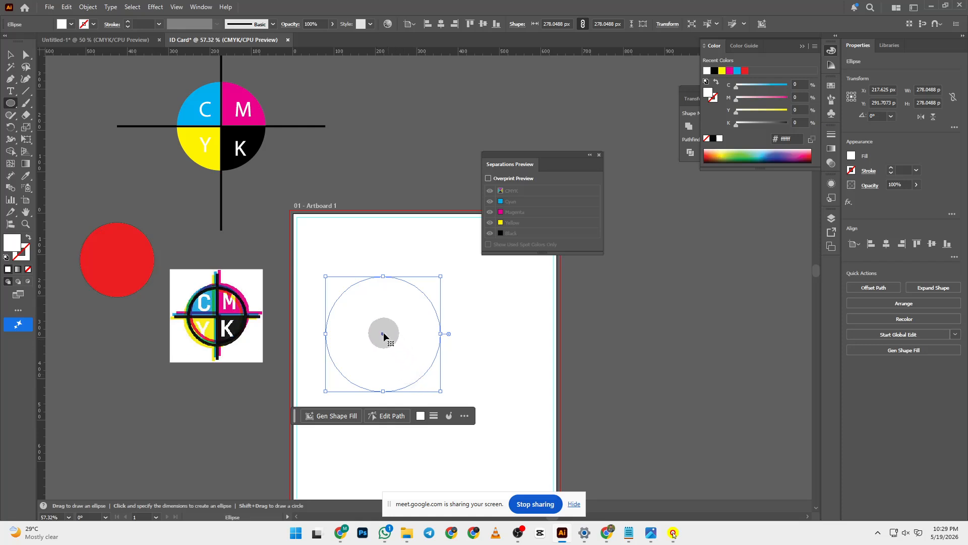
click(10, 55)
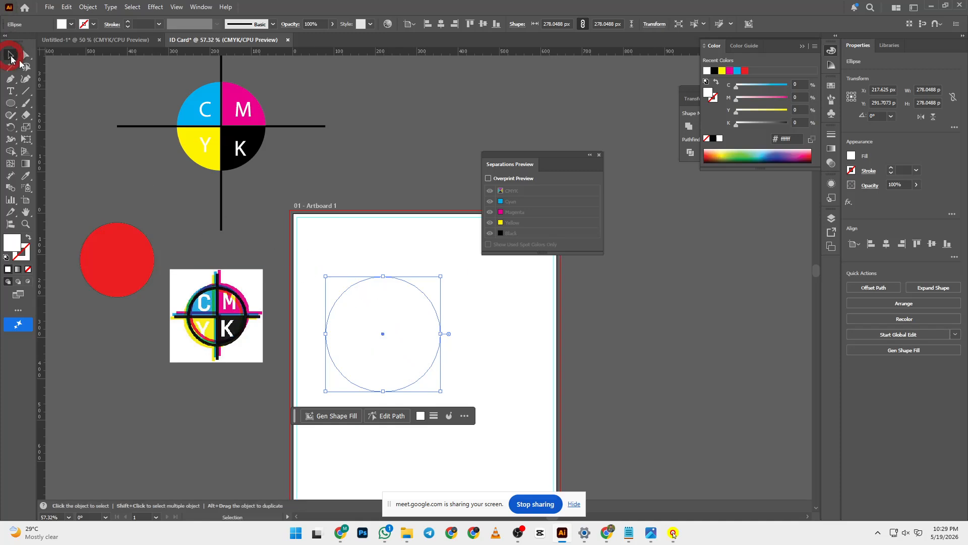
click(82, 85)
click(435, 329)
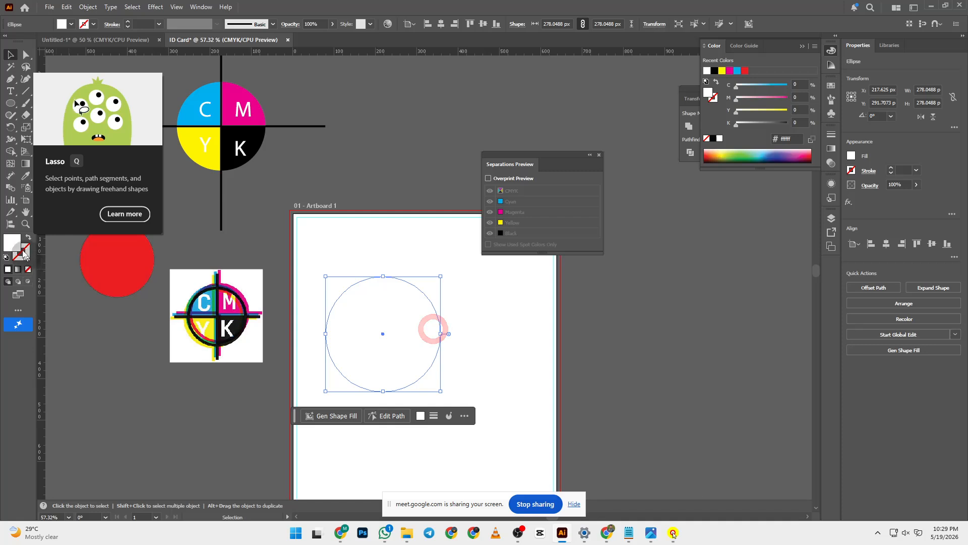
click(6, 256)
click(201, 218)
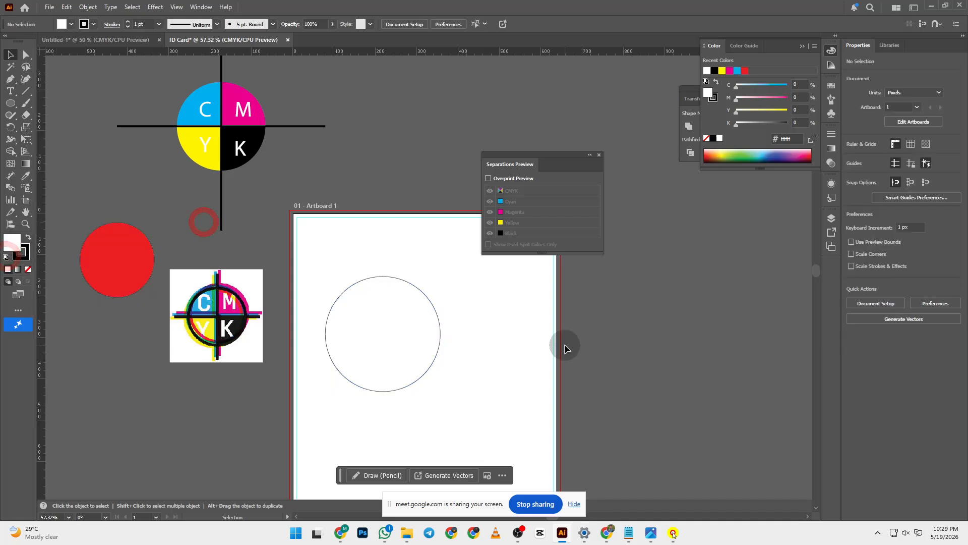
- Alt-drag copies of the circle so three equal circles overlap on the artboard
scroll(433, 309, down, 2)
scroll(432, 308, down, 1)
scroll(435, 300, up, 4)
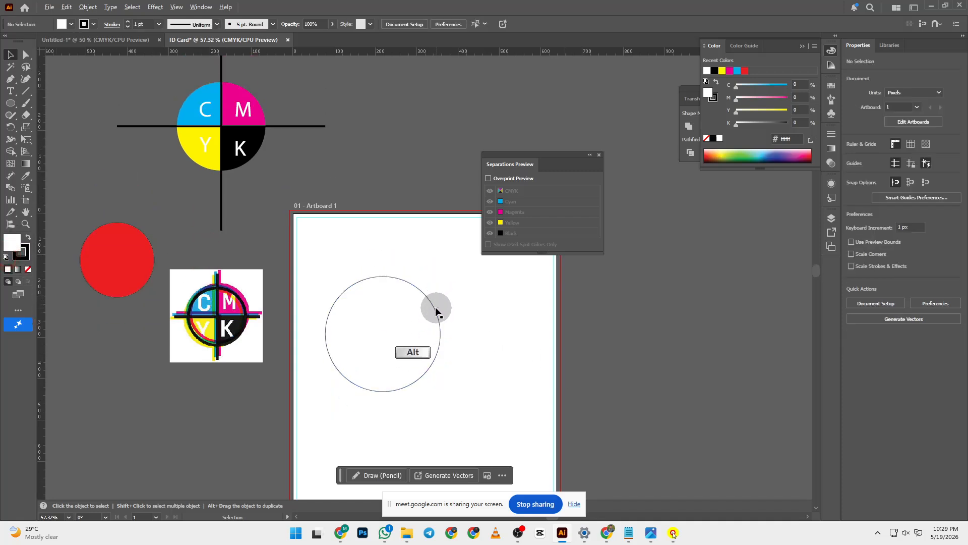
drag(436, 308, 467, 346)
scroll(491, 302, down, 2)
click(621, 358)
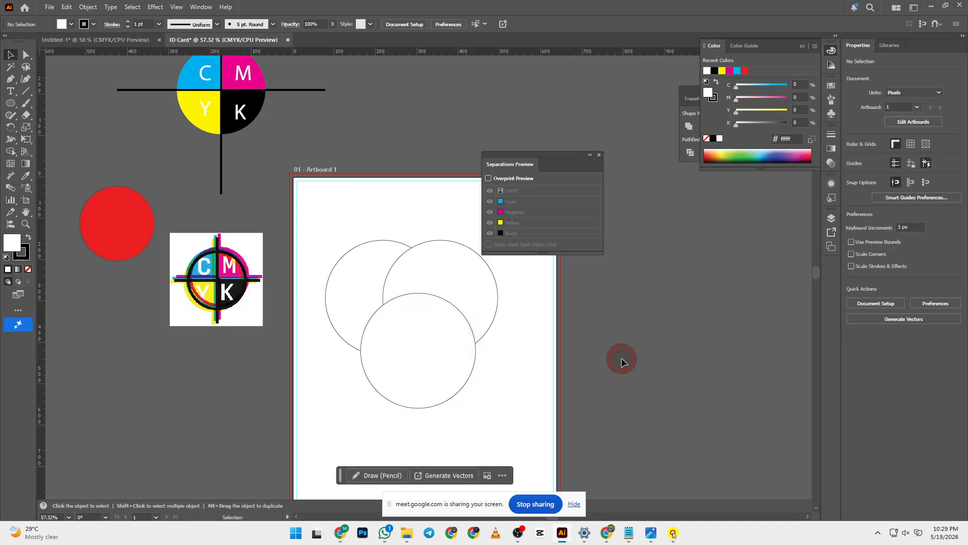
- Fill the left circle with the logo's cyan using the Eyedropper
scroll(621, 358, up, 3)
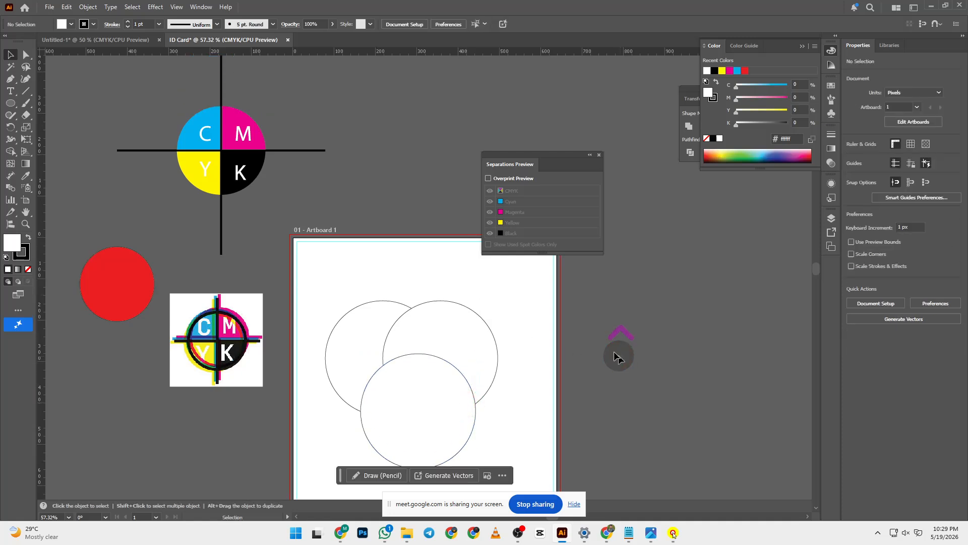
click(362, 318)
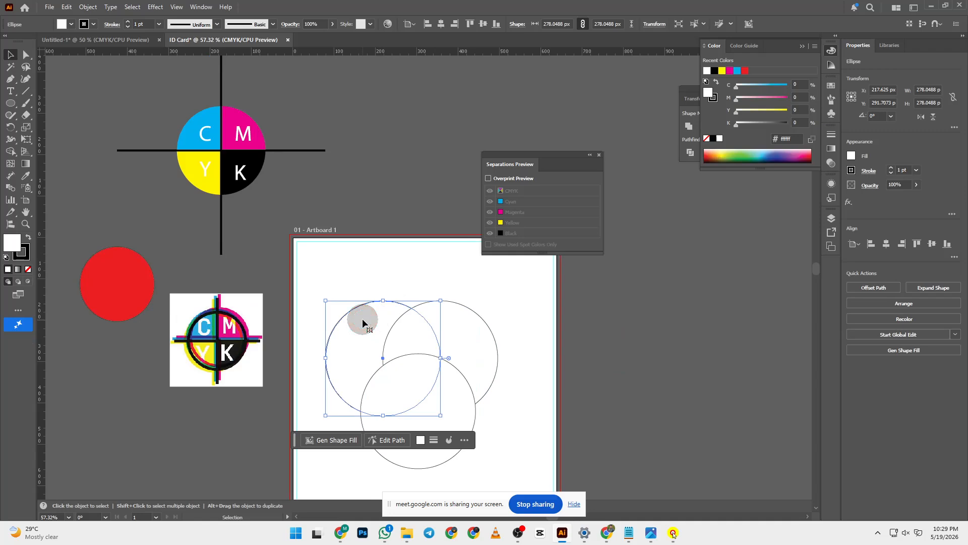
key(i)
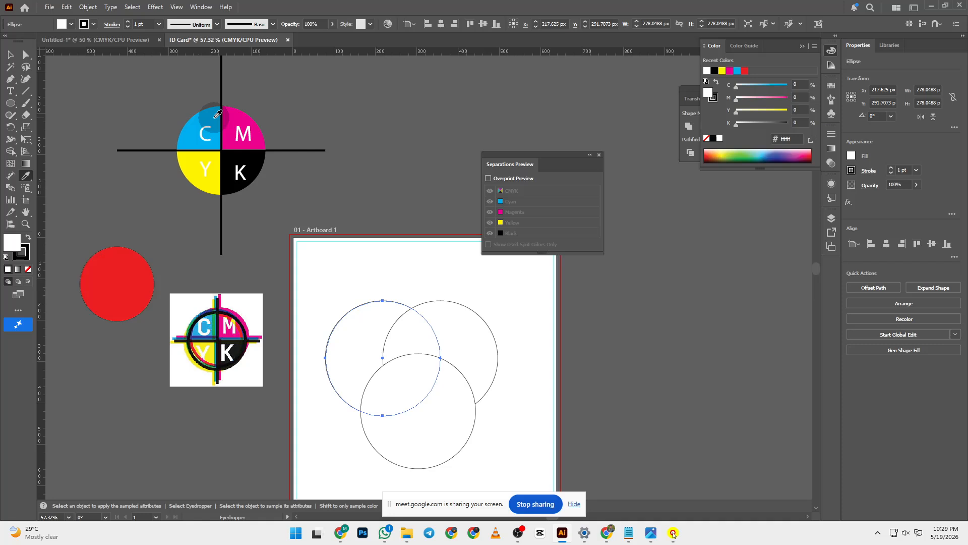
click(215, 117)
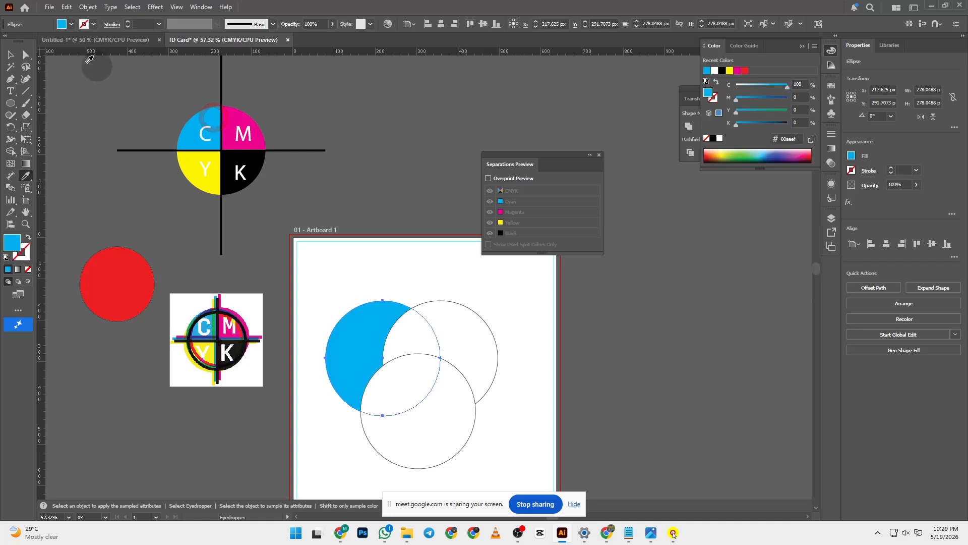
click(9, 54)
click(370, 306)
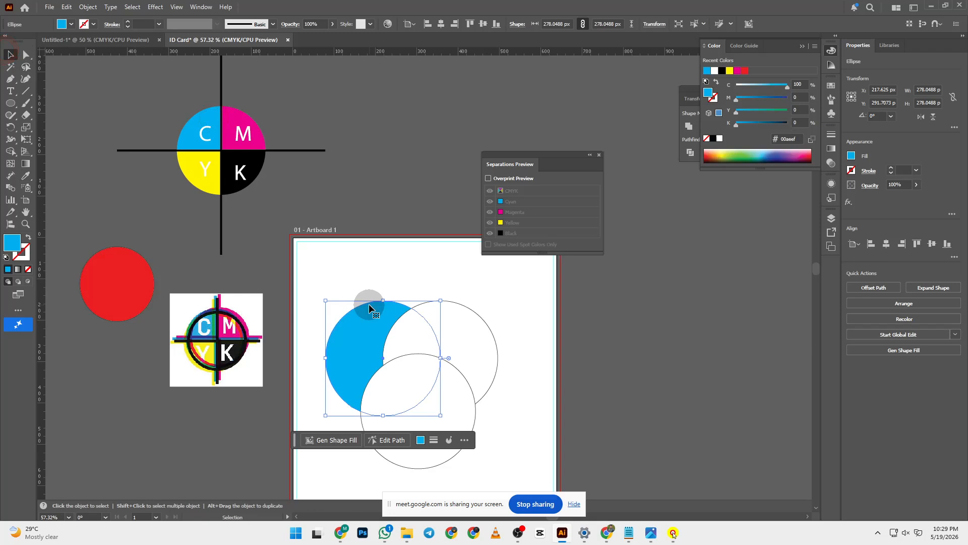
- Fill the upper right circle with the logo's magenta using the Eyedropper
click(481, 331)
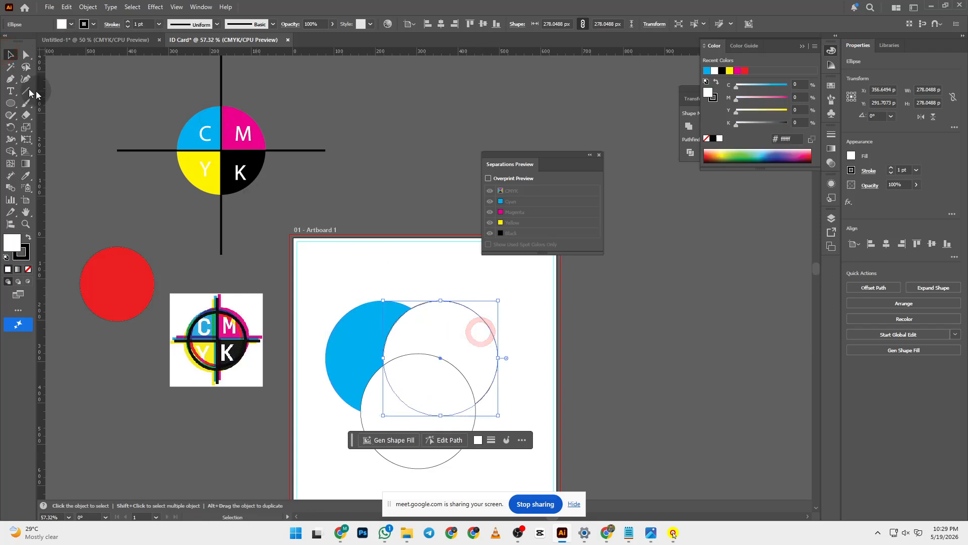
key(i)
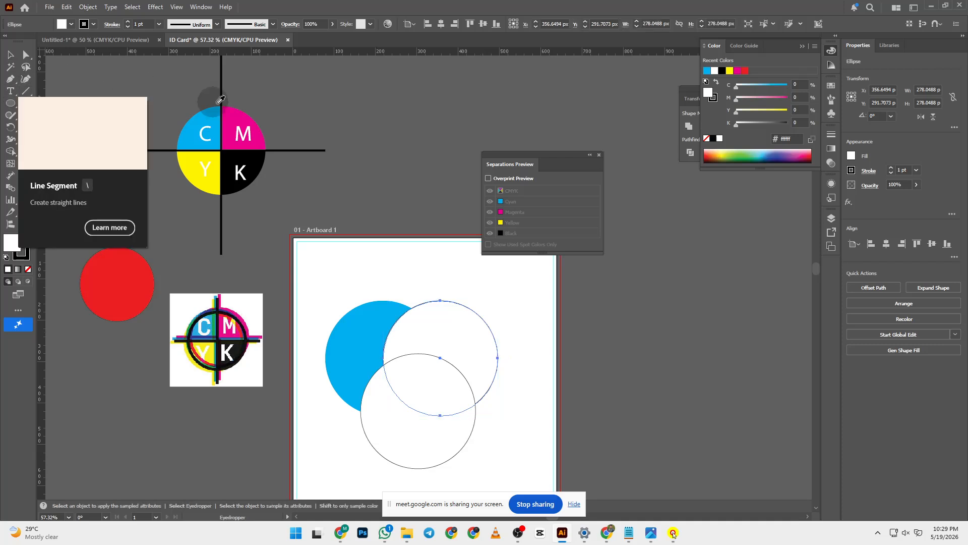
click(232, 117)
click(10, 54)
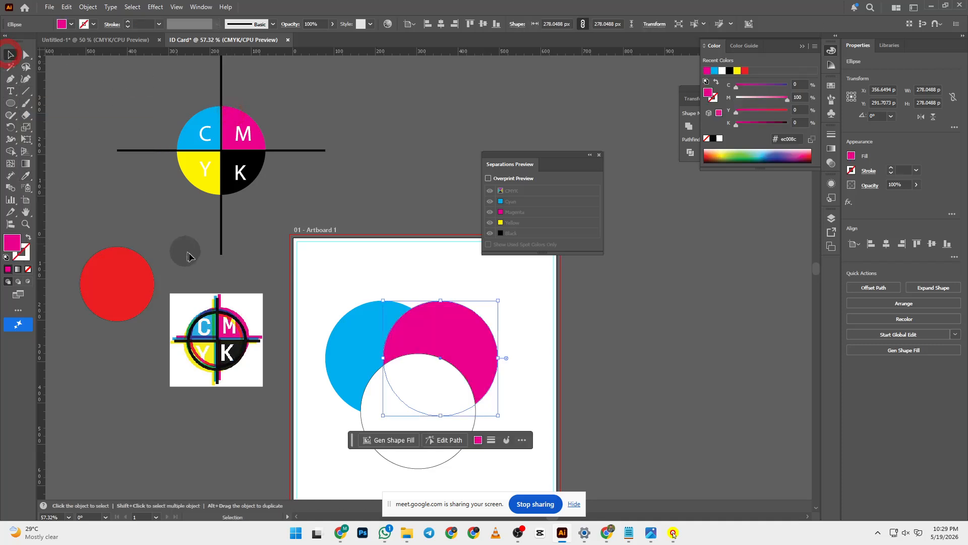
click(212, 268)
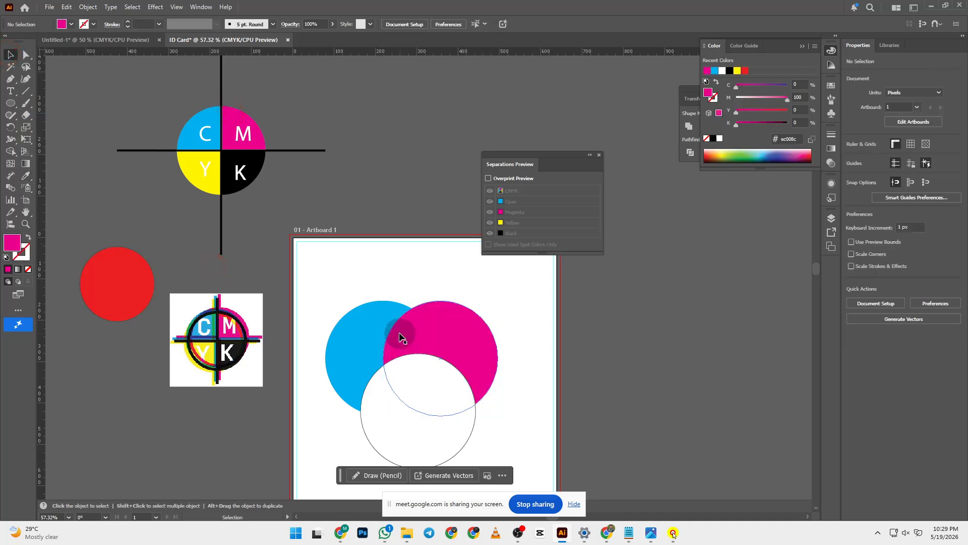
- Fill the bottom circle with the logo's yellow using the Eyedropper
scroll(401, 340, down, 2)
click(401, 351)
key(i)
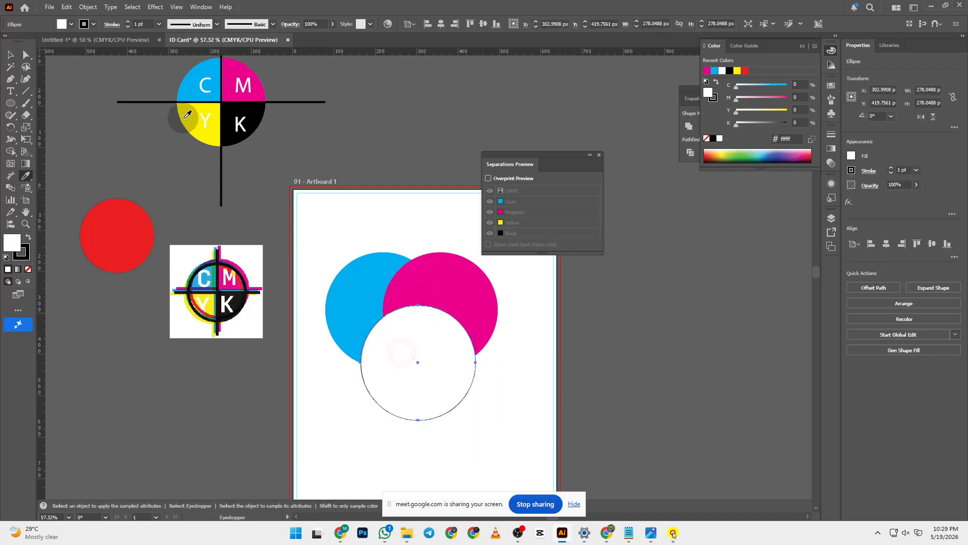
click(184, 117)
click(10, 54)
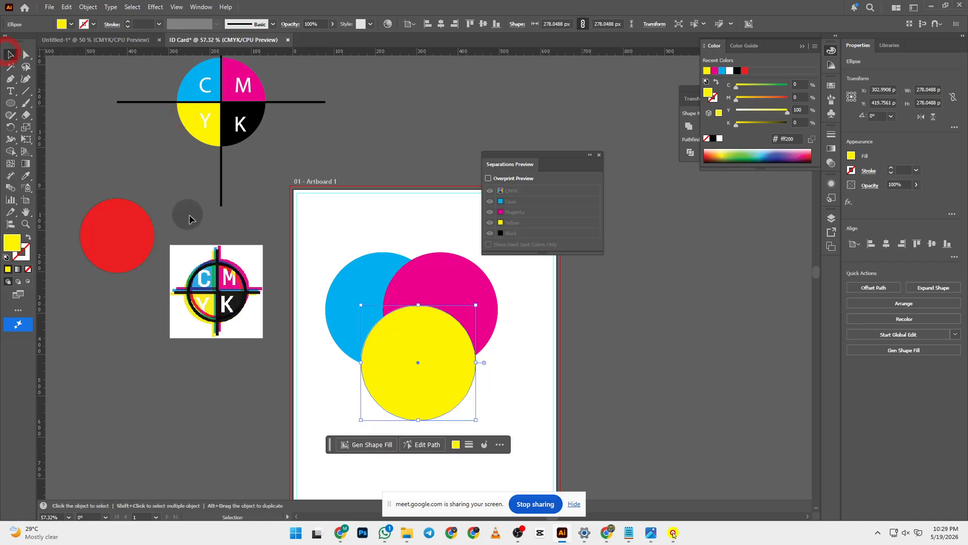
click(234, 248)
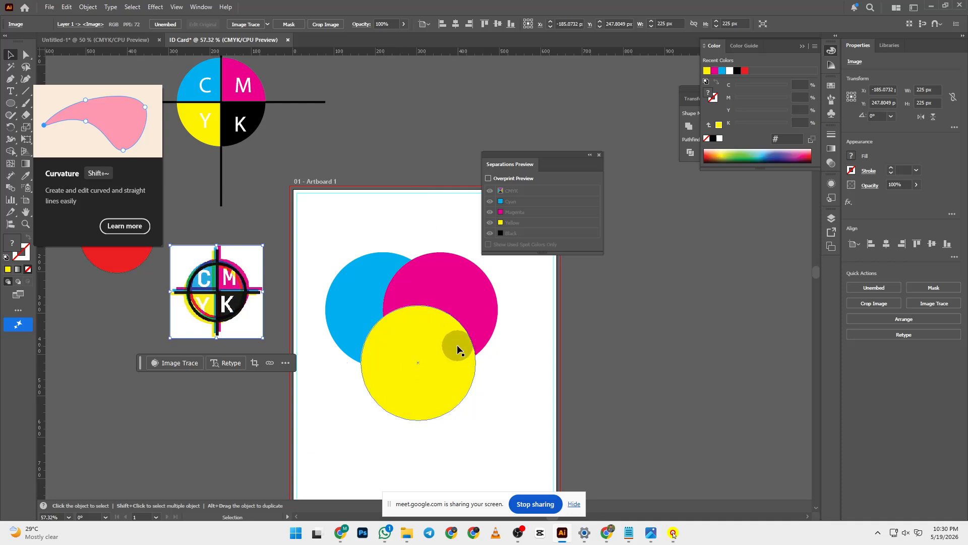
- Marquee-select the three circles and set their Transparency blend mode to Multiply
drag(309, 217, 512, 423)
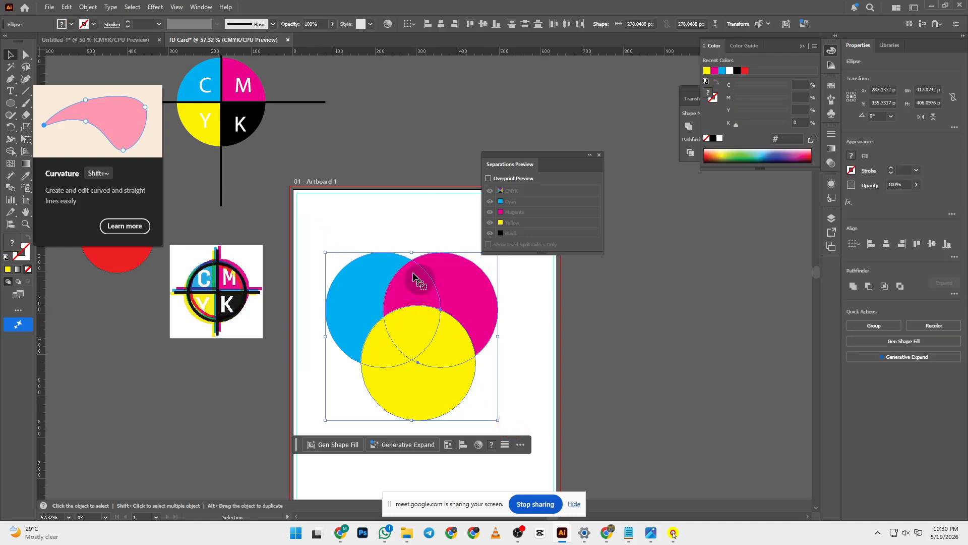
click(364, 222)
drag(336, 226, 522, 425)
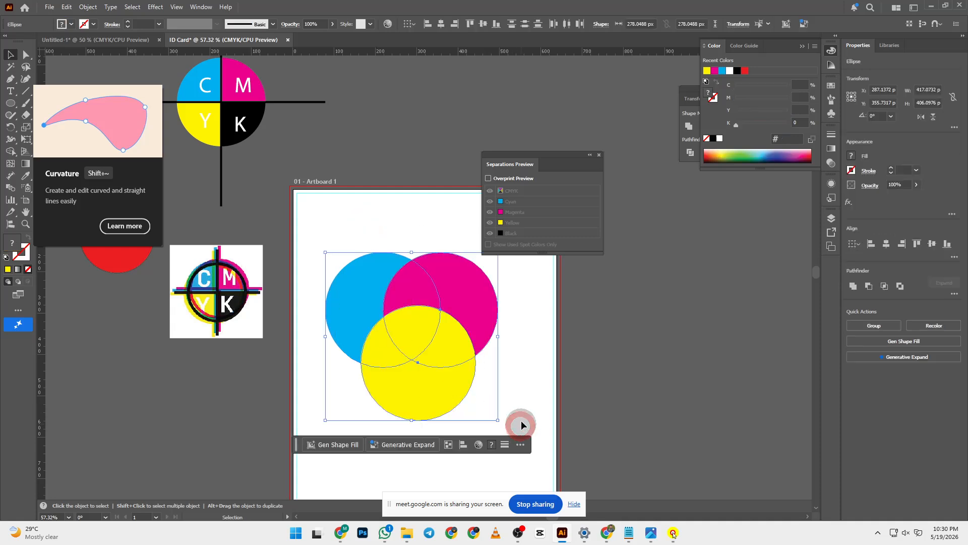
click(832, 164)
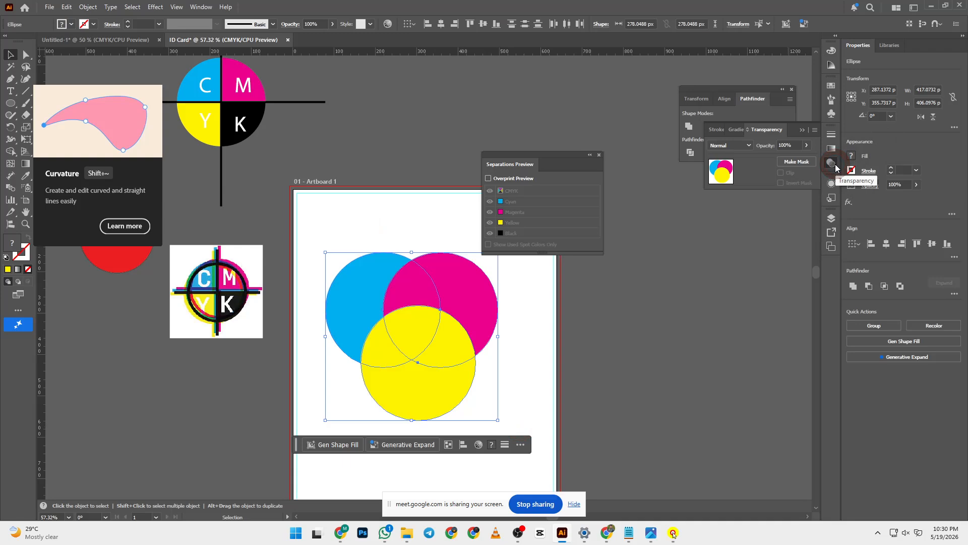
click(740, 145)
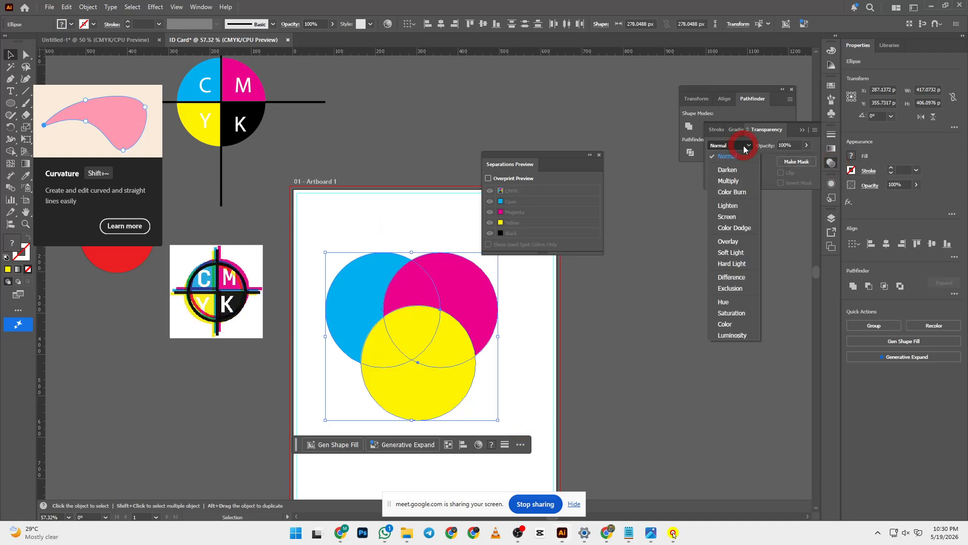
click(730, 180)
click(655, 300)
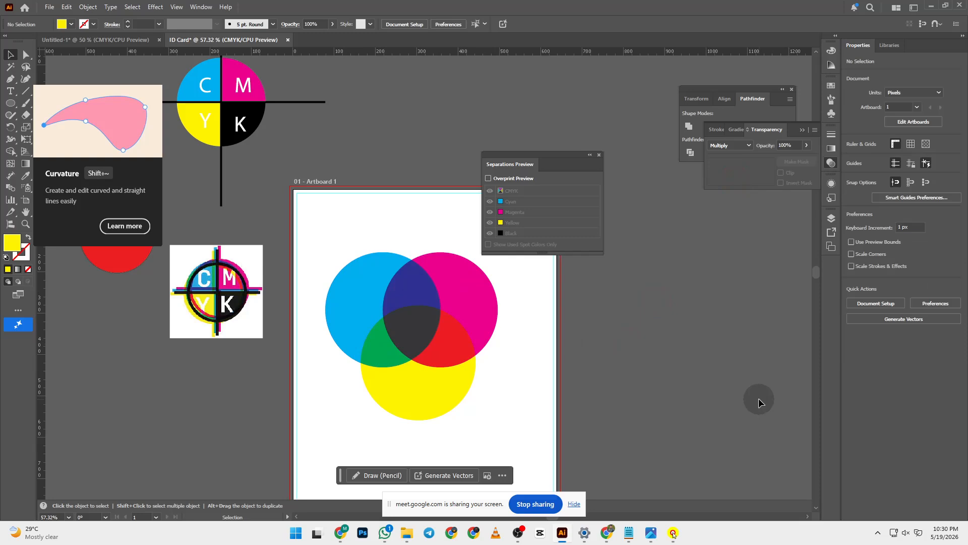
scroll(759, 398, down, 2)
- Undo the Multiply blend so the circles return to solid cyan, magenta and yellow
key(ctrl)
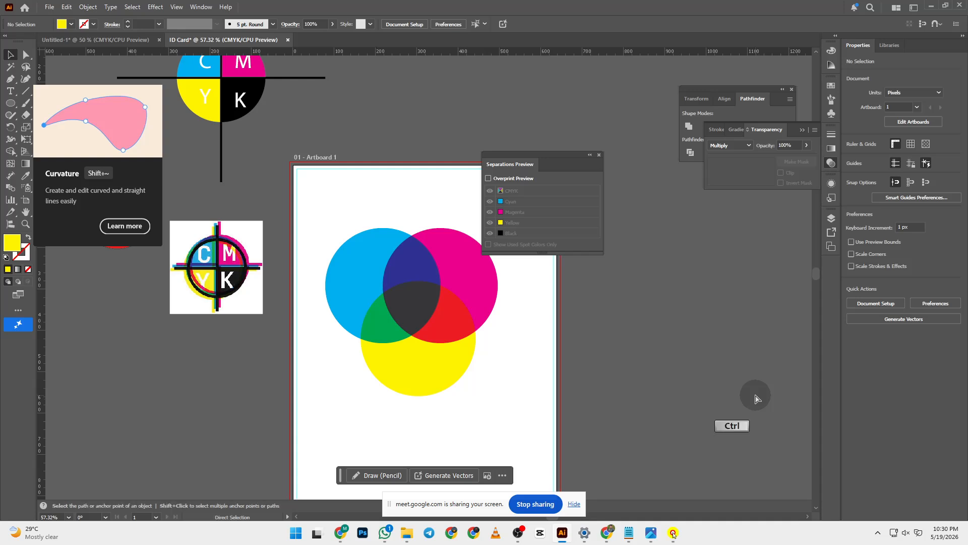
key(ctrl+z)
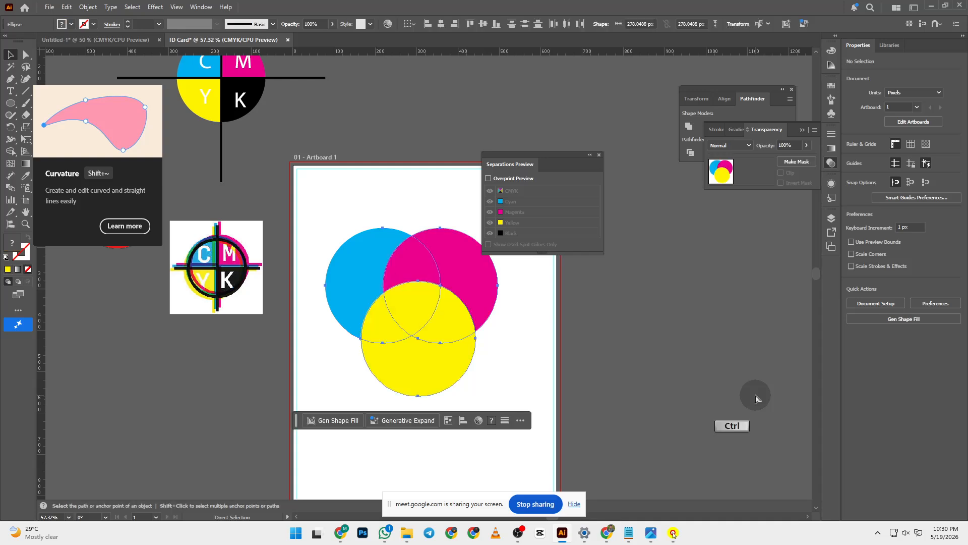
click(749, 366)
drag(323, 214, 513, 420)
click(644, 392)
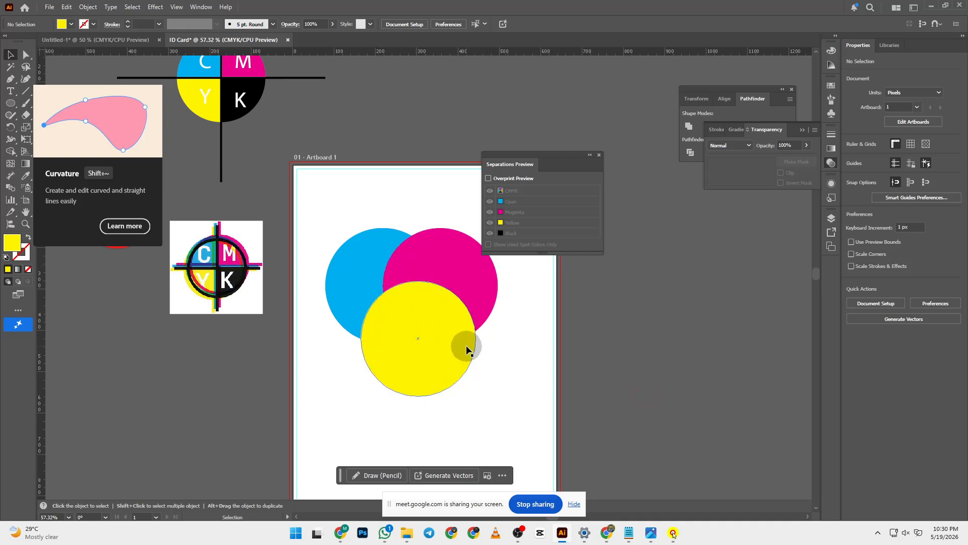
- Reselect the three circles and set their blend mode to Multiply in the Transparency panel
drag(314, 200, 517, 414)
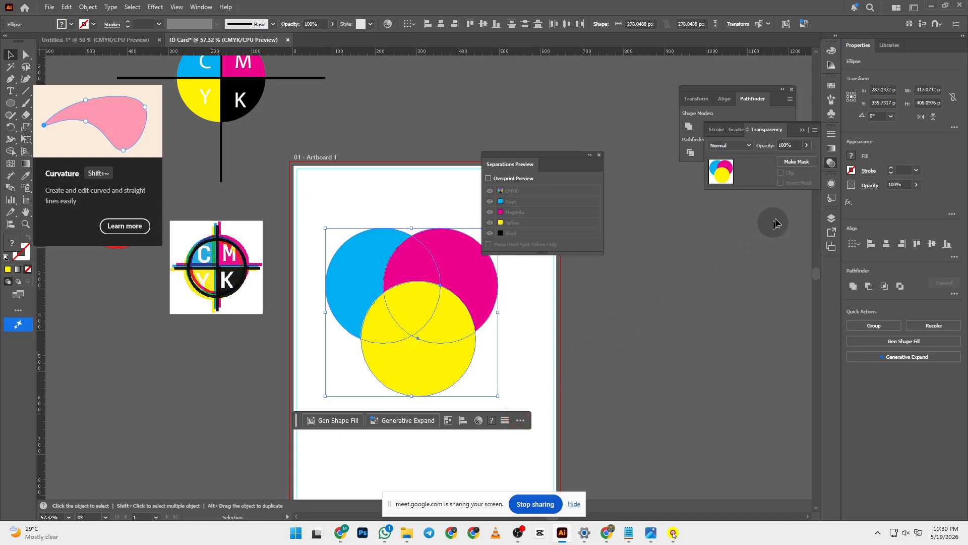
click(832, 163)
click(831, 163)
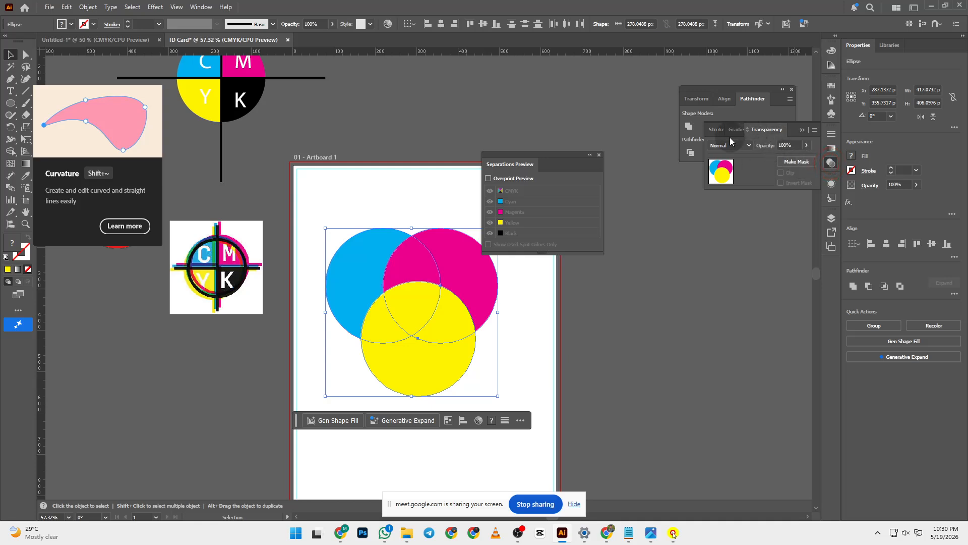
click(729, 148)
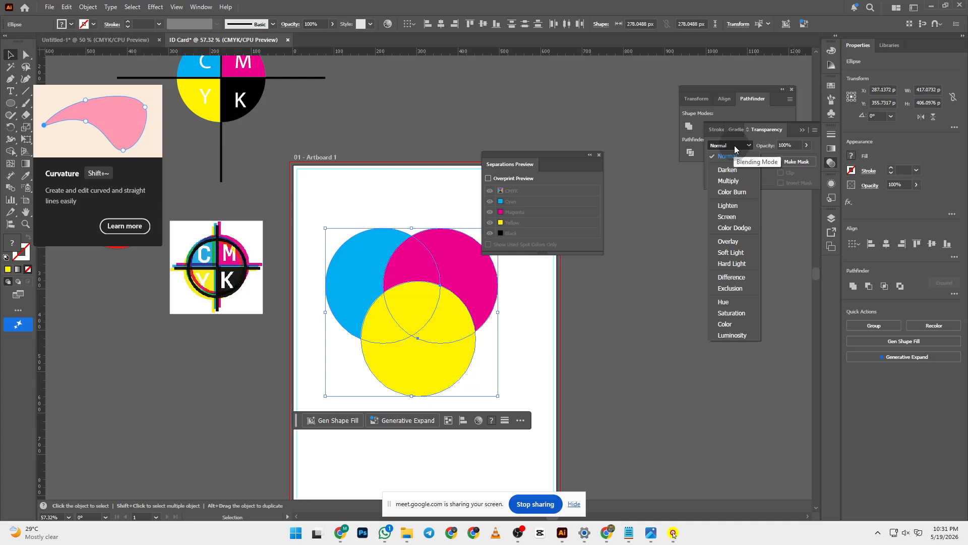
click(745, 181)
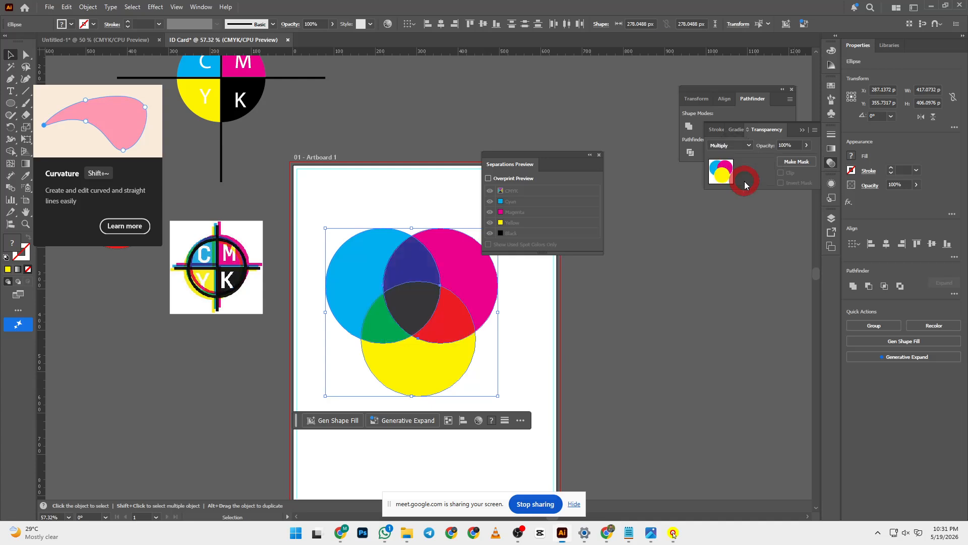
click(643, 304)
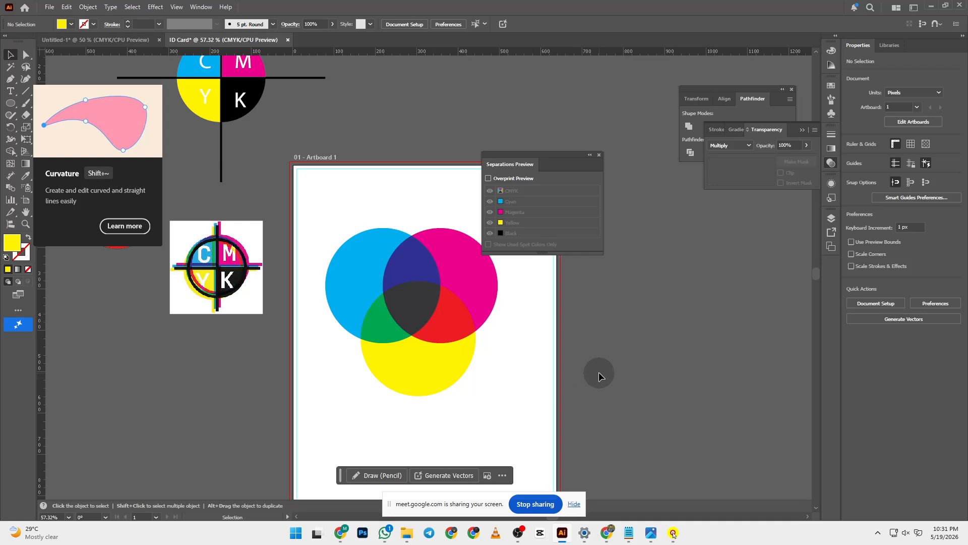
- Select the three Multiply circles and group them with Ctrl+G
scroll(598, 372, down, 1)
scroll(598, 371, up, 2)
scroll(599, 371, down, 3)
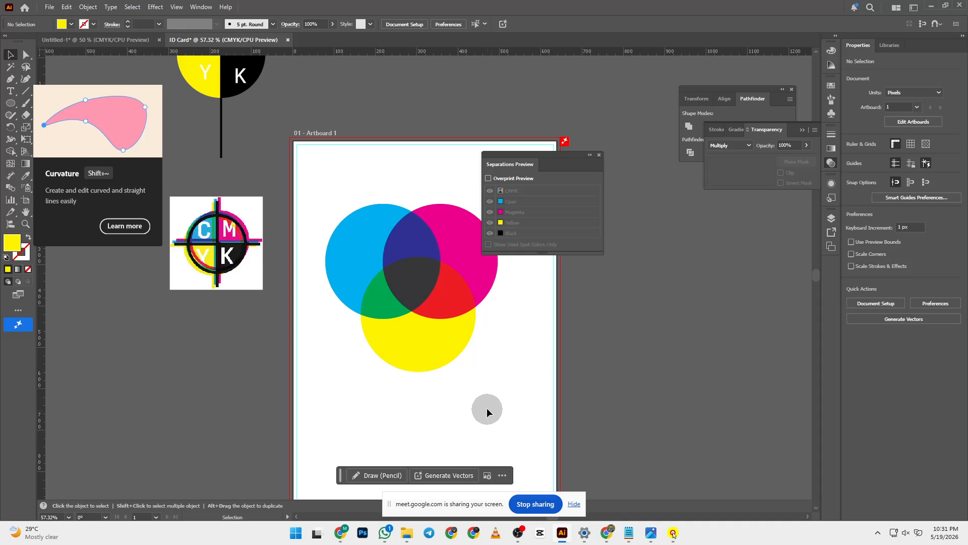
scroll(486, 406, down, 1)
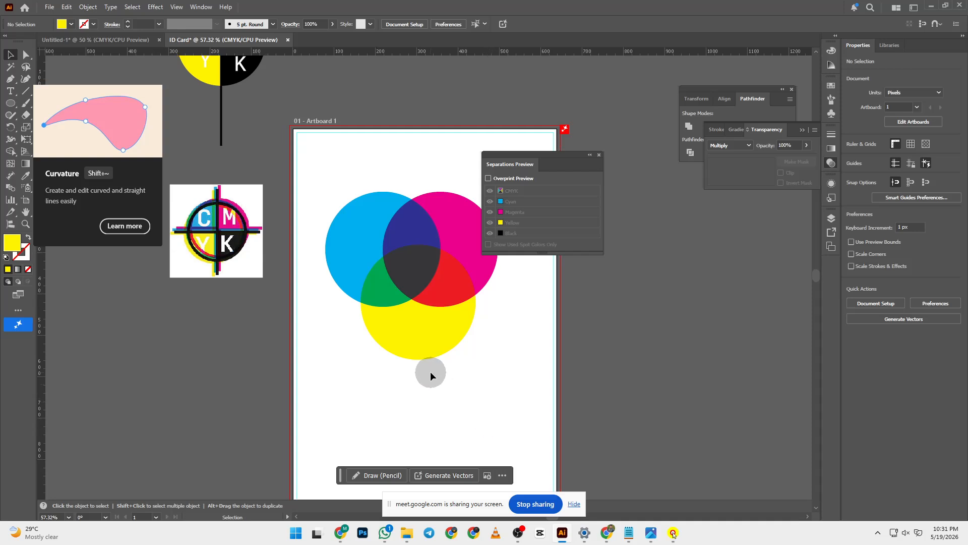
drag(335, 194, 514, 393)
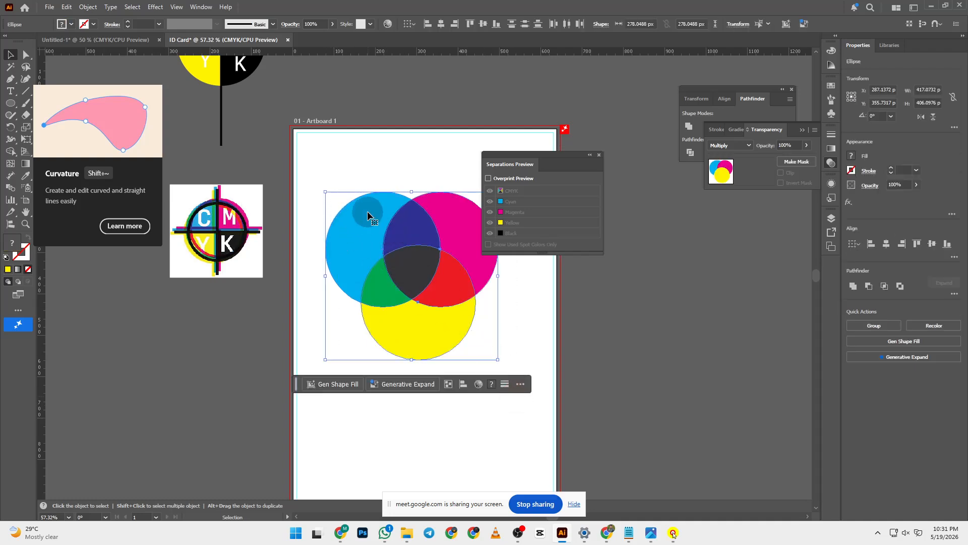
key(ctrl+g)
- Move the circle group onto the pasteboard left of the artboard and reselect it
drag(419, 233, 144, 373)
click(267, 331)
scroll(280, 351, down, 2)
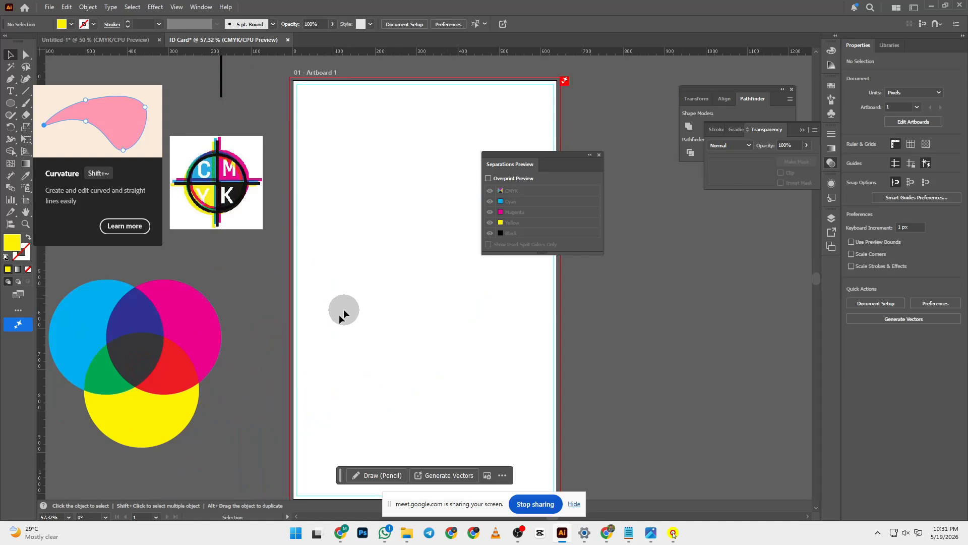
click(237, 286)
click(141, 356)
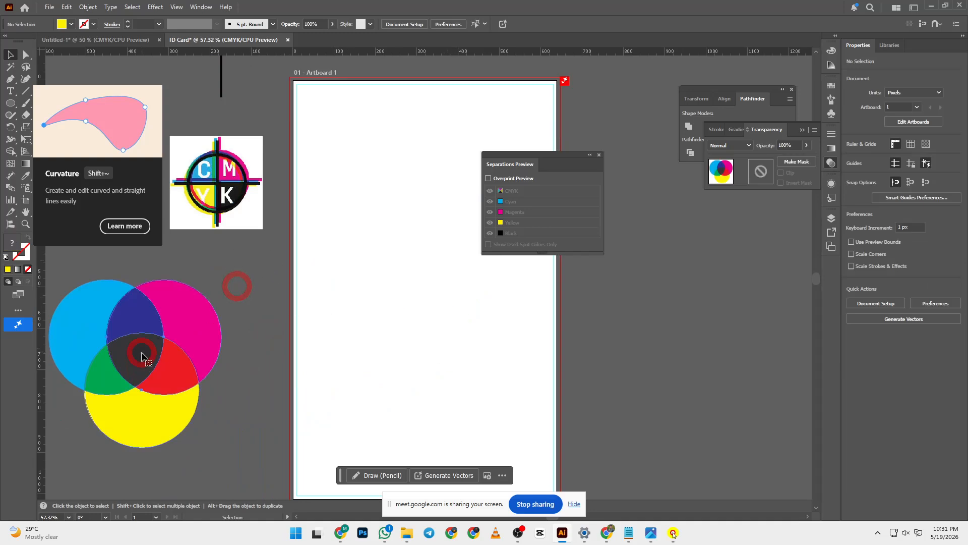
- Turn on Overprint Preview, then hide and restore the Black plate in Separations Preview
click(499, 178)
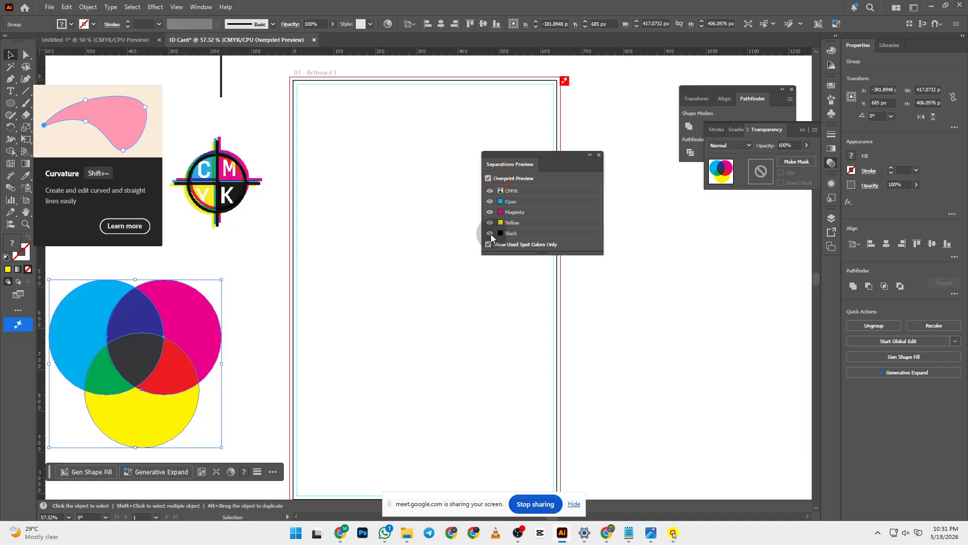
click(141, 360)
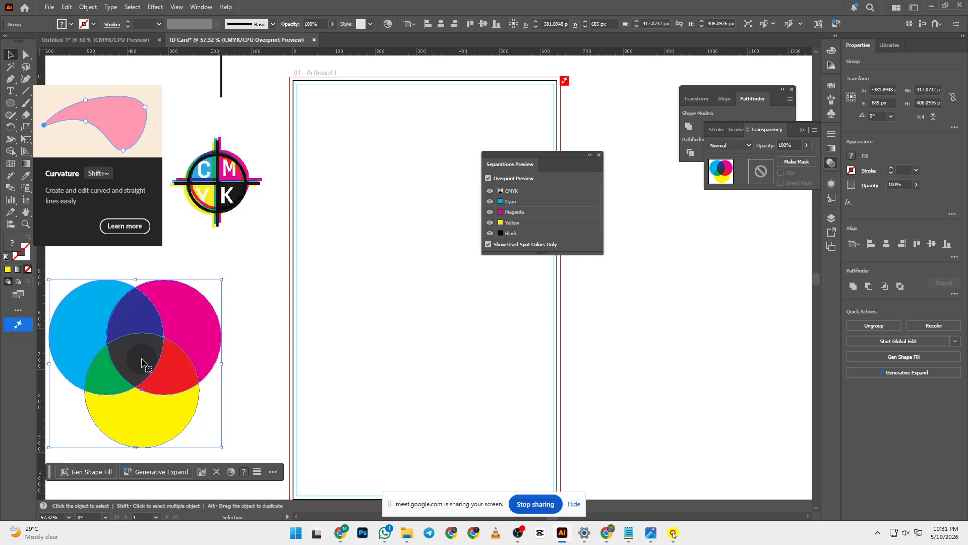
click(420, 243)
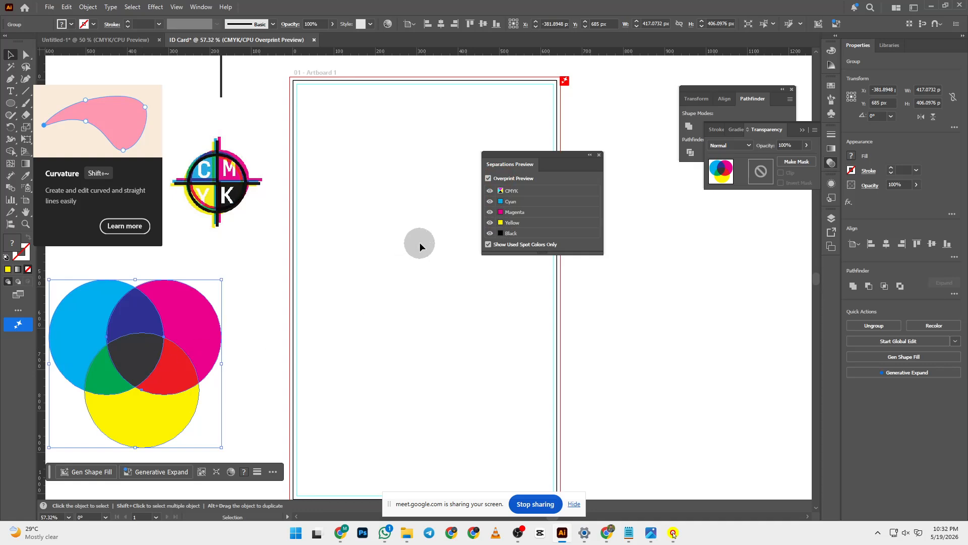
click(490, 233)
scroll(283, 223, up, 2)
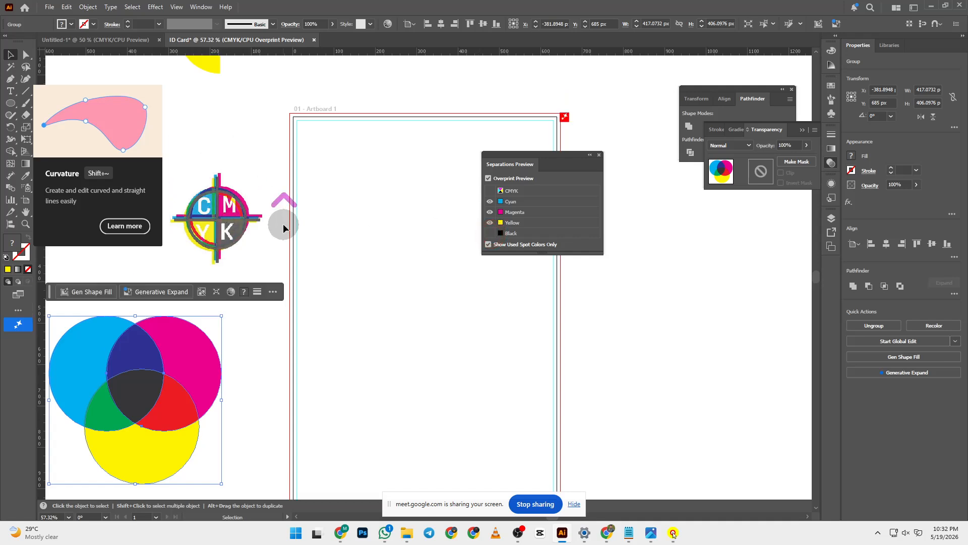
scroll(283, 223, up, 6)
scroll(151, 393, down, 4)
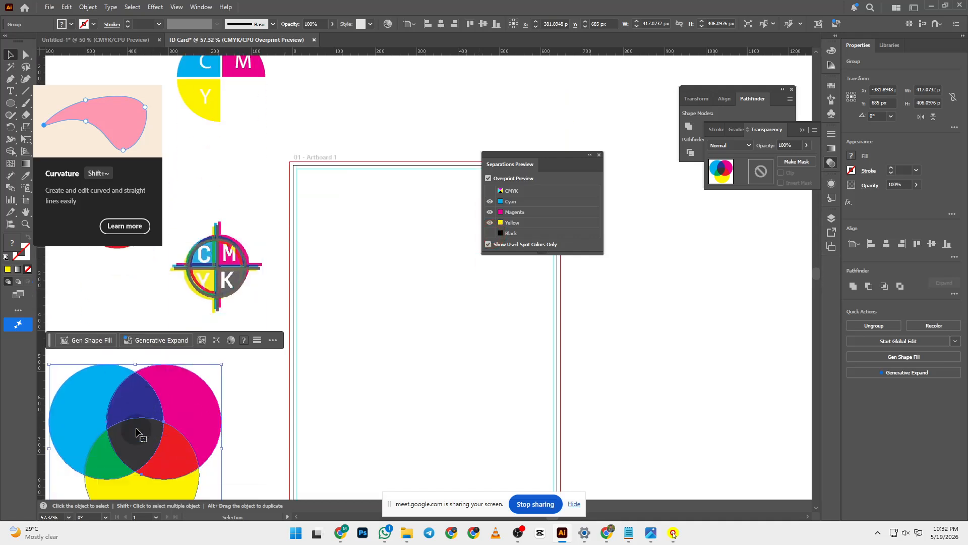
scroll(137, 433, down, 1)
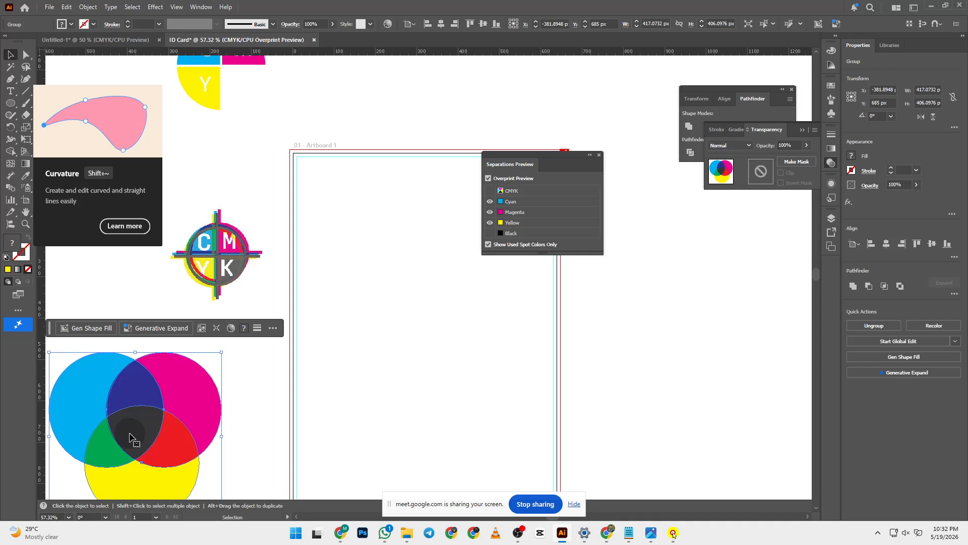
scroll(130, 444, down, 2)
click(490, 233)
scroll(323, 247, up, 1)
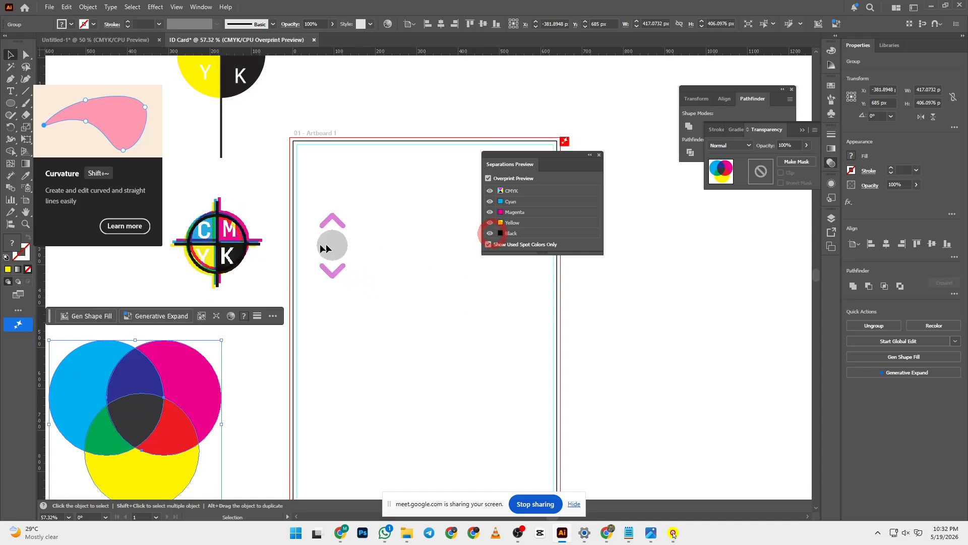
scroll(323, 247, up, 9)
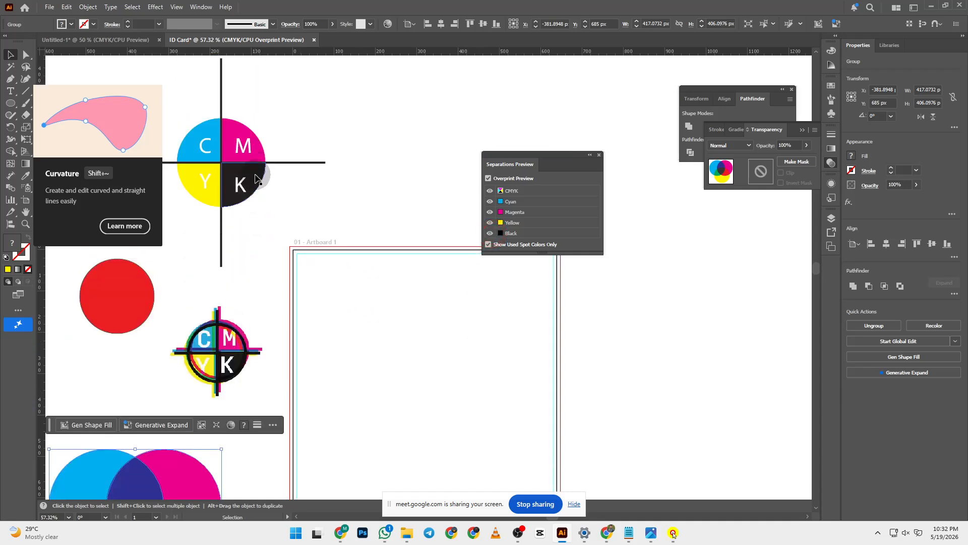
scroll(256, 178, down, 11)
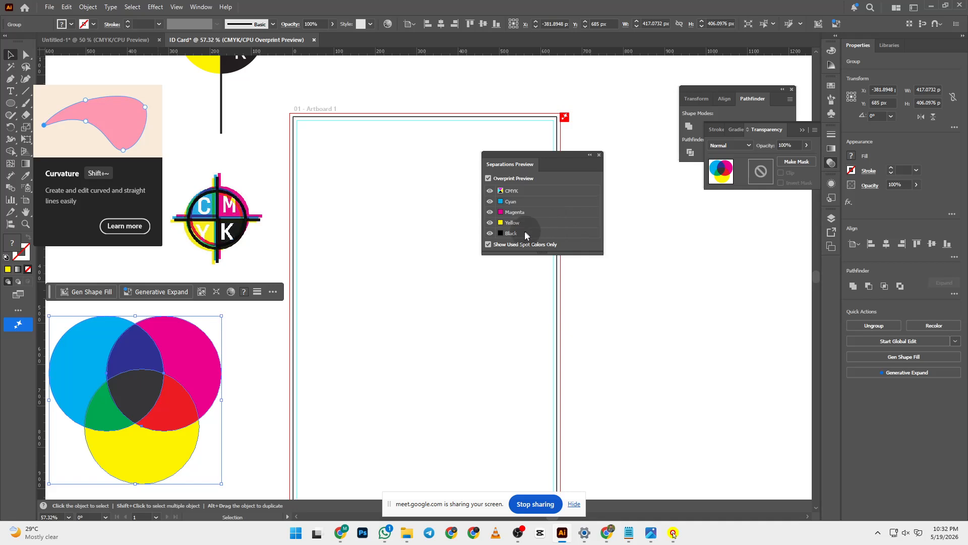
- Hide the Black plate once more to compare, then bring it back
click(491, 233)
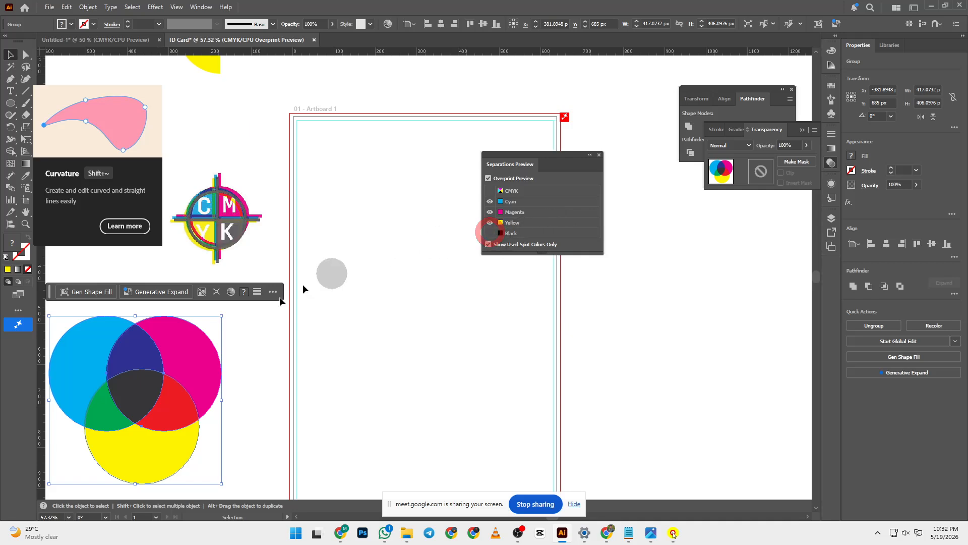
scroll(264, 240, up, 3)
scroll(252, 197, down, 3)
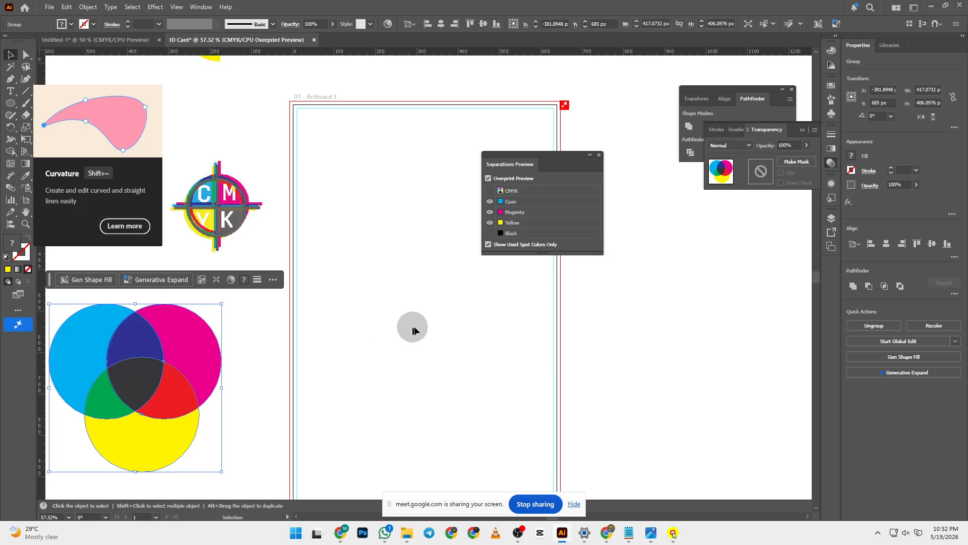
click(490, 234)
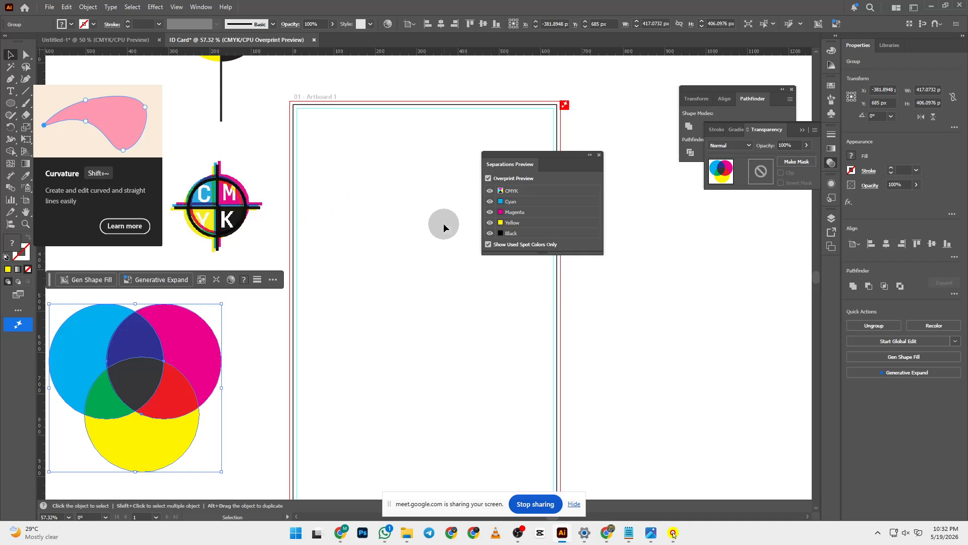
scroll(443, 223, up, 1)
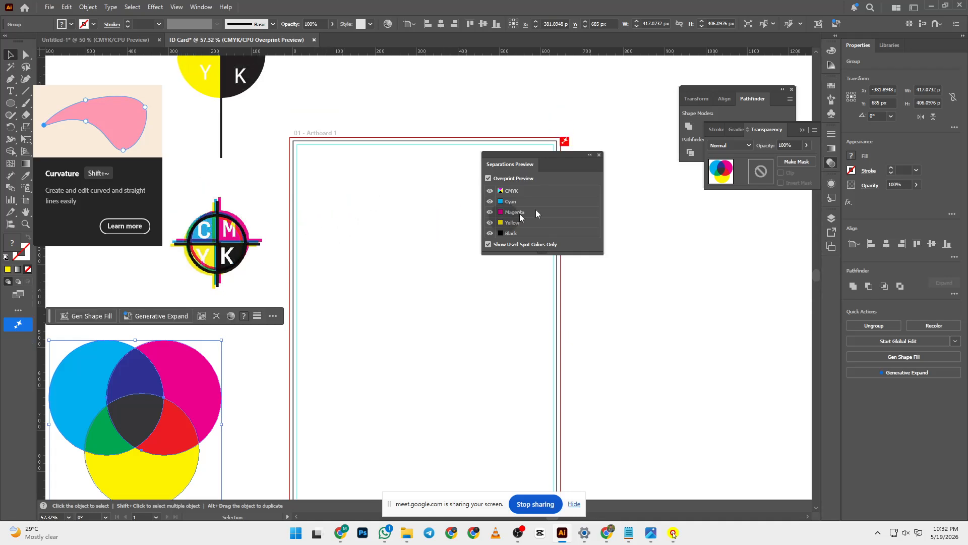
- Turn Overprint Preview off and move the Separations Preview panel aside
click(488, 178)
drag(550, 155, 738, 207)
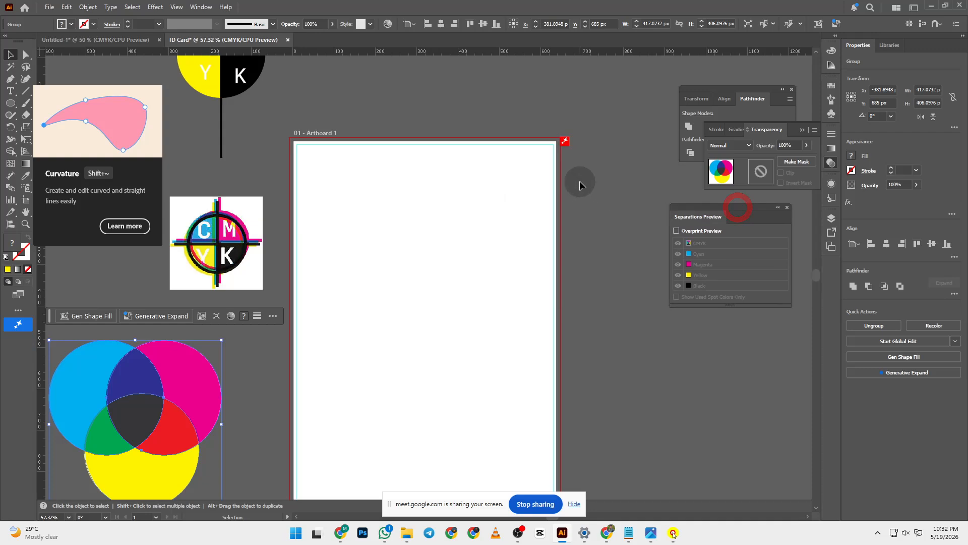
scroll(577, 184, down, 2)
scroll(332, 259, up, 1)
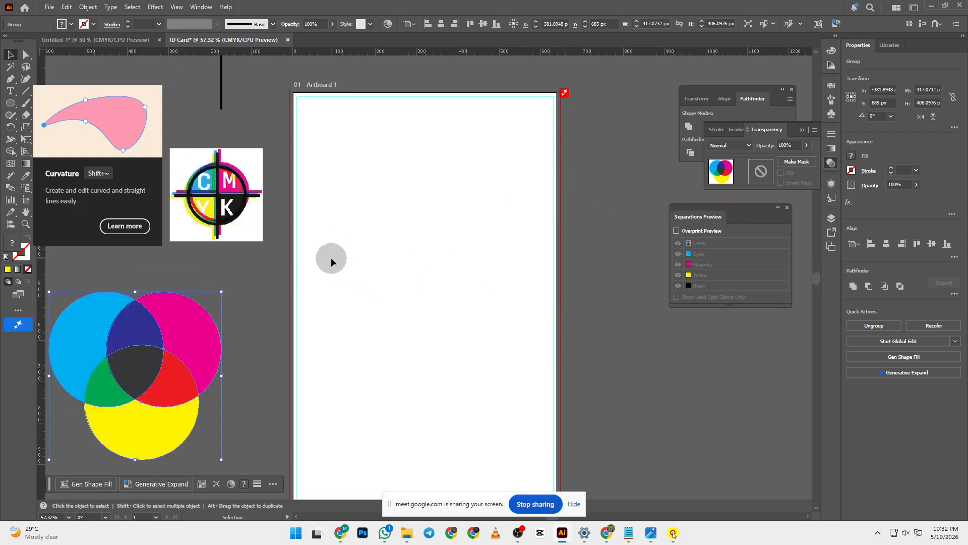
scroll(331, 257, down, 1)
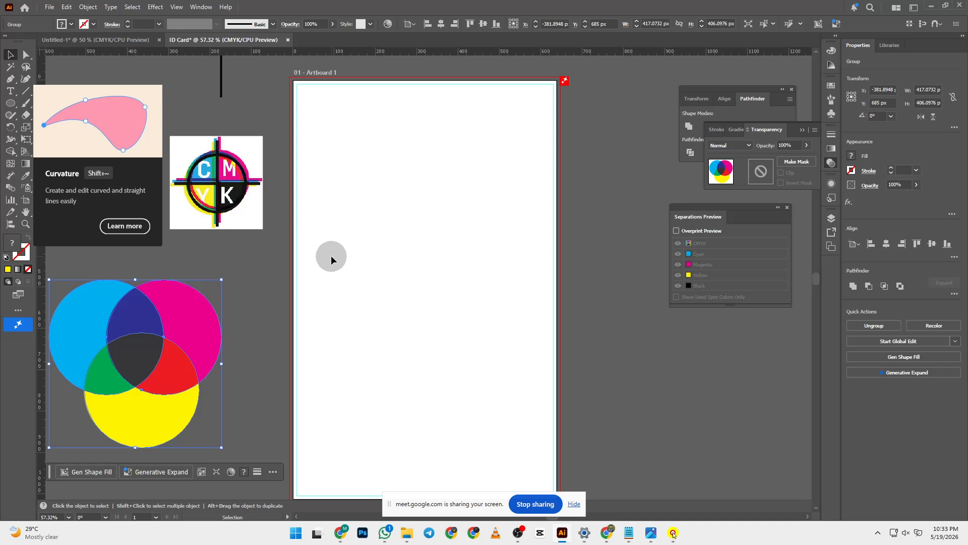
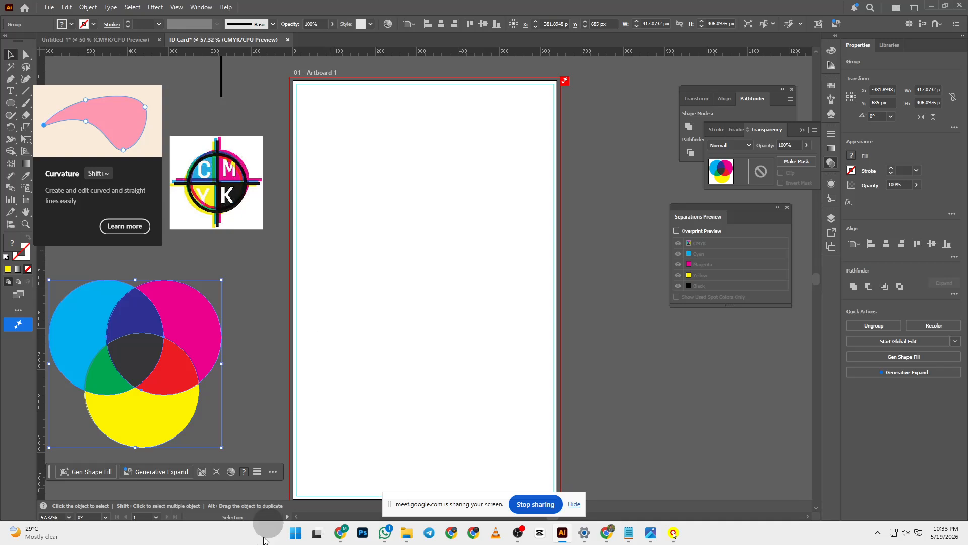
- Open the Print dialog for the ID card with Microsoft Print to PDF as the printer
scroll(420, 246, down, 2)
scroll(420, 247, up, 6)
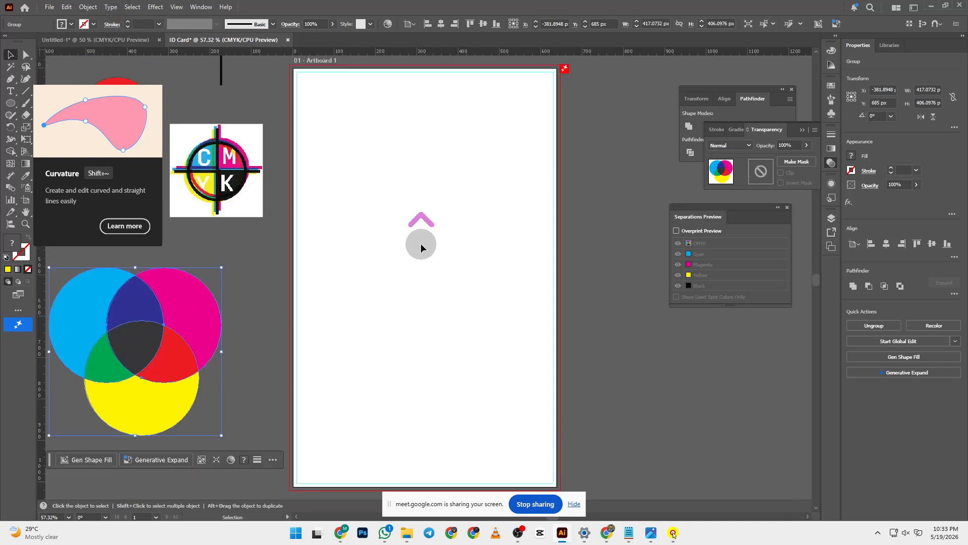
scroll(423, 220, down, 5)
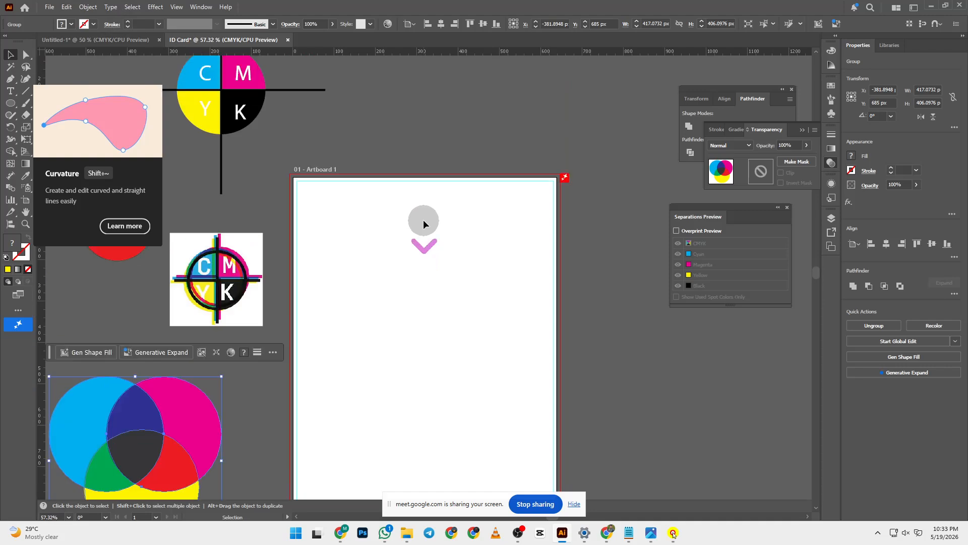
scroll(425, 216, down, 1)
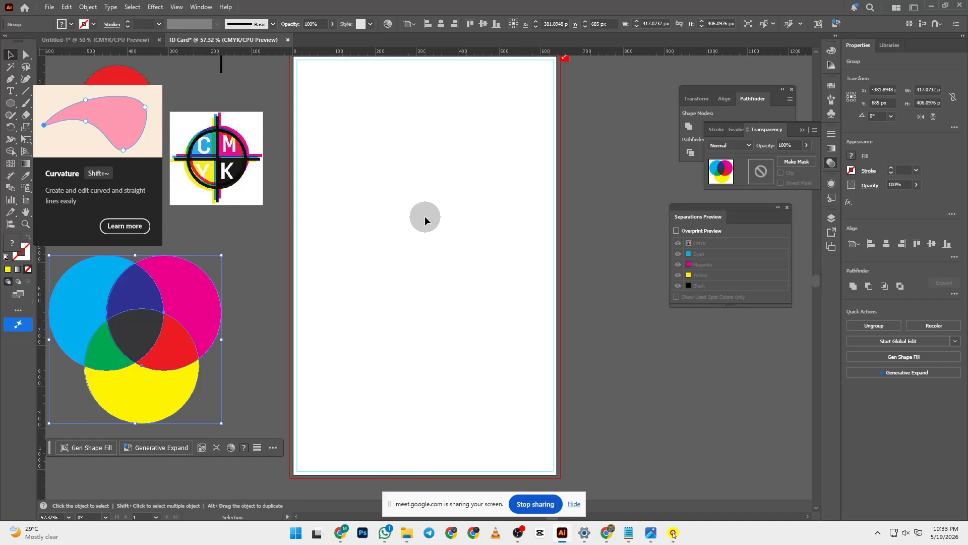
scroll(425, 216, up, 2)
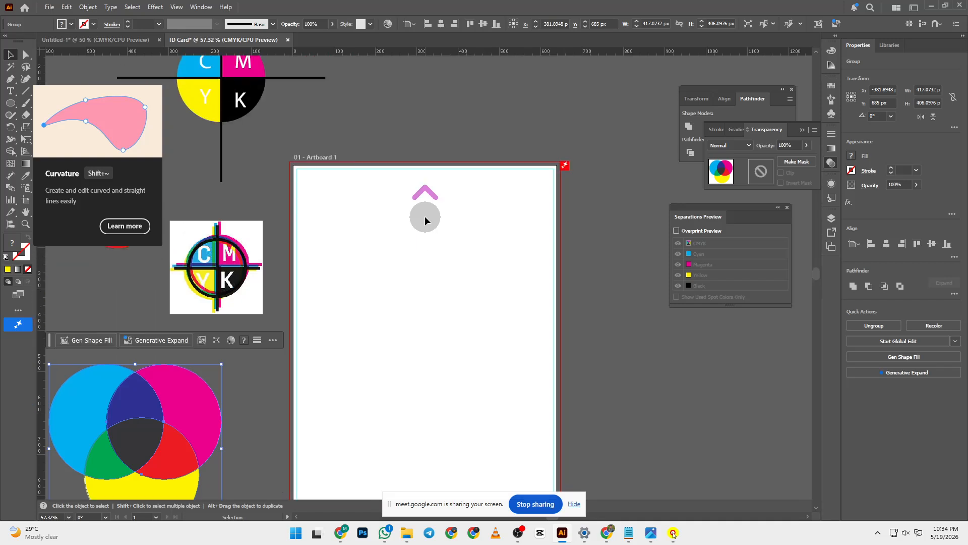
scroll(426, 216, down, 1)
scroll(426, 216, up, 2)
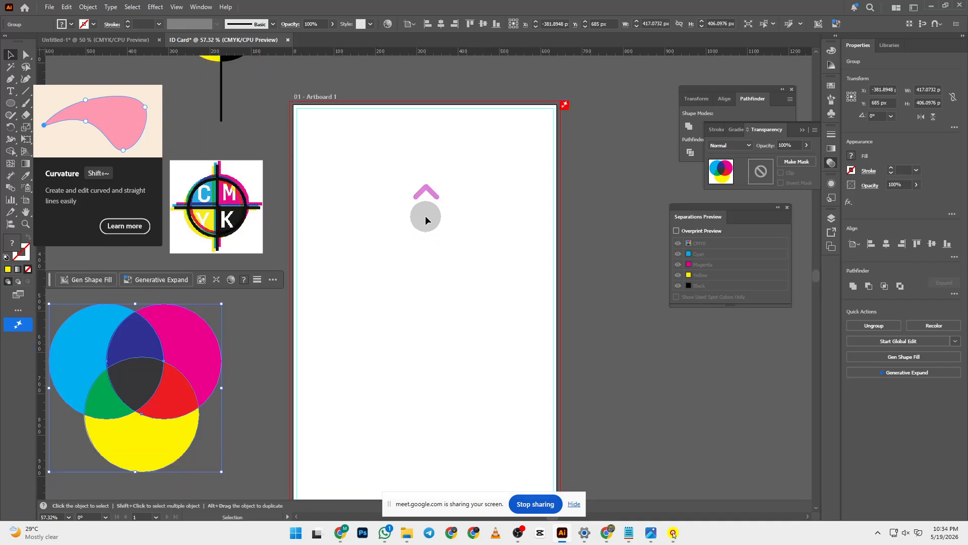
scroll(425, 216, down, 1)
scroll(425, 216, down, 1)
scroll(425, 215, down, 1)
scroll(426, 215, up, 1)
scroll(426, 215, down, 2)
scroll(428, 216, up, 2)
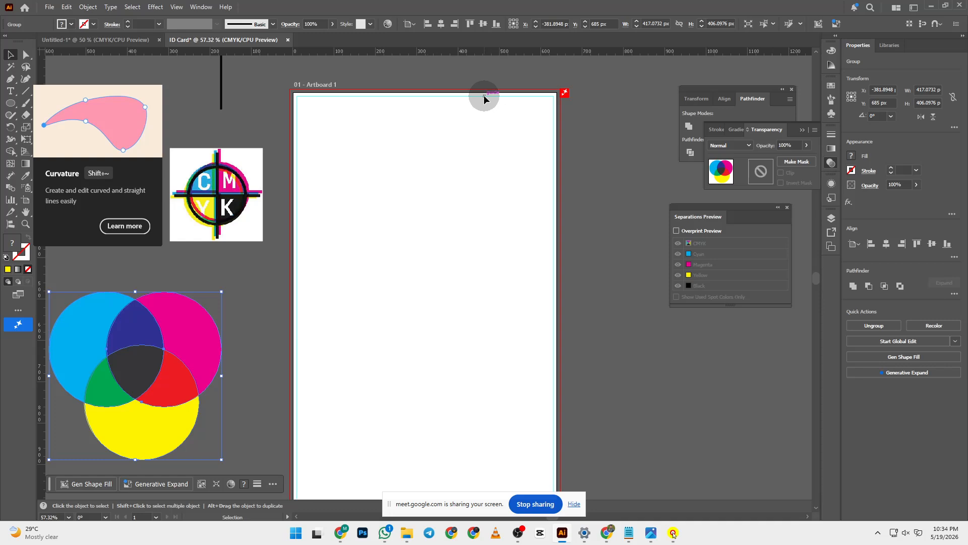
scroll(309, 440, down, 3)
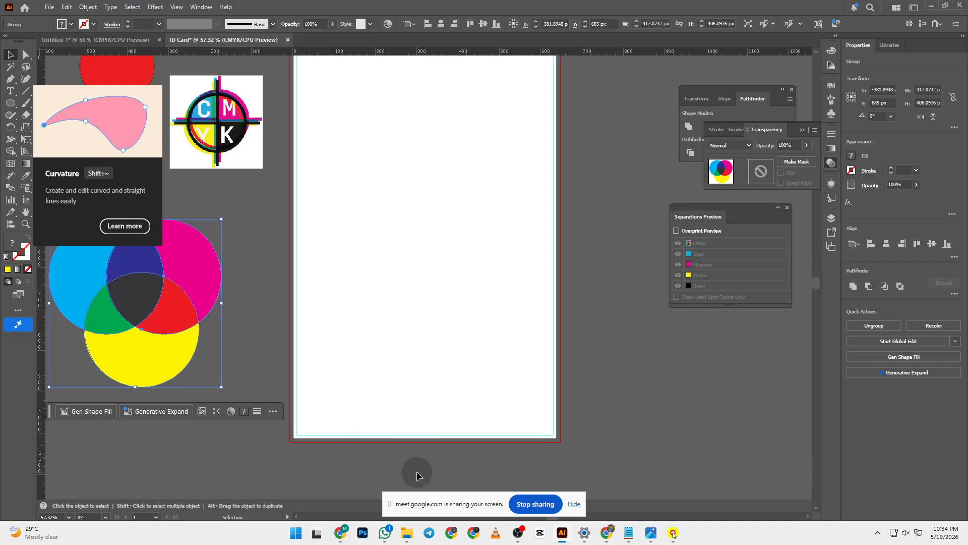
scroll(309, 296, up, 4)
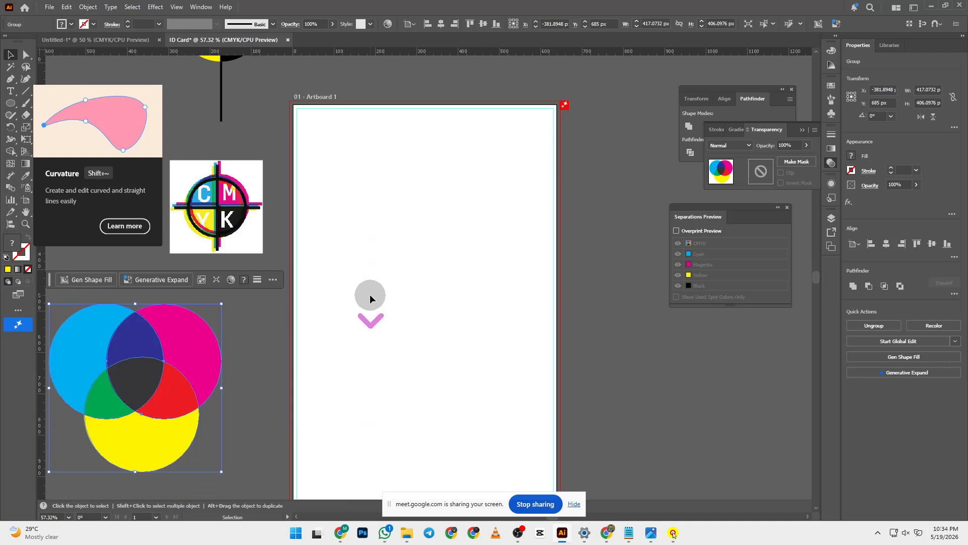
scroll(370, 294, down, 2)
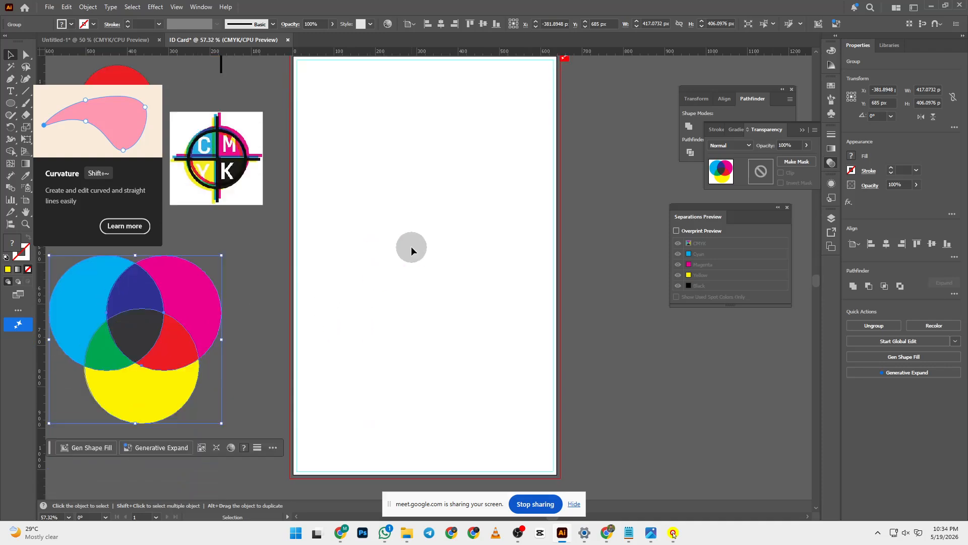
scroll(412, 251, down, 1)
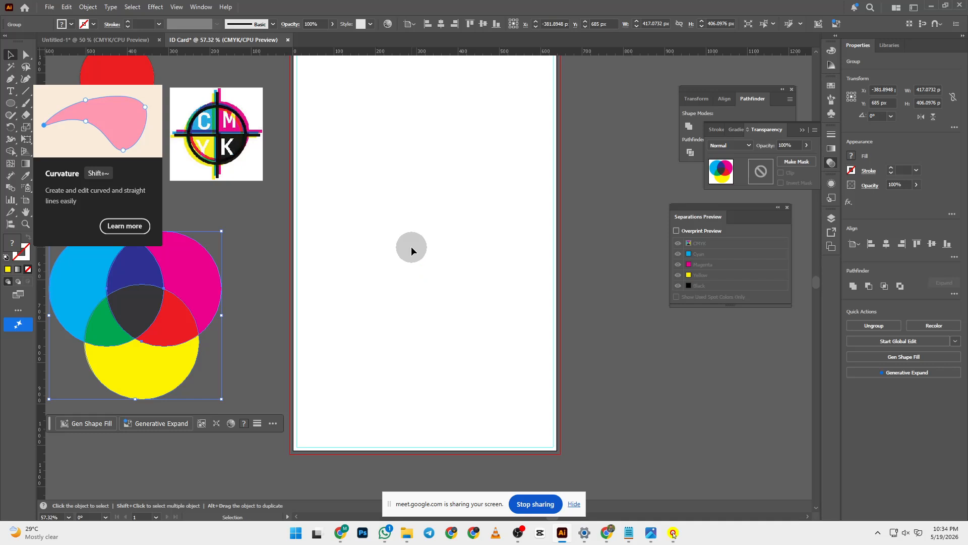
key(ctrl)
key(ctrl+p)
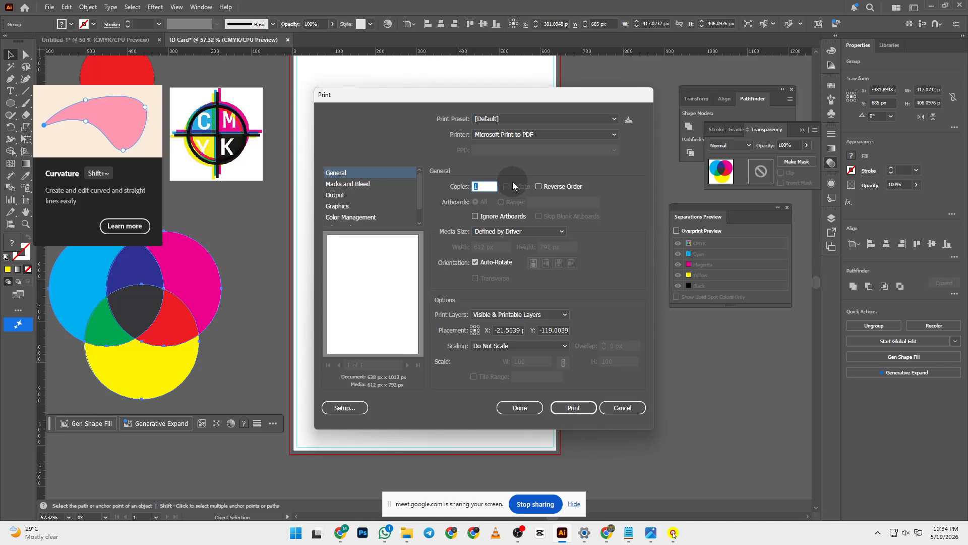
click(529, 136)
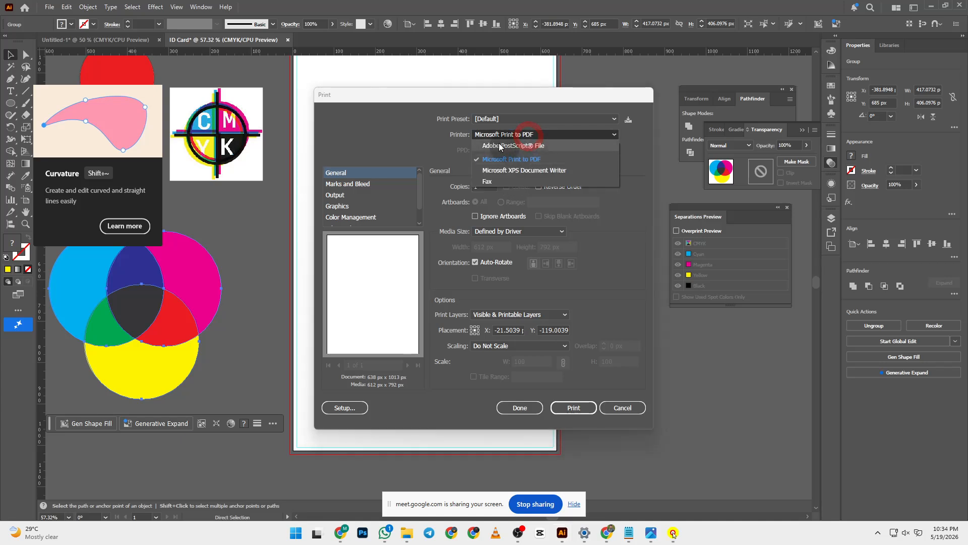
click(513, 161)
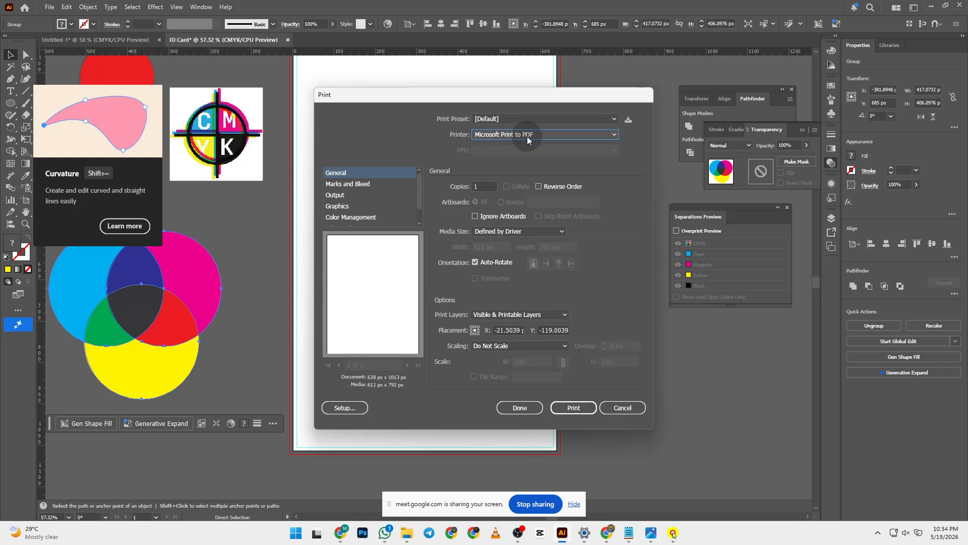
- Set Scaling to Fit to Page and show the Marks and Bleed options
click(507, 345)
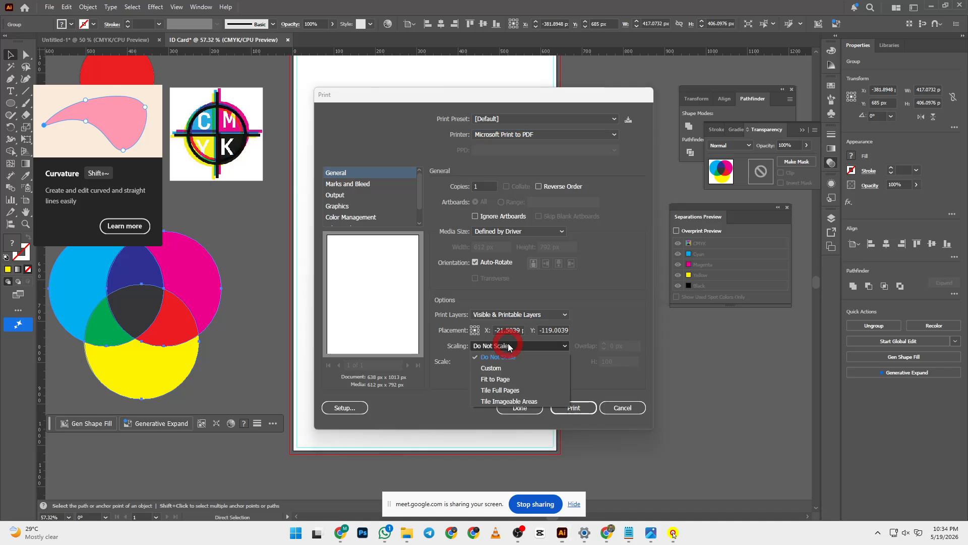
click(508, 378)
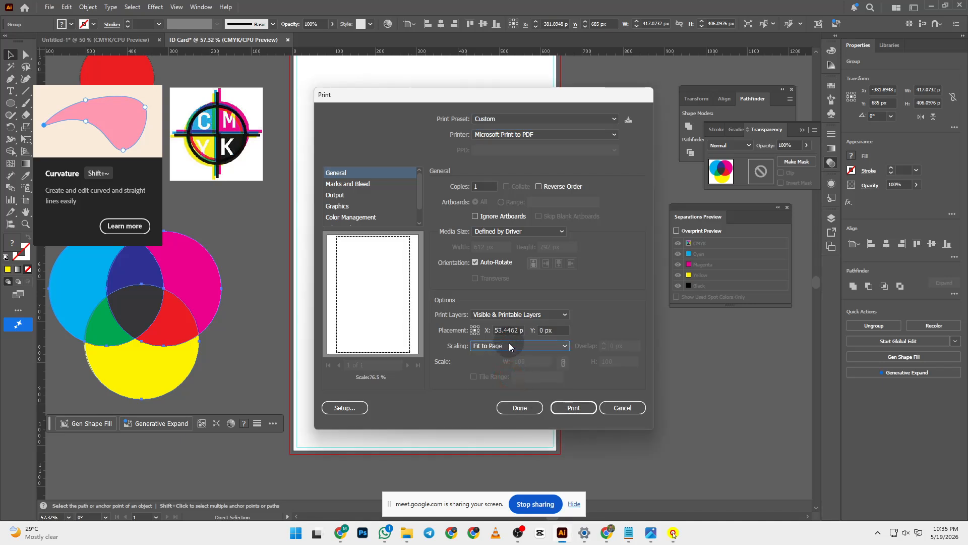
click(367, 186)
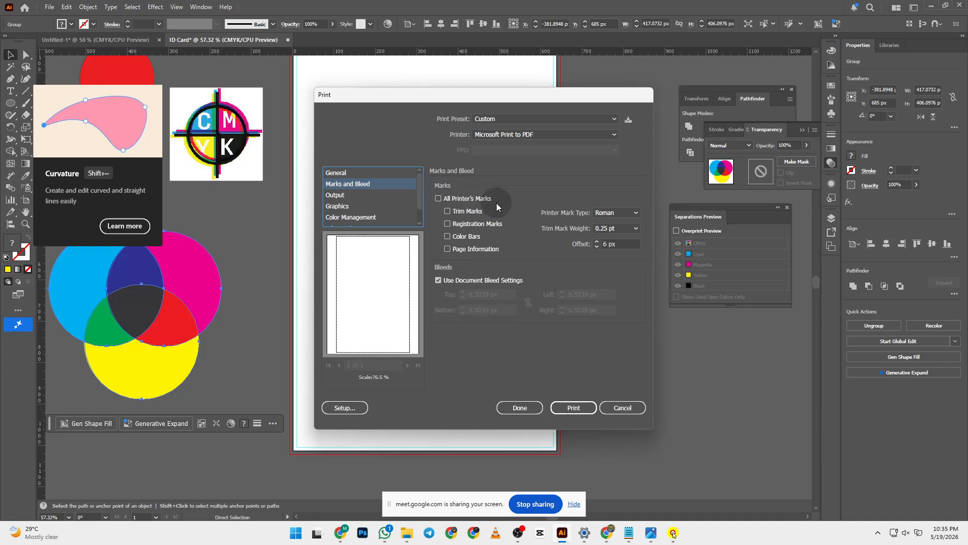
- Enable trim, registration and color-bar marks without page information, then print to PDF
click(467, 200)
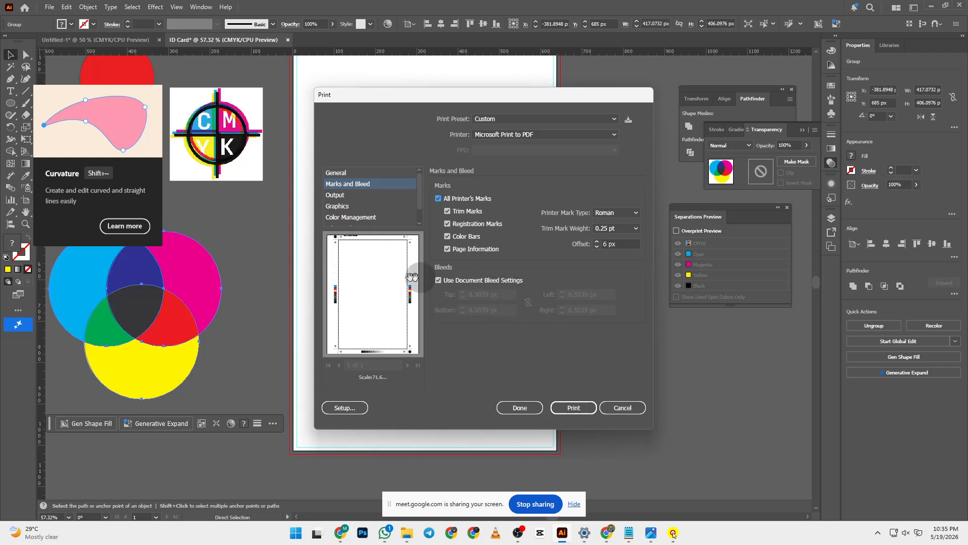
click(447, 250)
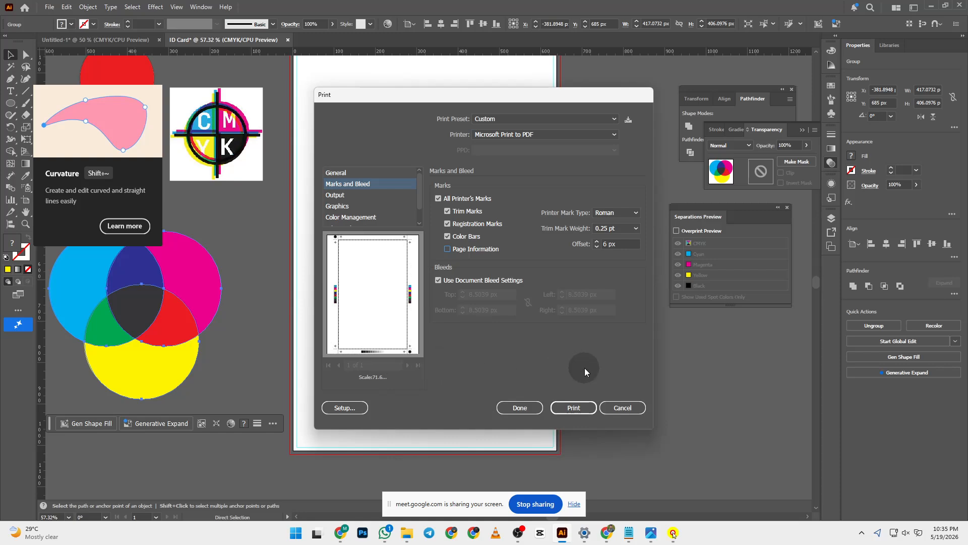
click(579, 409)
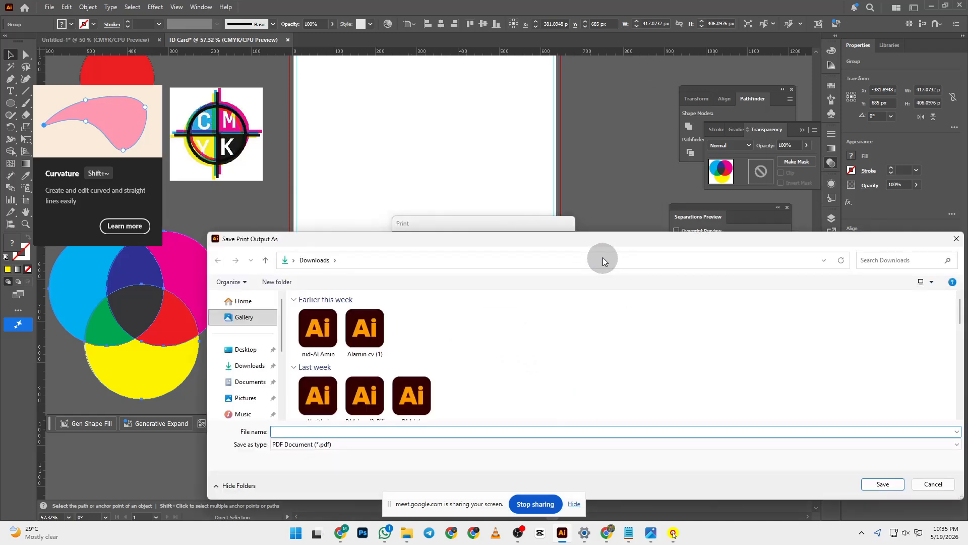
- Browse to a Desktop folder in Save Print Output As, then cancel the save
drag(593, 240, 541, 113)
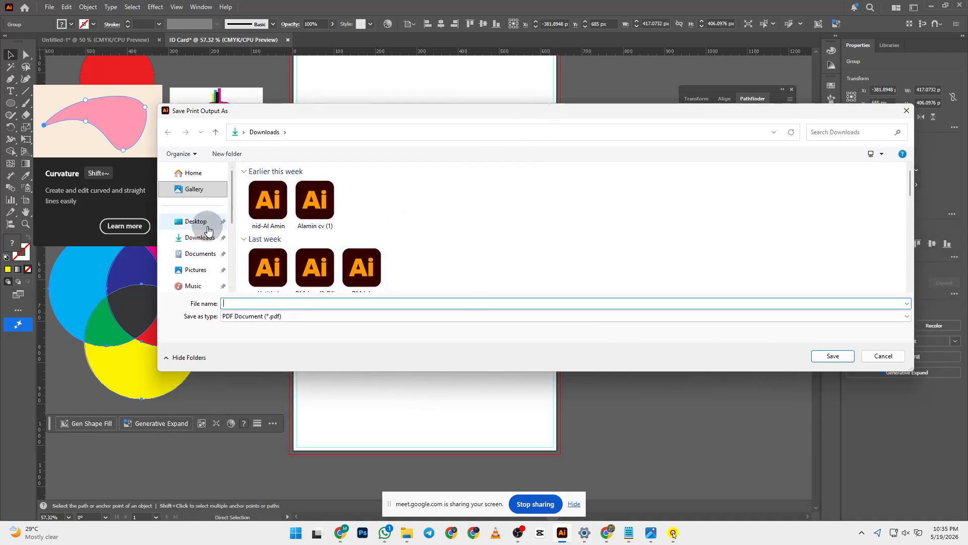
click(196, 221)
double_click(269, 212)
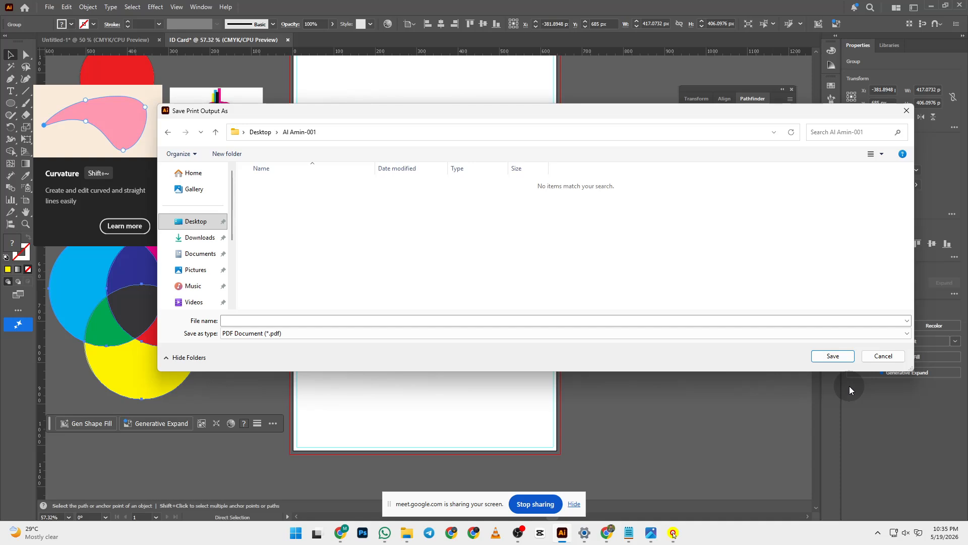
click(884, 356)
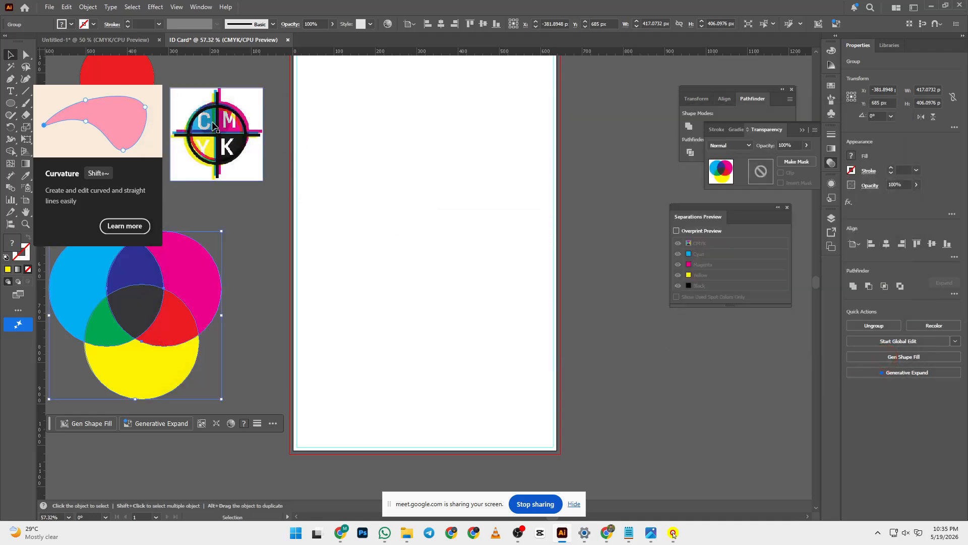
key(ctrl+p)
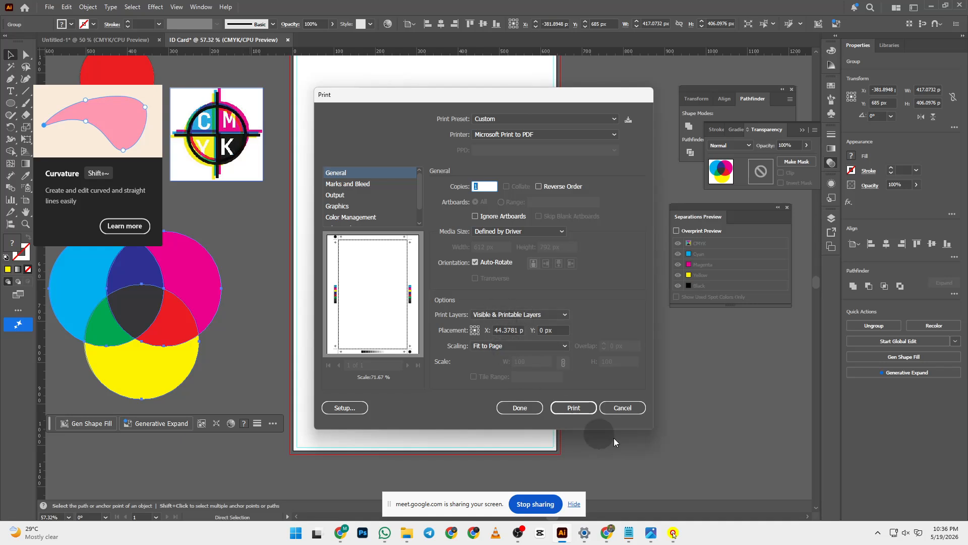
click(620, 410)
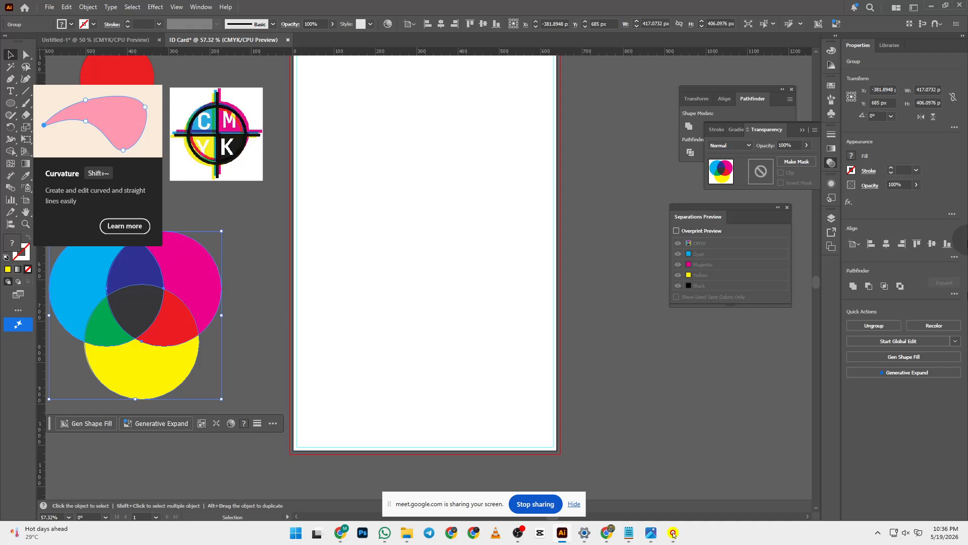
- Leave the previous Google Meet video call and close its tab
mouse_move(607, 533)
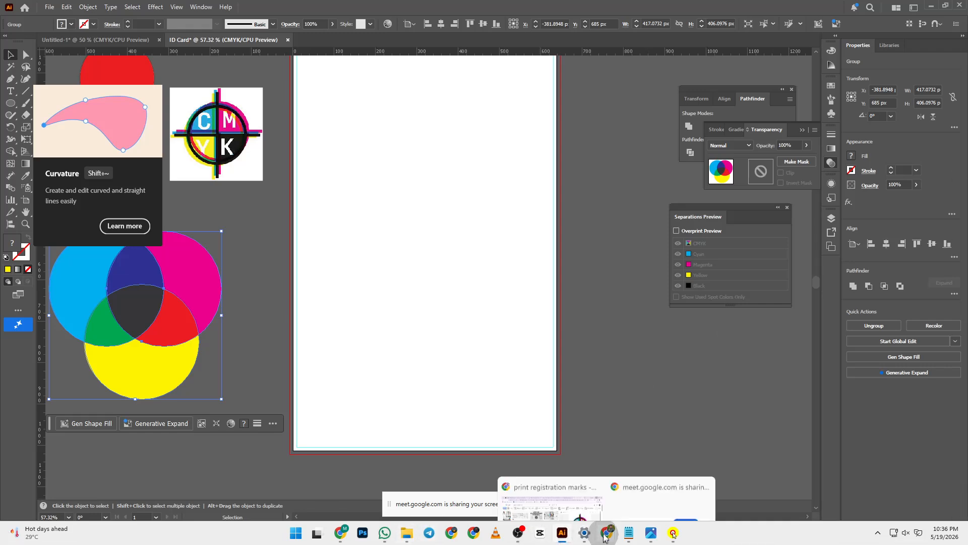
click(536, 479)
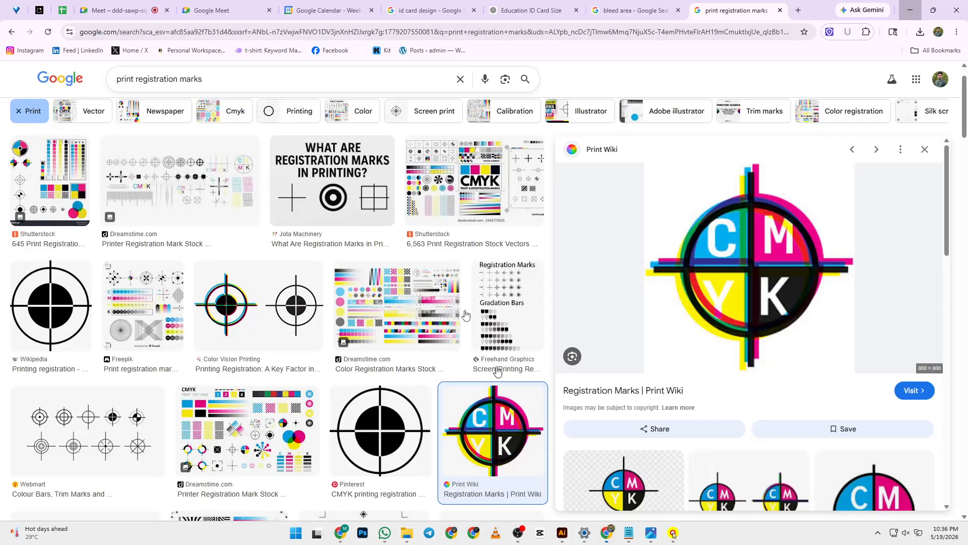
click(222, 10)
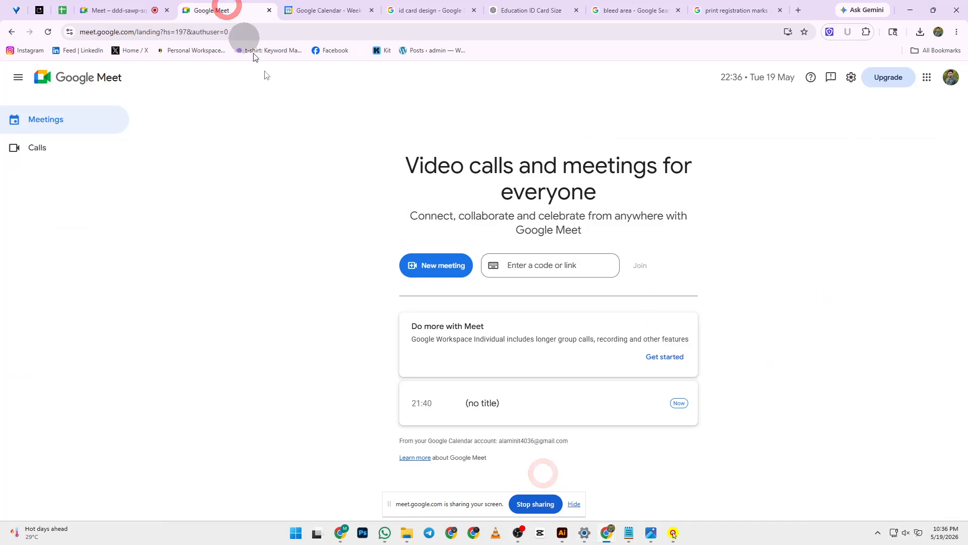
click(129, 10)
click(610, 500)
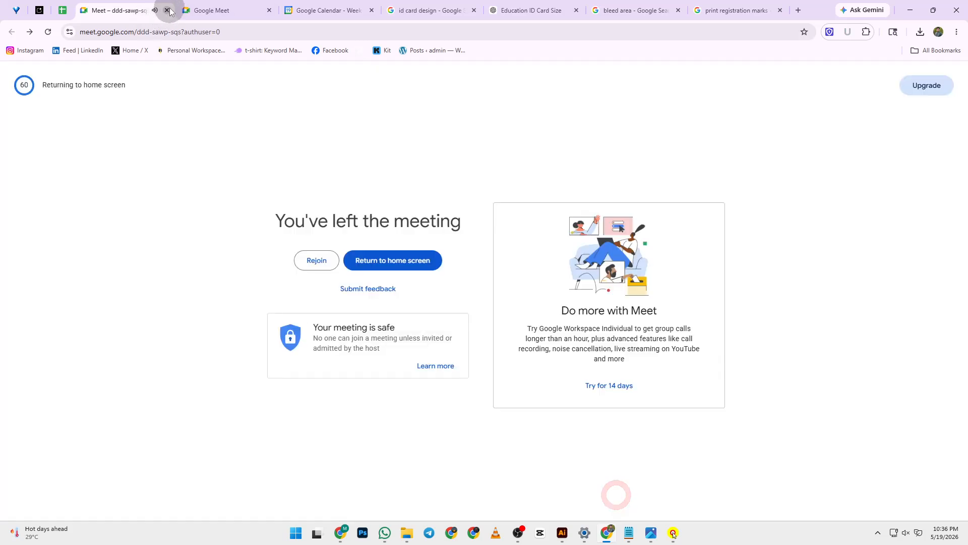
click(167, 10)
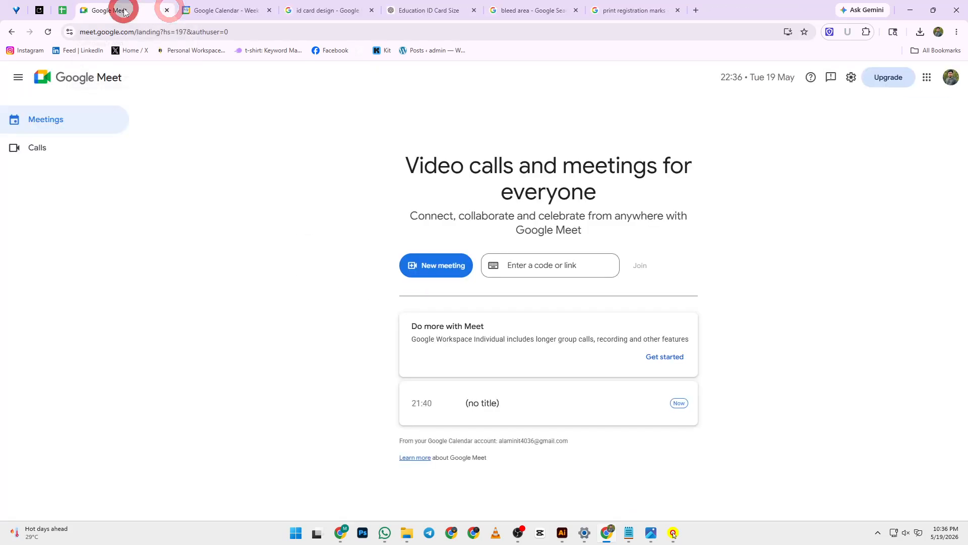
- Create a meeting link for later and copy its joining link
click(423, 263)
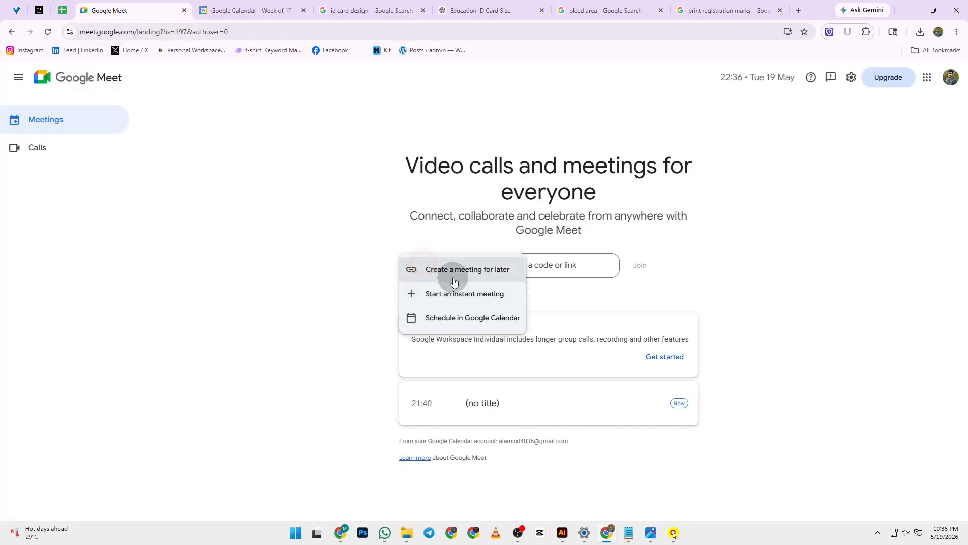
click(449, 269)
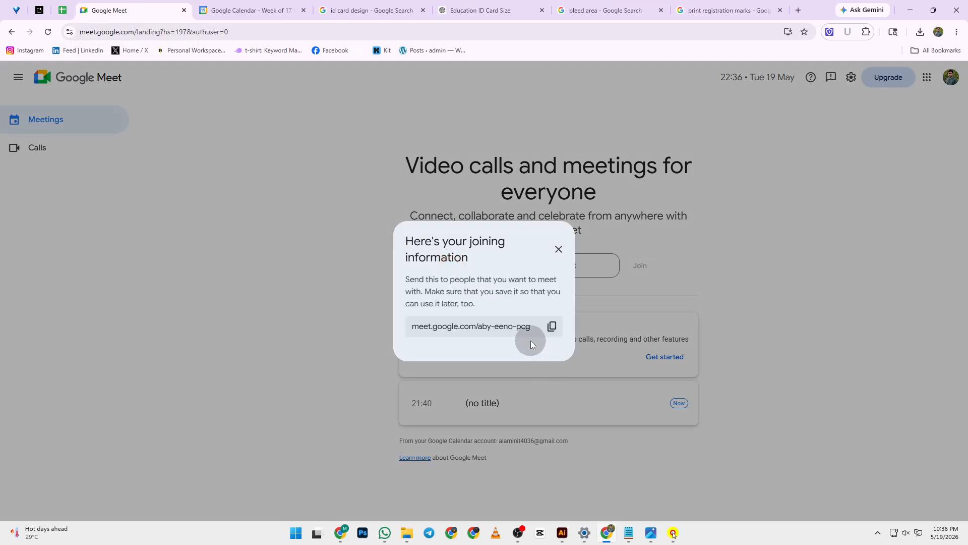
click(551, 325)
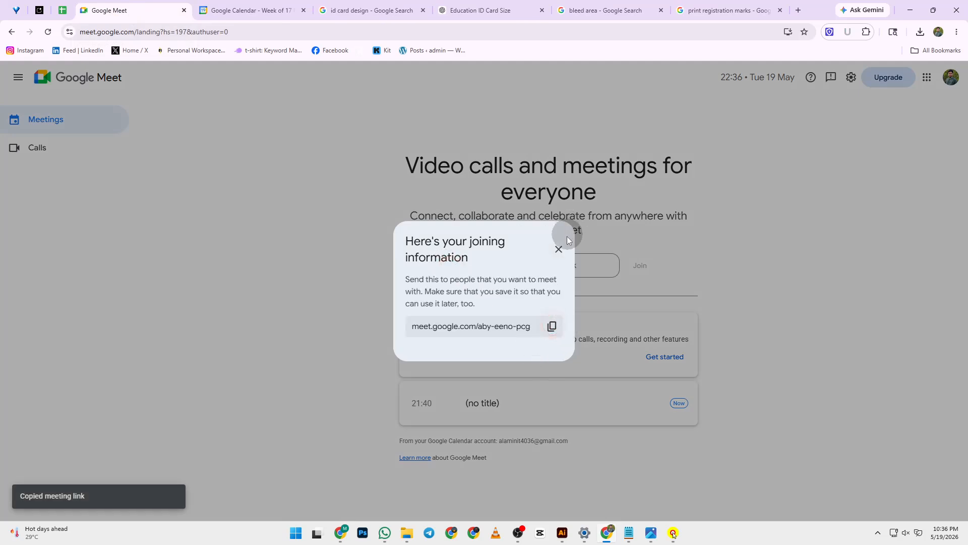
click(559, 249)
- Start an instant meeting, copy its link, and switch to WhatsApp
click(443, 267)
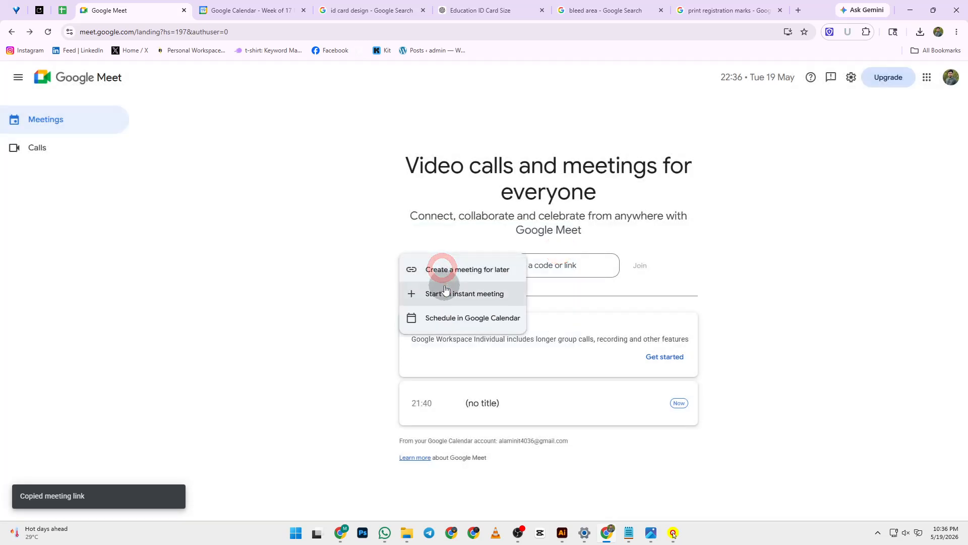
click(446, 292)
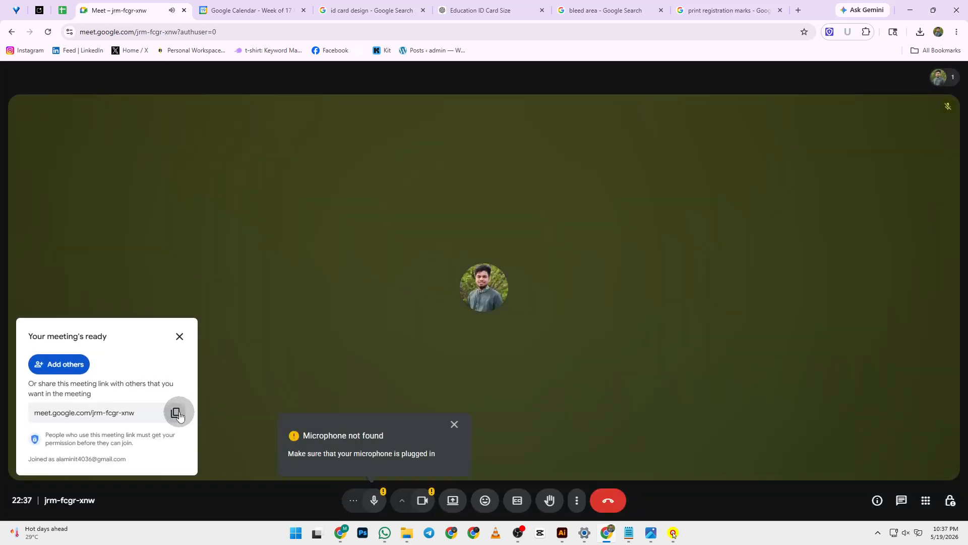
click(176, 412)
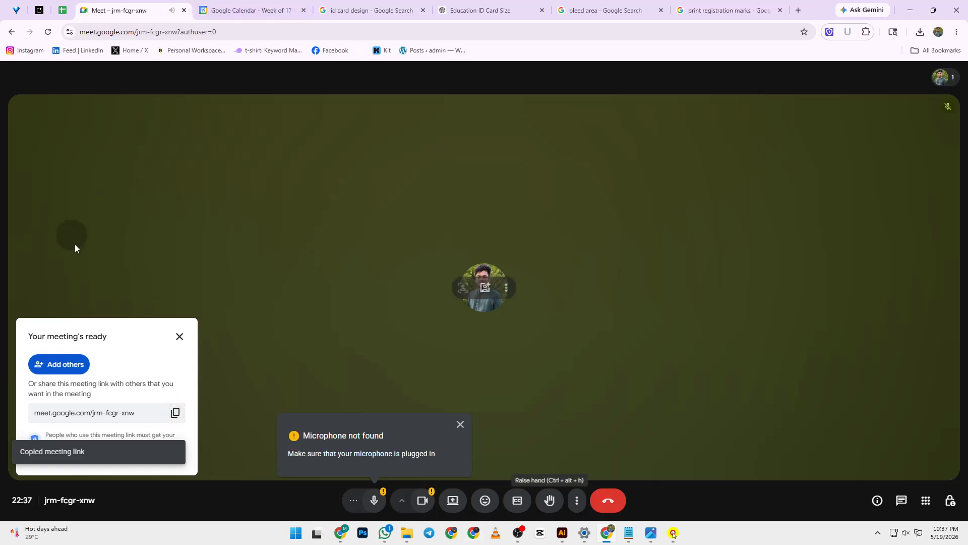
click(175, 412)
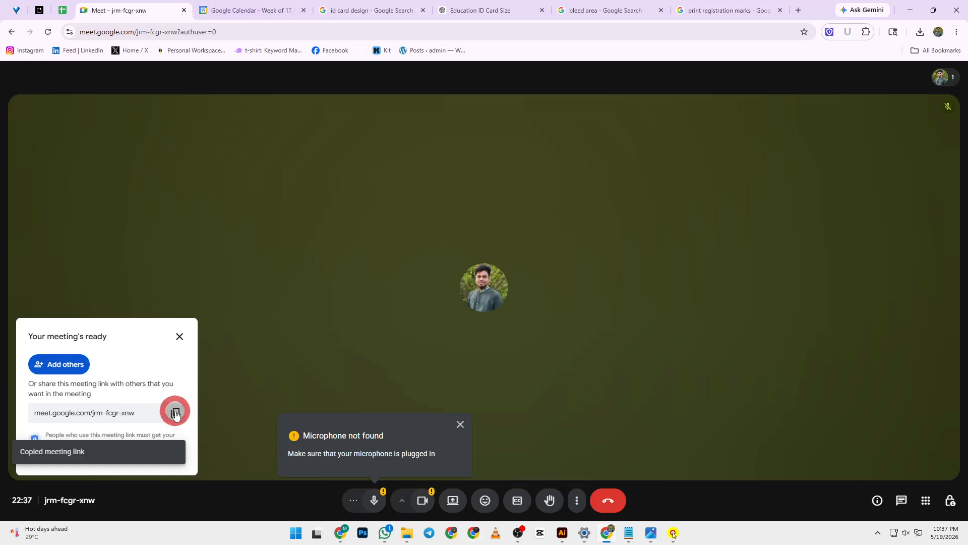
click(180, 335)
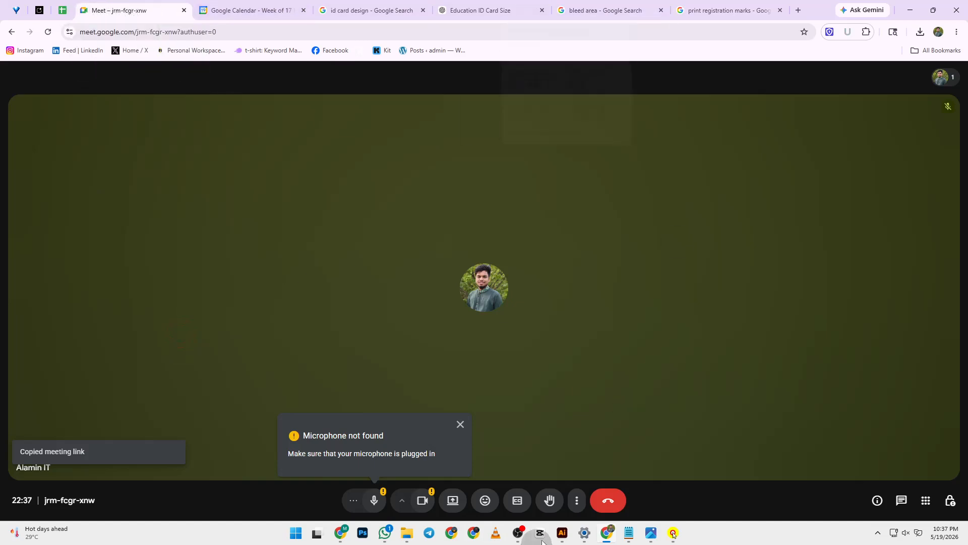
click(386, 532)
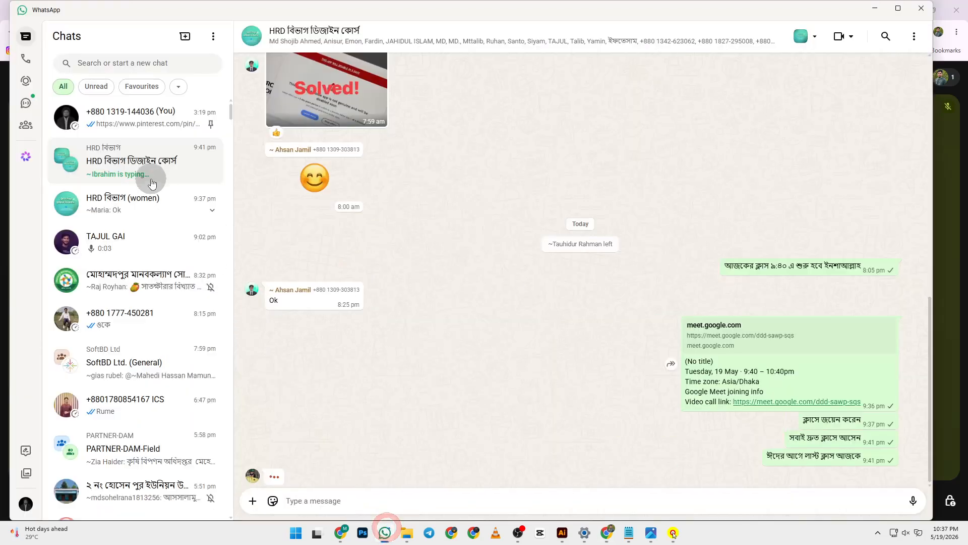
- Paste and send the Meet link in the HRD বিভাগ ডিজাইন কোর্স group
click(143, 162)
right_click(318, 501)
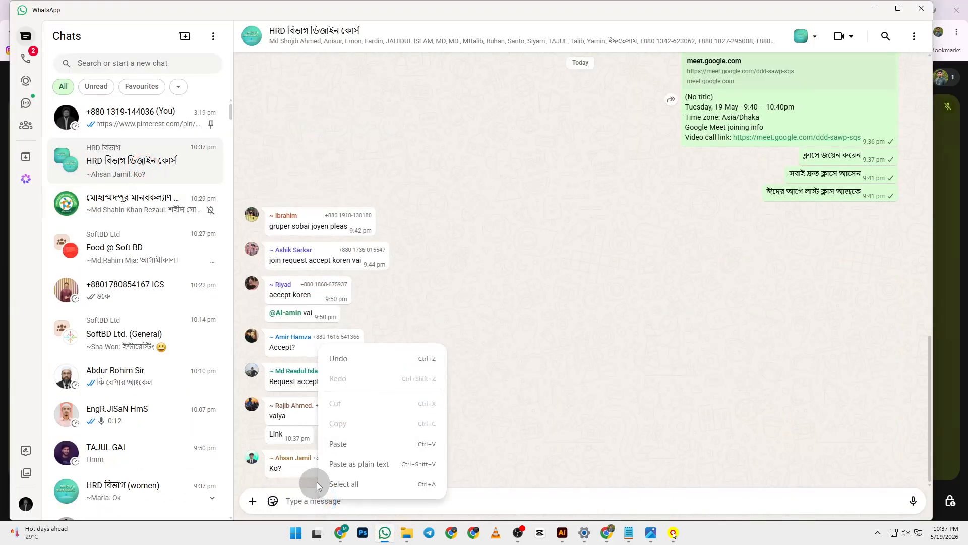
click(344, 444)
key(Return)
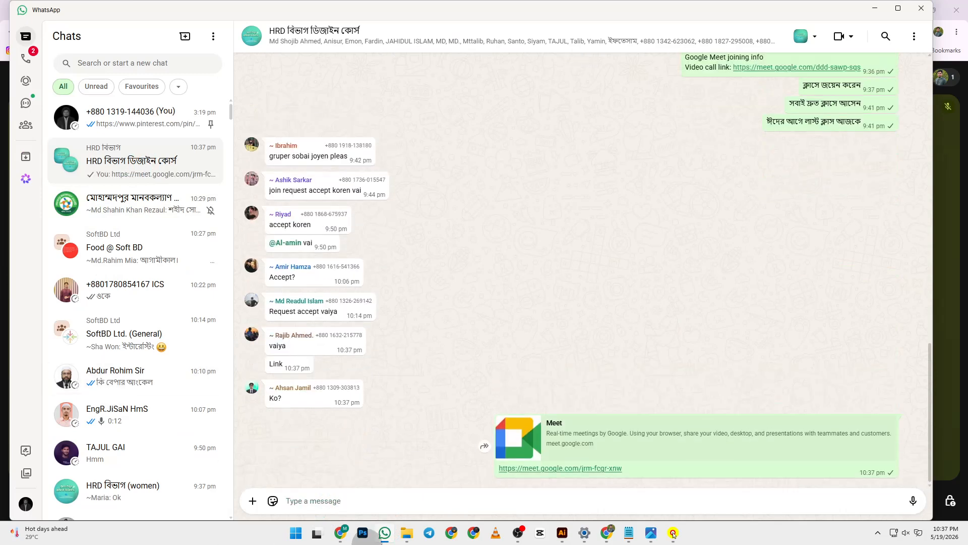
- Paste and send the Meet link in the HRD বিভাগ women's group
scroll(141, 328, down, 2)
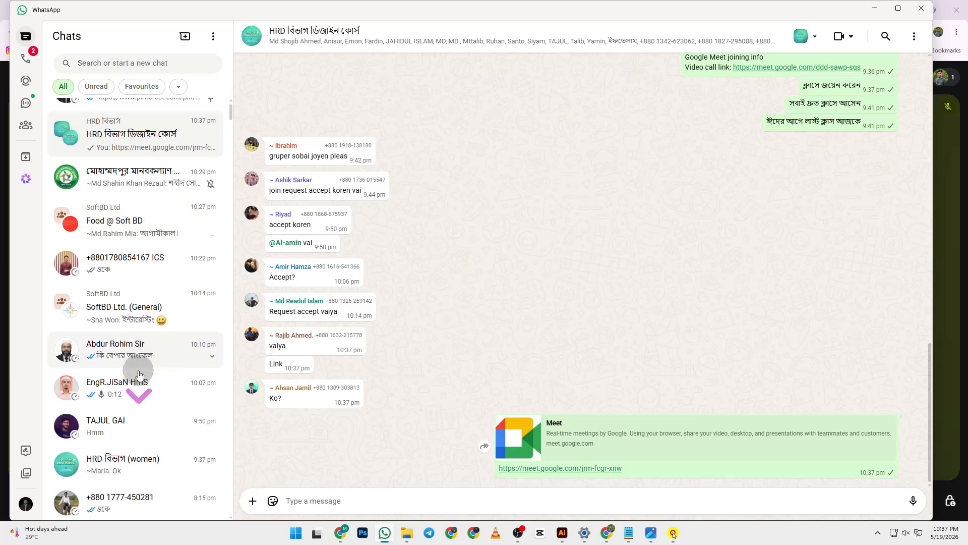
click(130, 385)
right_click(352, 500)
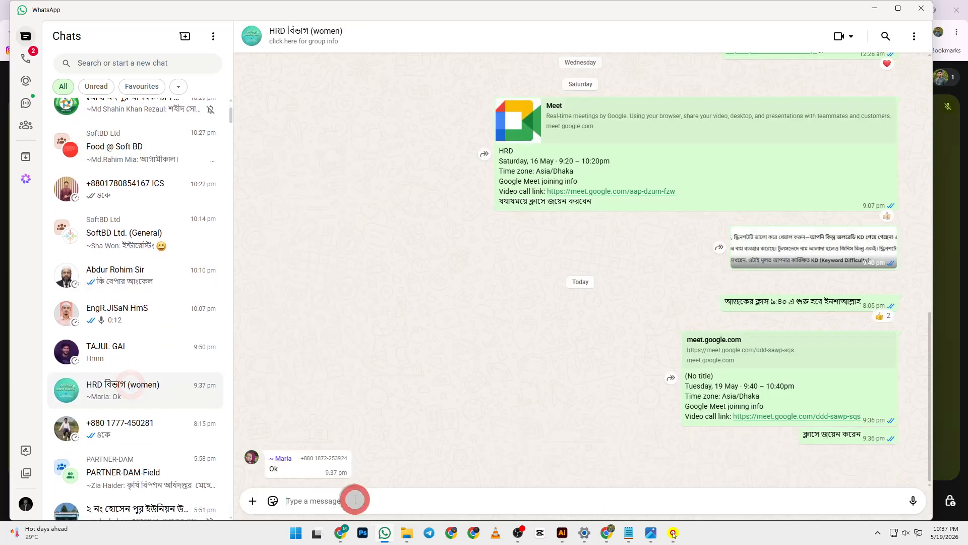
click(389, 443)
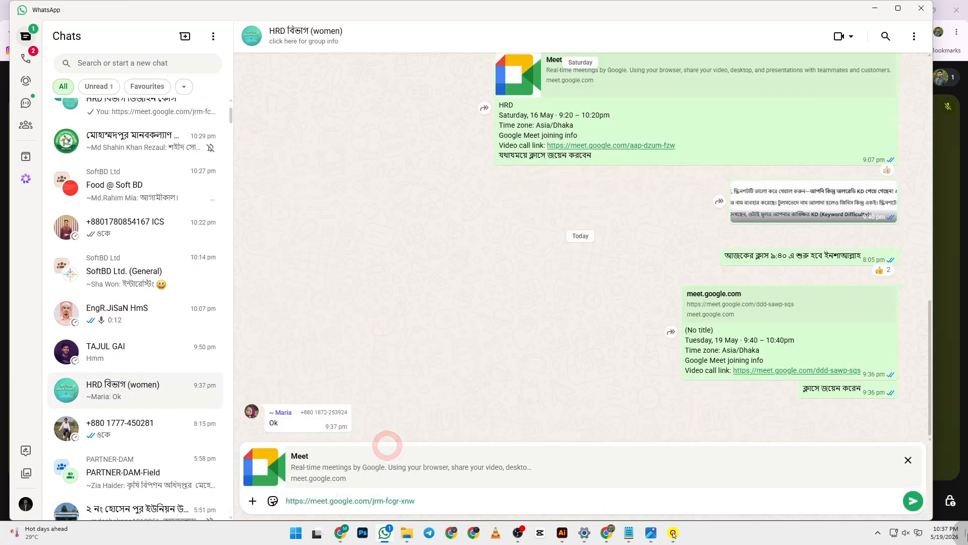
click(913, 500)
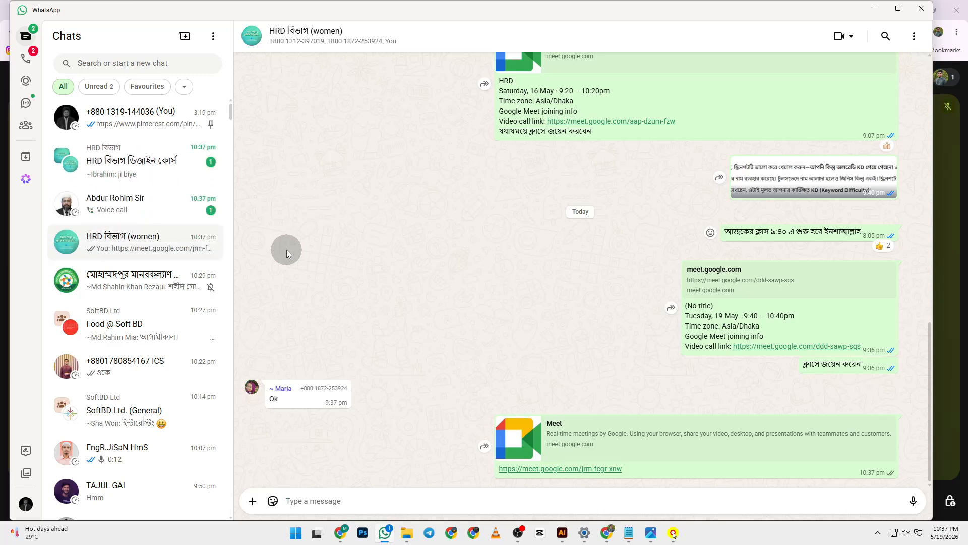
- Close the keyboard image search window and bring the Meet call back up
click(158, 164)
mouse_move(385, 535)
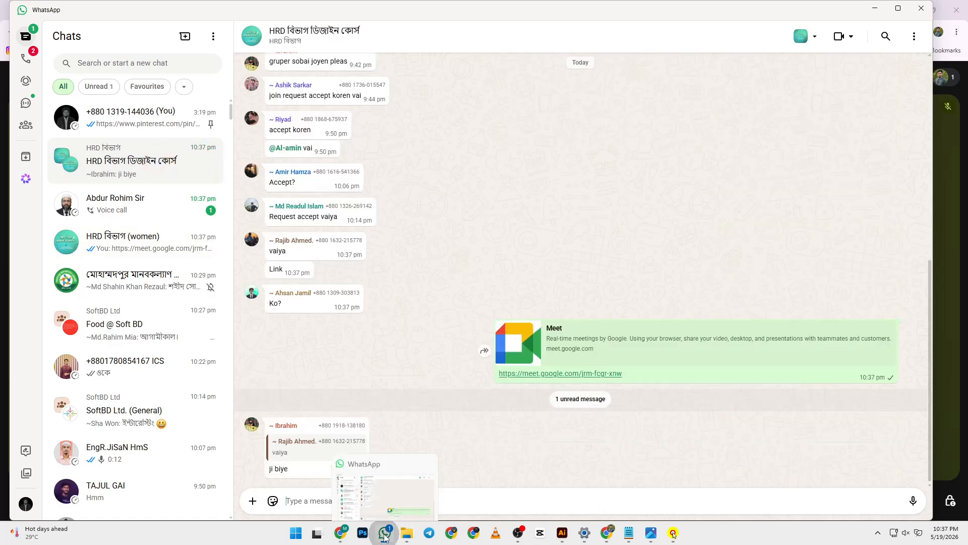
click(339, 534)
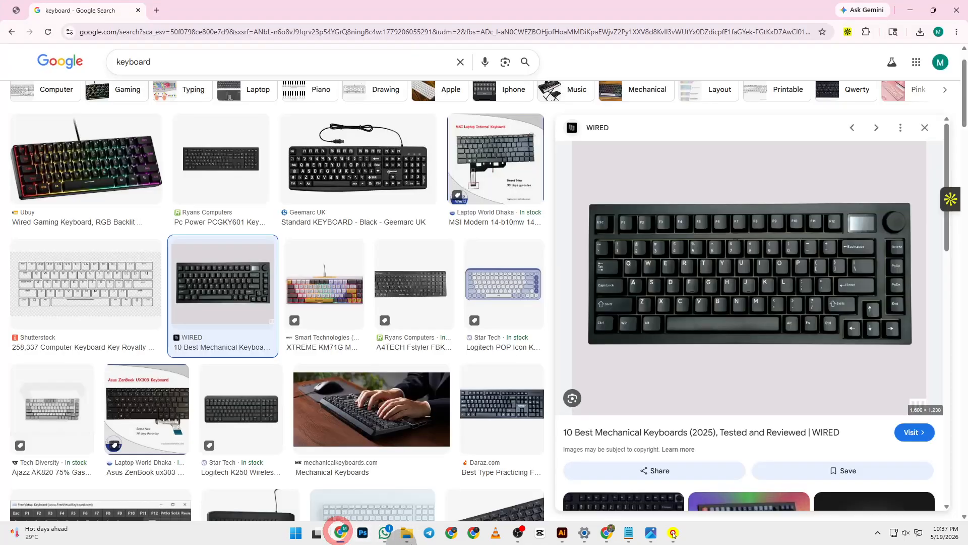
click(957, 9)
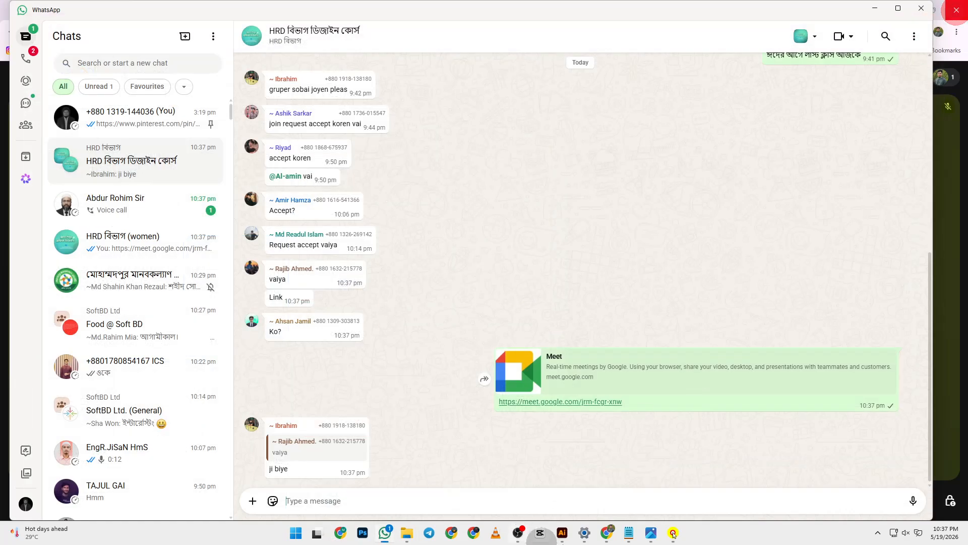
click(608, 534)
- Admit all waiting guests plus the one remaining, and dismiss the microphone warning
click(920, 80)
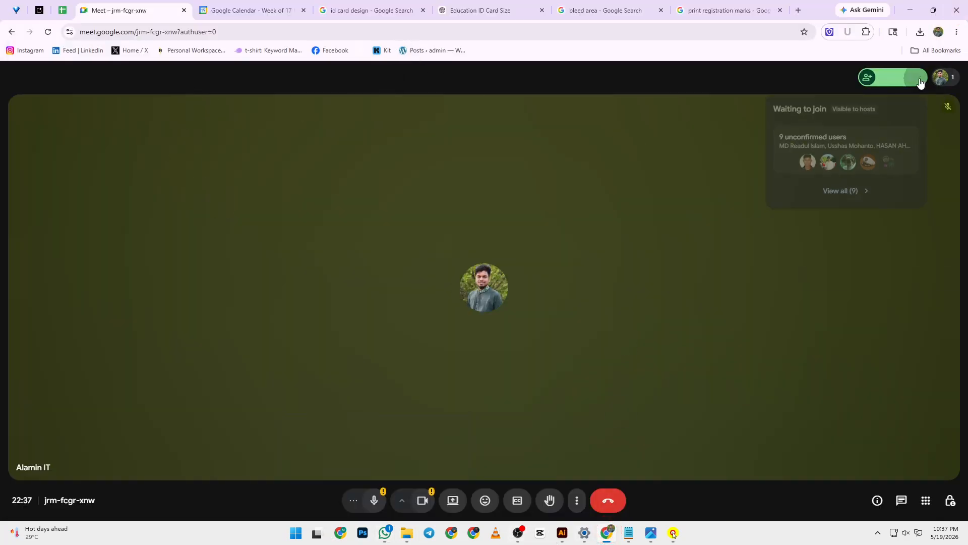
click(919, 79)
click(919, 243)
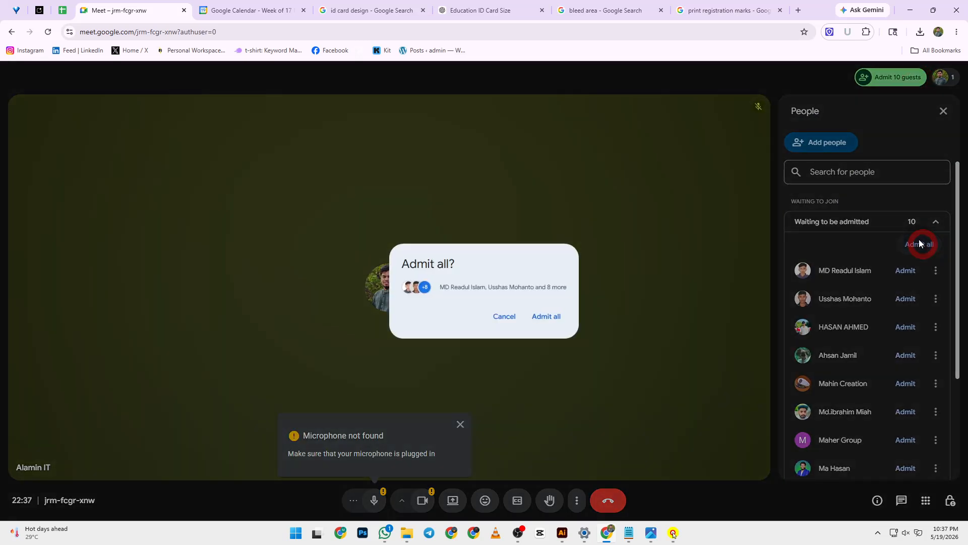
click(550, 316)
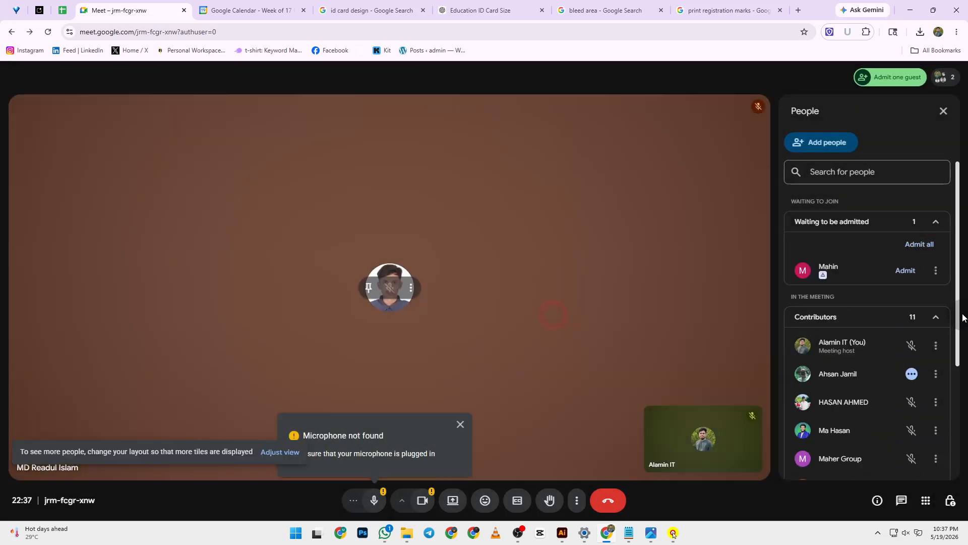
click(911, 270)
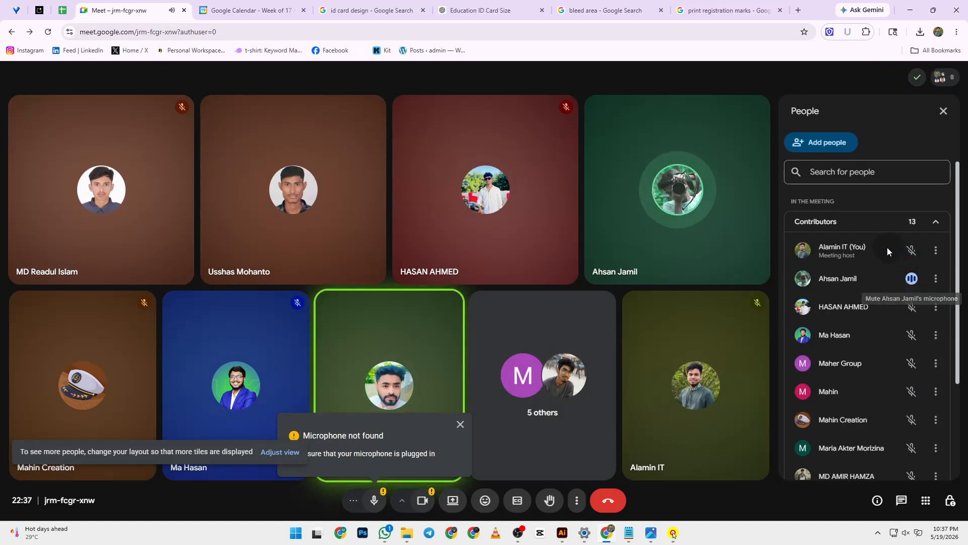
click(461, 423)
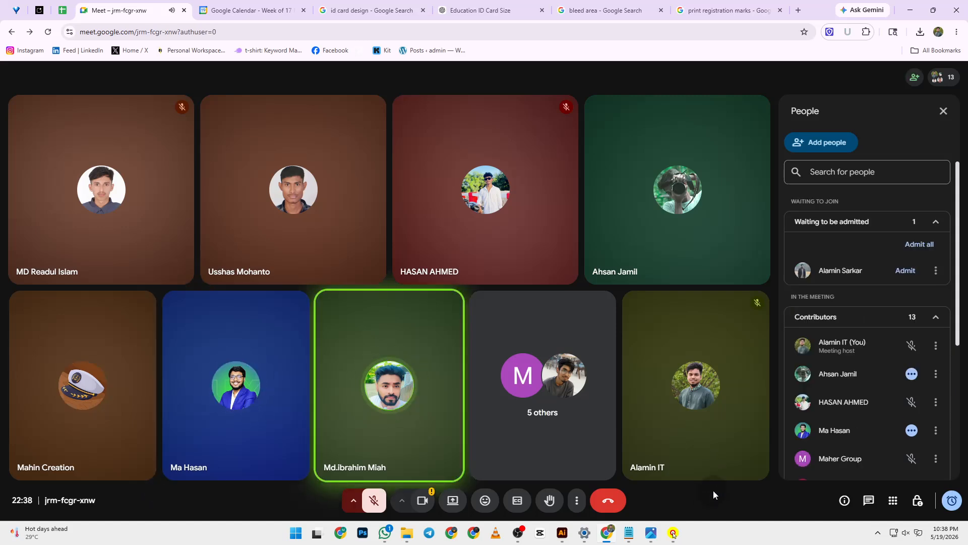
- Admit the newly waiting guest and minimise the Meet call window
click(937, 246)
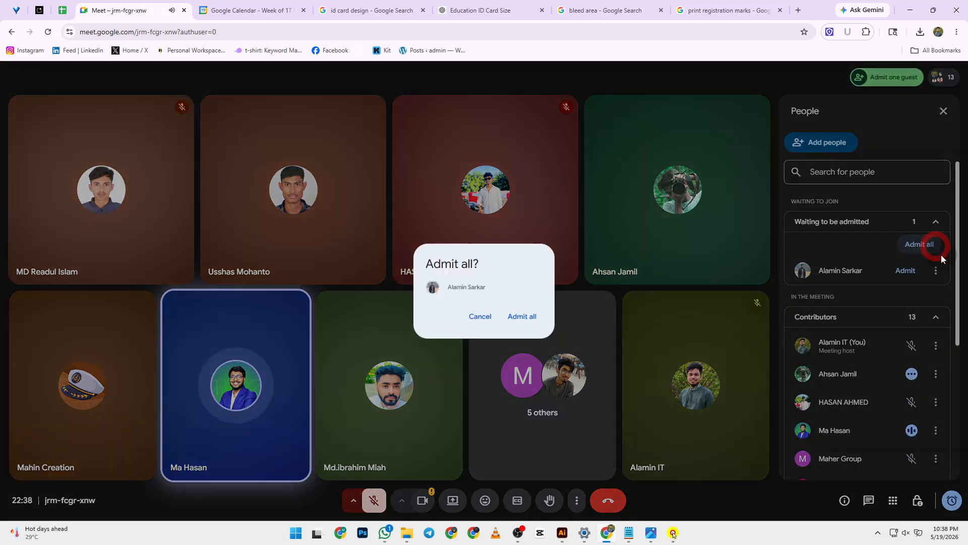
click(536, 326)
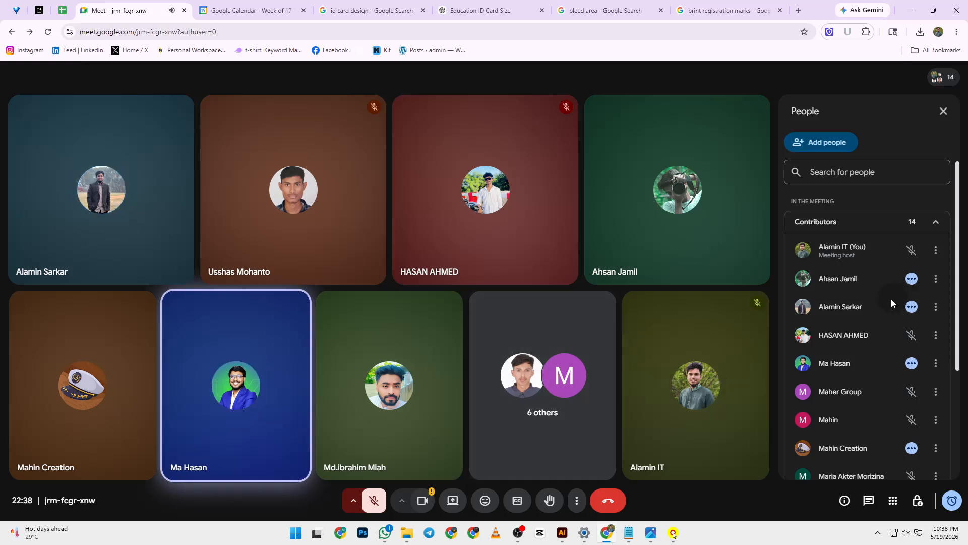
scroll(891, 298, down, 4)
scroll(902, 293, up, 4)
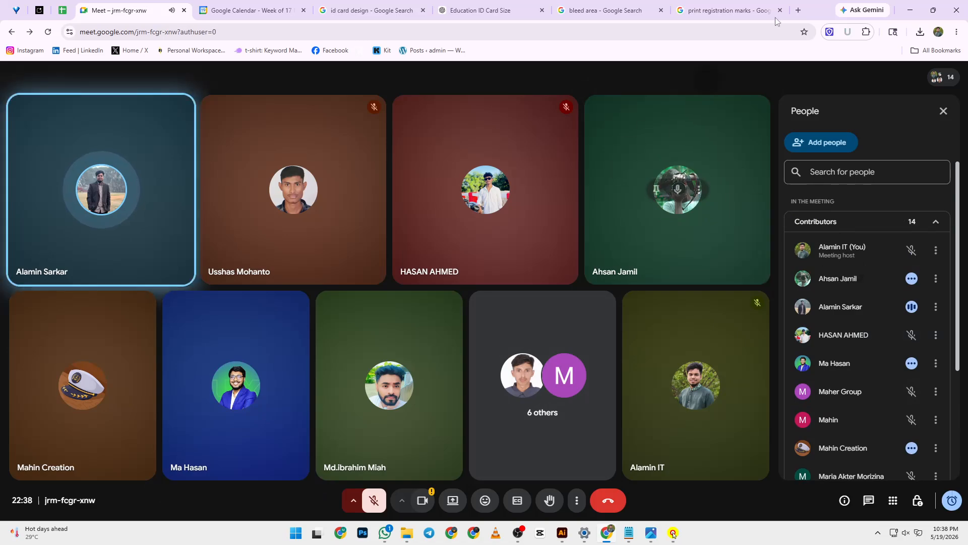
click(910, 10)
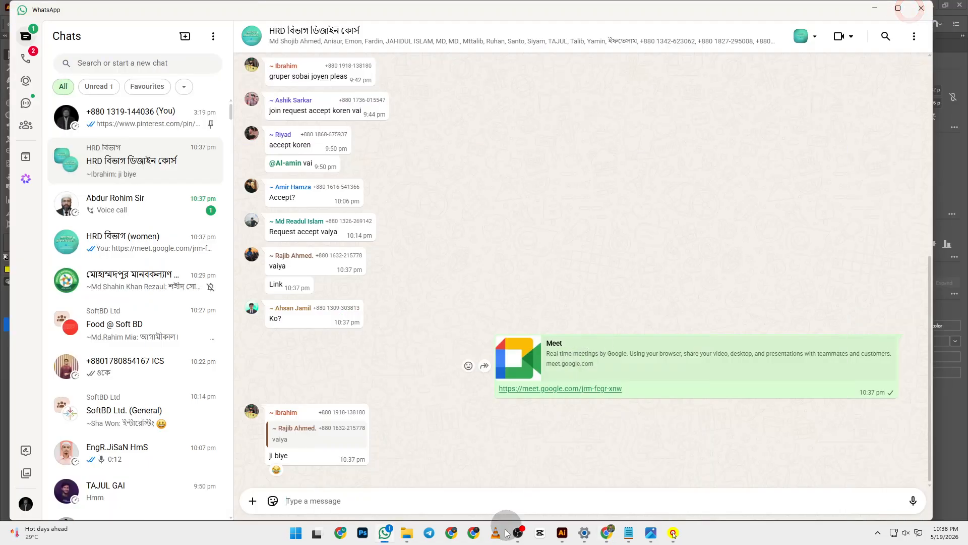
- Switch to the Illustrator ID card document to check it
click(562, 539)
scroll(328, 208, up, 3)
scroll(328, 197, down, 1)
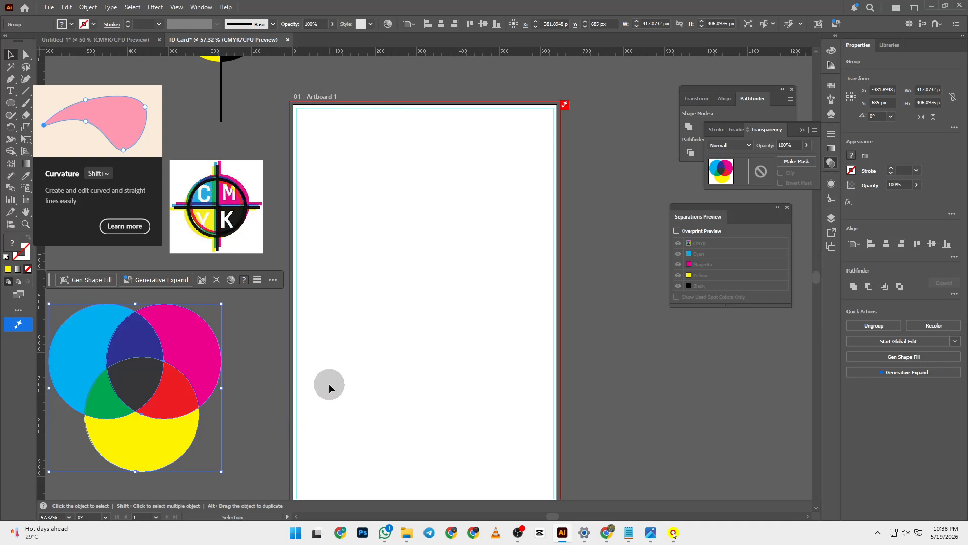
- Present the entire screen in the Meet call, hiding the sharing notice
click(613, 536)
click(461, 500)
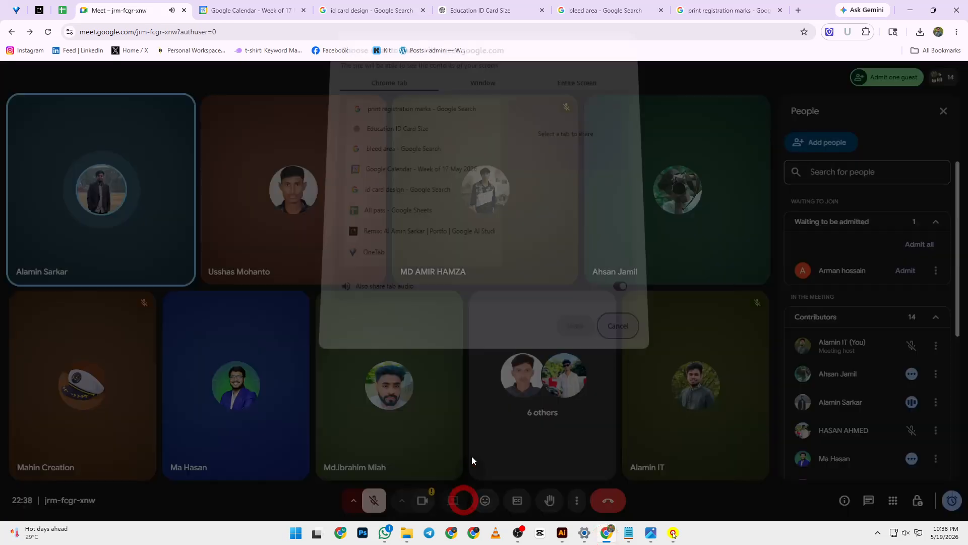
click(570, 91)
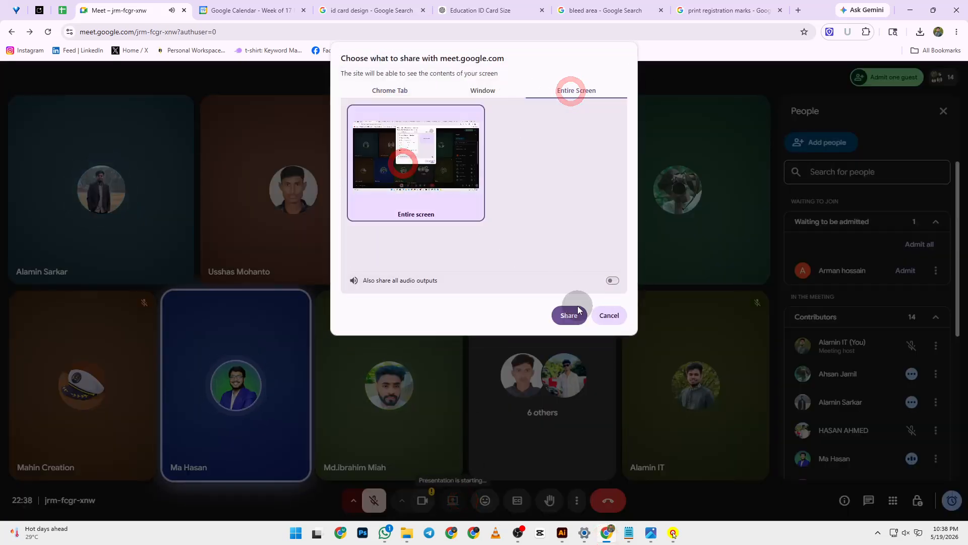
click(577, 312)
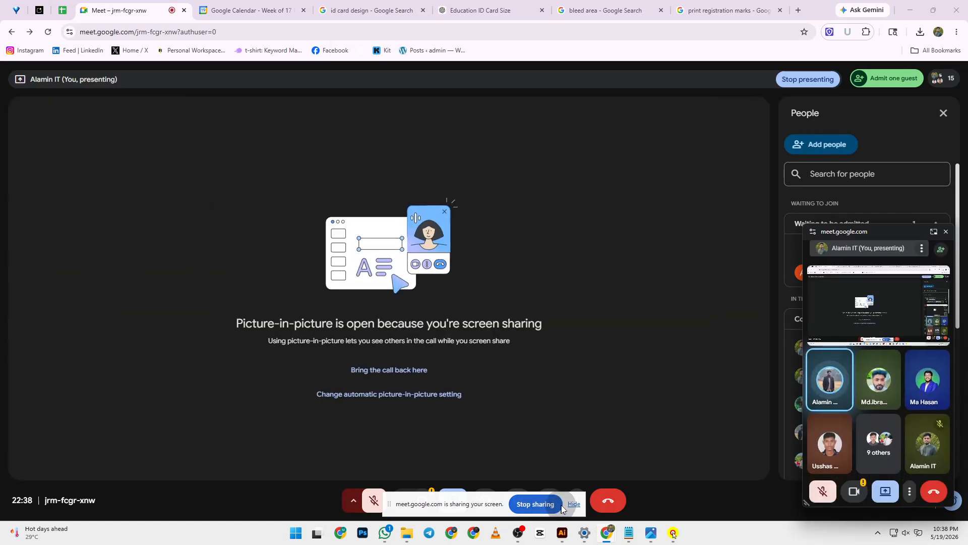
click(574, 504)
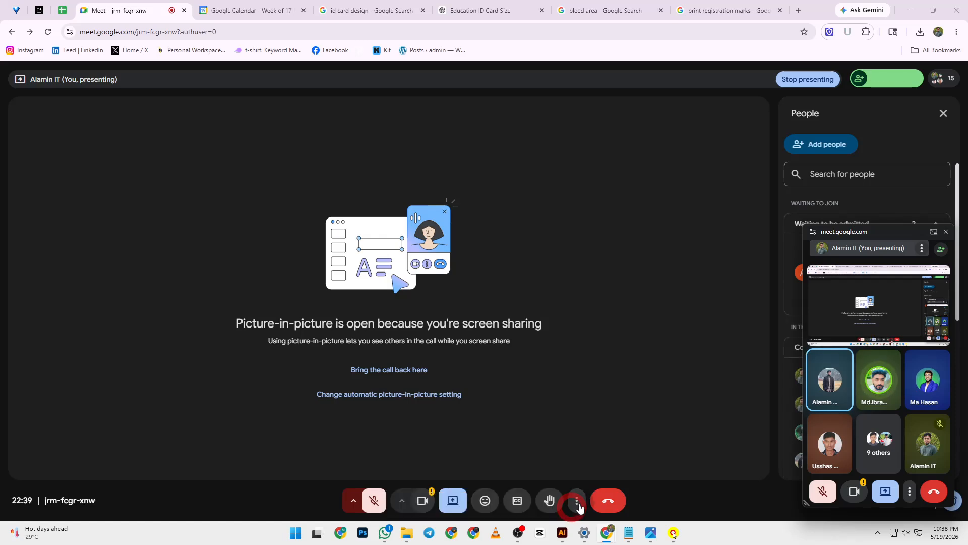
click(906, 12)
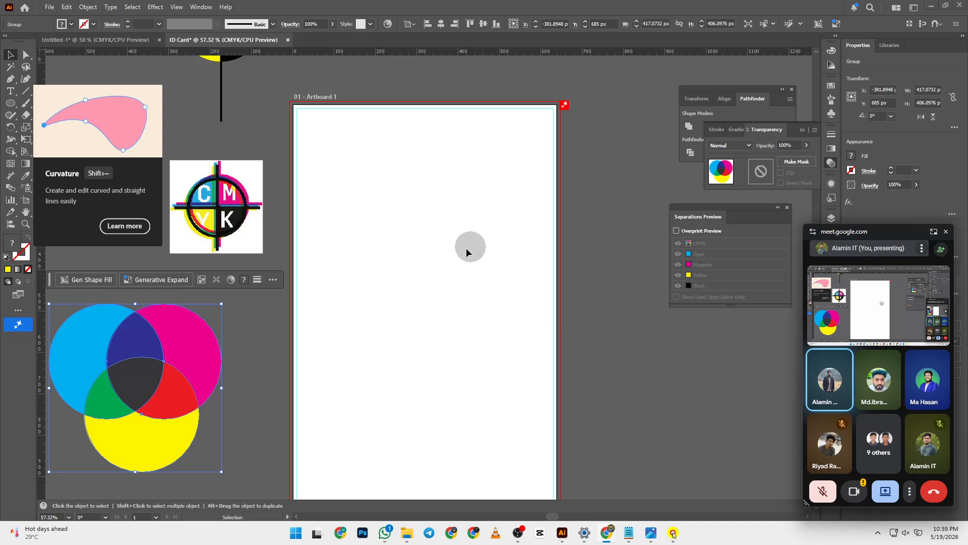
- Open Illustrator's Print dialog for the ID card after dismissing the browser print preview
scroll(461, 238, down, 1)
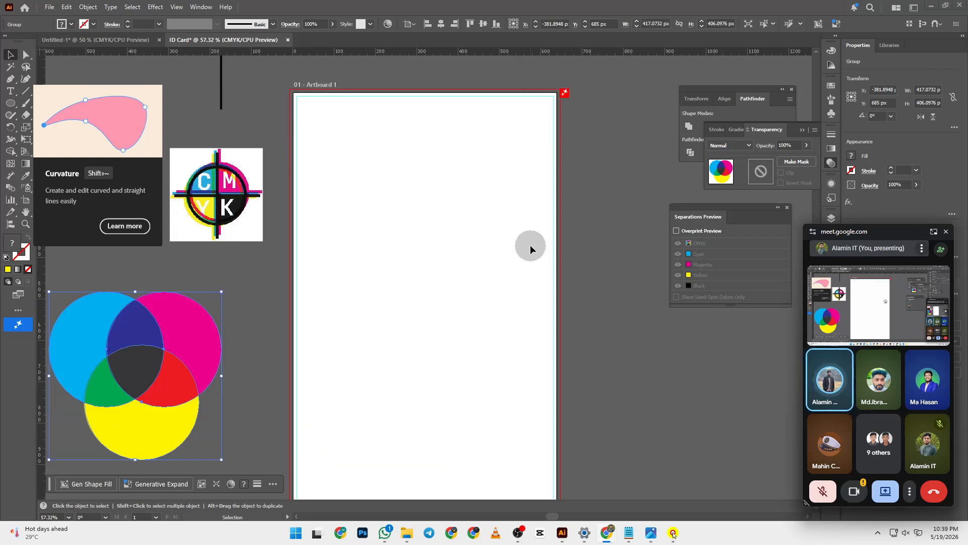
scroll(531, 243, down, 2)
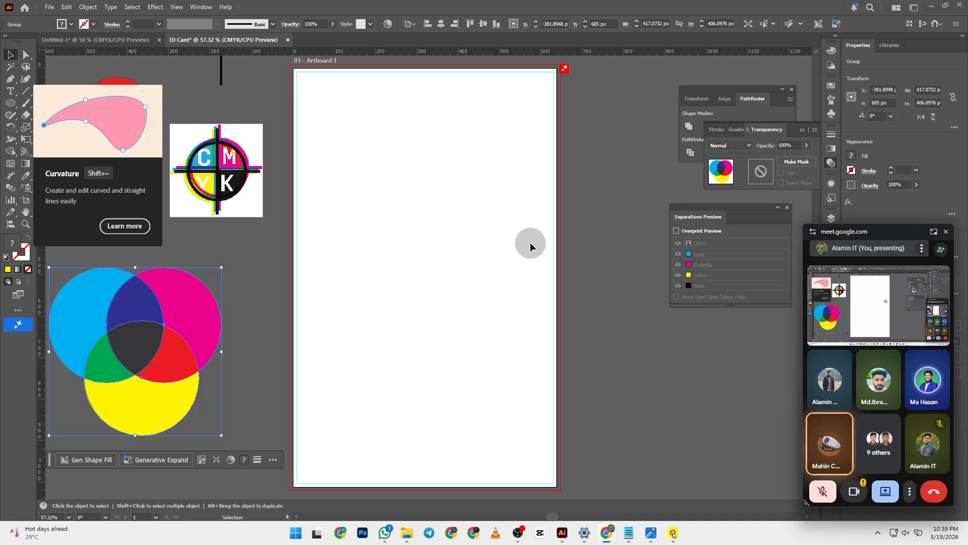
key(ctrl)
key(ctrl+p)
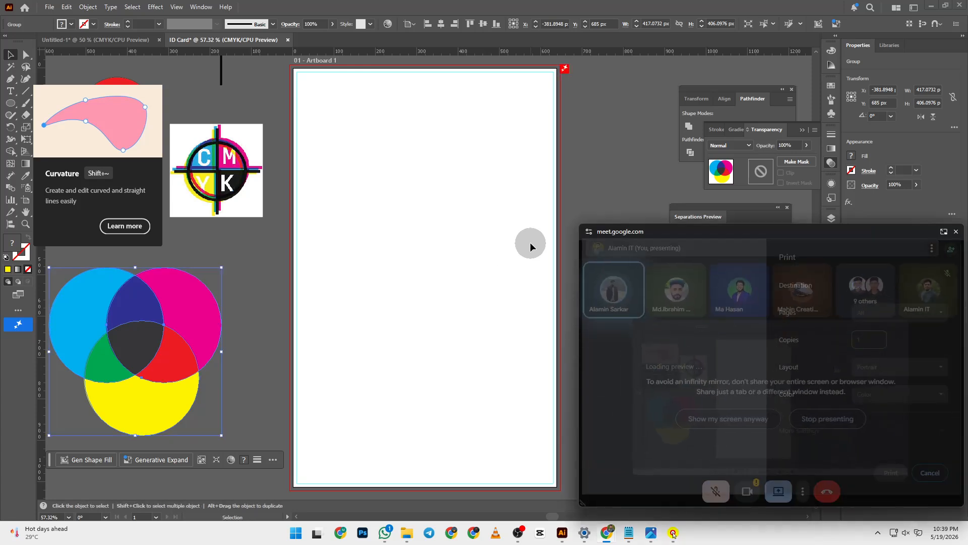
click(953, 228)
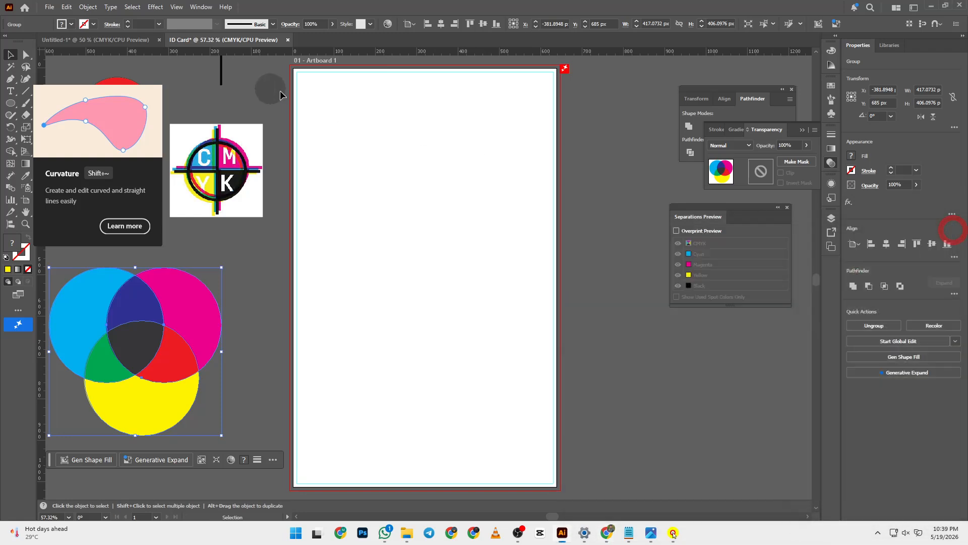
key(ctrl)
key(ctrl+p)
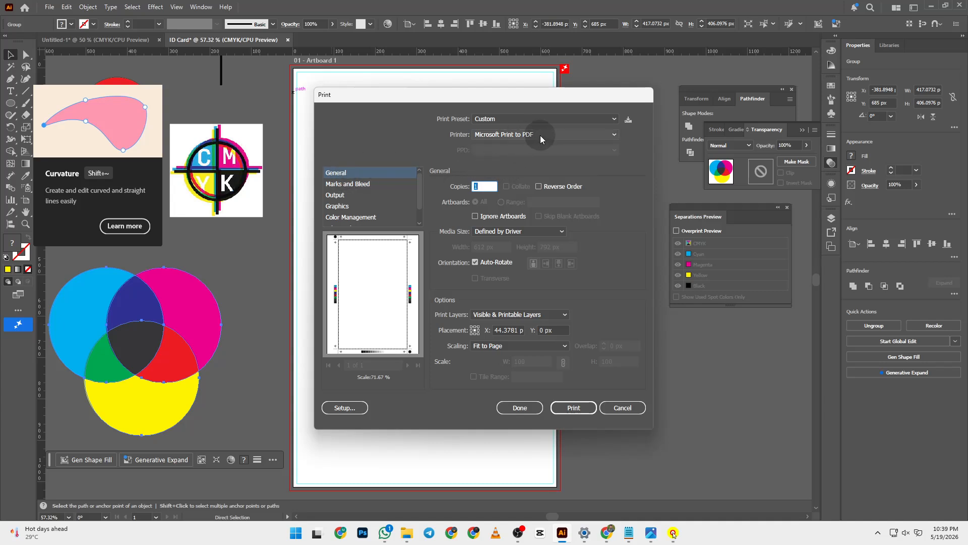
- Keep Fit to Page, enable all printer's marks except trim marks, and print
click(504, 348)
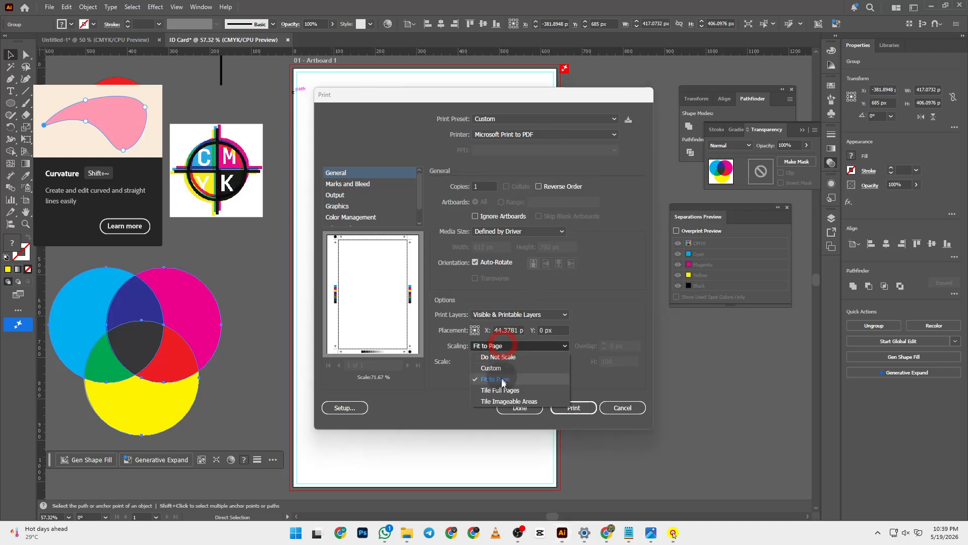
click(502, 380)
click(348, 183)
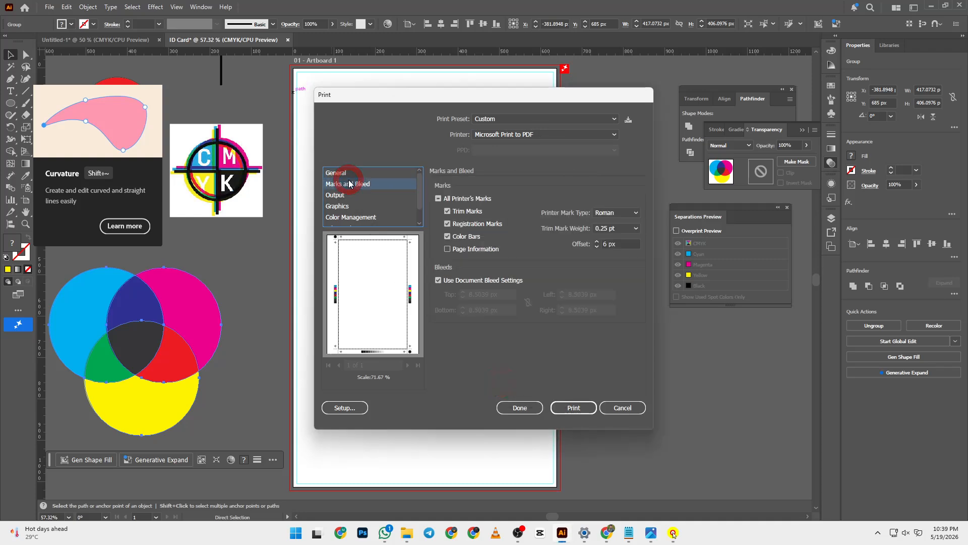
click(457, 201)
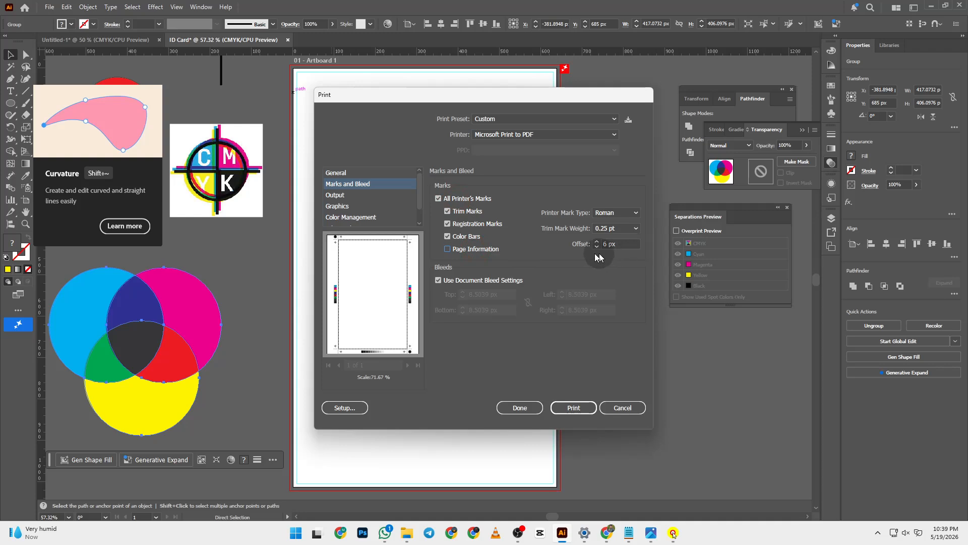
click(472, 213)
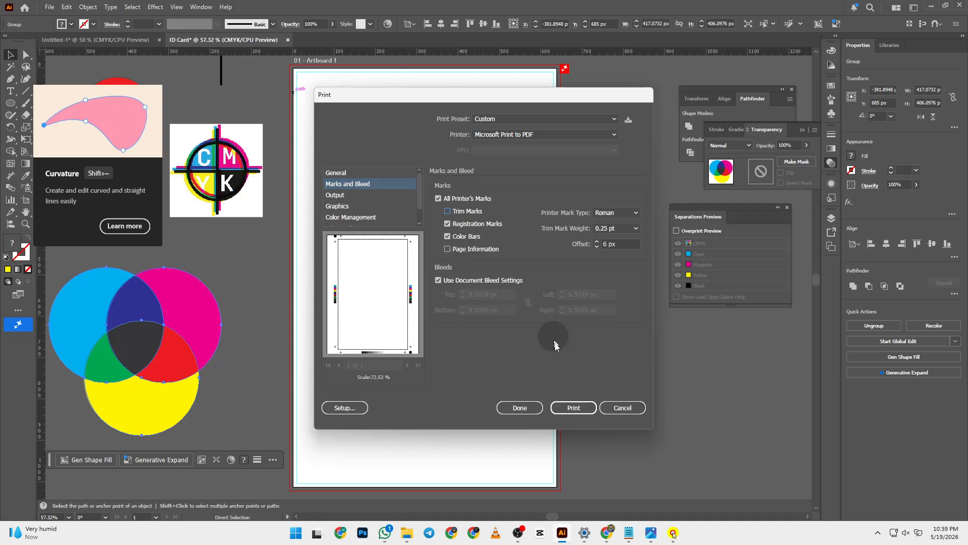
click(575, 409)
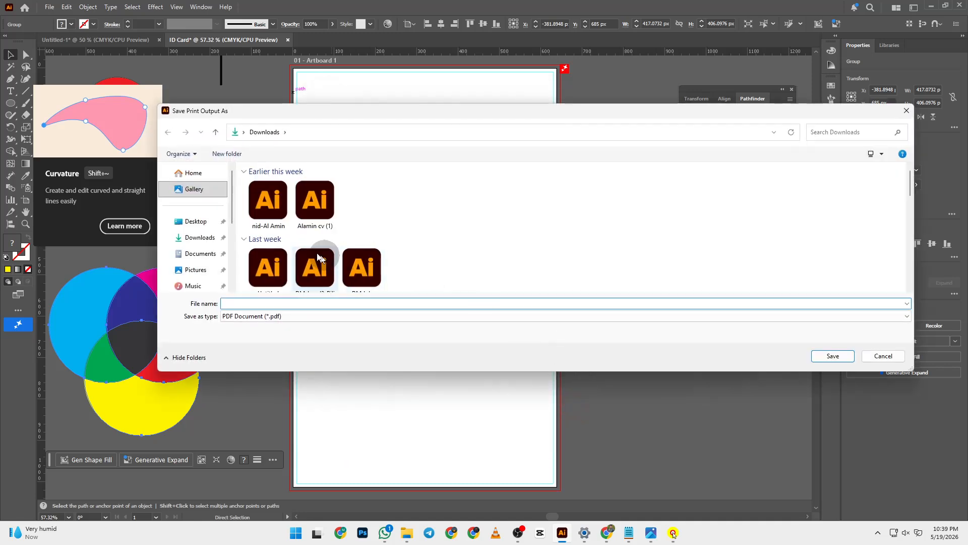
- Save the print output as 'ID Card' PDF in the Desktop project folder
click(196, 221)
double_click(291, 215)
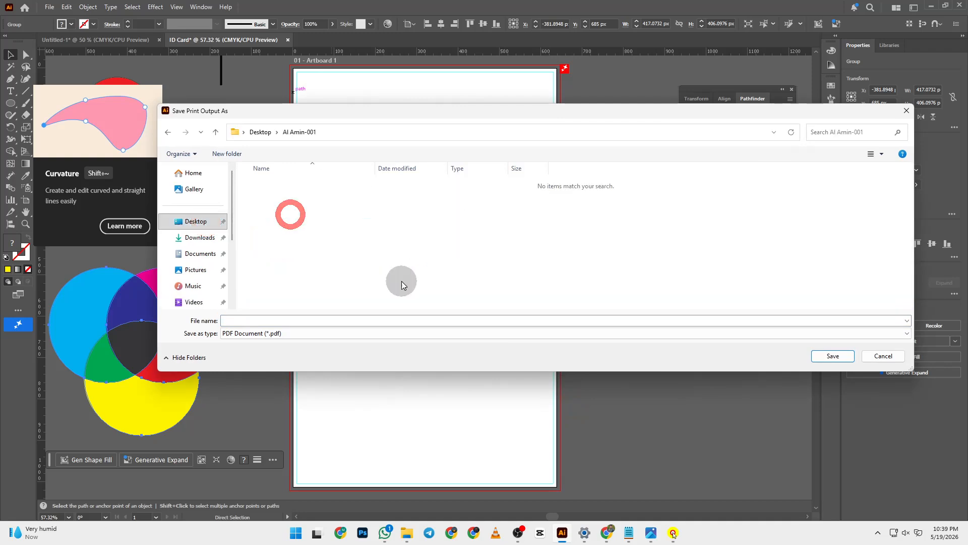
click(262, 318)
text(I)
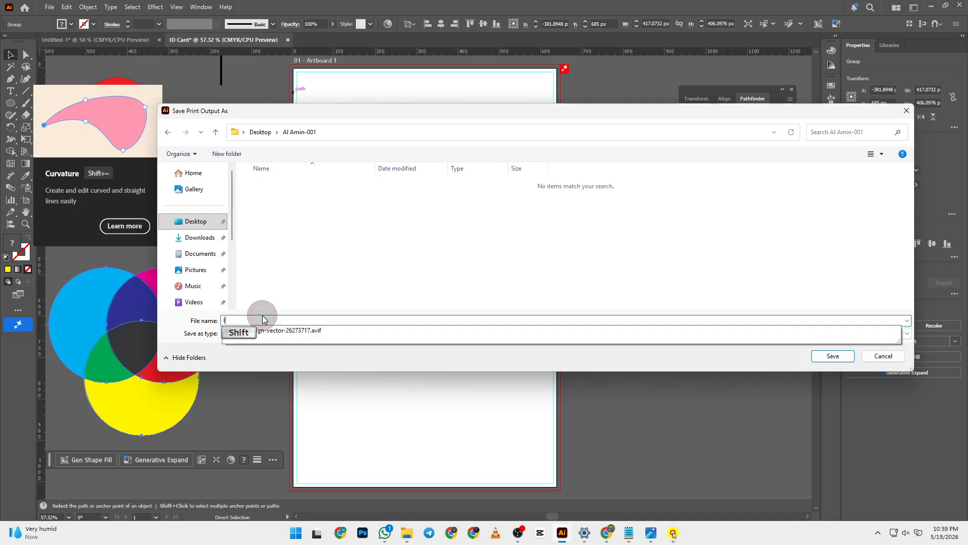
text(D Card)
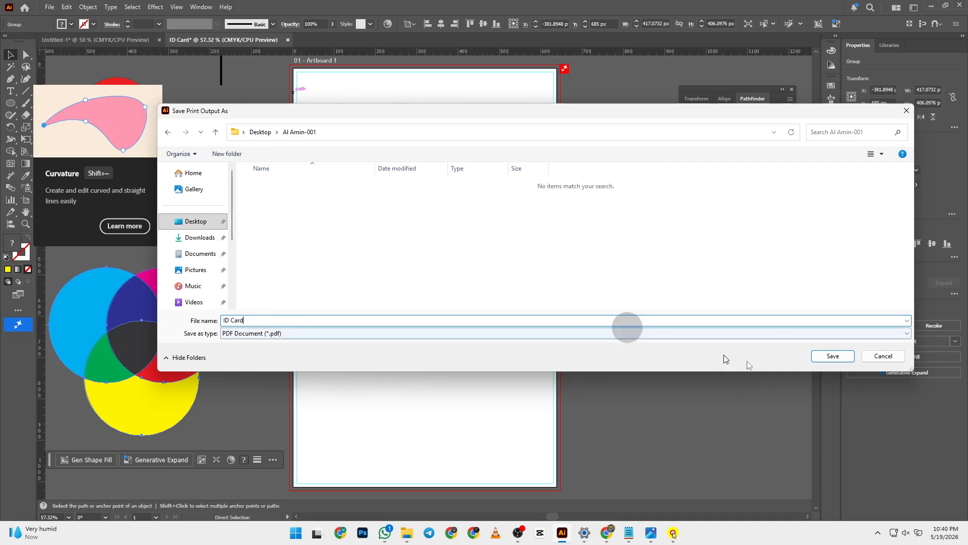
click(833, 356)
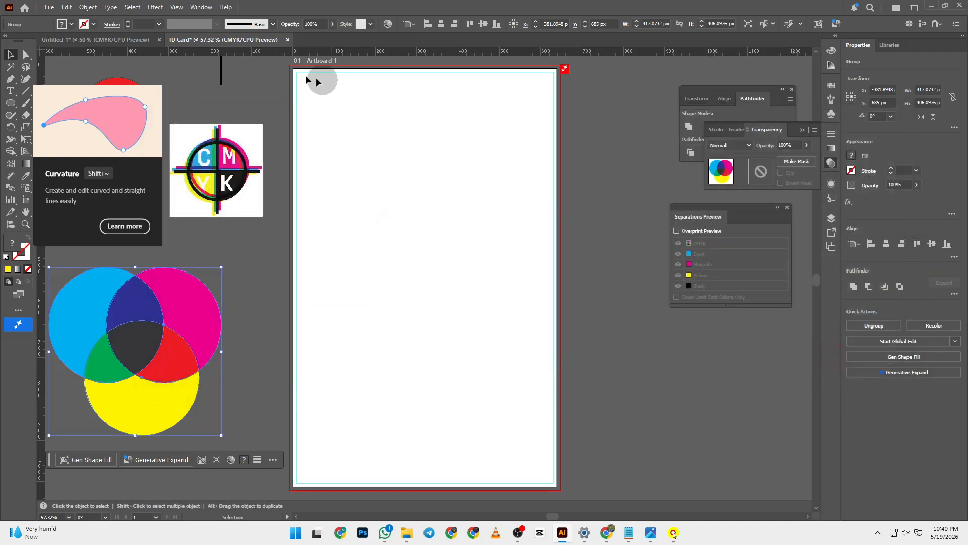
click(47, 6)
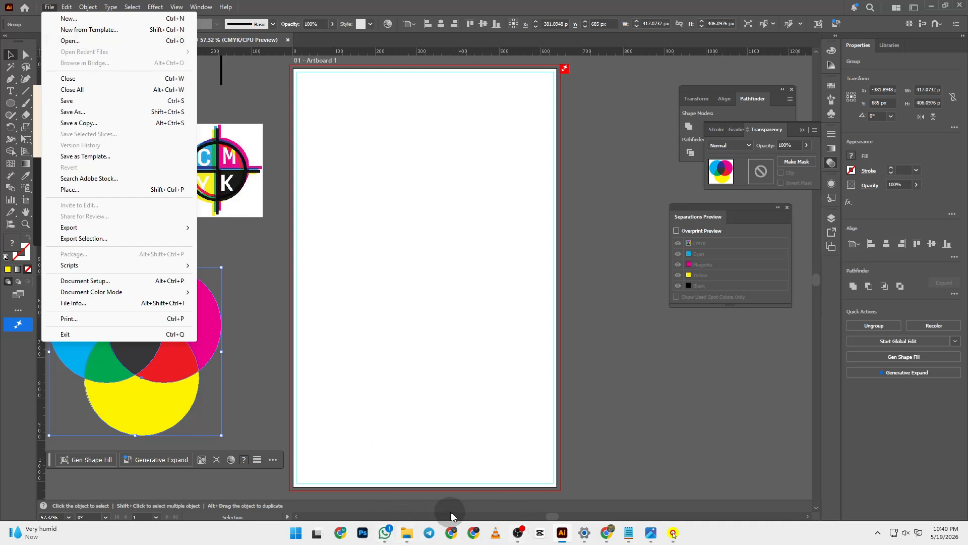
- Admit the three waiting guests to the Meet call and return to Illustrator
click(609, 533)
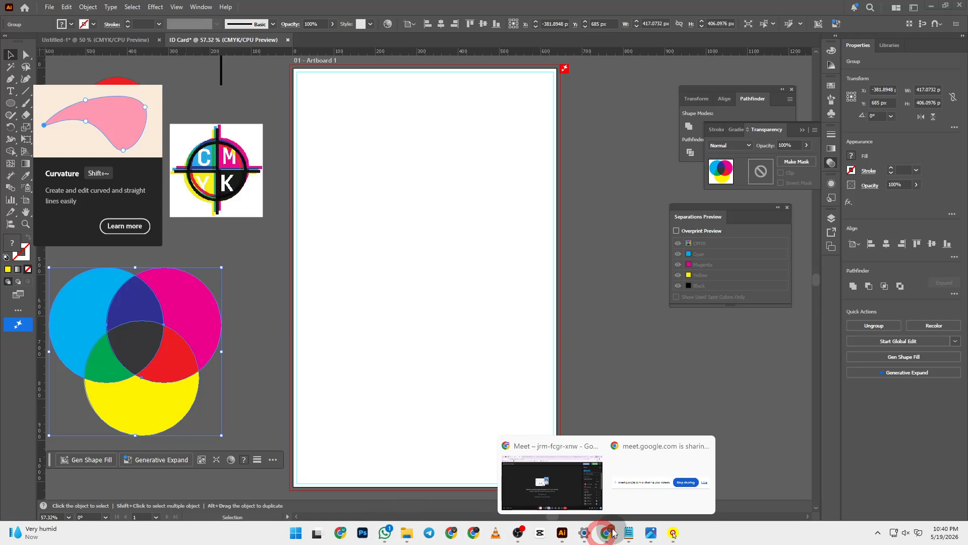
click(567, 489)
click(919, 246)
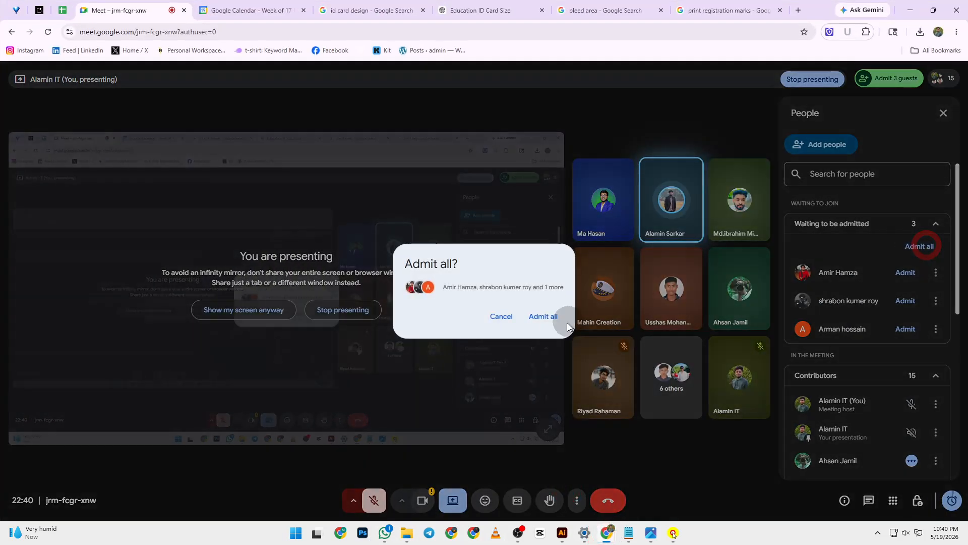
click(567, 325)
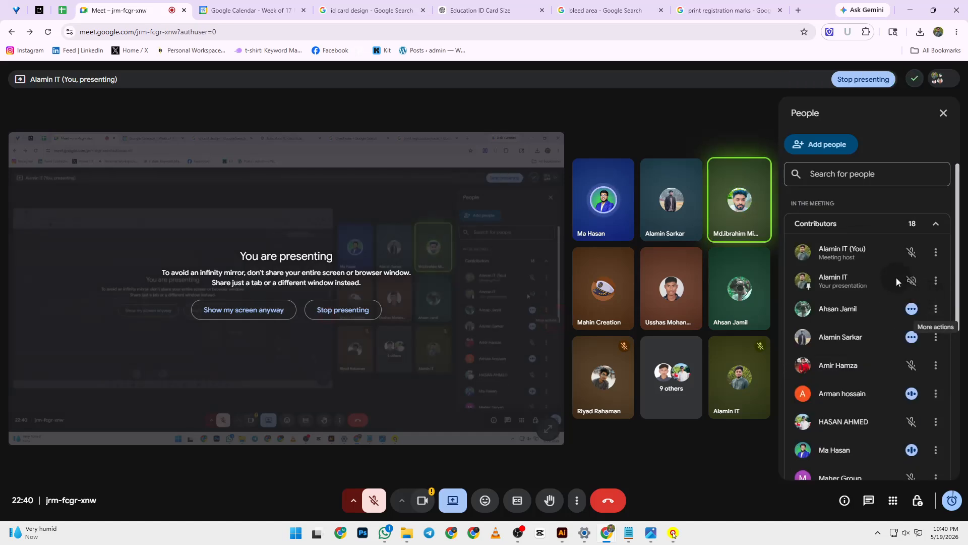
click(909, 15)
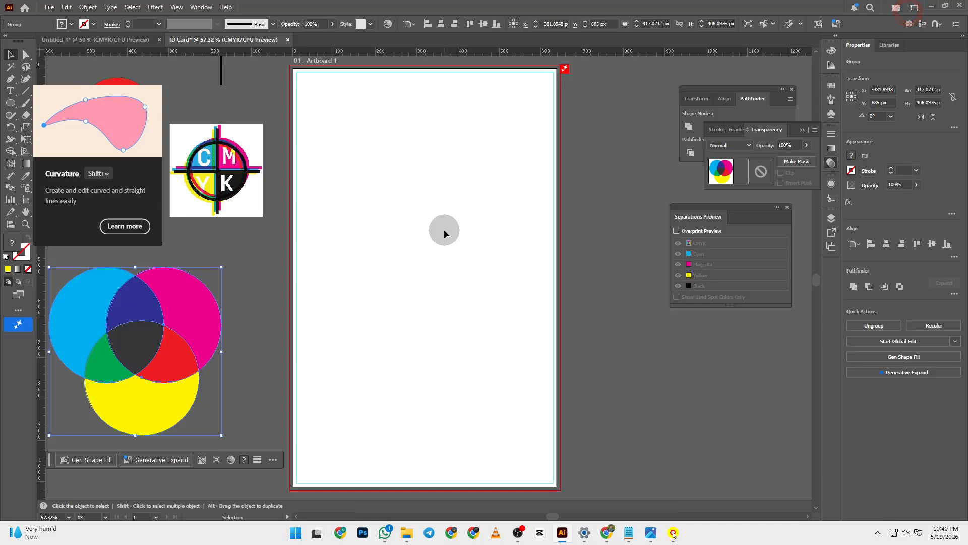
- Browse to the project folder on the Desktop in the Open dialog, then cancel it
click(45, 12)
click(73, 36)
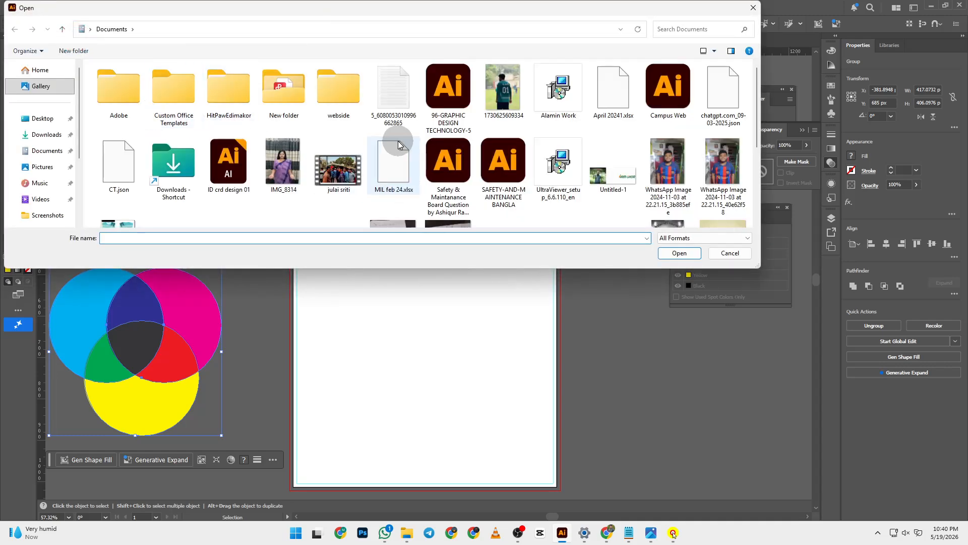
click(34, 119)
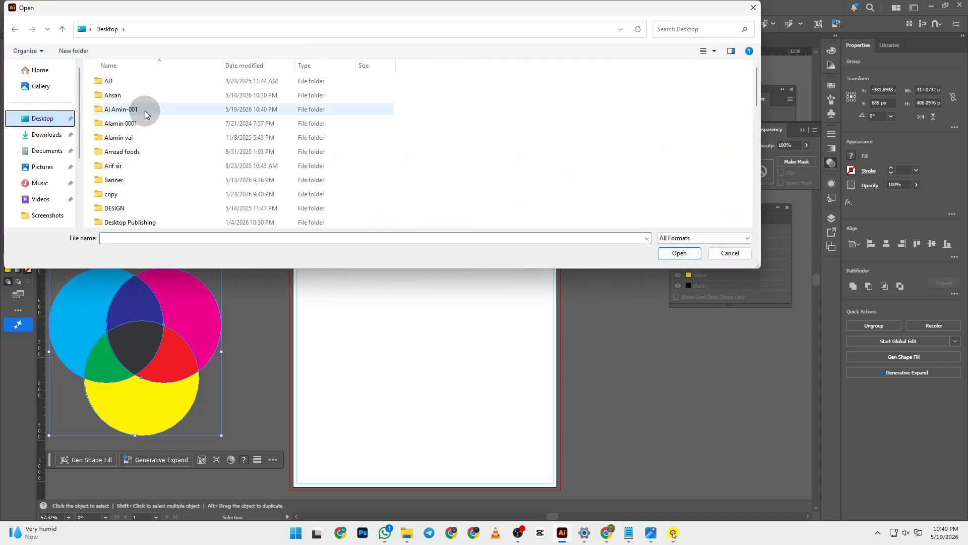
double_click(140, 109)
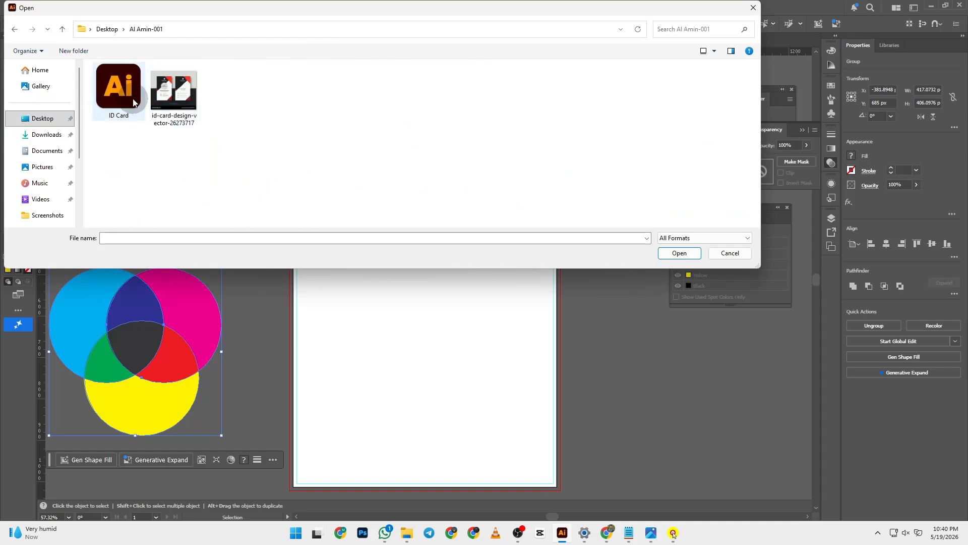
click(730, 253)
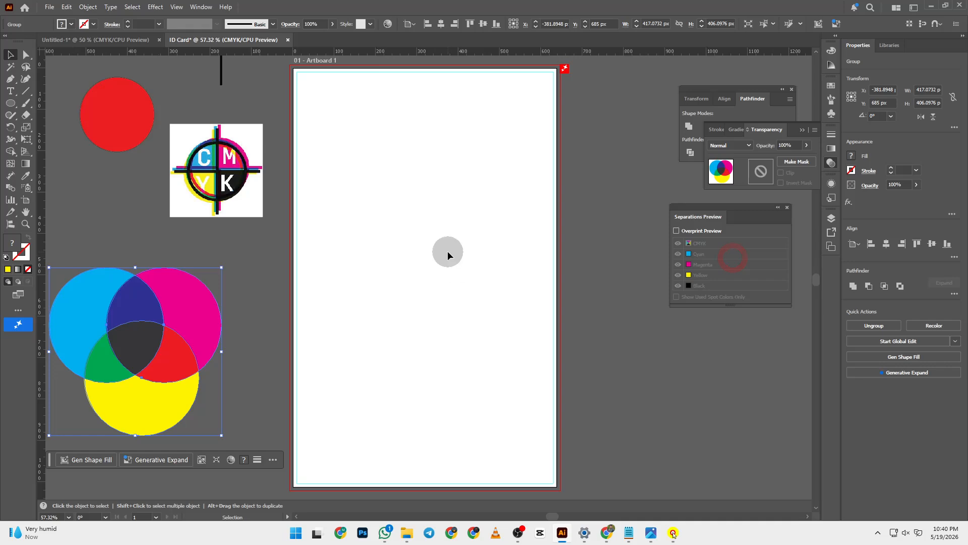
- Cancel the Print dialog and briefly minimize, then restore, Illustrator
key(ctrl+p)
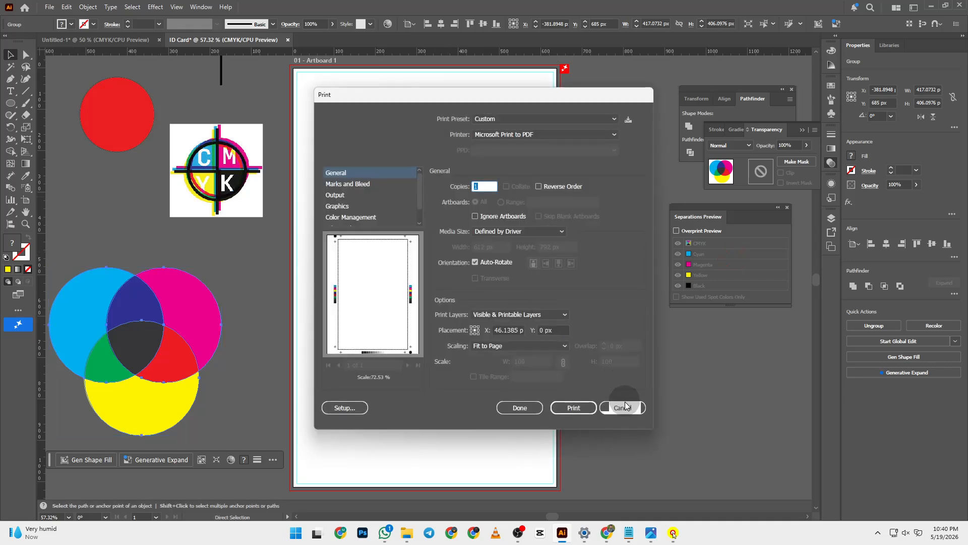
click(625, 407)
click(933, 6)
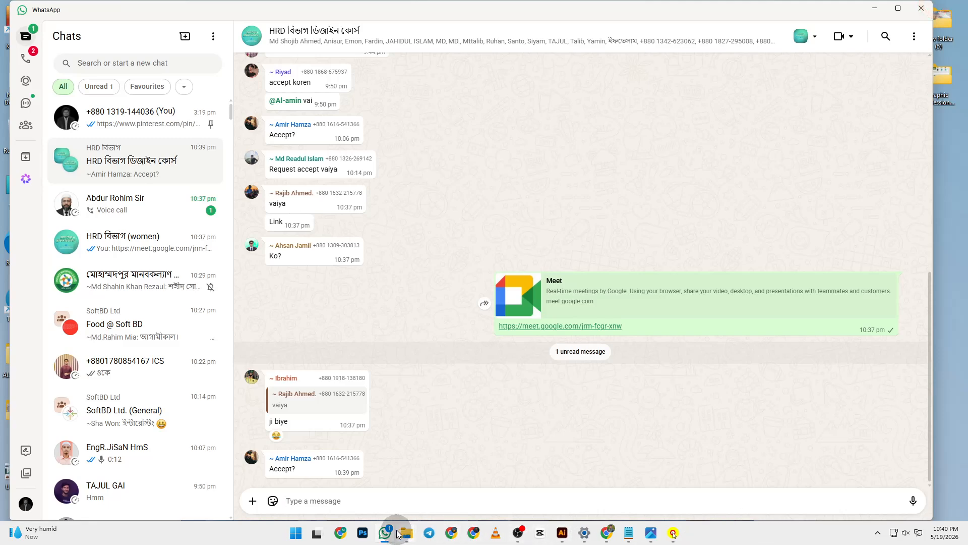
click(562, 533)
- Open the printed ID Card PDF from the Desktop project folder, select all its artwork, and return to the ID Card document
click(49, 7)
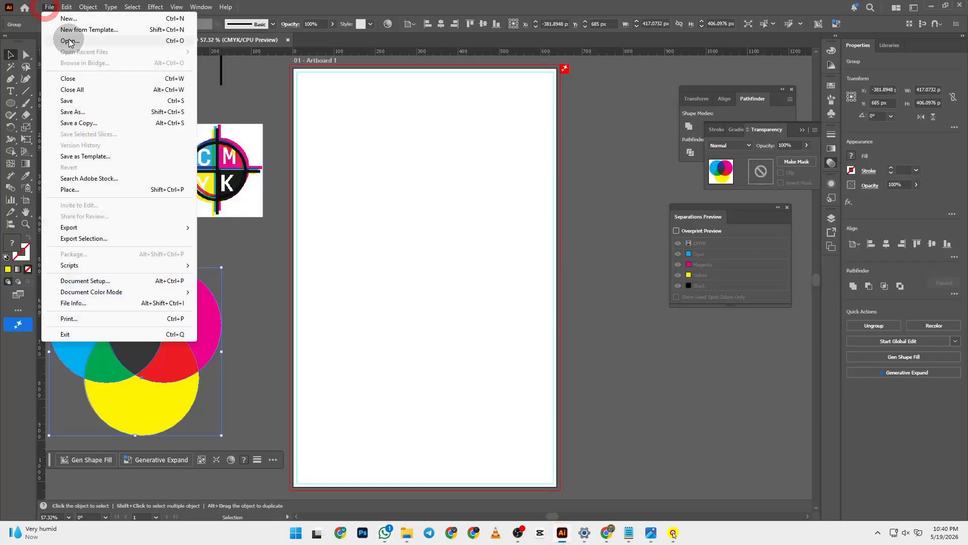
click(67, 38)
click(42, 119)
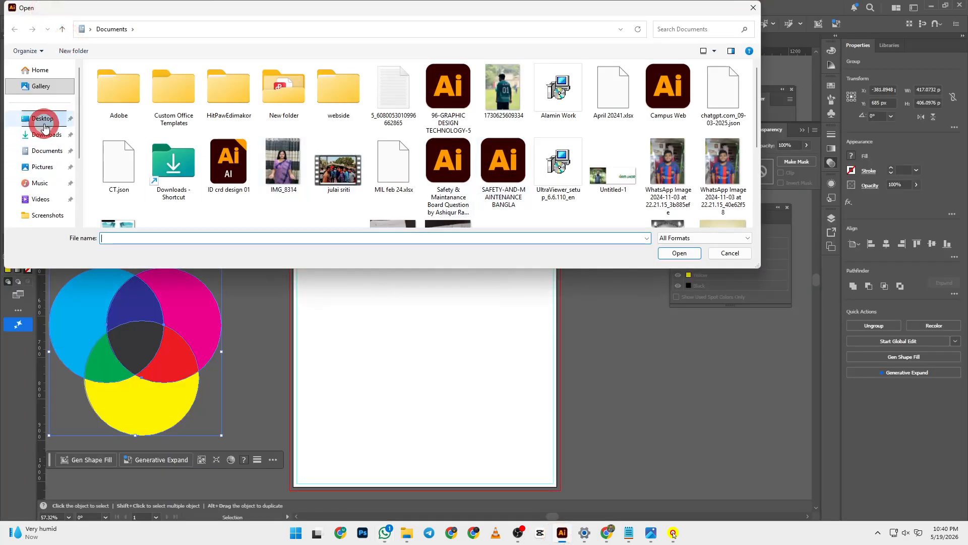
double_click(161, 104)
click(137, 88)
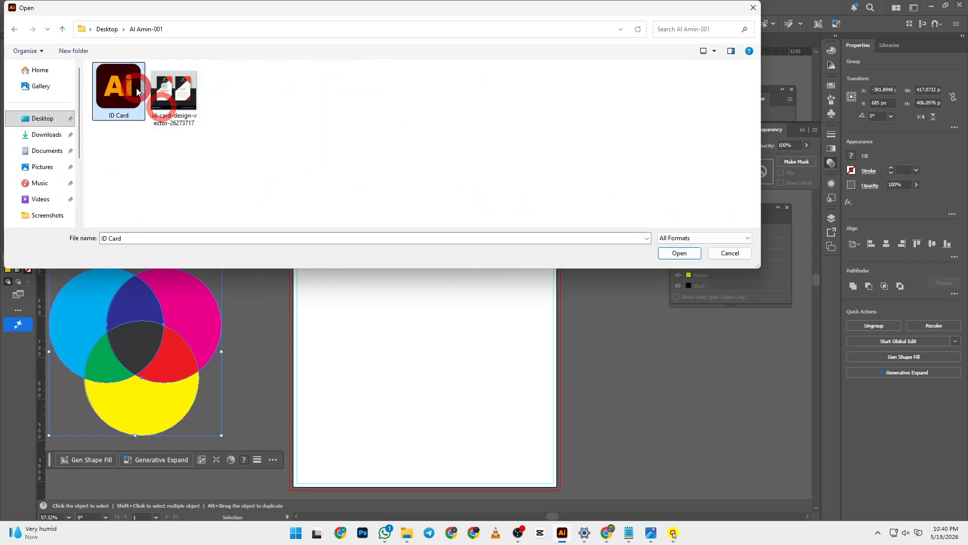
click(686, 258)
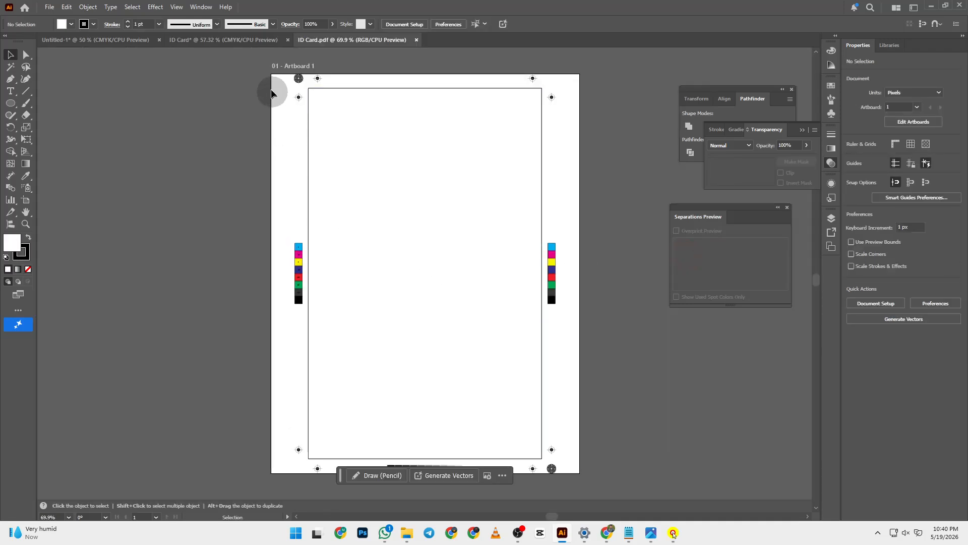
drag(263, 68, 572, 477)
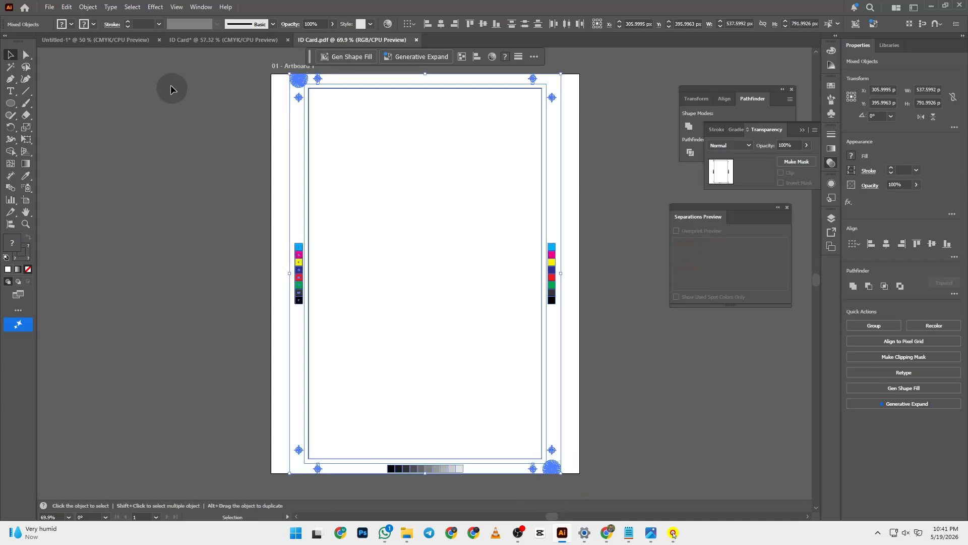
click(186, 40)
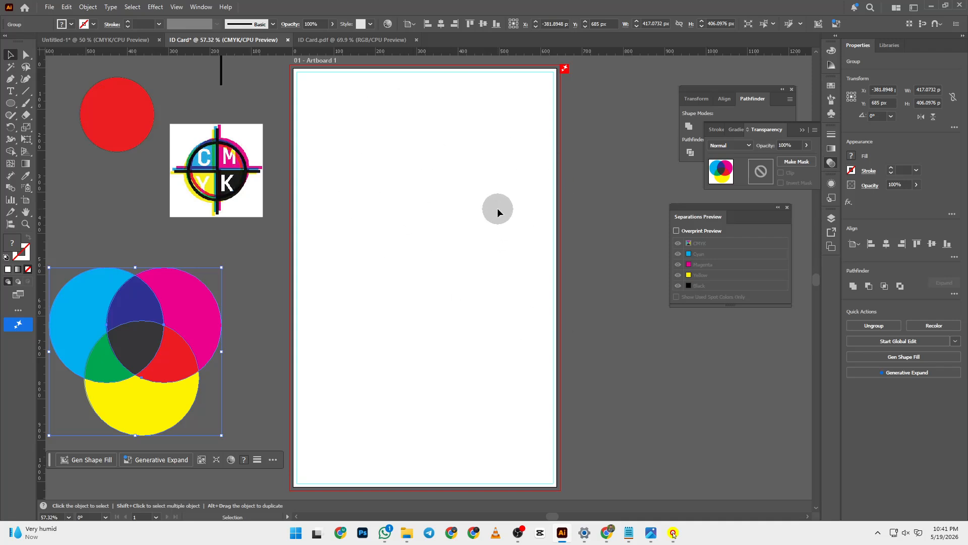
- Paste the colour-bar crop-mark frame and stretch its top-left and top-right corners outward
key(ctrl+v)
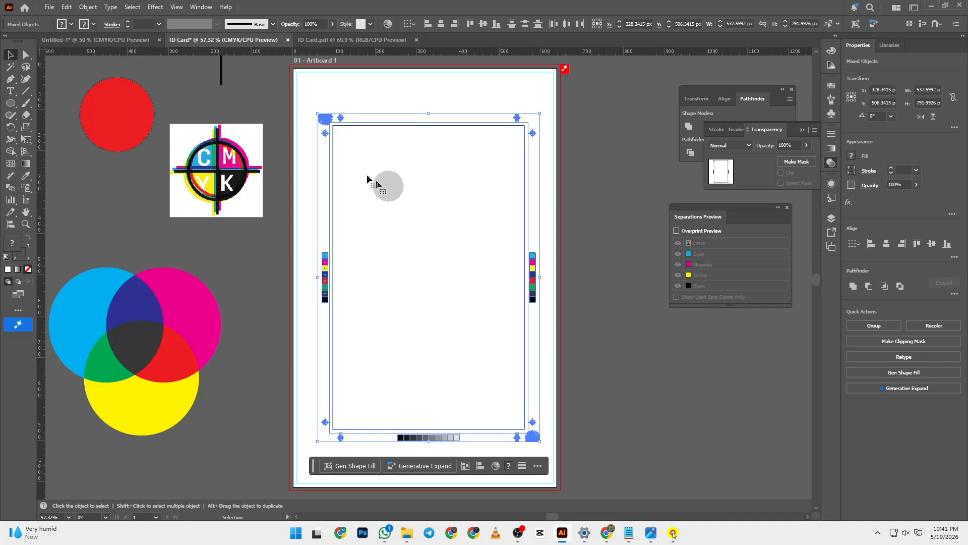
scroll(380, 160, up, 2)
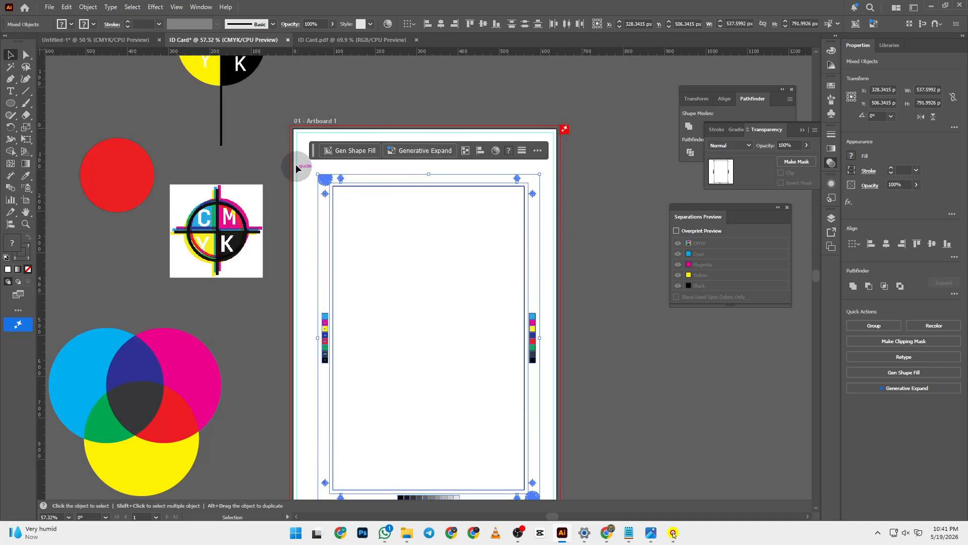
drag(315, 173, 280, 119)
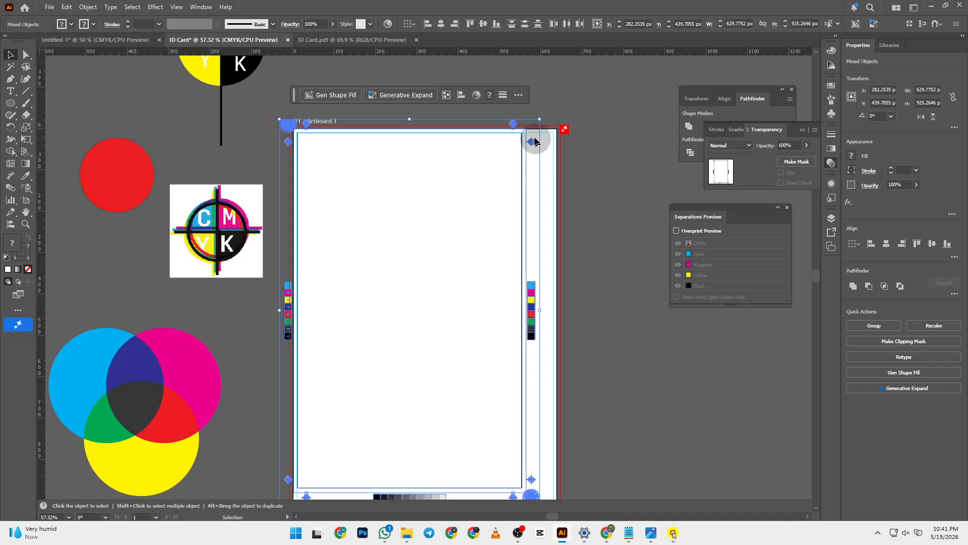
drag(540, 120, 574, 120)
scroll(540, 173, down, 5)
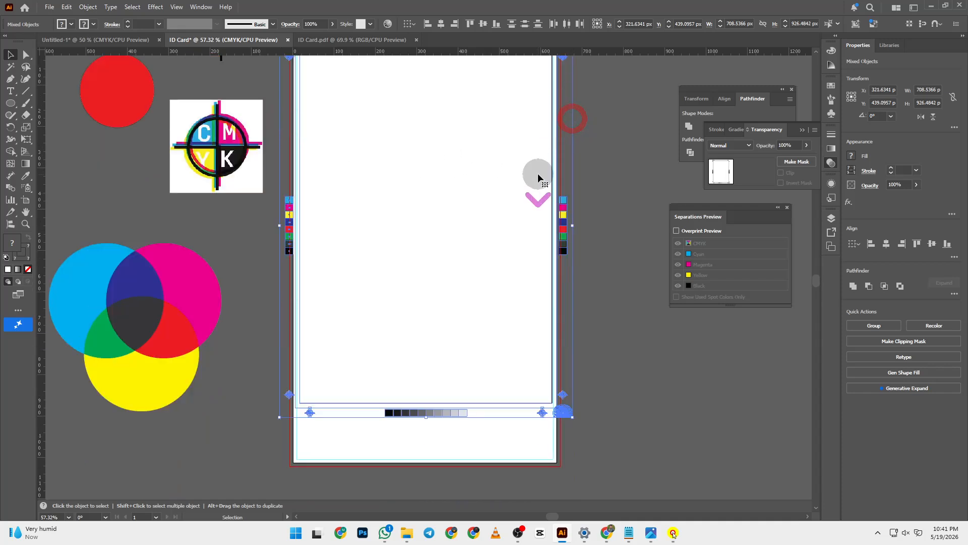
- Extend the frame past the artboard bottom and fine-tune its left, right and top edges
drag(426, 369, 425, 426)
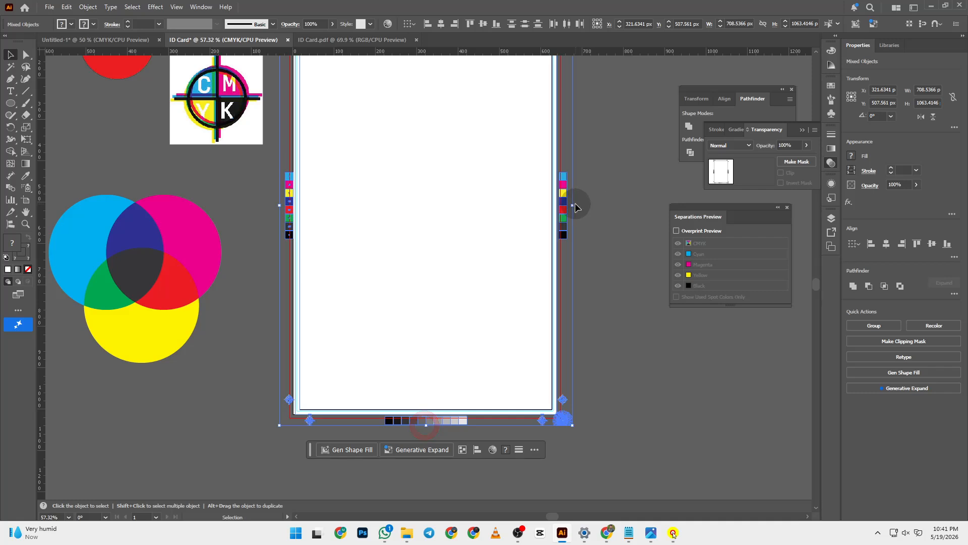
drag(573, 206, 572, 208)
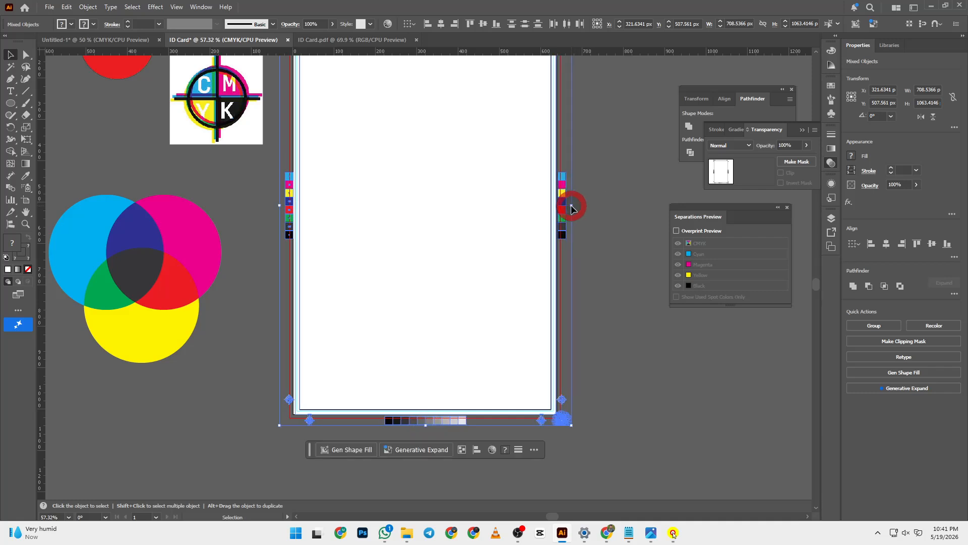
scroll(318, 205, up, 5)
scroll(356, 266, down, 4)
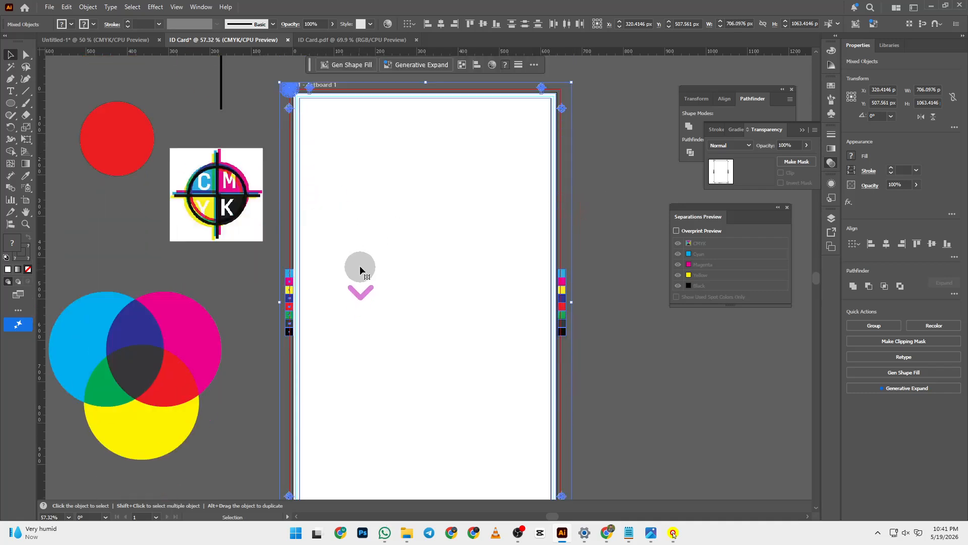
drag(280, 241, 278, 241)
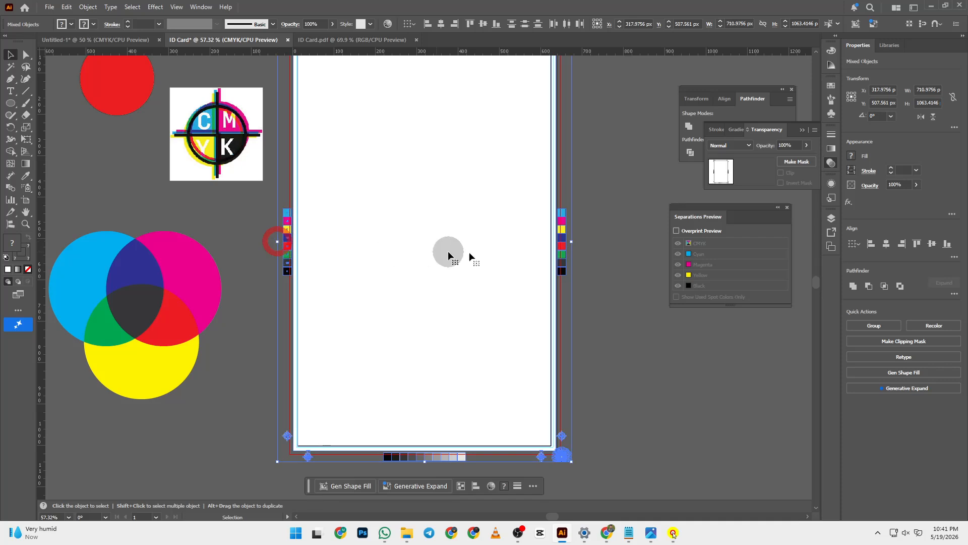
scroll(512, 256, up, 3)
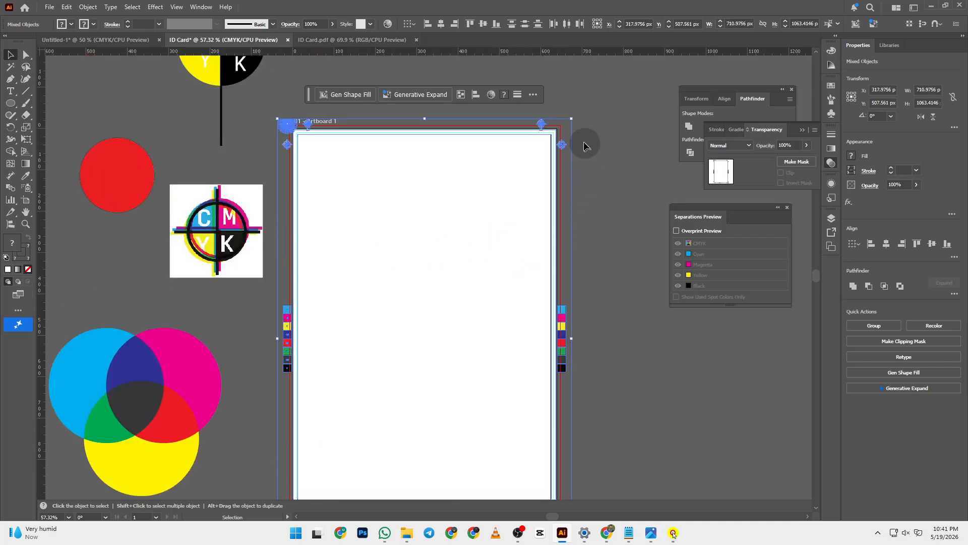
drag(573, 119, 573, 120)
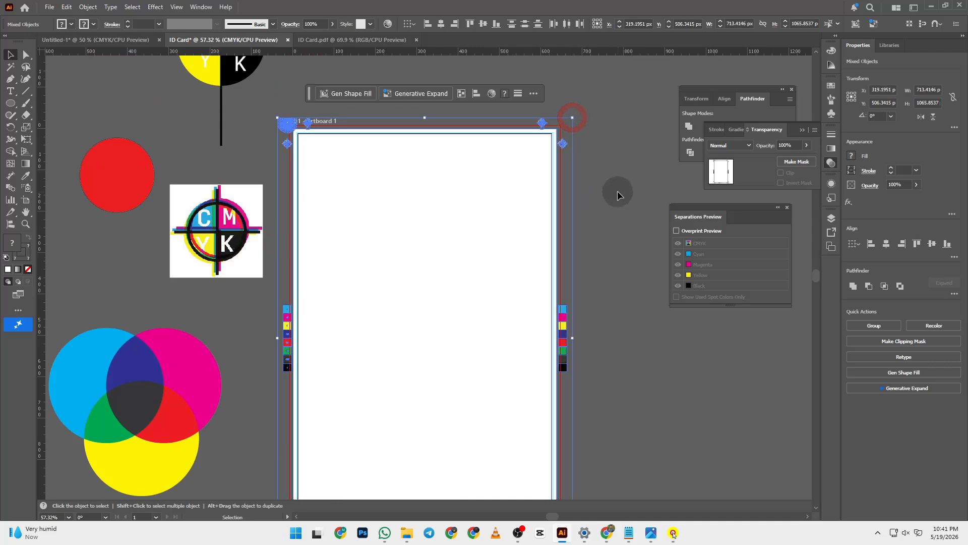
scroll(616, 191, down, 3)
scroll(614, 242, up, 1)
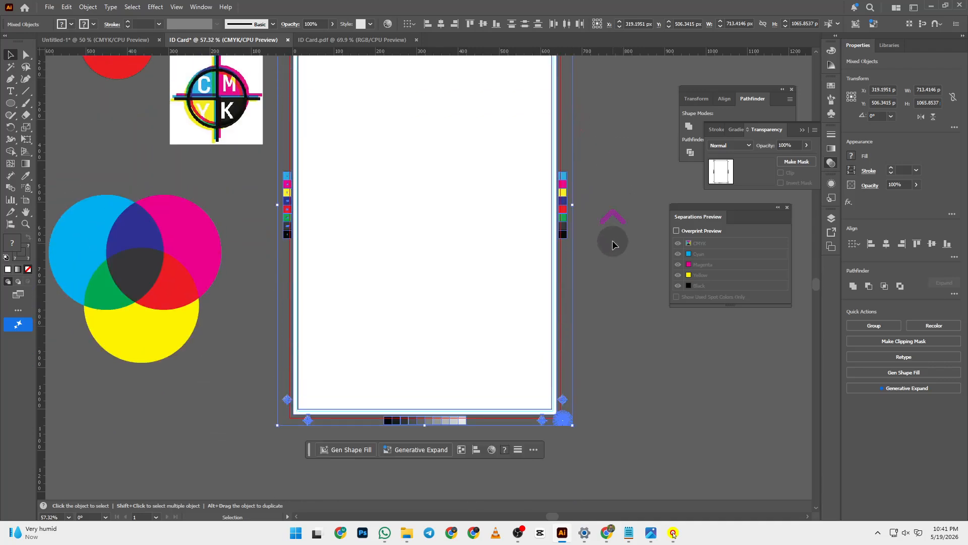
scroll(612, 240, up, 2)
click(608, 216)
scroll(473, 174, up, 1)
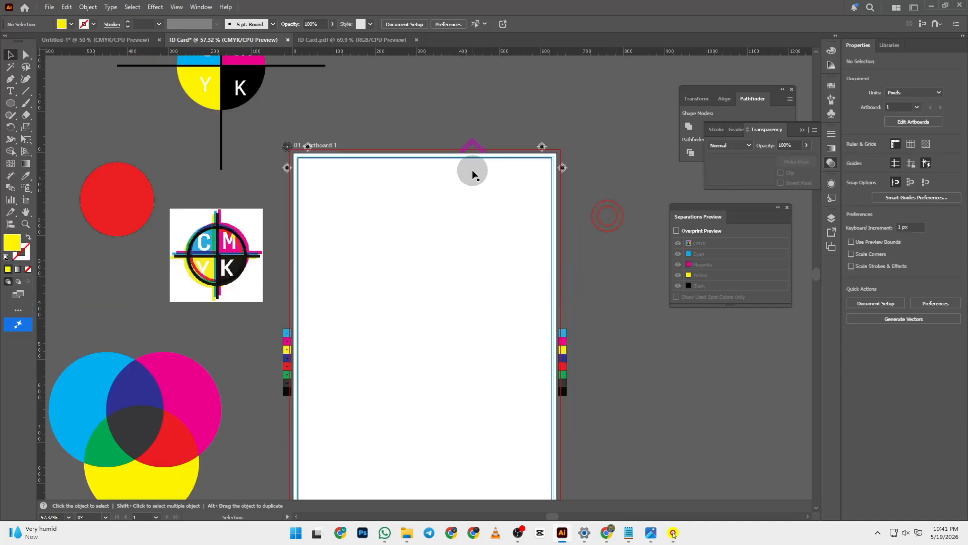
key(z)
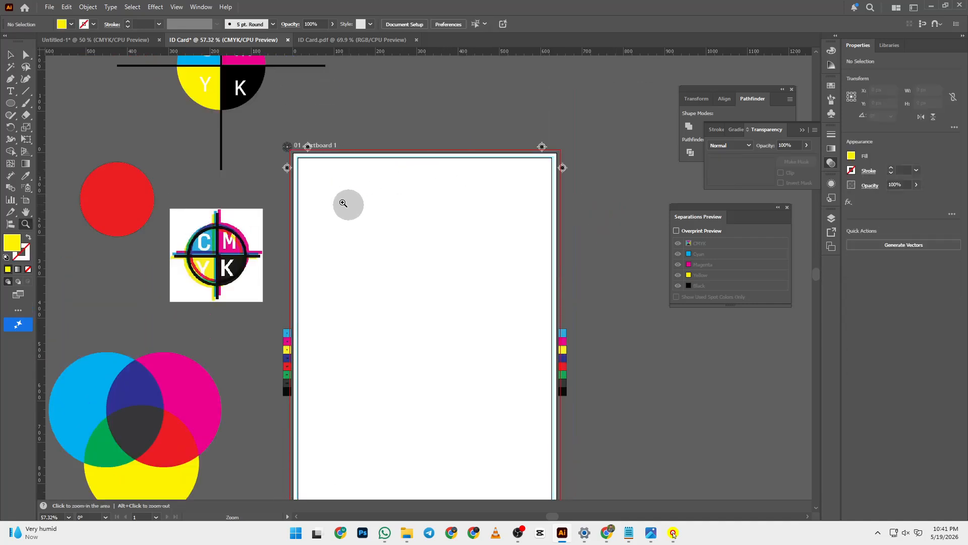
click(343, 203)
click(450, 240)
click(459, 299)
click(345, 269)
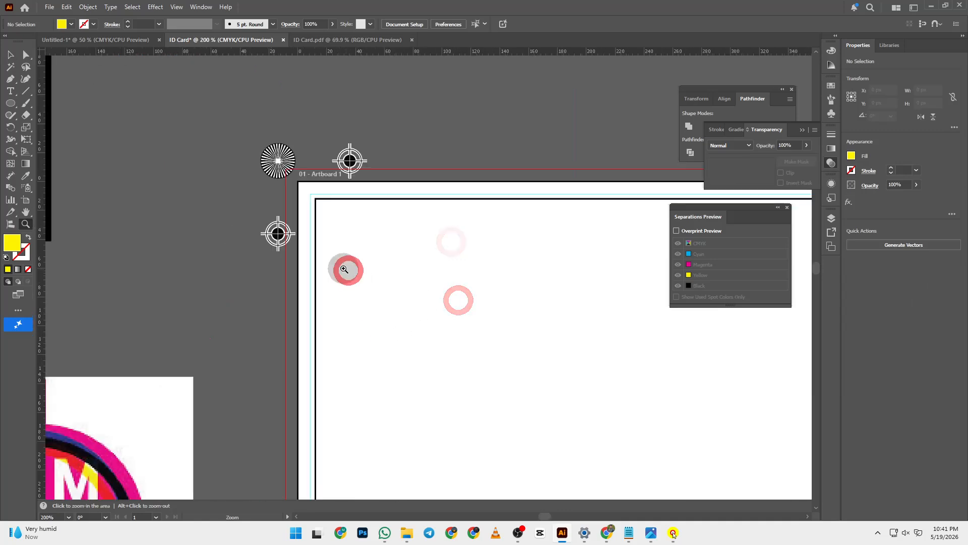
click(324, 216)
click(422, 322)
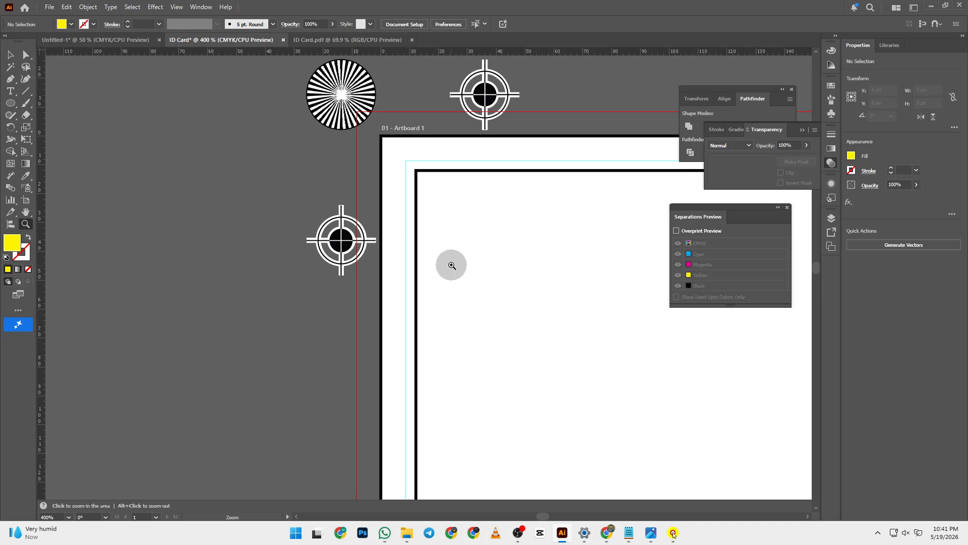
click(10, 54)
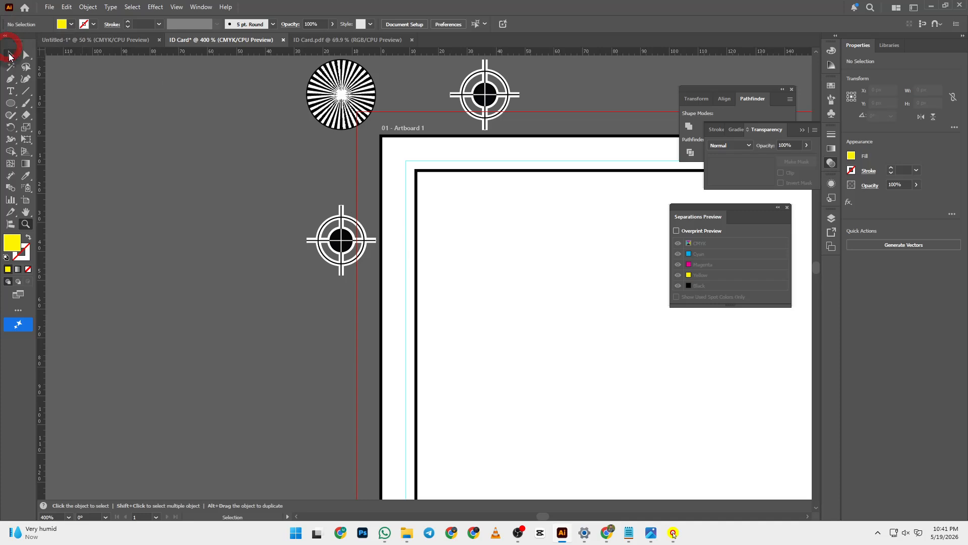
click(11, 54)
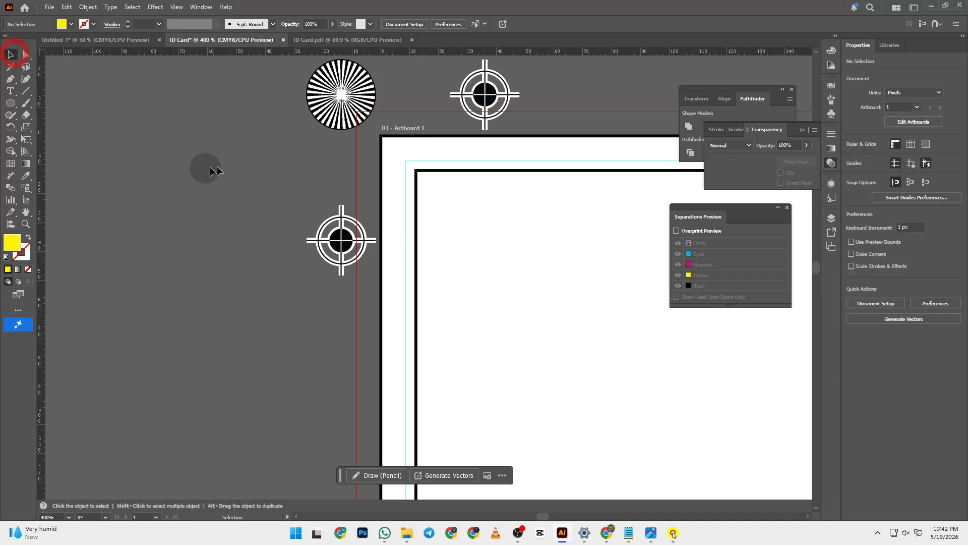
click(249, 171)
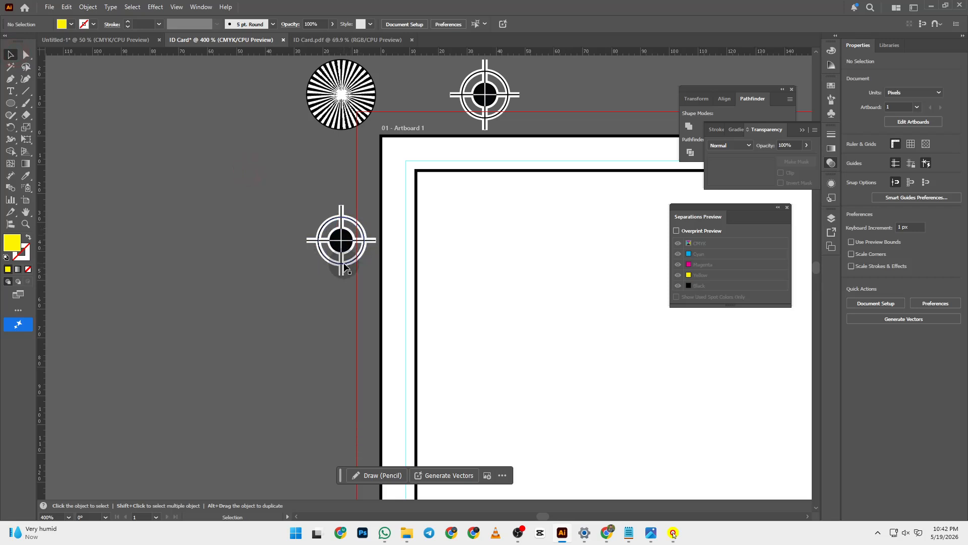
drag(294, 239, 499, 419)
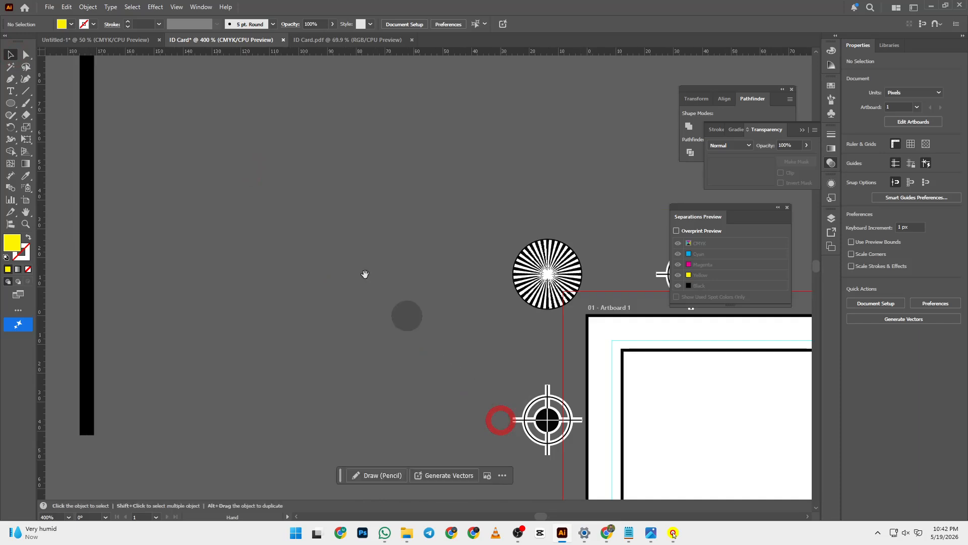
drag(277, 190, 616, 467)
drag(522, 354, 537, 543)
key(ctrl+minus)
key(ctrl+minus)
key(ctrl+minus)
key(ctrl+minus)
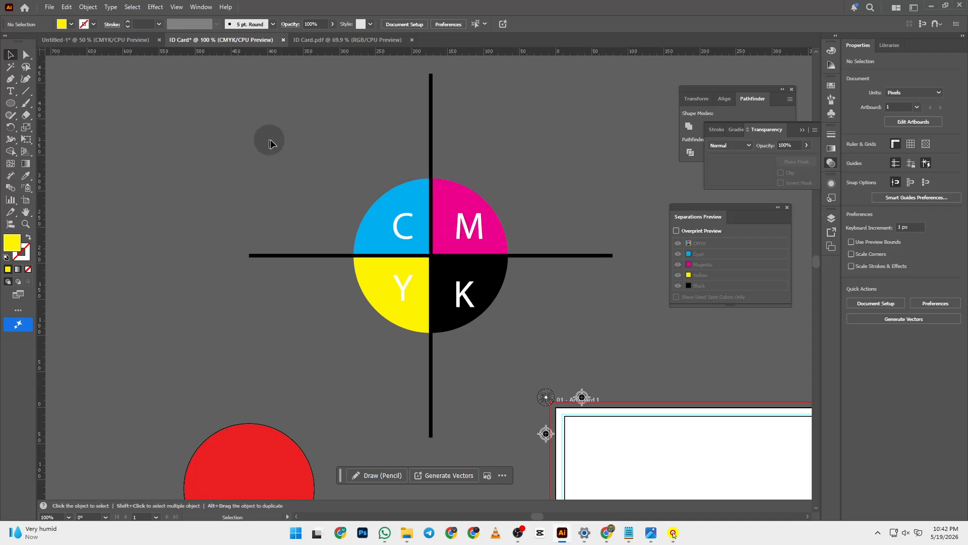
click(524, 312)
- Scale the CMYK registration mark down proportionally to a small crosshair of about 61 px
drag(248, 74, 484, 348)
scroll(587, 326, down, 3)
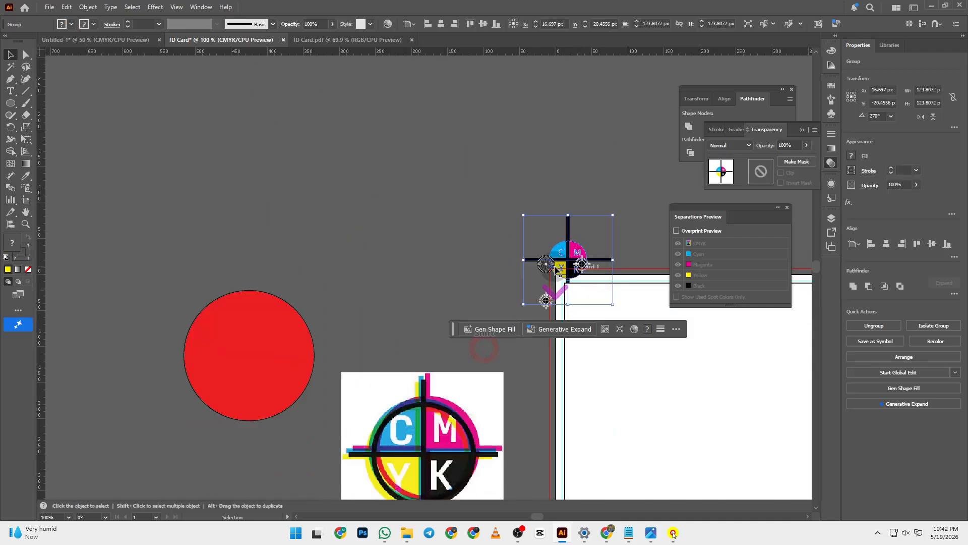
drag(523, 214, 493, 295)
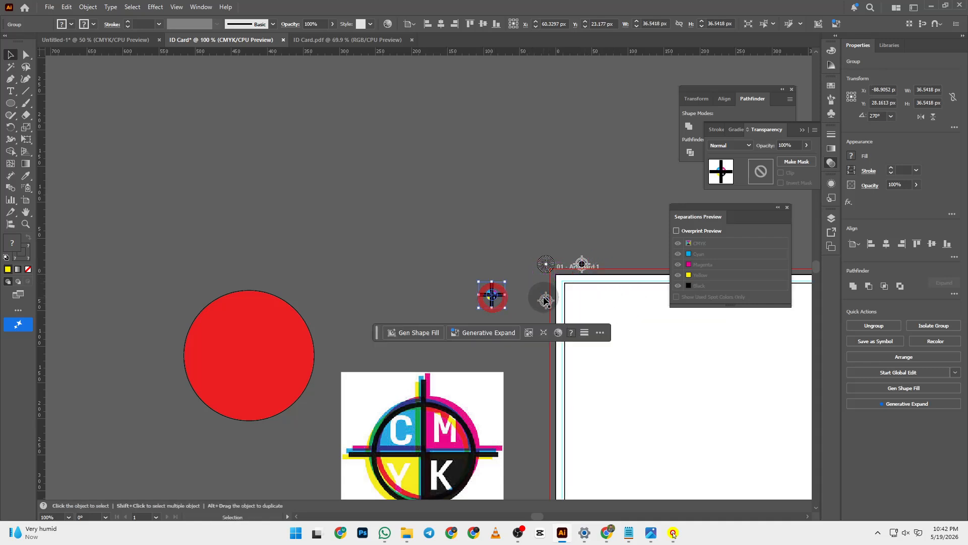
click(546, 300)
click(521, 286)
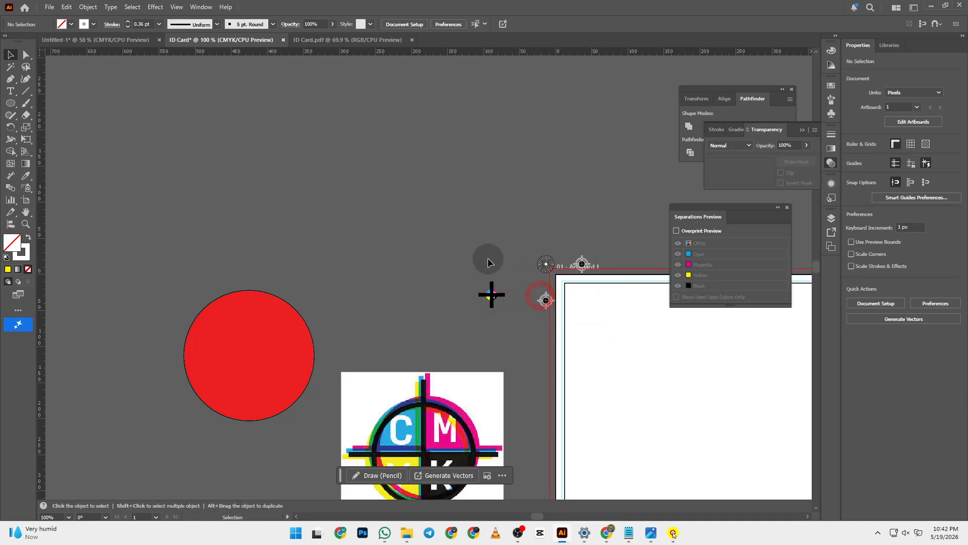
- Zoom in and move the small CMYK mark to the artboard's top-left corner
key(z)
click(496, 283)
click(512, 320)
click(389, 272)
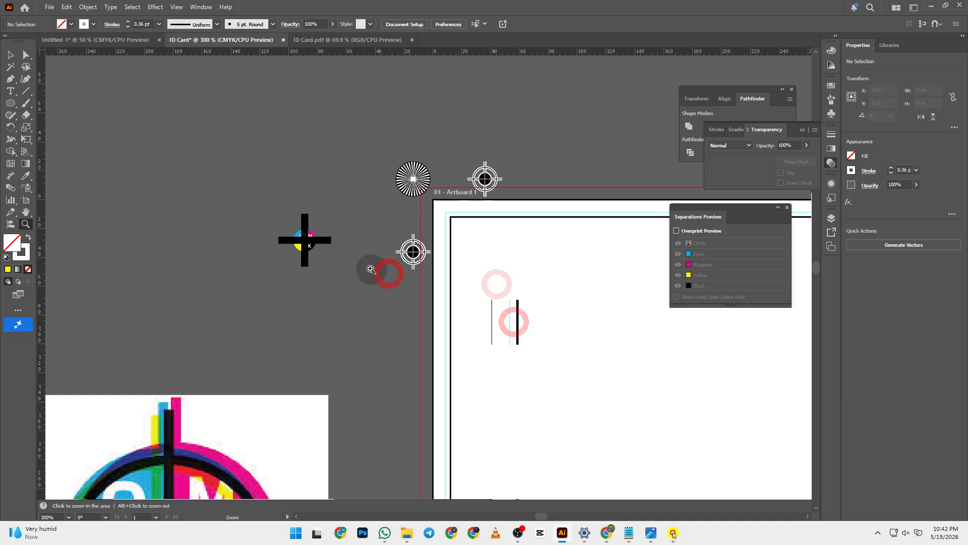
click(357, 260)
click(325, 237)
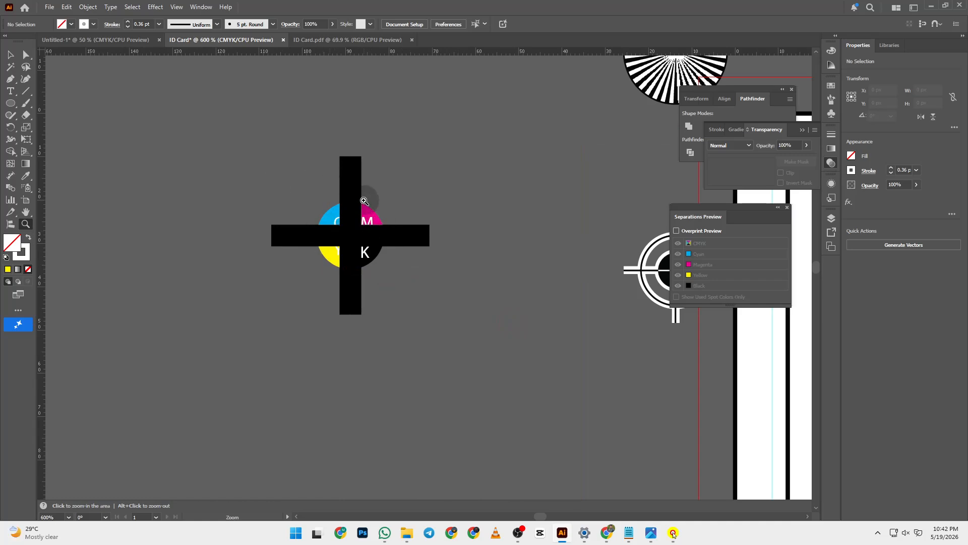
drag(362, 202, 486, 266)
- Fit the artboard in view and undo the CMYK mark's move and resize
key(ctrl+0)
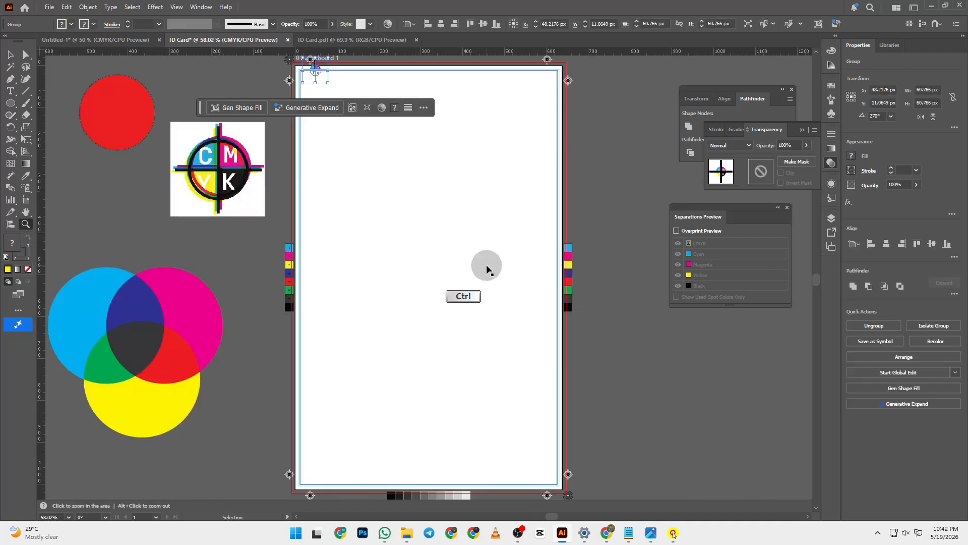
drag(339, 164, 598, 332)
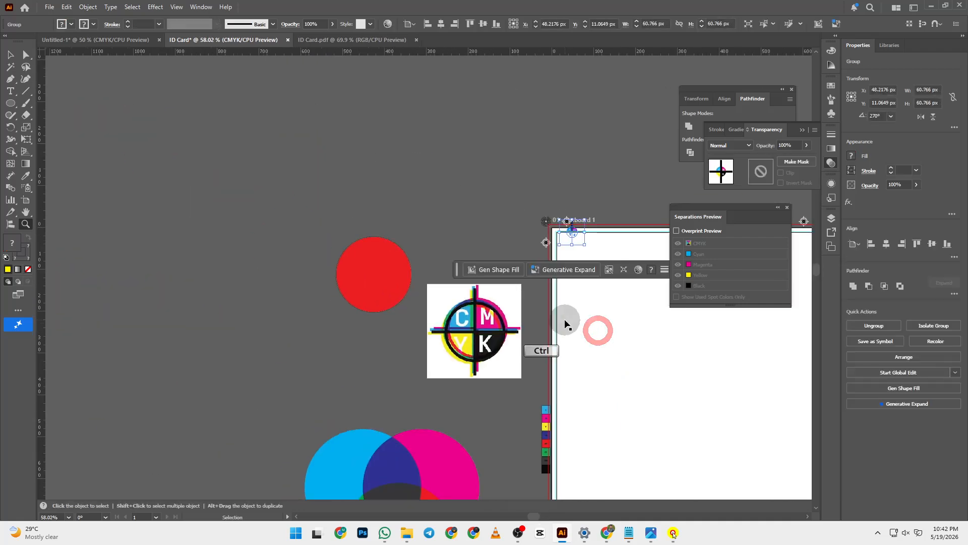
key(ctrl+z)
key(ctrl+z)
key(ctrl+a)
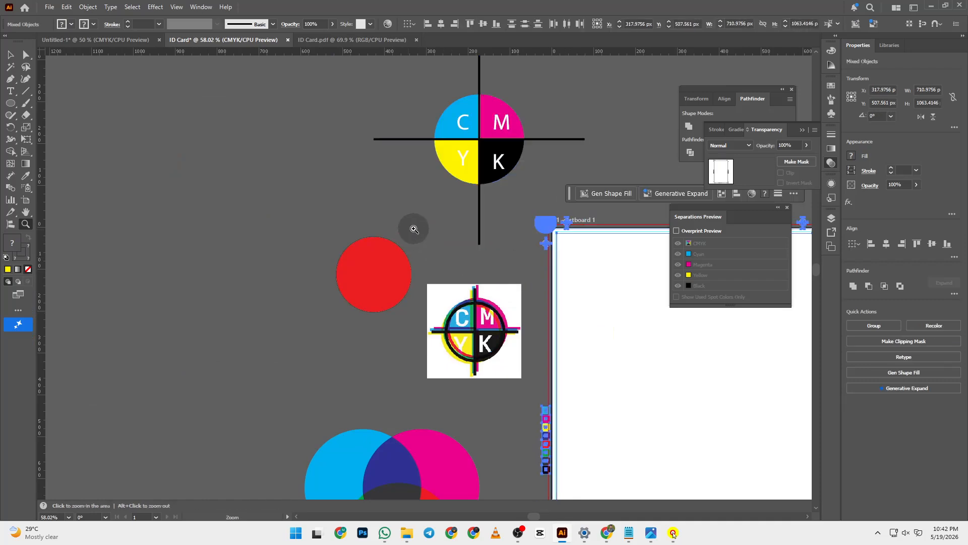
- Bring the large CMYK crosshair mark into view and select it as a group
drag(465, 234, 342, 309)
click(241, 123)
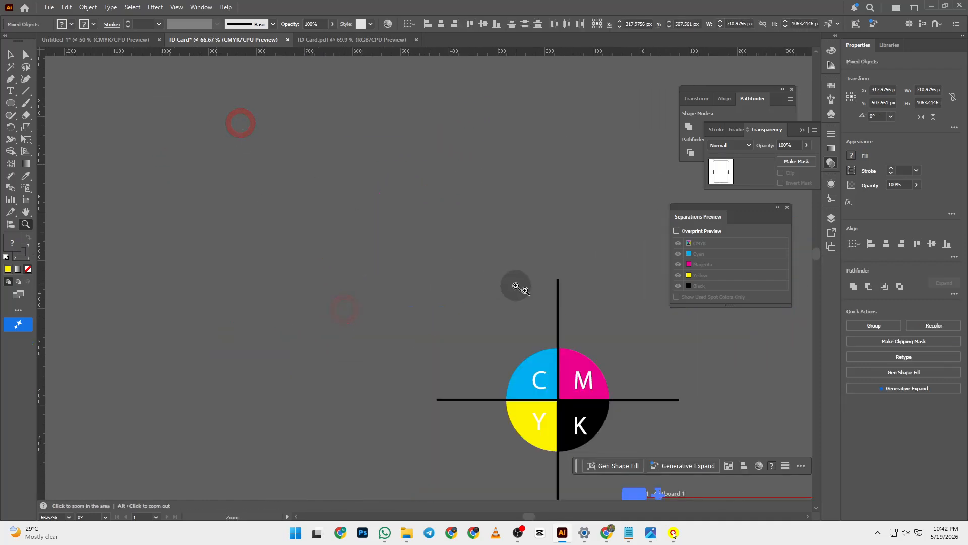
drag(553, 307, 251, 80)
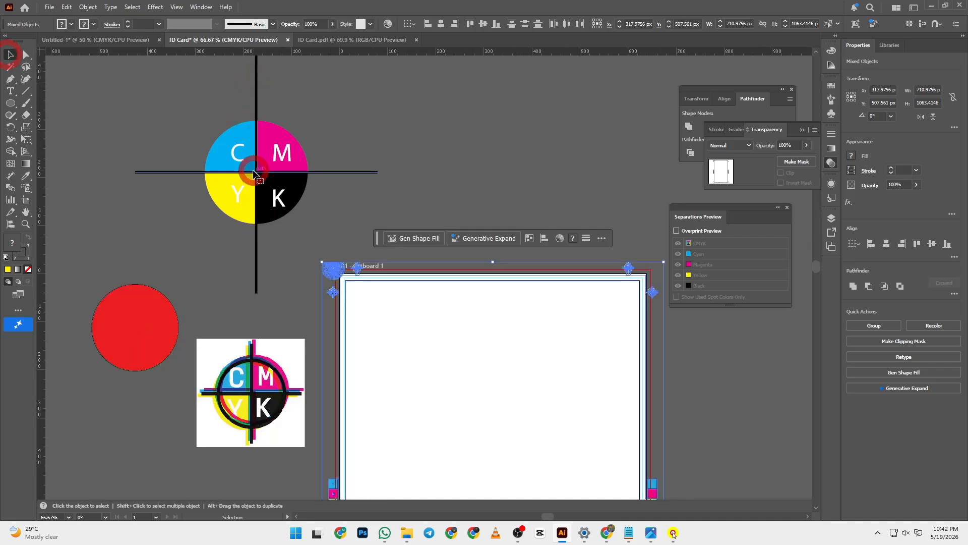
click(186, 121)
drag(268, 210, 301, 205)
click(507, 167)
click(356, 230)
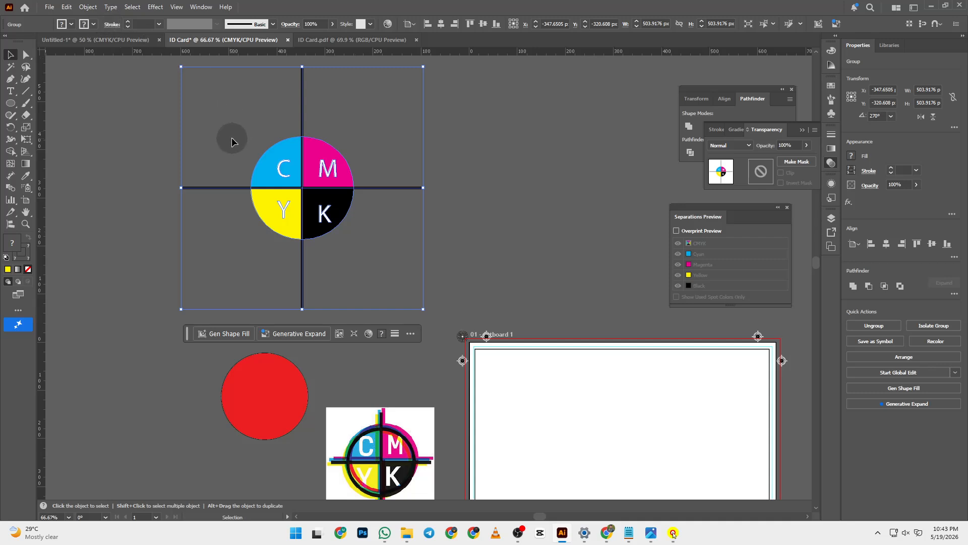
click(88, 7)
- Expand the CMYK mark group's fill and stroke into filled outline shapes
click(146, 151)
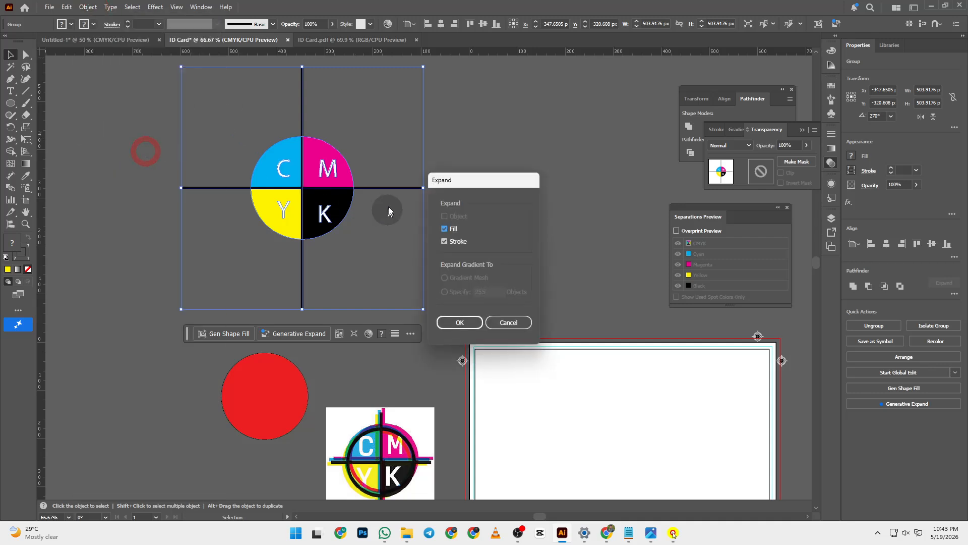
click(473, 323)
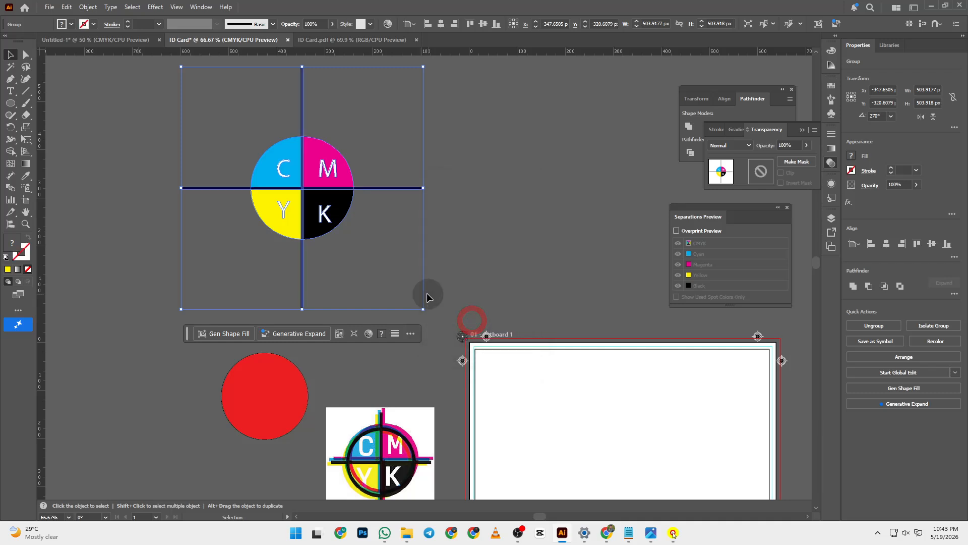
- Scale the expanded CMYK mark down proportionally and zoom in on it
key(shift)
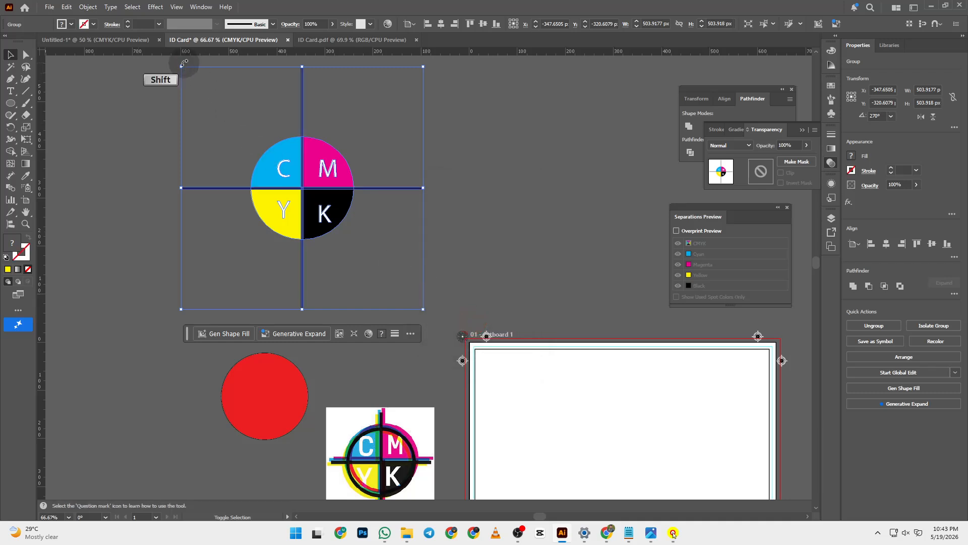
drag(182, 67, 337, 272)
click(468, 259)
key(z)
click(404, 296)
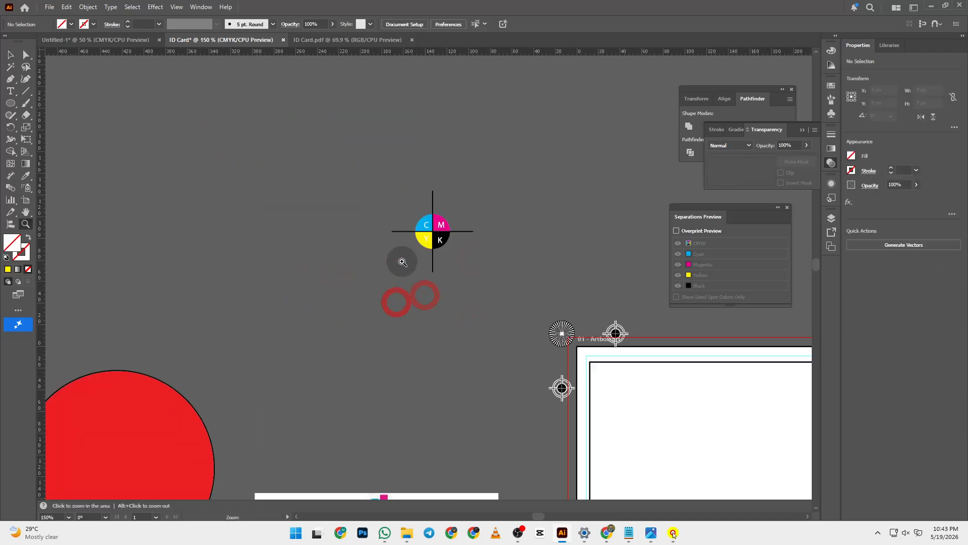
click(482, 237)
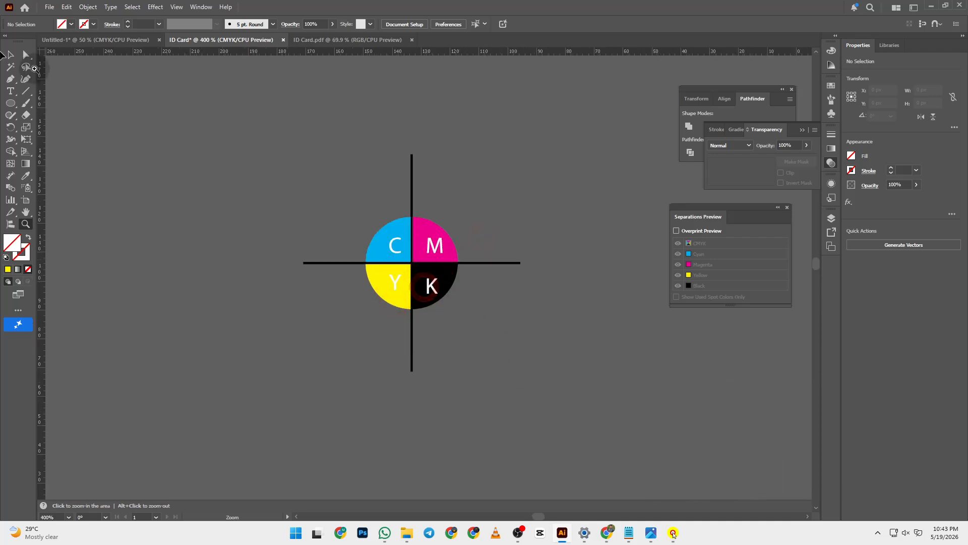
- Shrink the CMYK mark to about 33 px and place it on the registration target
key(ctrl)
click(10, 56)
key(space)
drag(579, 389, 366, 159)
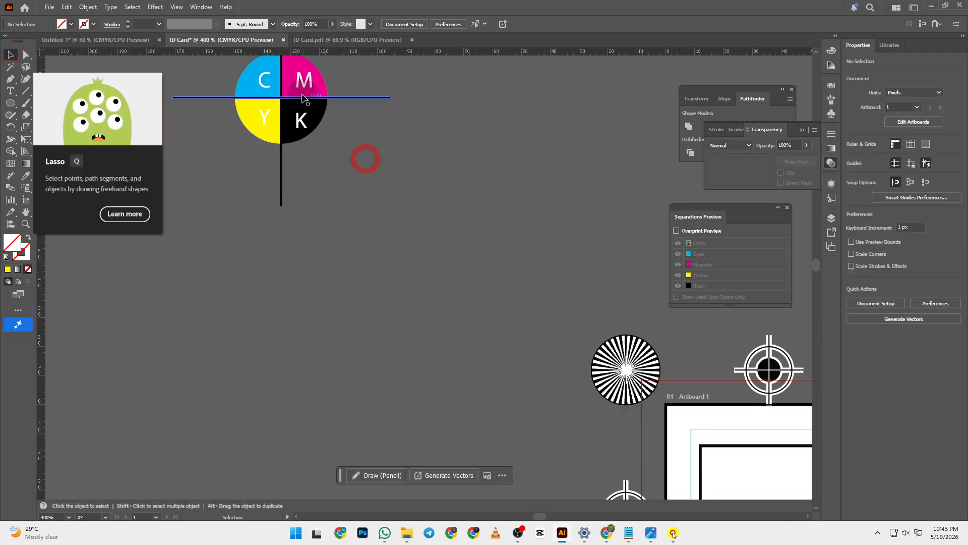
drag(306, 100, 547, 388)
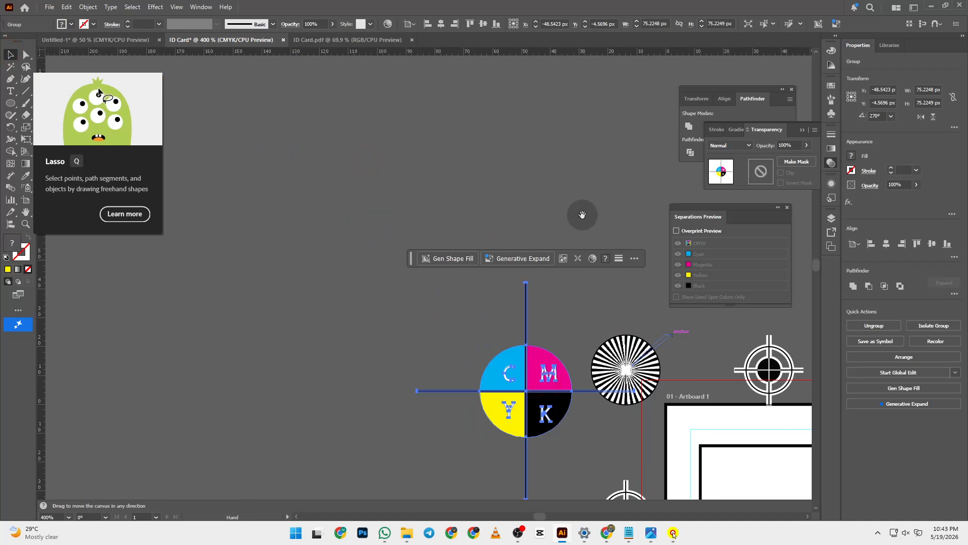
key(space)
drag(580, 212, 440, 76)
drag(277, 147, 374, 267)
drag(444, 304, 484, 369)
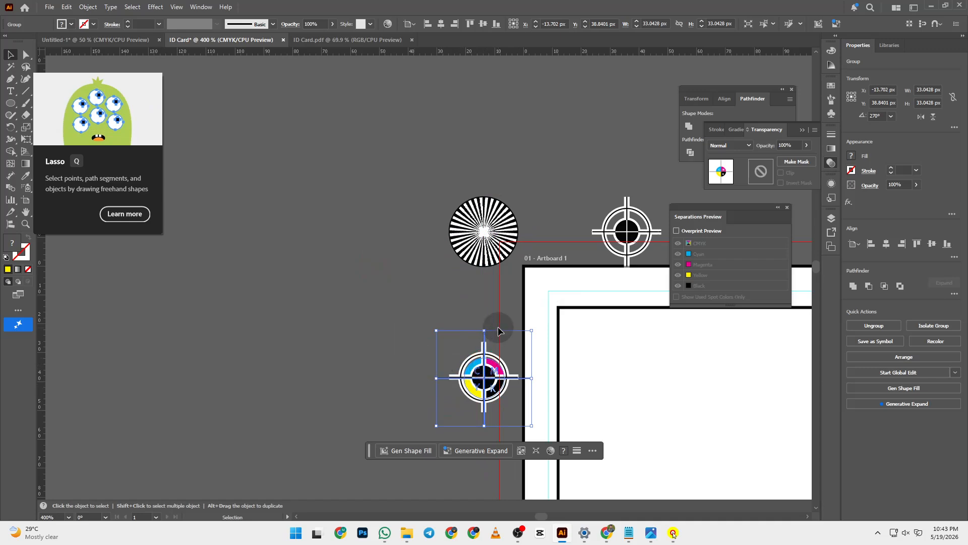
key(Delete)
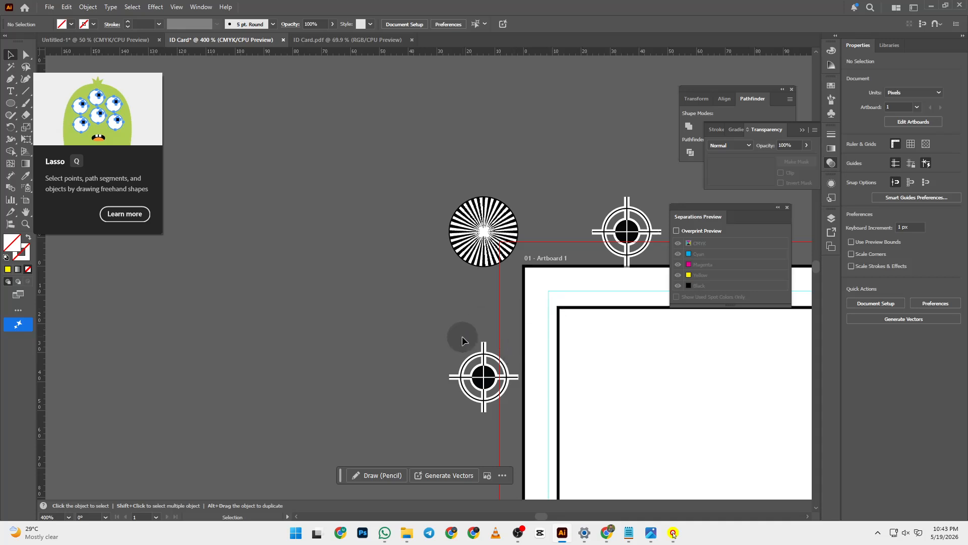
key(ctrl+z)
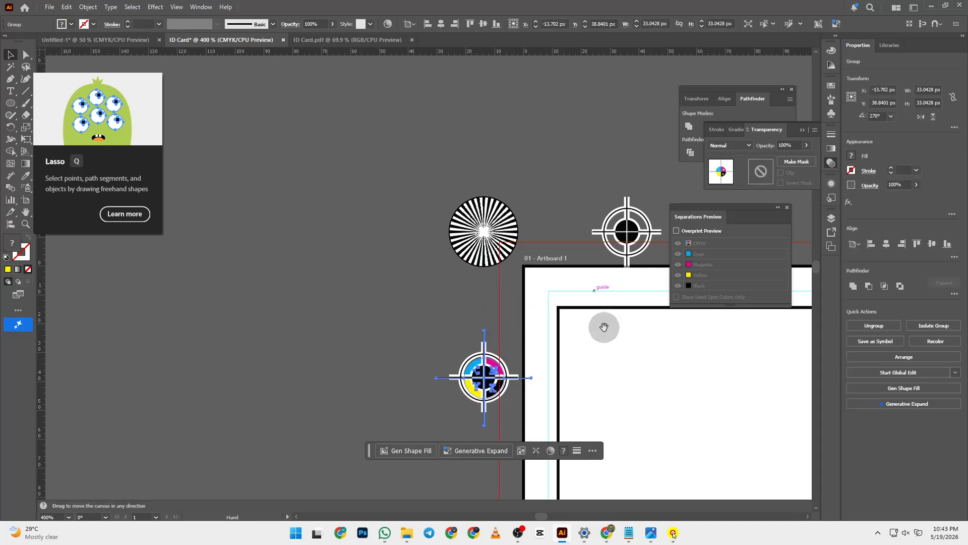
- Fit the artboard in the window and check the clip group and white background shape
drag(605, 327, 242, 78)
drag(451, 319, 364, 219)
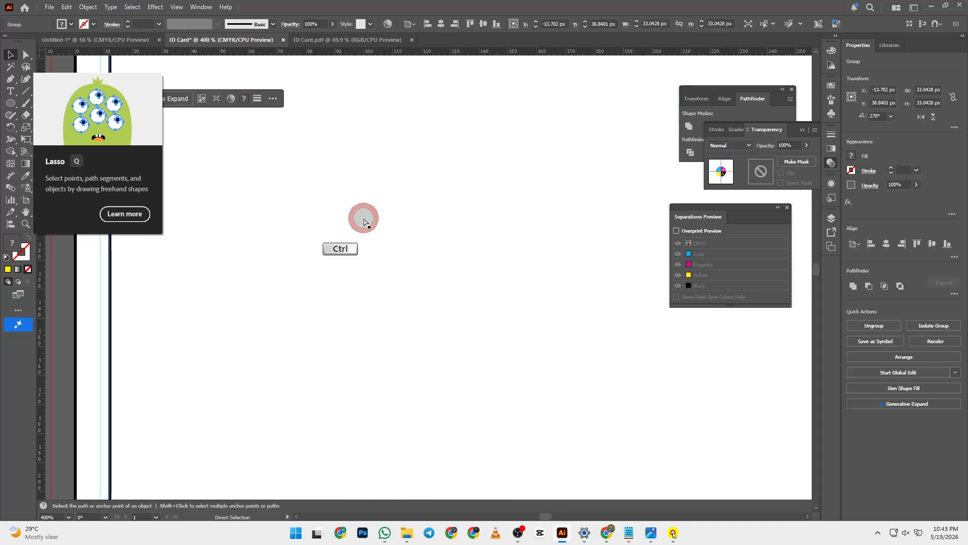
key(ctrl+0)
scroll(406, 238, up, 2)
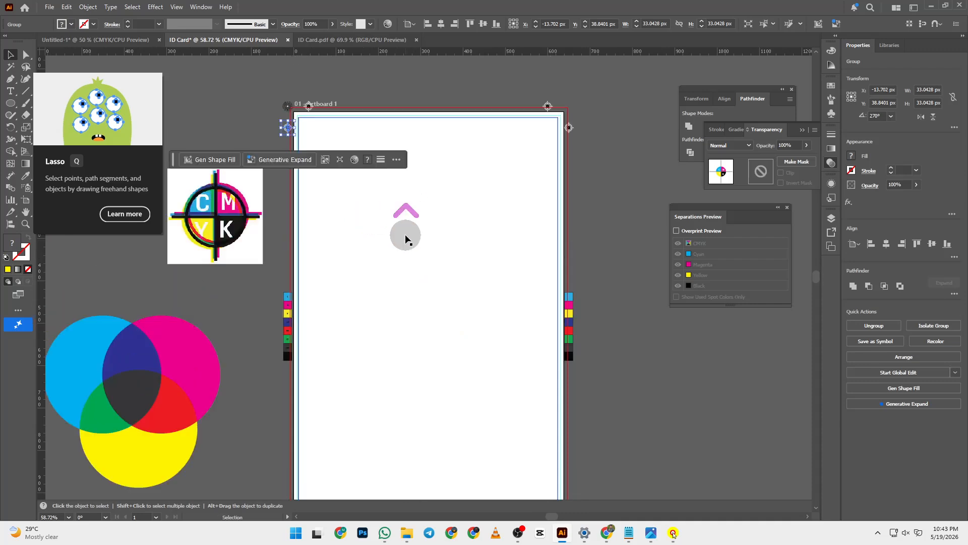
click(482, 120)
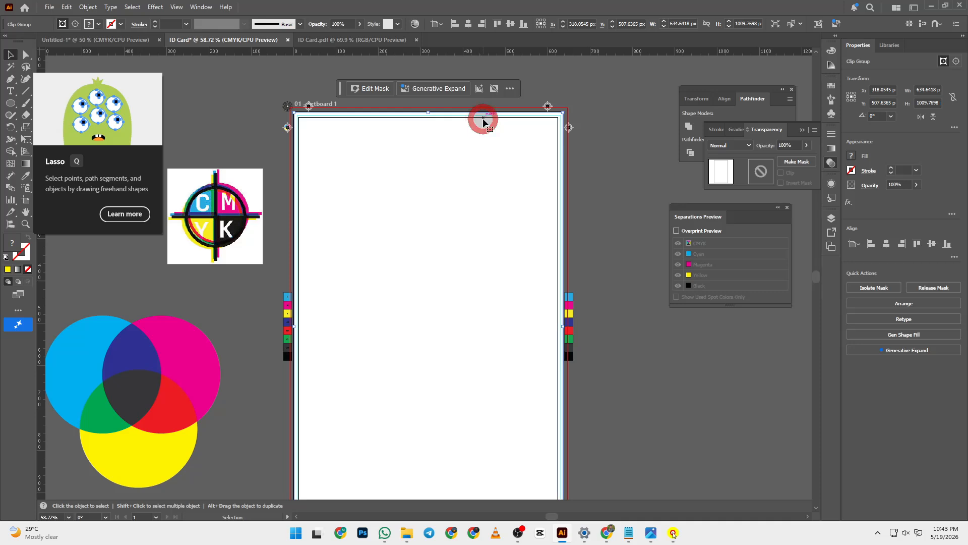
click(485, 119)
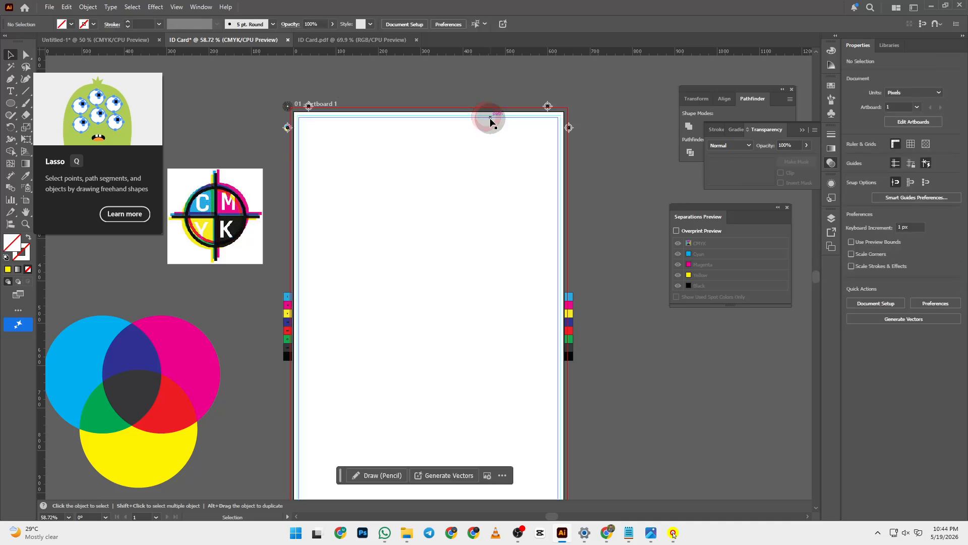
click(493, 93)
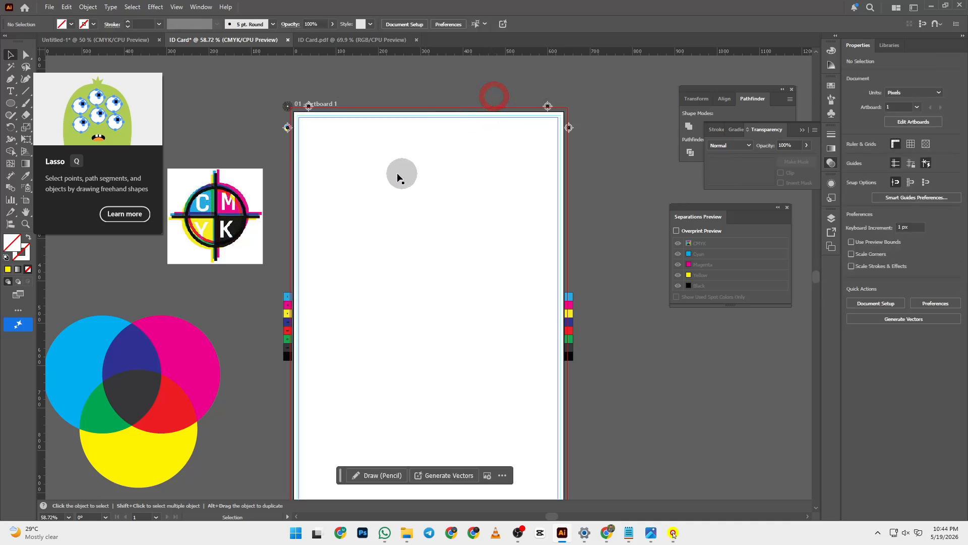
scroll(325, 172, down, 2)
scroll(326, 172, down, 2)
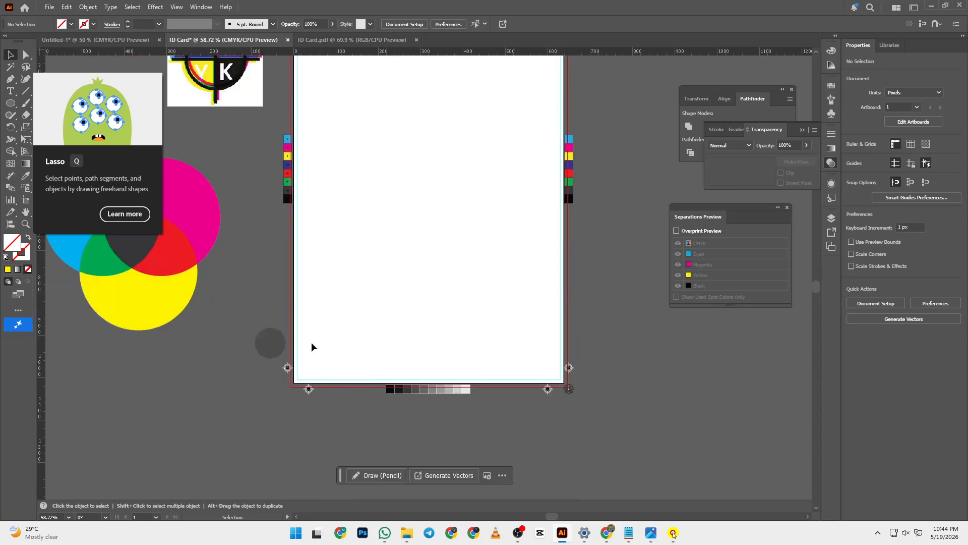
click(525, 281)
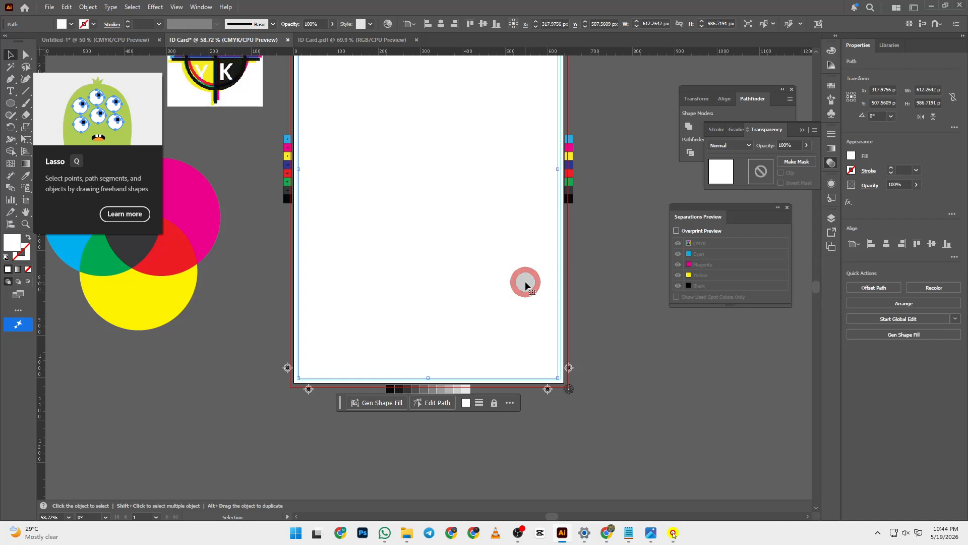
scroll(552, 288, up, 3)
scroll(407, 212, up, 2)
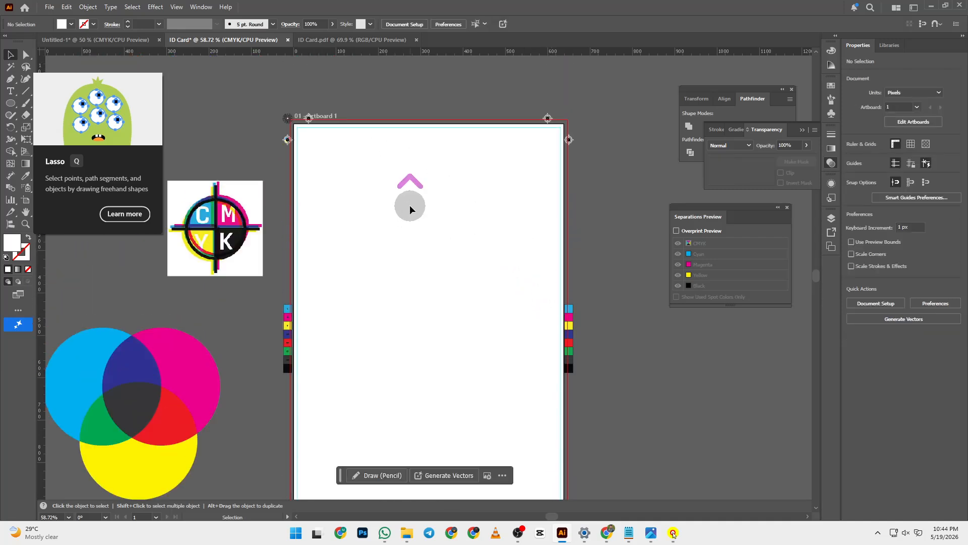
click(50, 7)
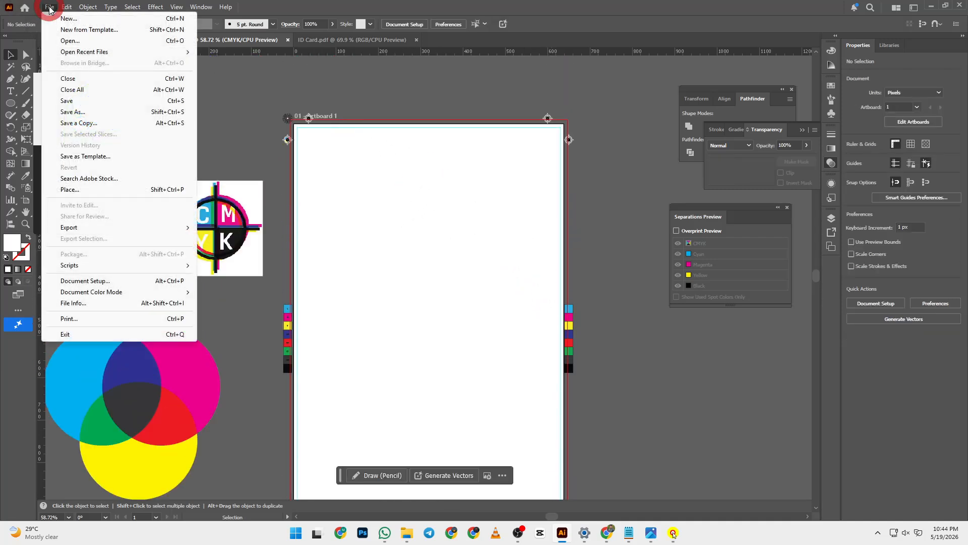
click(78, 42)
click(736, 254)
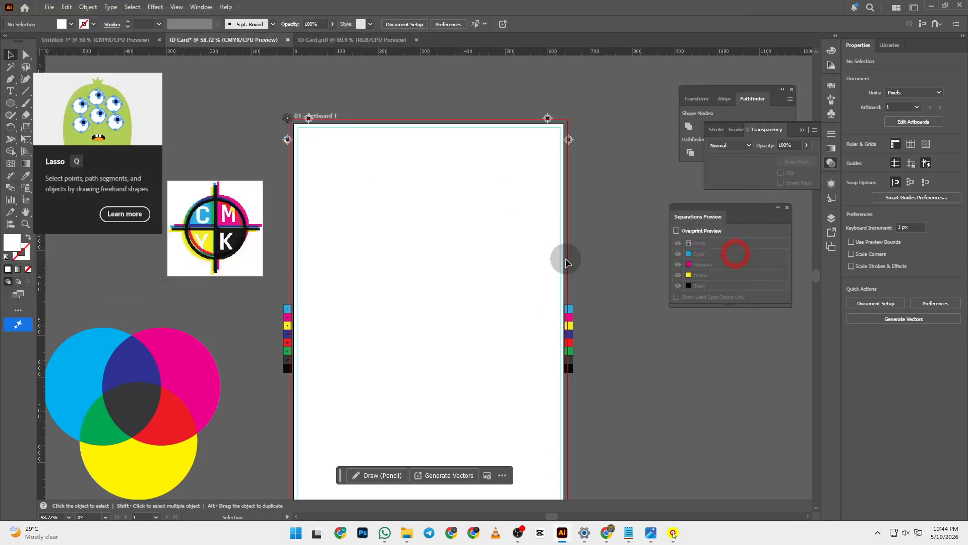
click(49, 7)
click(77, 190)
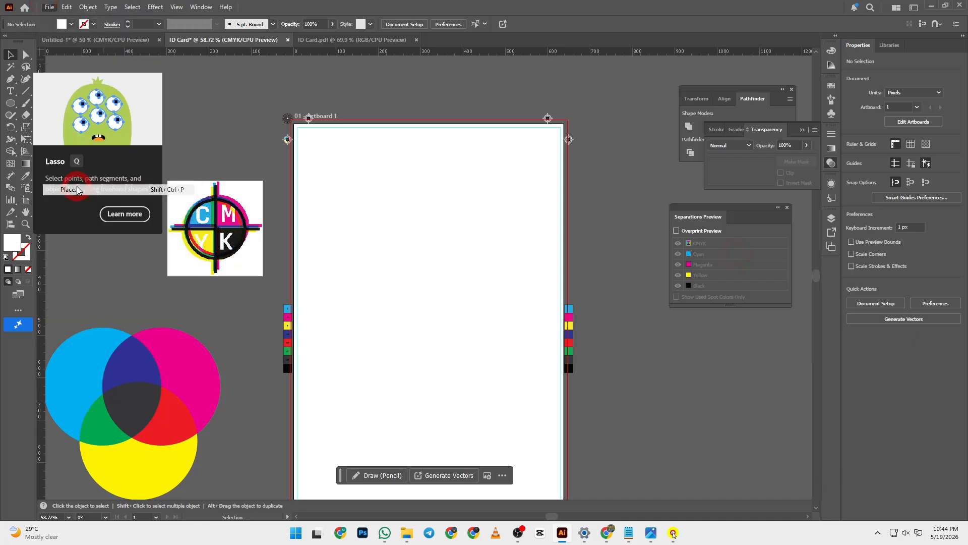
click(191, 80)
click(686, 300)
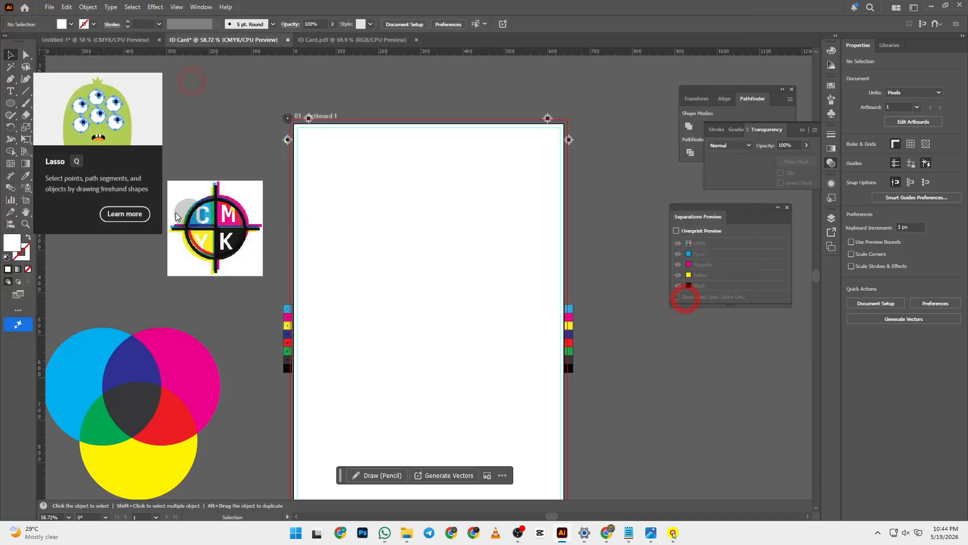
click(205, 143)
scroll(206, 194, up, 2)
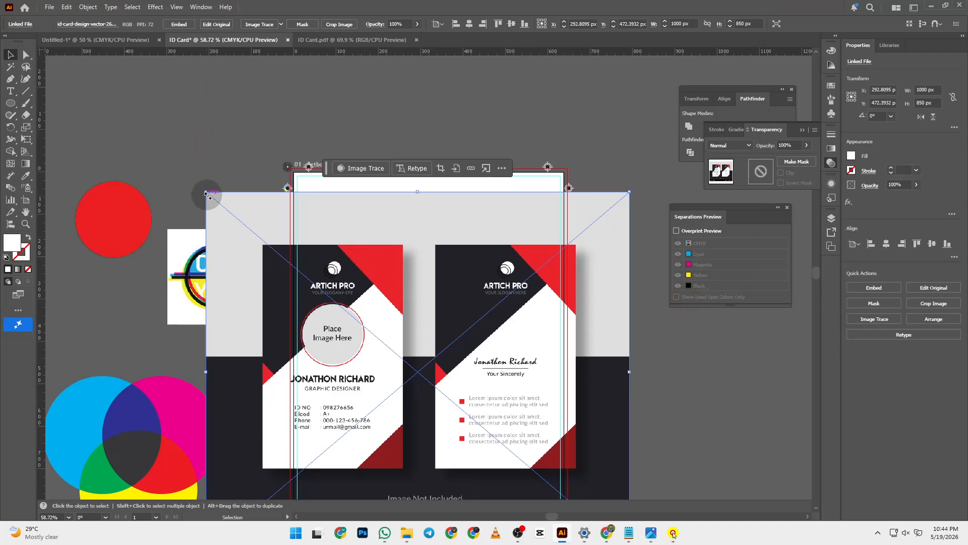
drag(207, 194, 404, 415)
drag(507, 457, 479, 424)
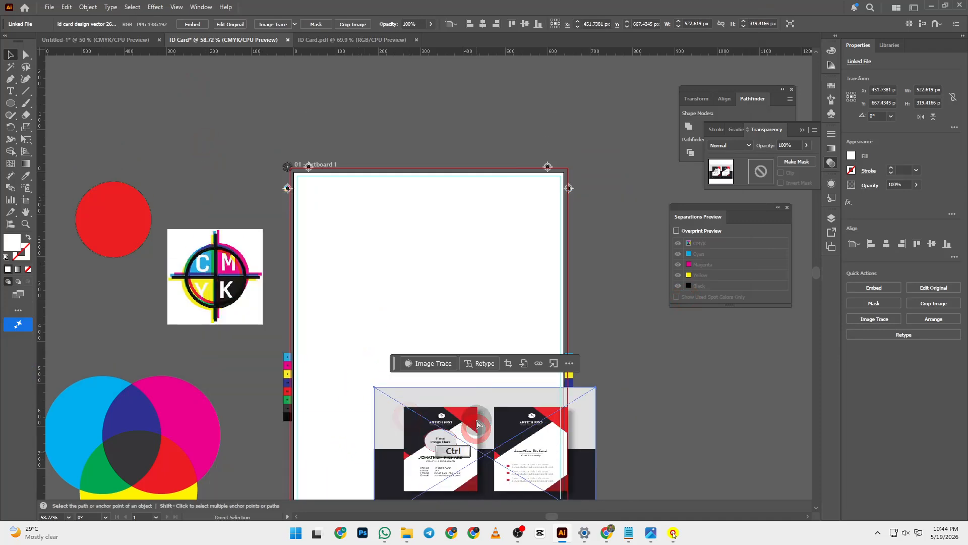
key(ctrl+z)
key(ctrl+z)
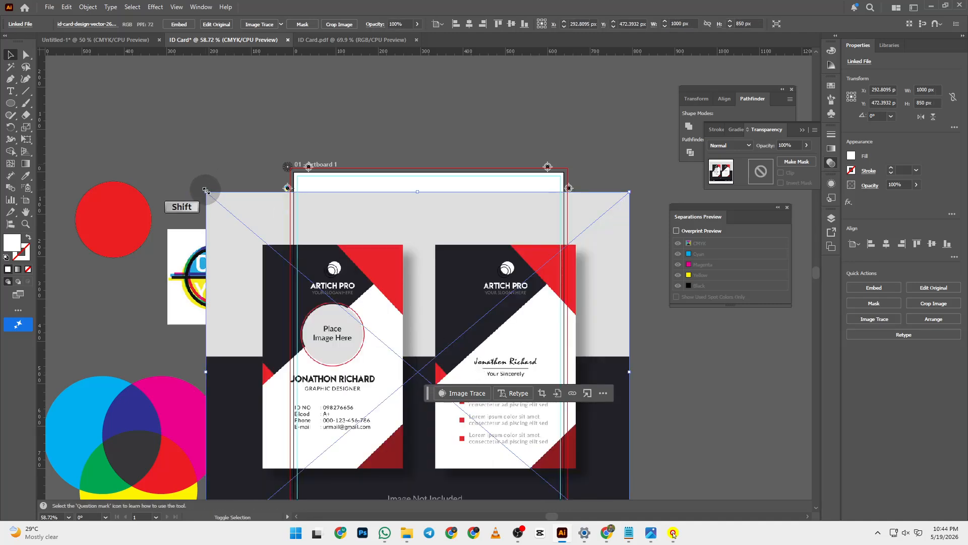
drag(206, 190, 416, 430)
drag(496, 454, 156, 85)
scroll(297, 222, up, 3)
drag(228, 201, 229, 201)
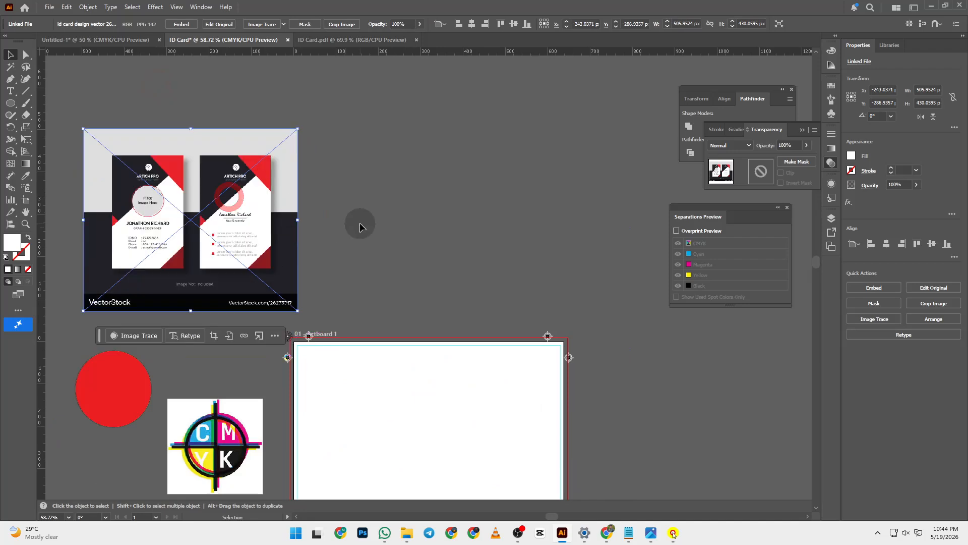
click(360, 222)
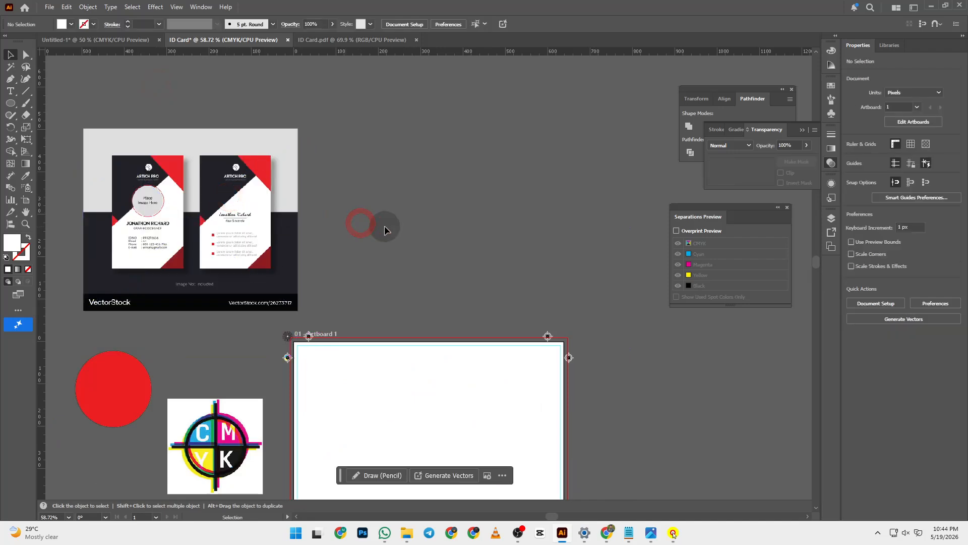
scroll(385, 225, down, 3)
click(260, 174)
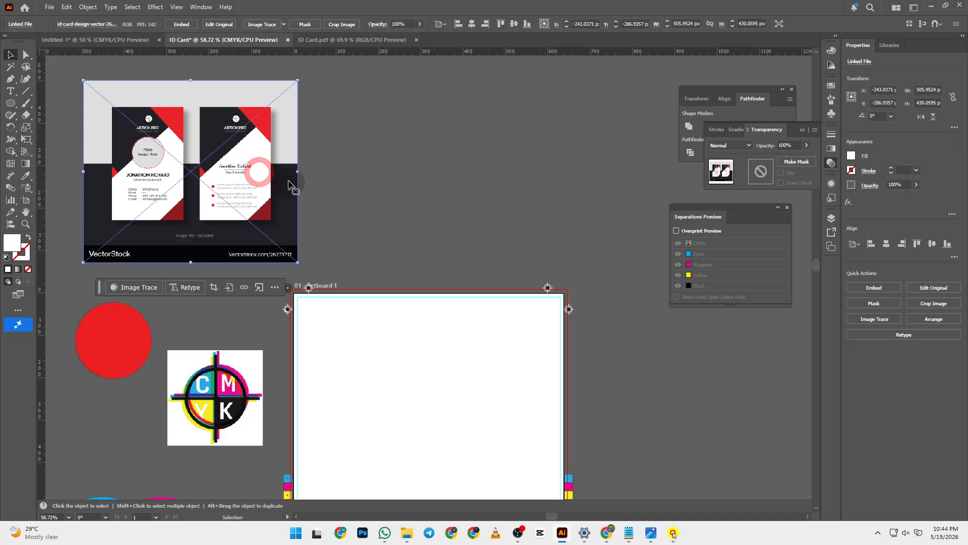
scroll(255, 174, up, 3)
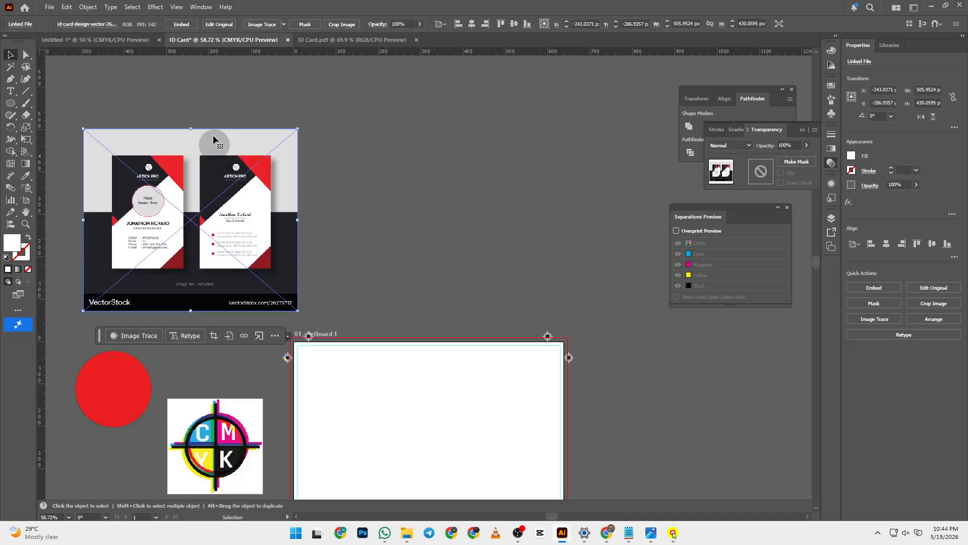
click(188, 25)
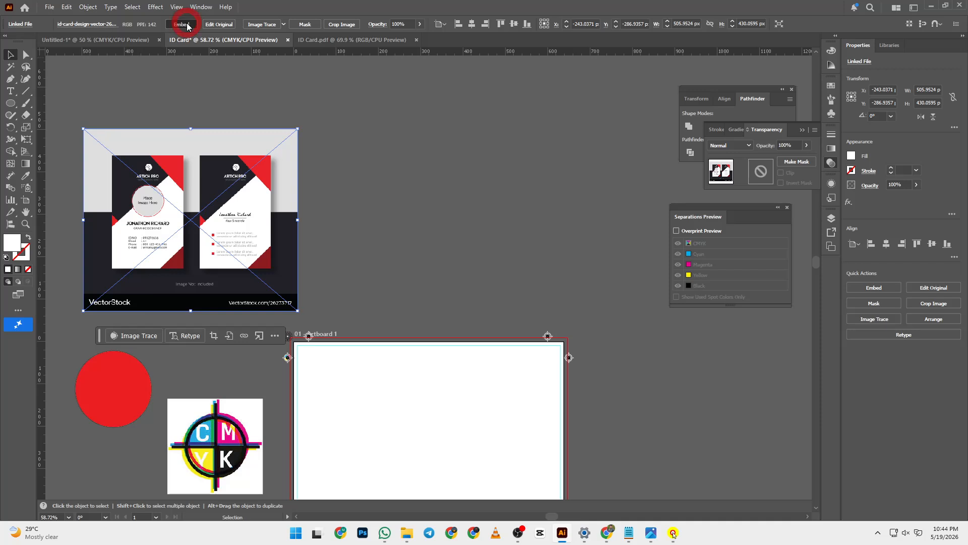
click(455, 226)
scroll(276, 232, down, 1)
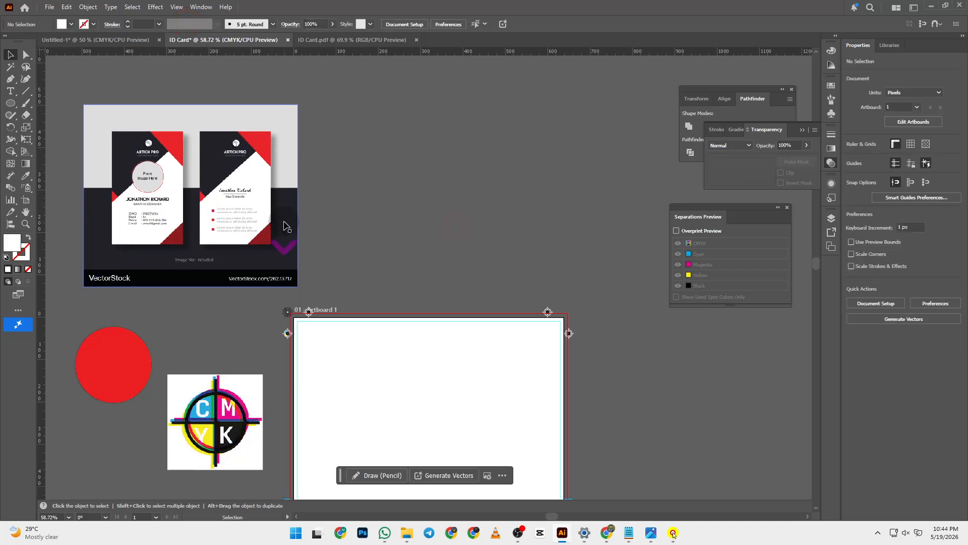
scroll(337, 212, down, 3)
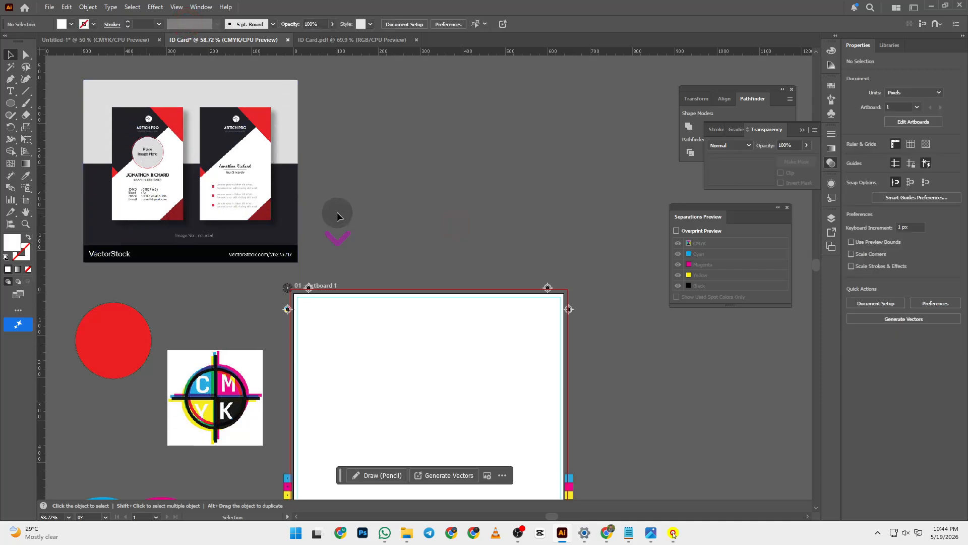
scroll(338, 210, up, 2)
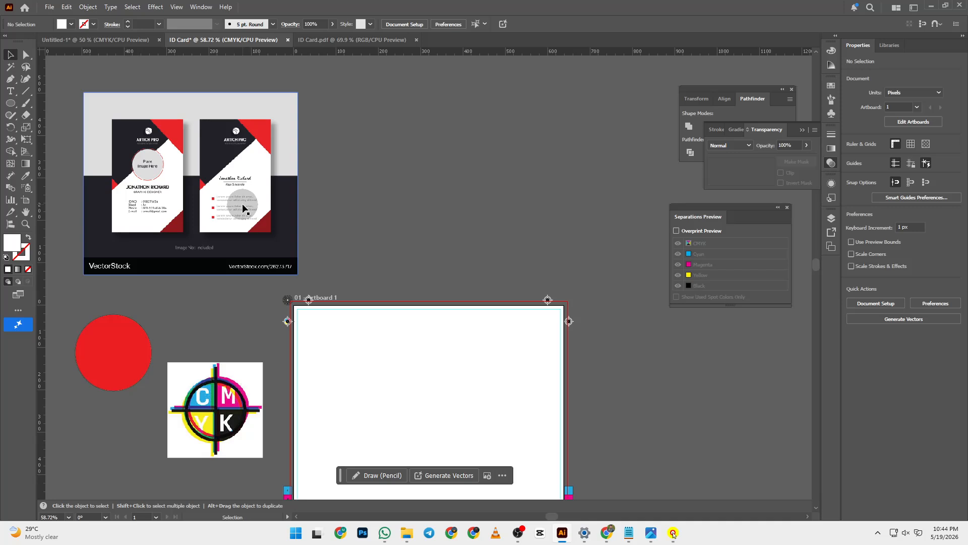
scroll(242, 204, down, 2)
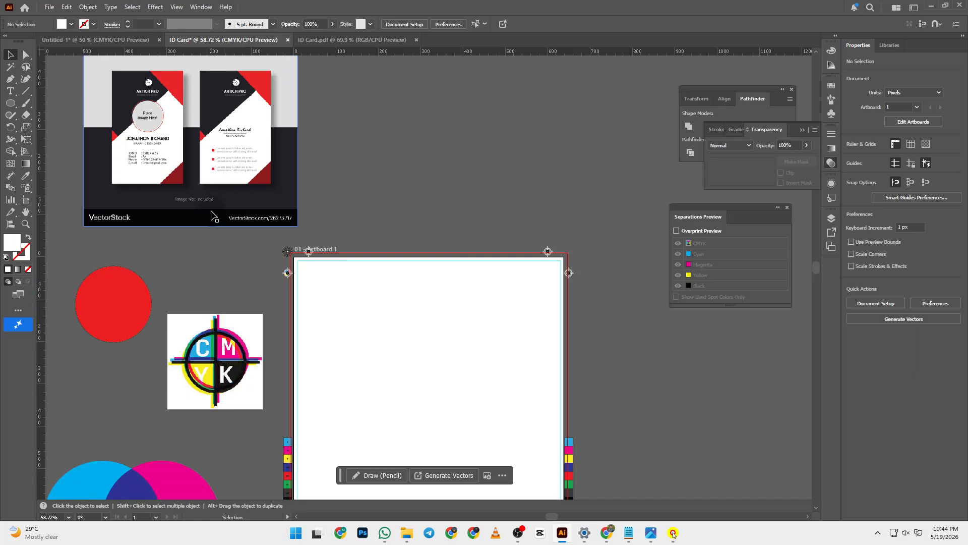
click(10, 103)
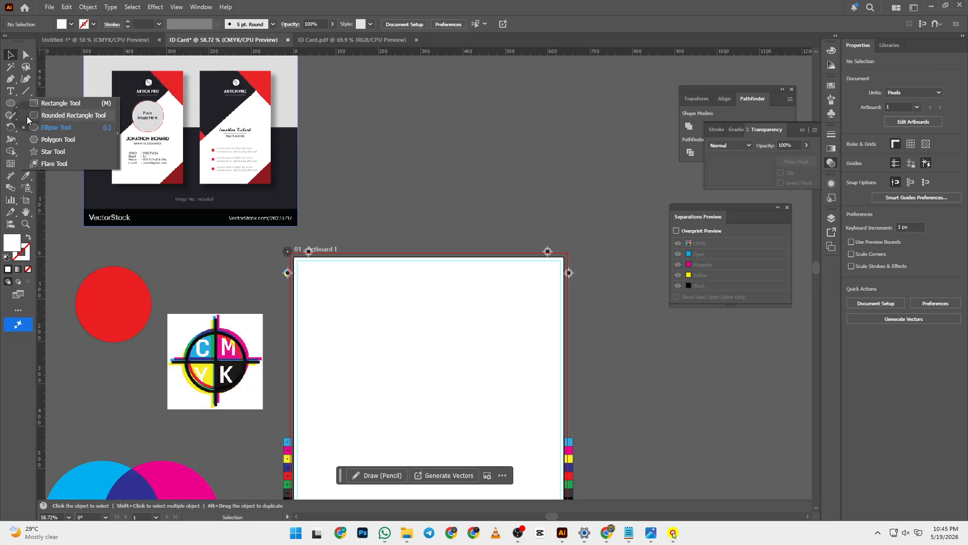
click(52, 104)
scroll(432, 158, up, 3)
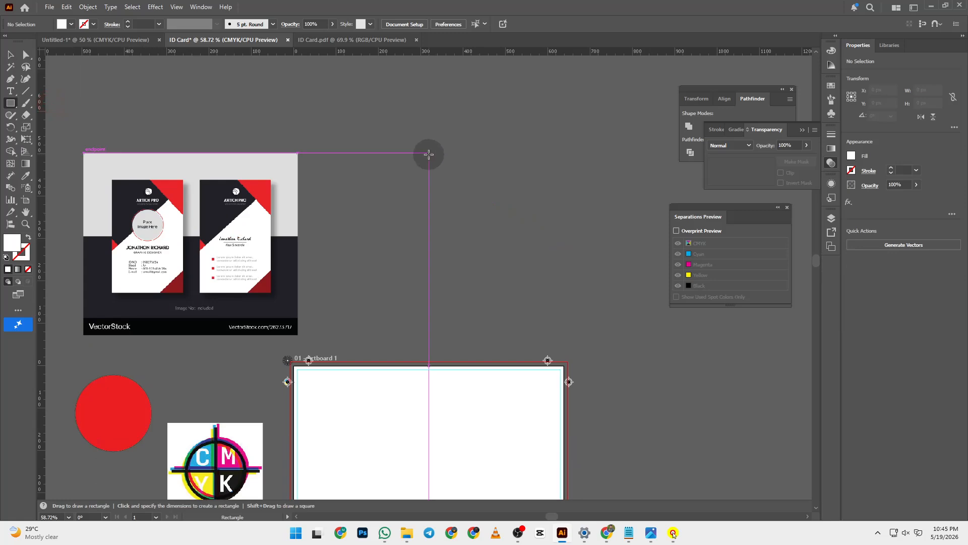
mouse_move(365, 102)
mouse_down()
mouse_move(508, 228)
mouse_move(508, 244)
mouse_up()
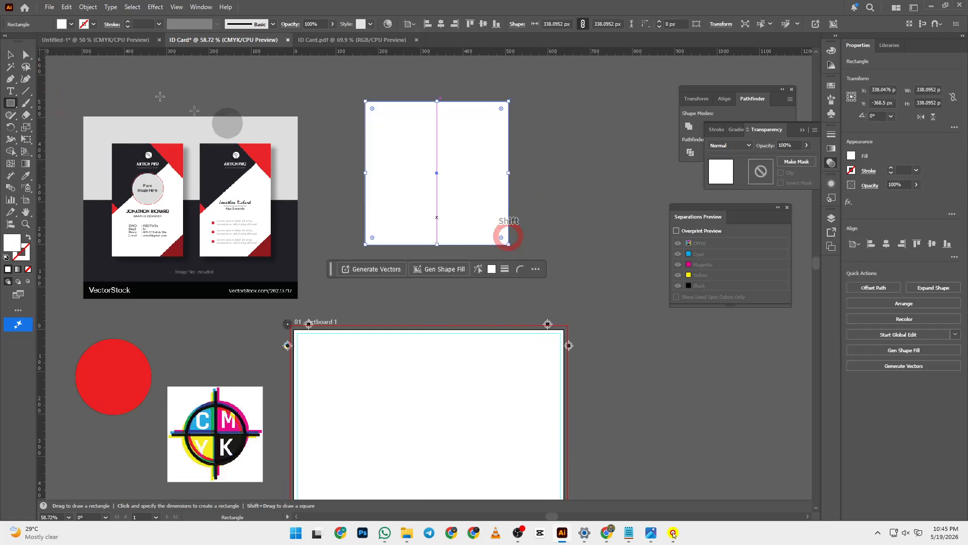
click(27, 54)
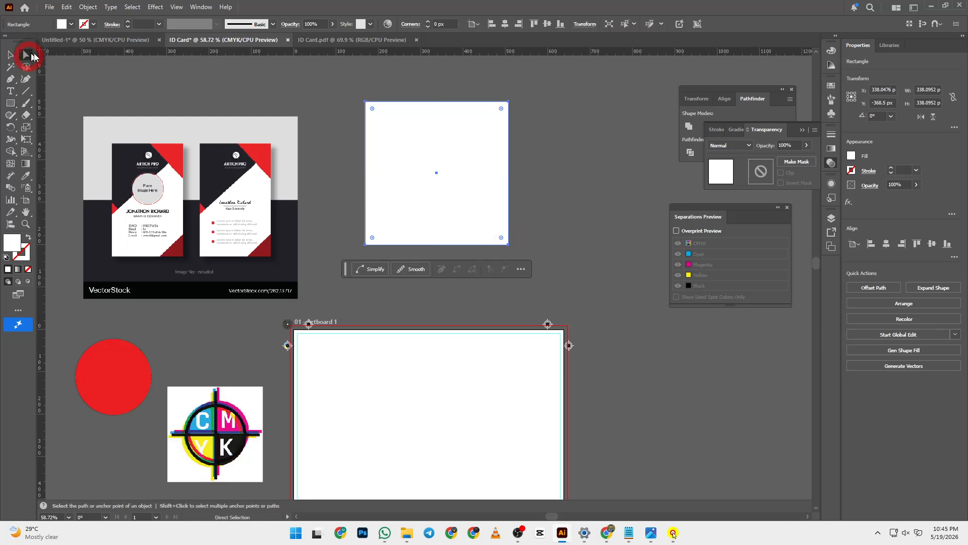
click(336, 231)
drag(360, 217, 378, 263)
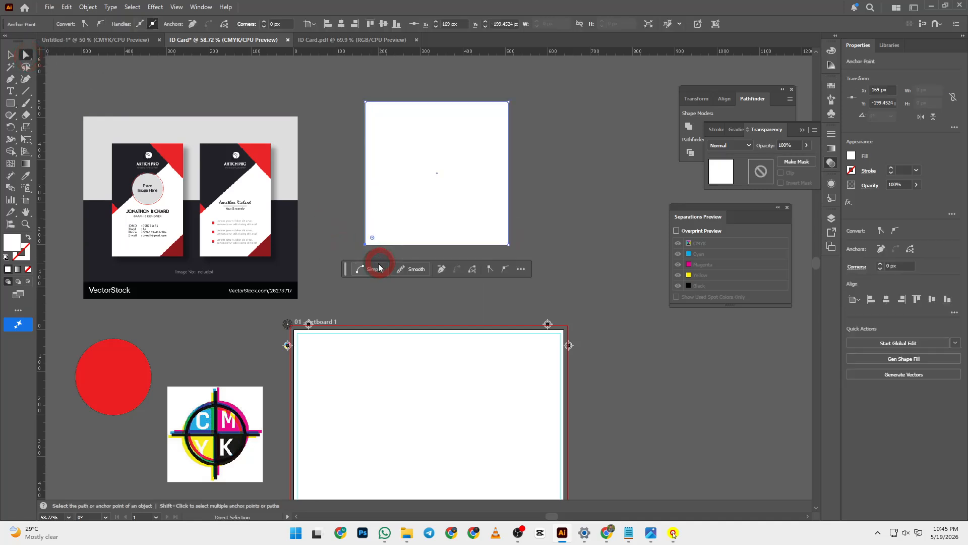
key(Delete)
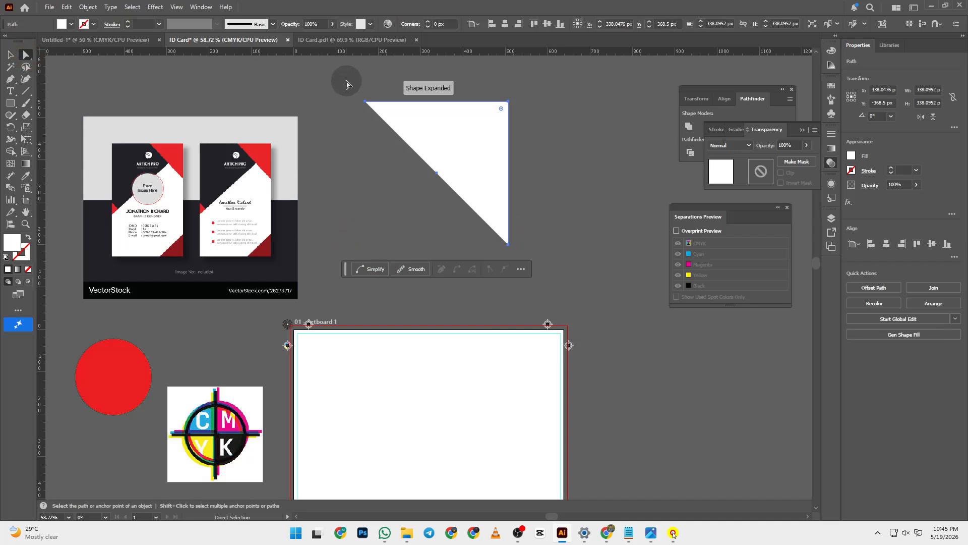
key(ctrl)
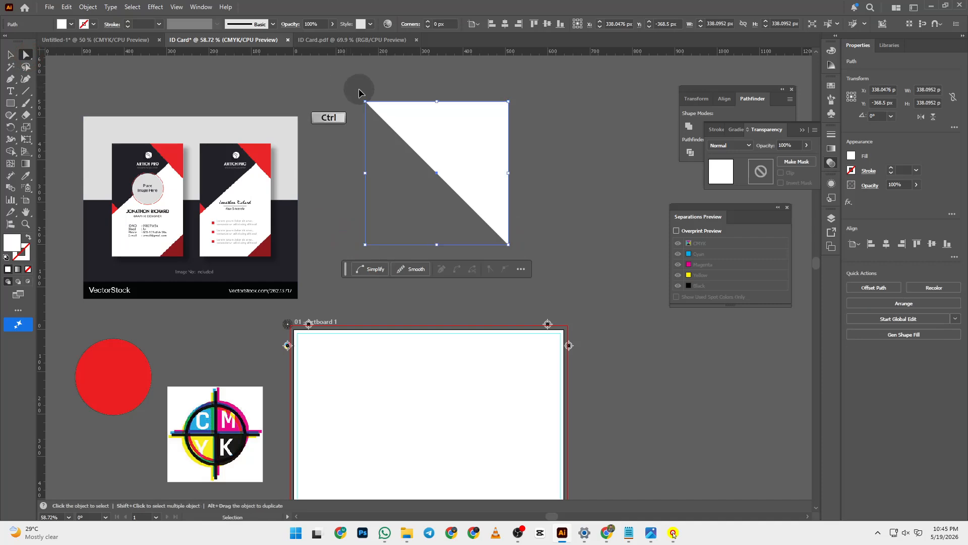
click(10, 54)
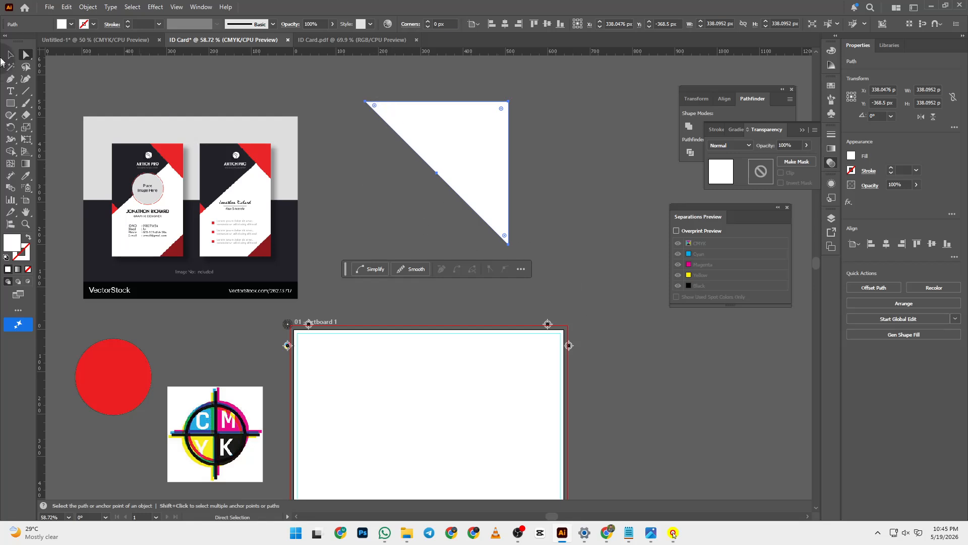
click(454, 188)
click(474, 175)
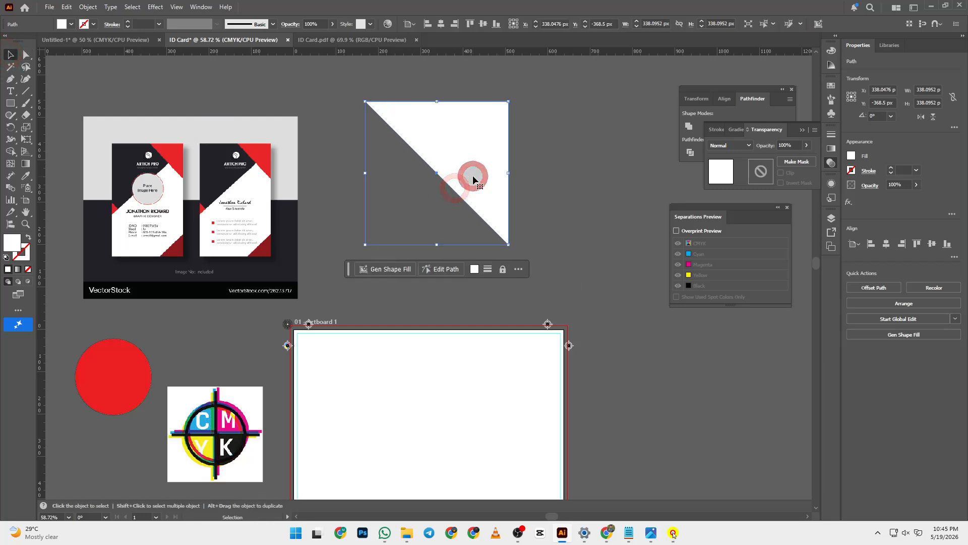
key(Delete)
right_click(10, 104)
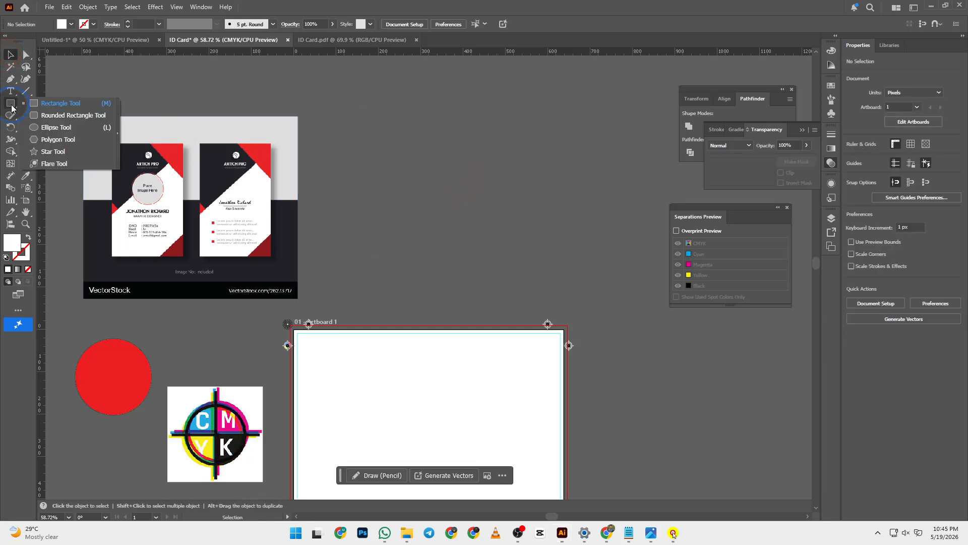
click(74, 142)
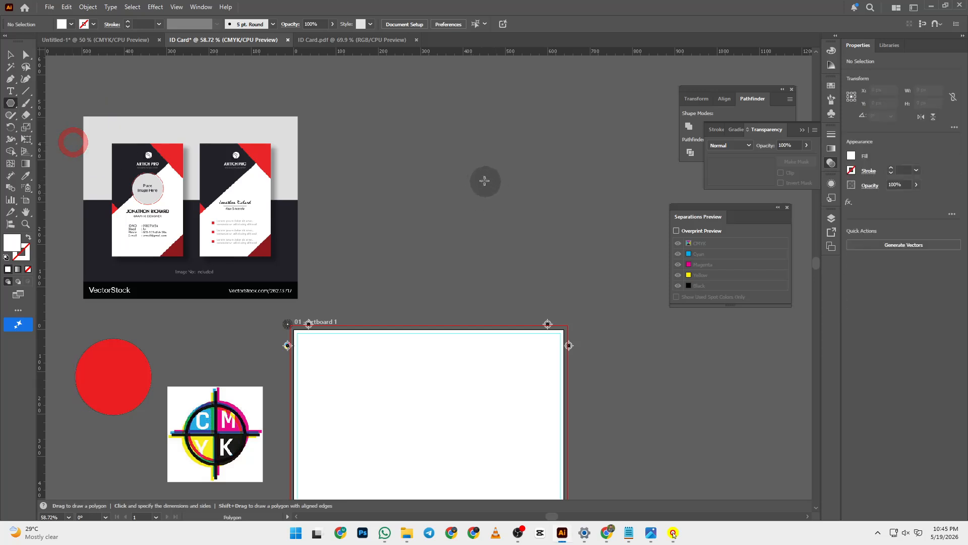
drag(437, 142, 534, 200)
key(Down)
key(Down)
key(Down)
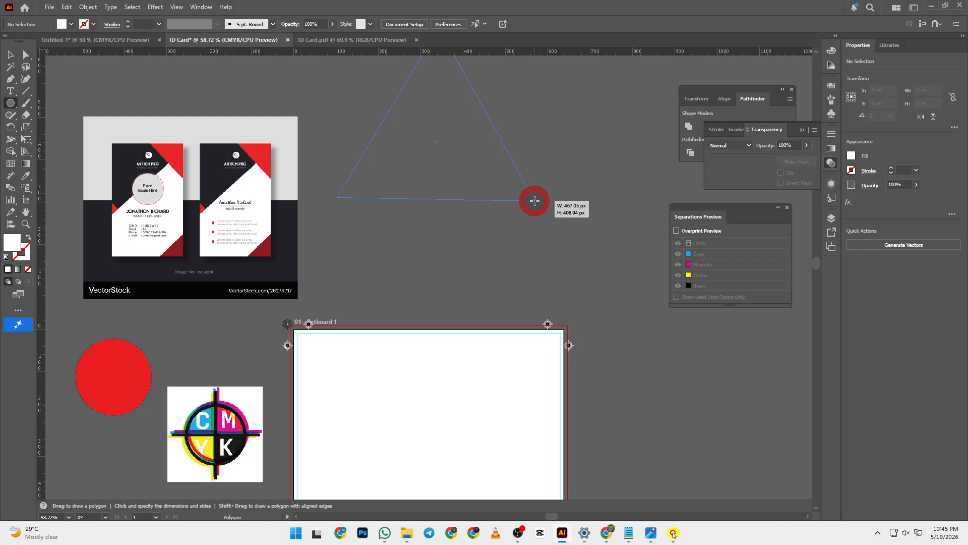
drag(535, 201, 534, 201)
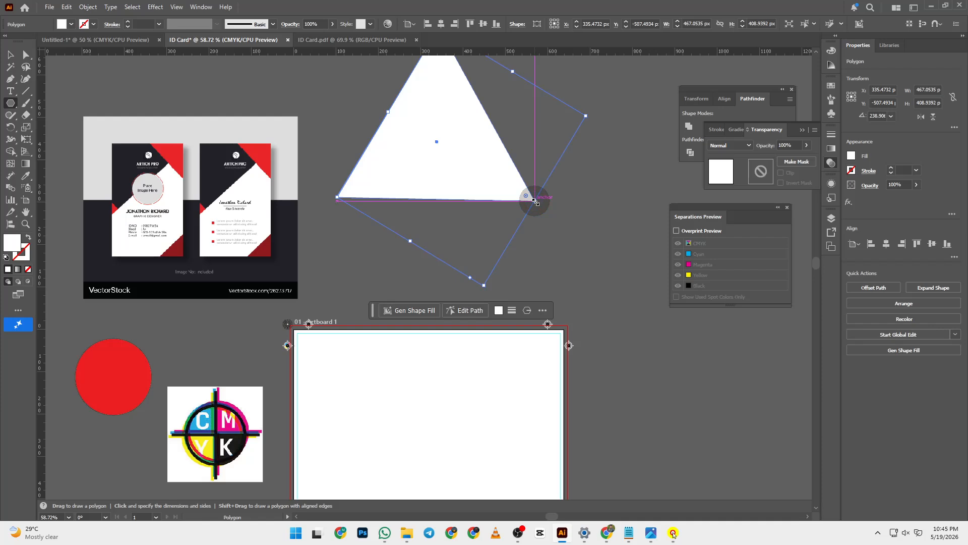
key(Delete)
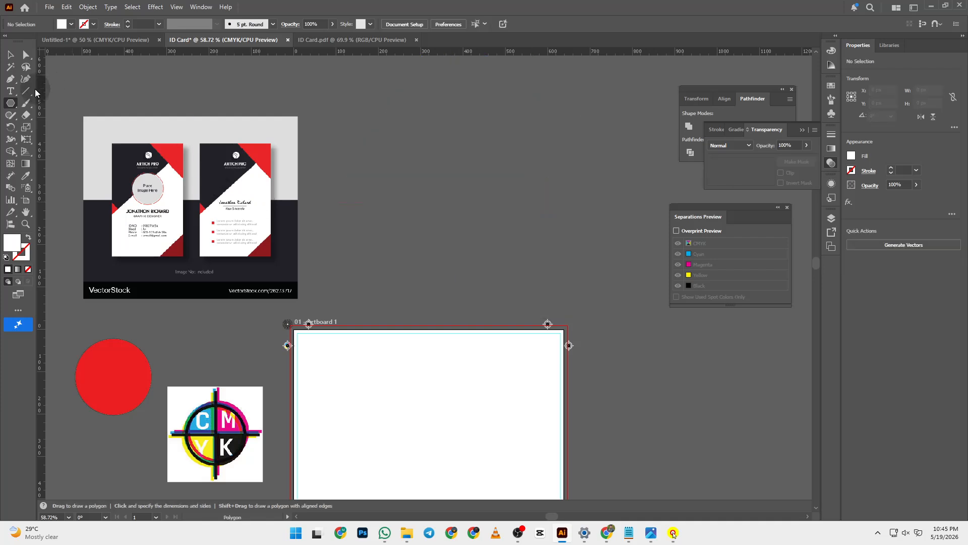
key(p)
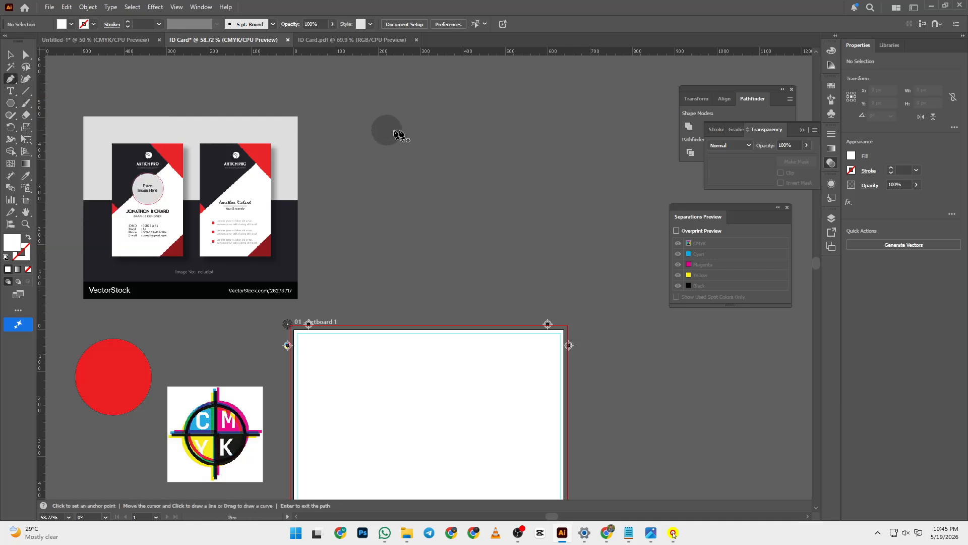
click(409, 129)
click(566, 128)
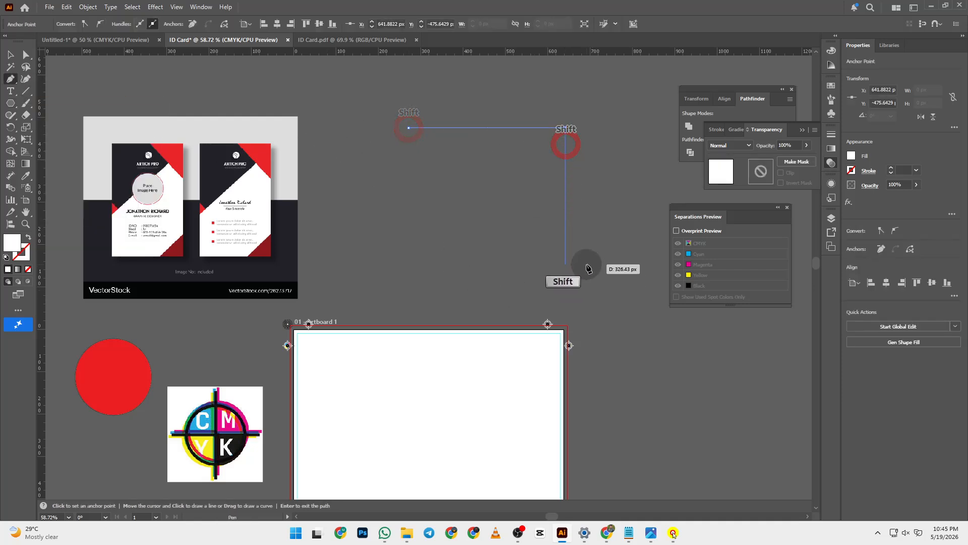
drag(565, 271, 577, 272)
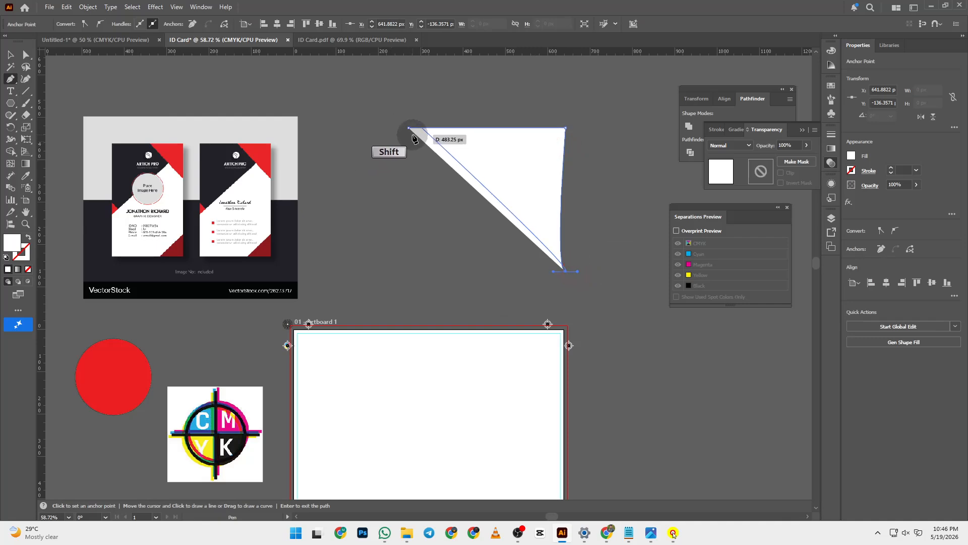
click(408, 128)
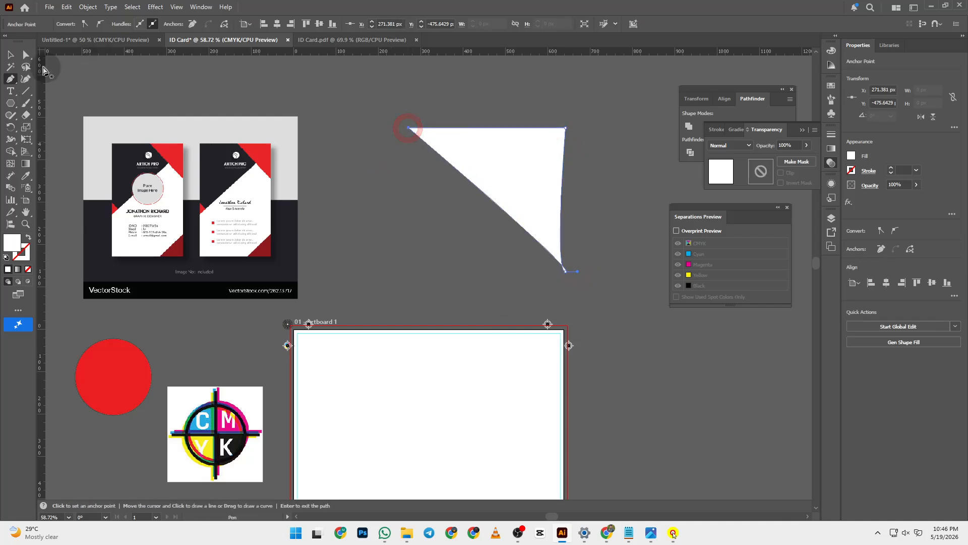
click(11, 54)
click(458, 191)
drag(412, 112, 600, 250)
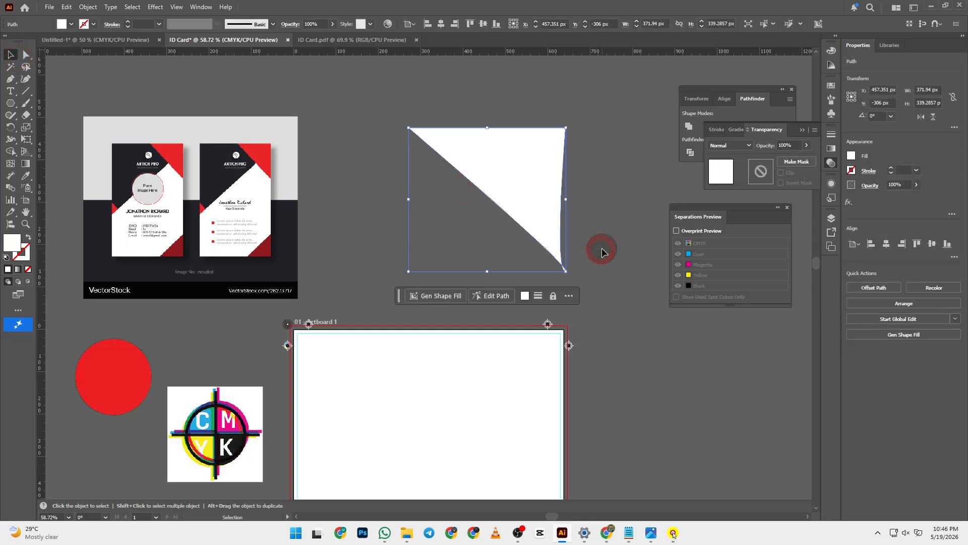
key(Delete)
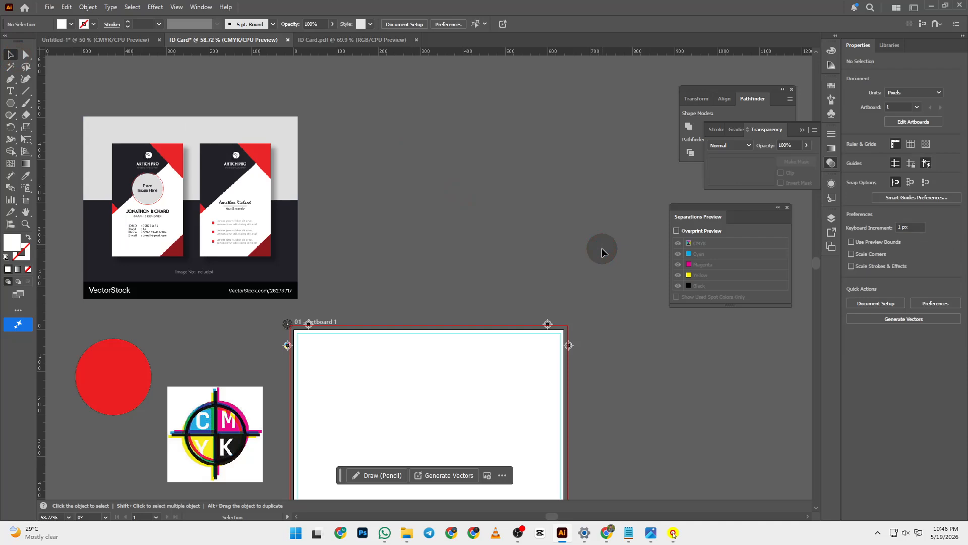
- Draw a Shift-constrained white square above the artboard with the Rectangle tool
scroll(603, 251, down, 2)
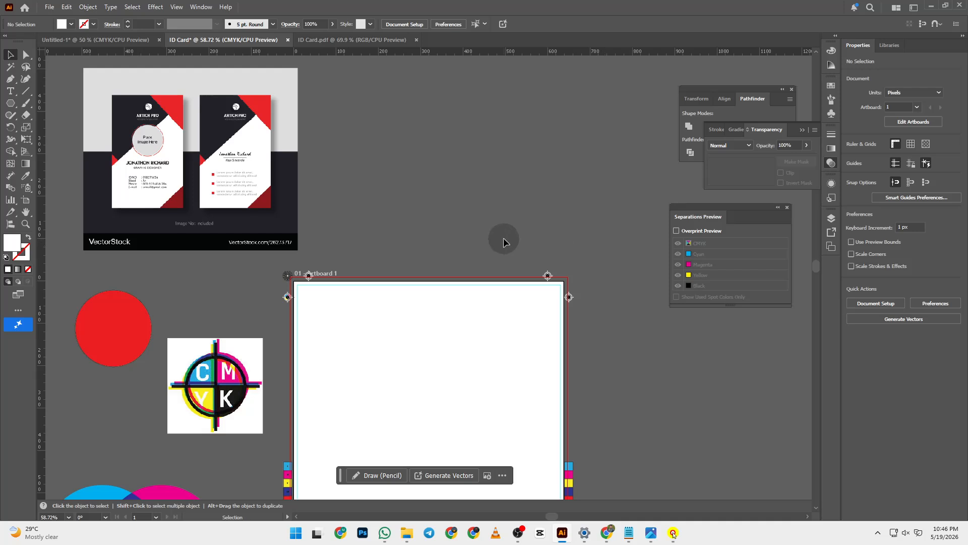
scroll(101, 148, down, 1)
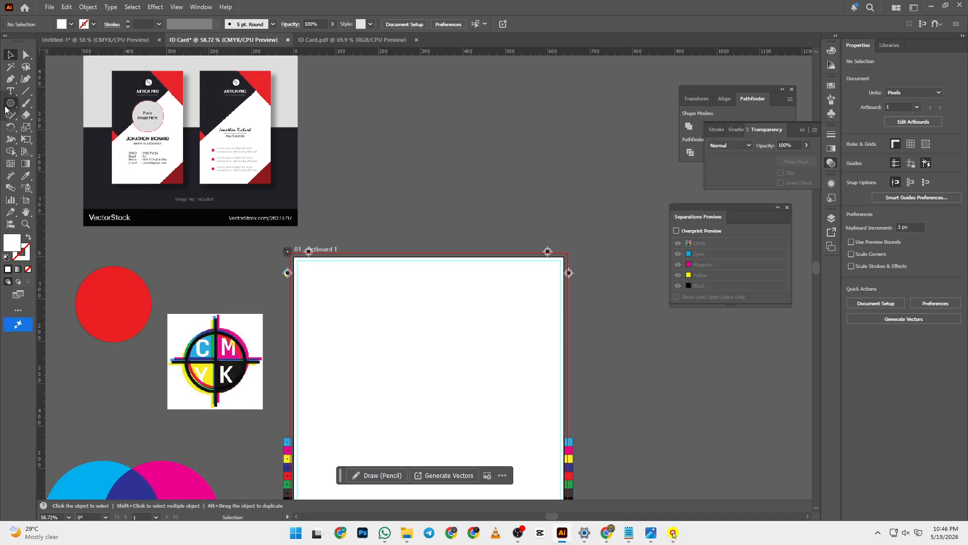
drag(10, 104, 43, 103)
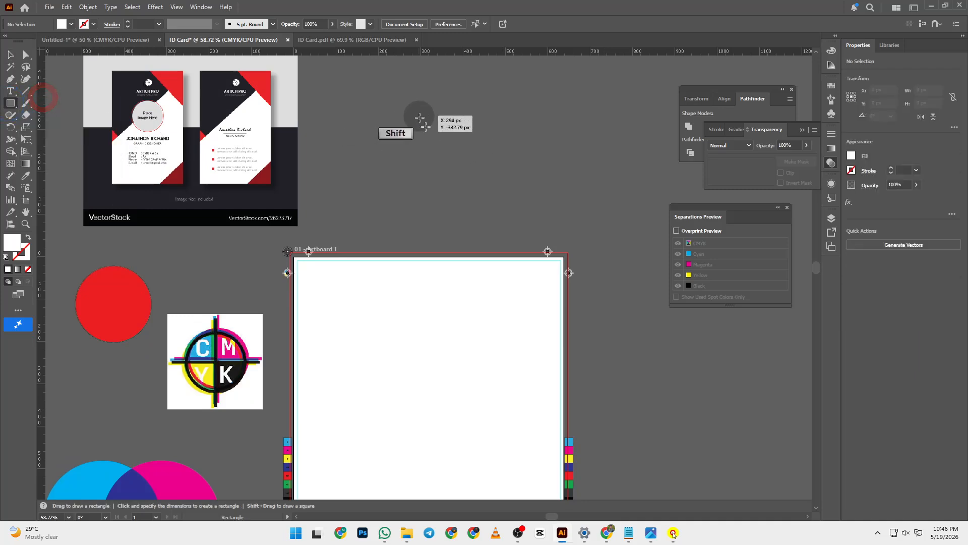
mouse_move(419, 116)
mouse_down()
mouse_move(558, 233)
mouse_move(499, 170)
mouse_up()
- Delete the square's bottom-left anchor with Direct Selection to leave a right triangle
scroll(388, 175, down, 2)
click(11, 54)
scroll(361, 190, up, 5)
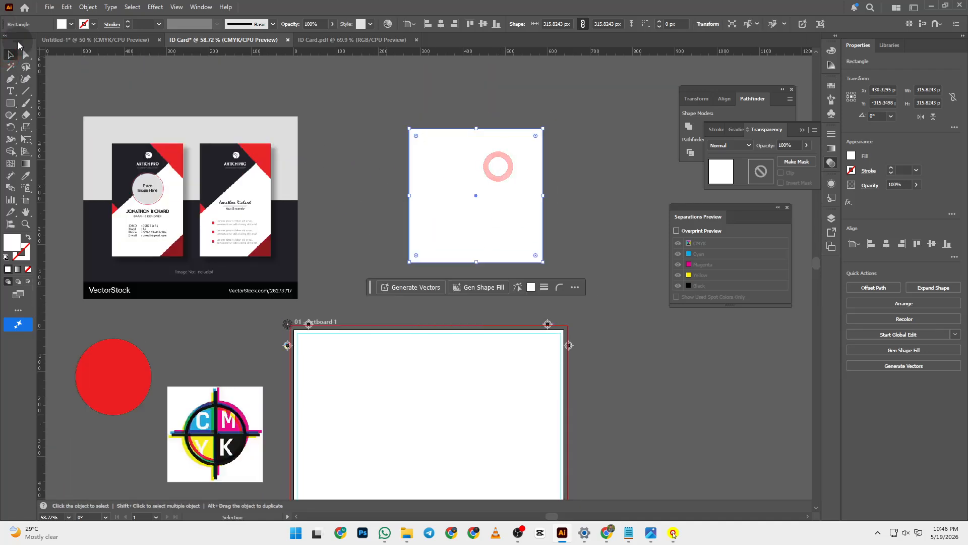
click(25, 54)
drag(386, 243, 419, 274)
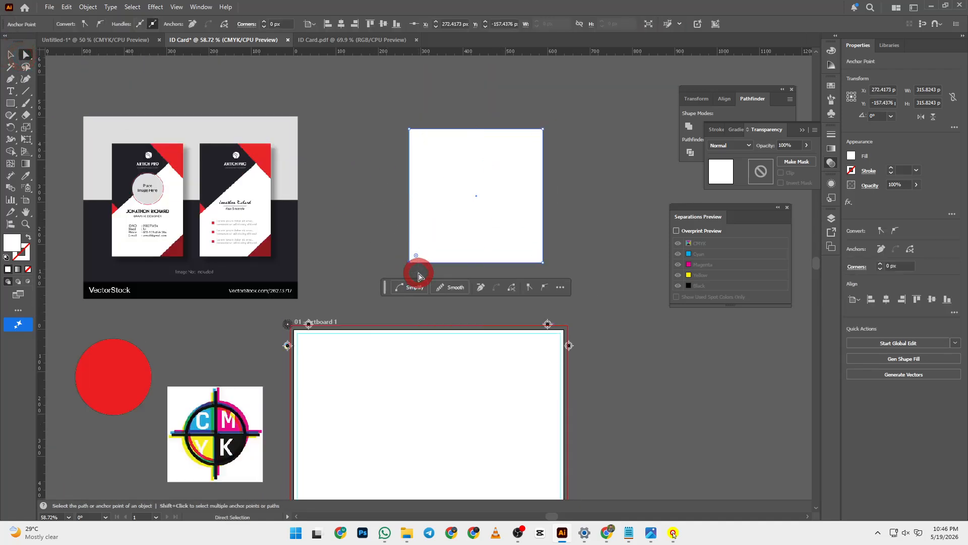
key(Delete)
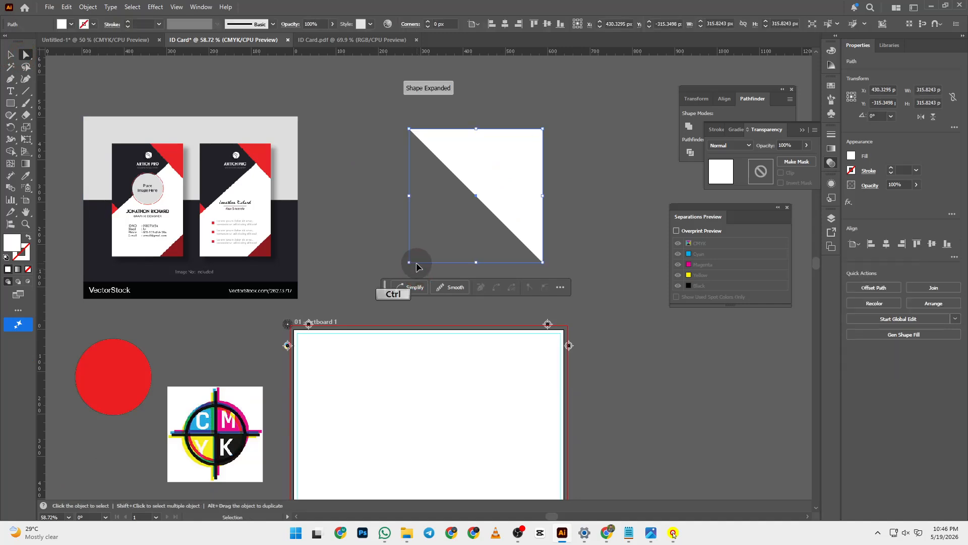
drag(443, 240, 72, 129)
- Drag the 315.82 px white triangle so it overlaps the artboard's top edge near the right
click(11, 54)
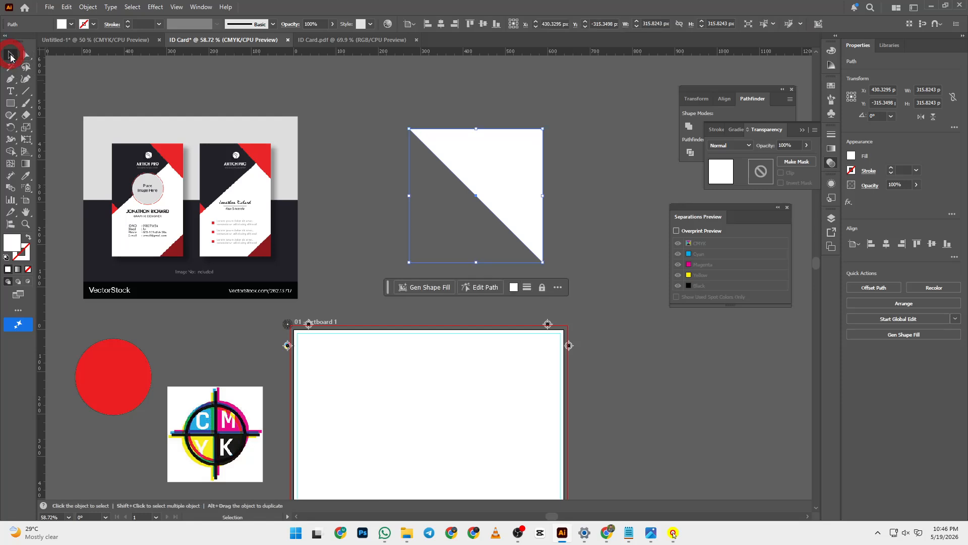
drag(484, 147, 505, 348)
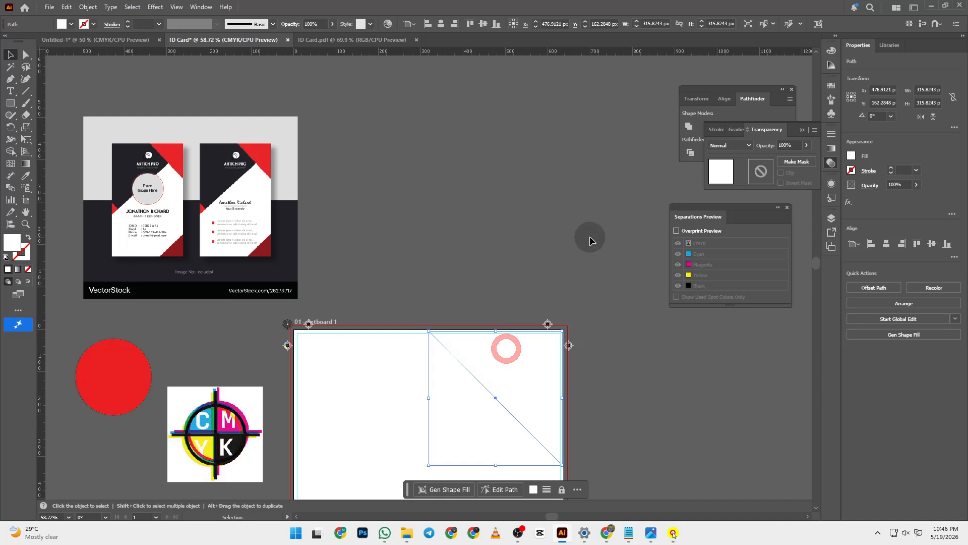
scroll(580, 263, down, 1)
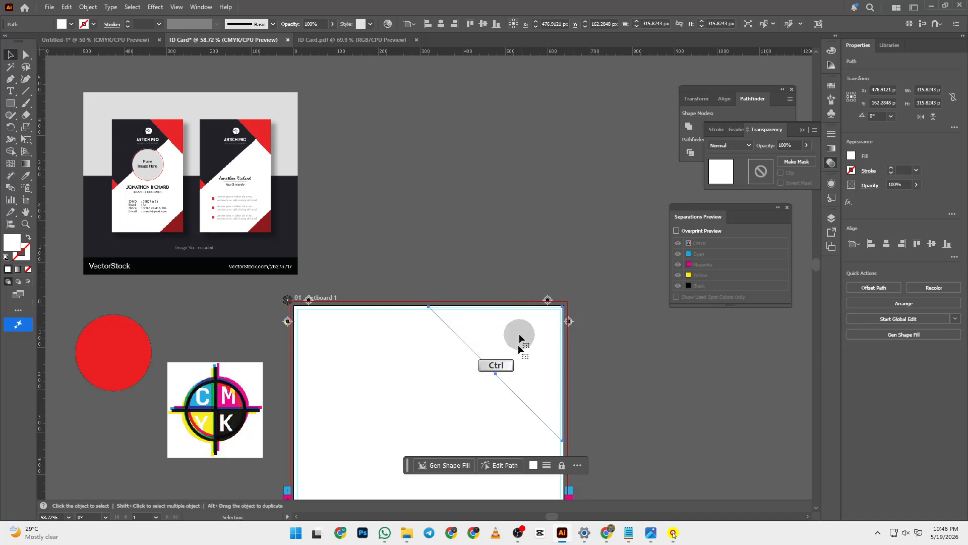
drag(523, 346, 508, 214)
drag(508, 215, 526, 391)
drag(512, 355, 506, 303)
click(438, 193)
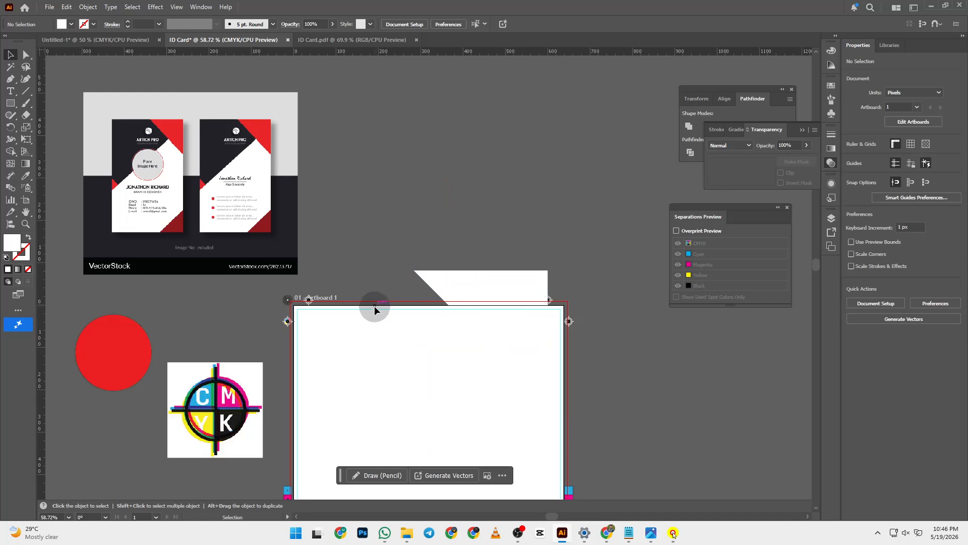
drag(475, 285, 465, 244)
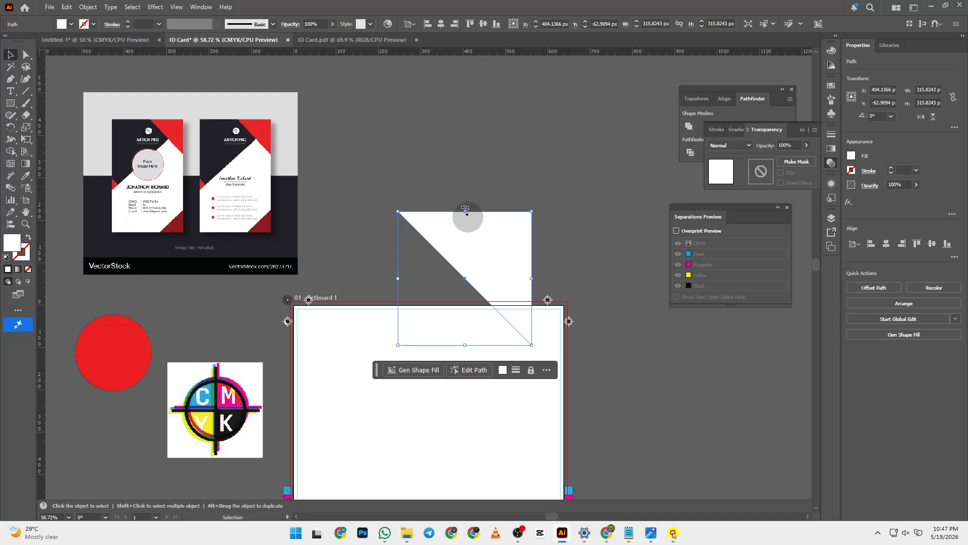
click(447, 167)
click(480, 241)
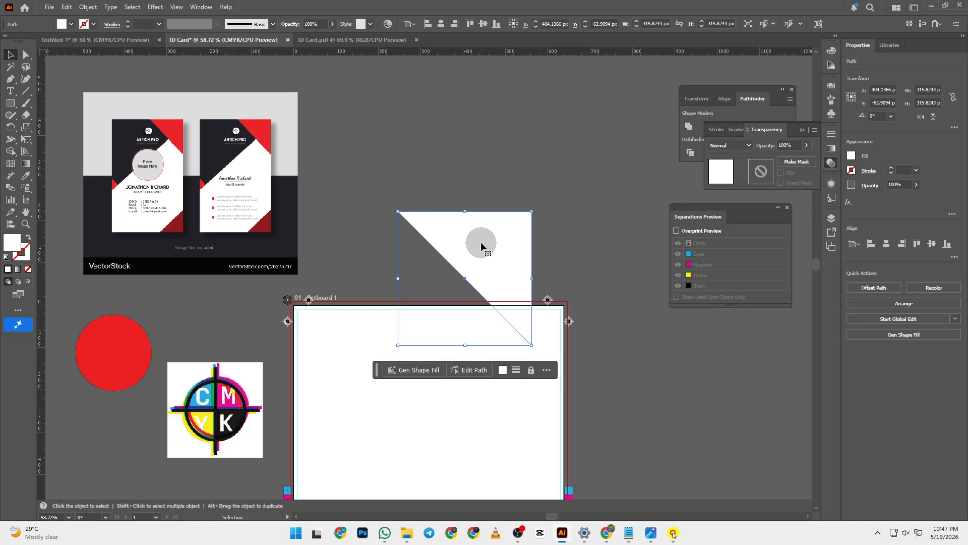
- Sample the reference card's red corner onto the triangle with the Eyedropper (I)
key(i)
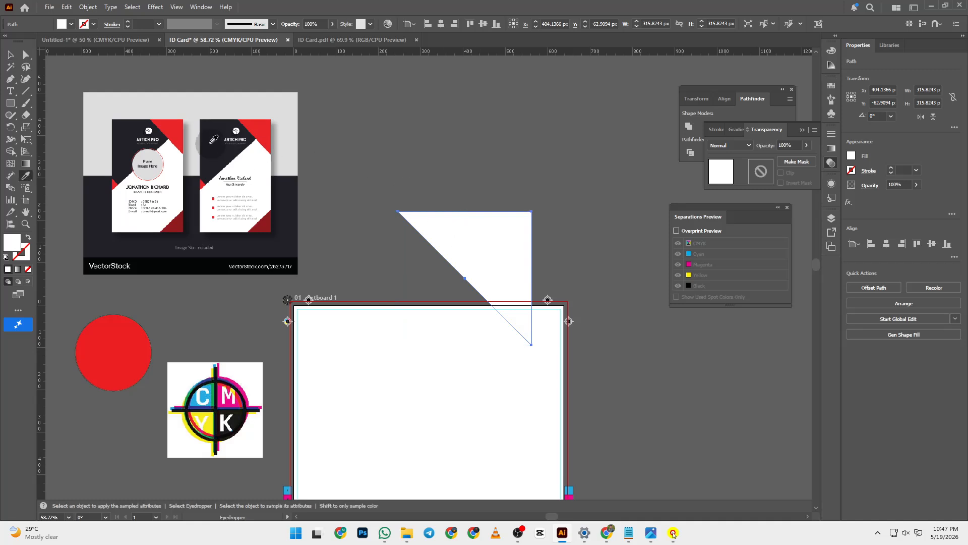
click(173, 134)
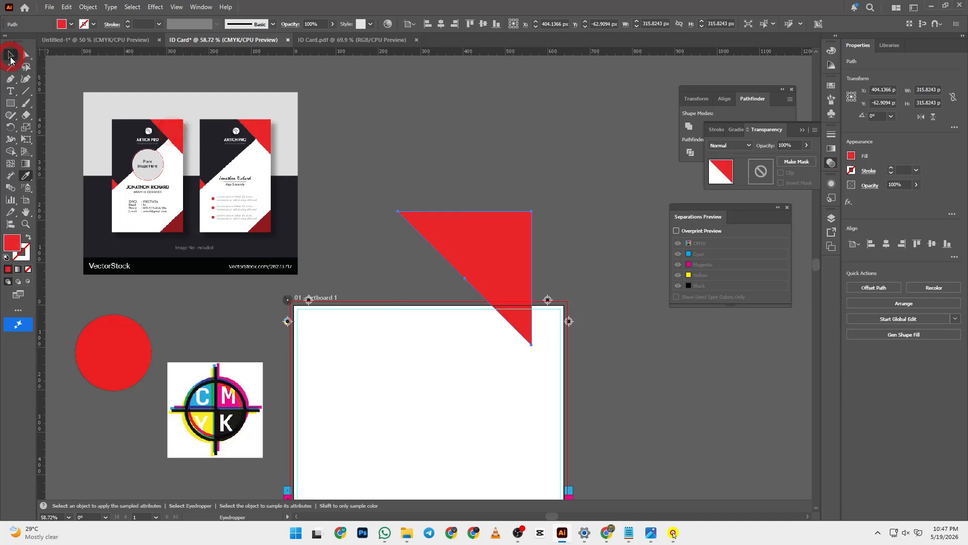
click(10, 55)
click(541, 205)
- Align the red triangle to the artboard top so it fills the top-right corner
click(525, 259)
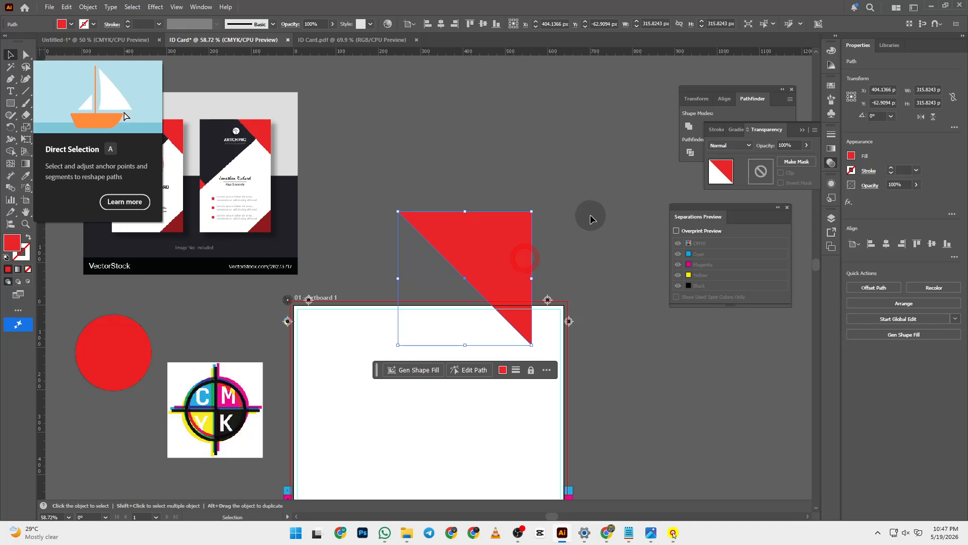
drag(506, 261, 555, 262)
scroll(508, 255, down, 2)
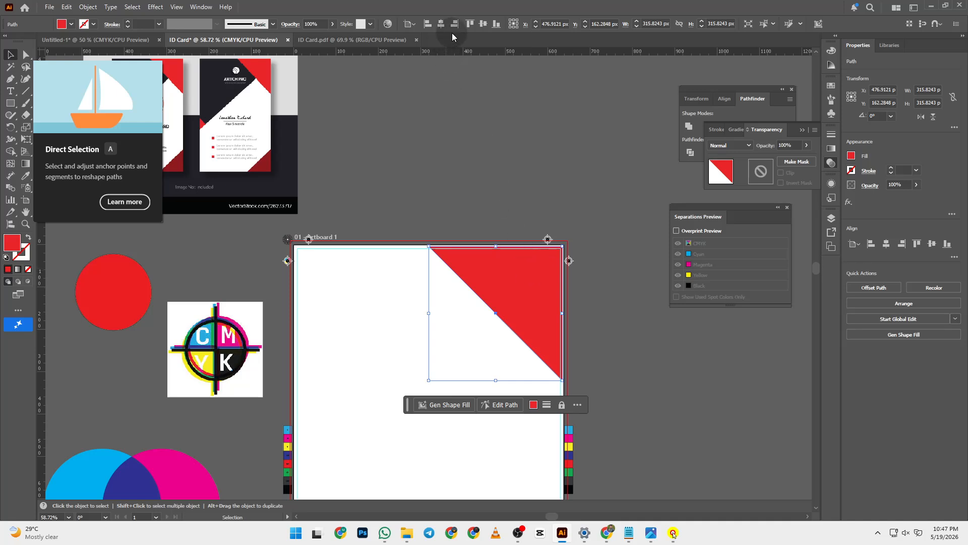
click(470, 24)
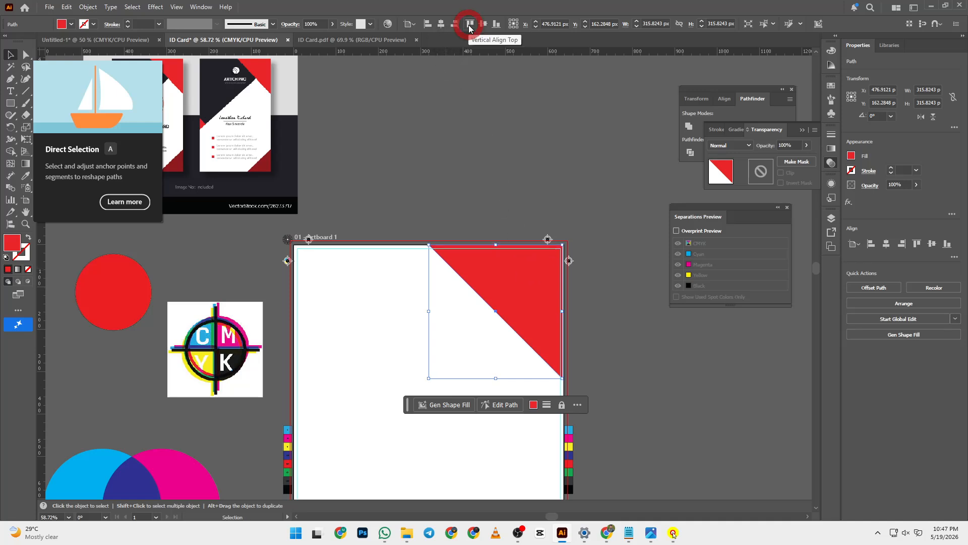
click(530, 103)
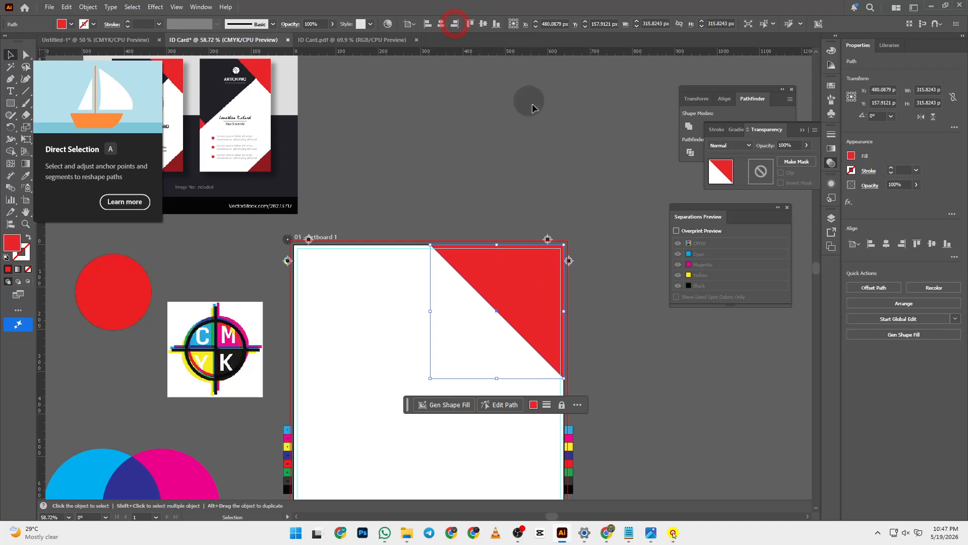
scroll(539, 120, down, 5)
scroll(195, 178, up, 7)
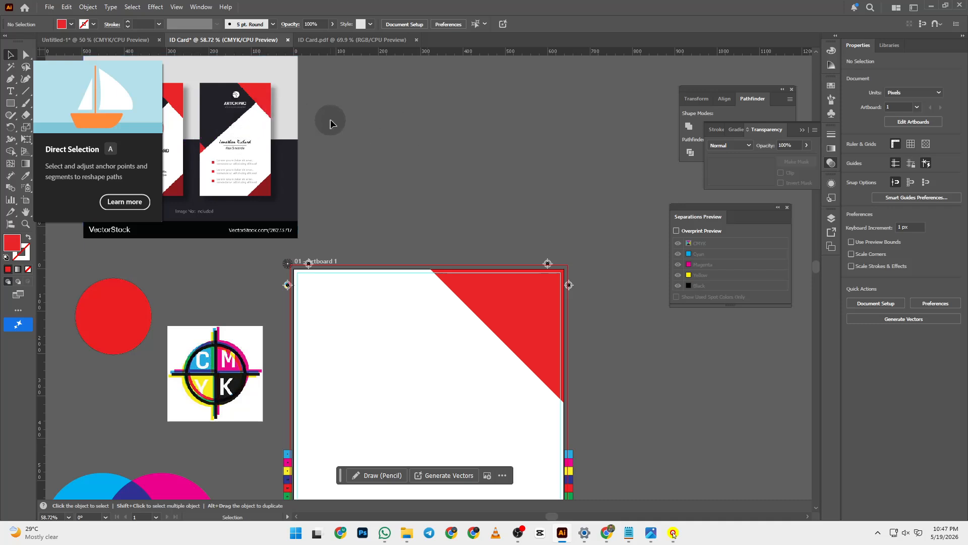
scroll(426, 164, down, 2)
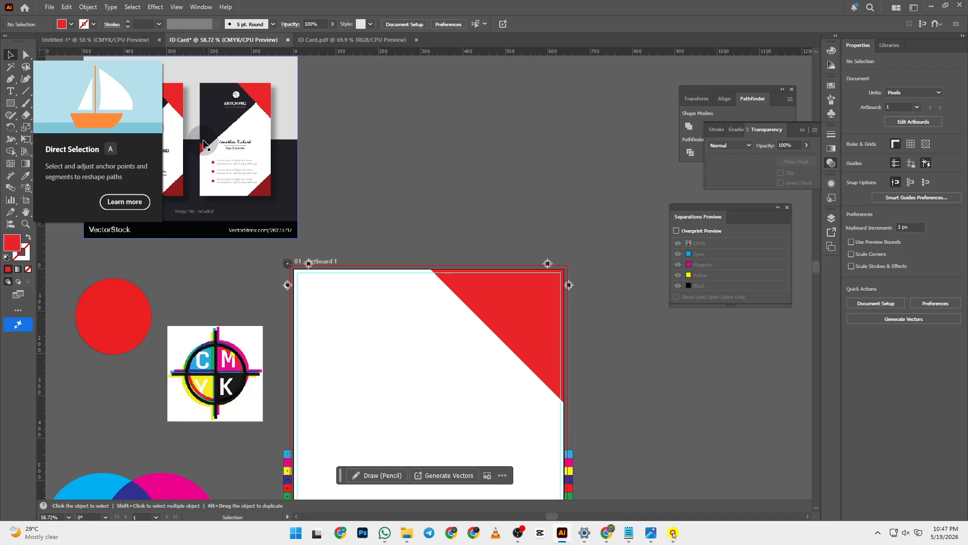
scroll(472, 191, down, 3)
- Alt-drag a duplicate of the red triangle down toward the artboard's bottom
click(472, 191)
drag(544, 212, 473, 352)
scroll(505, 296, down, 2)
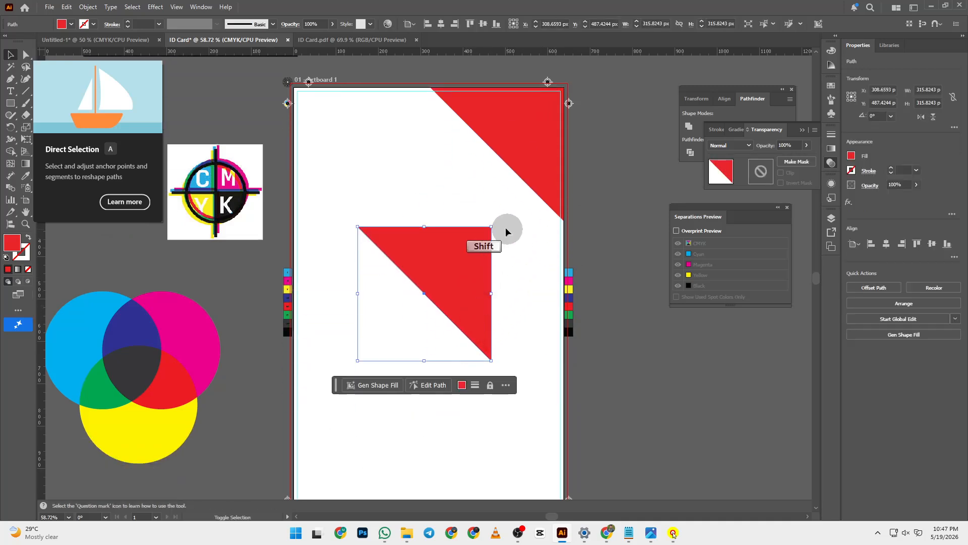
drag(496, 224, 332, 237)
scroll(359, 210, up, 4)
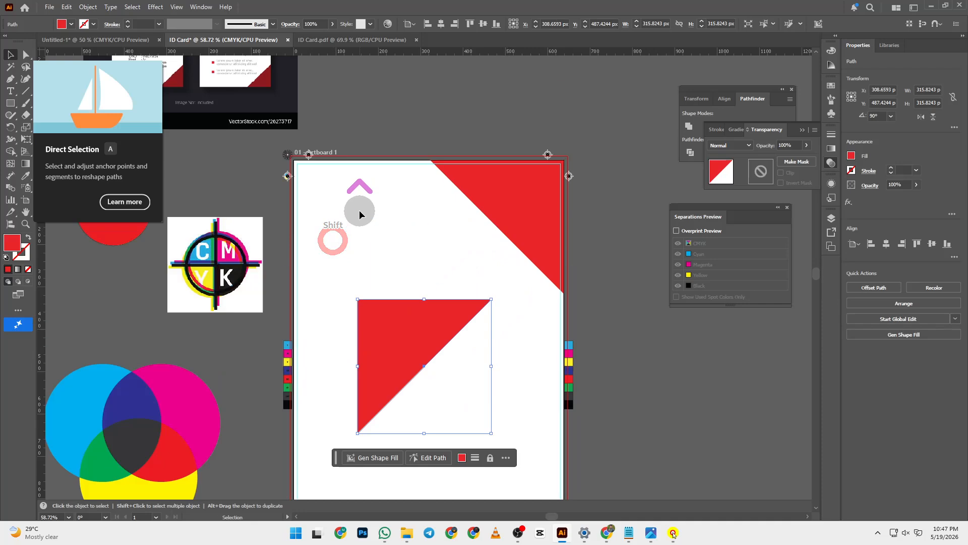
scroll(360, 209, down, 1)
drag(506, 309, 426, 434)
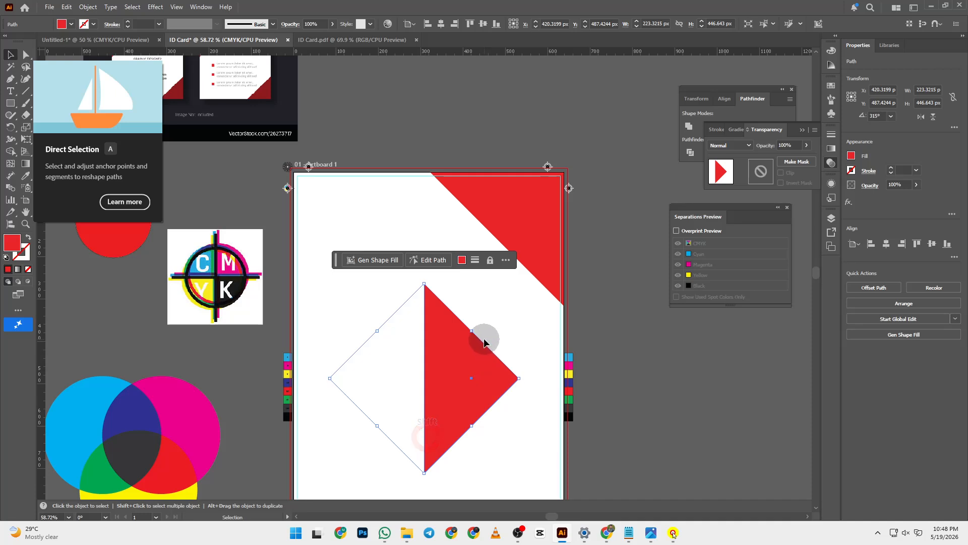
scroll(484, 338, down, 1)
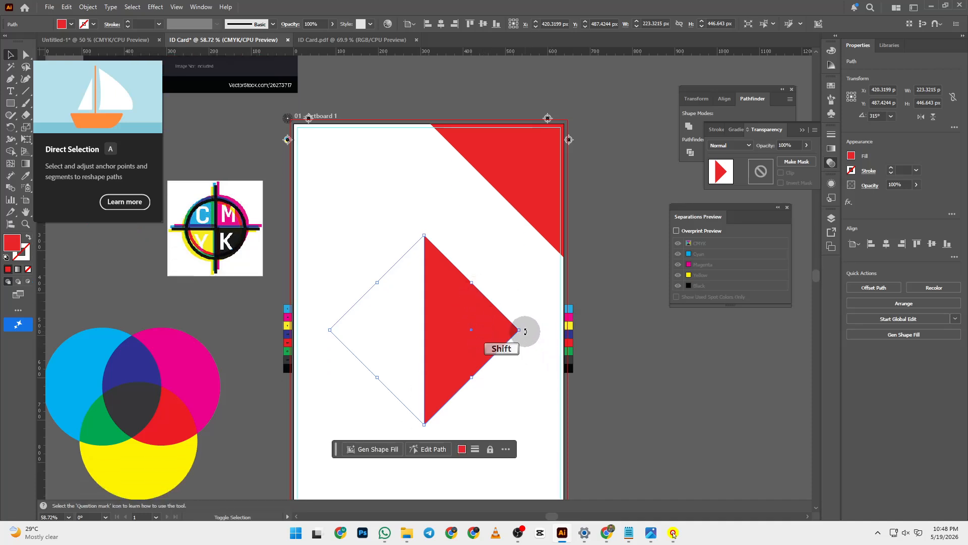
- Rotate the copy to 270°, align it right, and scale it to about 192 px
drag(526, 330, 500, 409)
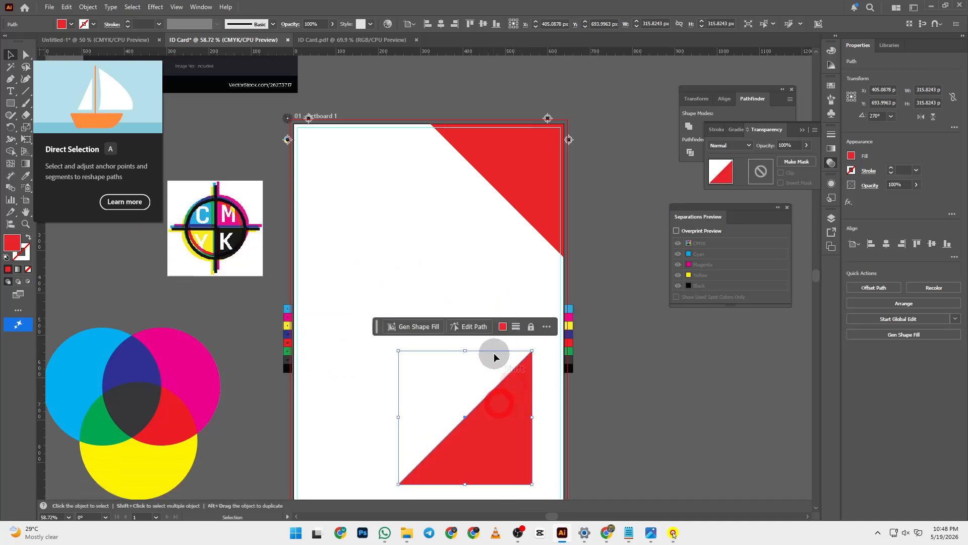
scroll(341, 237, up, 2)
scroll(410, 273, down, 2)
scroll(409, 273, down, 5)
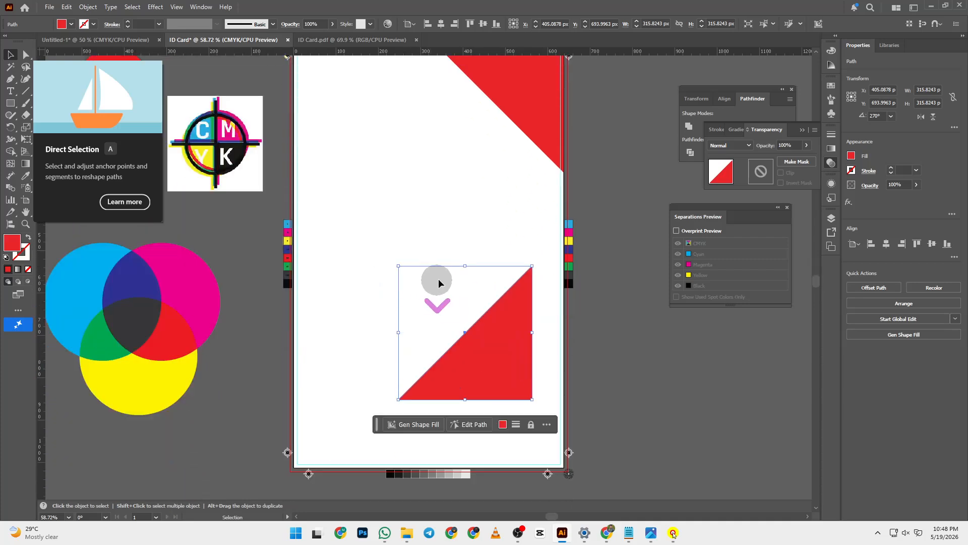
drag(504, 313, 530, 382)
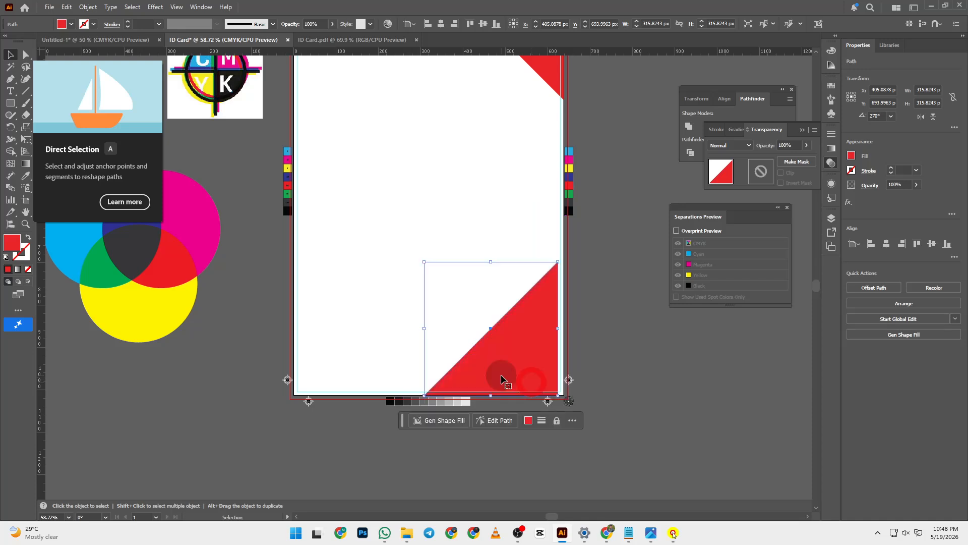
click(440, 24)
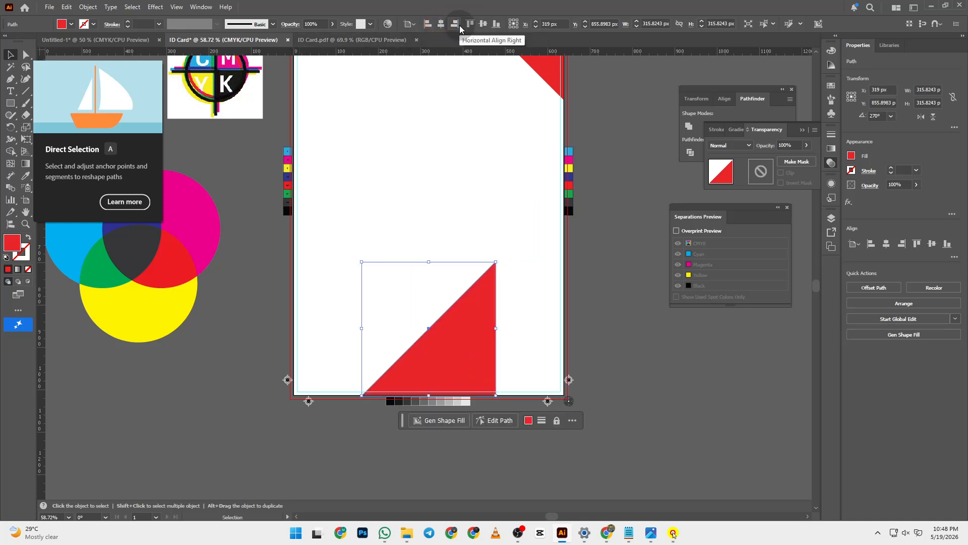
click(456, 24)
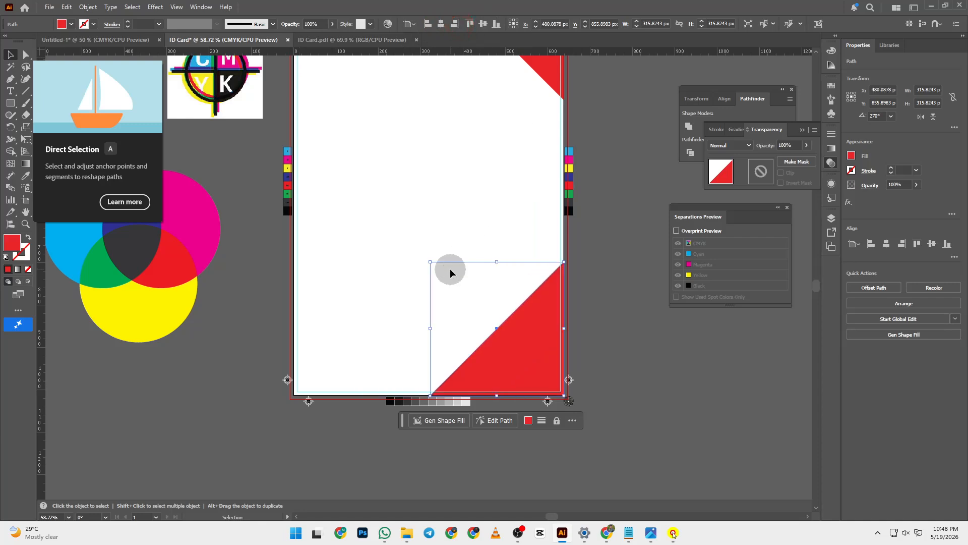
drag(430, 263, 467, 314)
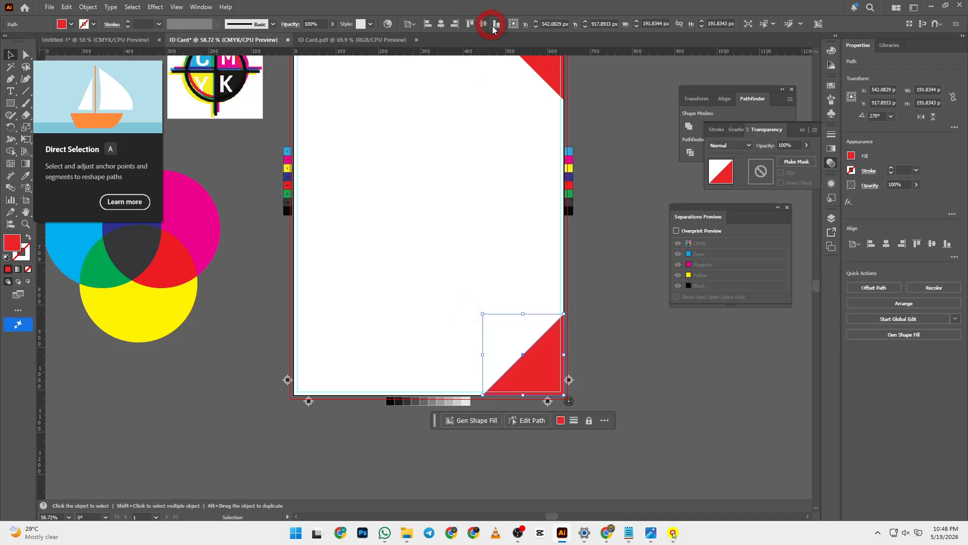
- Align the small triangle flush right and fill it with darker red #b70b14
click(455, 24)
double_click(12, 243)
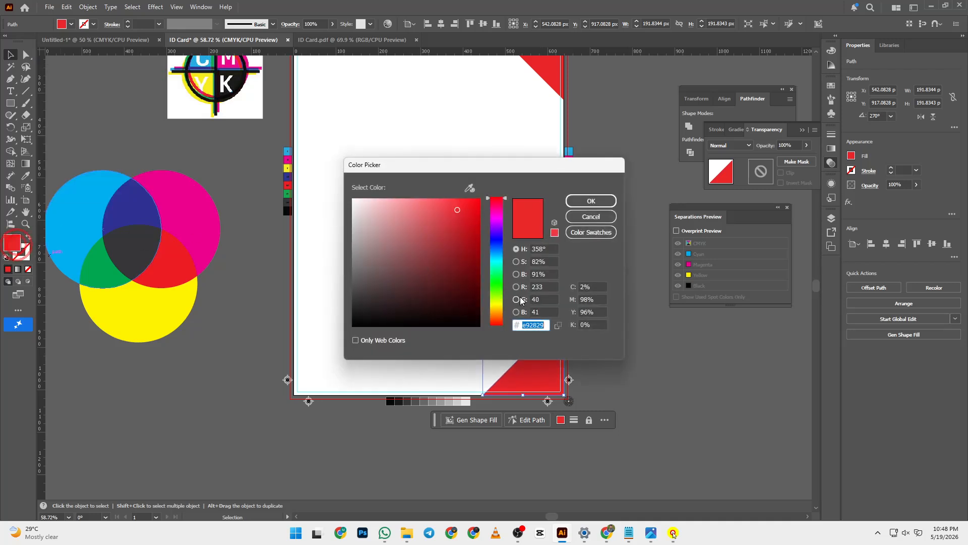
click(447, 215)
drag(473, 201, 471, 208)
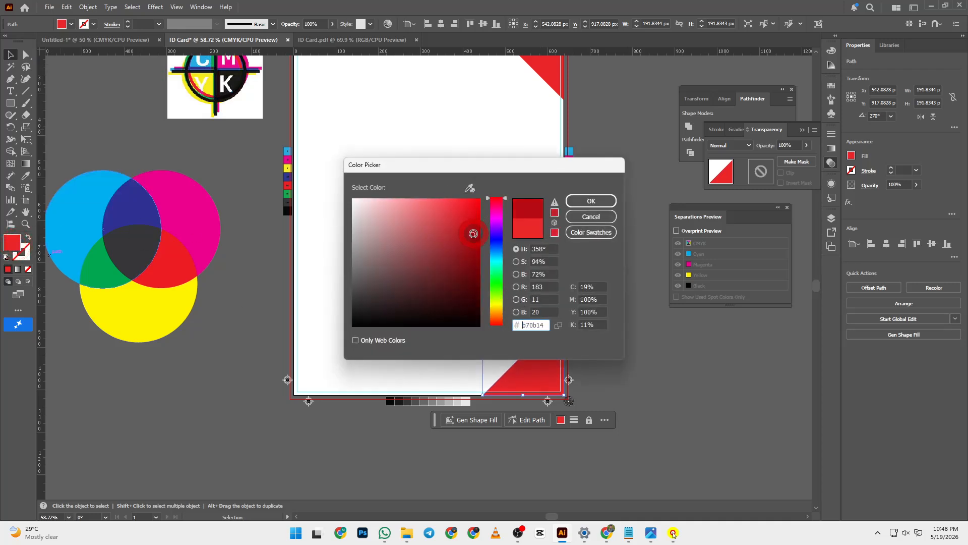
click(584, 202)
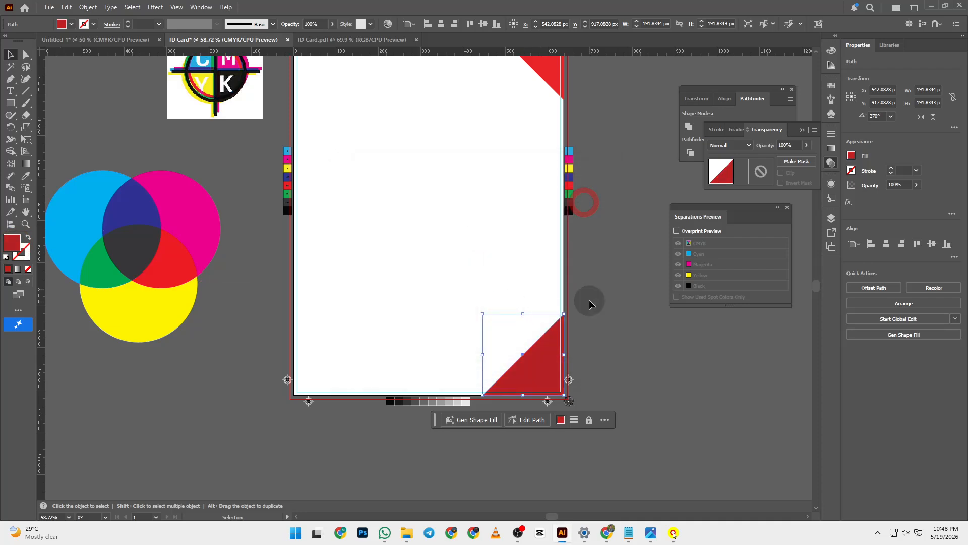
click(577, 296)
scroll(577, 296, up, 6)
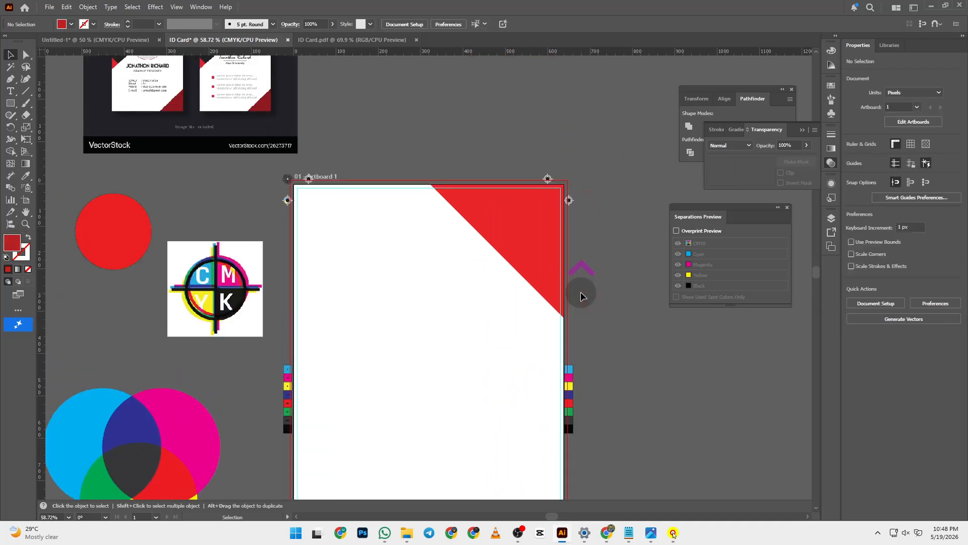
- Duplicate the red corner triangle and rotate the copy 90 degrees
scroll(580, 288, up, 1)
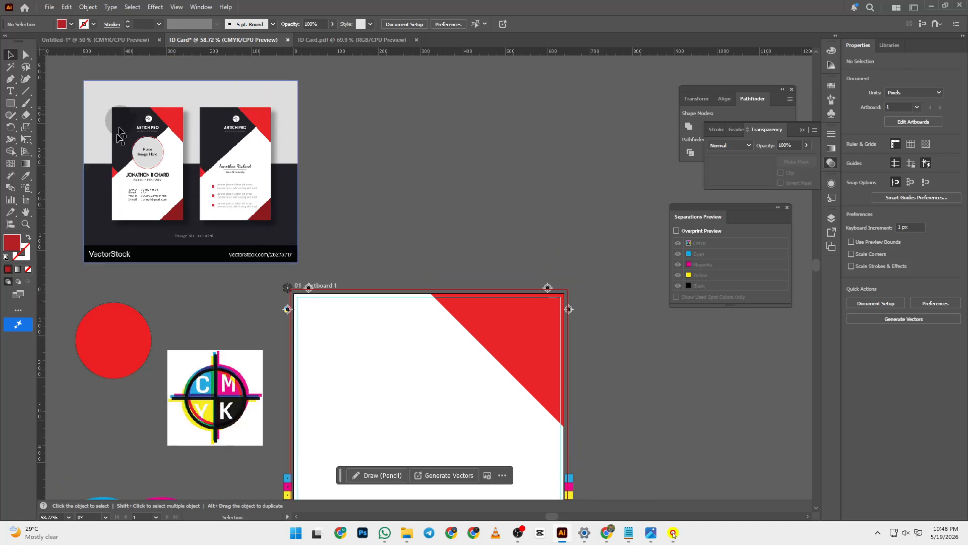
scroll(233, 164, down, 2)
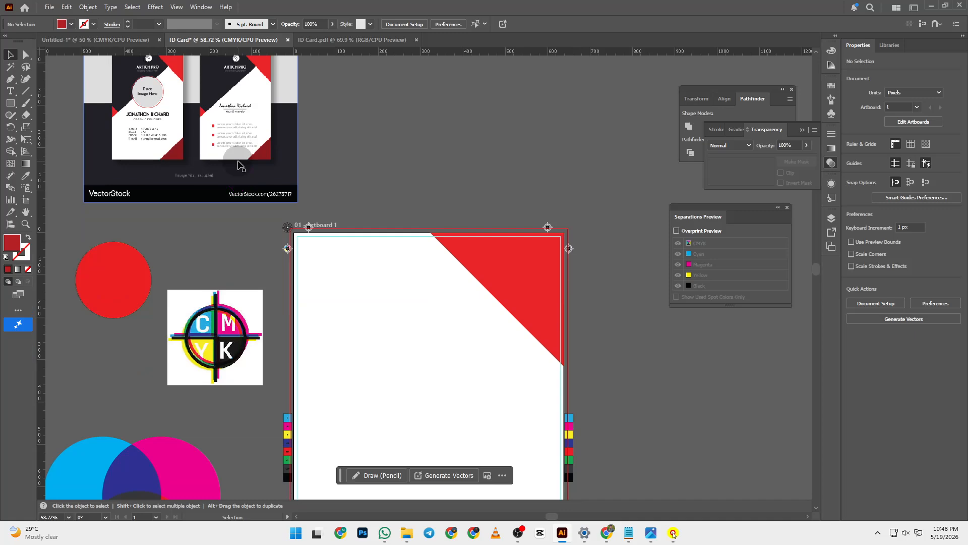
scroll(240, 166, up, 2)
scroll(240, 166, down, 2)
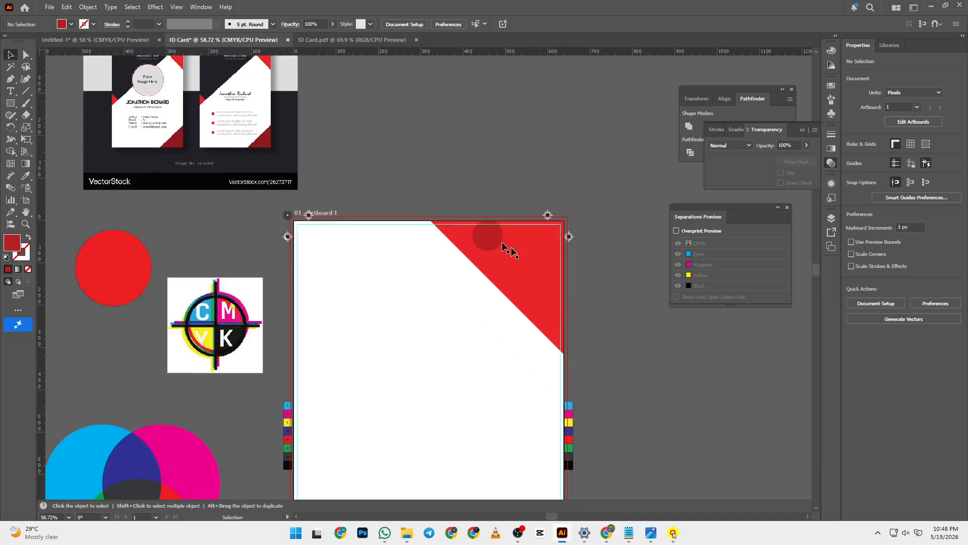
drag(532, 276, 435, 331)
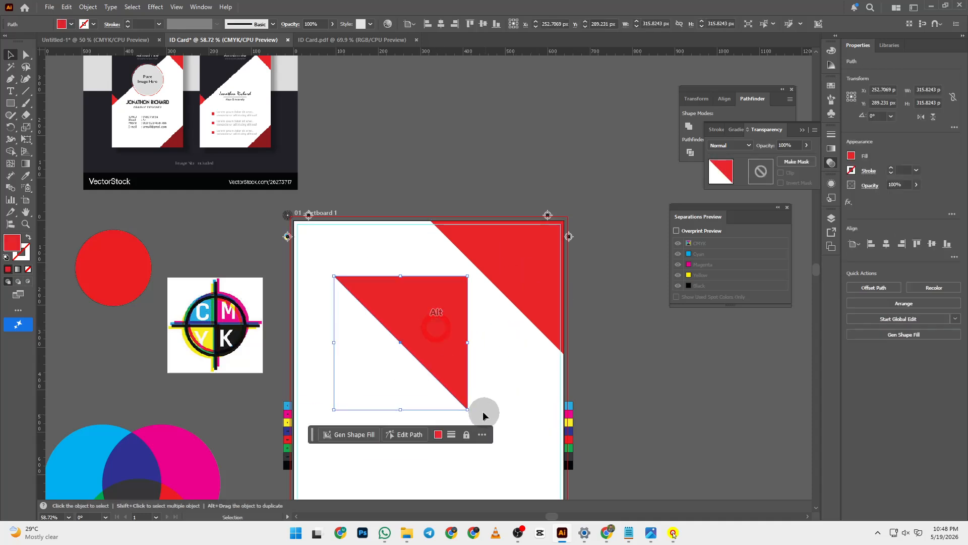
drag(473, 414, 461, 237)
drag(405, 305, 361, 245)
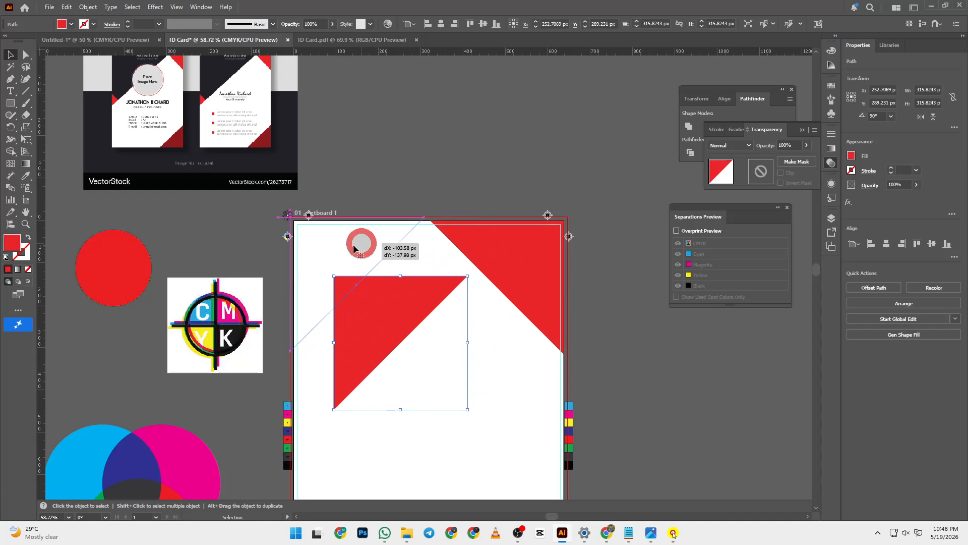
- Snap the copy to the top-left corner, enlarge it to about 609.84 px, and align it top-left
scroll(117, 148, up, 2)
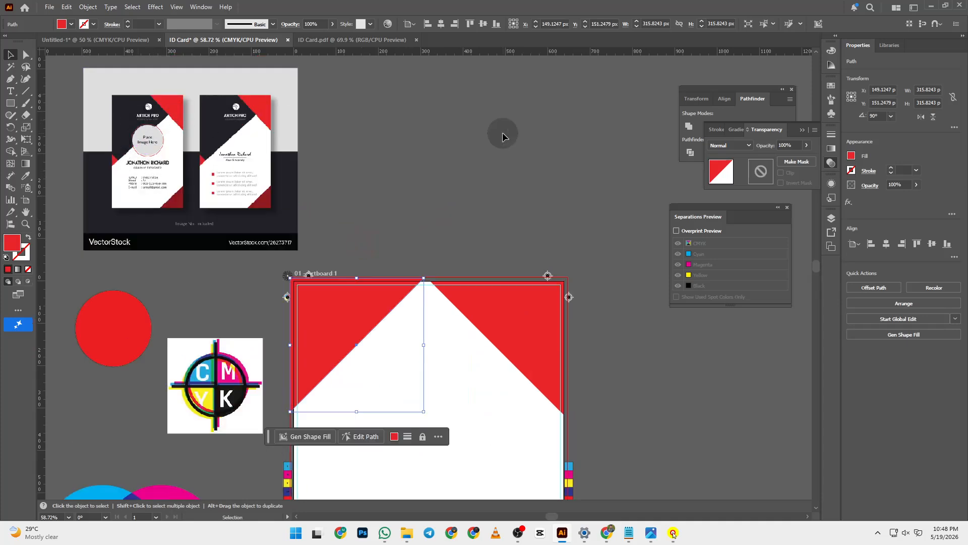
scroll(501, 136, down, 3)
drag(340, 227, 347, 228)
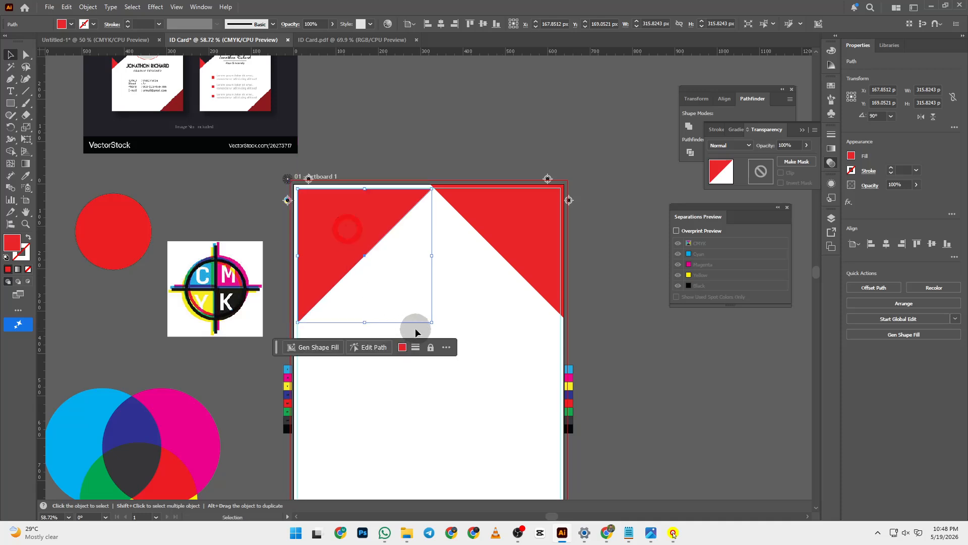
drag(432, 322, 577, 448)
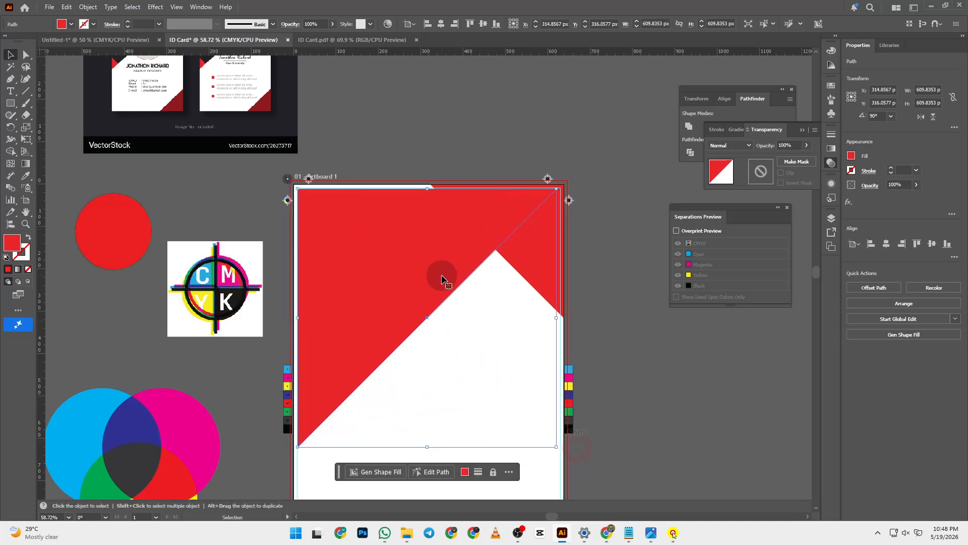
scroll(442, 278, up, 2)
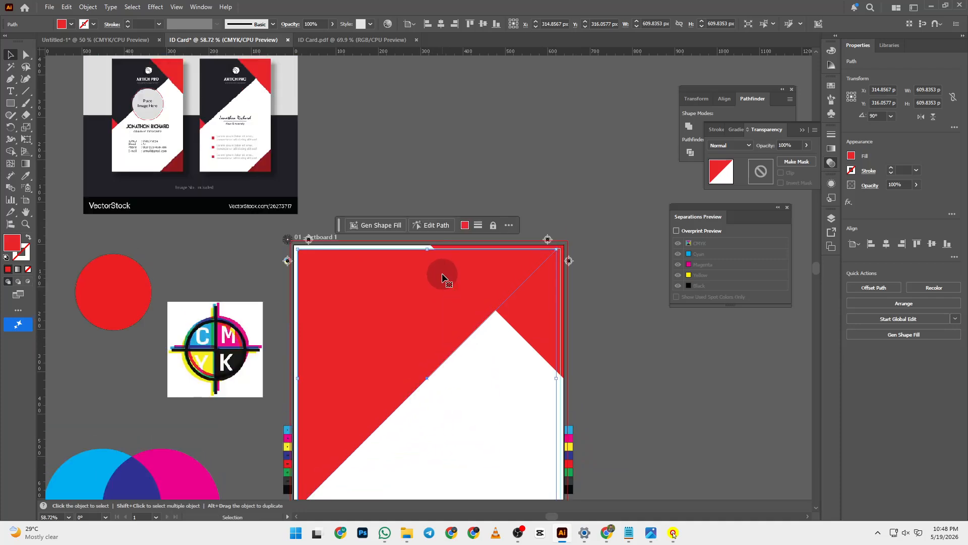
click(445, 25)
click(469, 25)
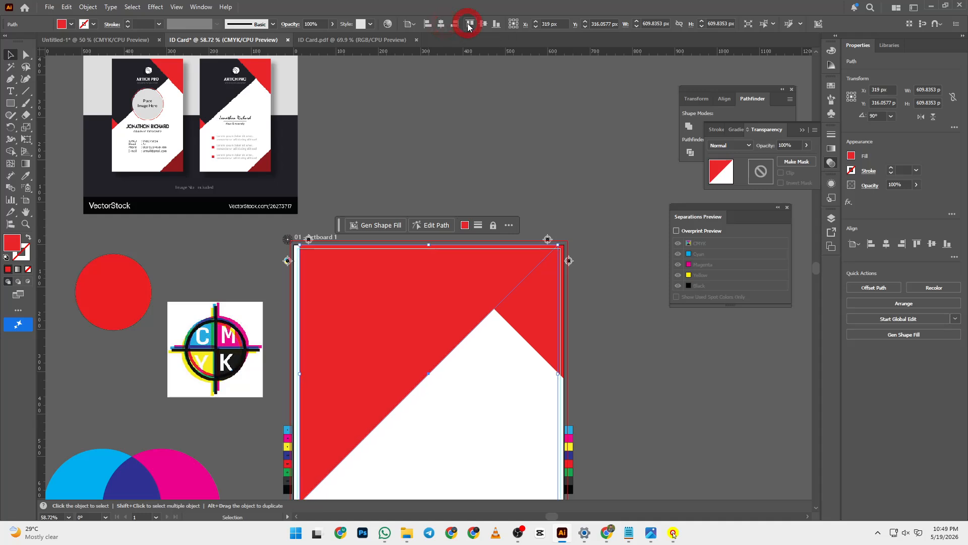
click(429, 24)
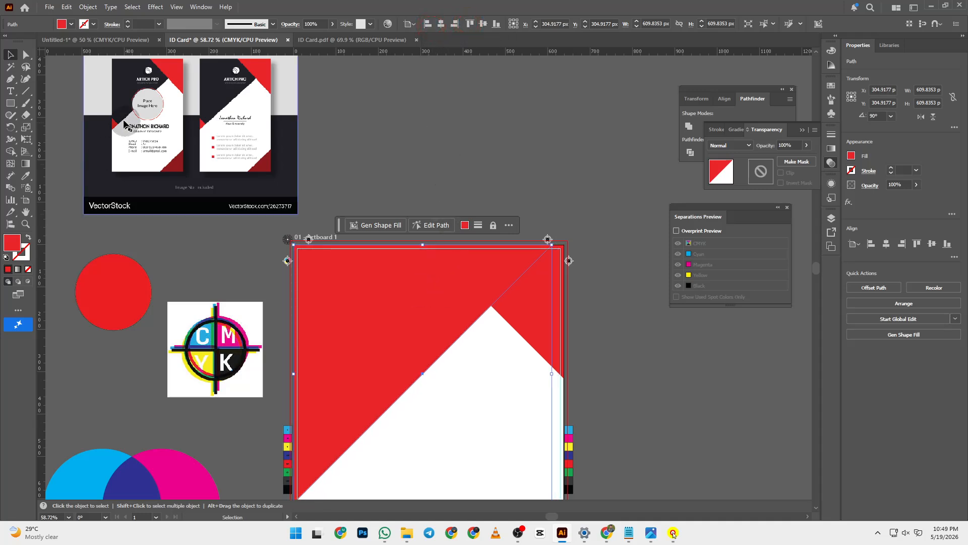
- Fill the big triangle with the reference card's navy using the Eyedropper
key(i)
click(106, 101)
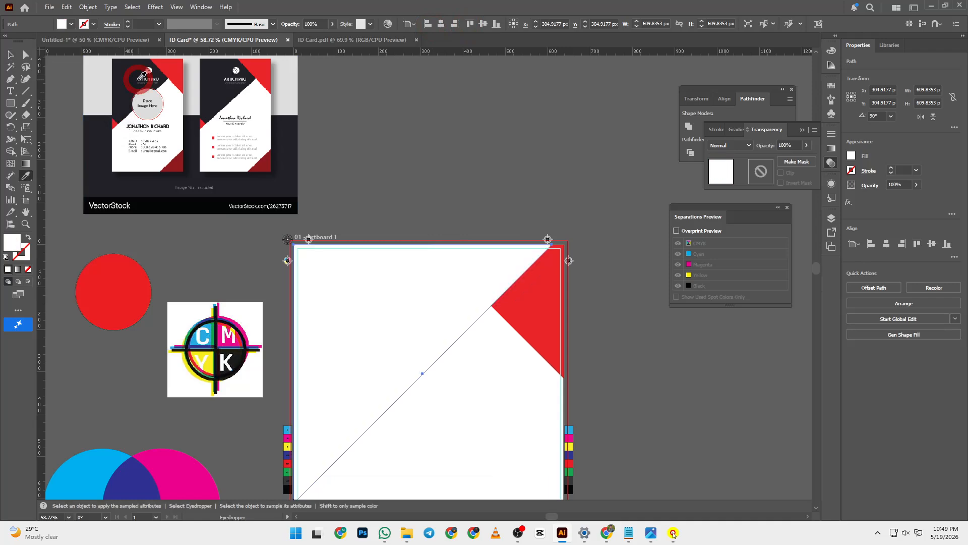
click(130, 71)
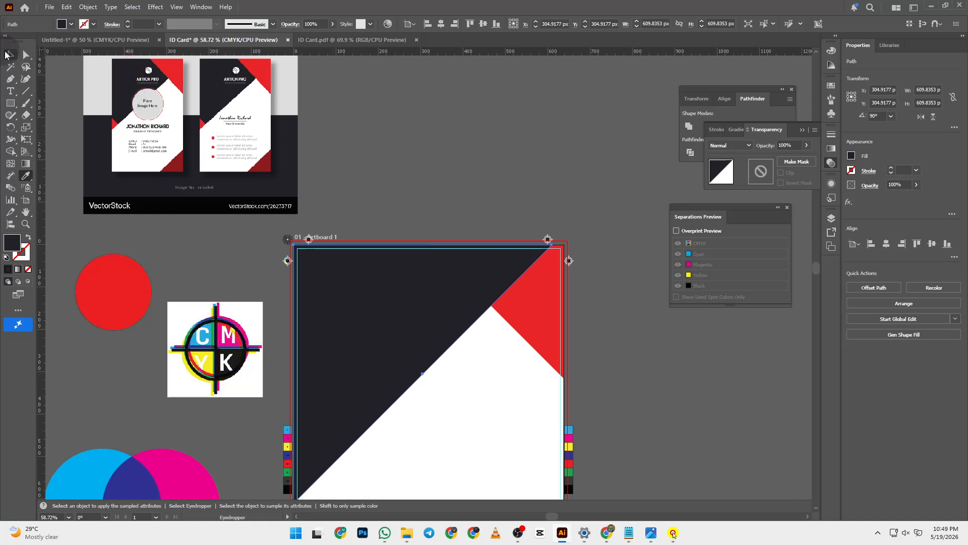
click(10, 55)
click(516, 227)
- Send the navy triangle backward so the red corner shape sits on top
click(462, 271)
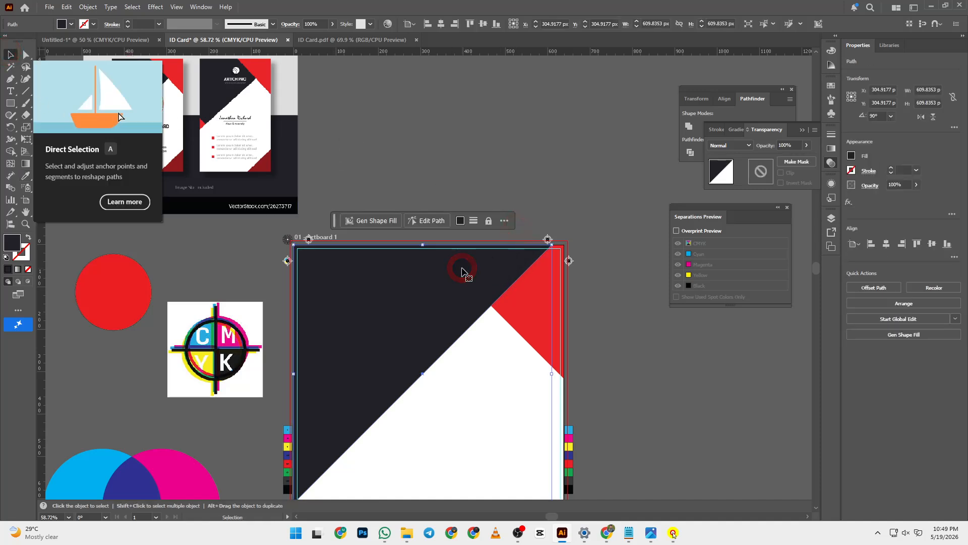
right_click(461, 271)
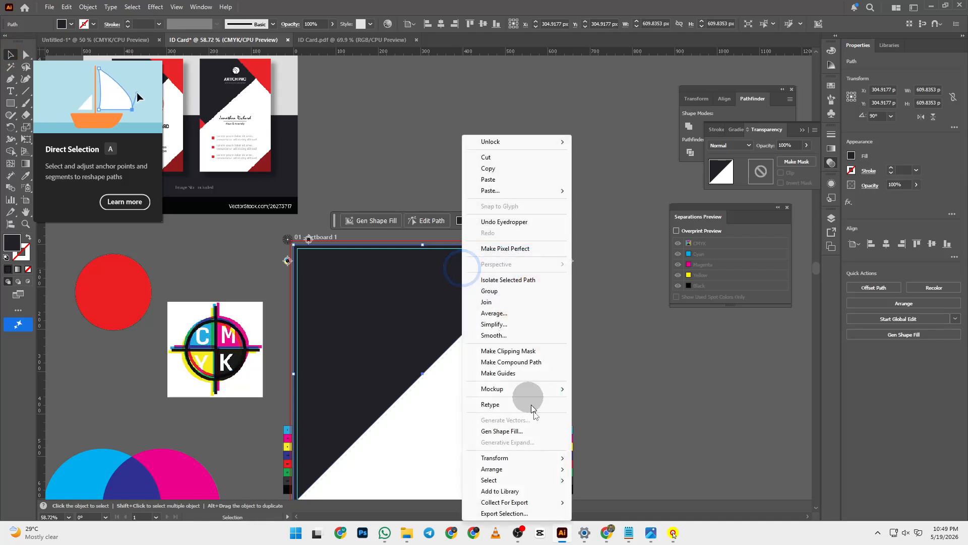
mouse_move(536, 473)
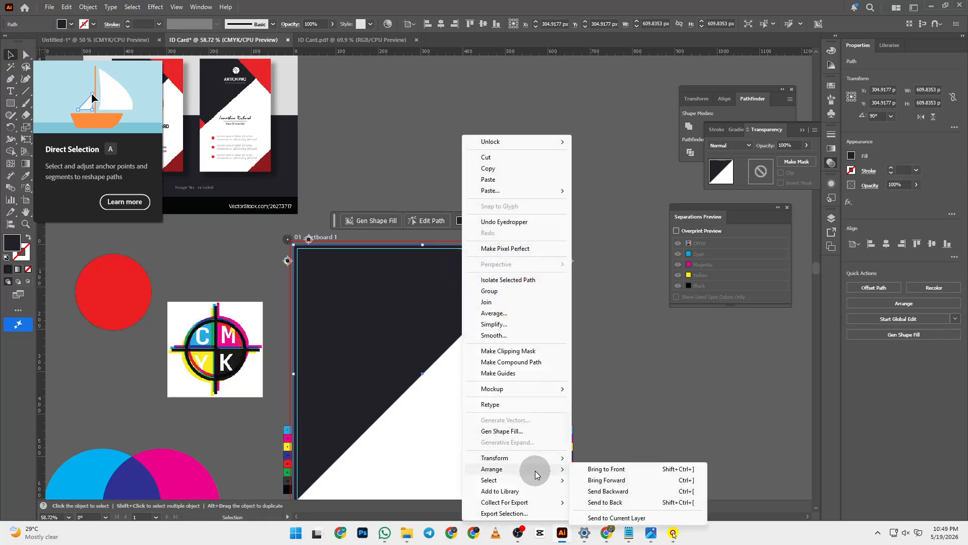
click(608, 491)
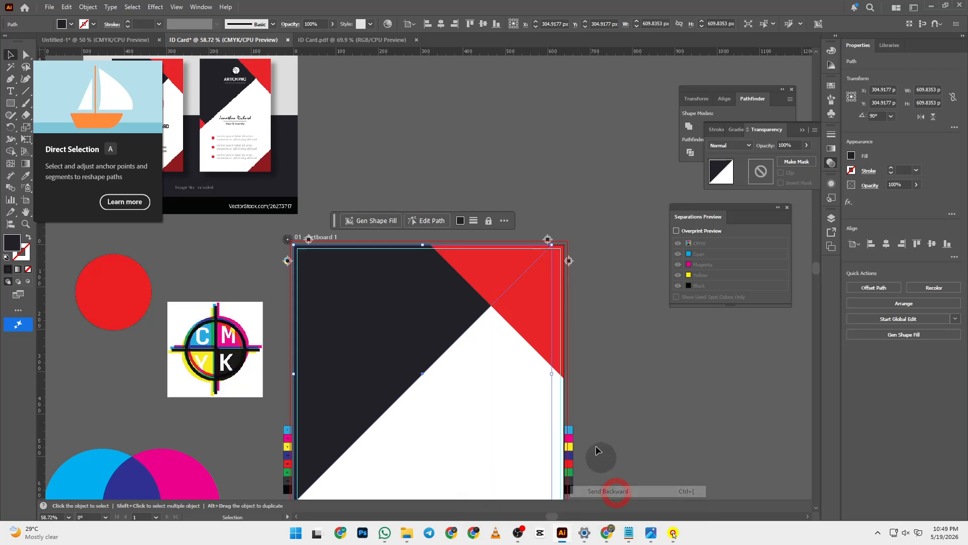
click(607, 264)
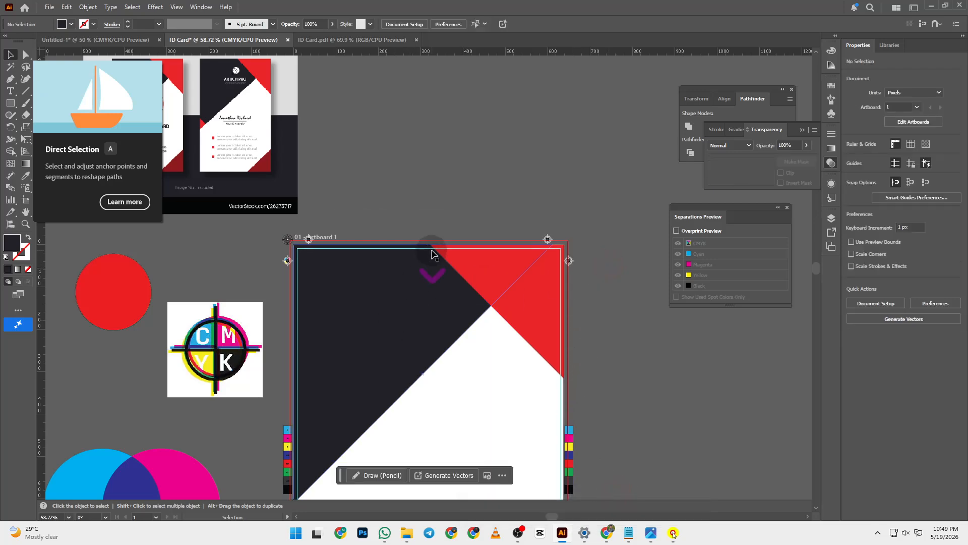
scroll(434, 272, down, 3)
scroll(515, 192, up, 3)
- Duplicate the red triangle, rotate the copy 90 degrees, and shrink it to about 84 px
scroll(515, 192, up, 2)
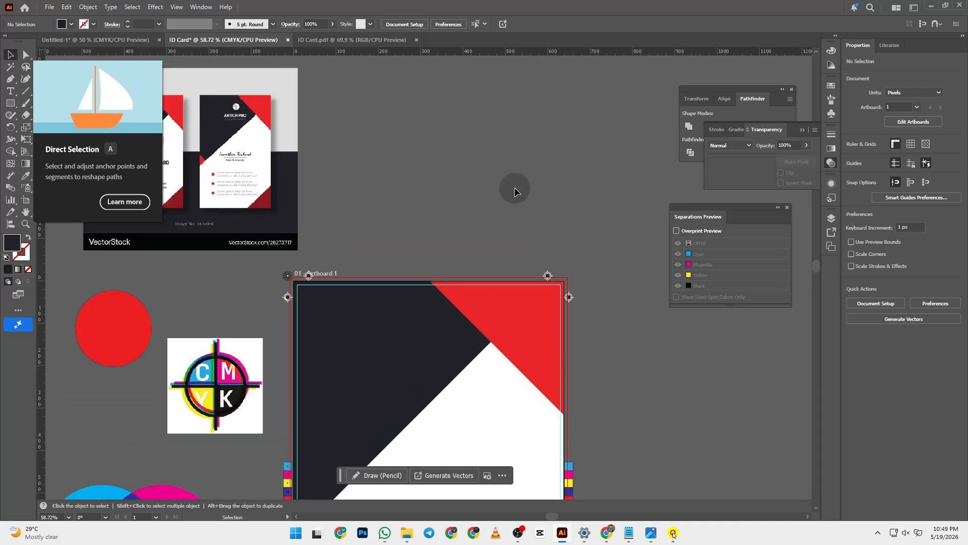
scroll(514, 192, down, 3)
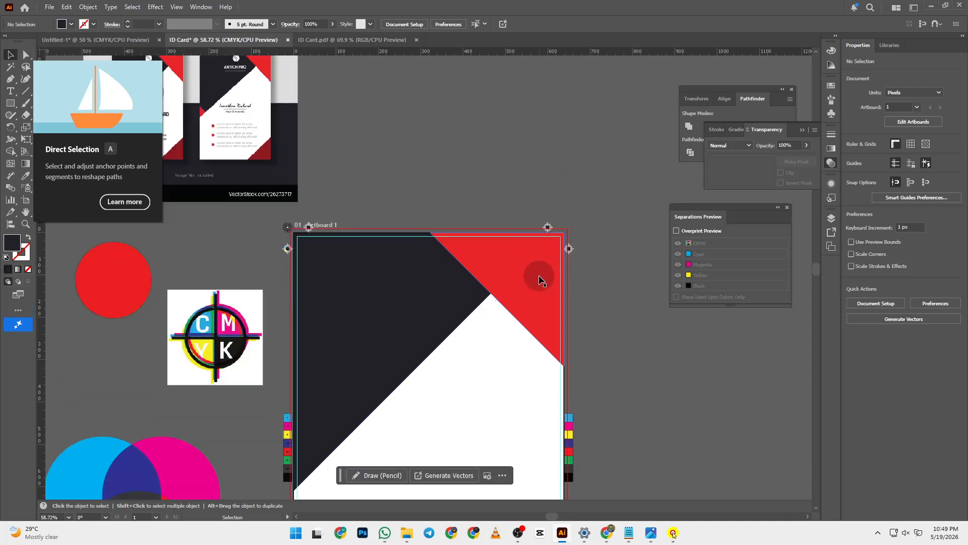
drag(540, 280, 541, 151)
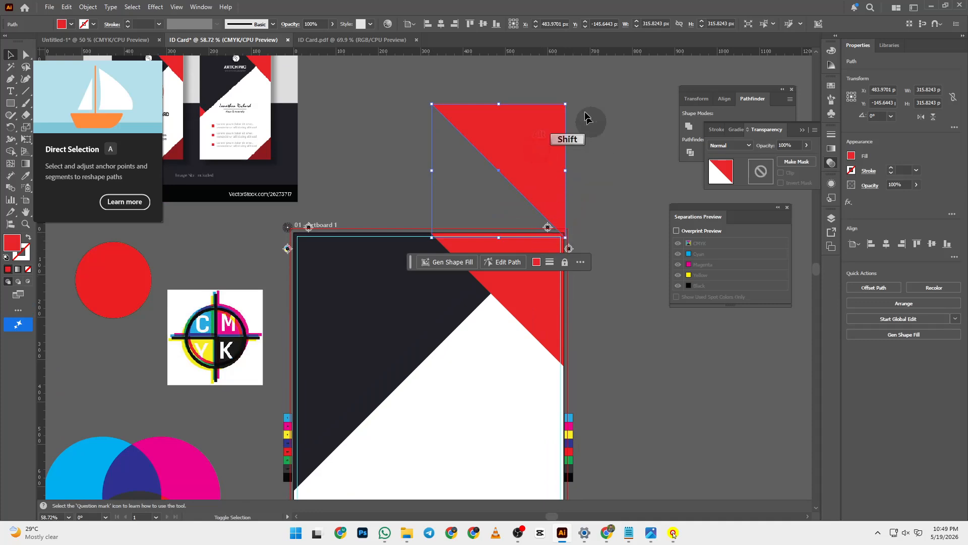
drag(426, 101, 468, 229)
drag(566, 105, 479, 200)
- Place the small red triangle on the card's left edge against the navy diagonal
scroll(464, 166, down, 3)
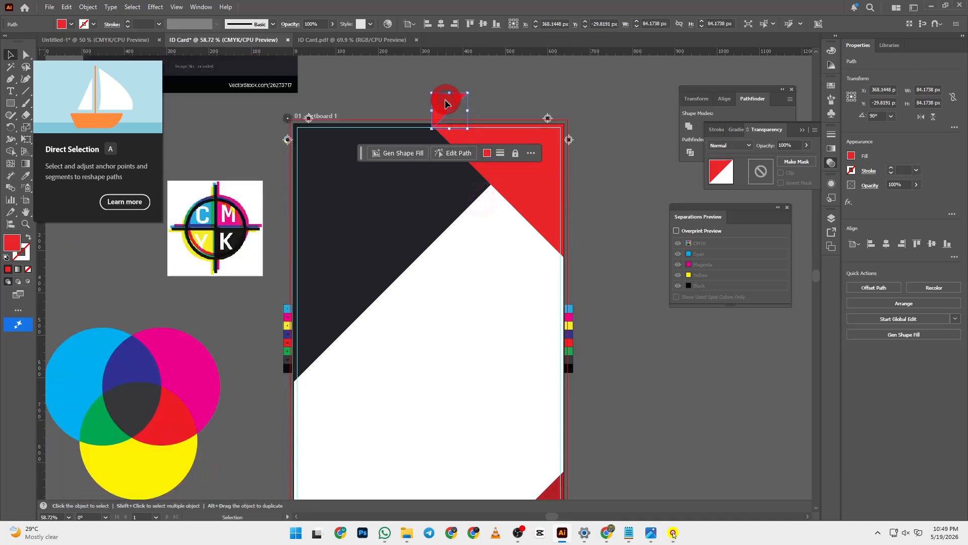
drag(446, 104, 331, 345)
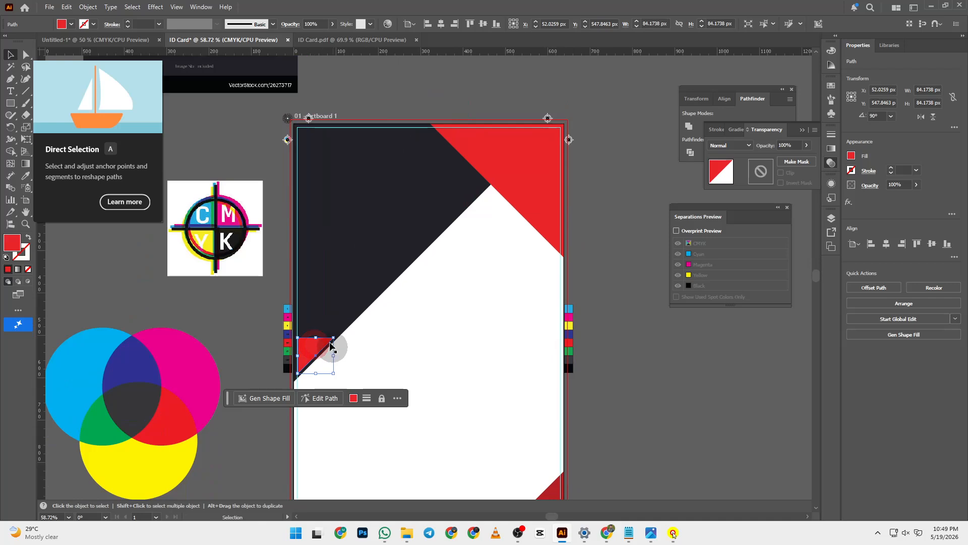
scroll(323, 322, up, 3)
scroll(336, 262, down, 3)
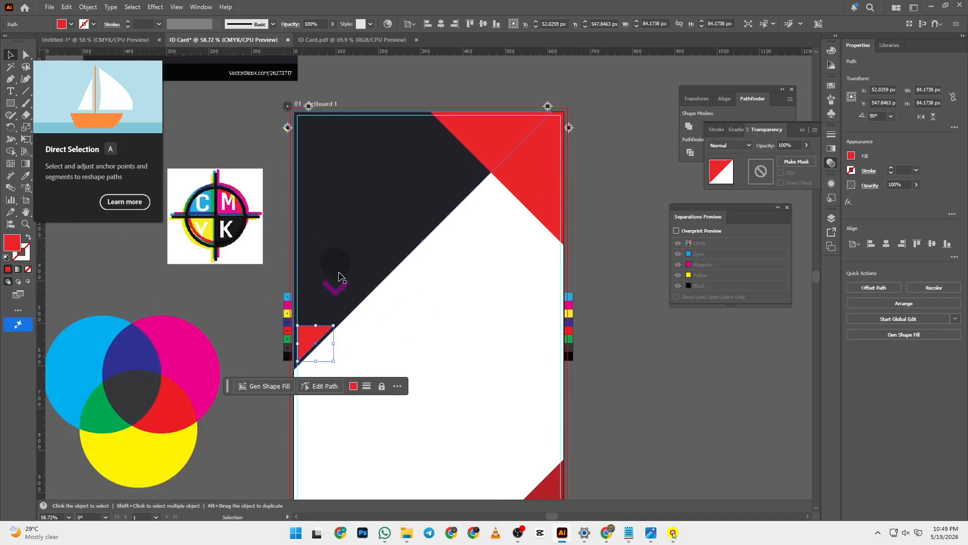
drag(319, 335, 318, 344)
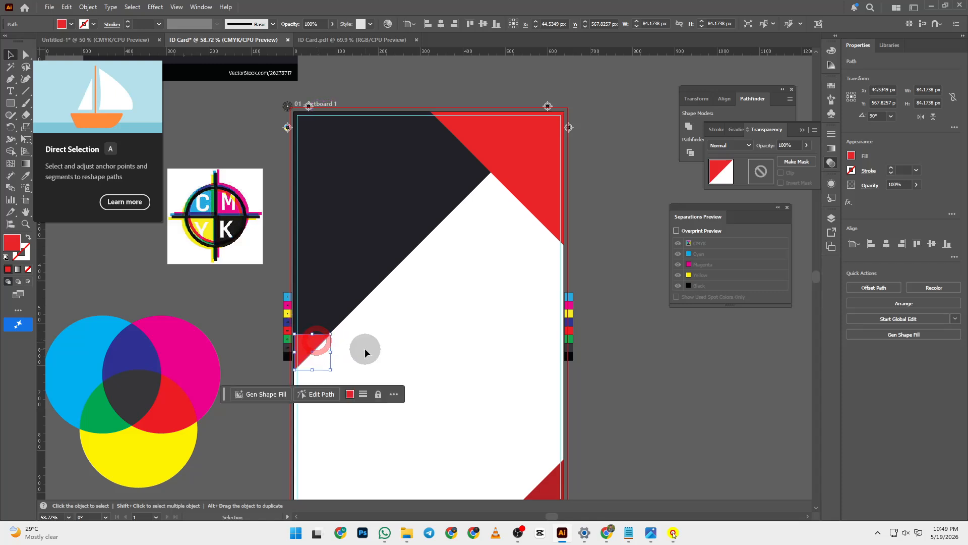
click(685, 344)
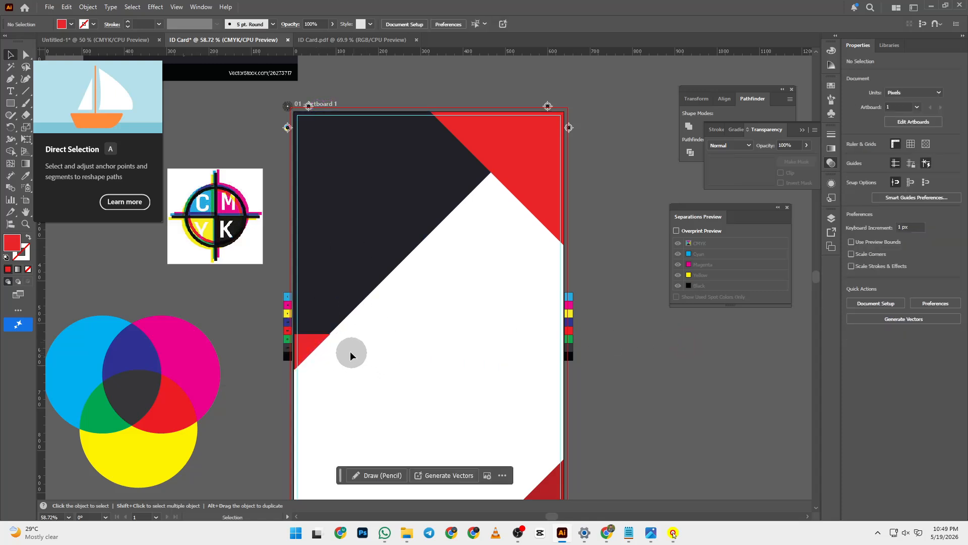
click(335, 292)
shift+click(321, 336)
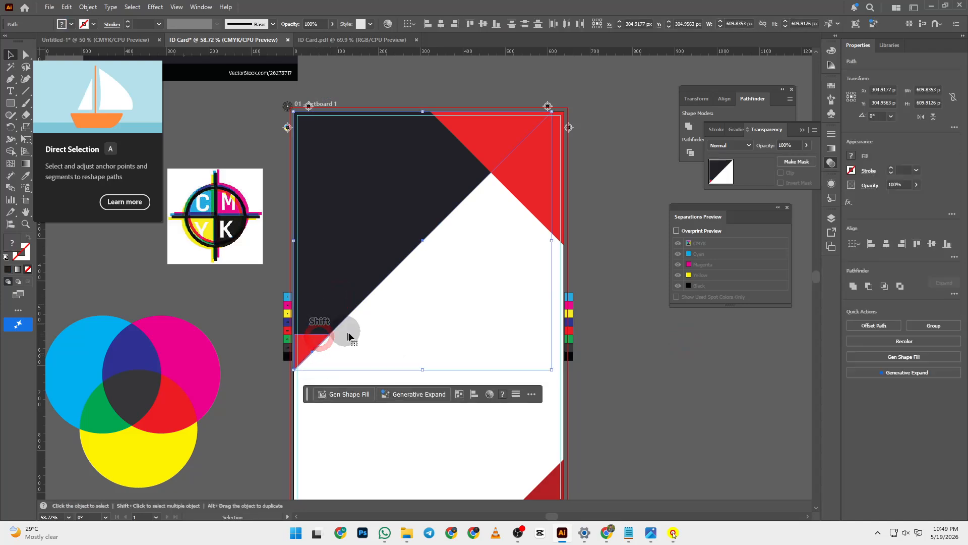
click(355, 254)
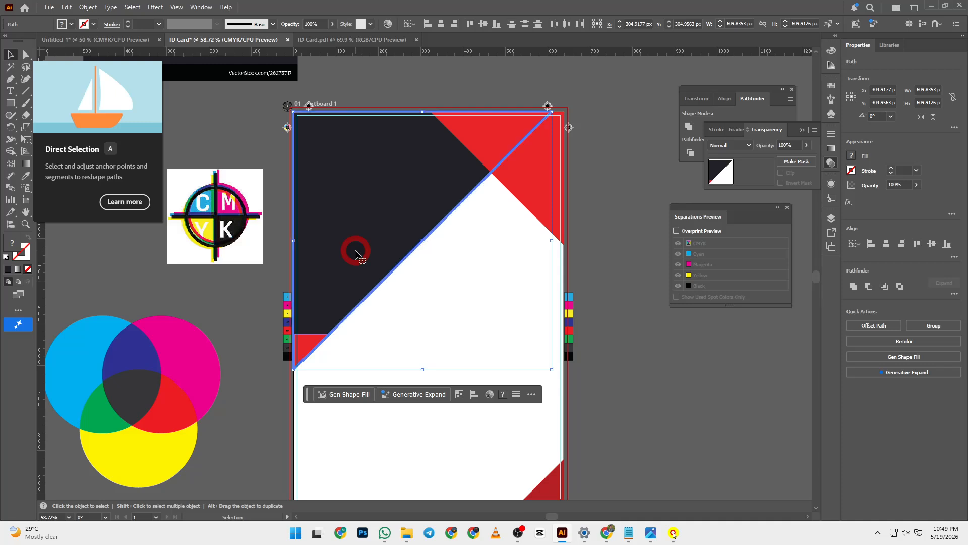
click(497, 161)
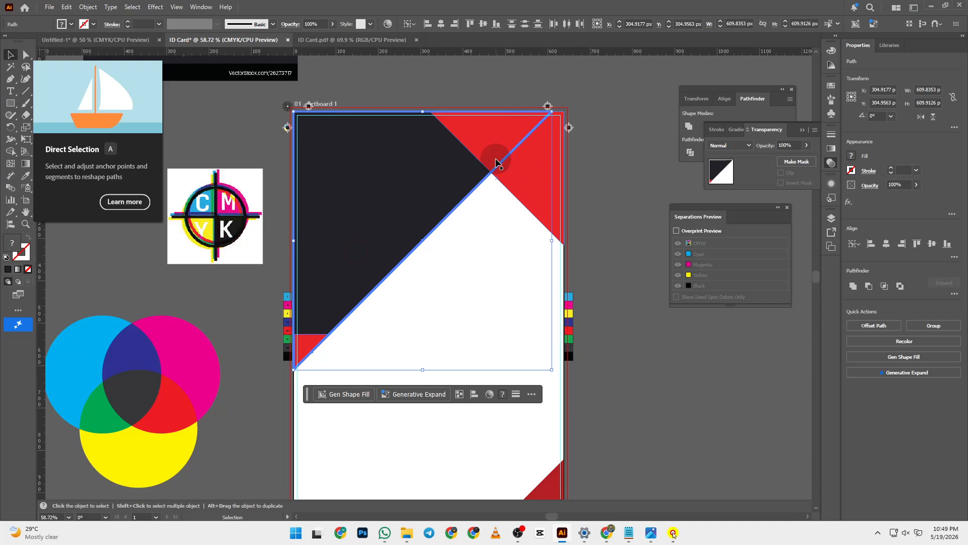
click(428, 29)
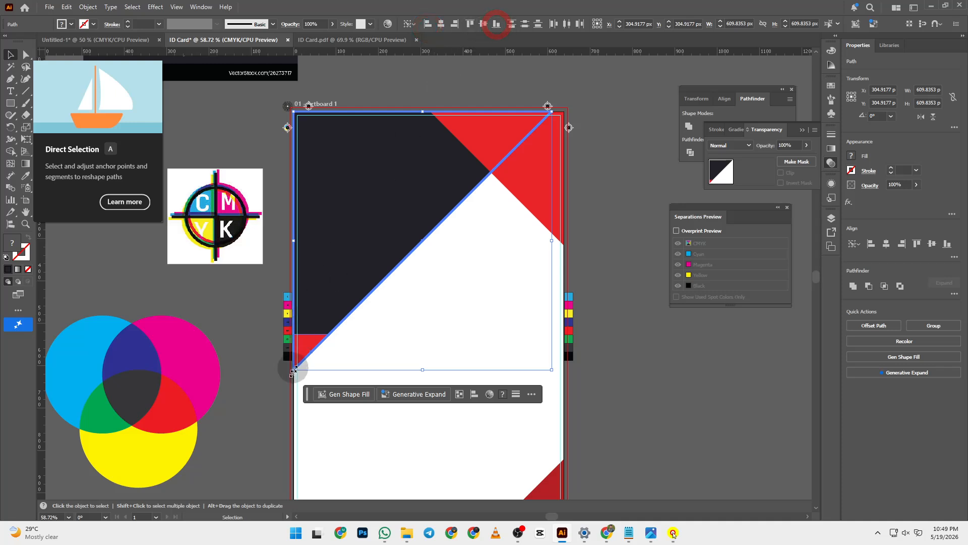
click(603, 306)
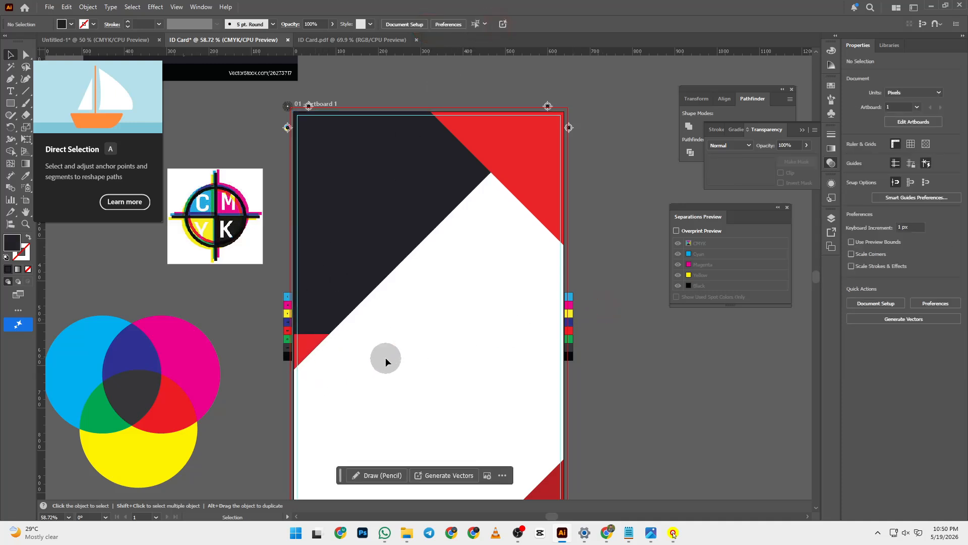
scroll(385, 356, up, 5)
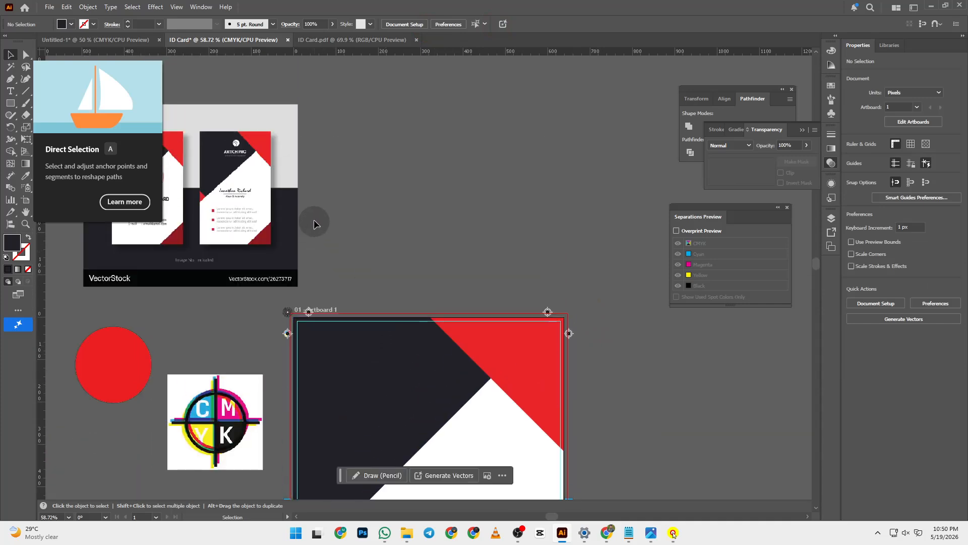
drag(331, 217, 398, 195)
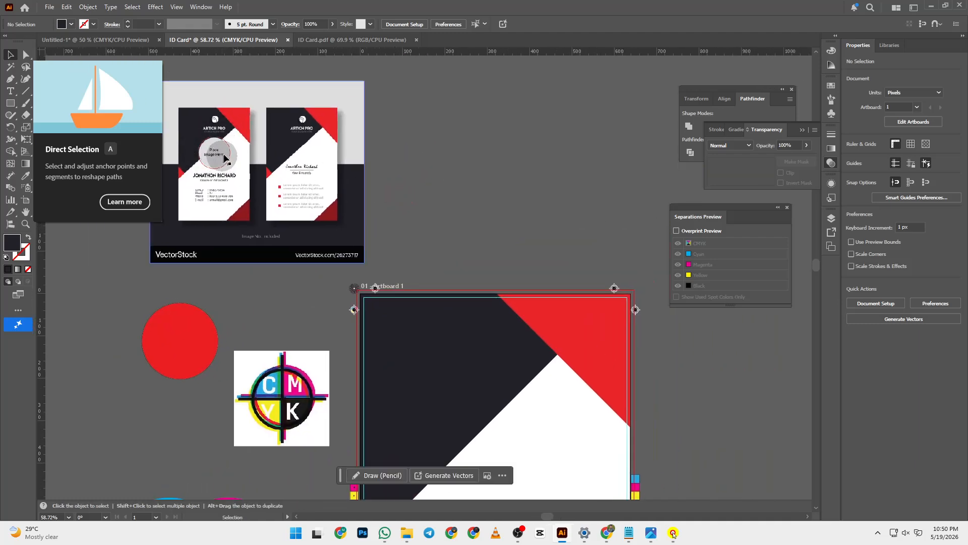
click(10, 103)
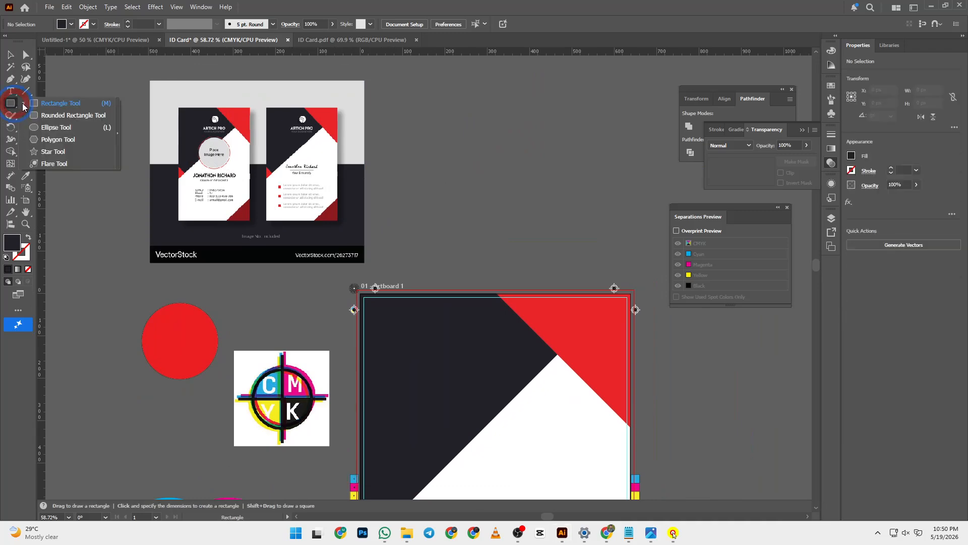
- Draw a circle in the card's upper middle and fill it with blue #2239bf
click(55, 123)
drag(548, 244, 415, 135)
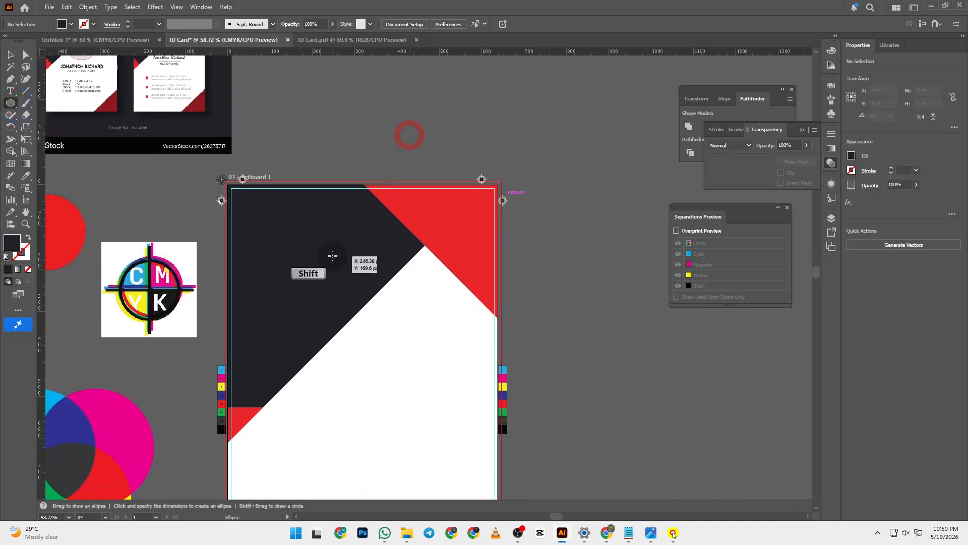
drag(322, 259, 401, 376)
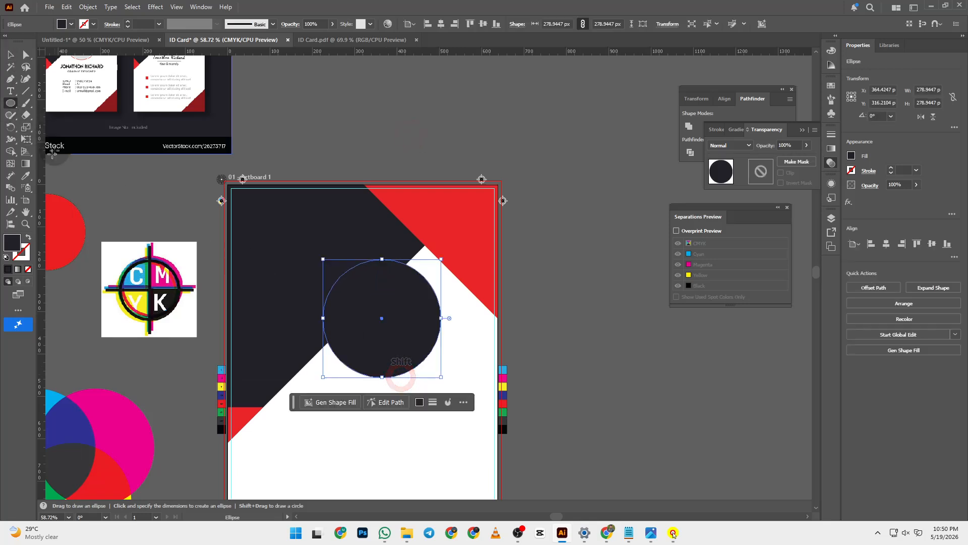
double_click(19, 247)
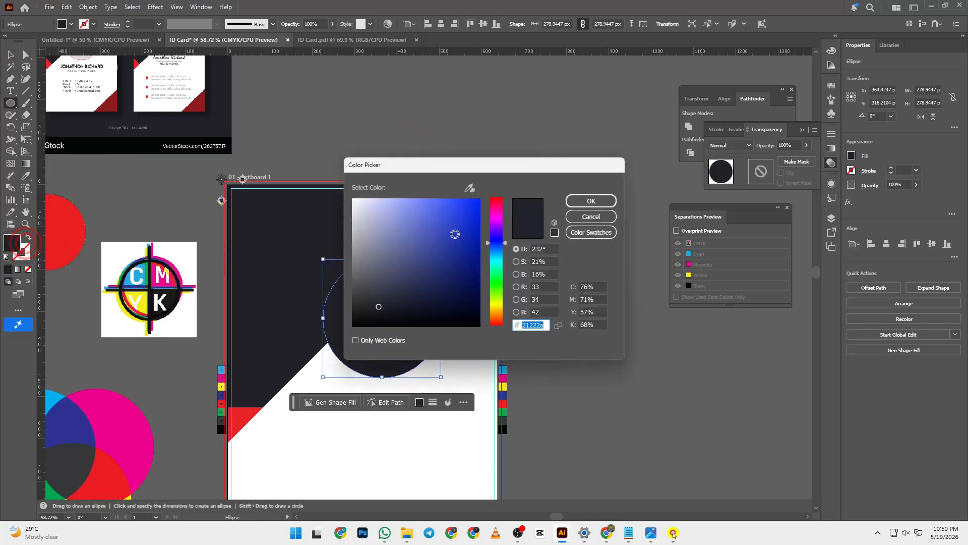
click(457, 230)
click(591, 201)
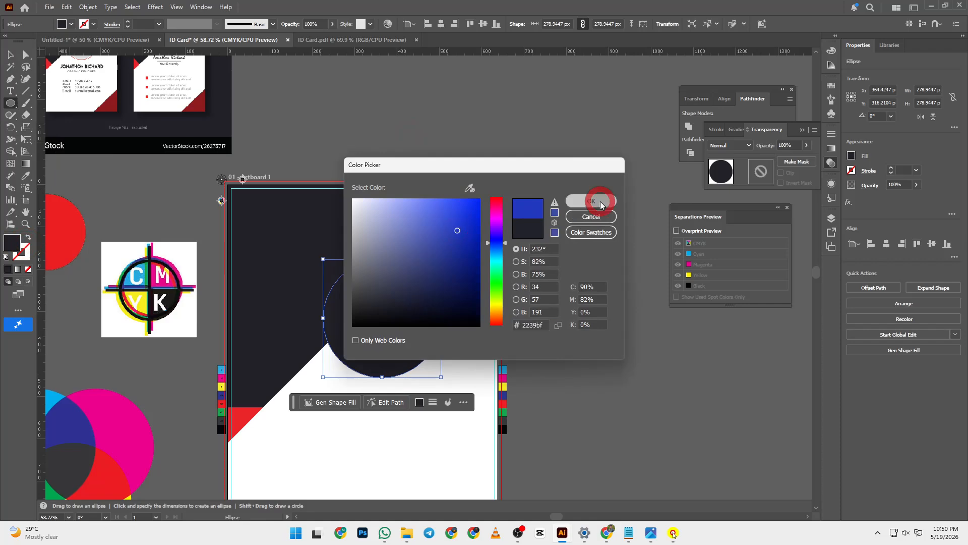
- Centre the 279 px blue circle horizontally on the artboard
key(v)
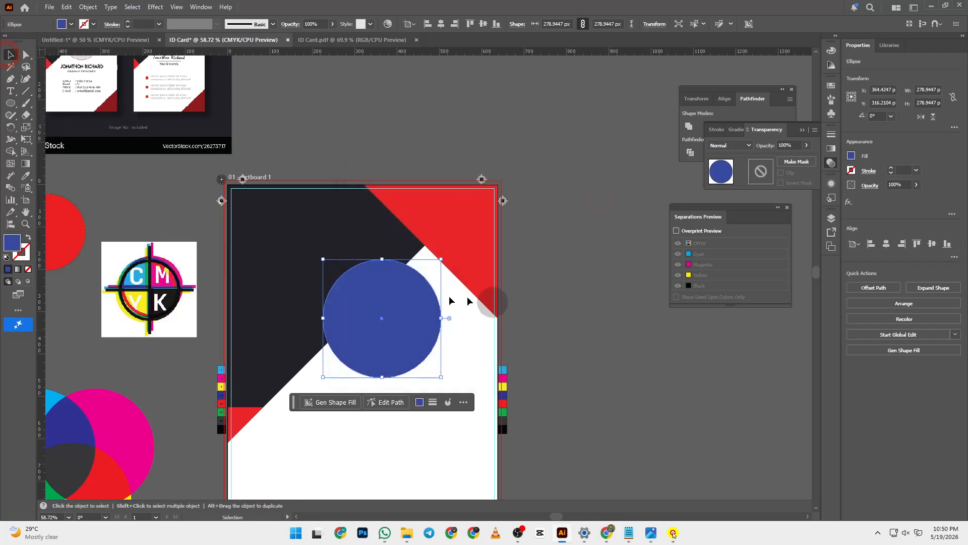
drag(359, 305, 384, 306)
click(446, 23)
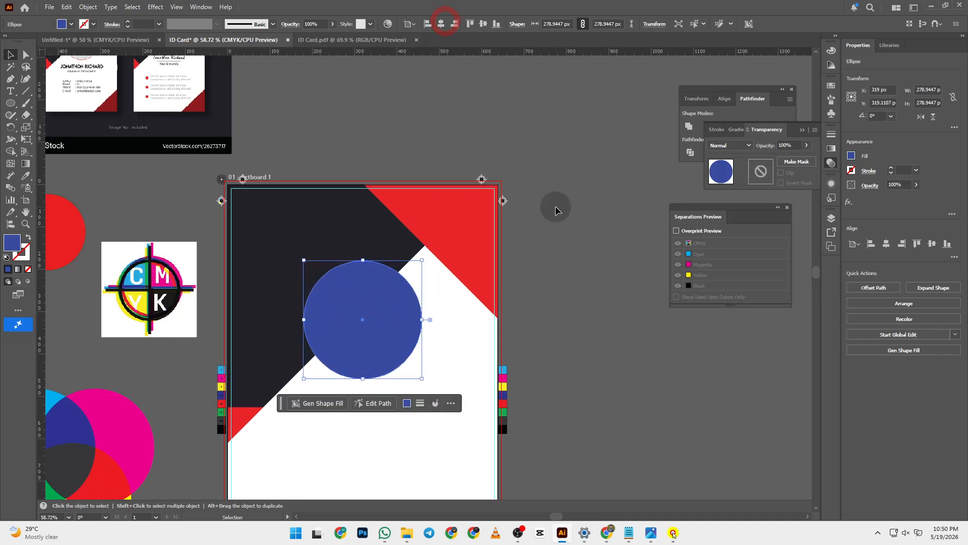
click(555, 206)
scroll(514, 208, up, 5)
scroll(514, 211, down, 2)
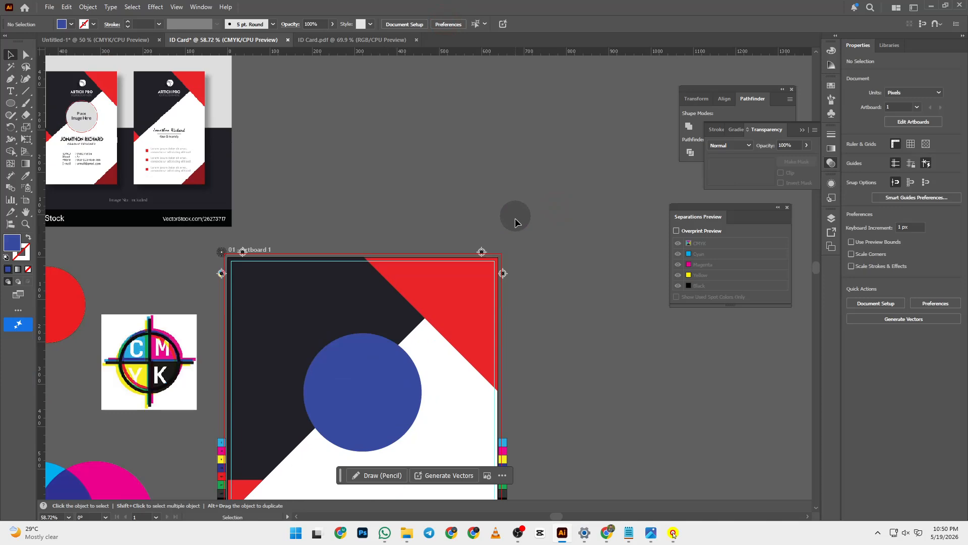
scroll(514, 212, down, 1)
- Reselect the blue circle and bring the Google Meet browser window to the front
click(388, 357)
click(615, 289)
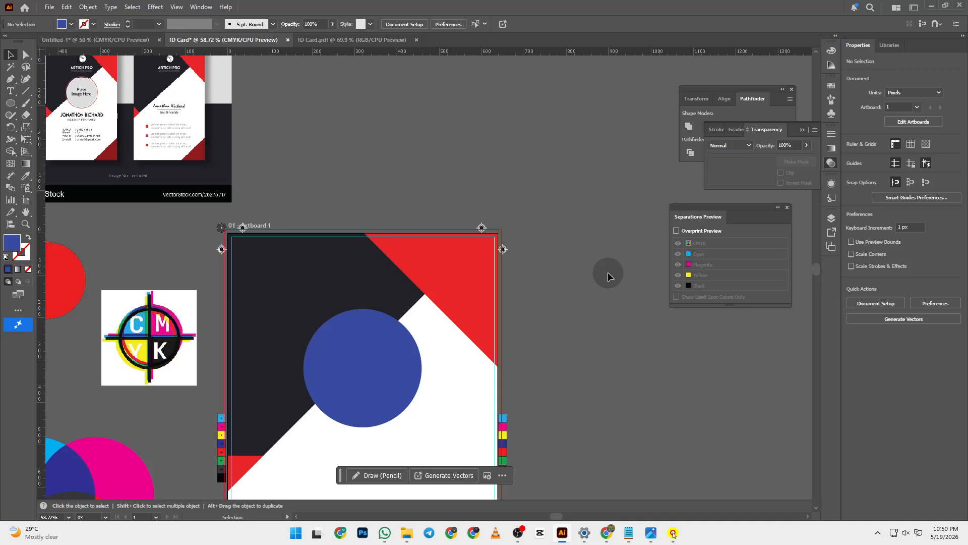
click(331, 355)
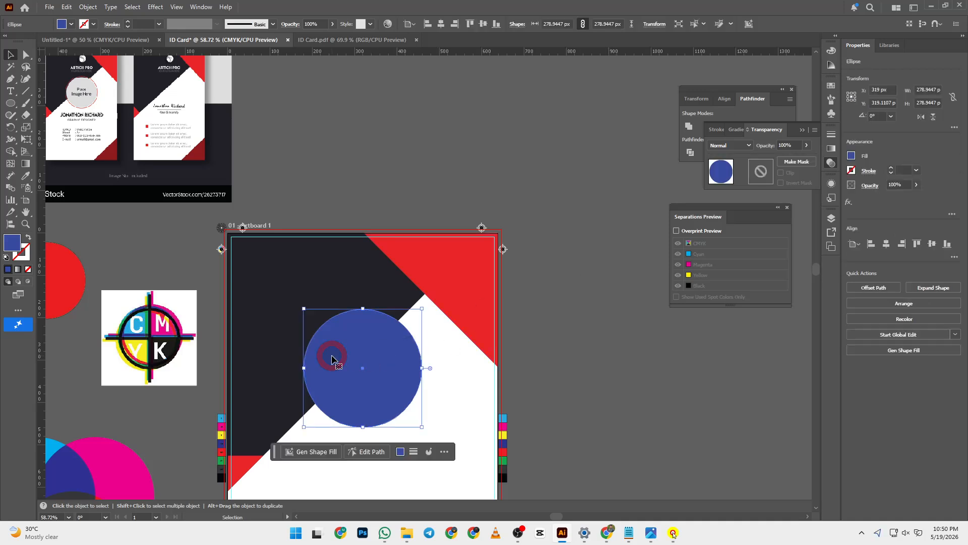
scroll(510, 323, down, 3)
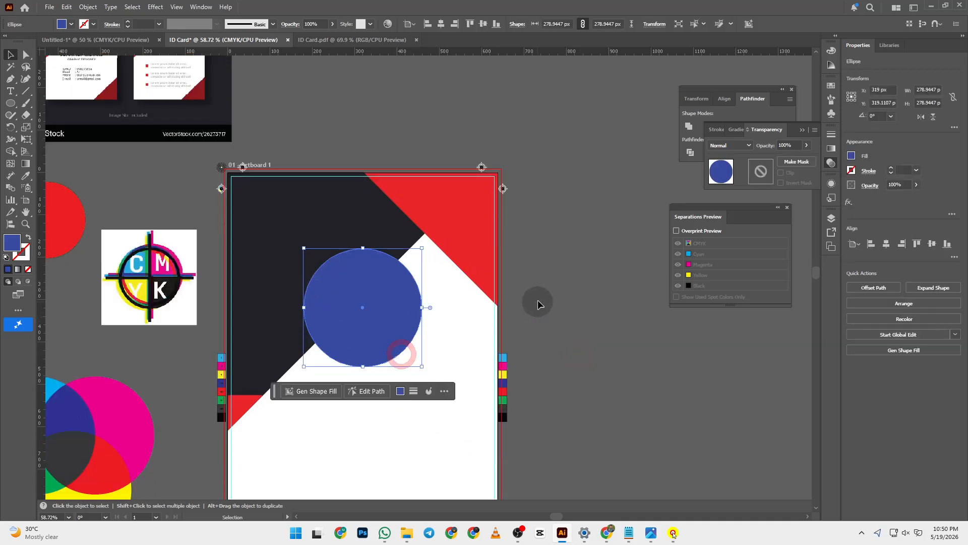
mouse_move(606, 533)
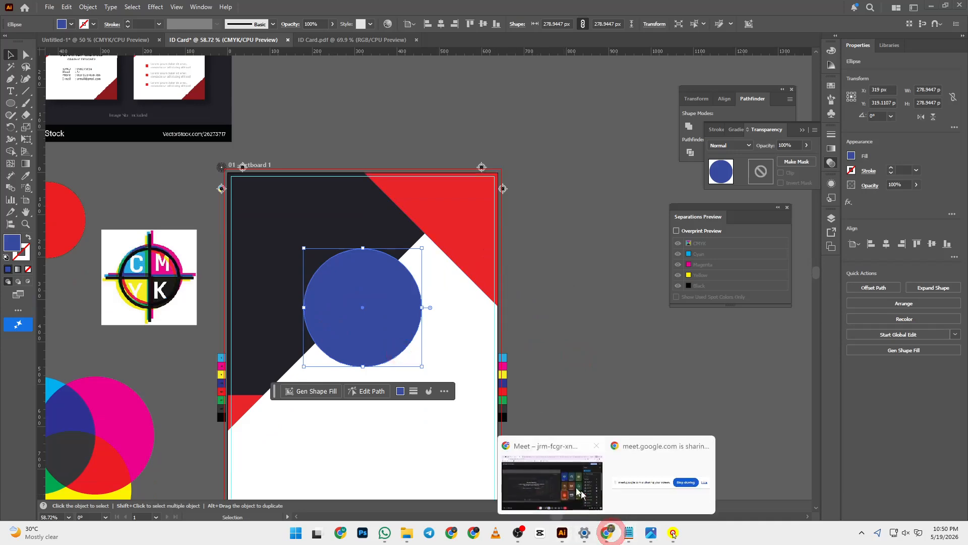
click(562, 479)
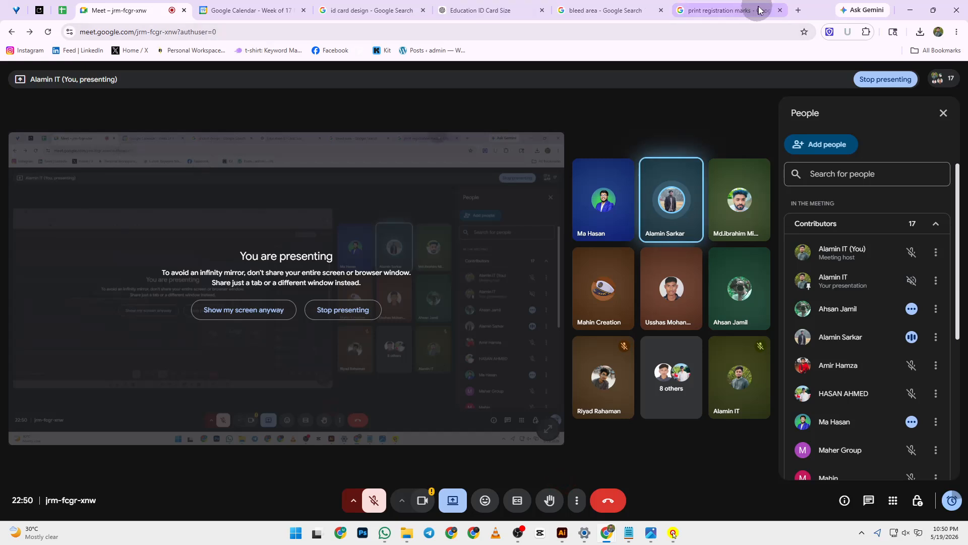
- Search Google for 'man image' in a new tab and copy the first result's photo
click(798, 10)
click(341, 201)
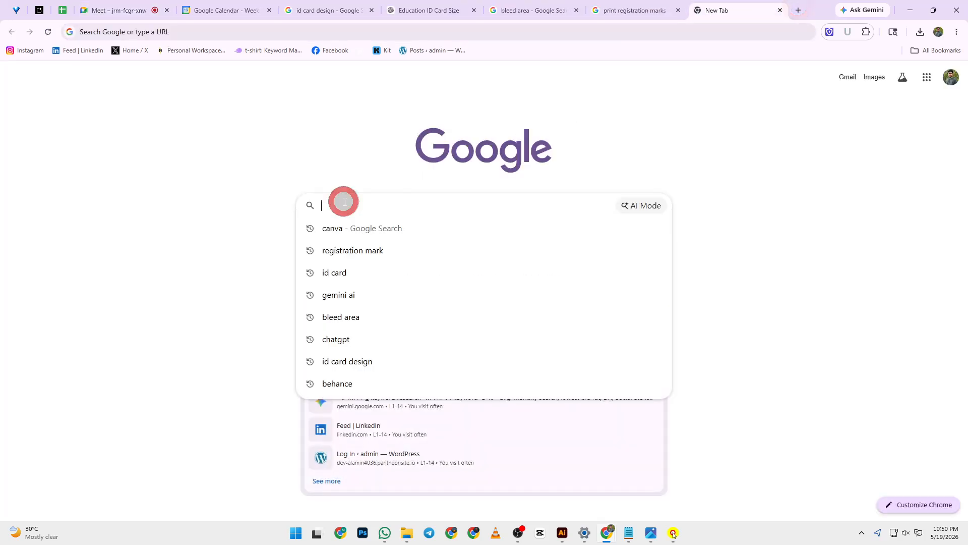
text(man i)
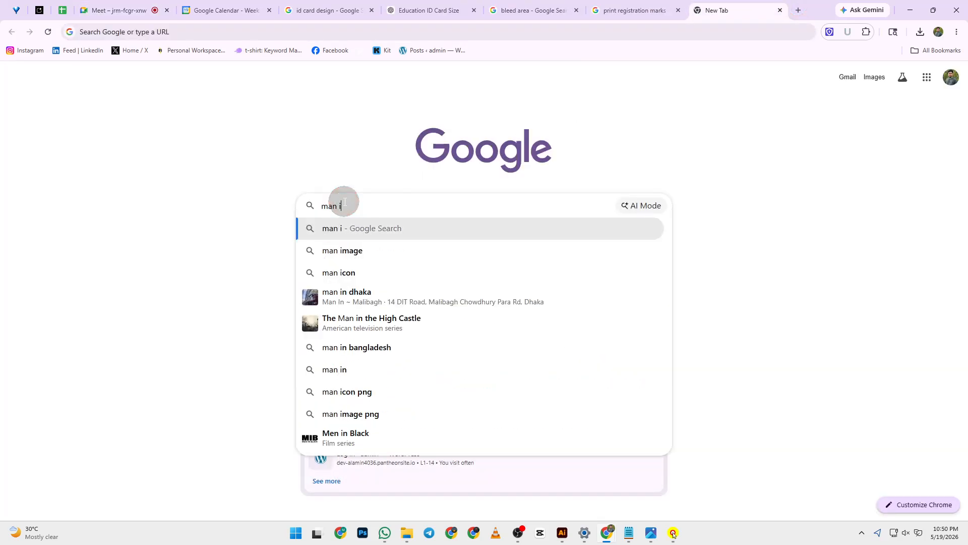
click(372, 251)
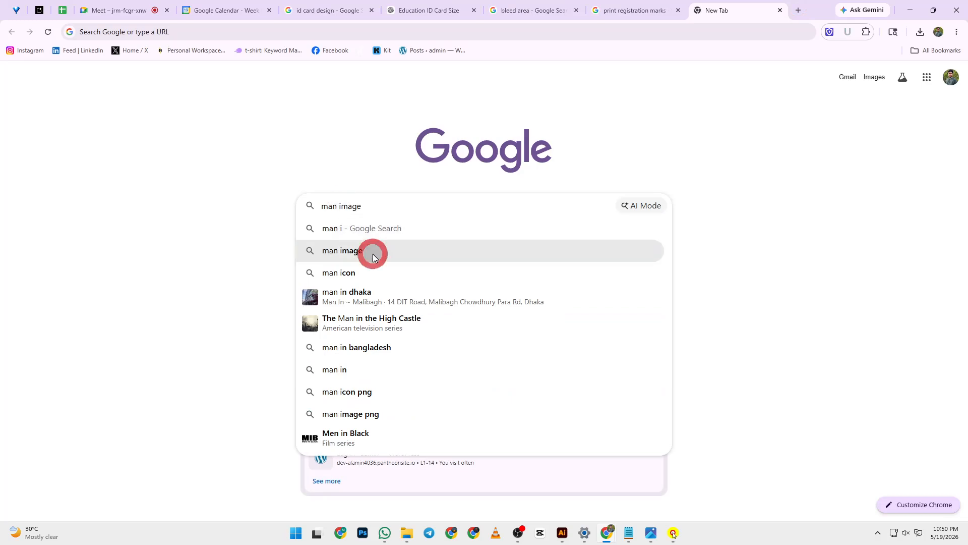
click(205, 227)
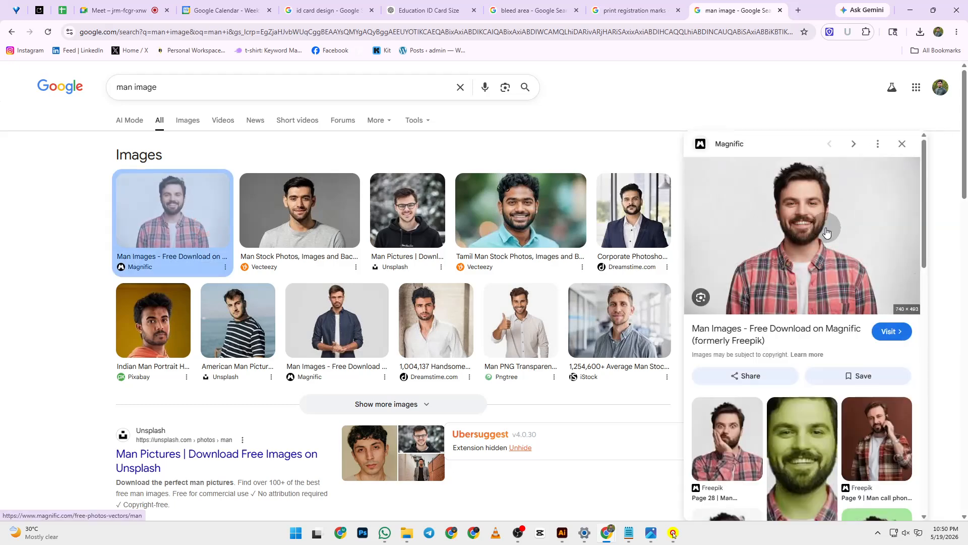
right_click(824, 227)
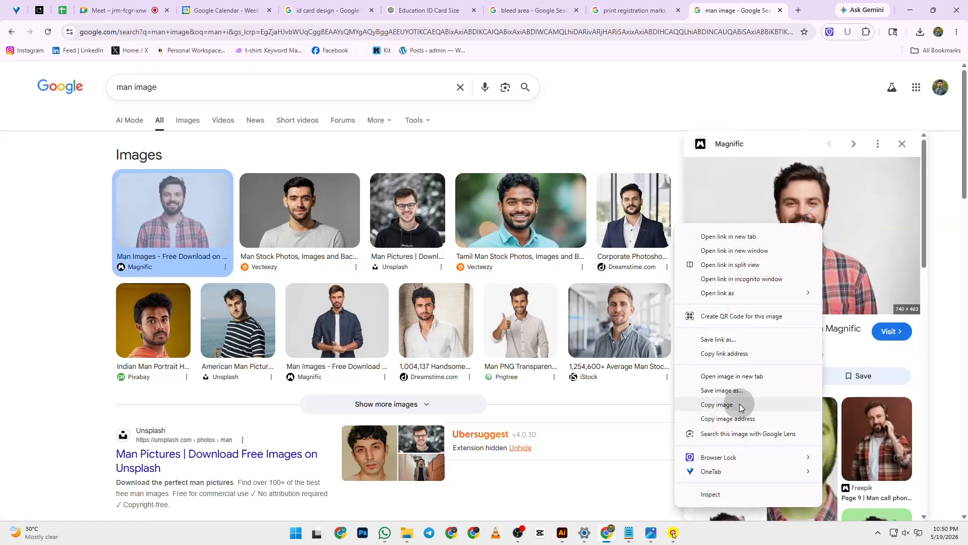
click(739, 404)
click(910, 10)
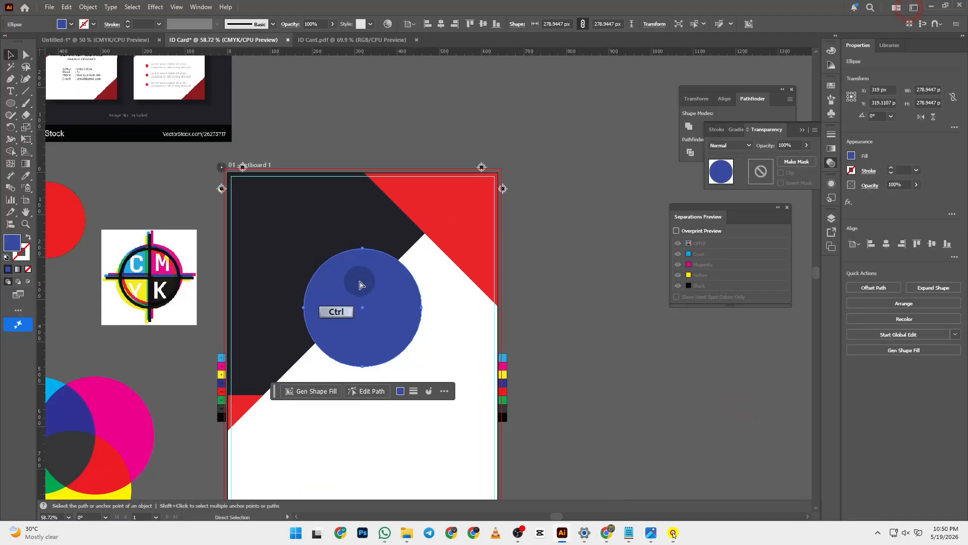
- Paste the man photo onto the card and scale it to about 450×300 px
key(ctrl+v)
drag(521, 296, 492, 338)
drag(543, 229, 448, 298)
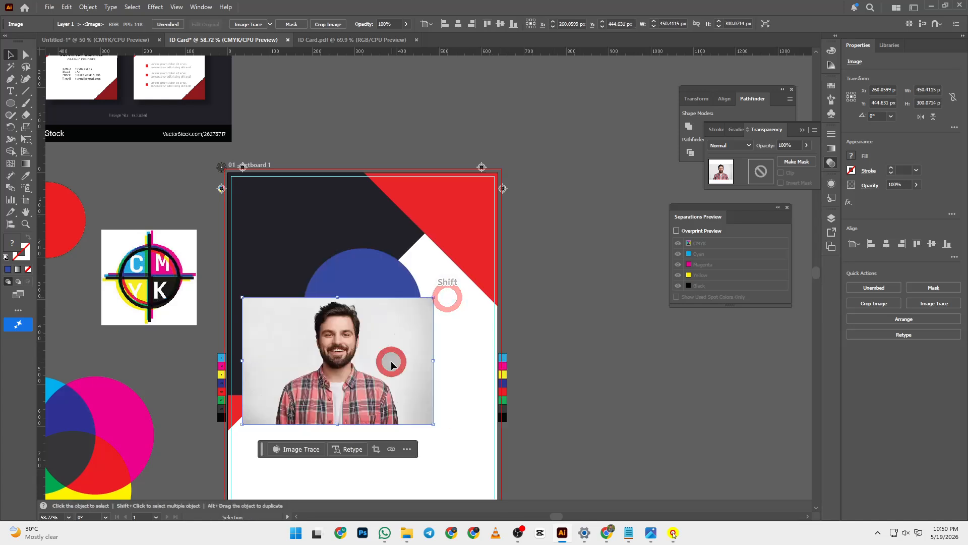
drag(393, 360, 413, 309)
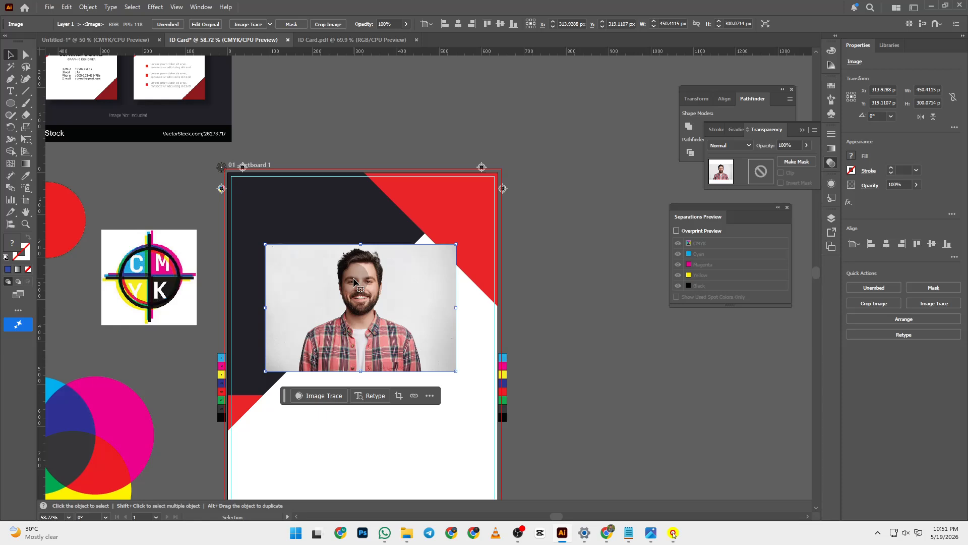
drag(353, 280, 705, 419)
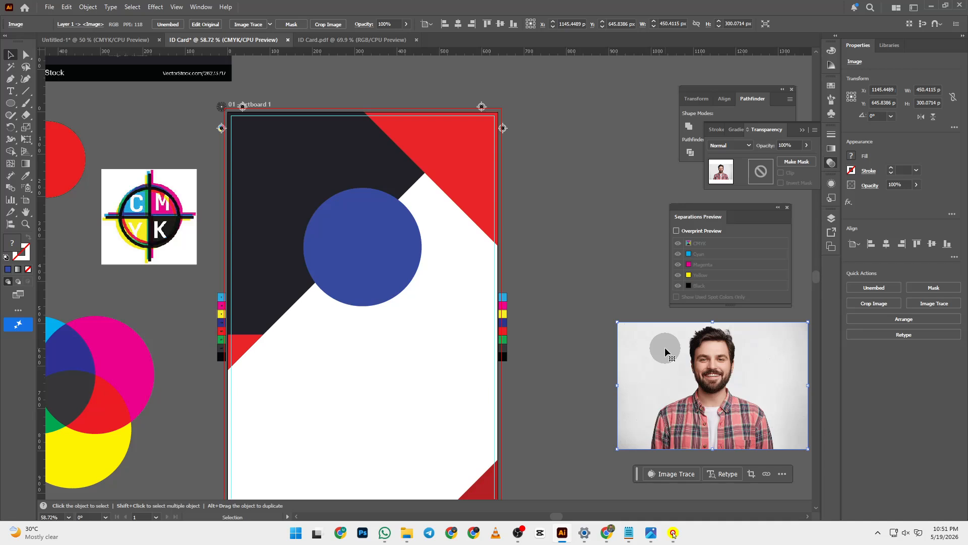
- Bring the blue circle to the front, set the photo beneath it, and select both
click(309, 245)
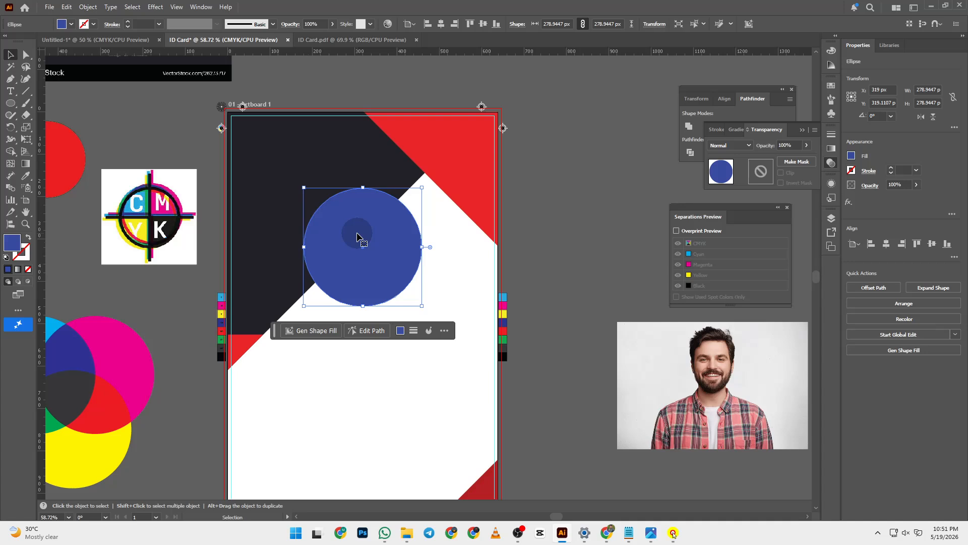
click(357, 225)
key(ctrl+x)
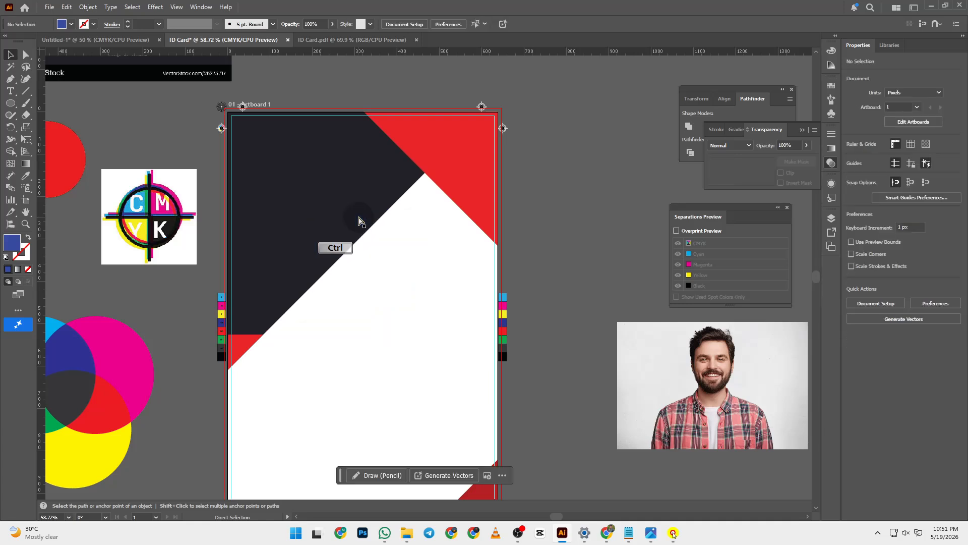
key(ctrl+f)
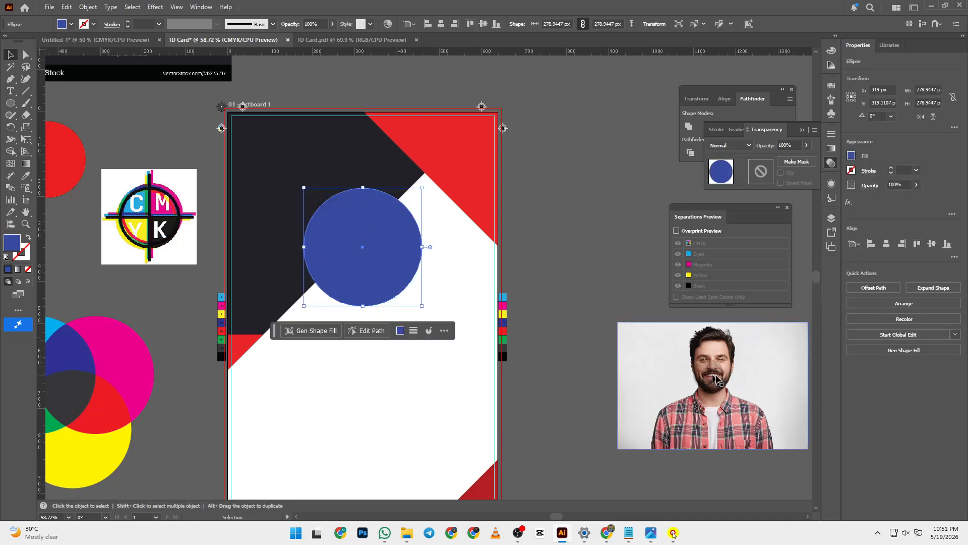
drag(672, 360, 383, 238)
drag(433, 273, 432, 275)
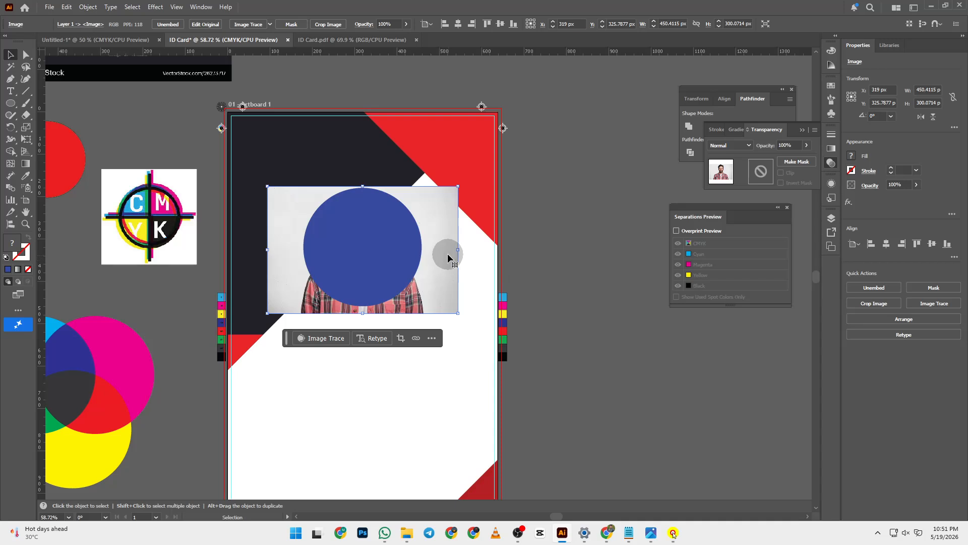
key(shift)
shift+click(396, 244)
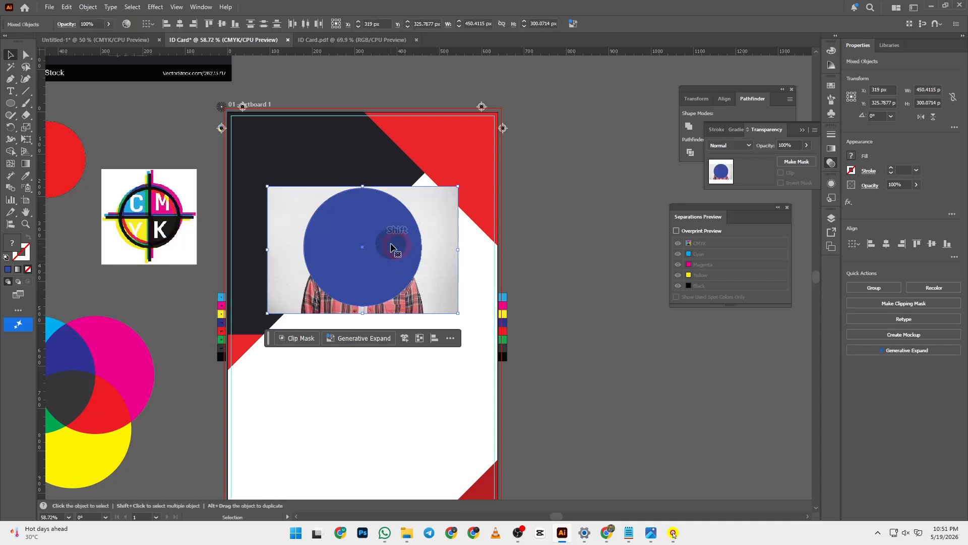
right_click(431, 255)
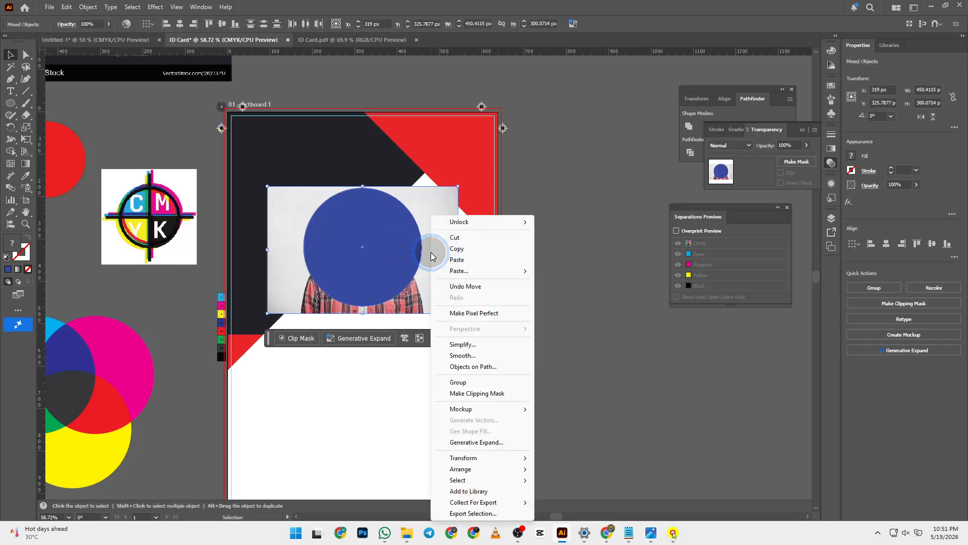
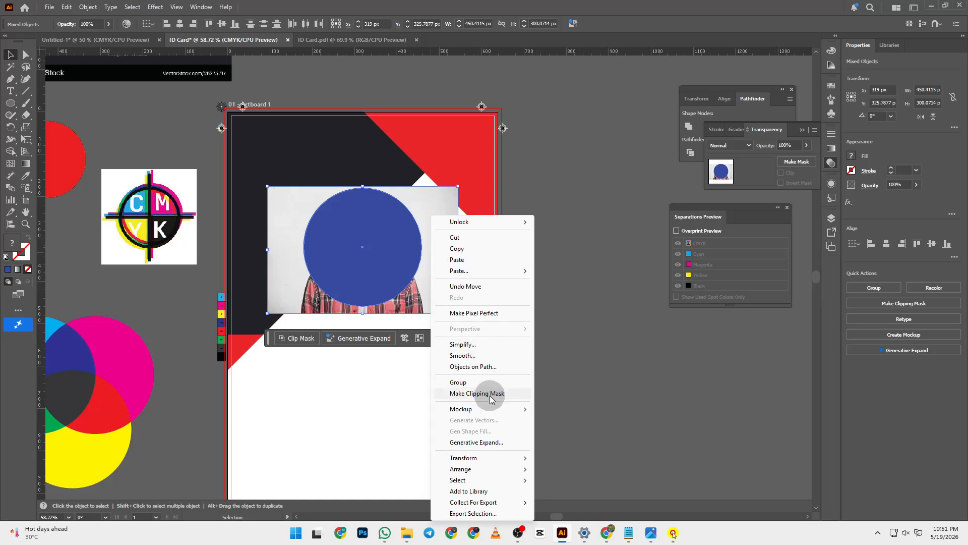
- Clip the photo into the blue circle with Make Clipping Mask from the context menu
click(615, 398)
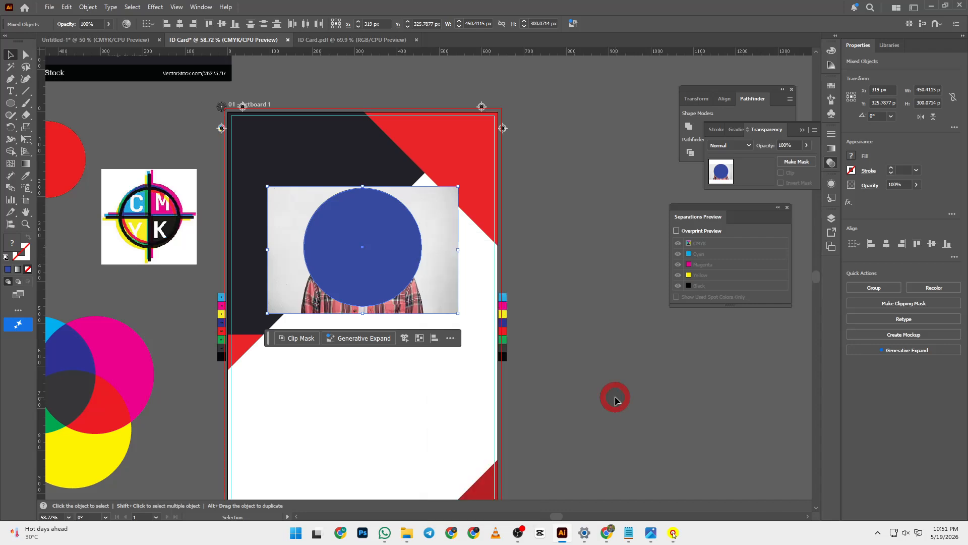
click(416, 244)
shift+click(433, 239)
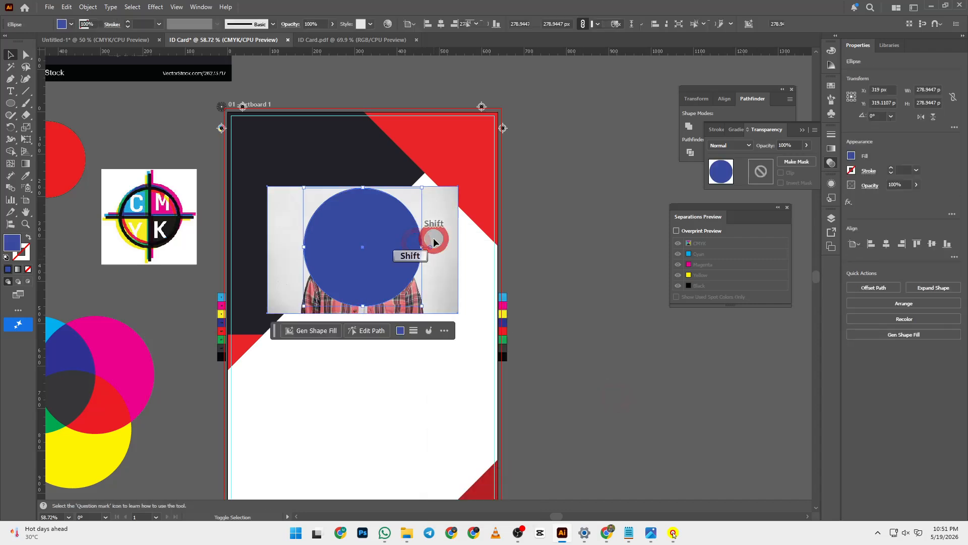
right_click(417, 243)
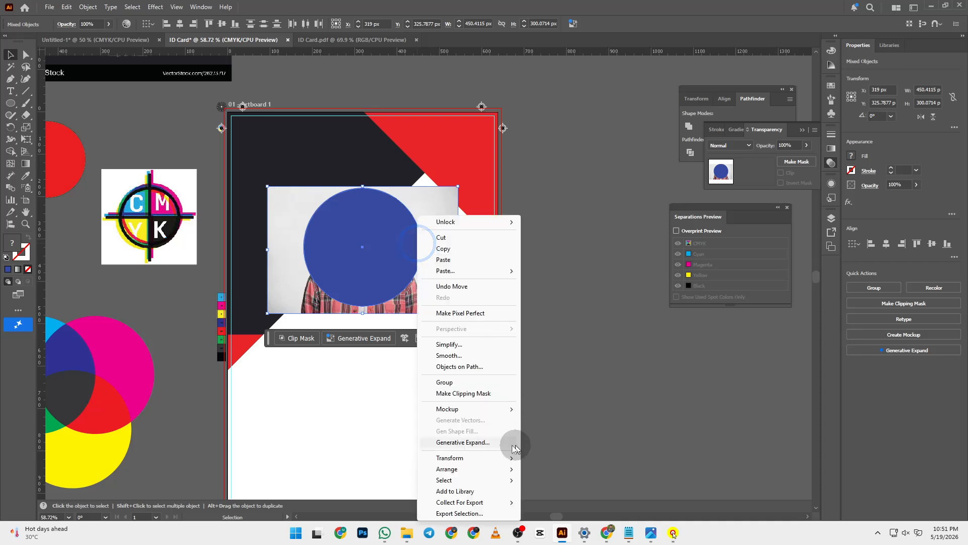
click(480, 393)
click(558, 369)
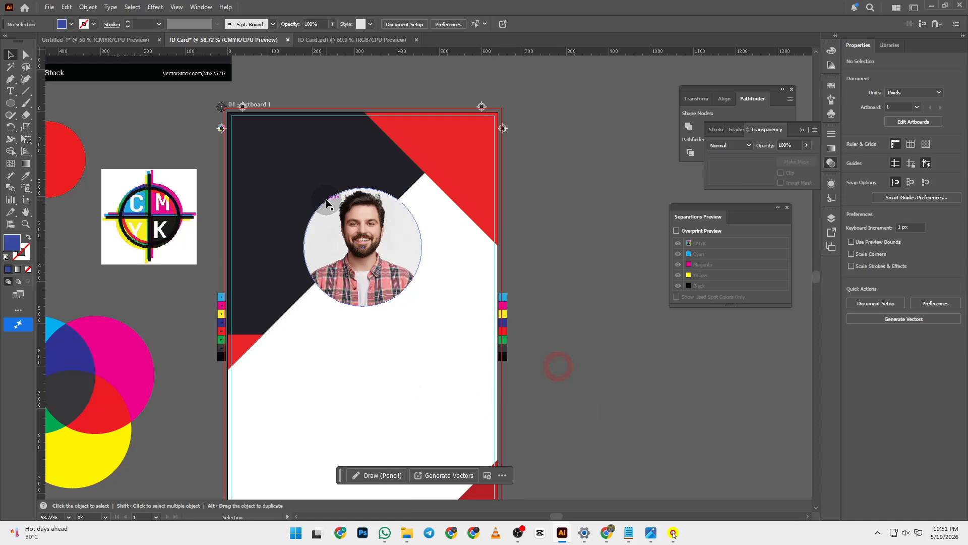
- Undo the clip and reapply it to the circle and photo with Ctrl+7 to check the round headshot
key(ctrl+z)
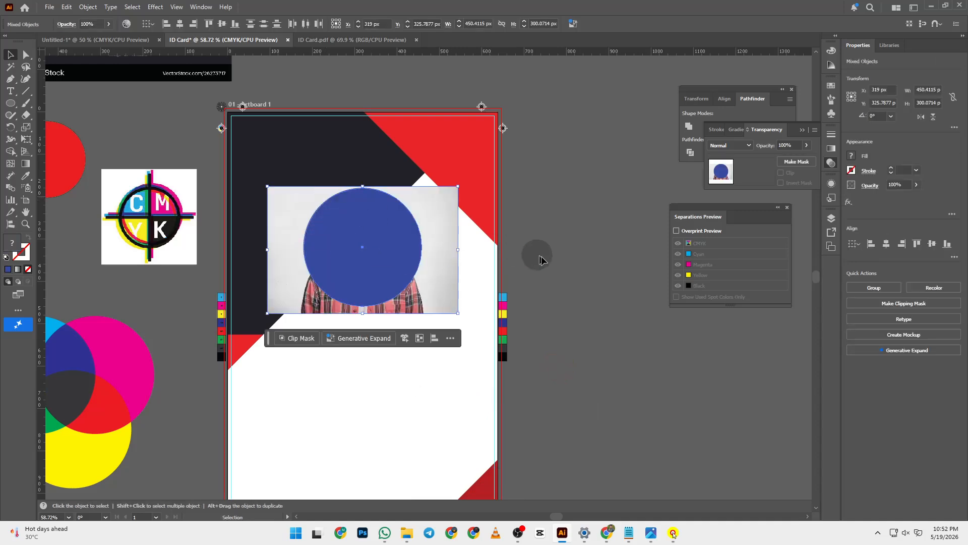
click(358, 224)
shift+click(449, 208)
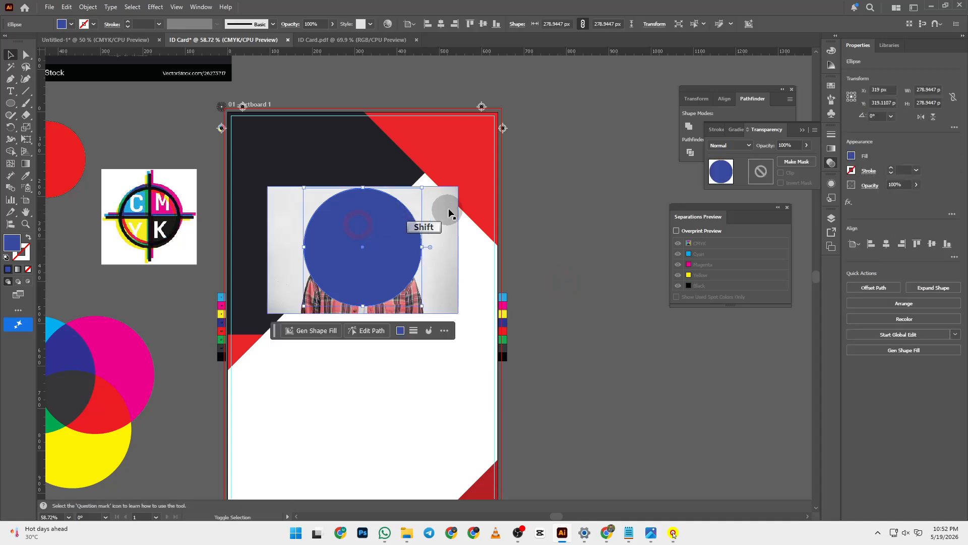
key(ctrl)
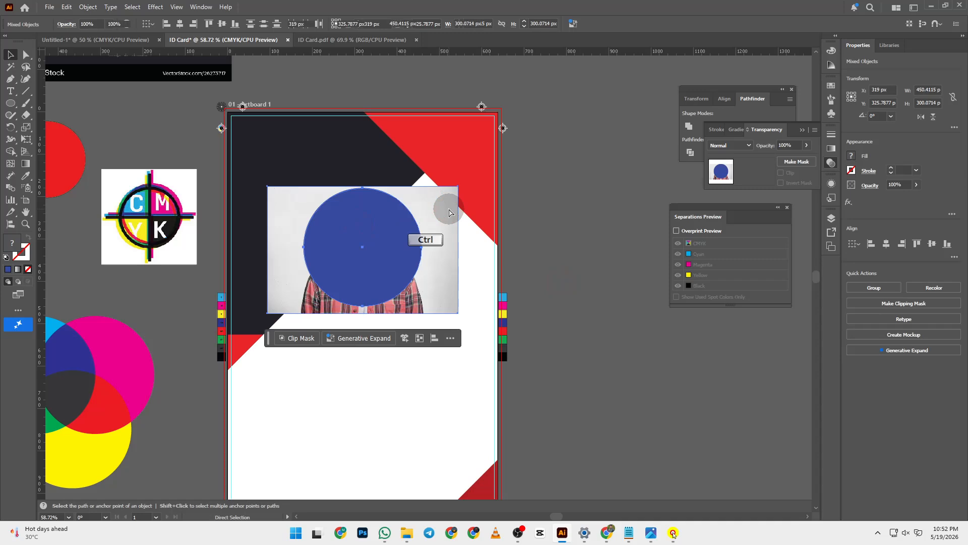
key(ctrl+7)
click(542, 317)
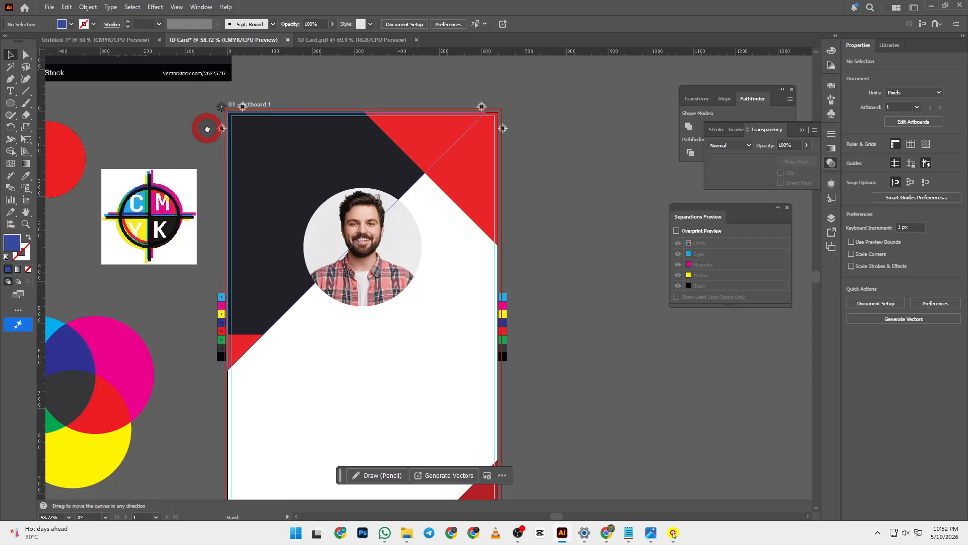
drag(207, 126, 418, 317)
key(z)
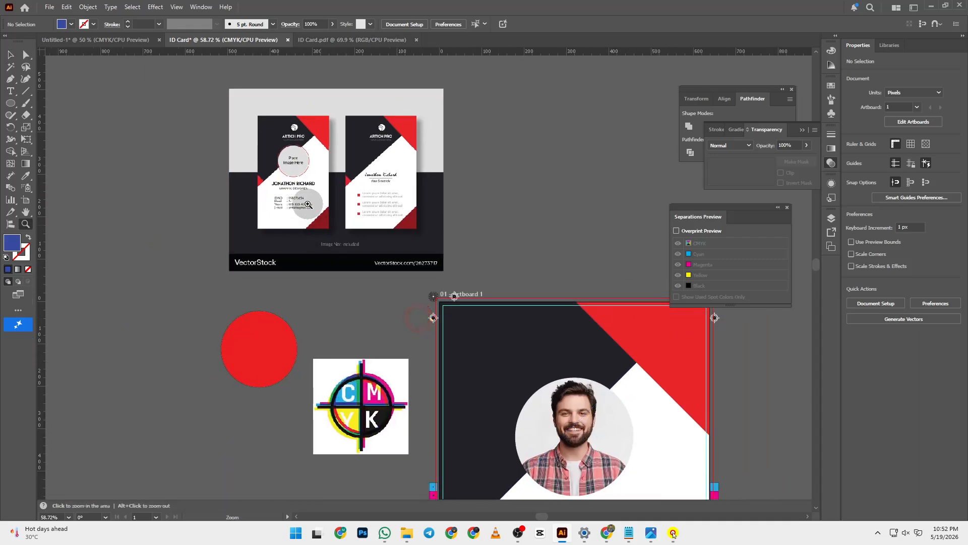
click(306, 202)
click(434, 309)
click(378, 236)
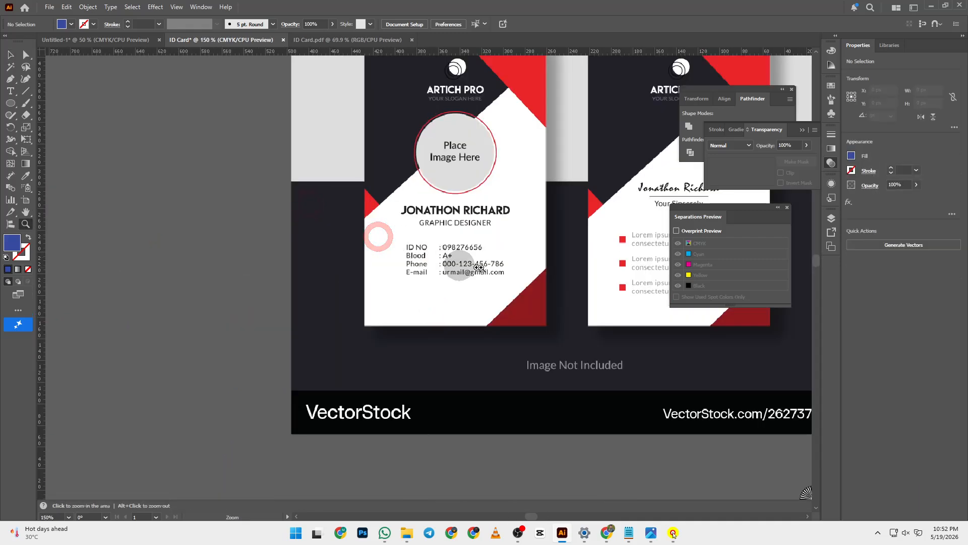
drag(517, 303, 270, 105)
scroll(441, 272, down, 10)
scroll(441, 272, right, 5)
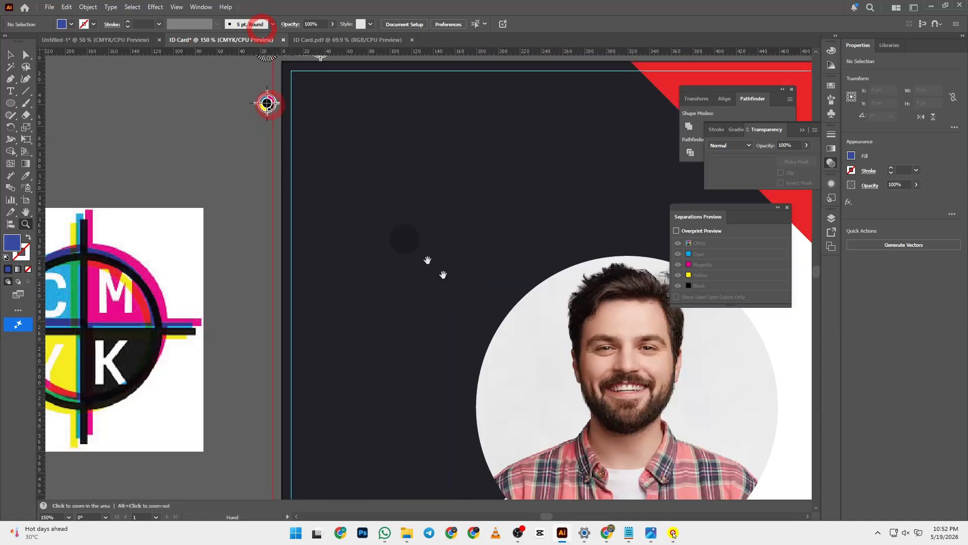
key(ctrl+0)
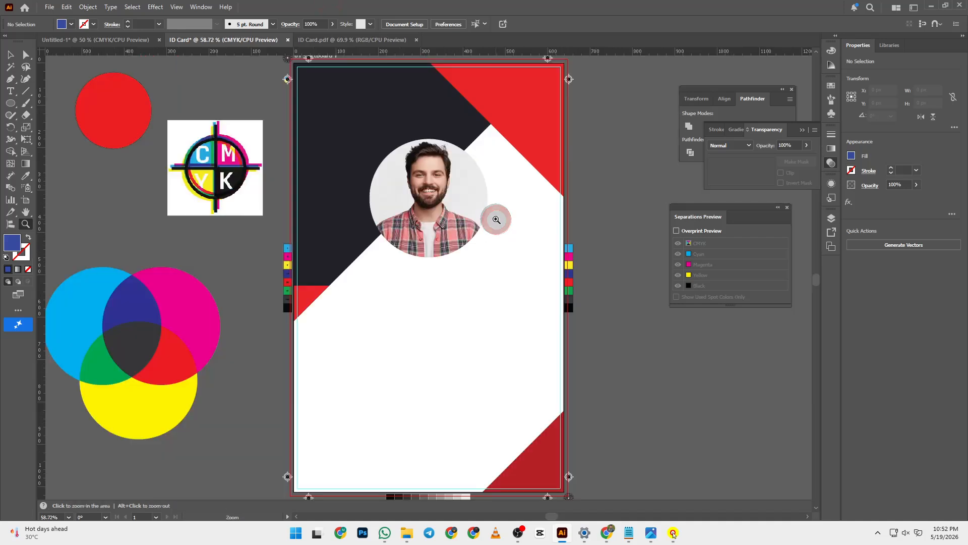
key(t)
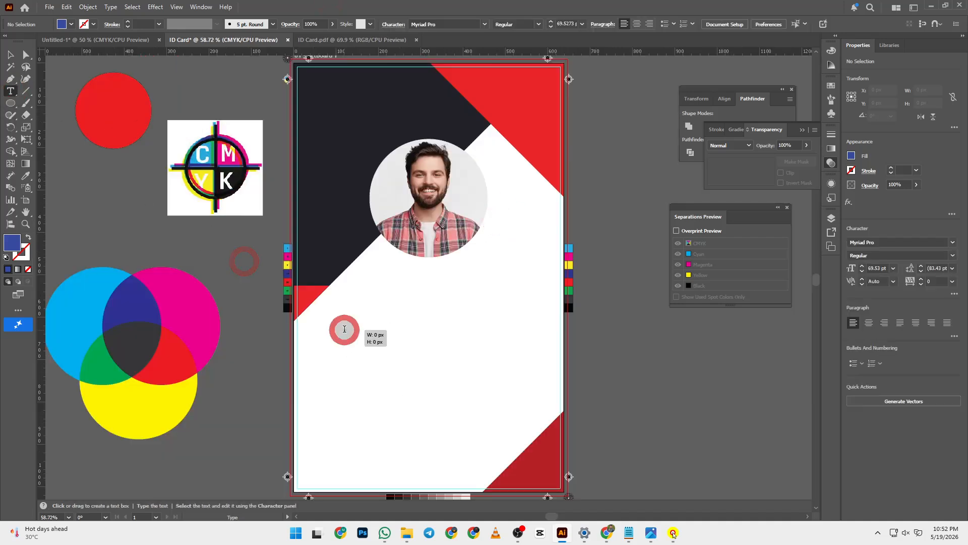
- Place a text object below the photo, enlarge it to about 52.6 pt, and replace it with 'ID:'
click(343, 328)
click(10, 54)
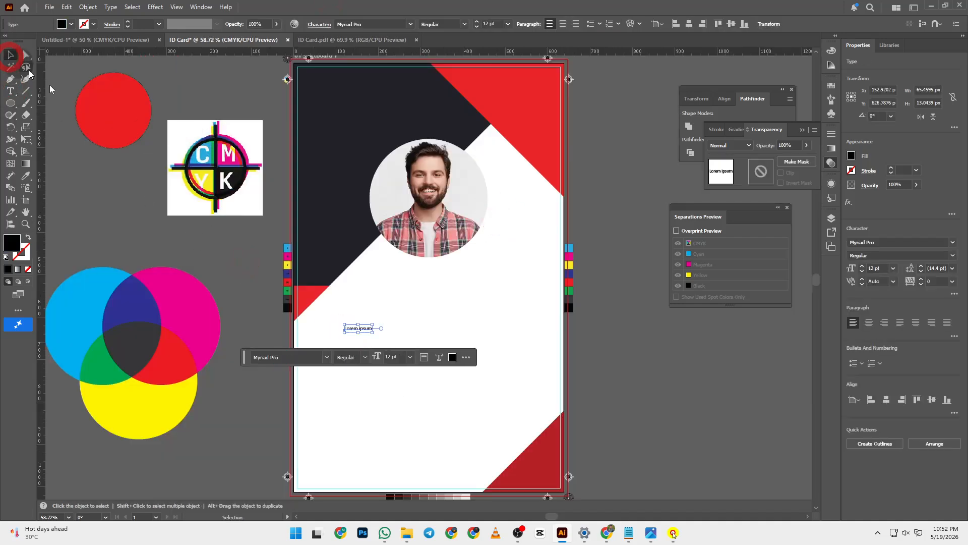
drag(373, 333, 464, 396)
double_click(390, 337)
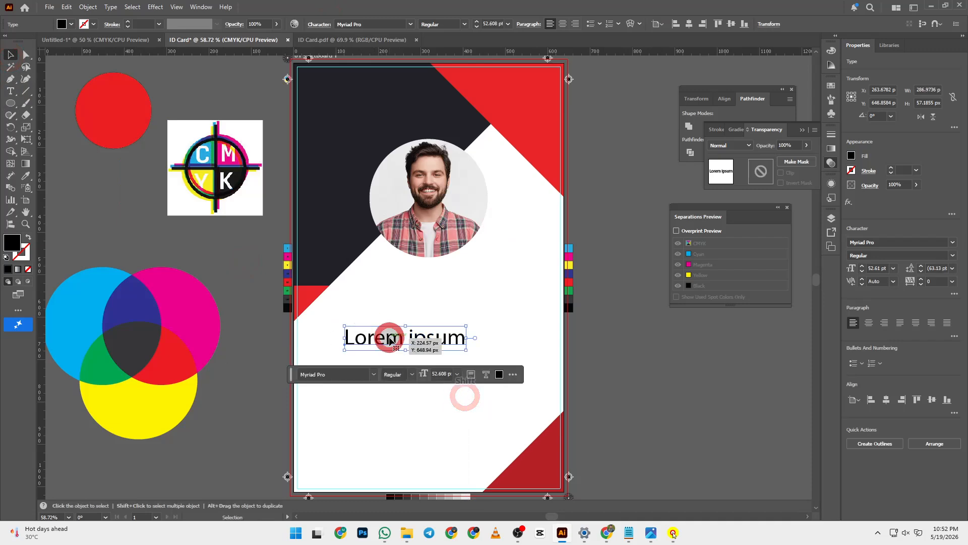
key(ctrl+a)
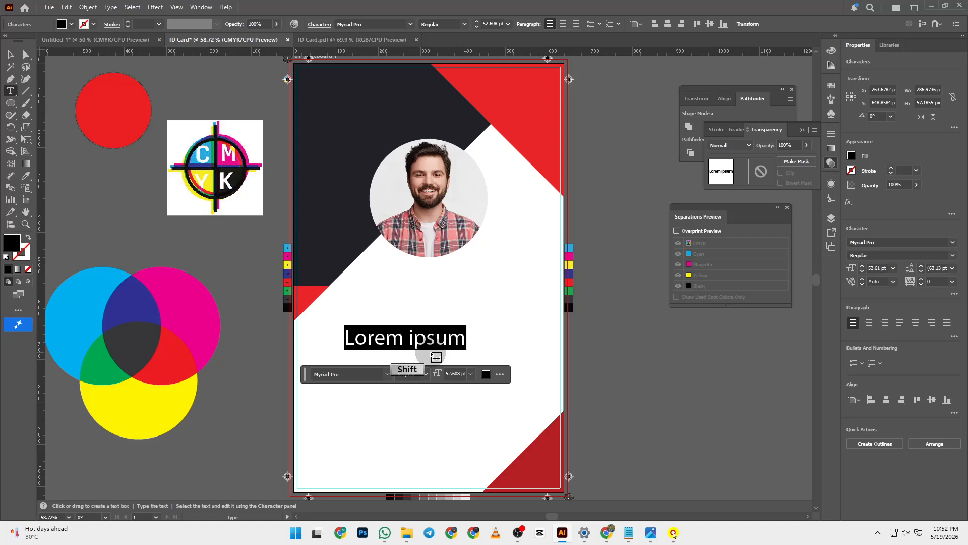
text(ID:)
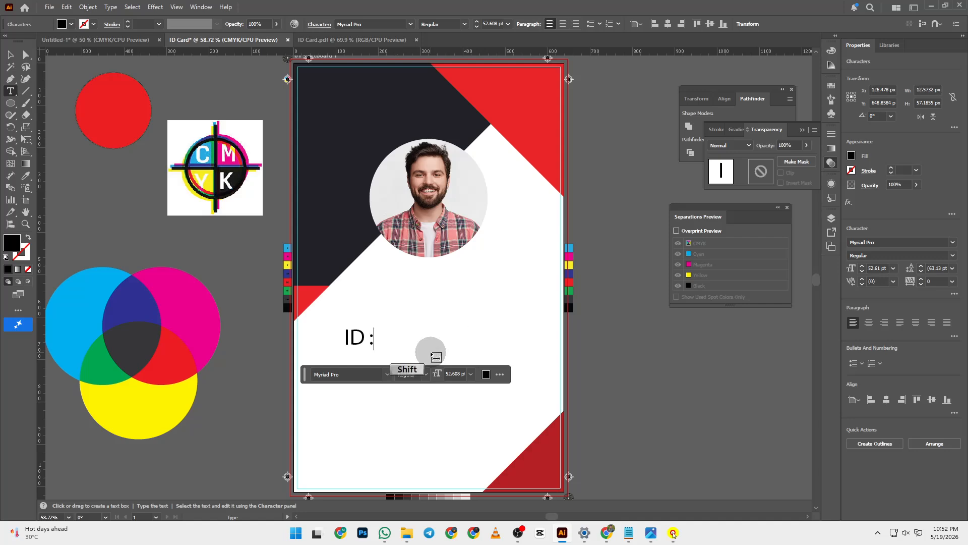
- Rewrite the text as Name, DEsugnation: and ID: label lines
scroll(205, 212, up, 5)
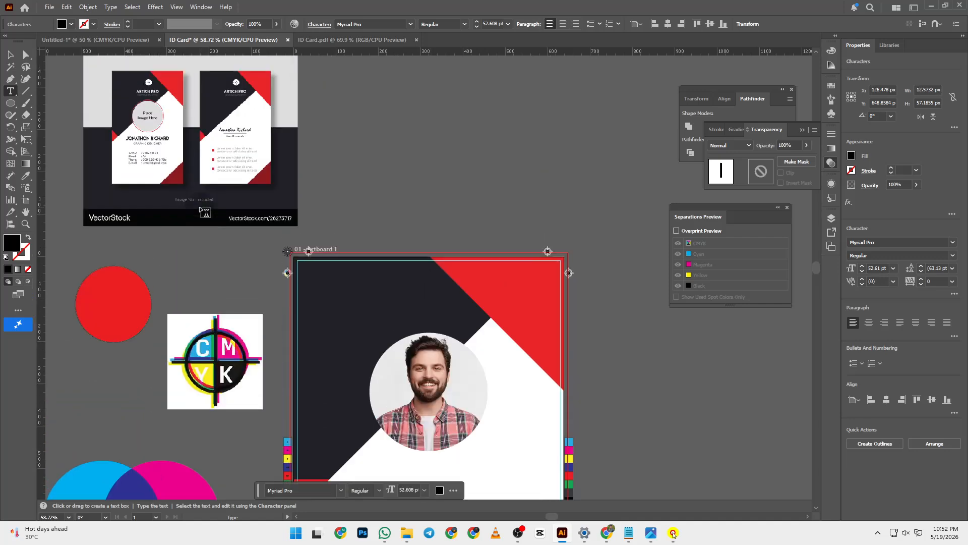
scroll(256, 233, down, 3)
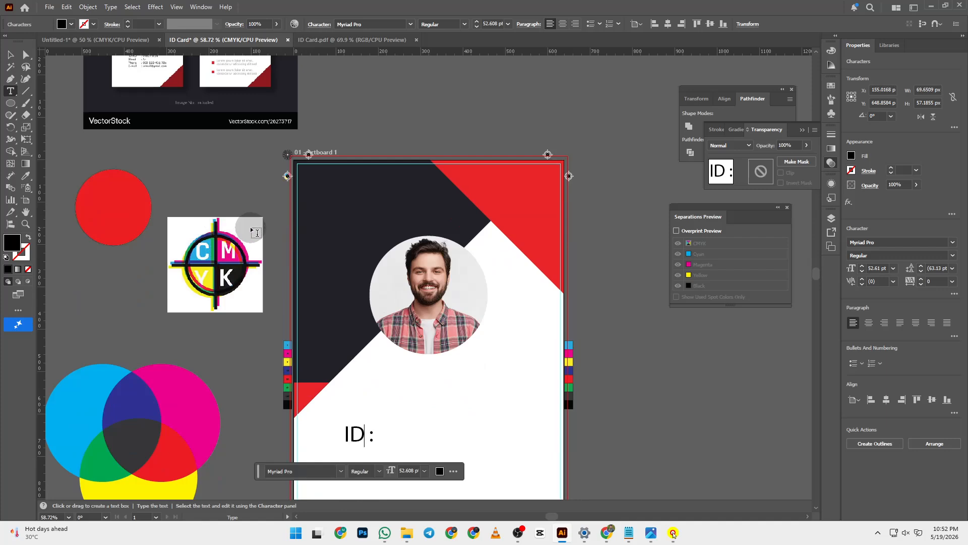
key(BackSpace)
key(BackSpace)
text(Nam)
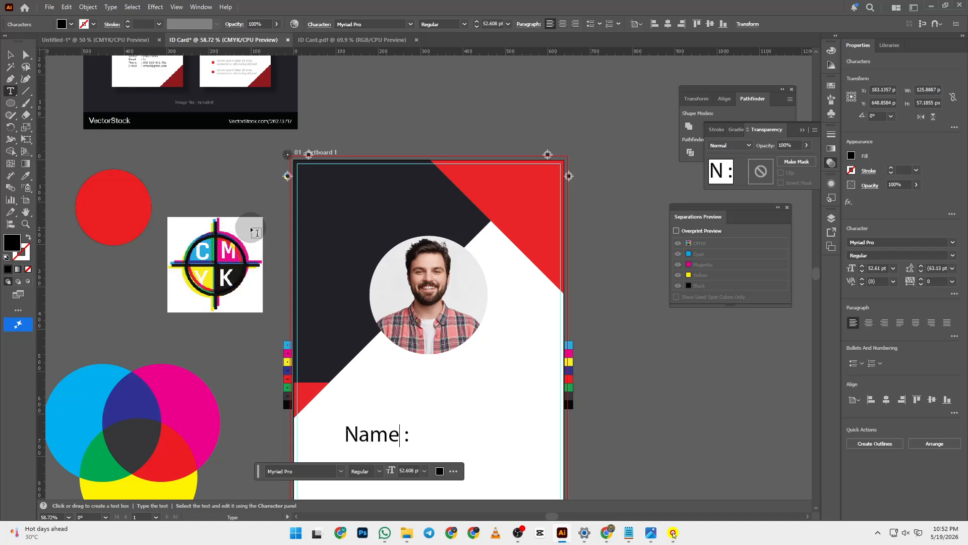
text(e)
key(End)
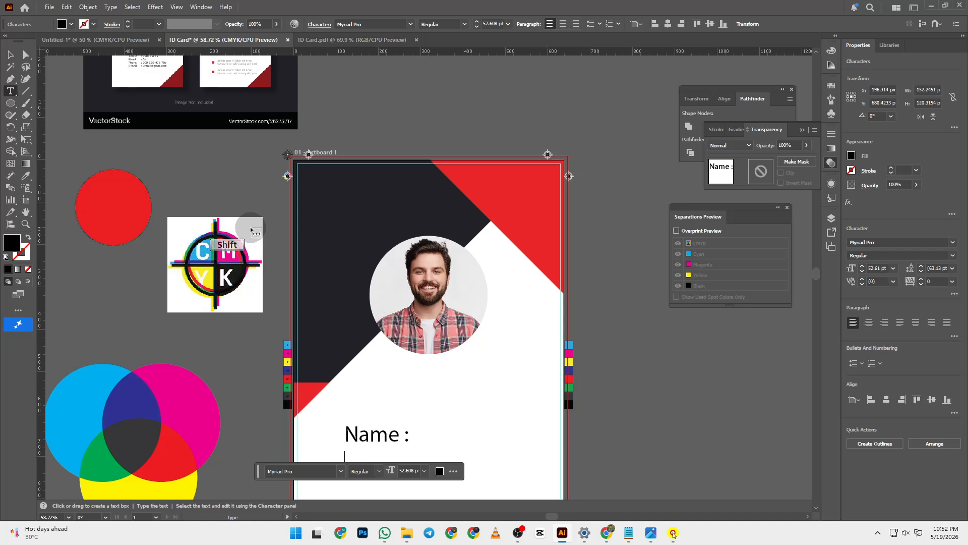
text(DE)
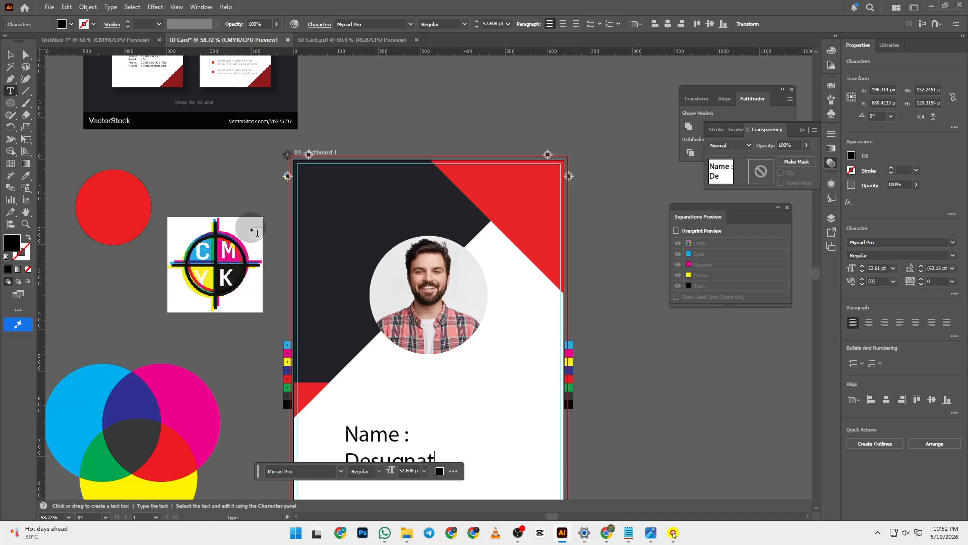
text(sugnation:)
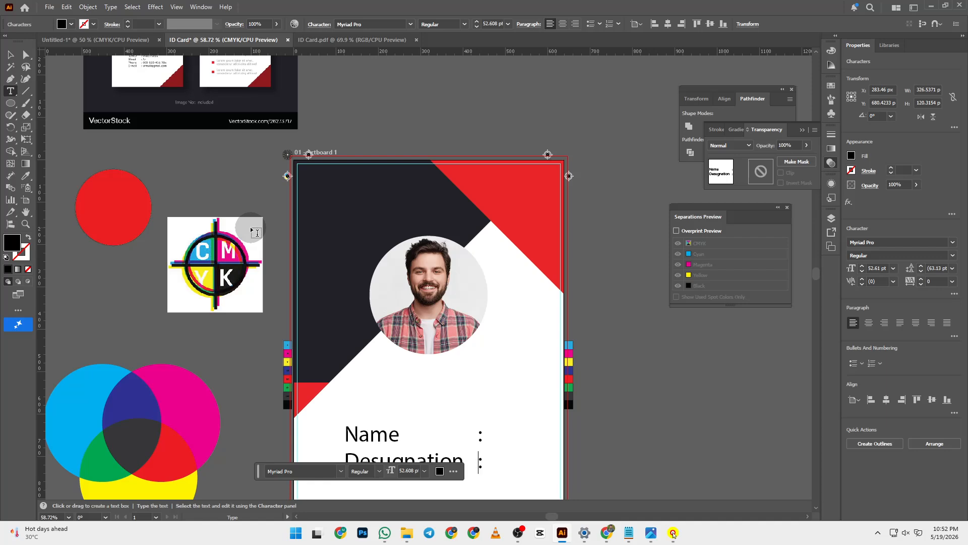
scroll(256, 233, down, 3)
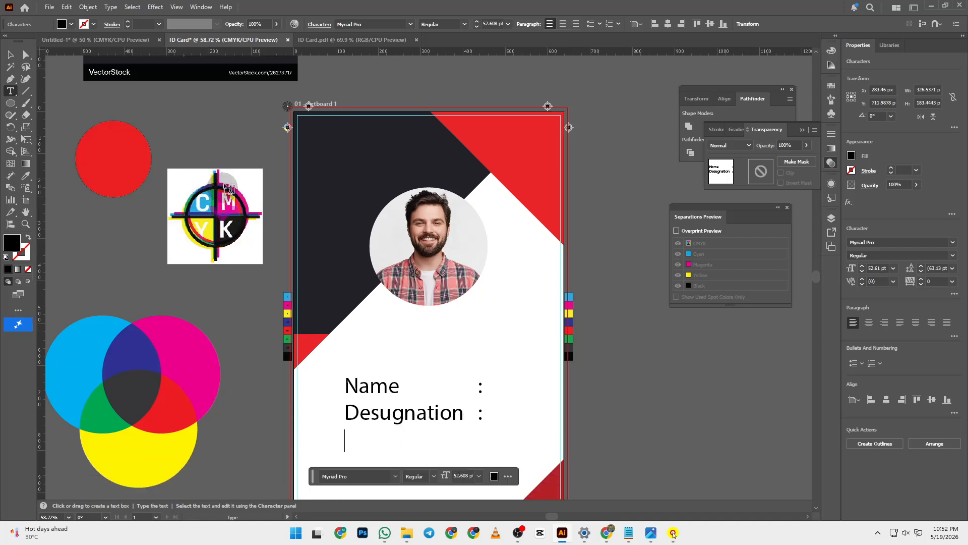
text(ID)
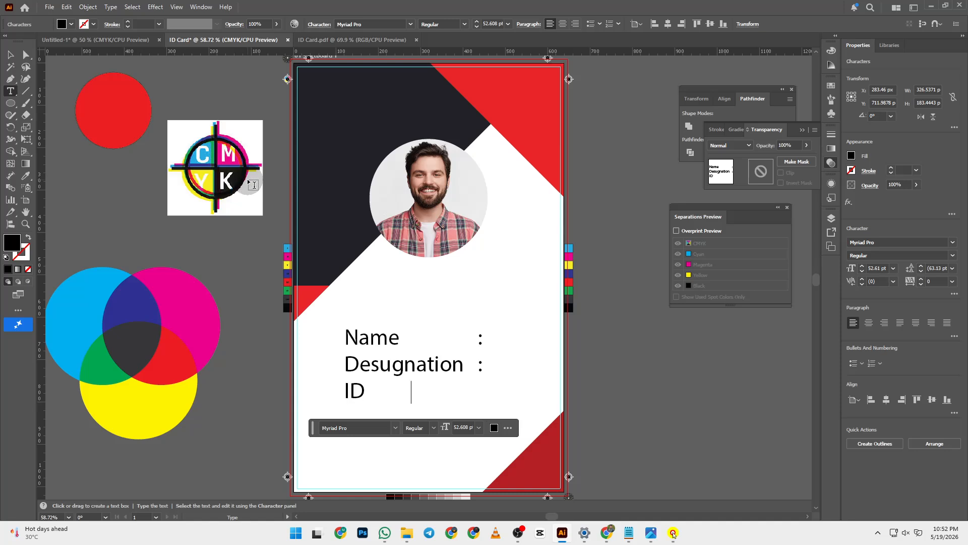
key(shift)
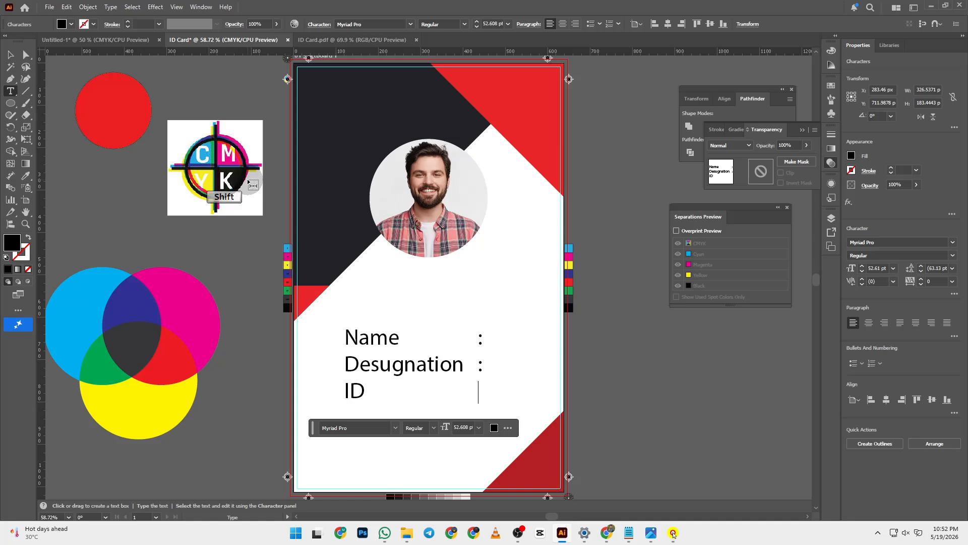
text(:)
- Add a Blood Group line below ID and finish the label block
key(Return)
key(shift)
text(Blood)
key(shift)
text(Group)
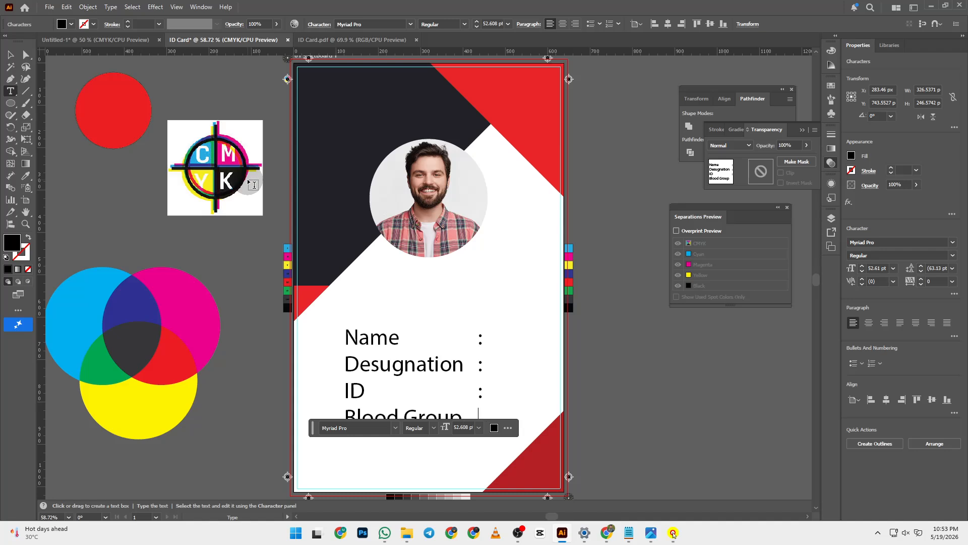
key(shift)
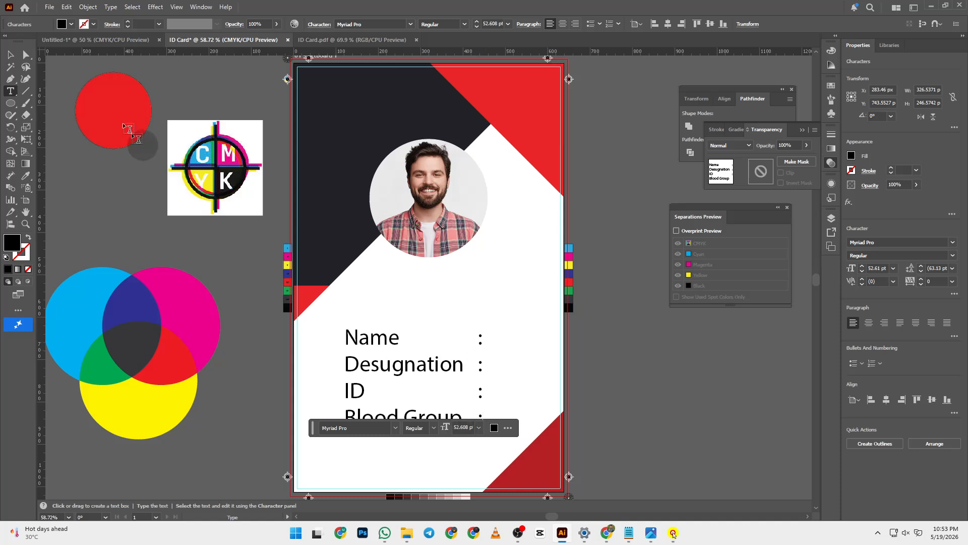
click(10, 55)
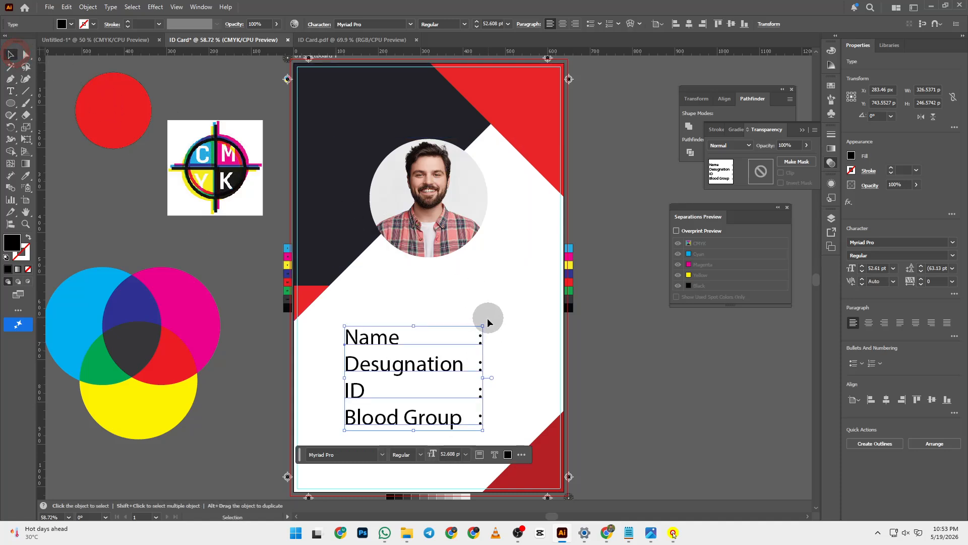
- Scale the label text block down proportionally
drag(483, 325, 346, 350)
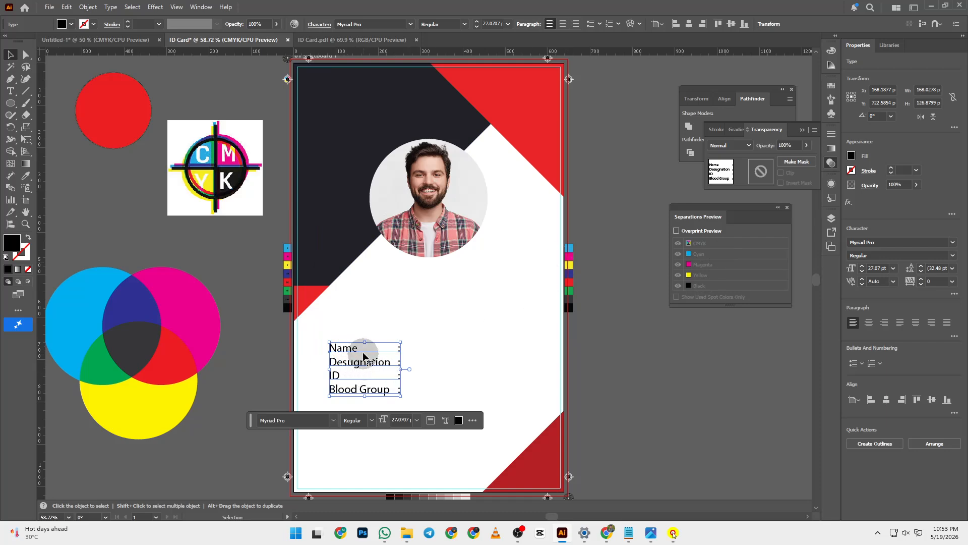
scroll(355, 382, up, 5)
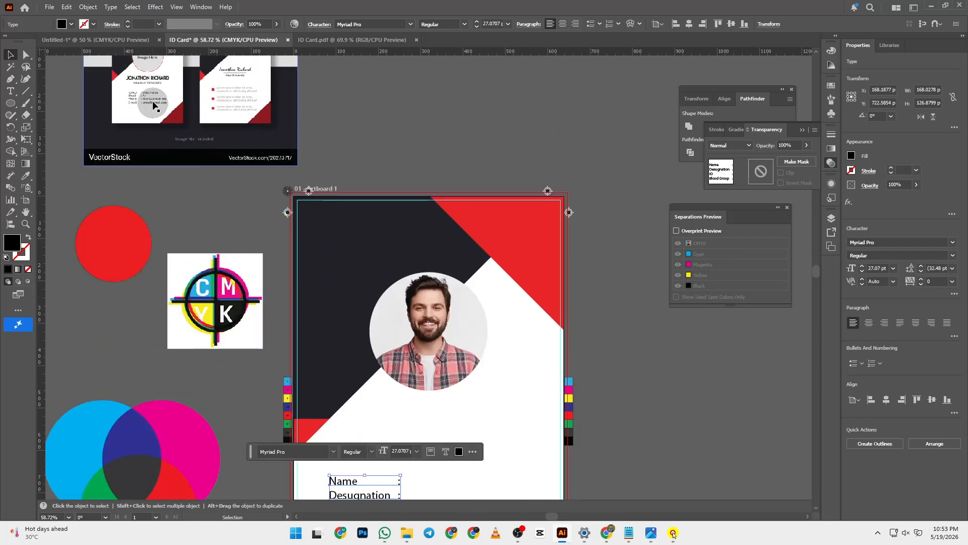
scroll(281, 256, down, 5)
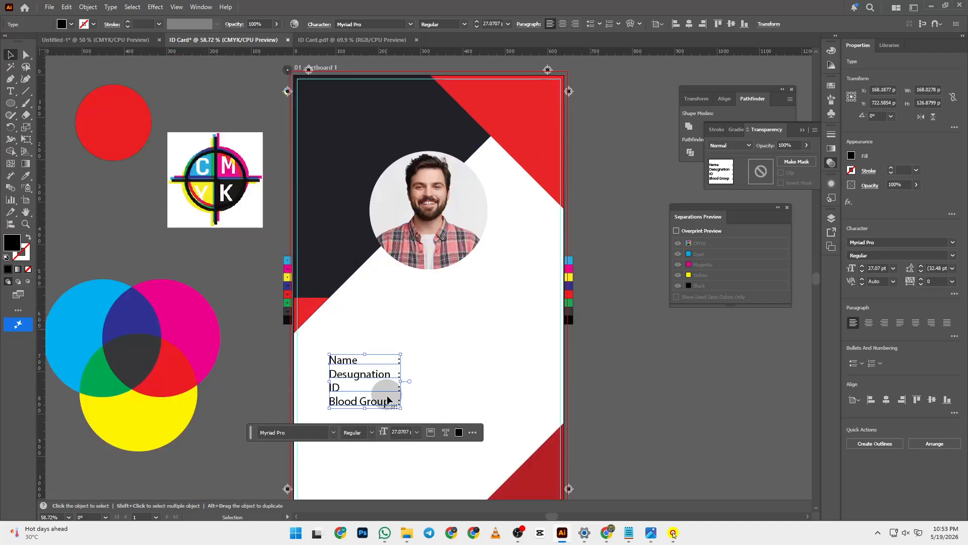
- Insert a Contact line above Blood Group, then select the block and open Character settings with Ctrl+T
double_click(333, 399)
key(Return)
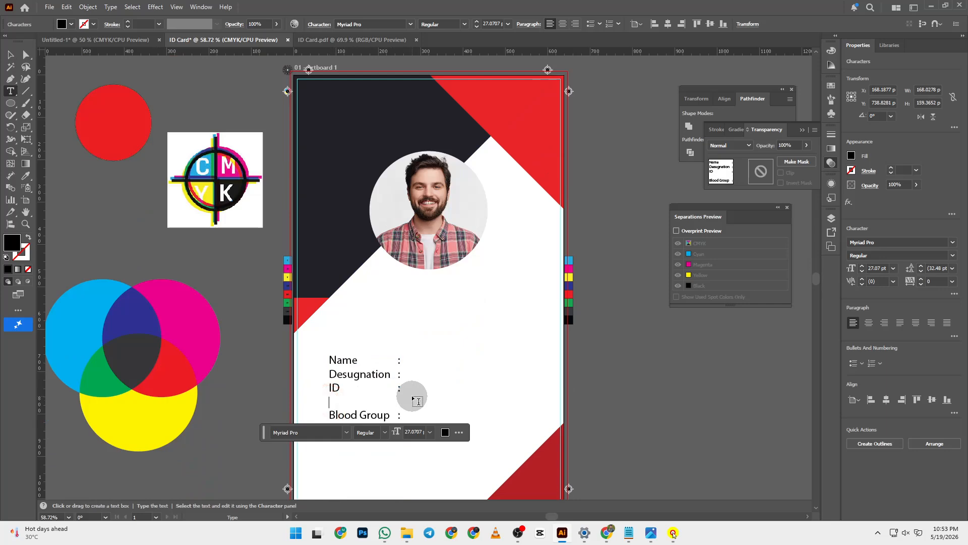
text(Contact :)
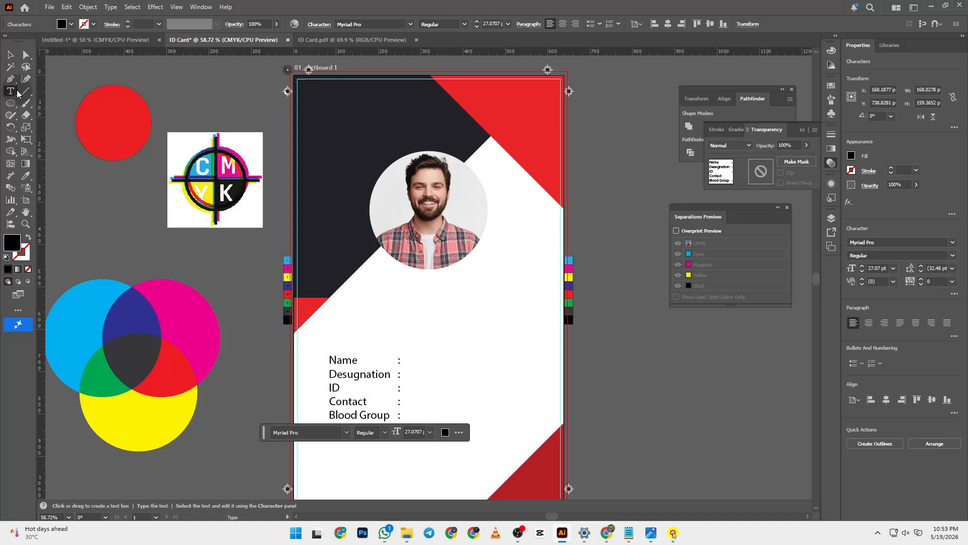
click(11, 54)
click(332, 353)
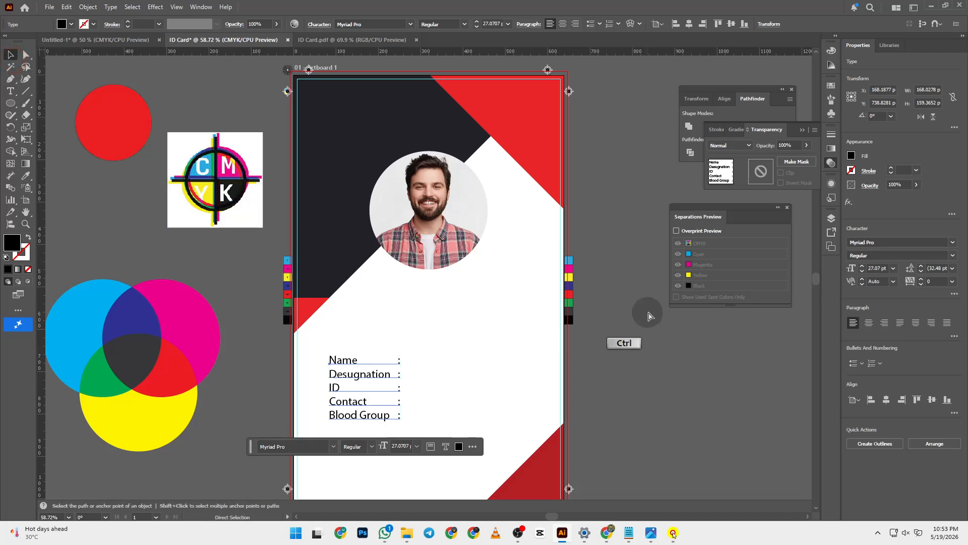
key(ctrl+t)
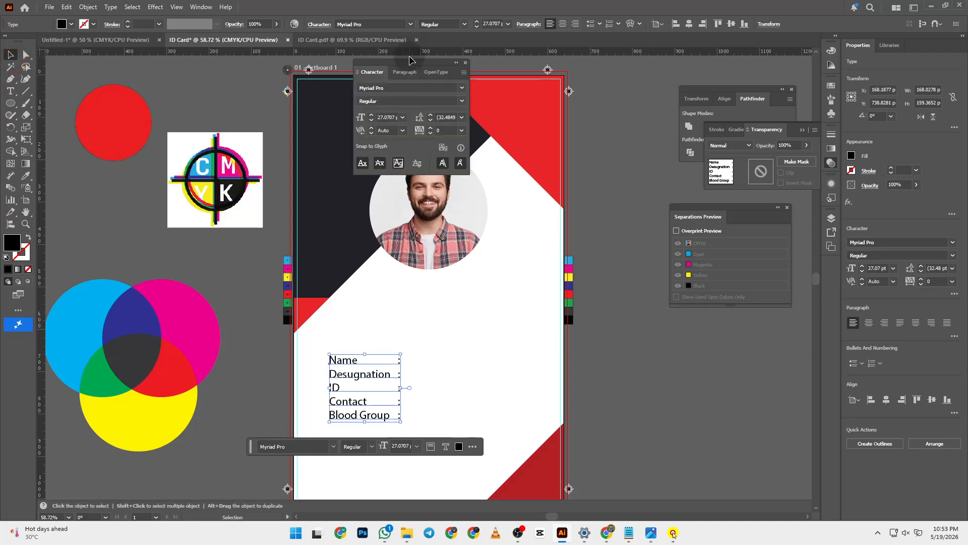
- Move the Character panel aside and correct Desugnation to Designation
drag(409, 60, 710, 314)
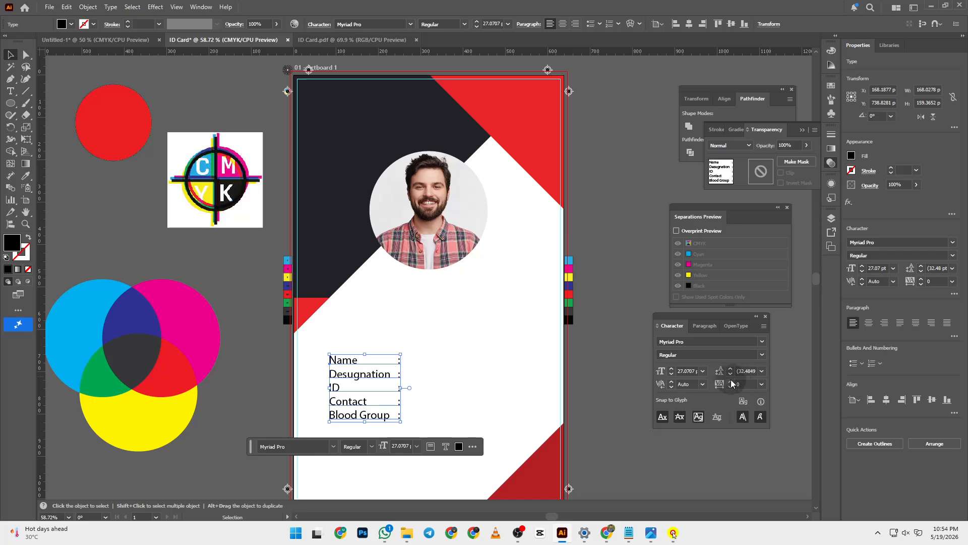
click(761, 372)
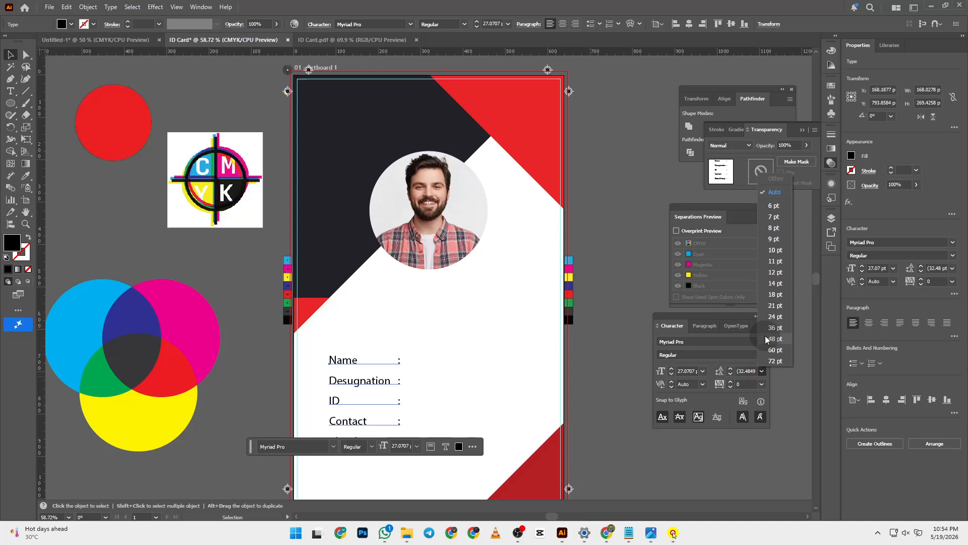
click(358, 383)
double_click(356, 376)
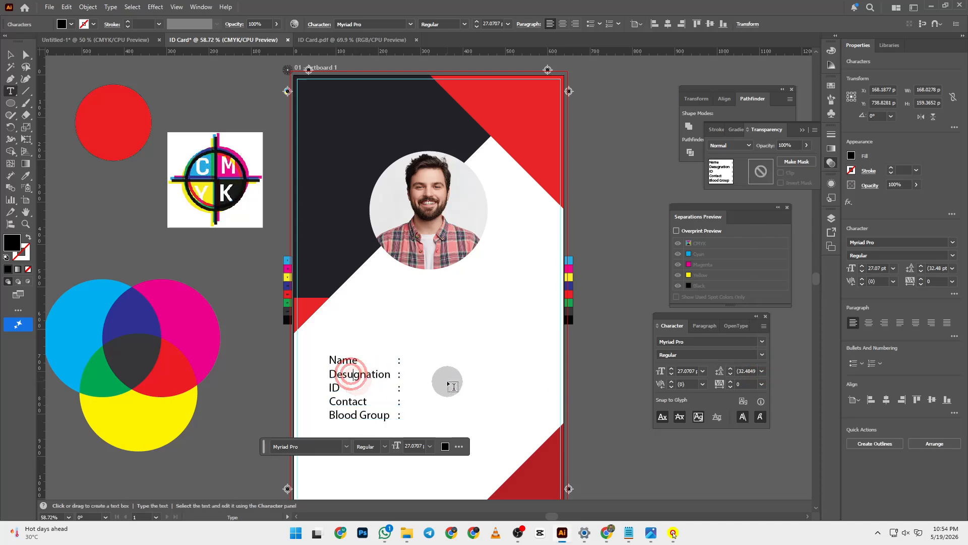
key(BackSpace)
text(i)
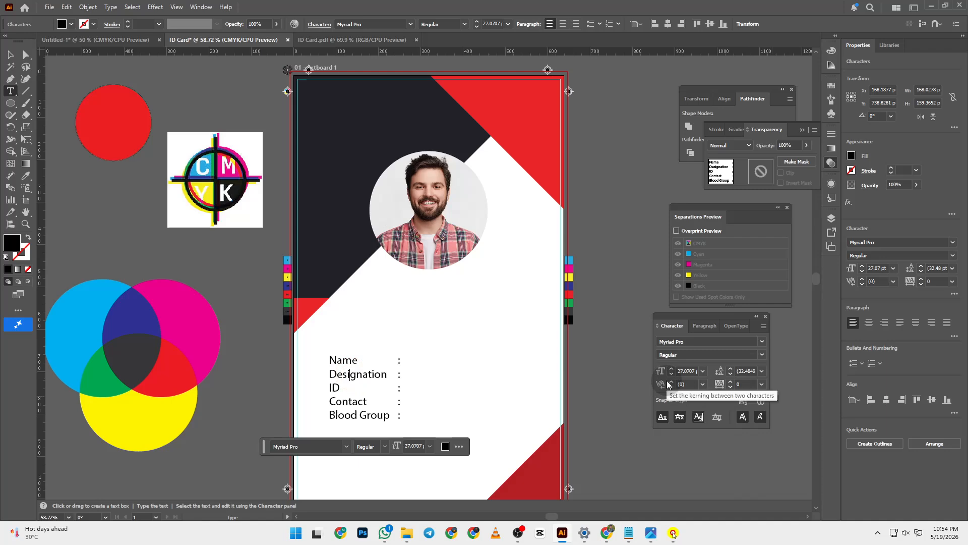
- Try adjusting kerning on the details block and the word Name, dismissing the restriction warnings
click(703, 385)
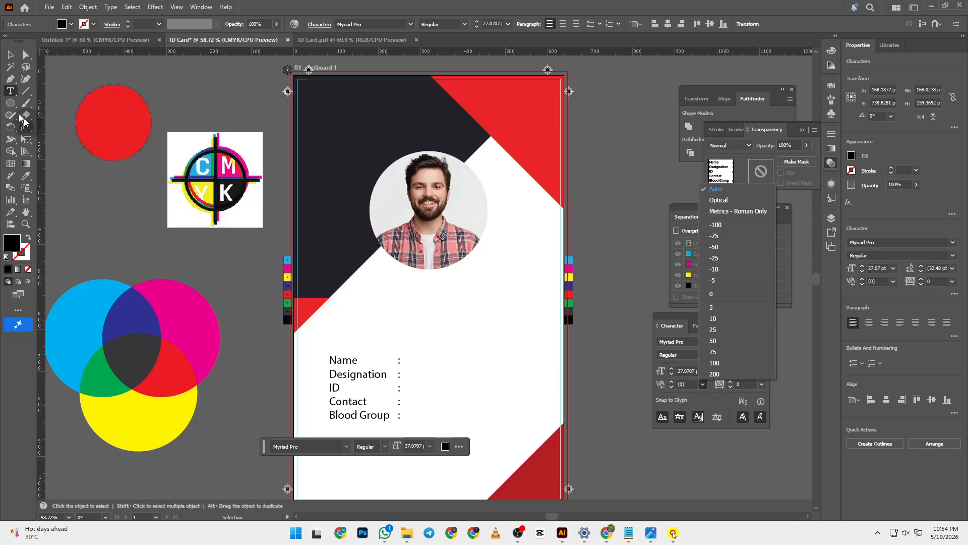
click(10, 53)
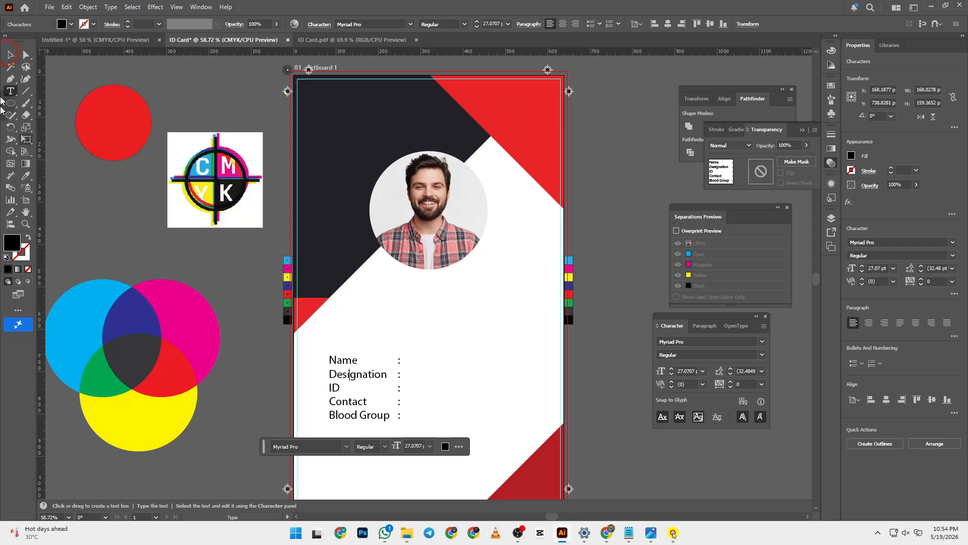
click(10, 54)
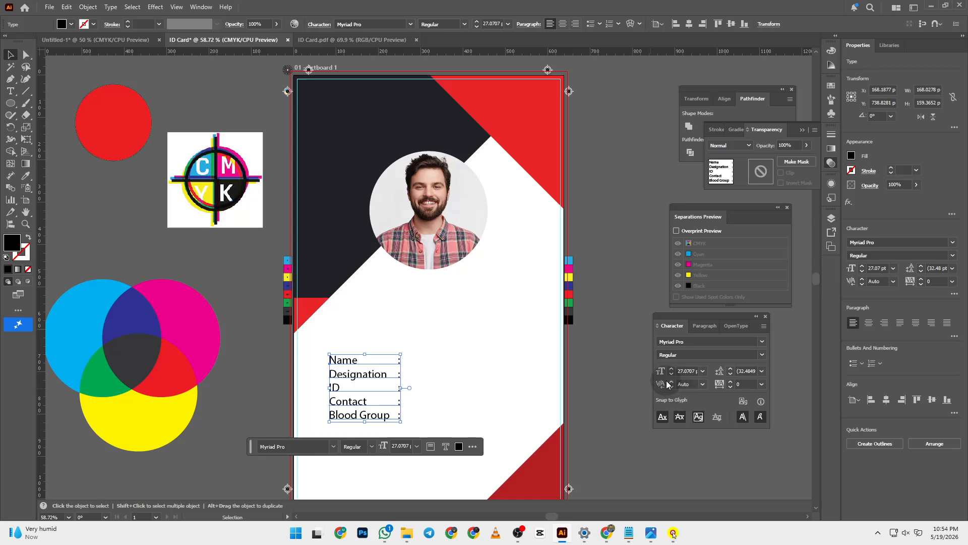
click(703, 384)
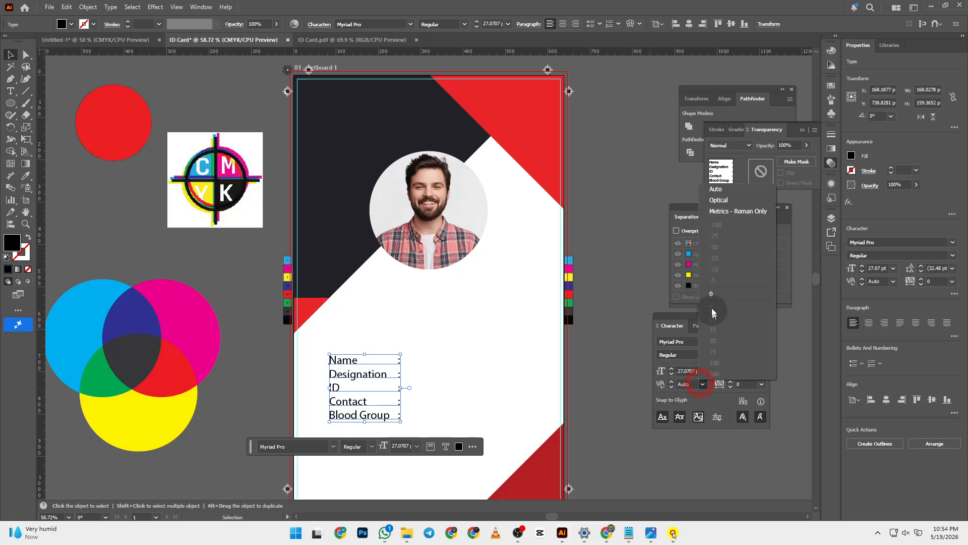
click(672, 385)
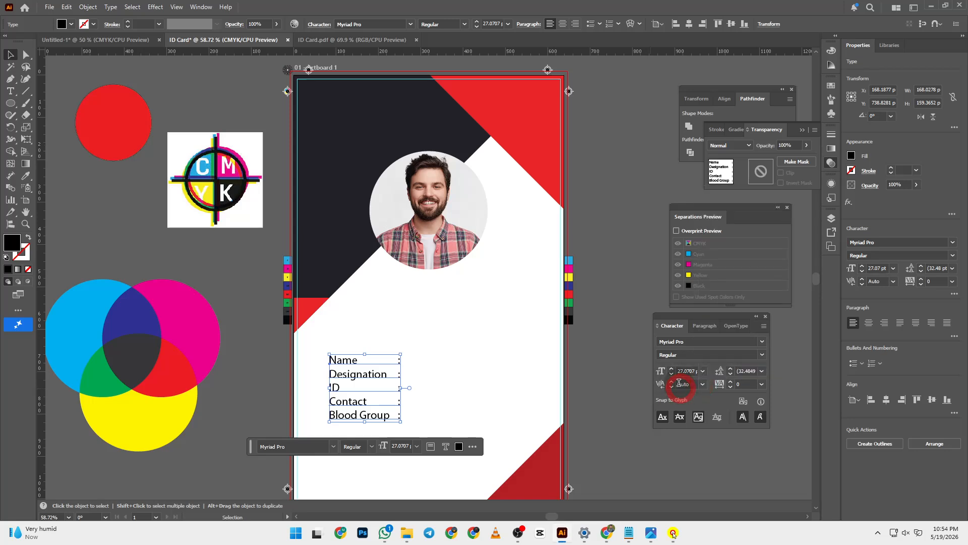
click(584, 279)
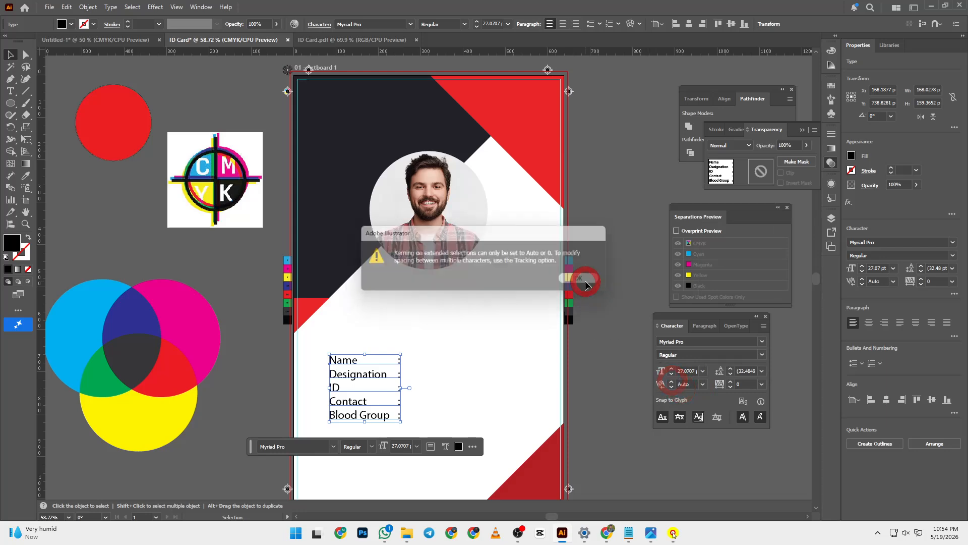
double_click(341, 361)
double_click(353, 360)
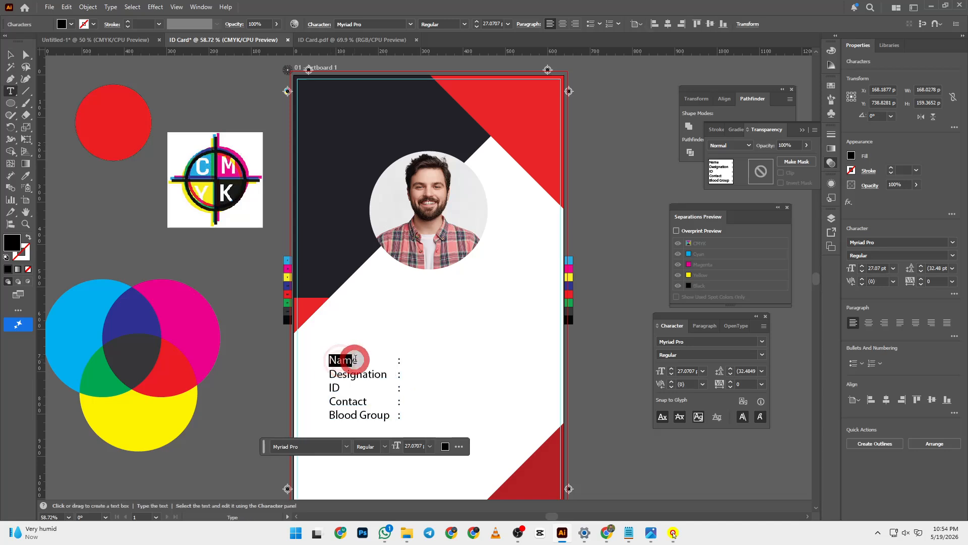
click(703, 385)
click(704, 384)
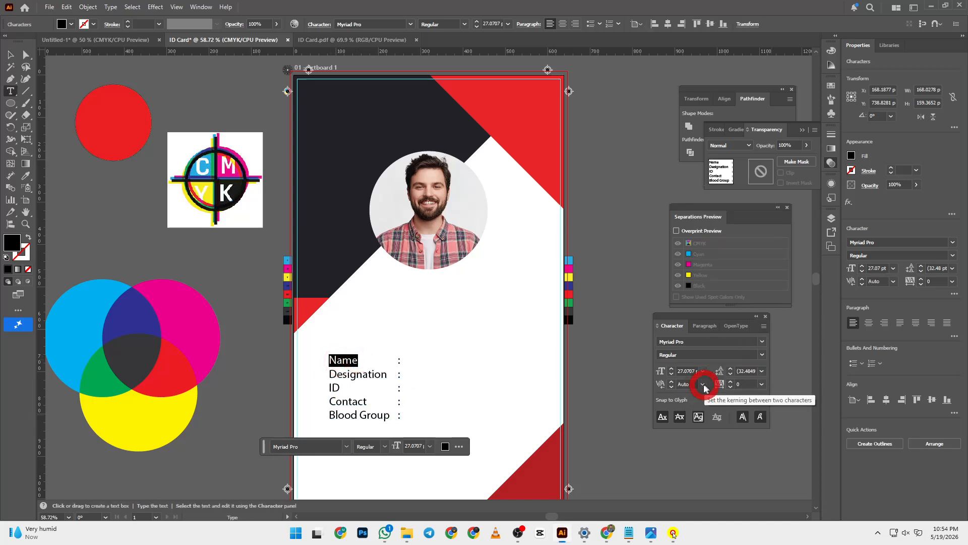
click(672, 382)
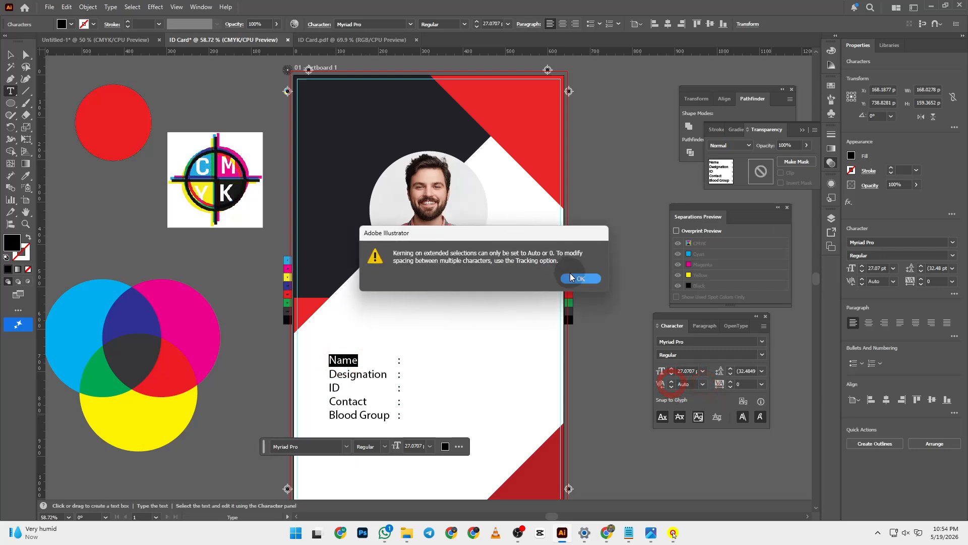
click(573, 276)
click(10, 54)
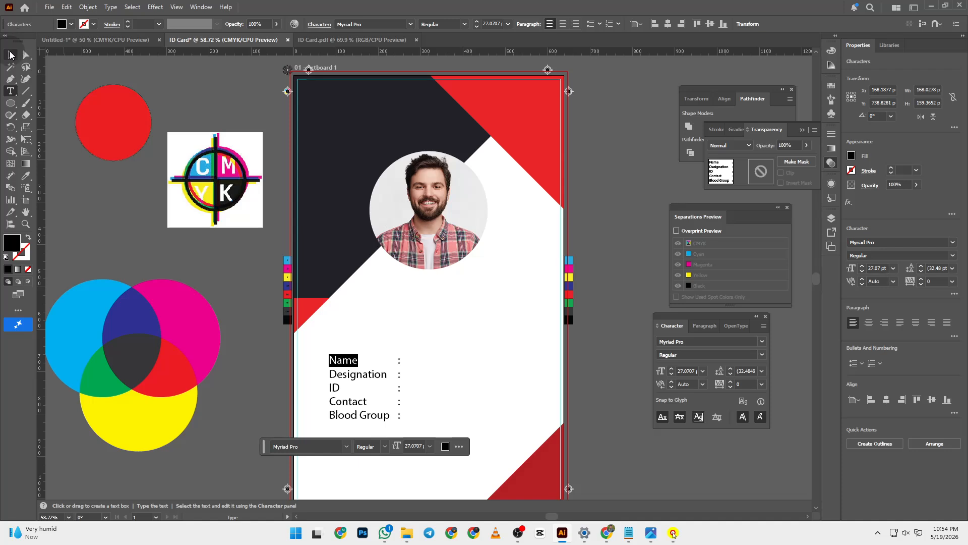
- Set the details text tracking to 4 and its leading to 36 pt
click(730, 382)
click(730, 382)
click(730, 382)
click(730, 382)
click(761, 385)
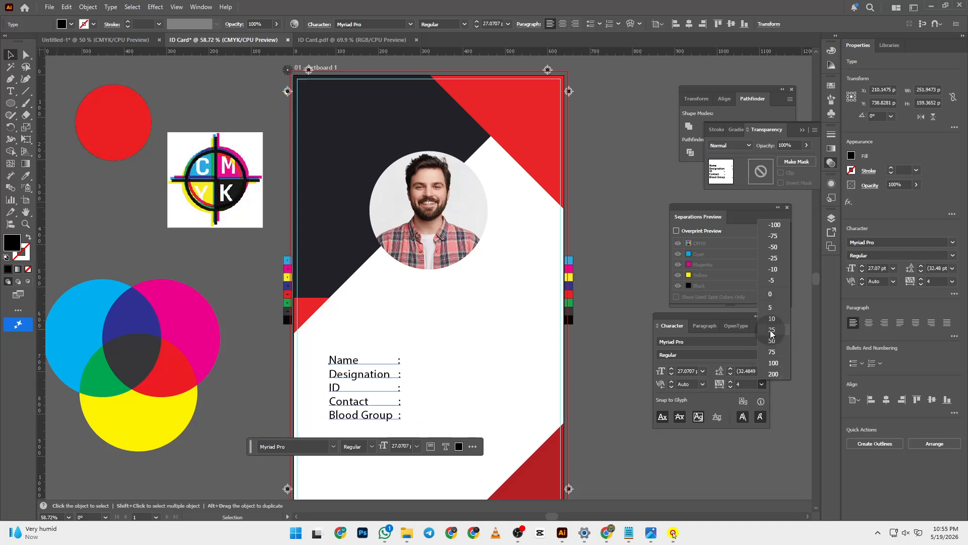
click(775, 443)
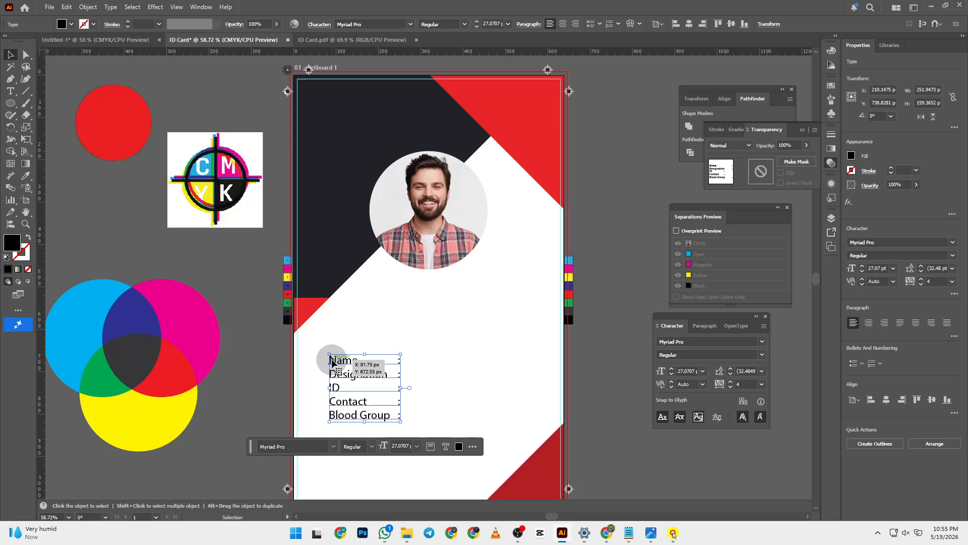
click(762, 384)
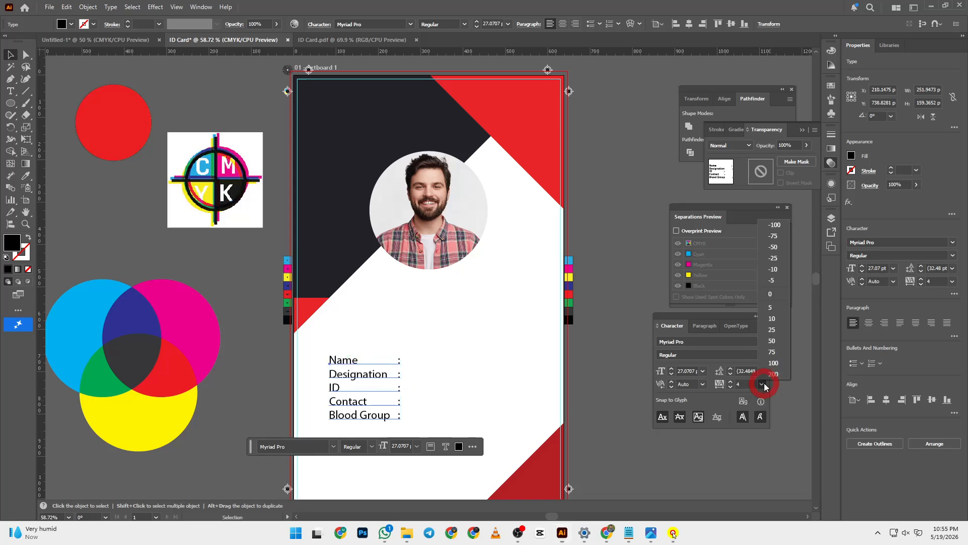
click(731, 367)
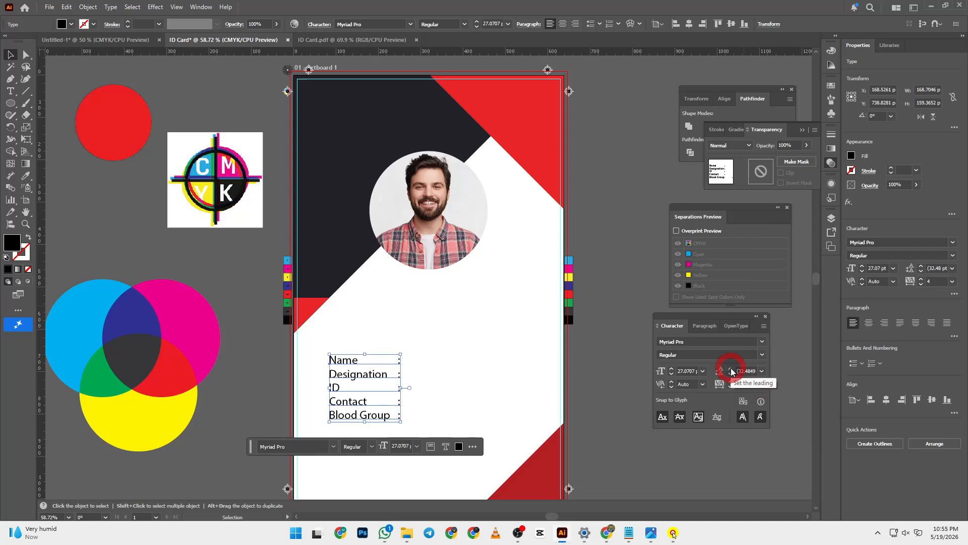
click(762, 371)
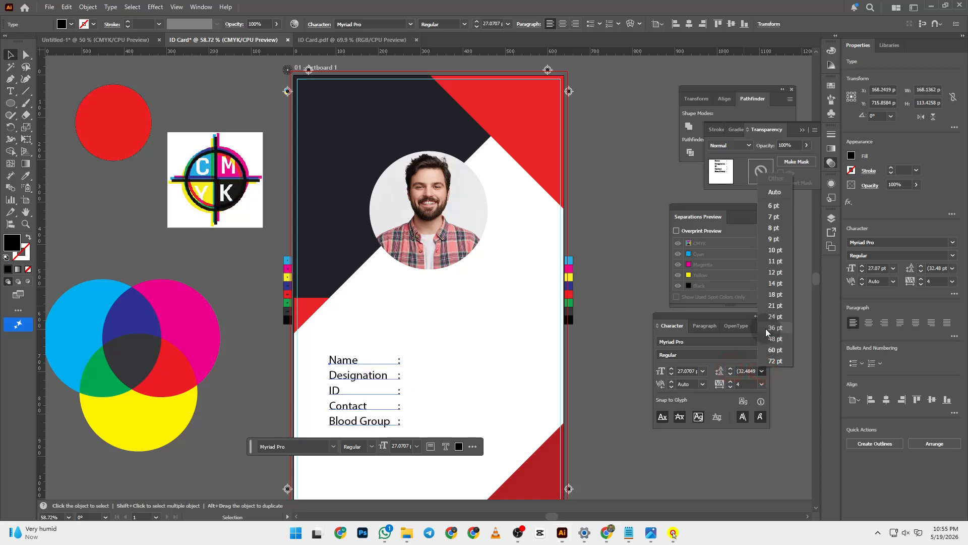
click(766, 328)
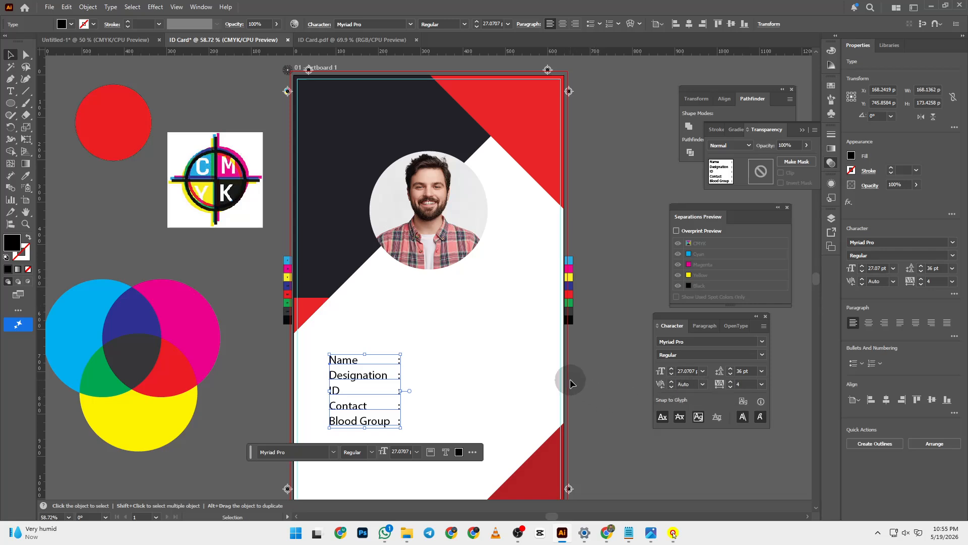
- Fill in the person's name, designation Trainer, ID number and contact phone number beside the labels
double_click(398, 359)
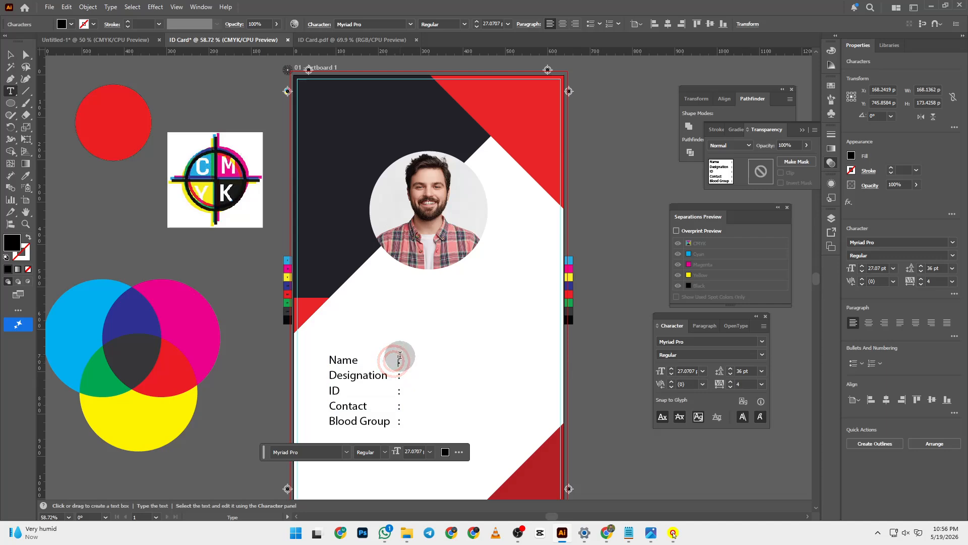
key(Tab)
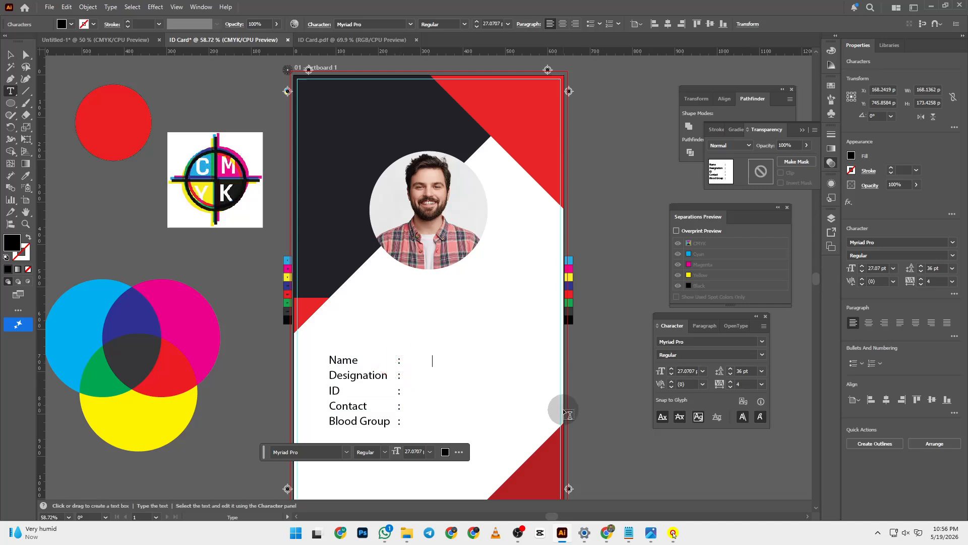
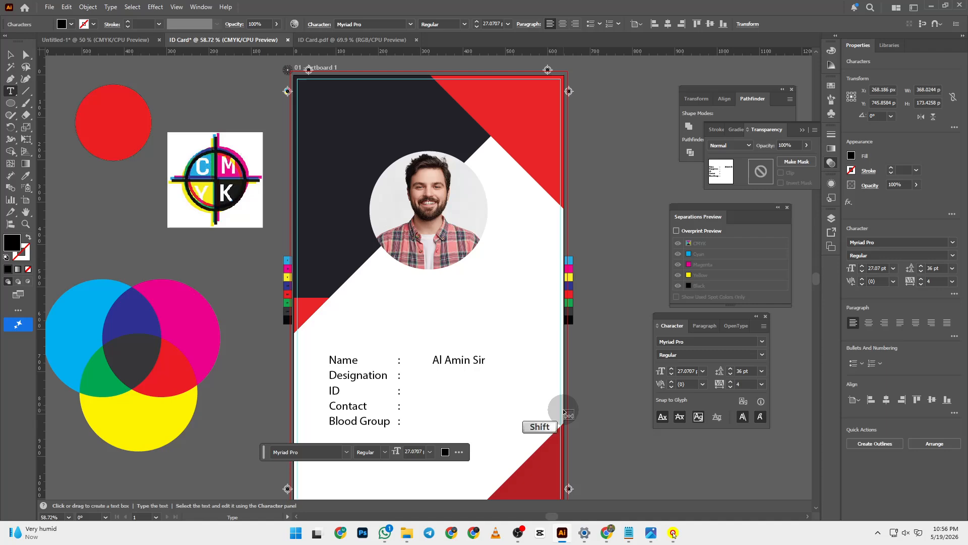
text(Trainer)
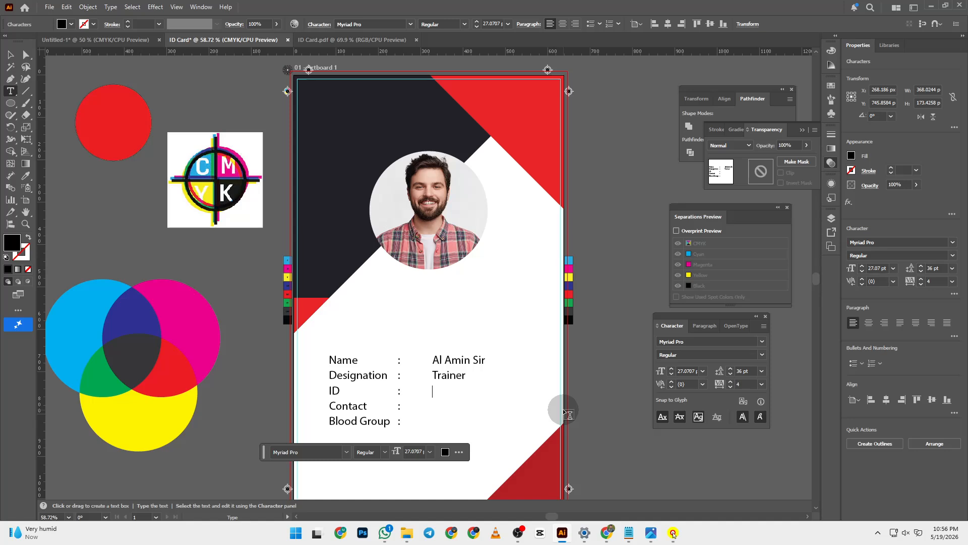
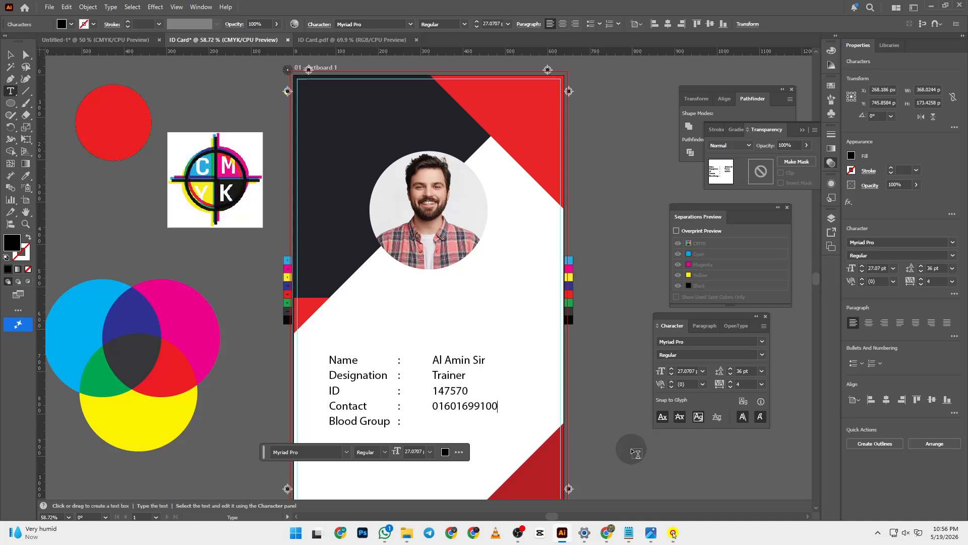
- Move to the Blood Group line and type O as its value
key(Down)
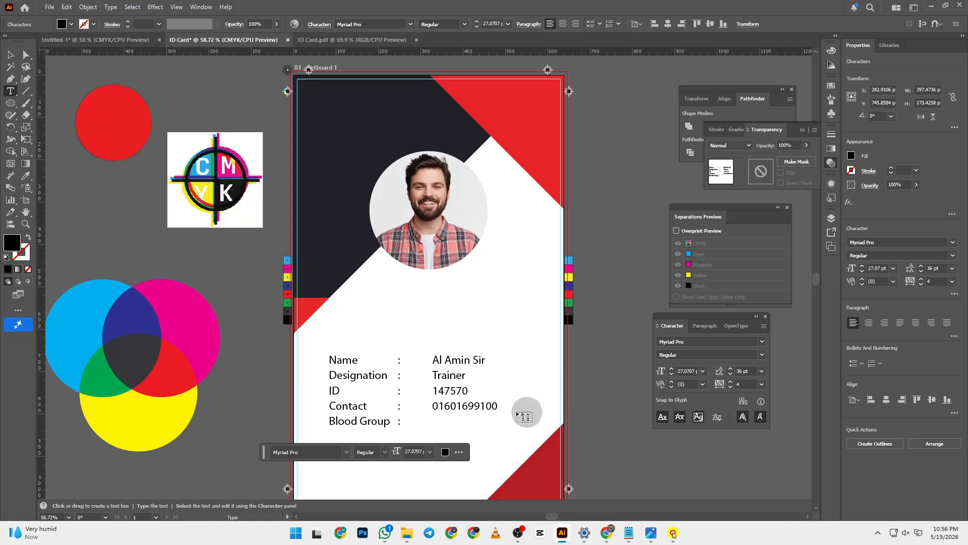
scroll(589, 435, down, 2)
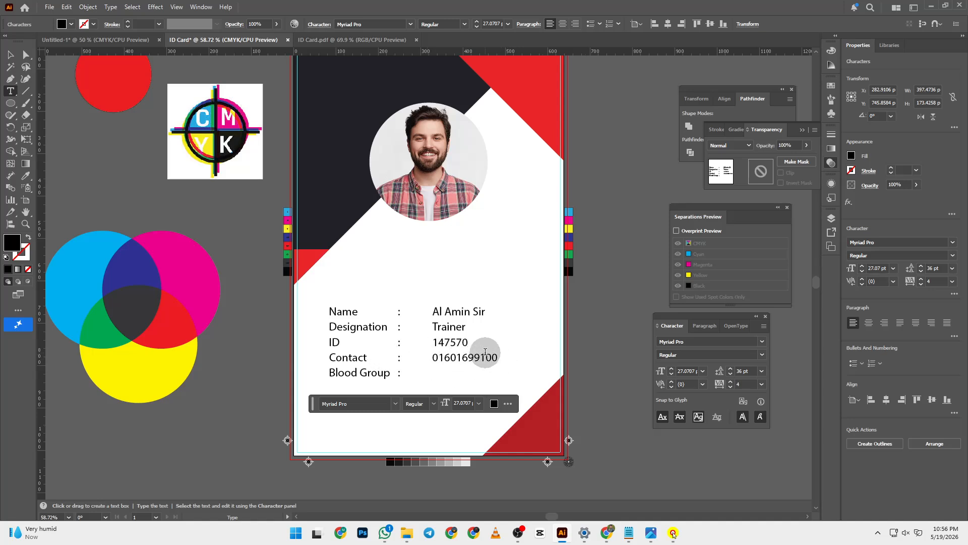
text(O+)
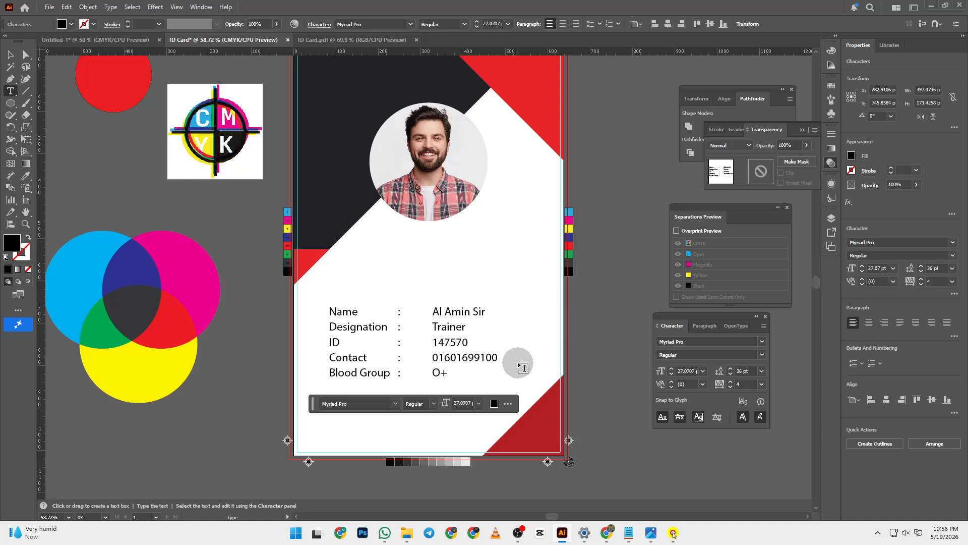
key(shift)
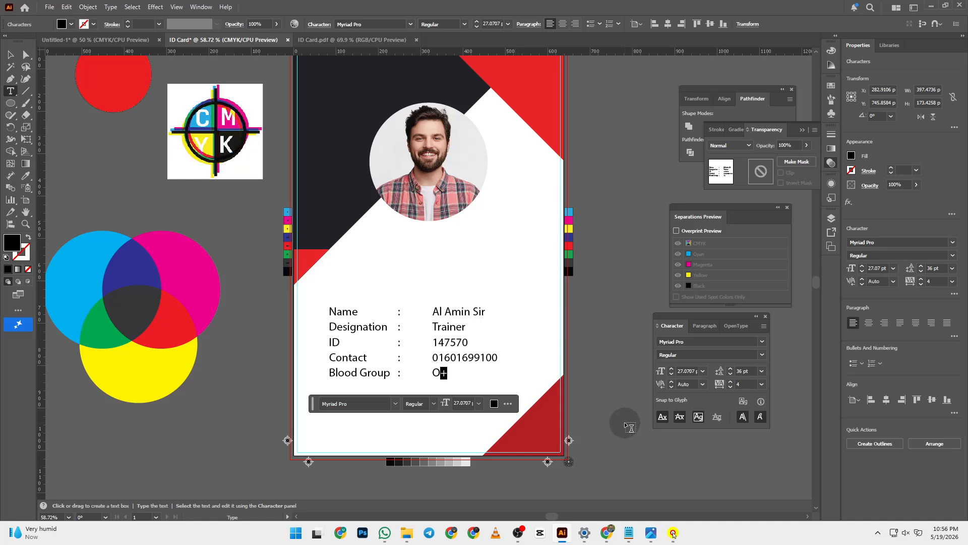
click(707, 326)
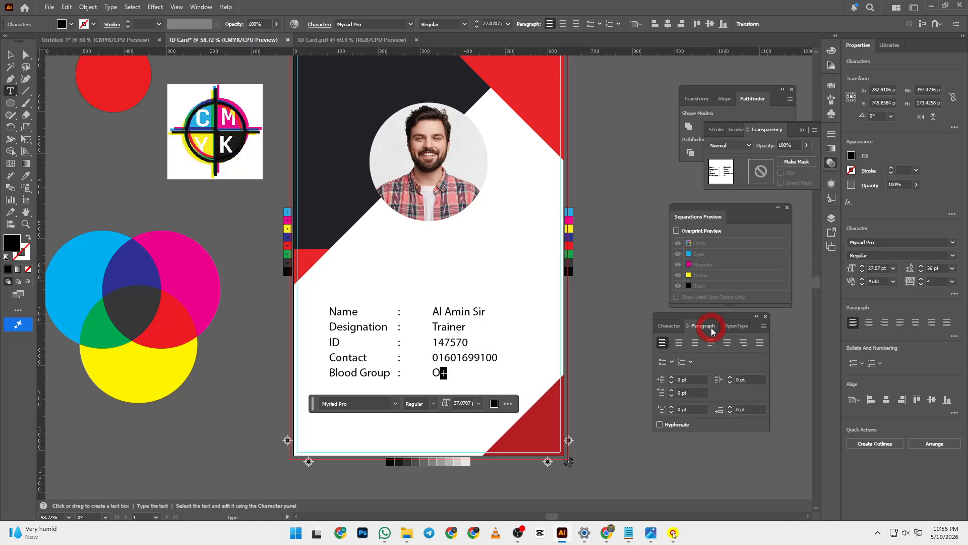
click(679, 327)
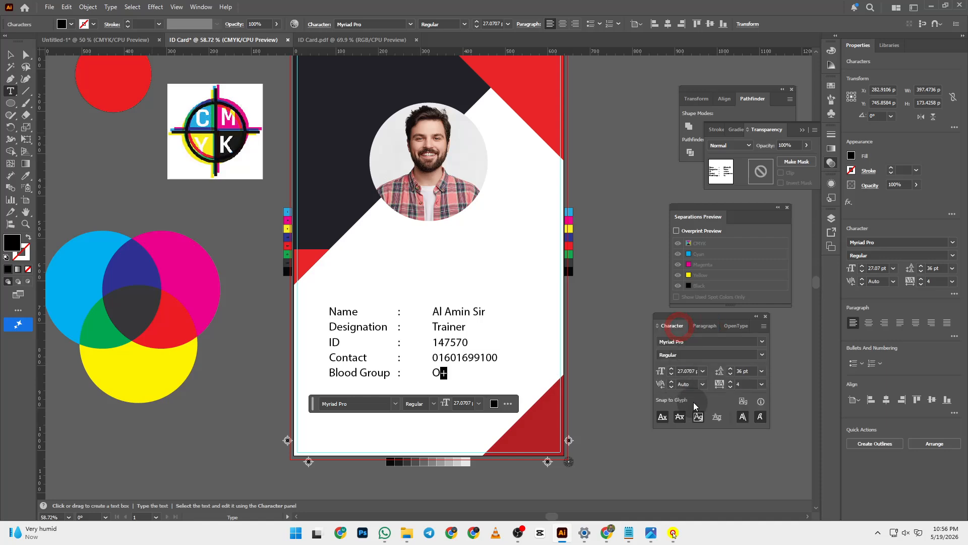
click(663, 417)
click(728, 422)
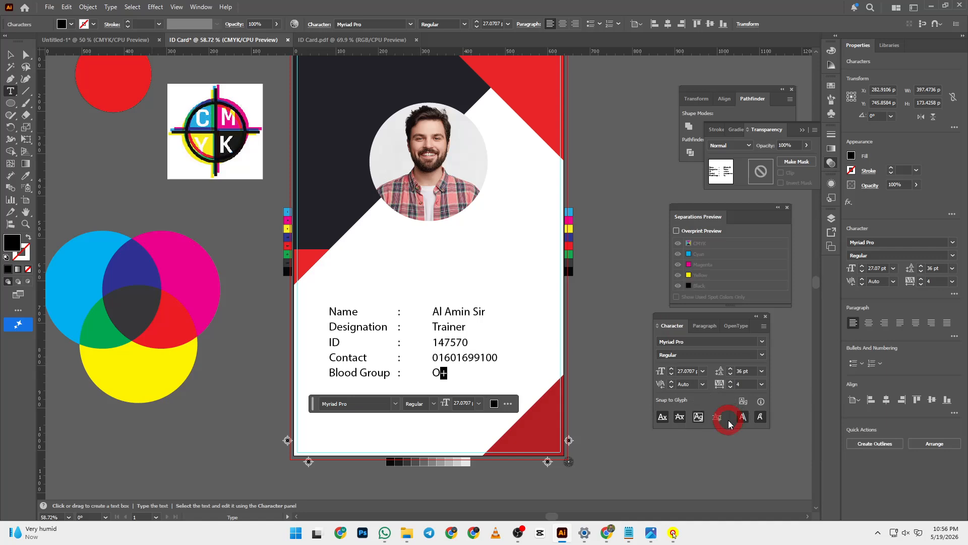
click(704, 326)
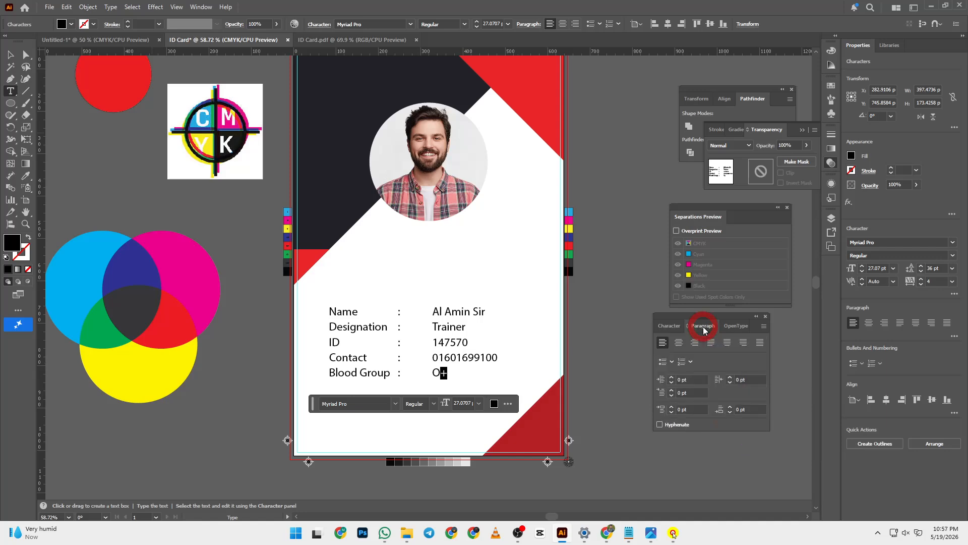
click(670, 325)
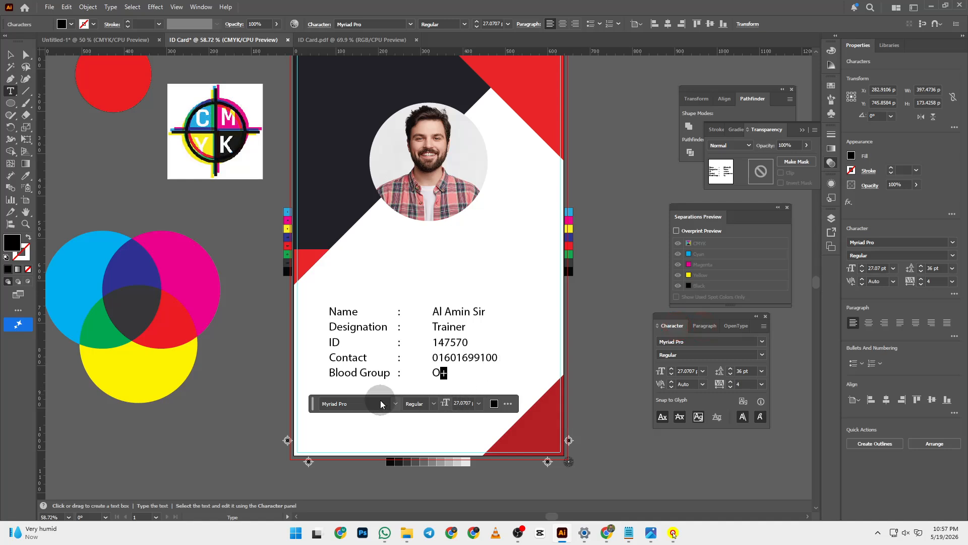
click(479, 403)
click(479, 403)
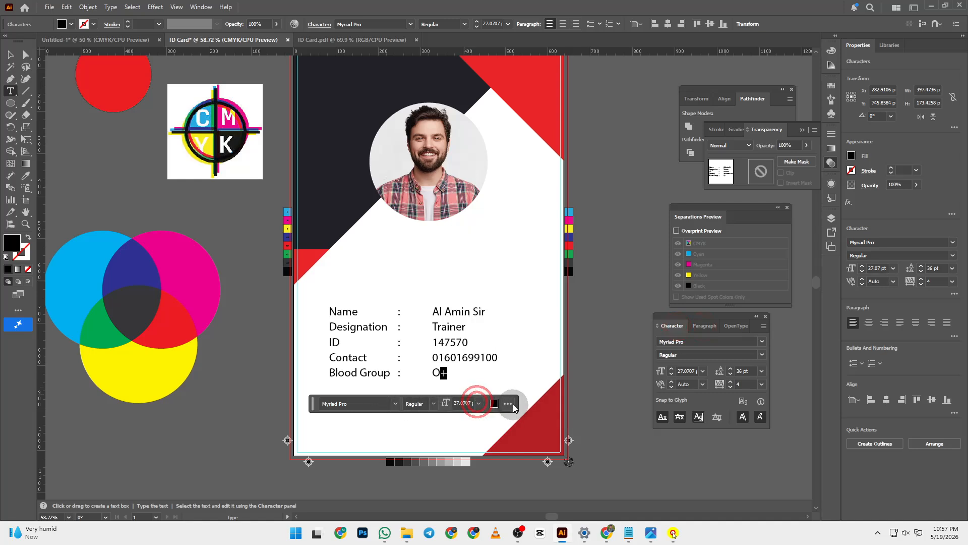
click(509, 404)
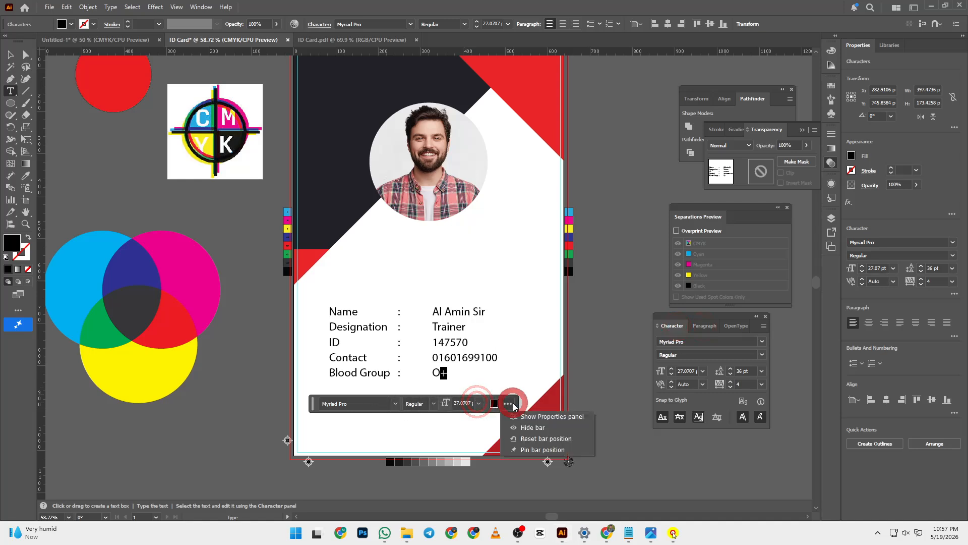
click(396, 403)
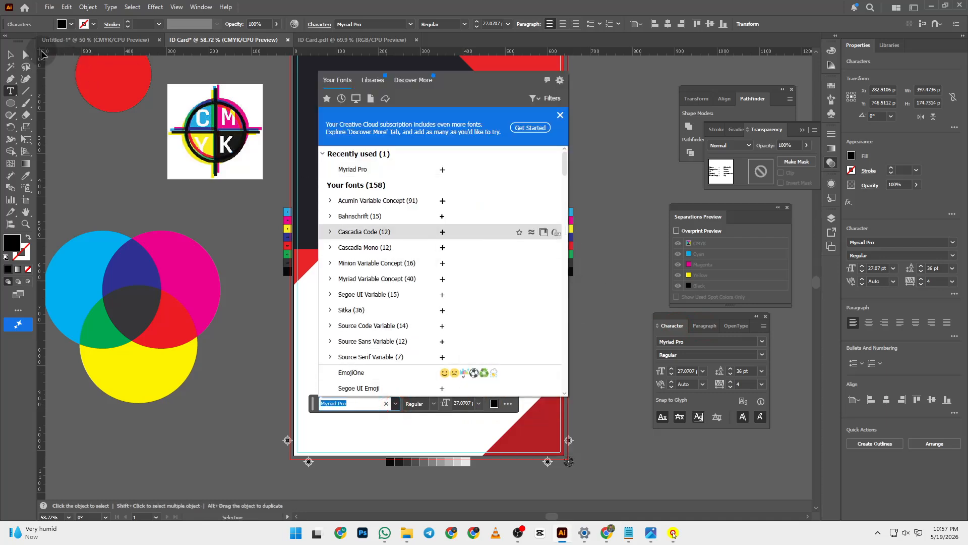
click(10, 54)
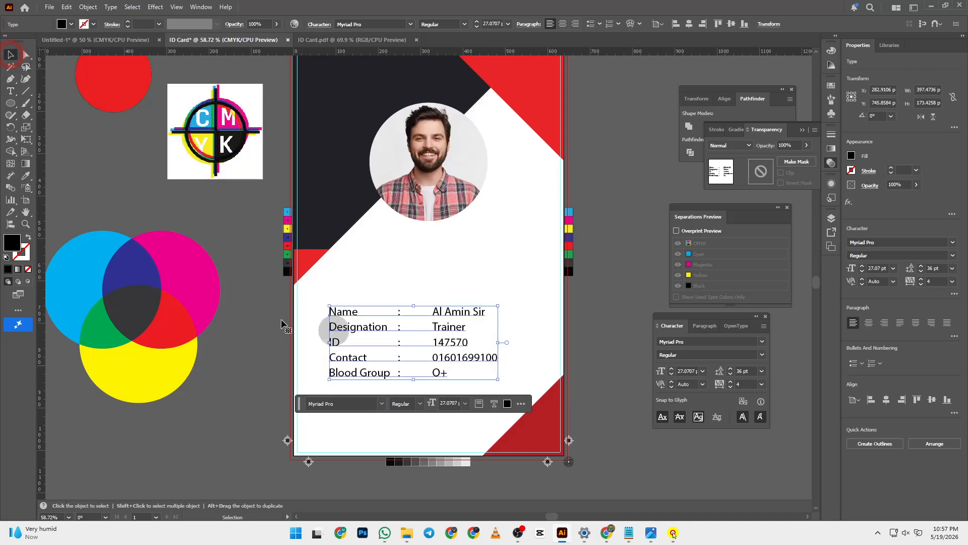
double_click(439, 372)
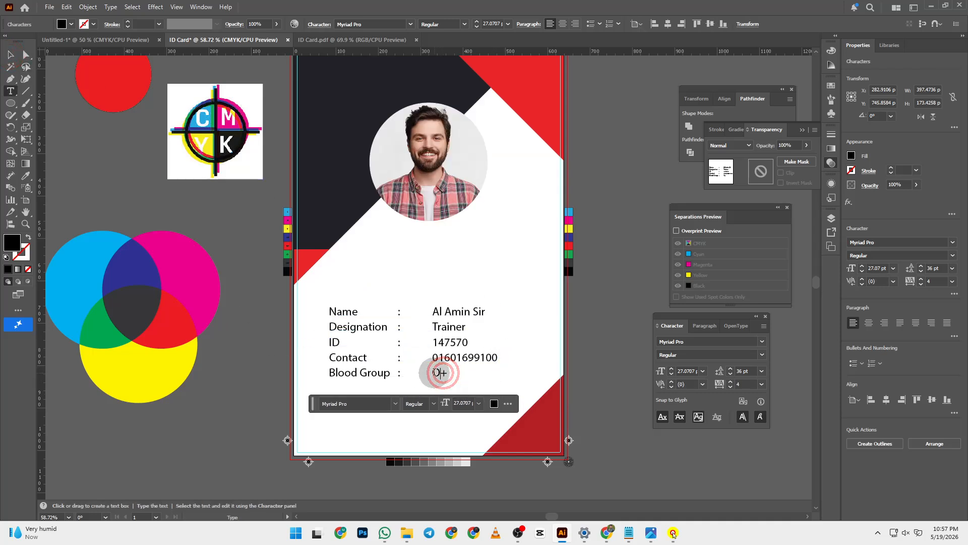
click(443, 374)
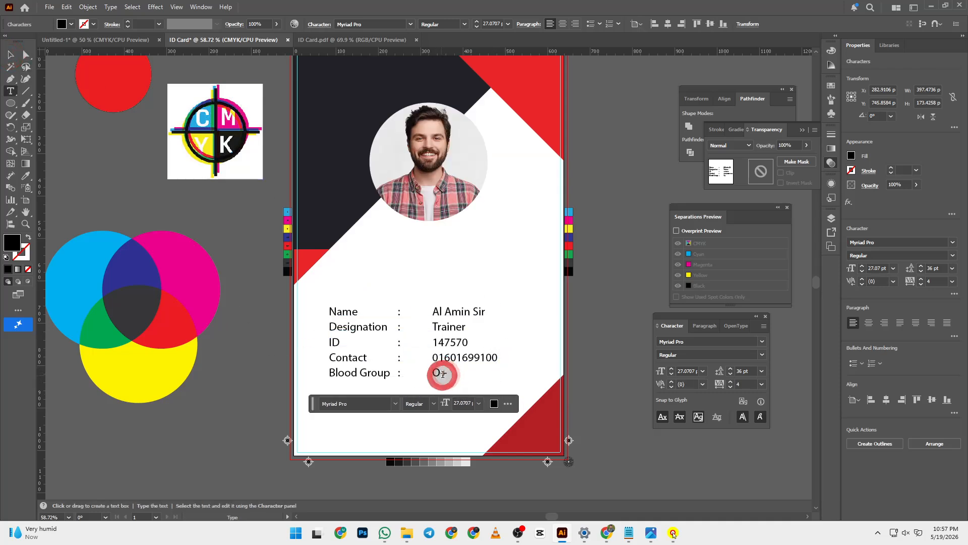
double_click(443, 374)
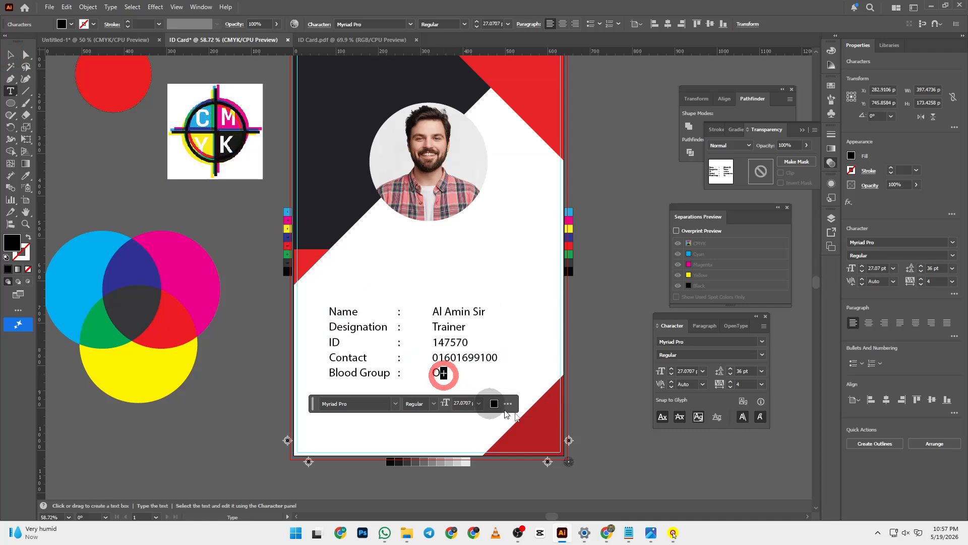
click(698, 417)
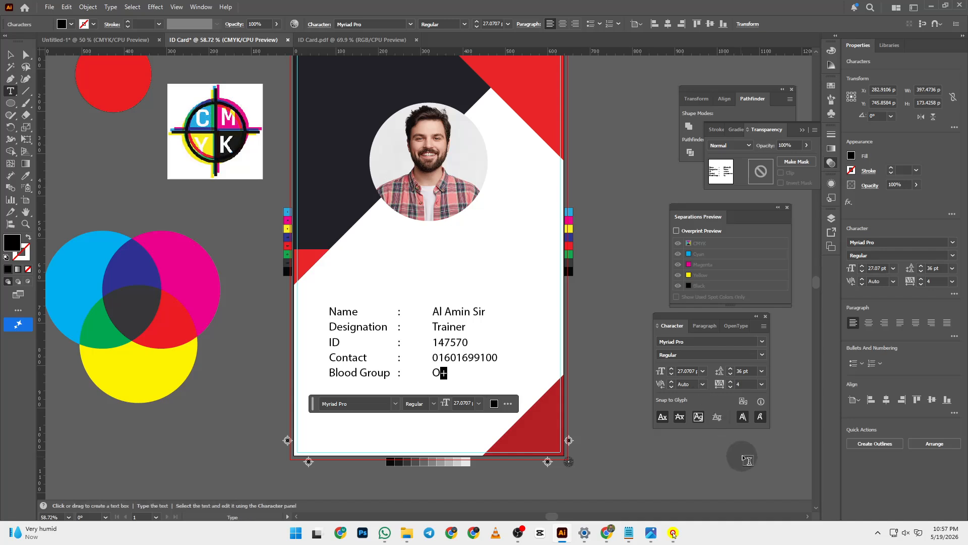
click(704, 326)
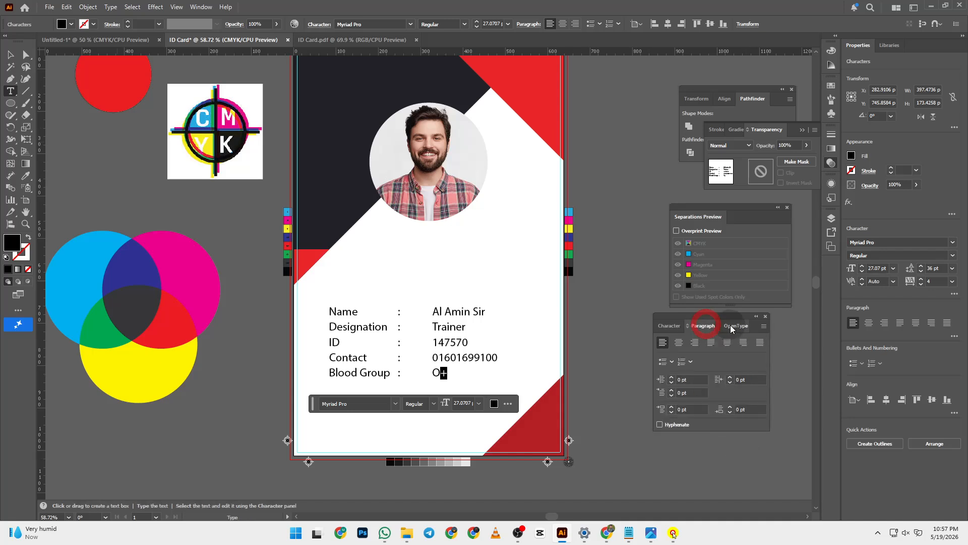
click(735, 326)
click(692, 325)
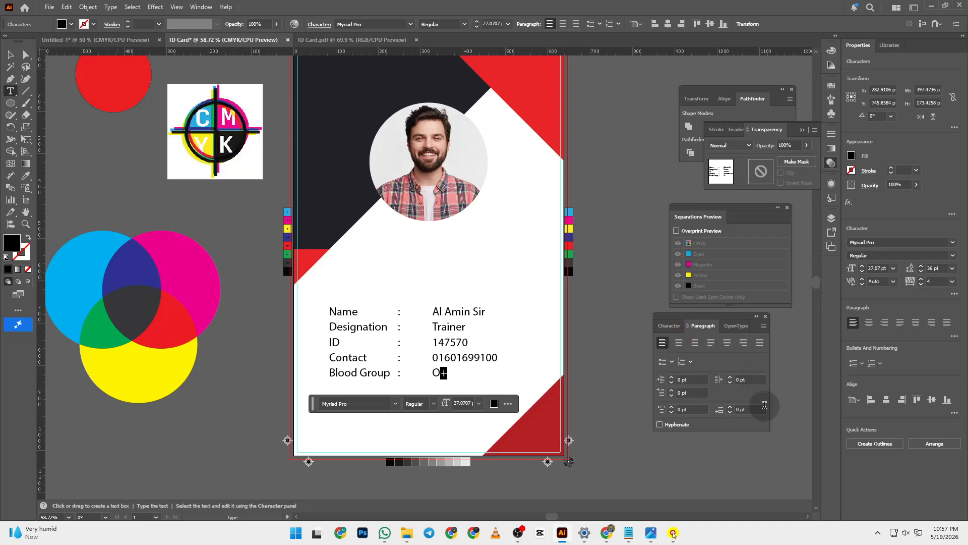
click(674, 326)
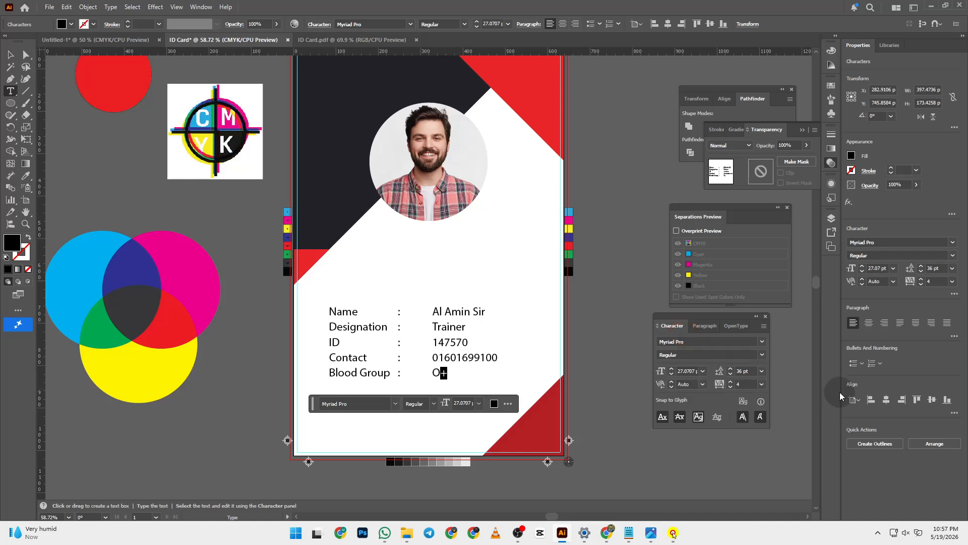
click(760, 401)
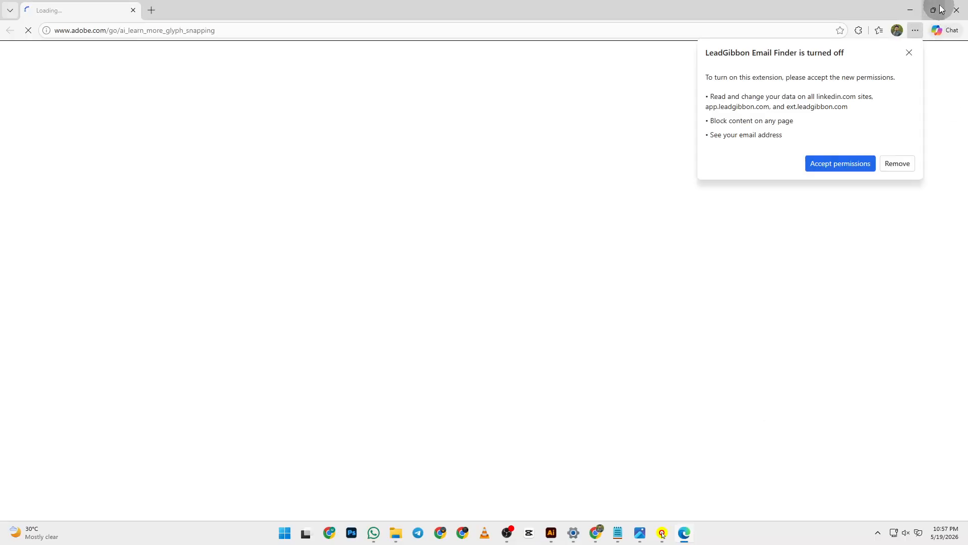
click(955, 8)
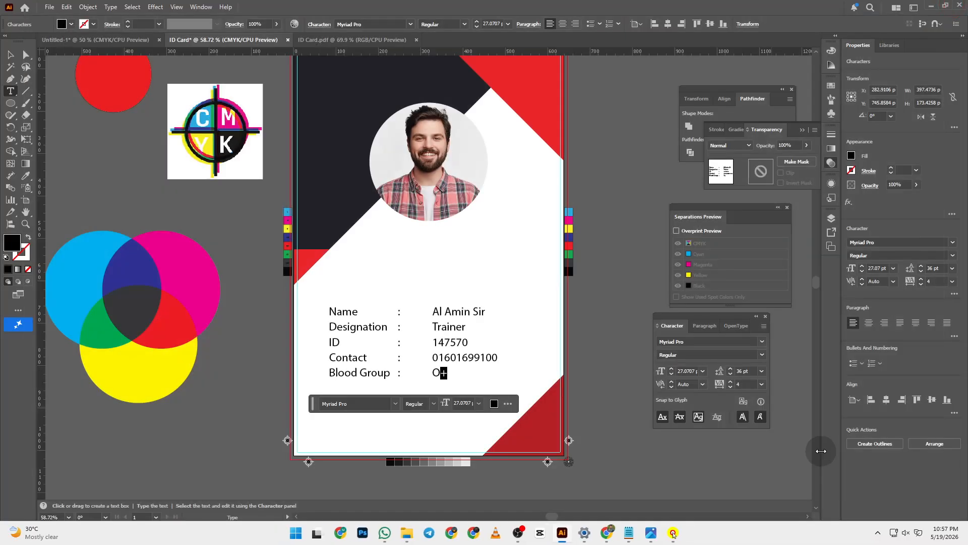
- Set the + in O+ to Superscript through the Character more options, then deselect the text
click(663, 416)
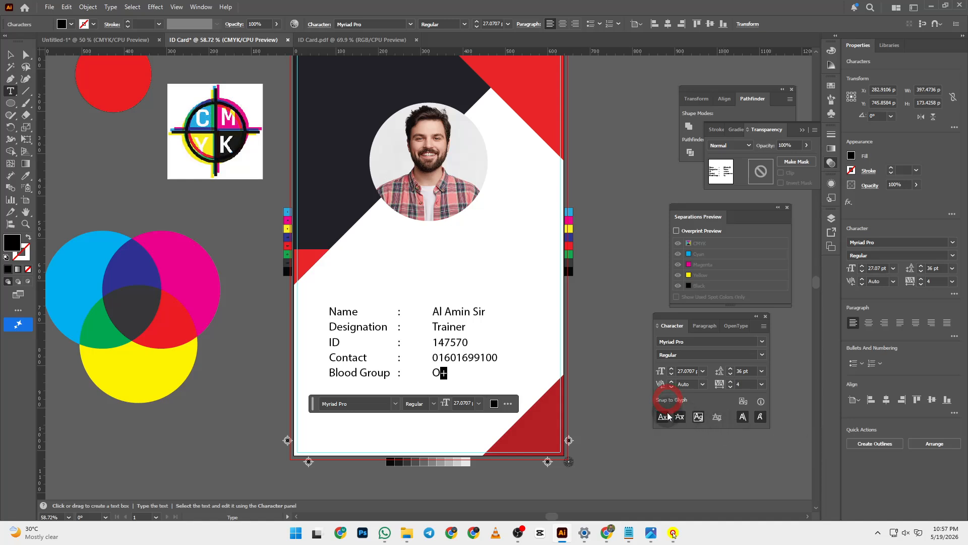
click(698, 416)
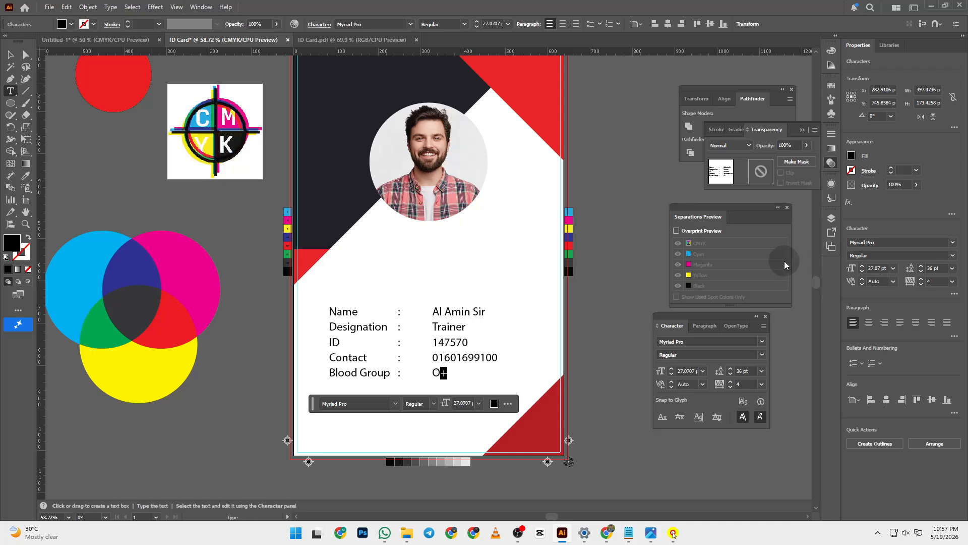
click(955, 295)
click(954, 295)
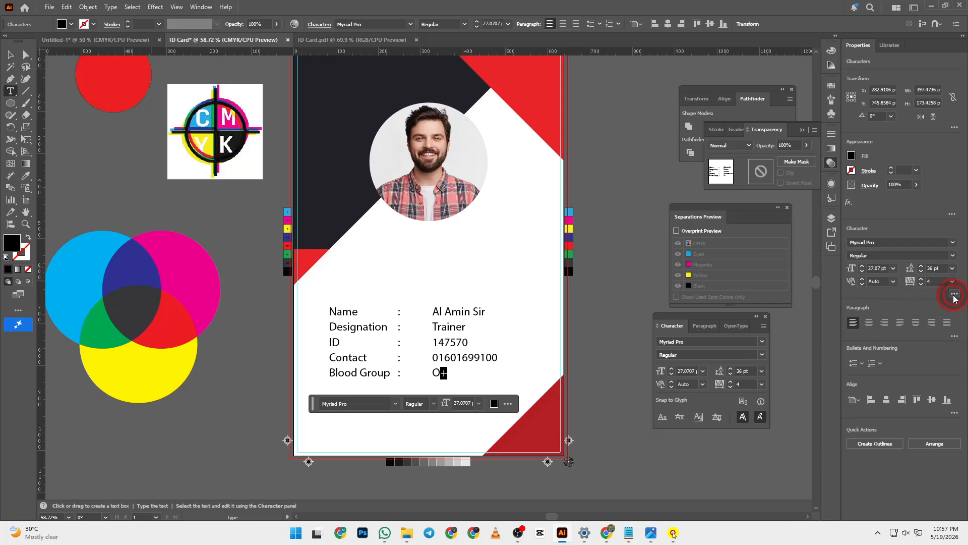
click(953, 295)
click(954, 295)
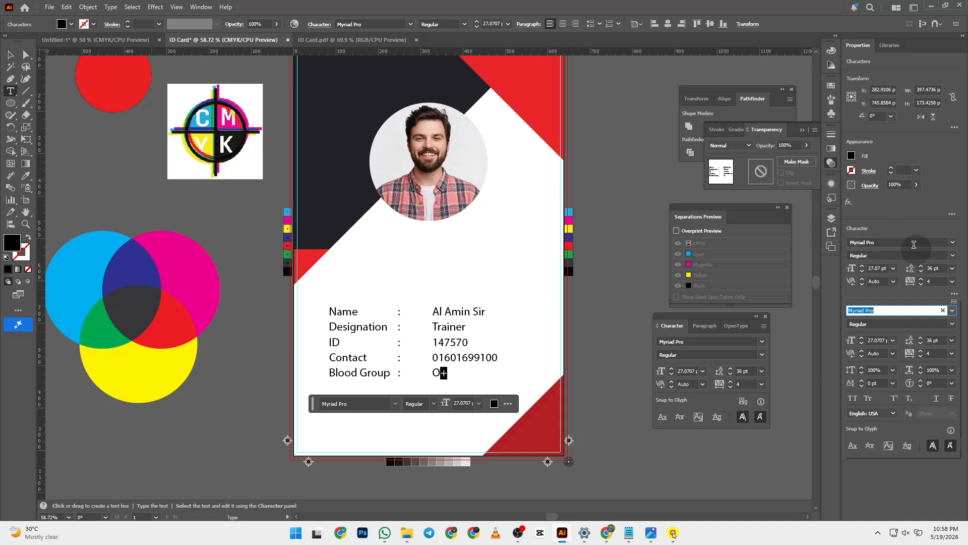
click(894, 398)
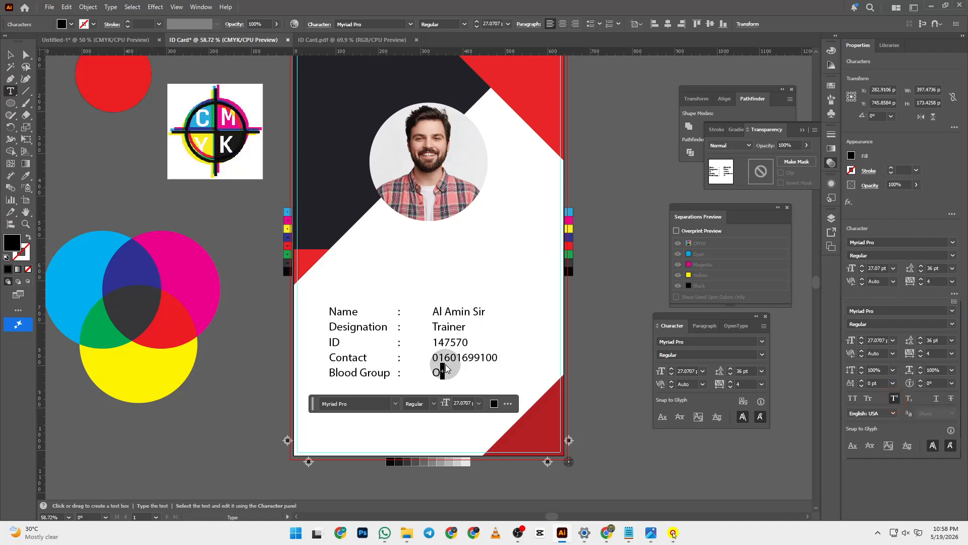
click(242, 273)
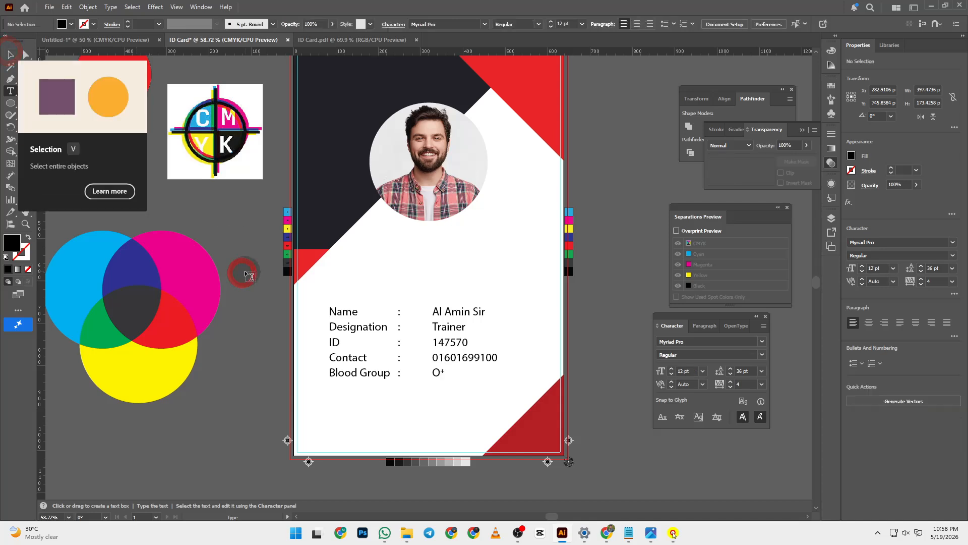
click(10, 54)
scroll(407, 294, up, 2)
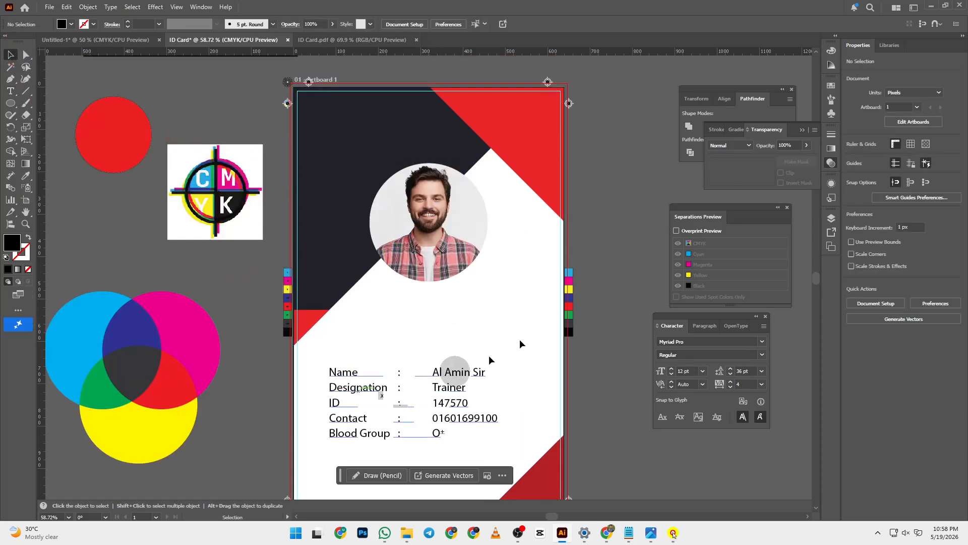
- Open the Layers panel with F7, showing Layer 1 with the card artwork
scroll(479, 388, down, 1)
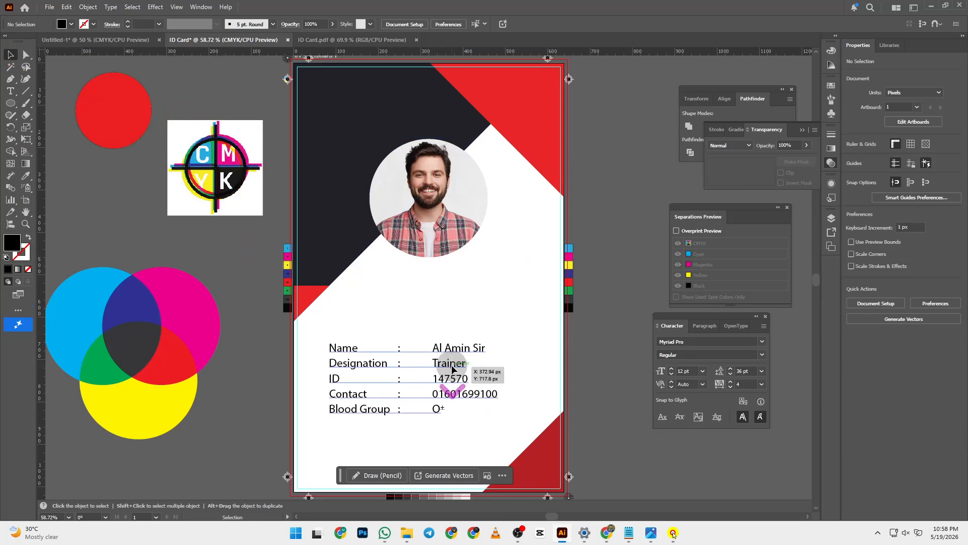
scroll(449, 343, up, 2)
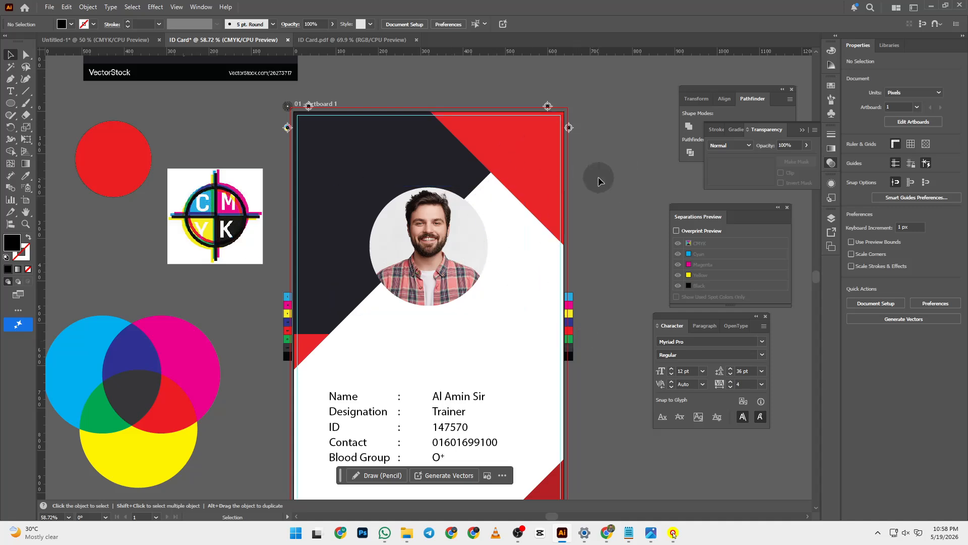
scroll(595, 177, down, 2)
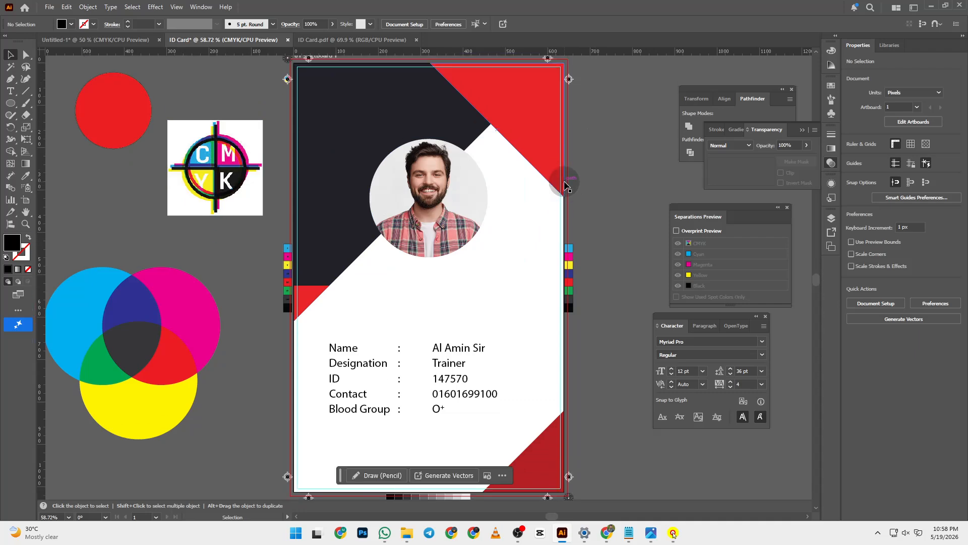
scroll(432, 234, up, 1)
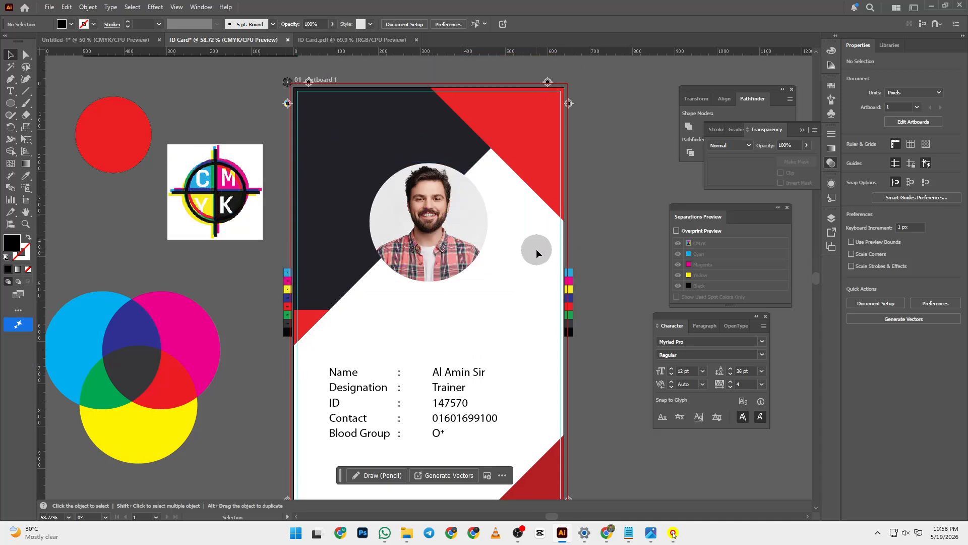
scroll(536, 249, up, 1)
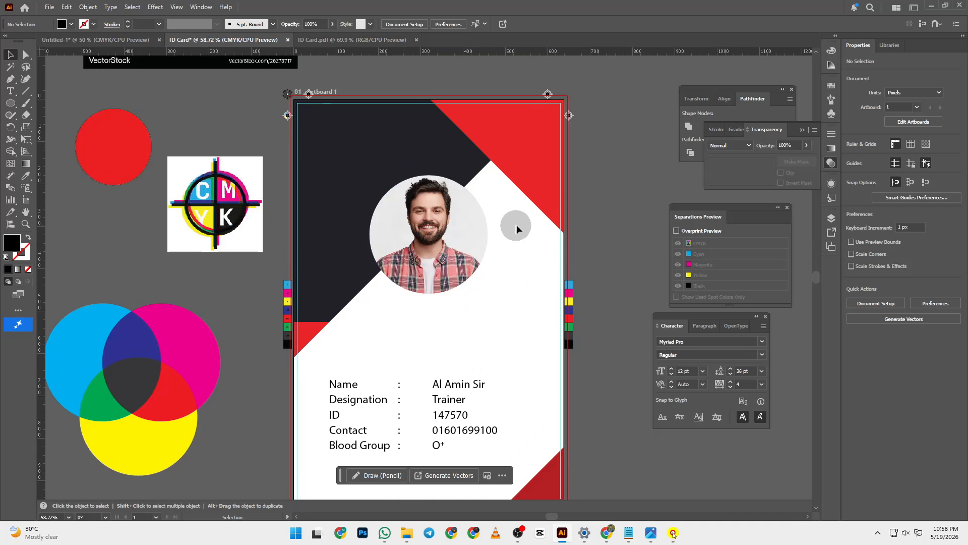
key(F7)
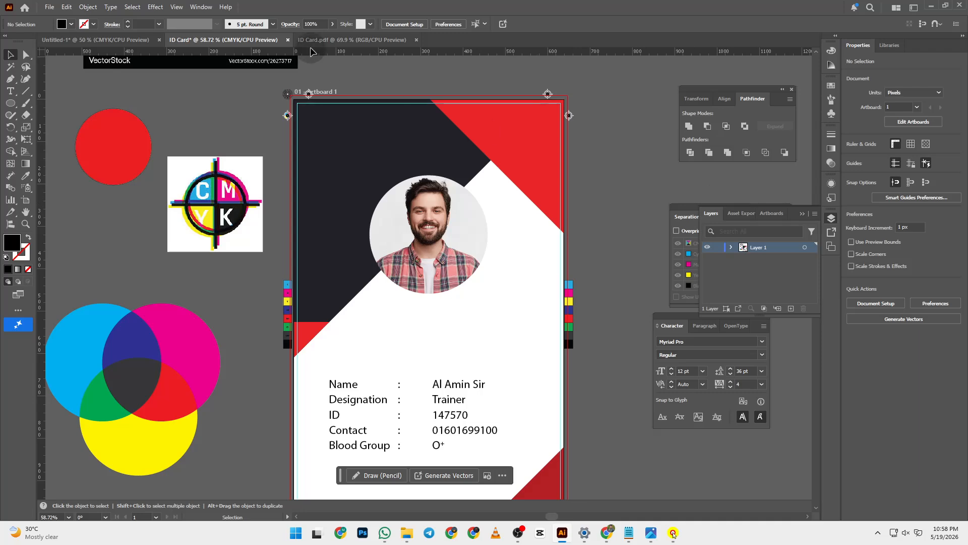
- Duplicate Artboard 1 from the Artboards panel menu, dismiss the warning, then undo it
click(201, 7)
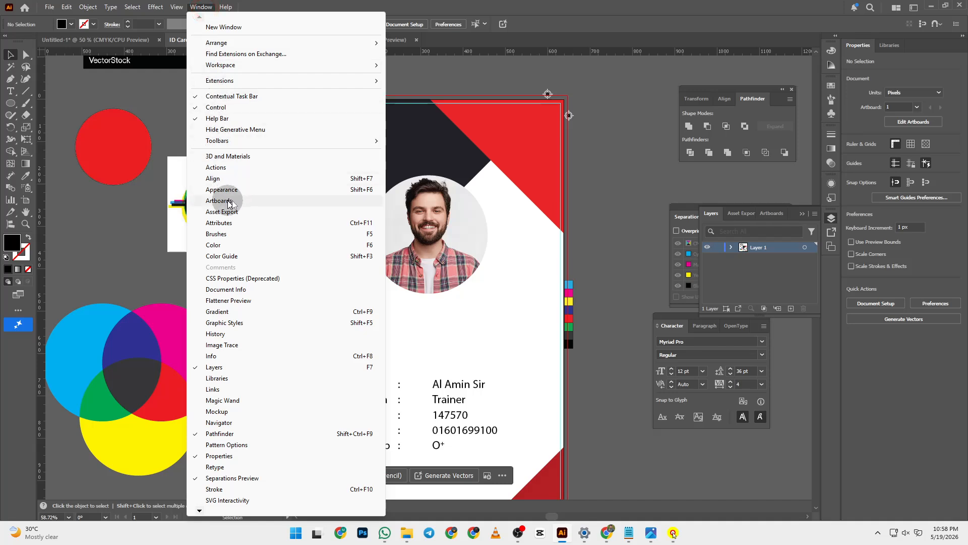
click(631, 114)
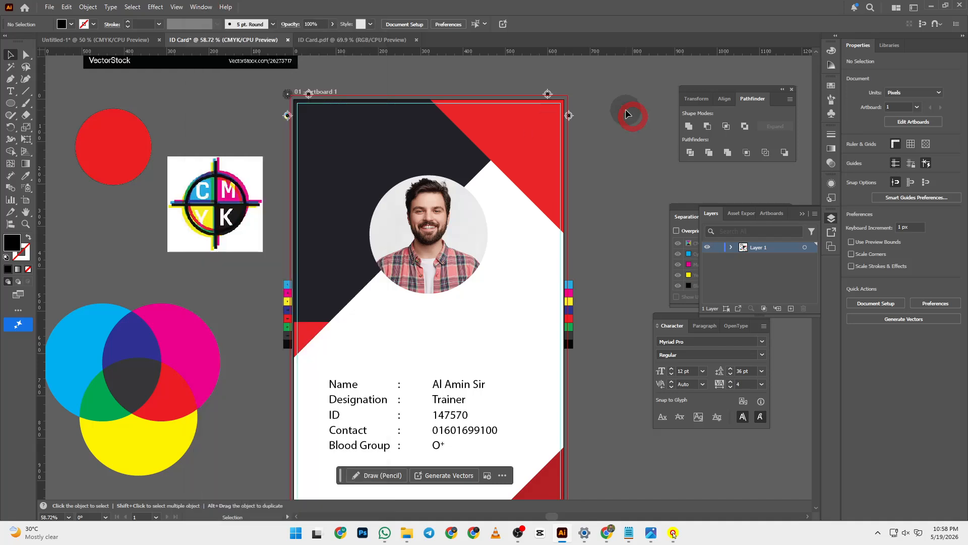
click(777, 214)
click(771, 231)
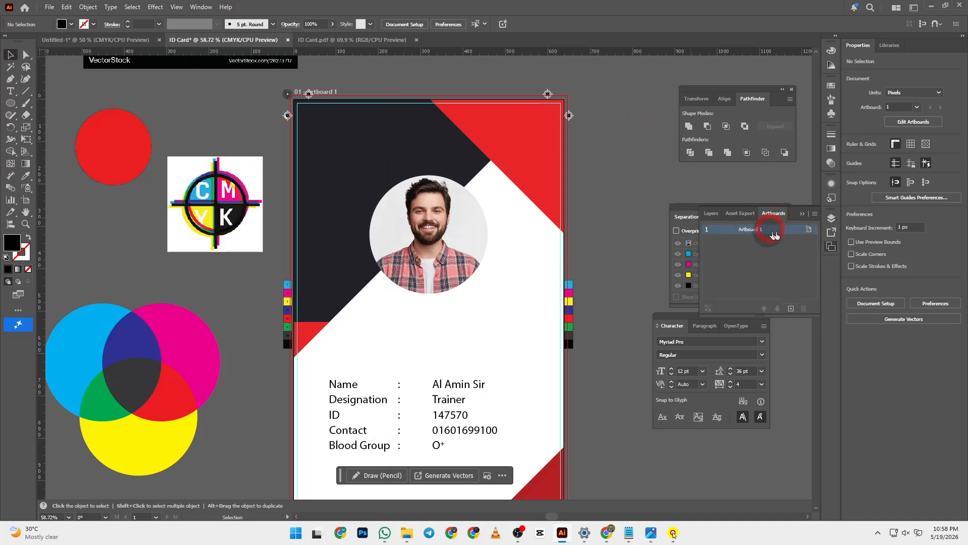
click(813, 213)
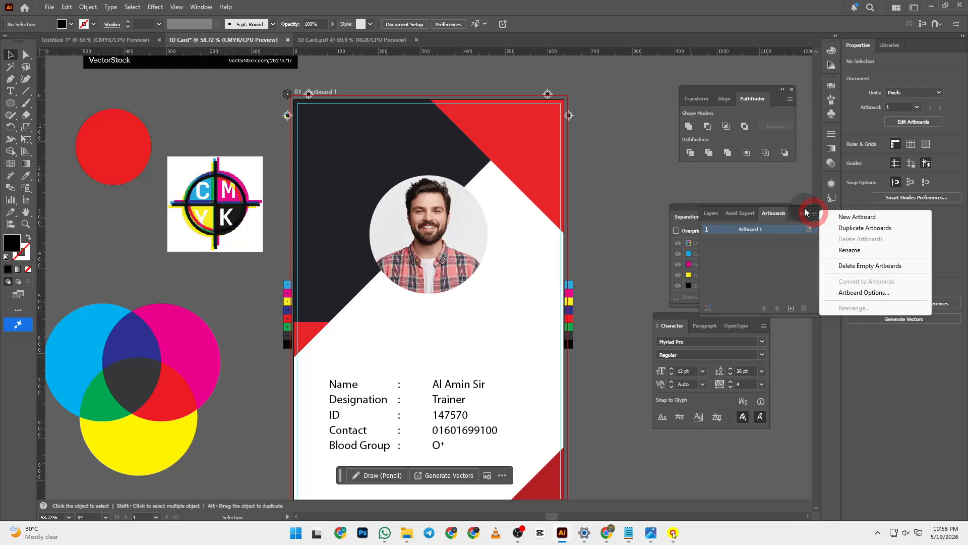
click(868, 233)
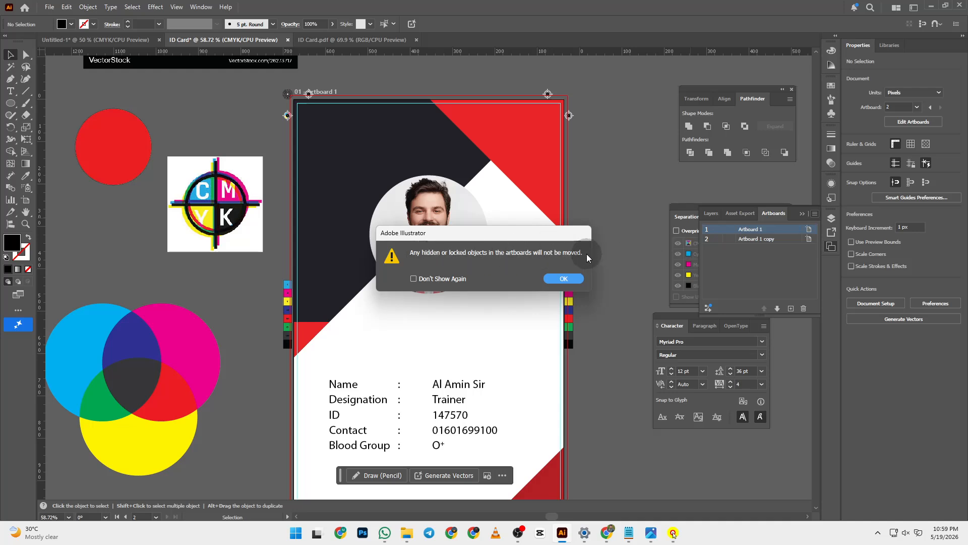
key(Return)
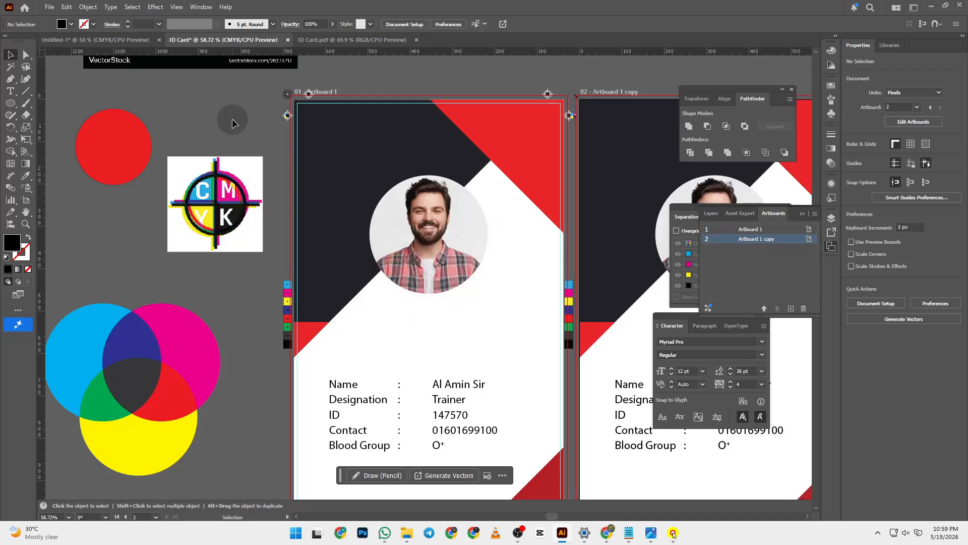
key(ctrl)
key(ctrl+z)
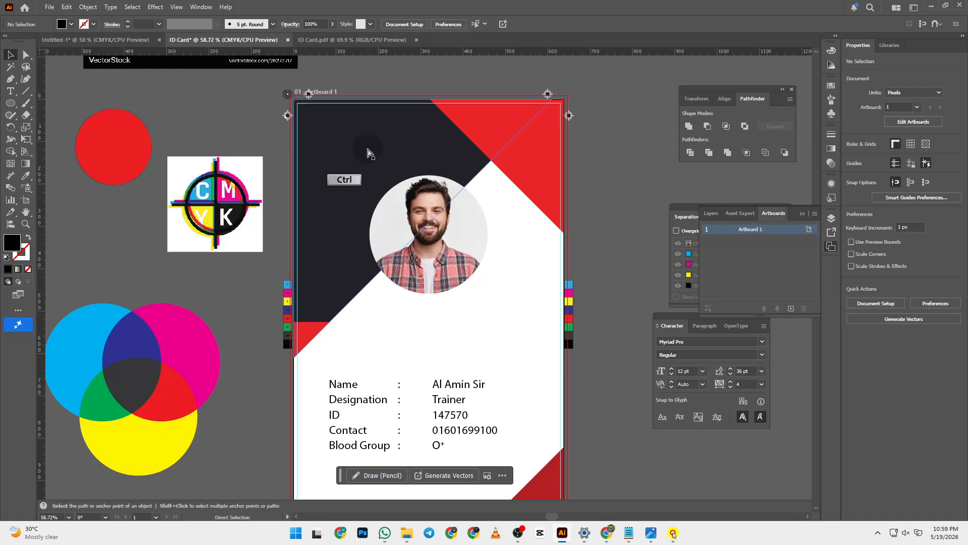
- Pan the card left and duplicate Artboard 1 again beside the original
ctrl+click(368, 150)
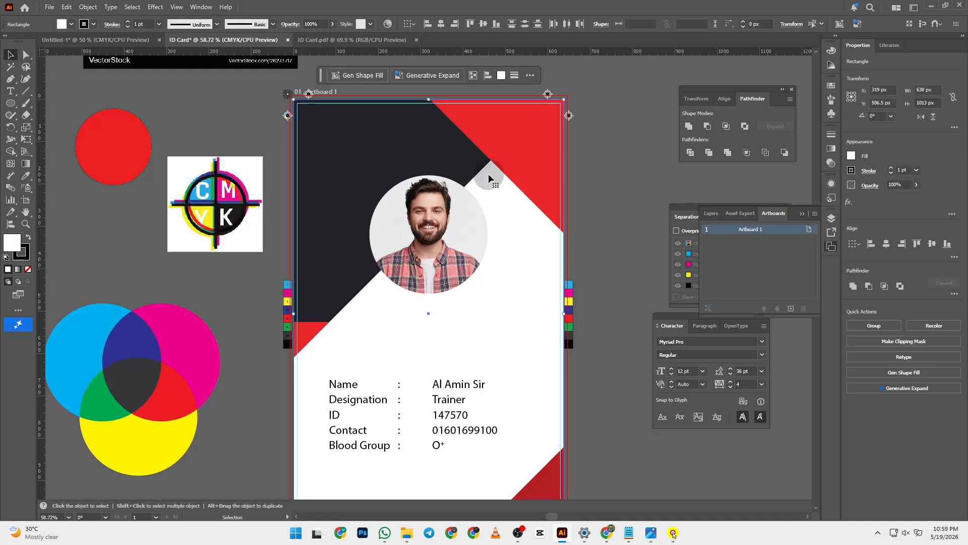
click(627, 168)
key(space)
drag(626, 177, 419, 173)
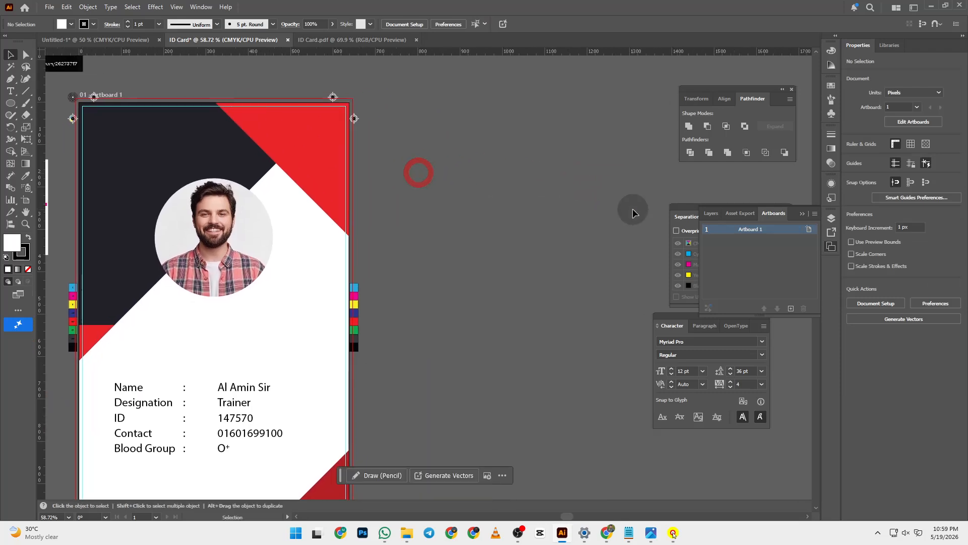
click(814, 214)
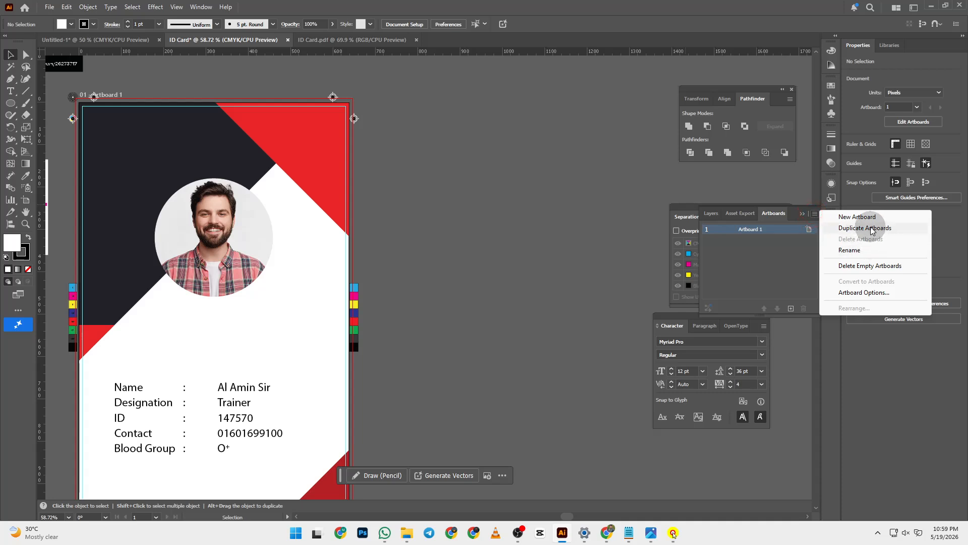
click(871, 227)
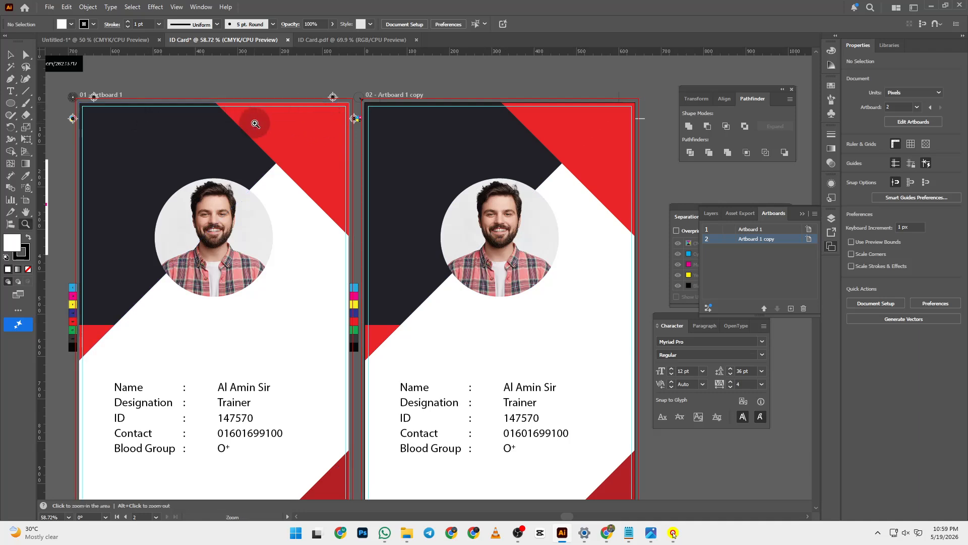
- Zoom Artboard 1 to 100% and select the card's dark background shape
key(z)
click(251, 123)
click(223, 310)
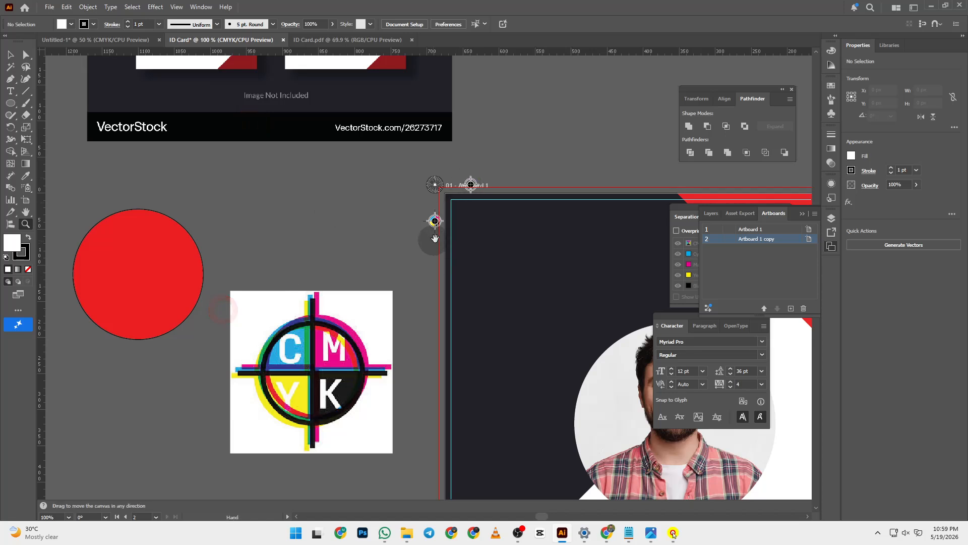
drag(437, 217, 228, 199)
key(v)
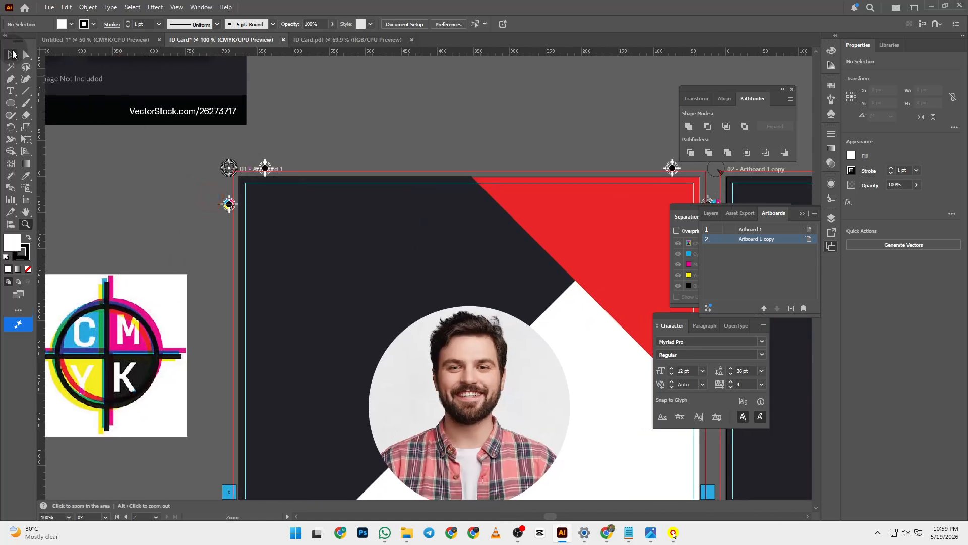
click(253, 183)
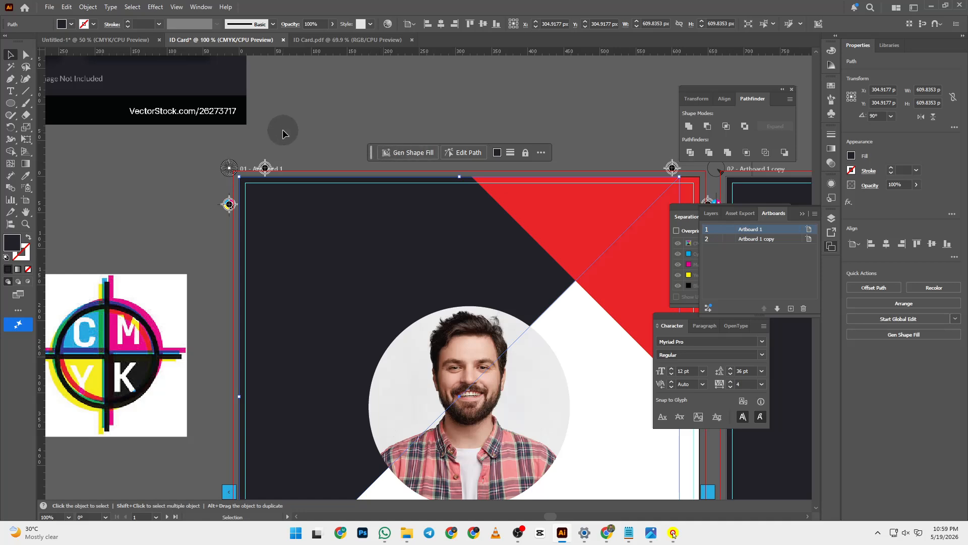
- Apply the Crop Marks effect to the dark background shape
click(156, 7)
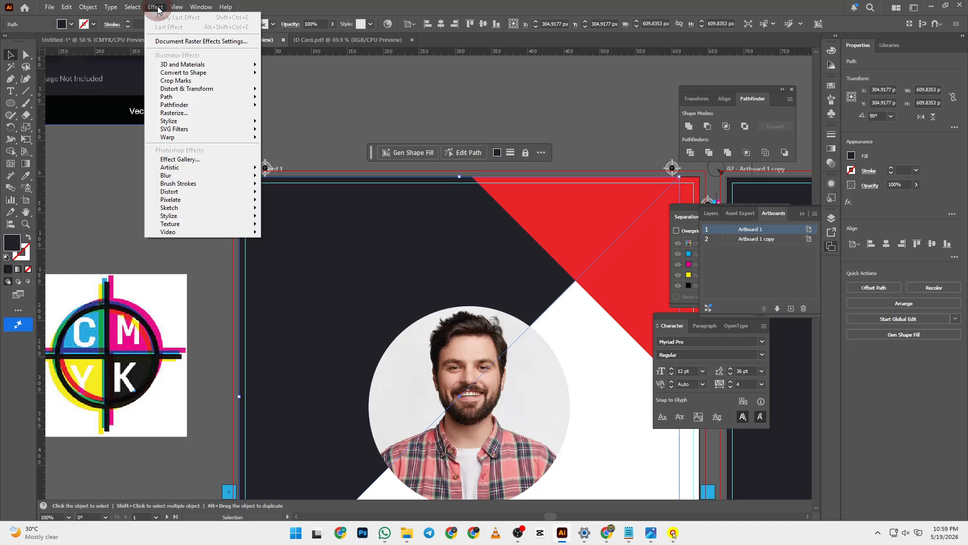
click(177, 83)
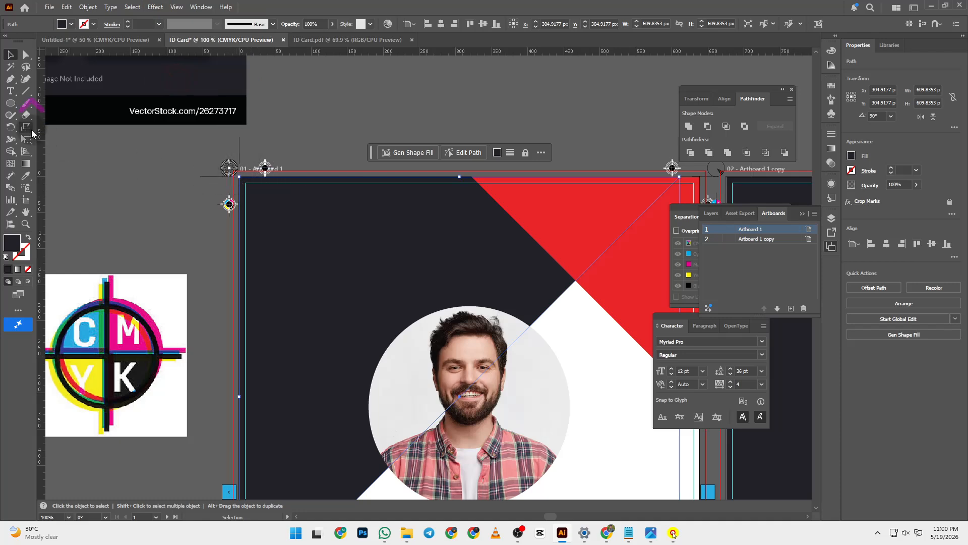
scroll(302, 192, down, 2)
scroll(301, 192, down, 8)
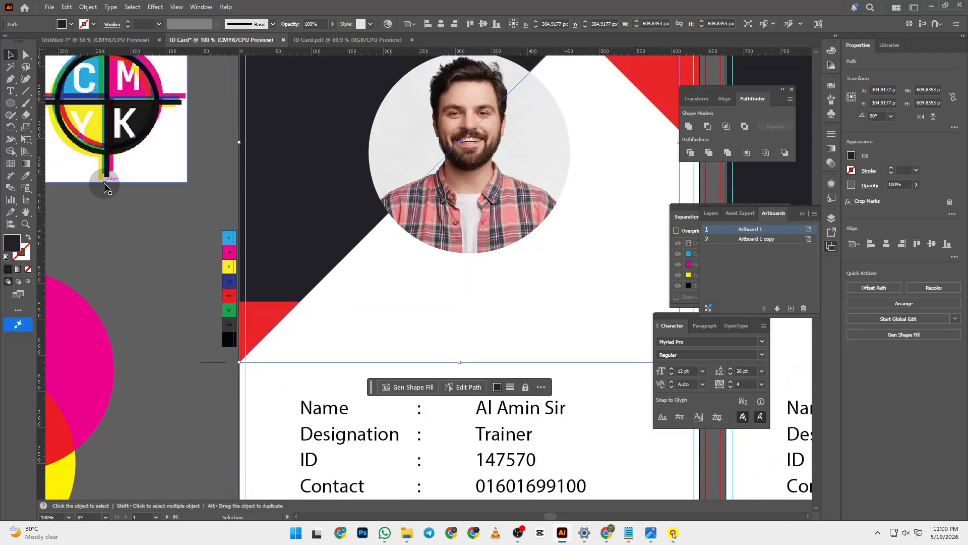
- Draw a small dark rectangle left of the card and add Crop Marks to it
click(11, 104)
click(58, 103)
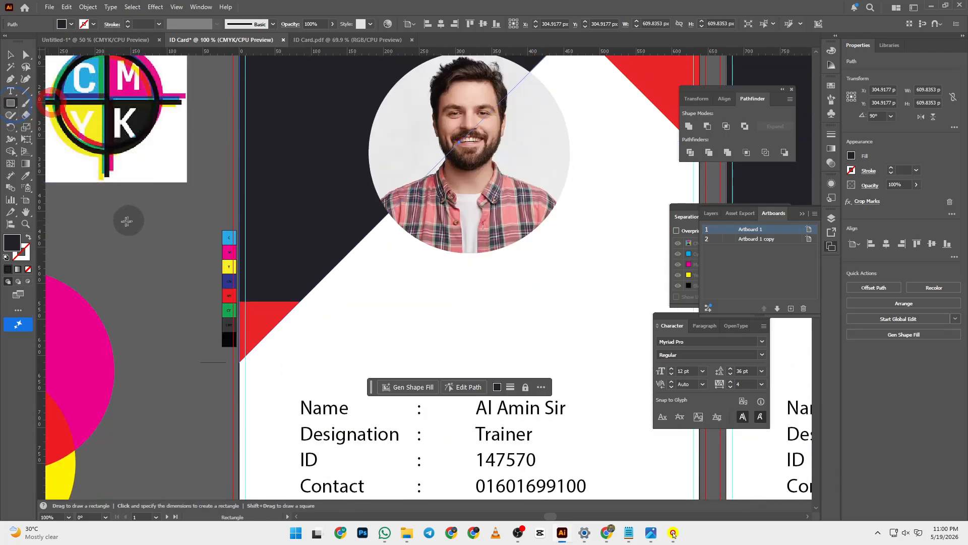
drag(97, 225, 166, 280)
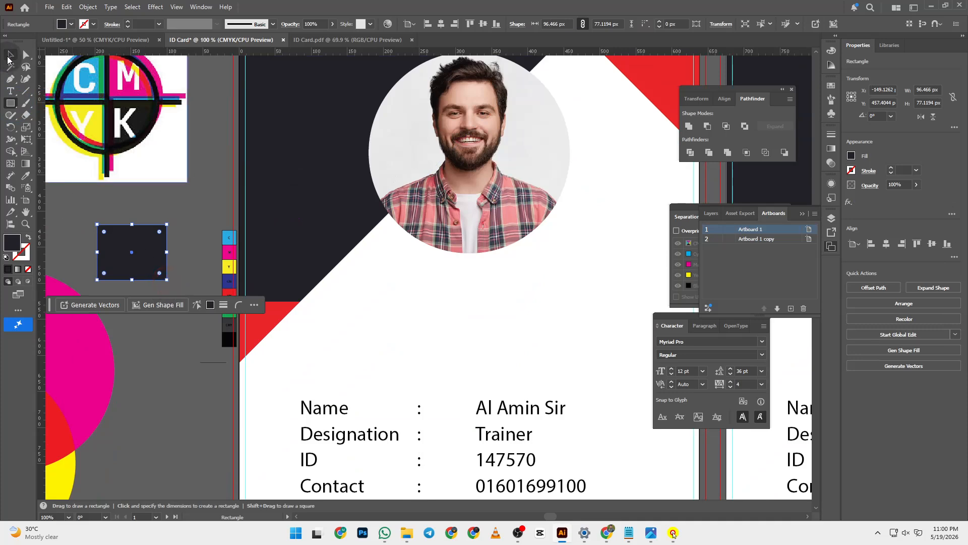
click(10, 54)
click(157, 242)
click(155, 6)
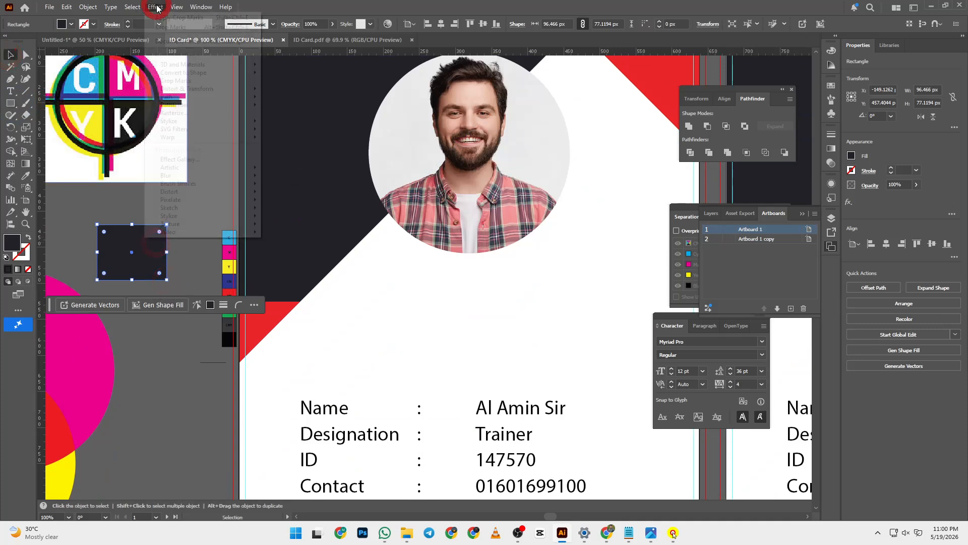
click(178, 80)
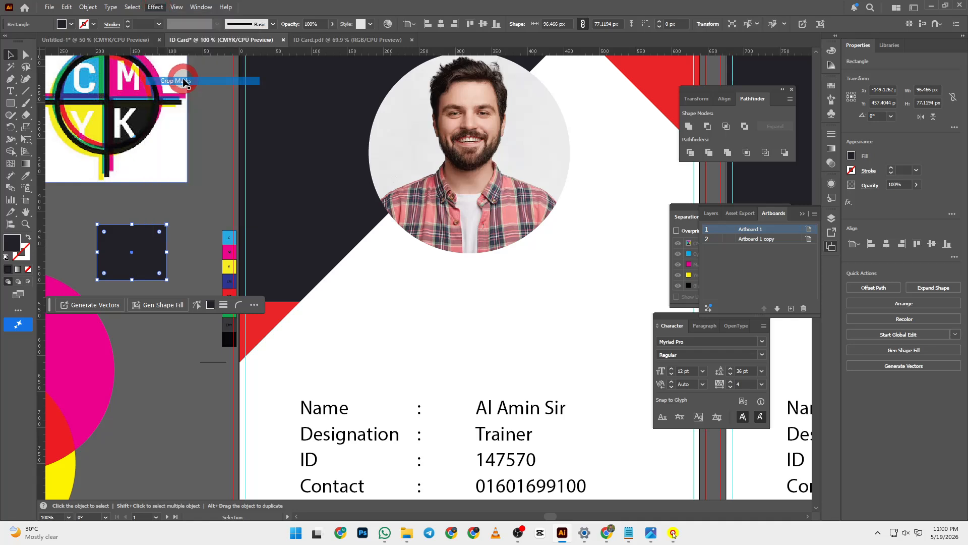
click(209, 197)
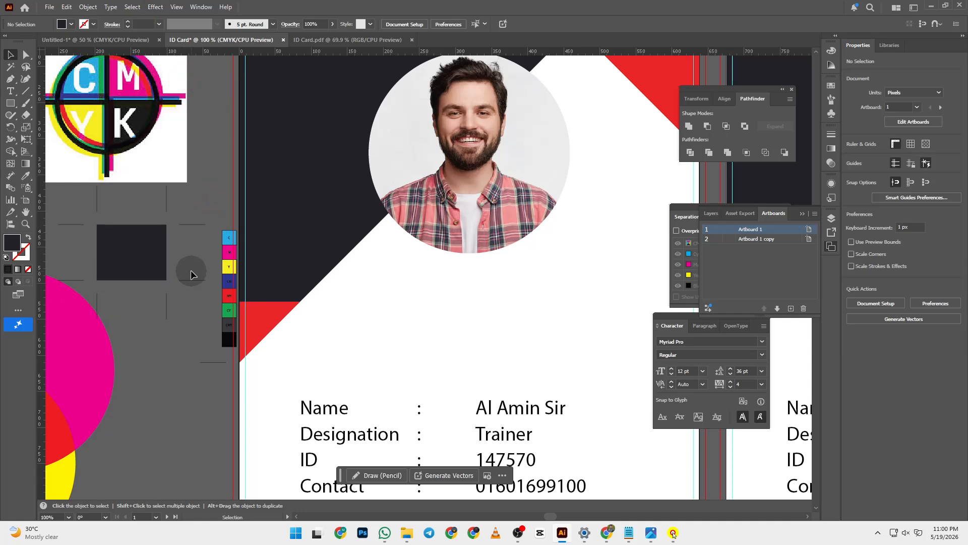
- Delete the test rectangle and jump to Artboard 1 copy with Page Down
scroll(188, 270, up, 5)
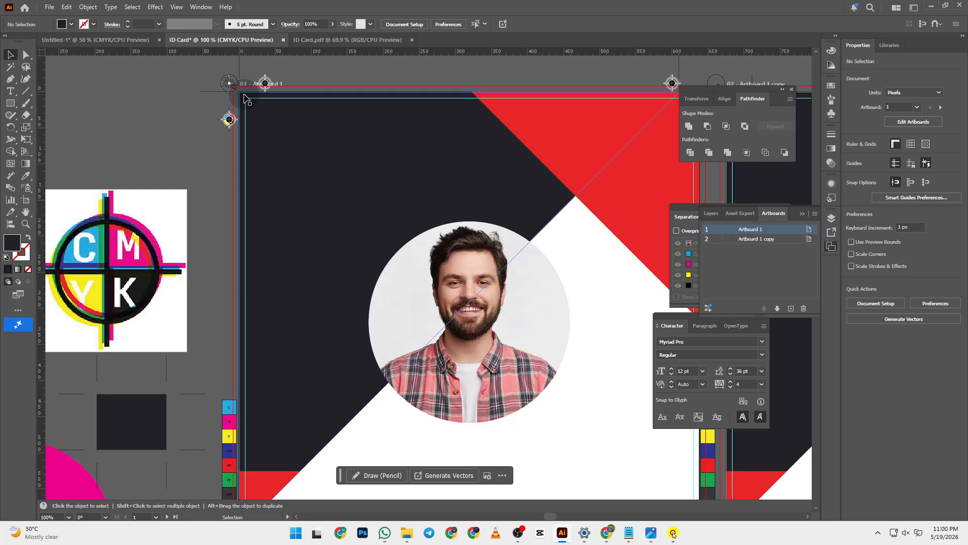
click(124, 418)
key(Delete)
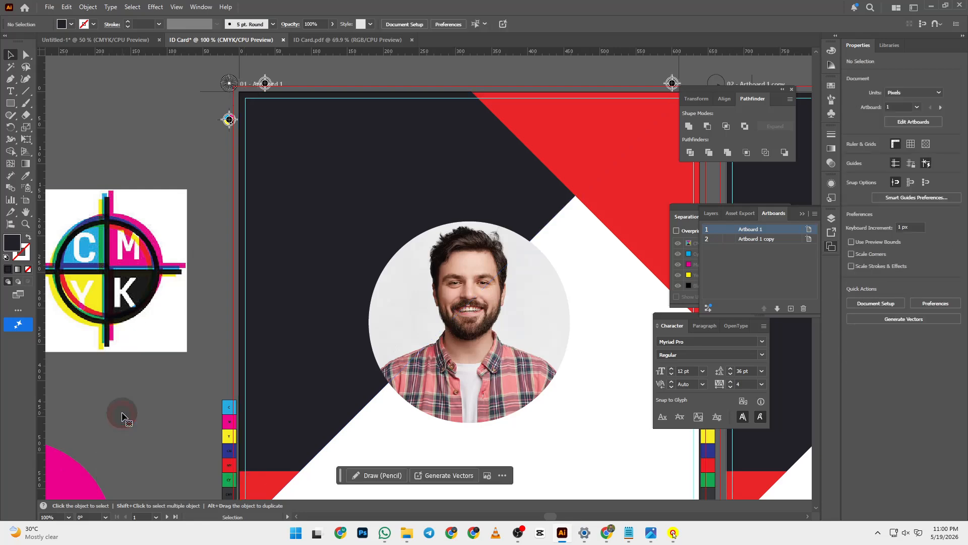
scroll(123, 403, up, 4)
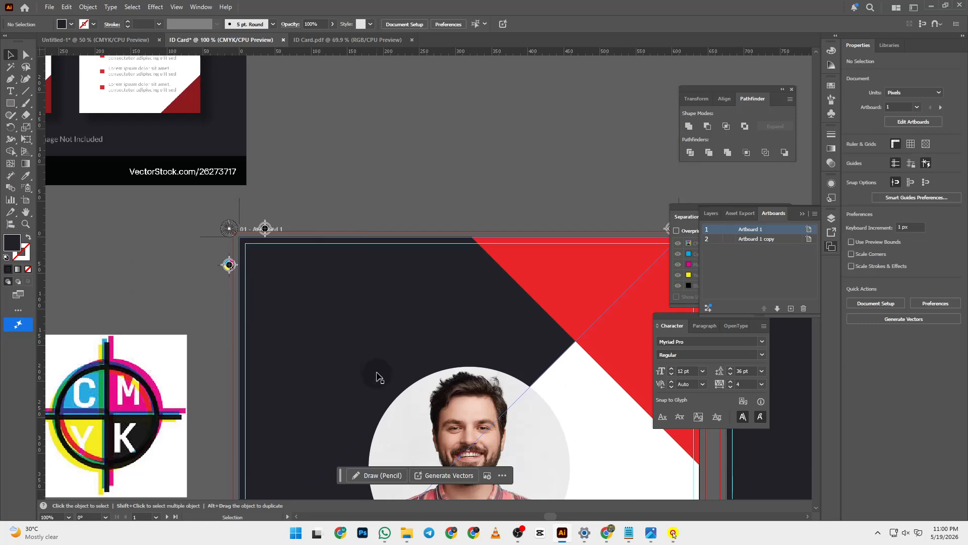
key(Page_Down)
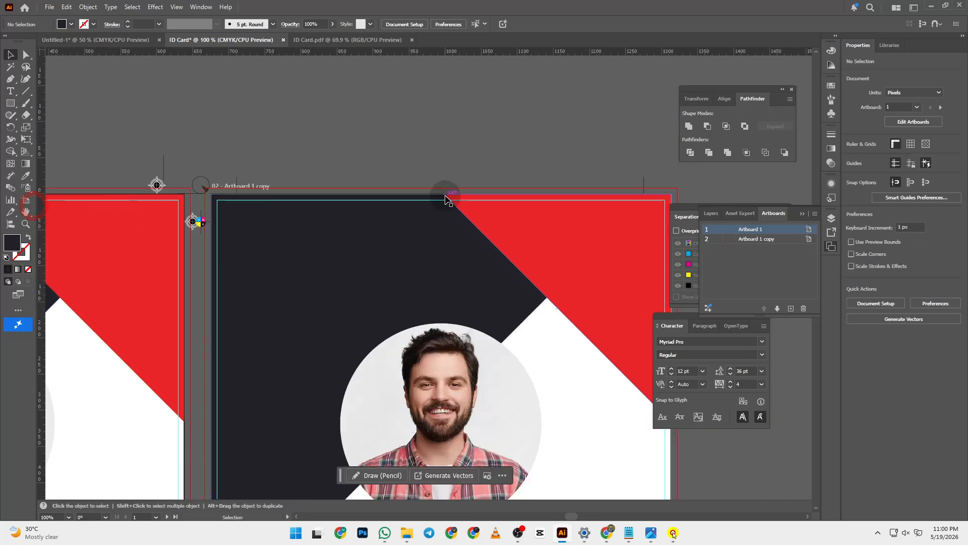
- Select the card's tall background shape and apply Effect > Crop Marks to it
click(444, 195)
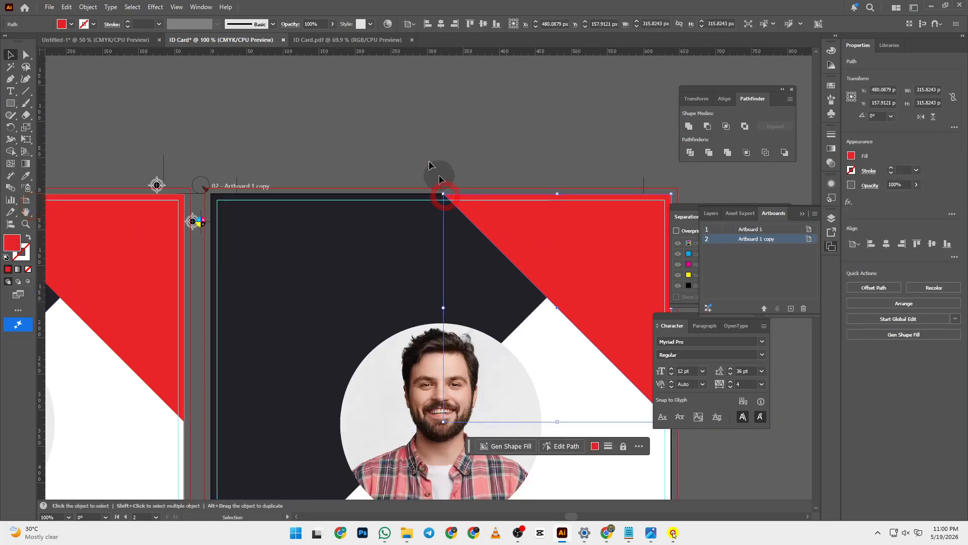
click(328, 199)
scroll(353, 202, down, 4)
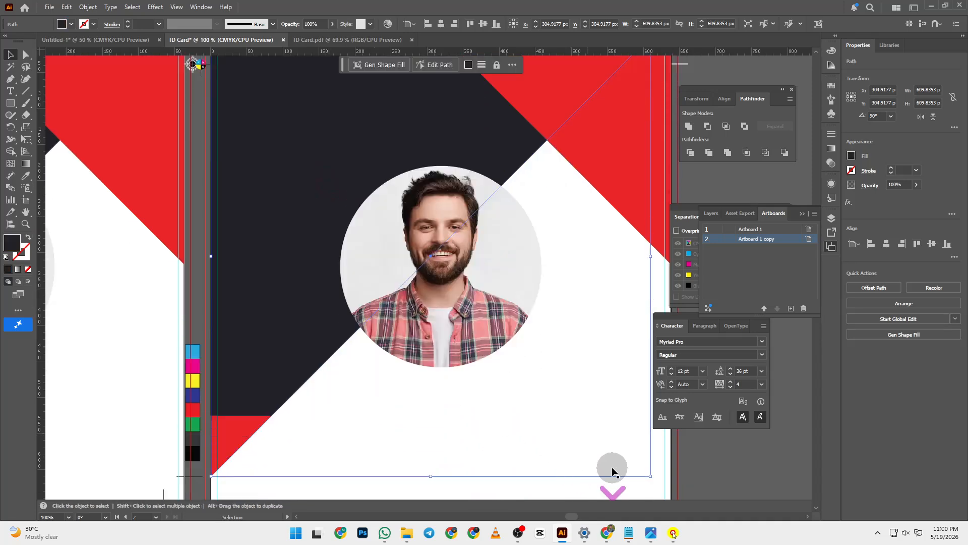
click(559, 374)
scroll(565, 389, down, 3)
click(256, 374)
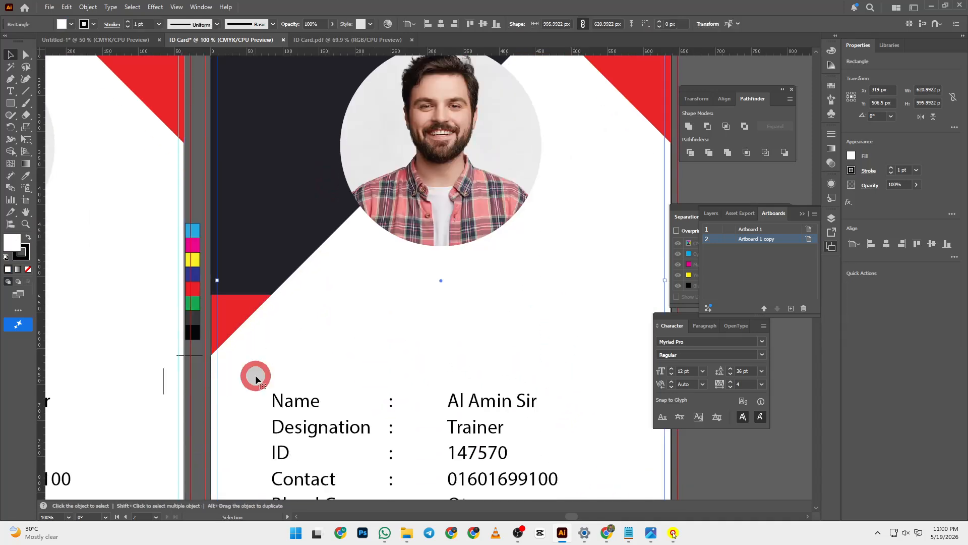
click(211, 395)
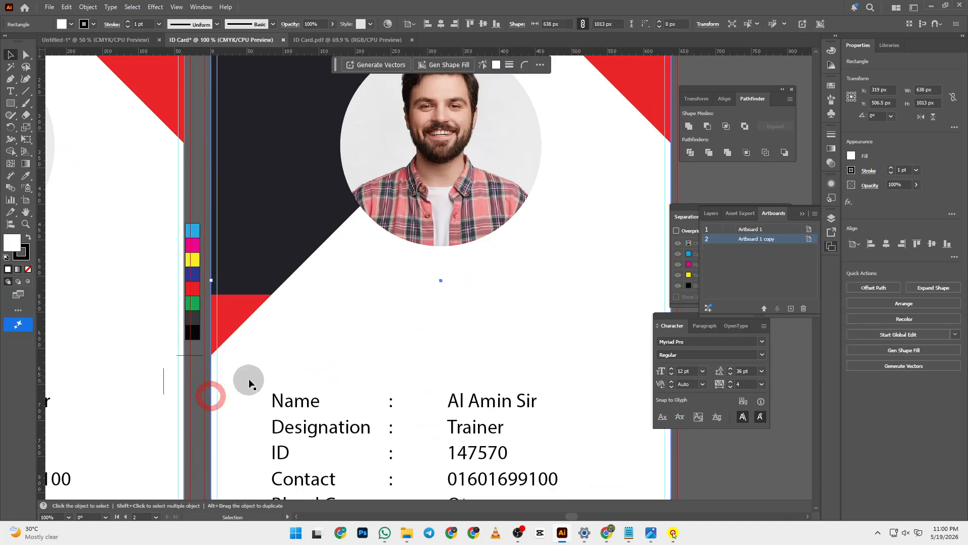
scroll(225, 256, up, 3)
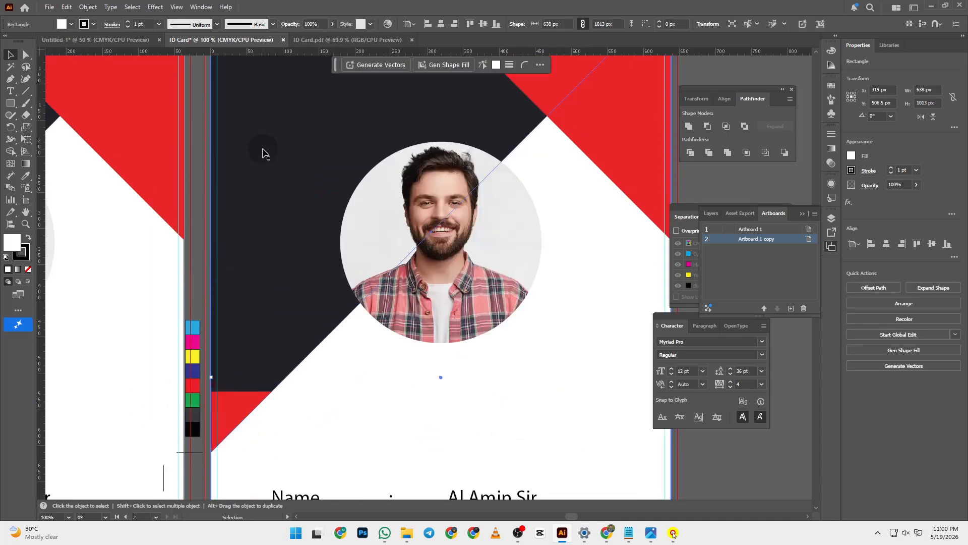
click(155, 8)
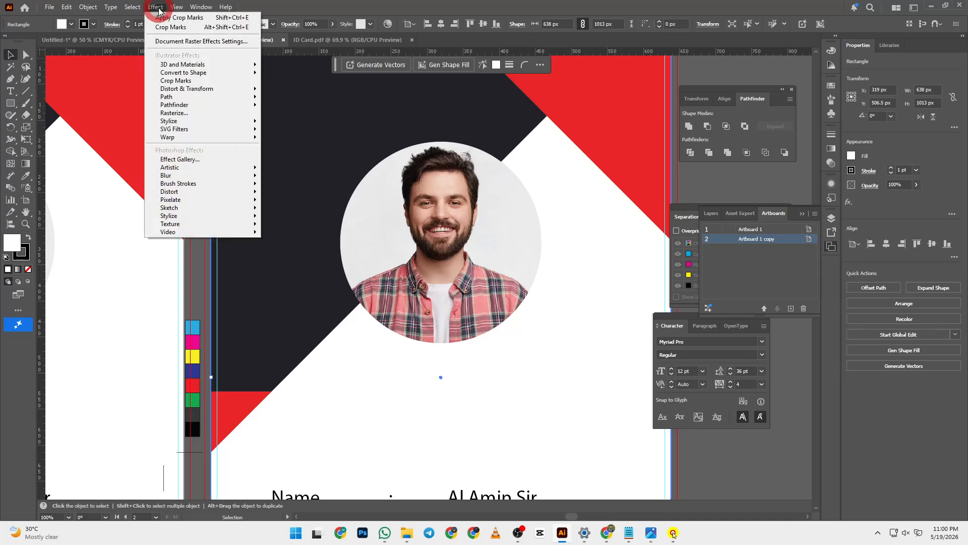
click(204, 81)
scroll(398, 143, up, 6)
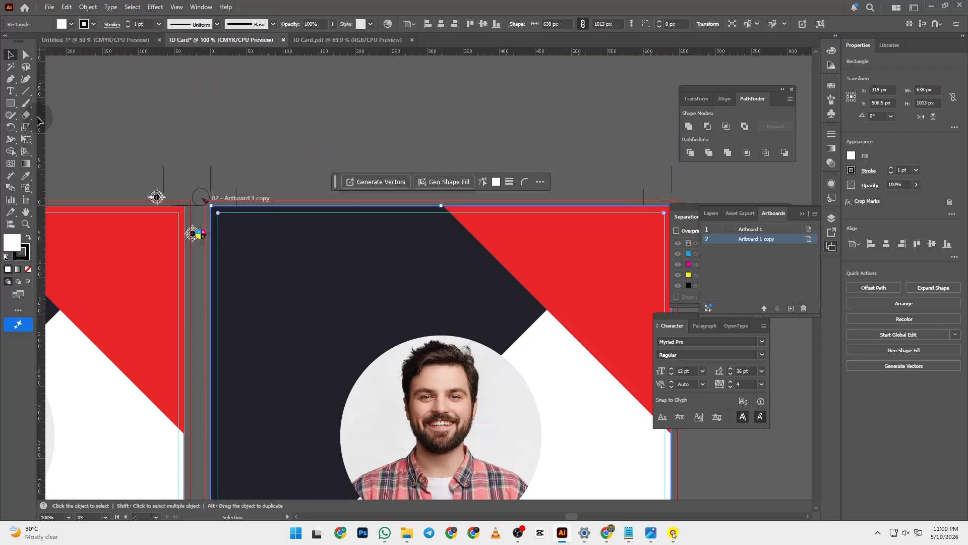
- Draw a small white rectangle above the artboard and apply the Crop Marks effect to it
click(13, 105)
mouse_move(152, 82)
mouse_down()
mouse_move(213, 127)
mouse_move(388, 130)
mouse_up()
click(10, 55)
click(194, 108)
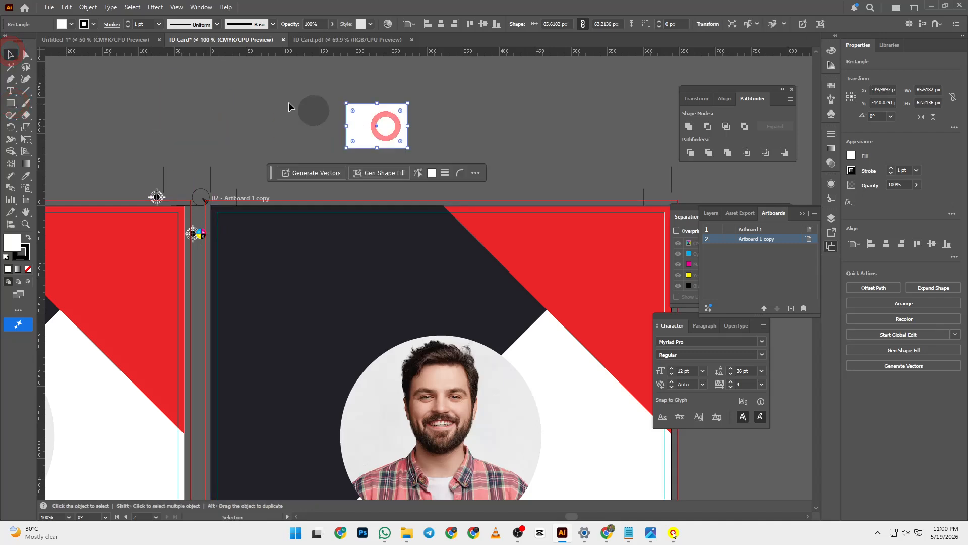
click(155, 7)
click(155, 8)
click(155, 7)
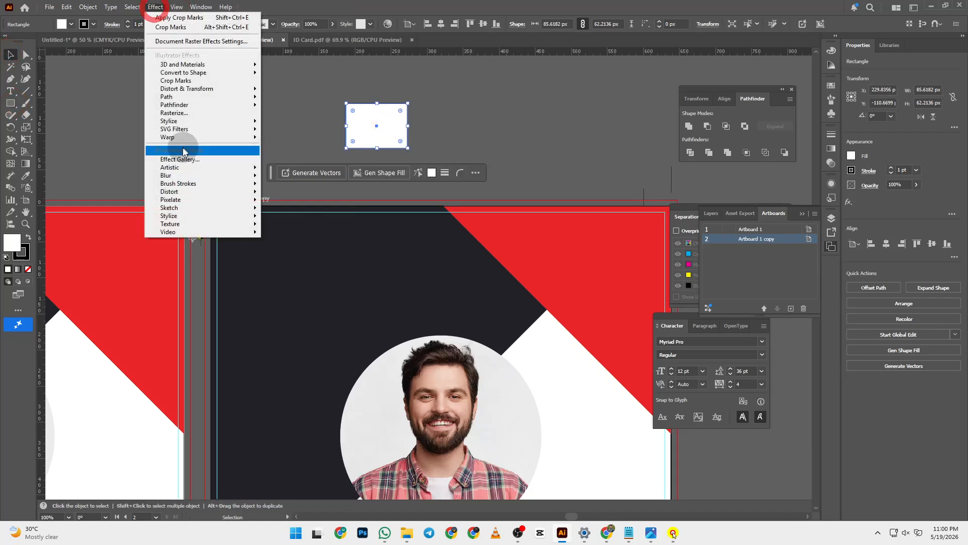
mouse_move(186, 93)
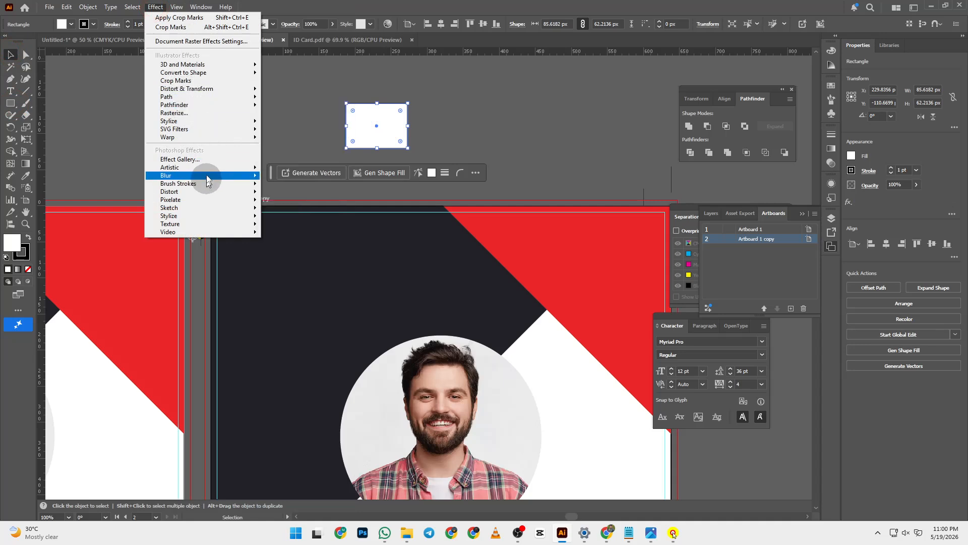
click(212, 88)
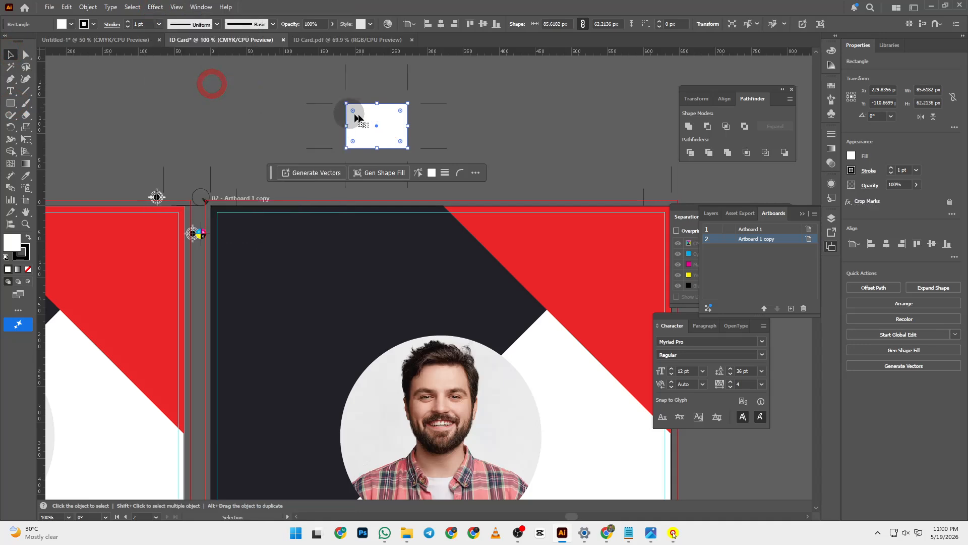
- Move the crop-marked rectangle aside, undo the moves, and reselect the rectangle
drag(387, 122, 491, 134)
click(340, 130)
key(ctrl+z)
key(ctrl+z)
key(ctrl+z)
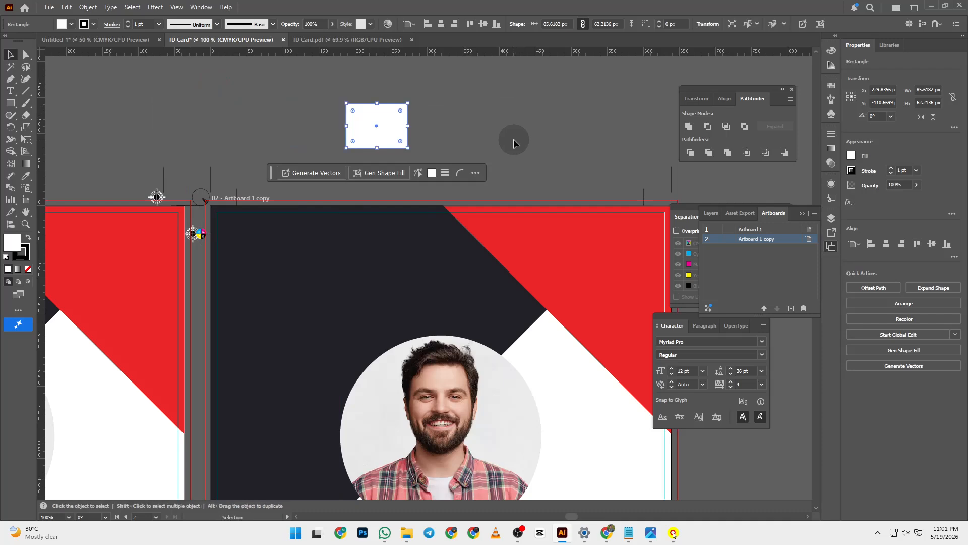
click(514, 142)
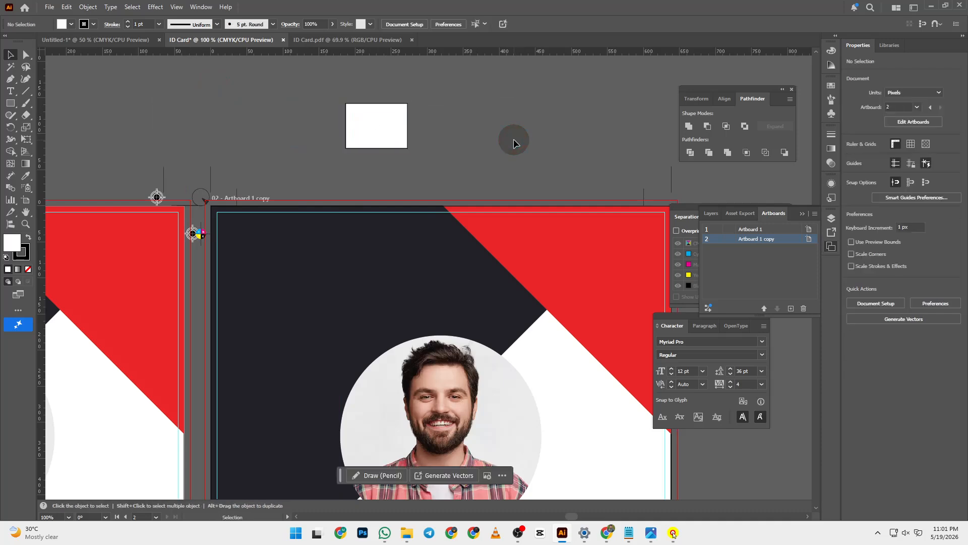
click(397, 114)
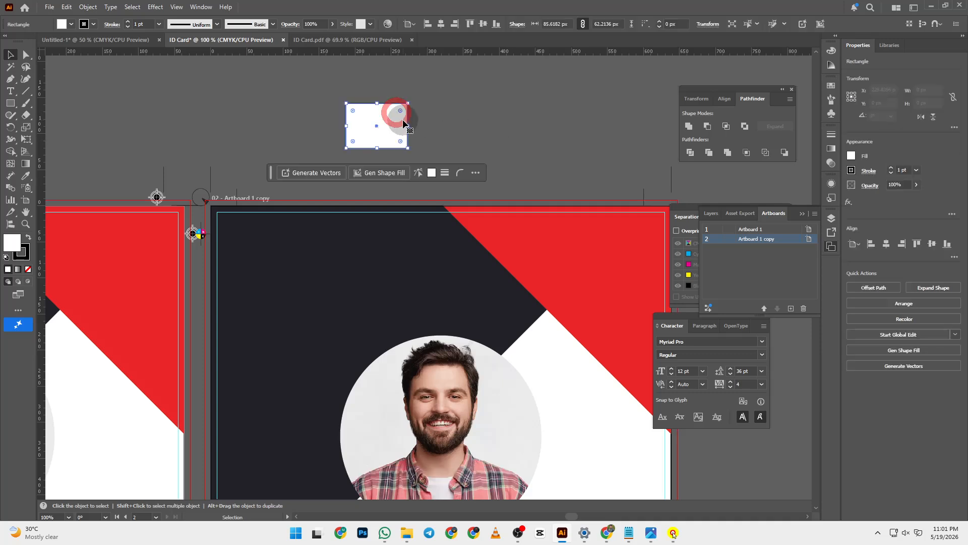
- Add Object > Create Trim Marks to the white rectangle, then drag the rectangle up-left out of them
click(89, 7)
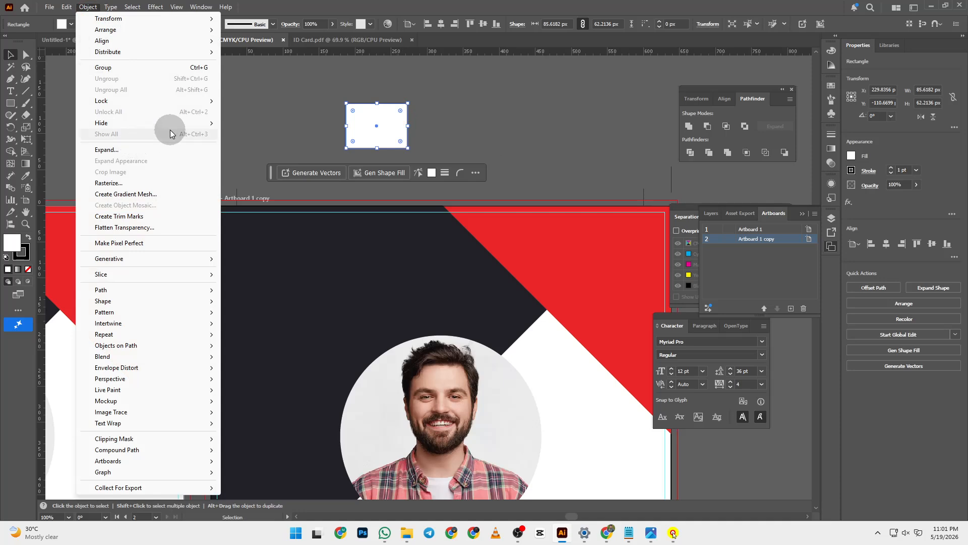
click(150, 221)
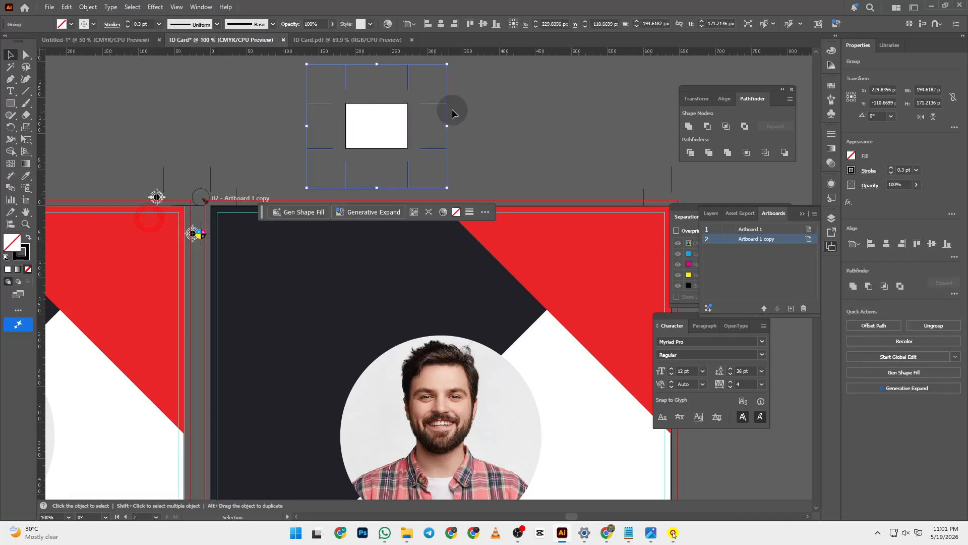
click(532, 118)
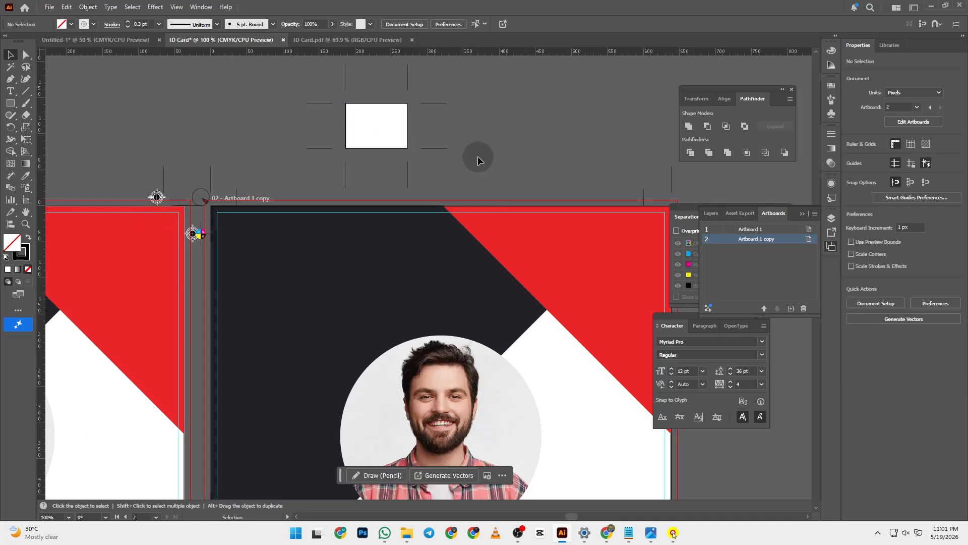
scroll(431, 110, up, 2)
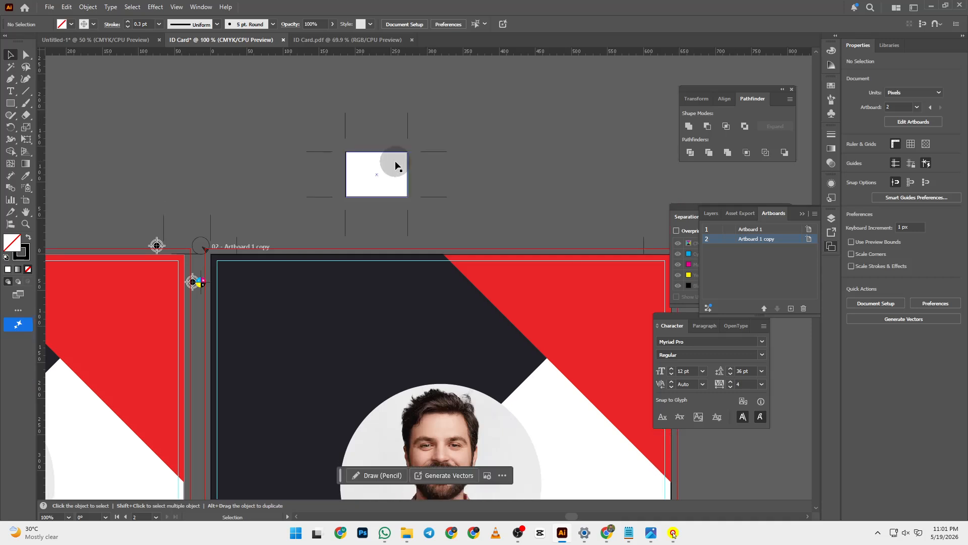
drag(396, 173, 199, 143)
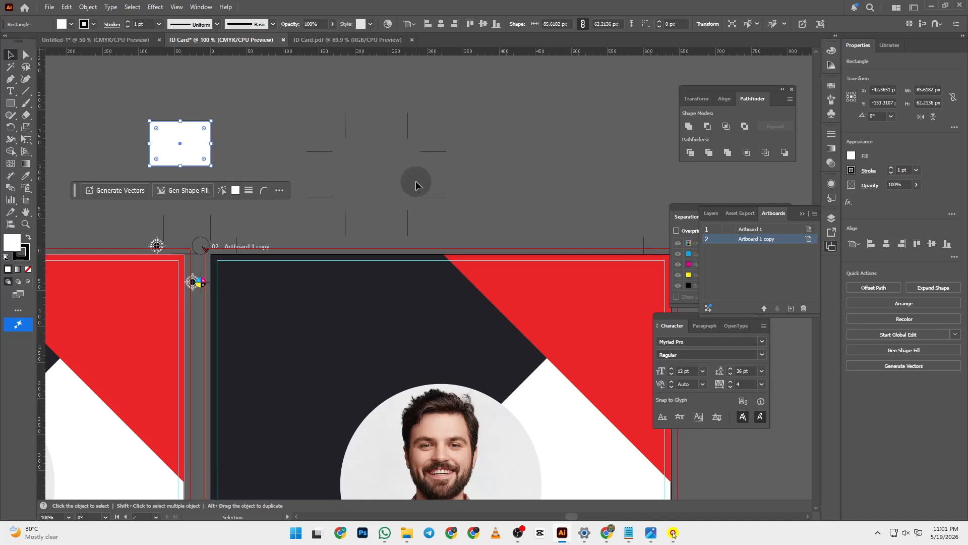
- Undo and redo the rectangle's move, then shift it further left and up
key(ctrl+z)
click(477, 162)
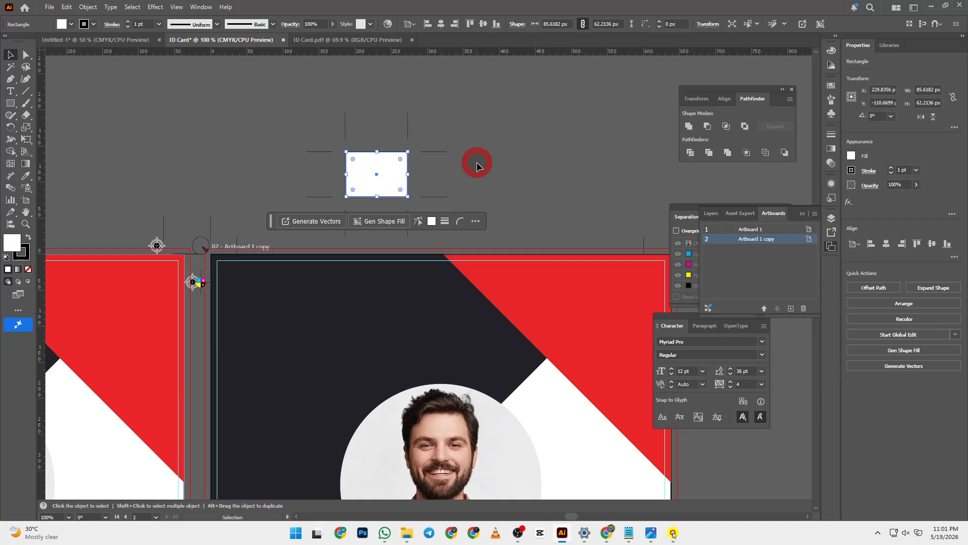
key(ctrl+z)
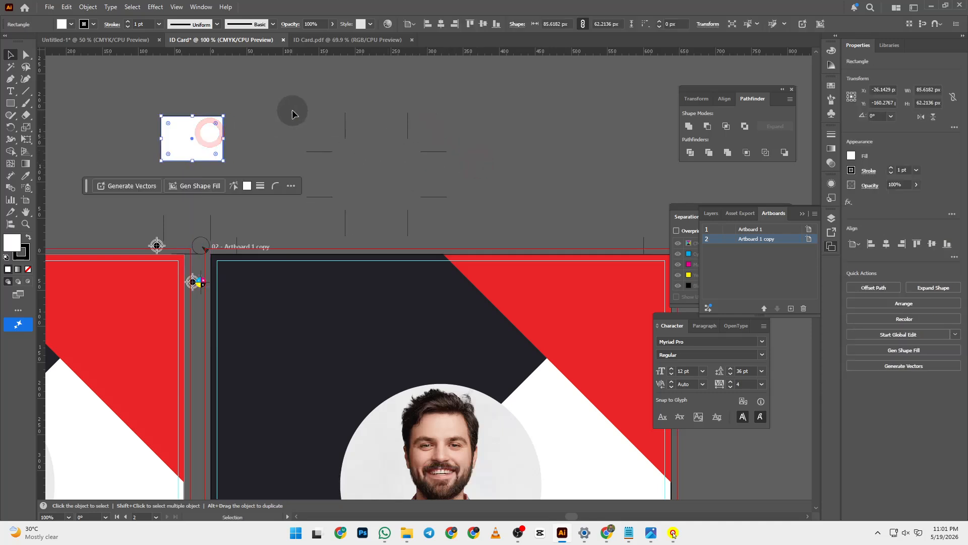
drag(215, 138, 148, 128)
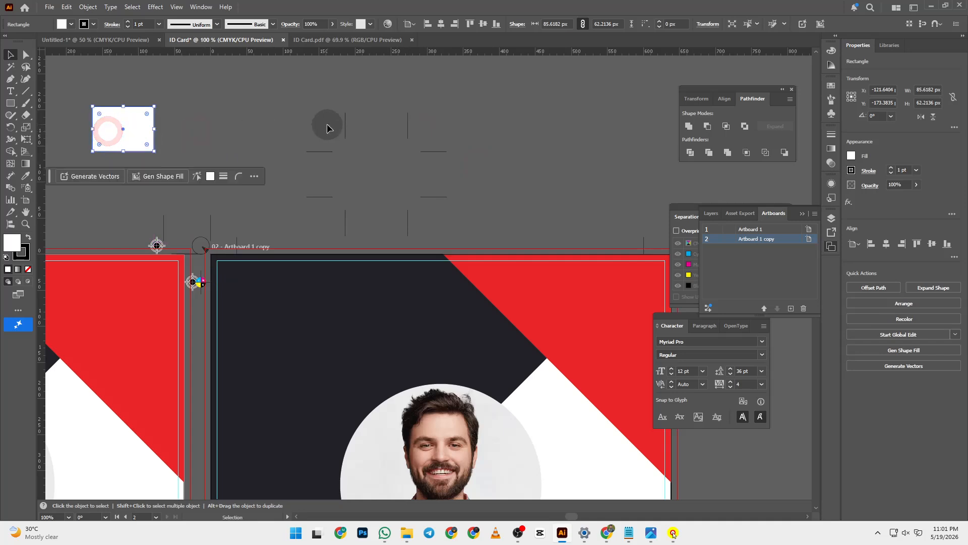
click(286, 106)
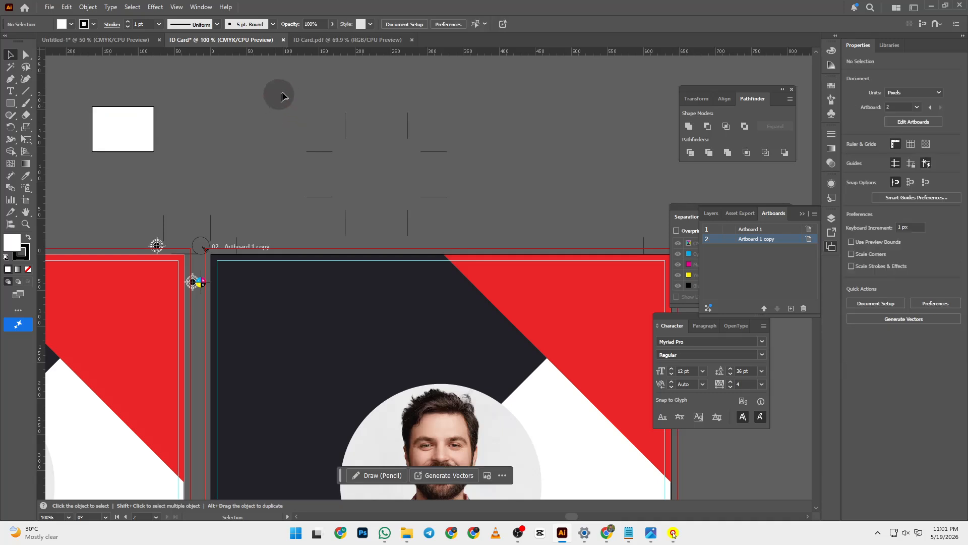
- Apply the Crop Marks effect to the white rectangle and settle it among the trim marks
click(154, 135)
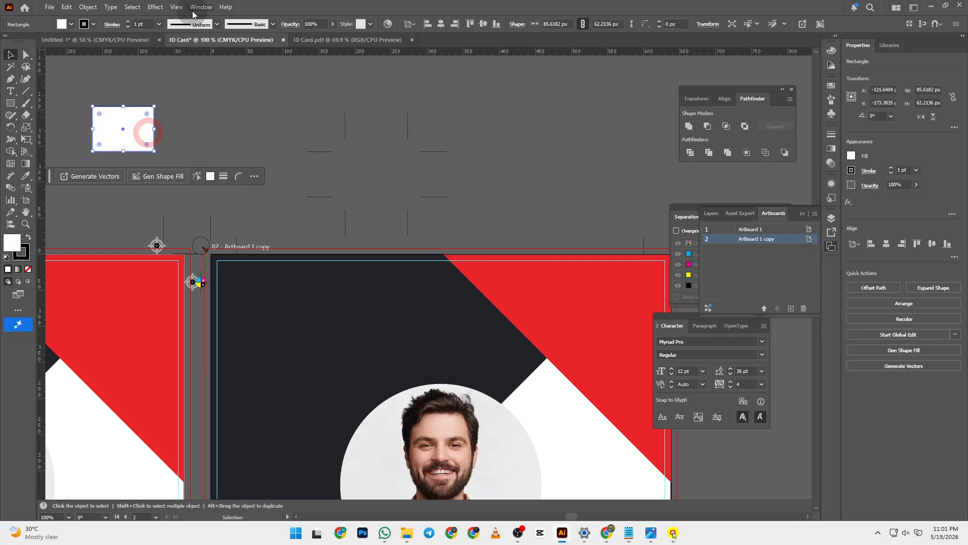
click(152, 8)
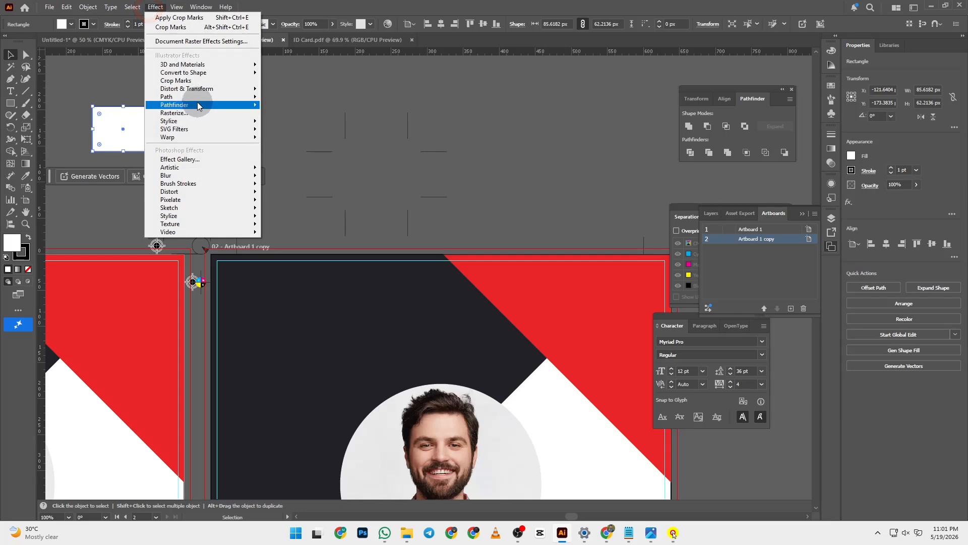
mouse_move(197, 105)
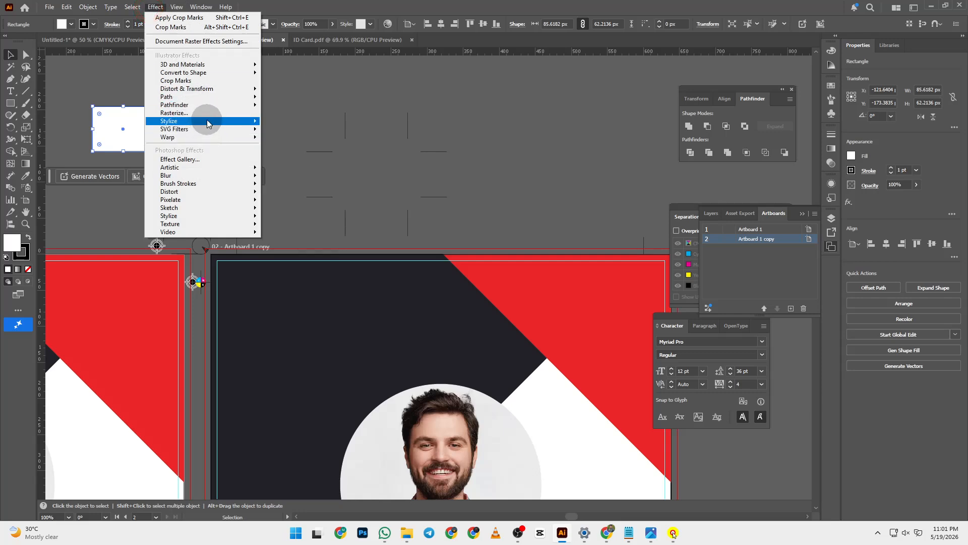
mouse_move(208, 123)
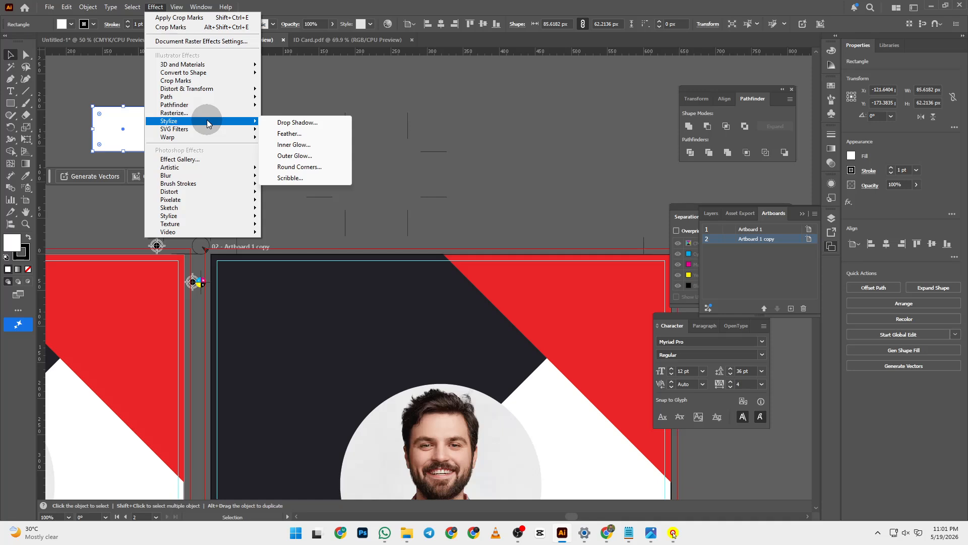
click(212, 80)
drag(122, 126, 226, 109)
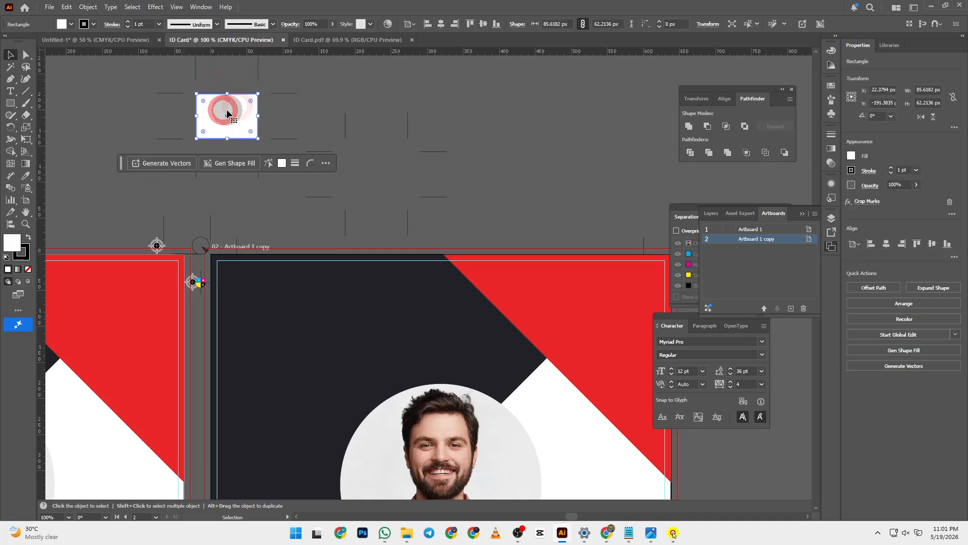
scroll(226, 109, up, 2)
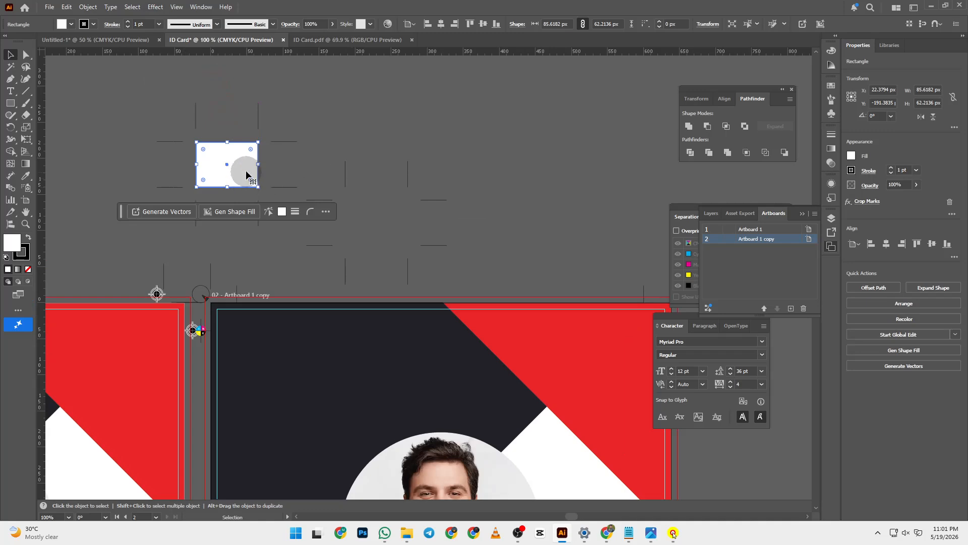
drag(251, 155, 226, 137)
click(309, 143)
click(195, 141)
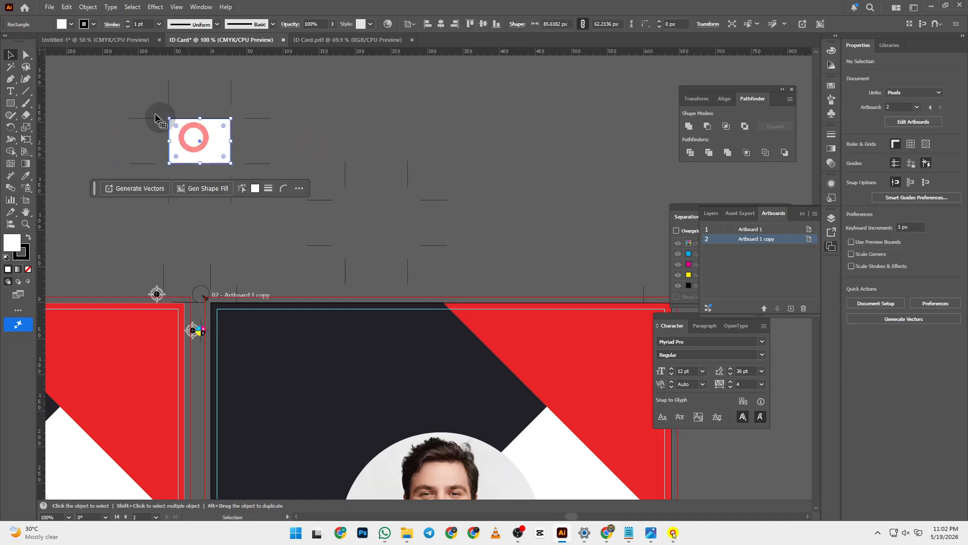
click(313, 155)
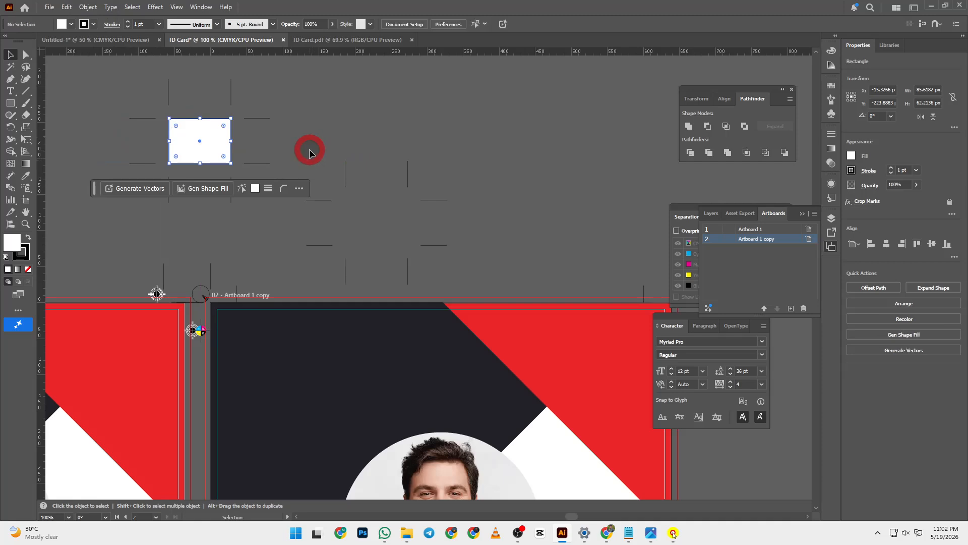
- Select the crop-mark group, nudge the rectangle, then undo back to the plain white rectangle
drag(310, 161, 460, 262)
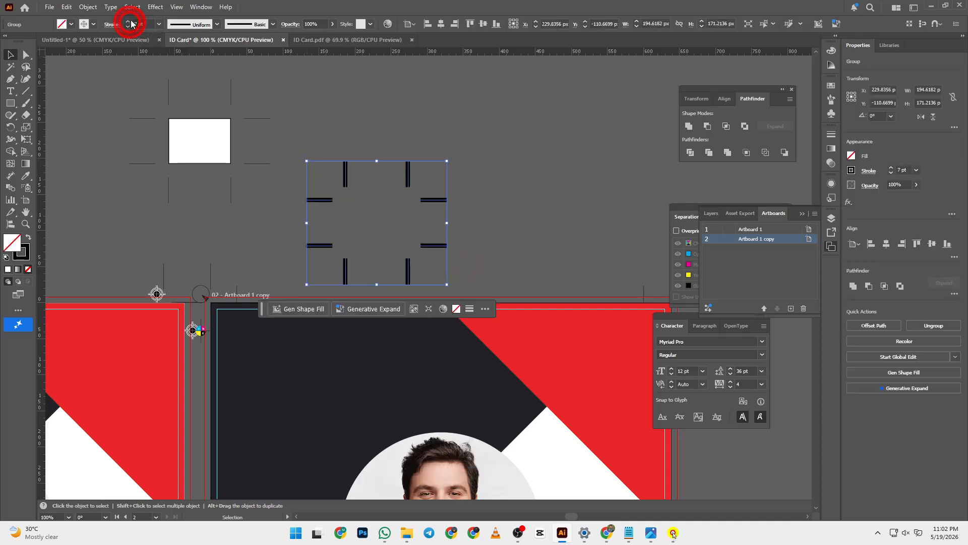
click(496, 139)
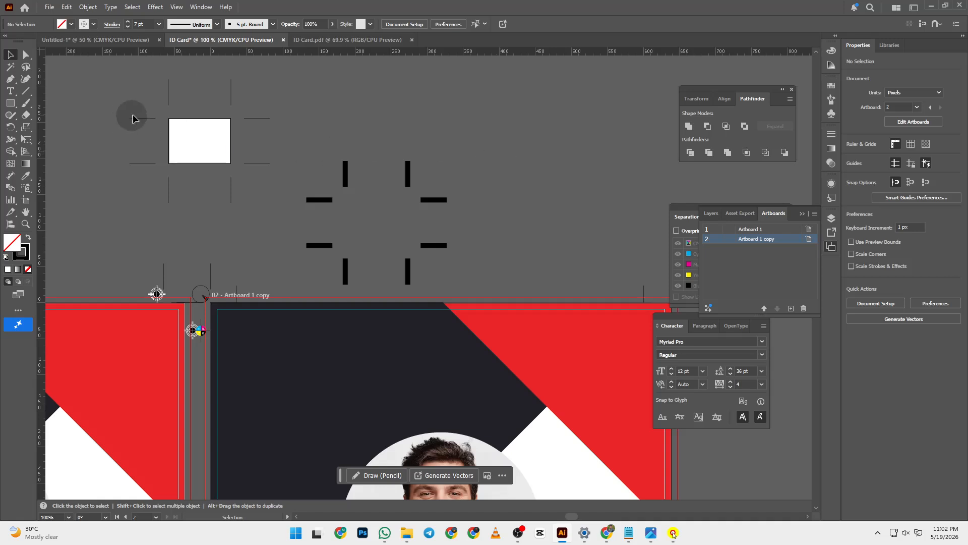
drag(200, 136, 190, 134)
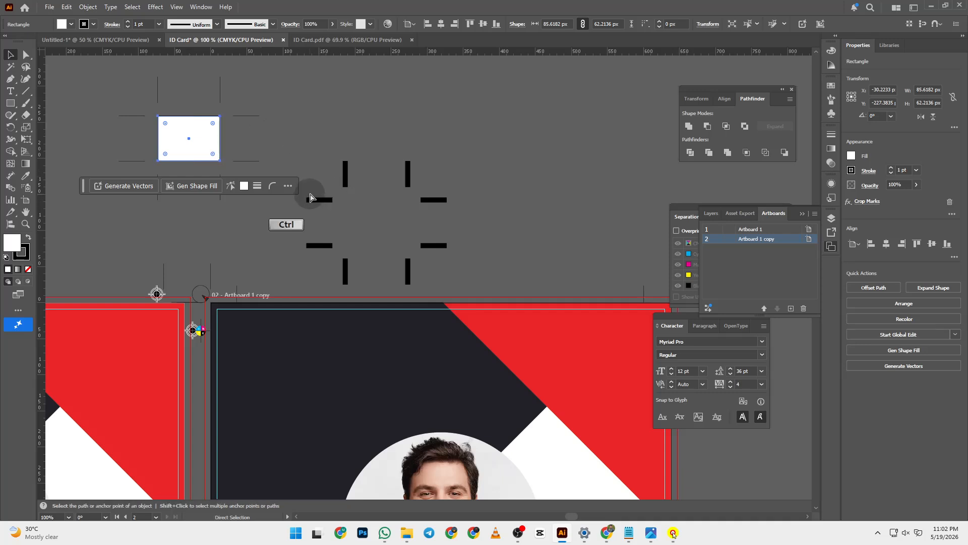
key(ctrl+z)
ctrl+click(346, 196)
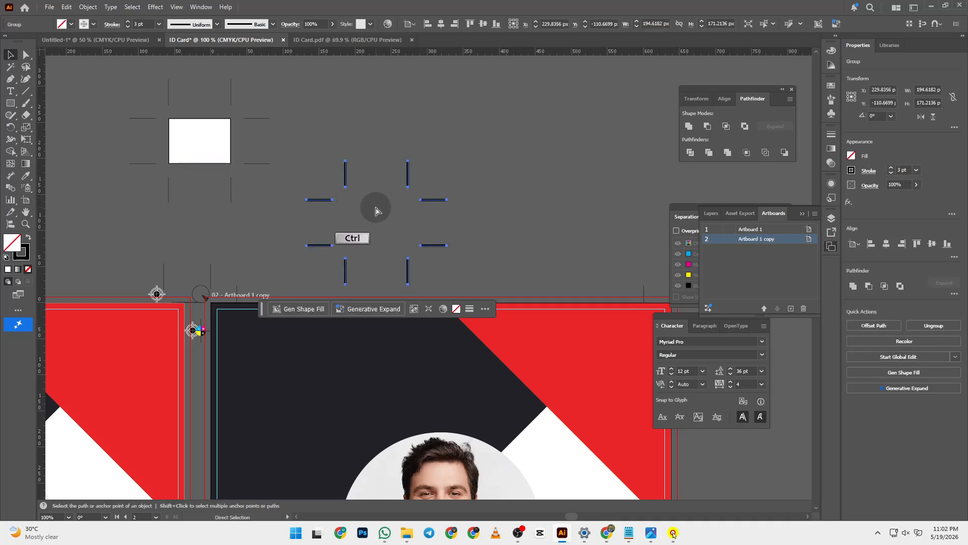
key(ctrl+z)
key(ctrl+z)
key(ctrl+z)
key(ctrl+z)
key(ctrl+z)
key(ctrl+z)
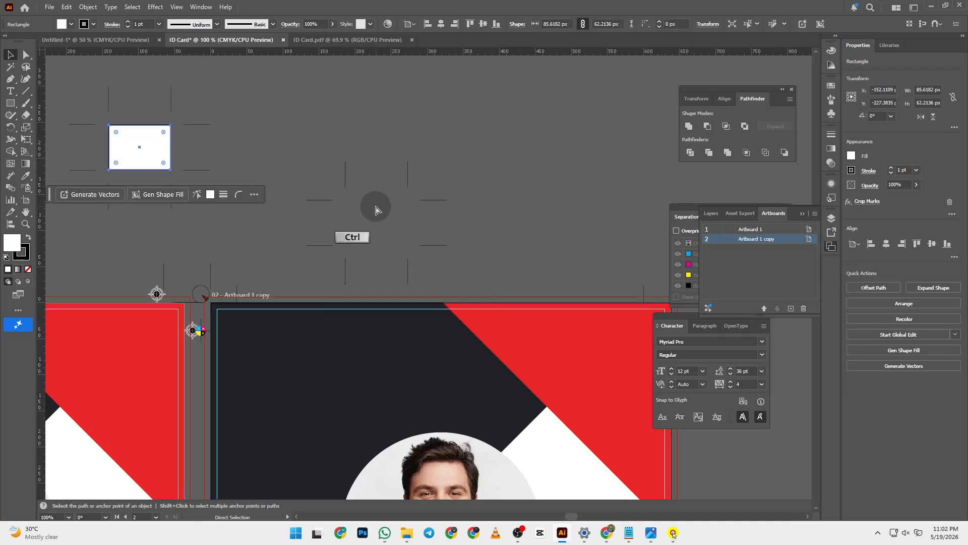
key(ctrl+z)
key(ctrl+z)
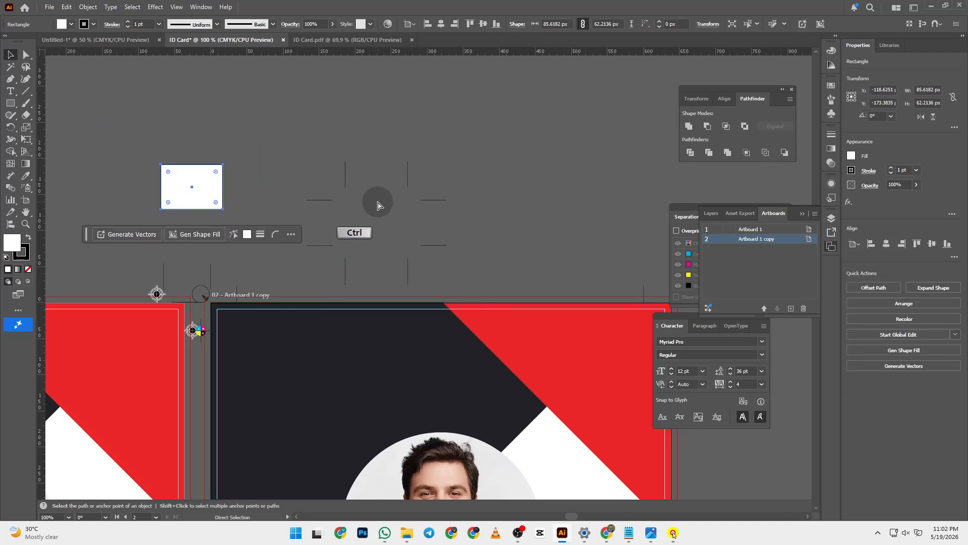
click(216, 152)
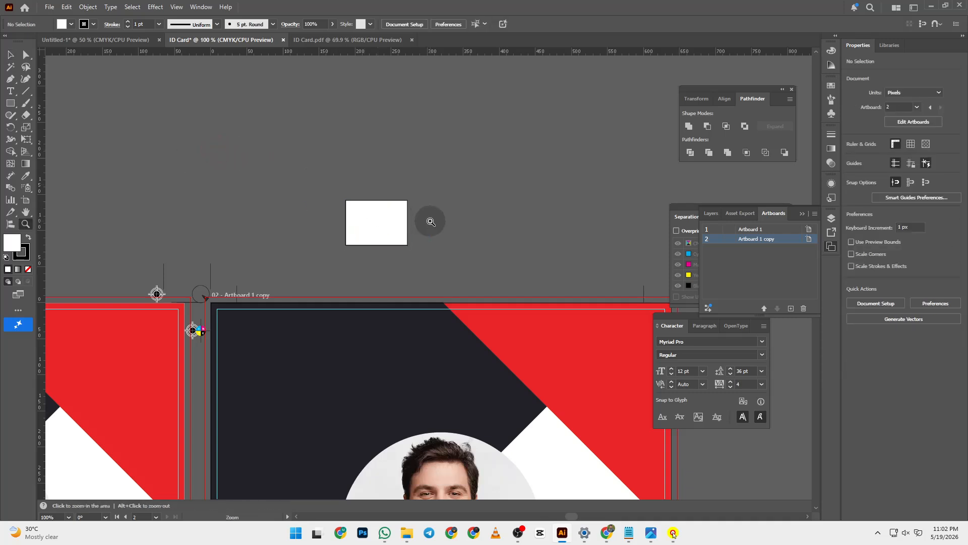
- Zoom in on the white rectangle and draw a short vertical Pen line above its corner
key(z)
click(431, 226)
click(374, 242)
drag(417, 340, 363, 249)
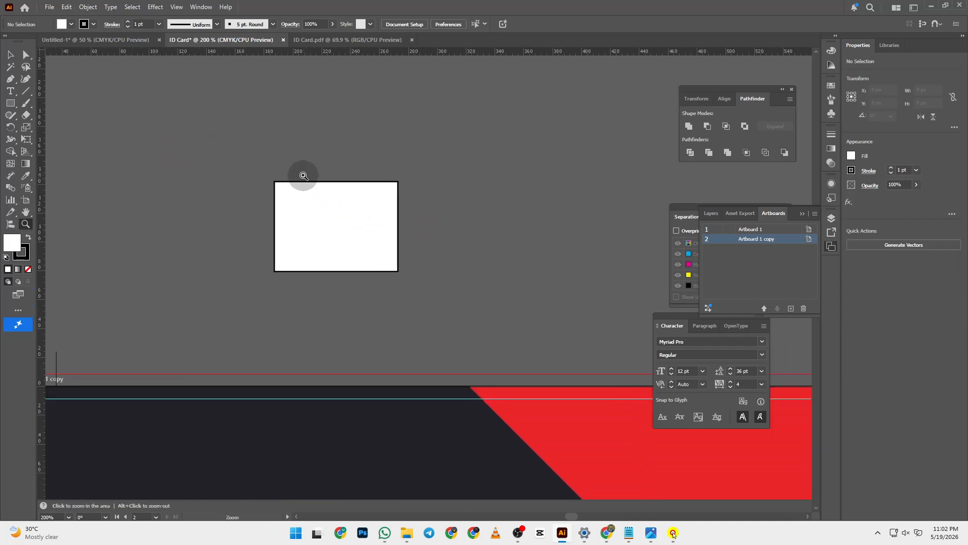
key(p)
shift+click(275, 163)
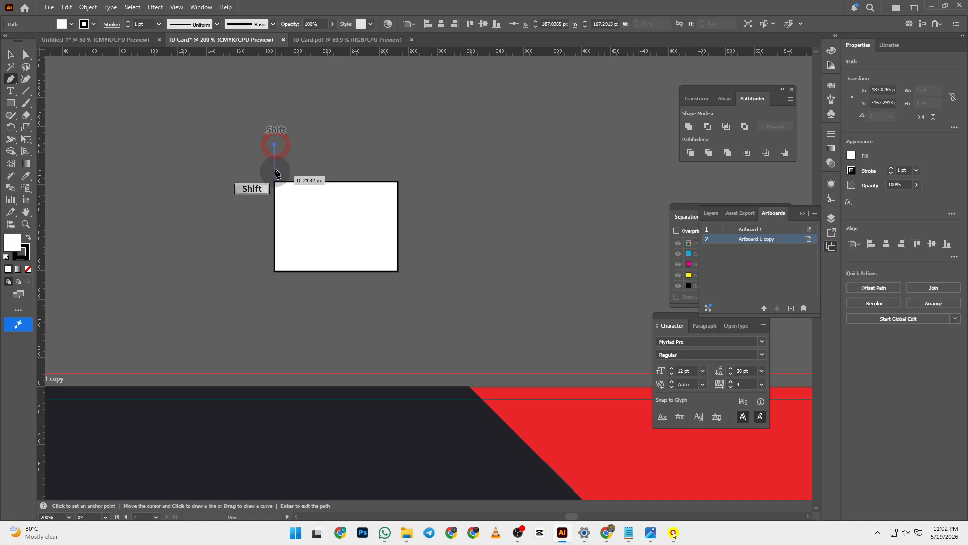
click(11, 54)
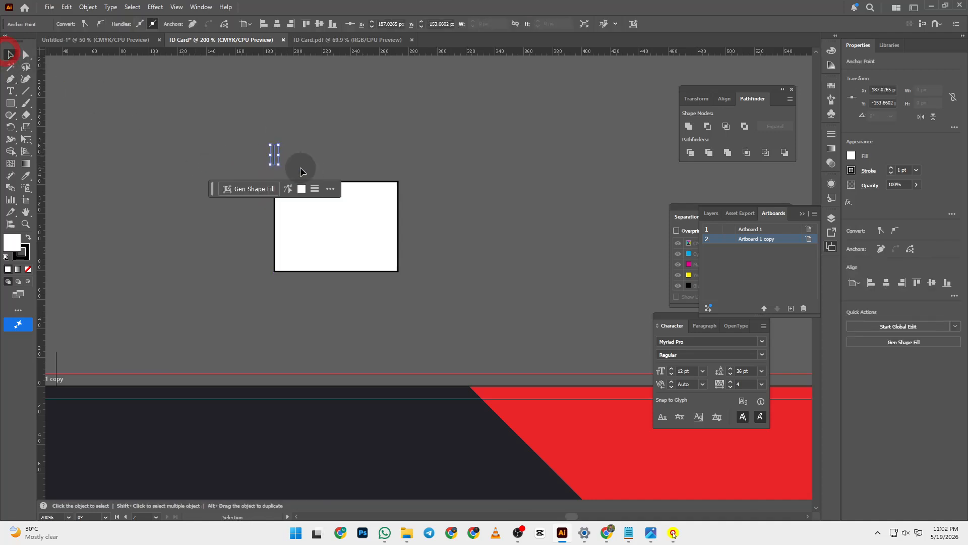
click(349, 141)
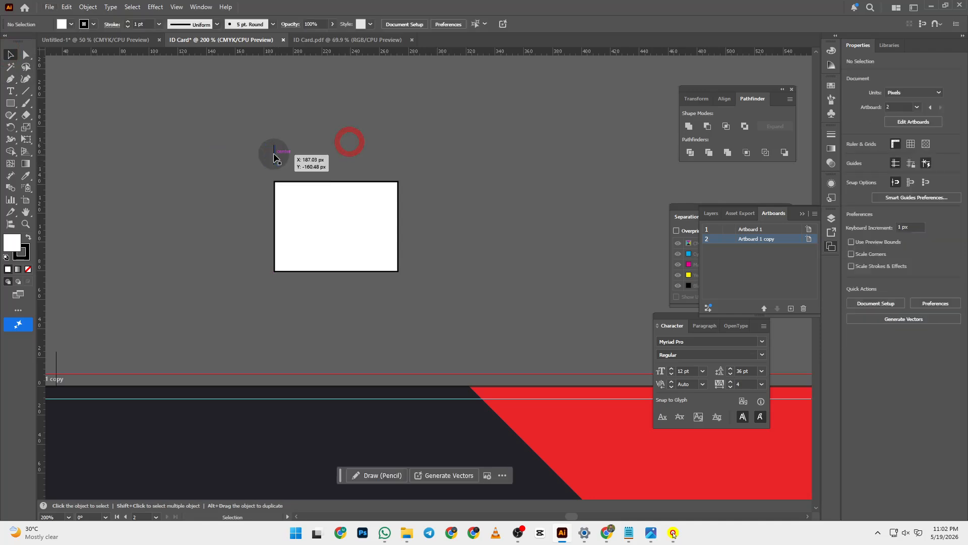
- Duplicate the line, rotate the copy horizontal at the corner, and group both as a corner mark
drag(274, 157, 240, 165)
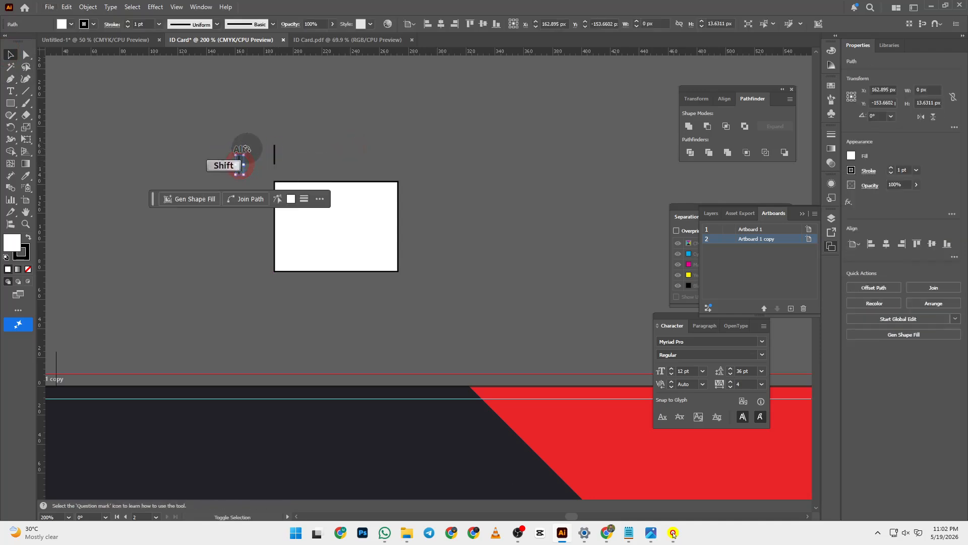
click(216, 138)
click(222, 116)
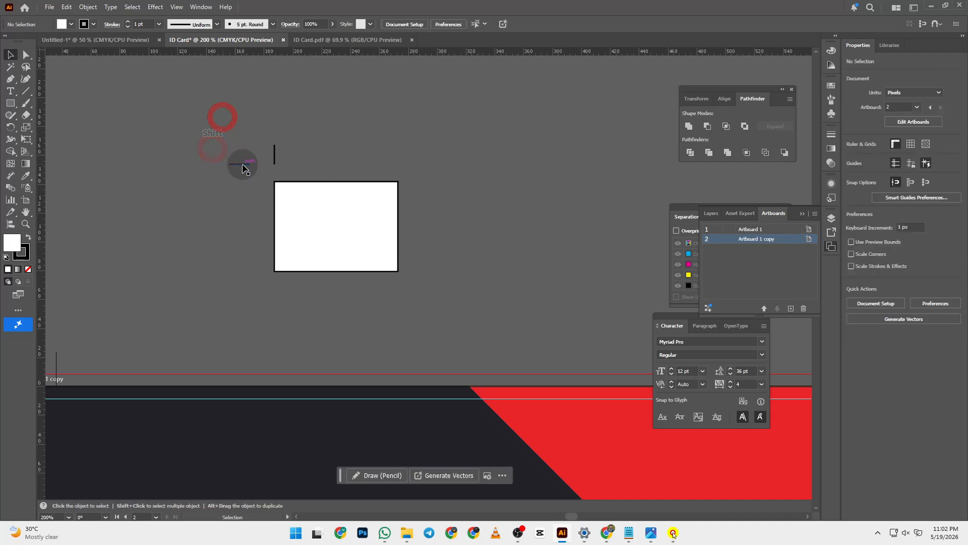
mouse_move(243, 167)
mouse_down()
mouse_move(245, 181)
mouse_move(269, 177)
mouse_move(248, 183)
mouse_up()
click(331, 141)
click(252, 134)
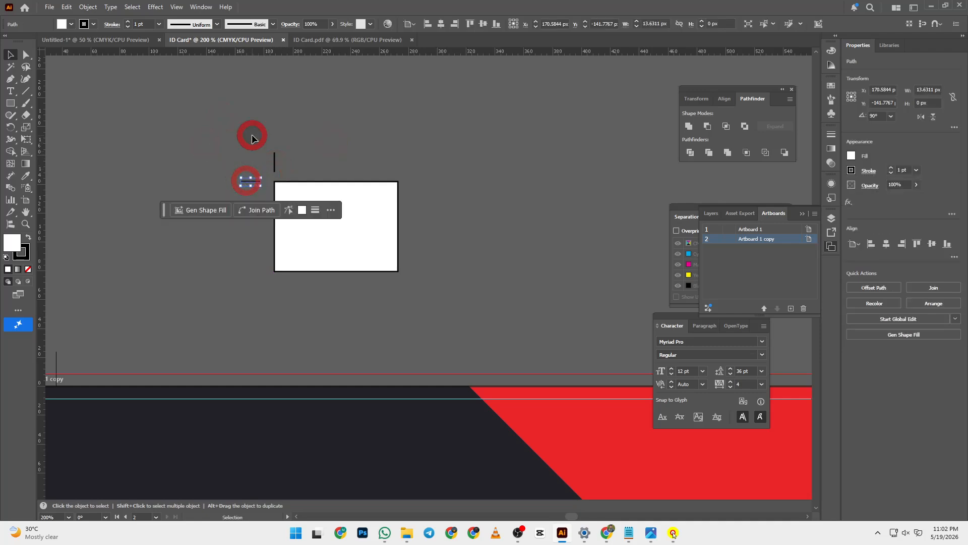
click(253, 184)
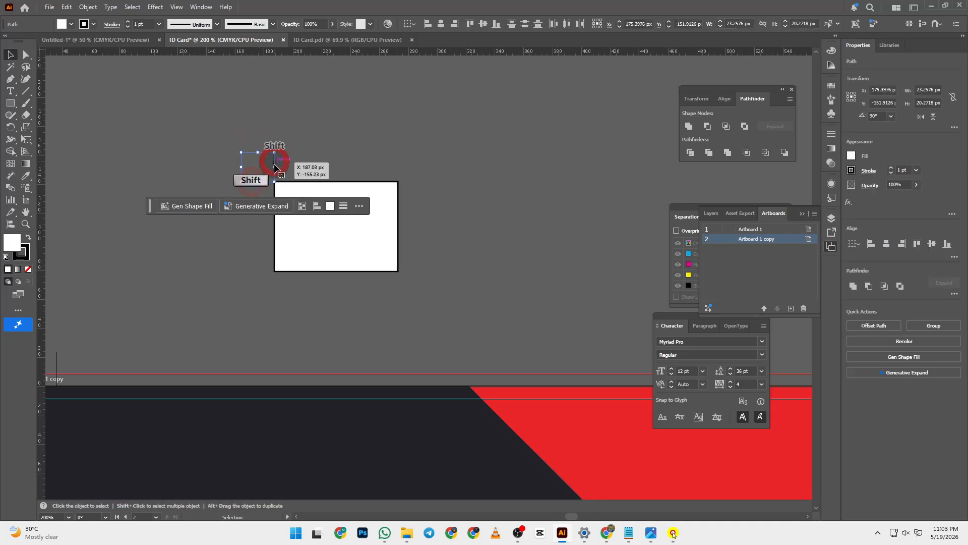
drag(275, 156, 277, 167)
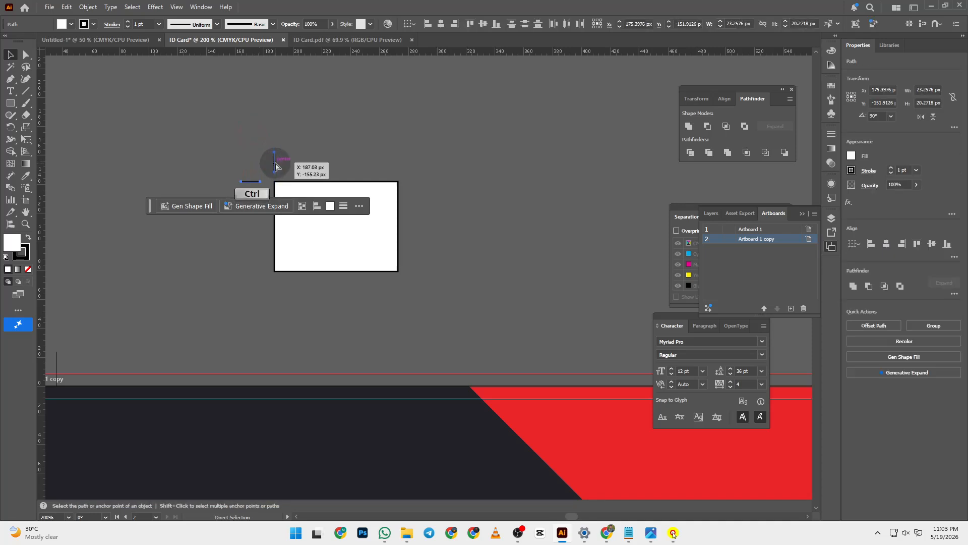
key(ctrl+g)
- Copy the corner mark to the top-right corner, then delete the rectangle and all its marks
drag(275, 163, 488, 204)
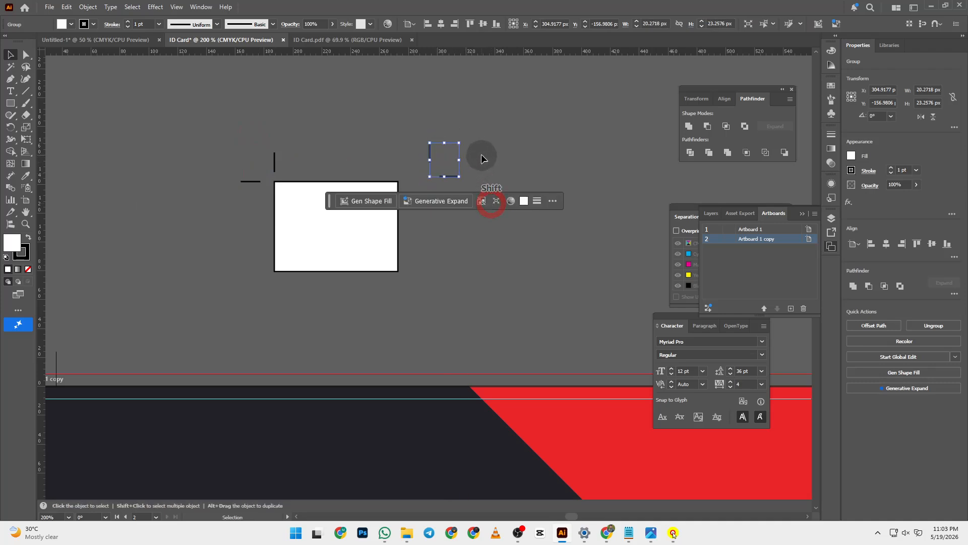
drag(447, 174, 418, 183)
click(515, 167)
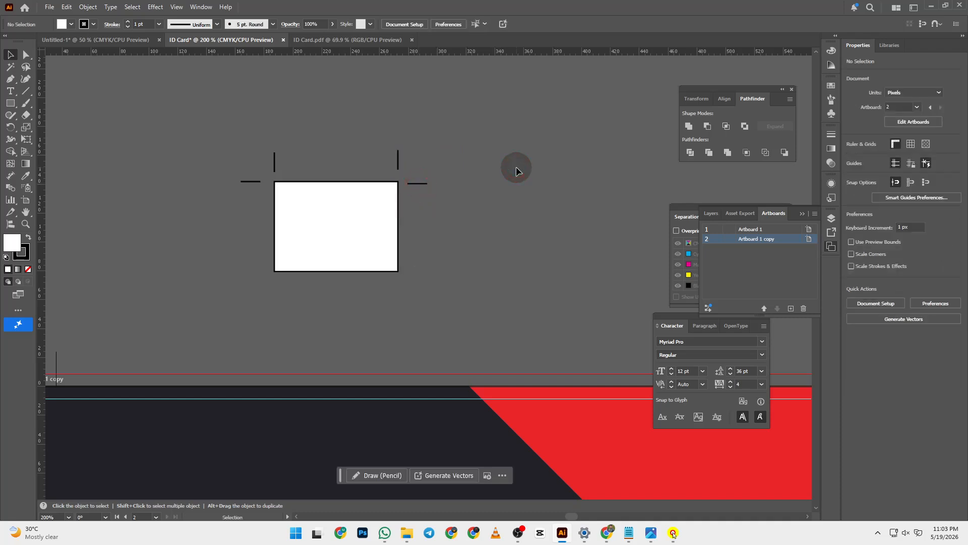
drag(205, 113, 520, 281)
key(Delete)
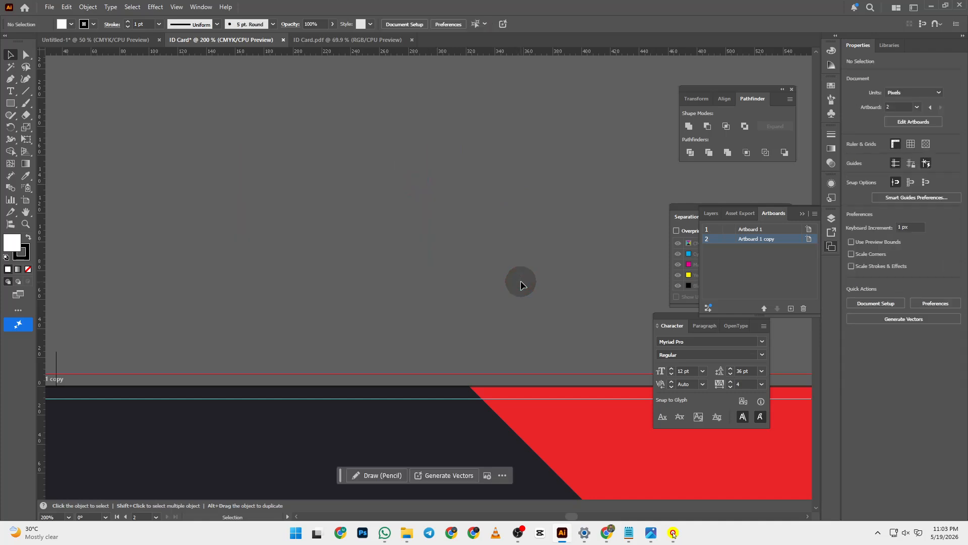
key(ctrl+0)
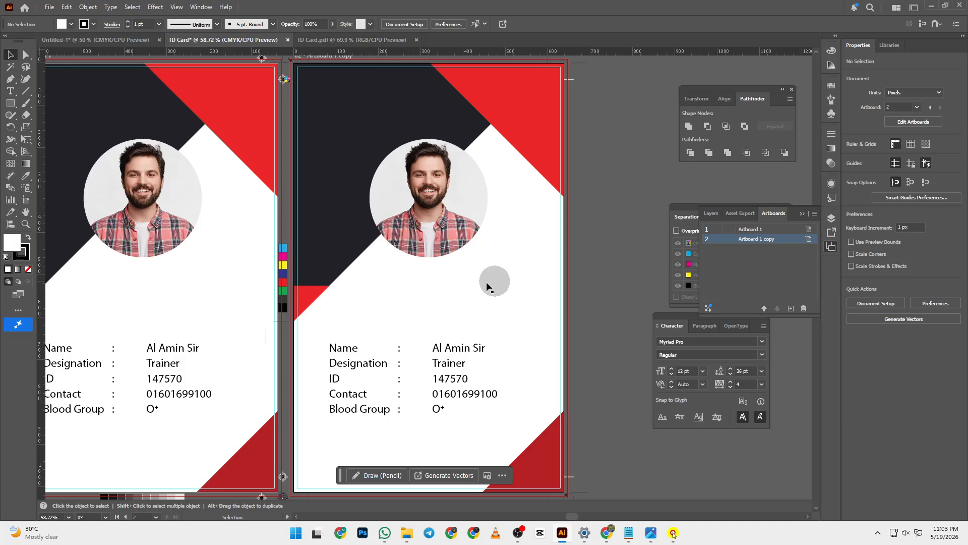
scroll(486, 281, down, 3)
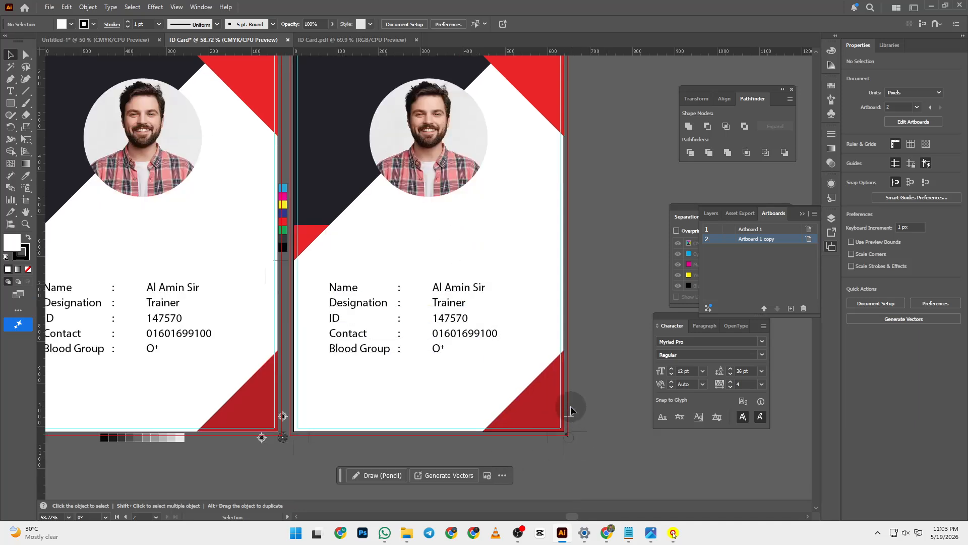
drag(332, 302, 585, 317)
drag(359, 202, 571, 362)
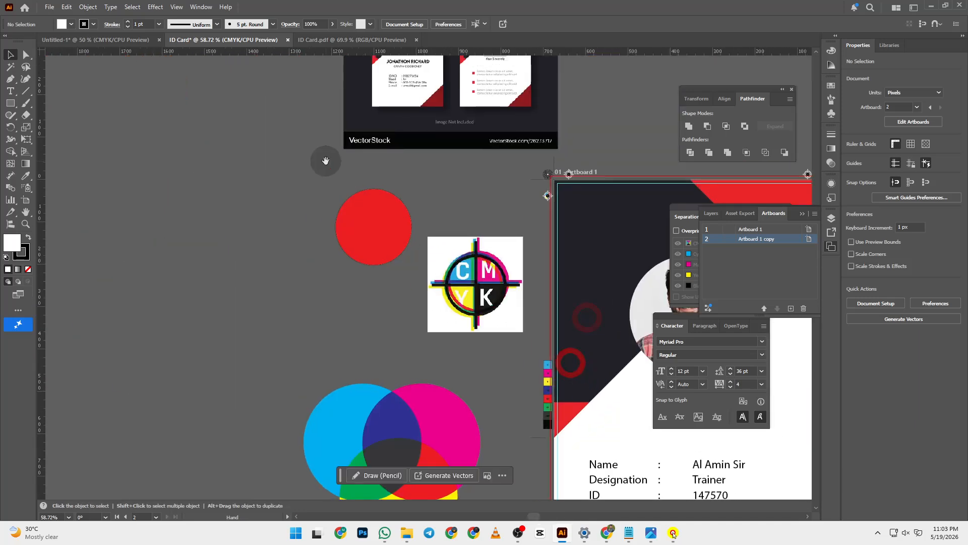
drag(325, 160, 253, 329)
key(z)
click(445, 240)
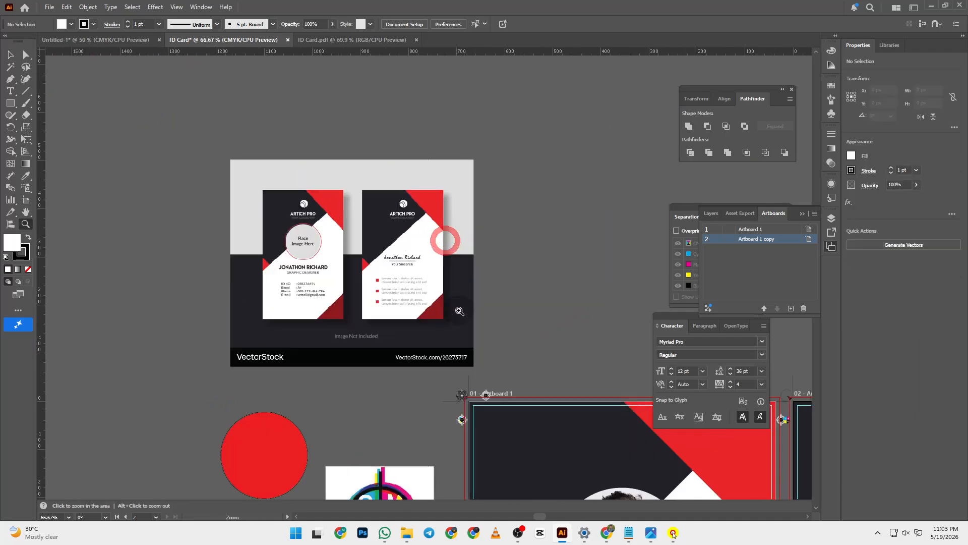
click(460, 311)
click(434, 342)
scroll(280, 177, up, 5)
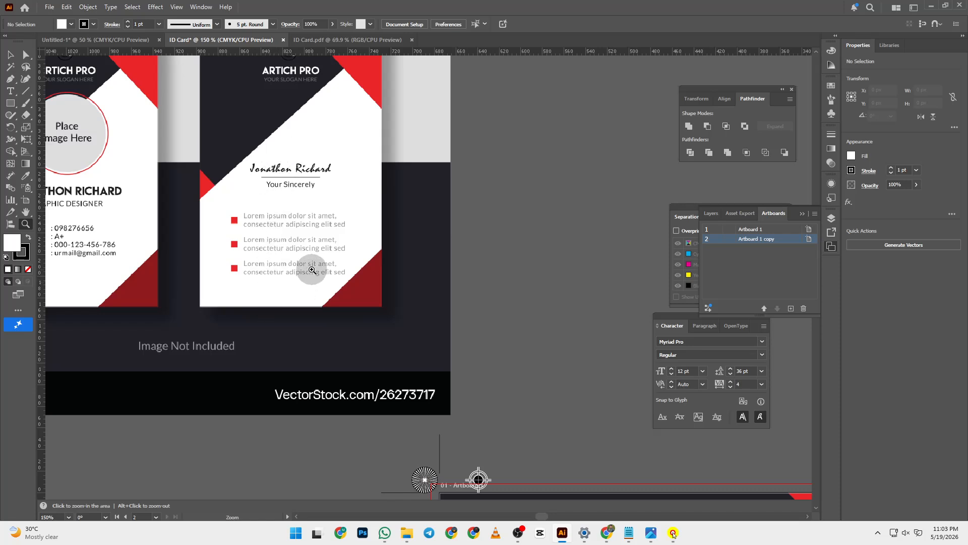
scroll(312, 267, up, 3)
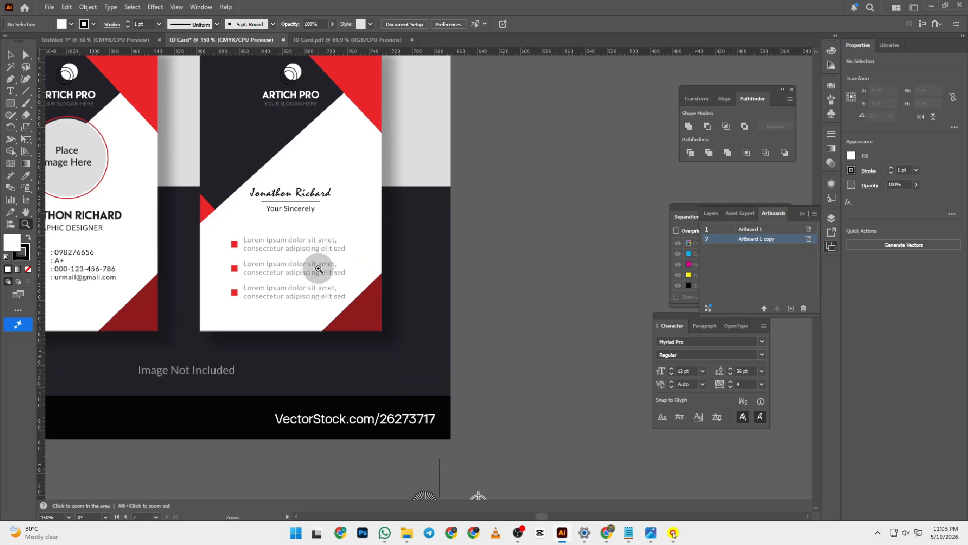
key(ctrl+0)
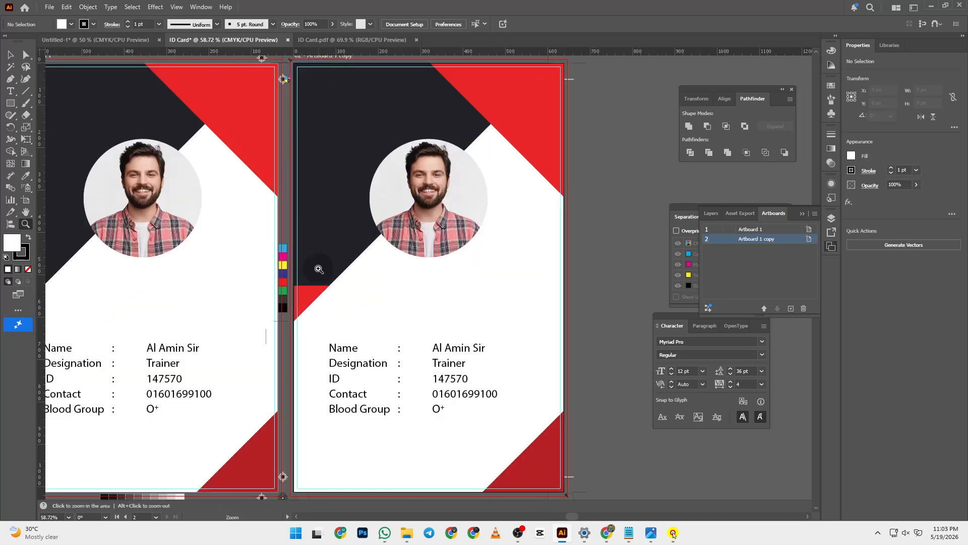
drag(319, 269, 372, 305)
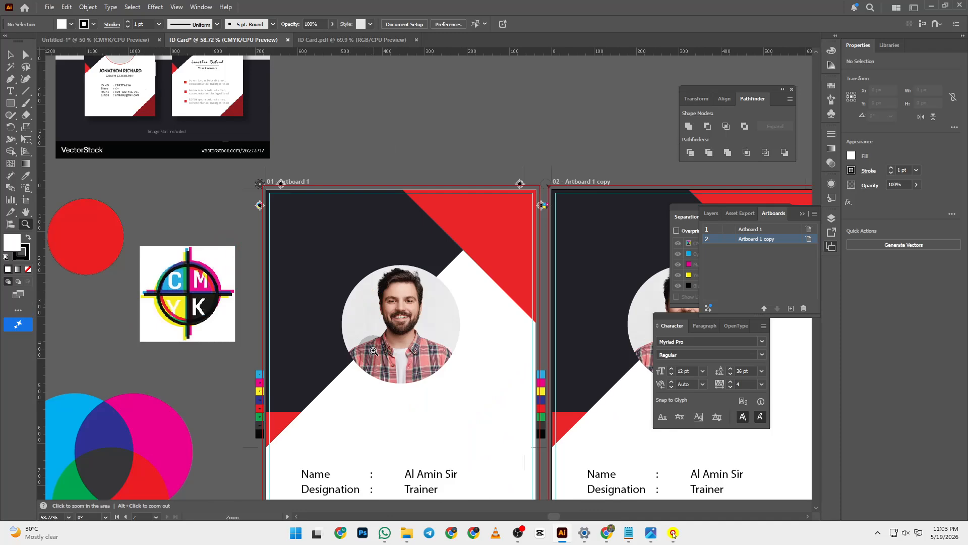
scroll(277, 310, up, 5)
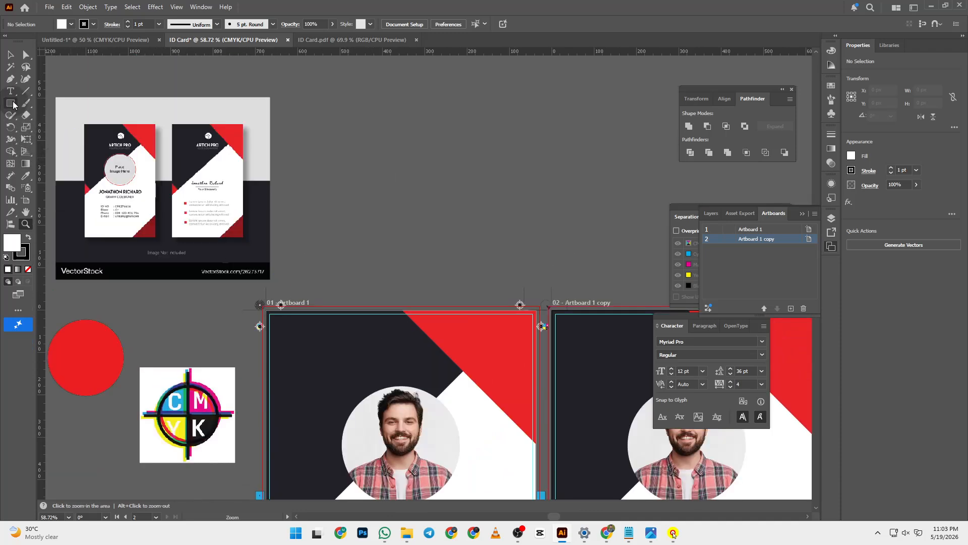
- Draw a small upright white five-pointed star with the Star Tool, undoing a stray square and oversized star
click(13, 102)
scroll(372, 262, up, 4)
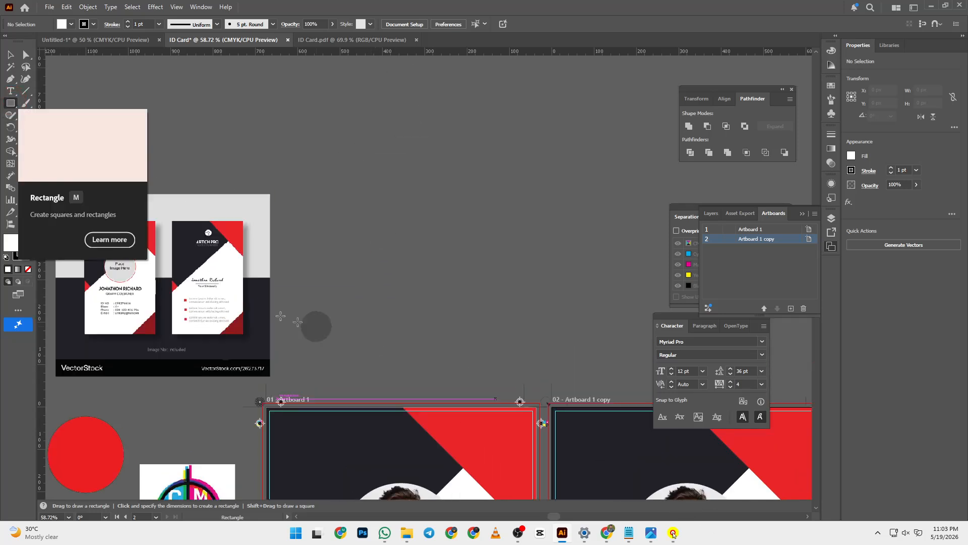
click(10, 102)
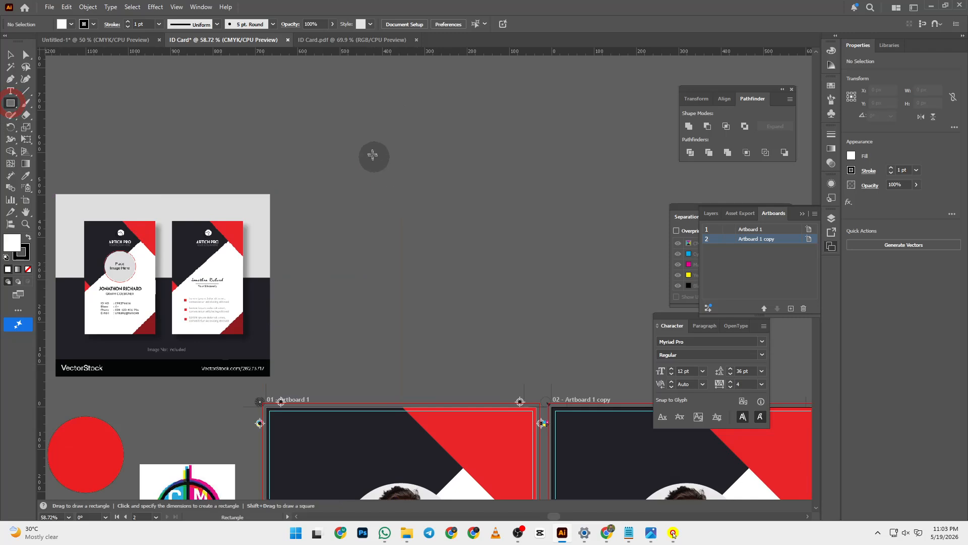
drag(364, 145, 539, 318)
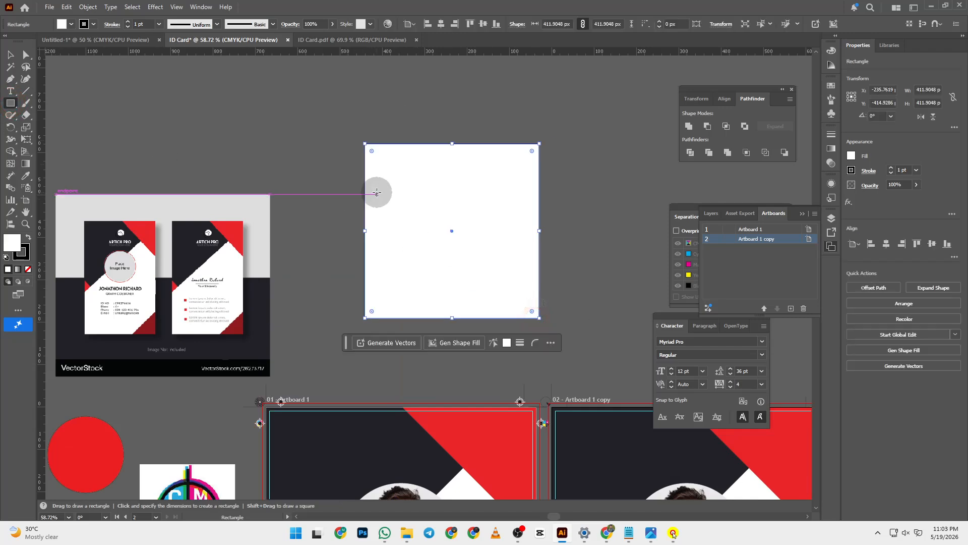
key(ctrl+z)
click(10, 102)
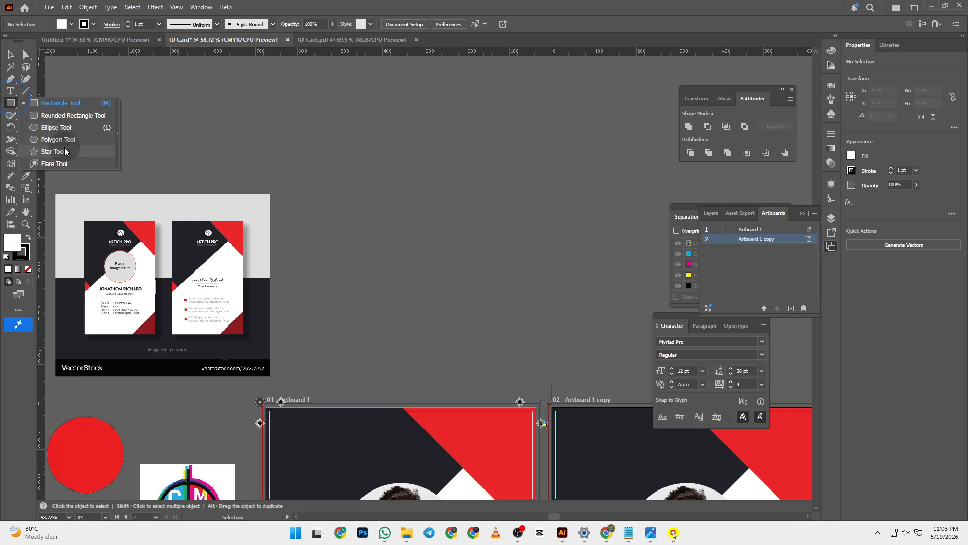
click(65, 152)
drag(388, 156, 588, 335)
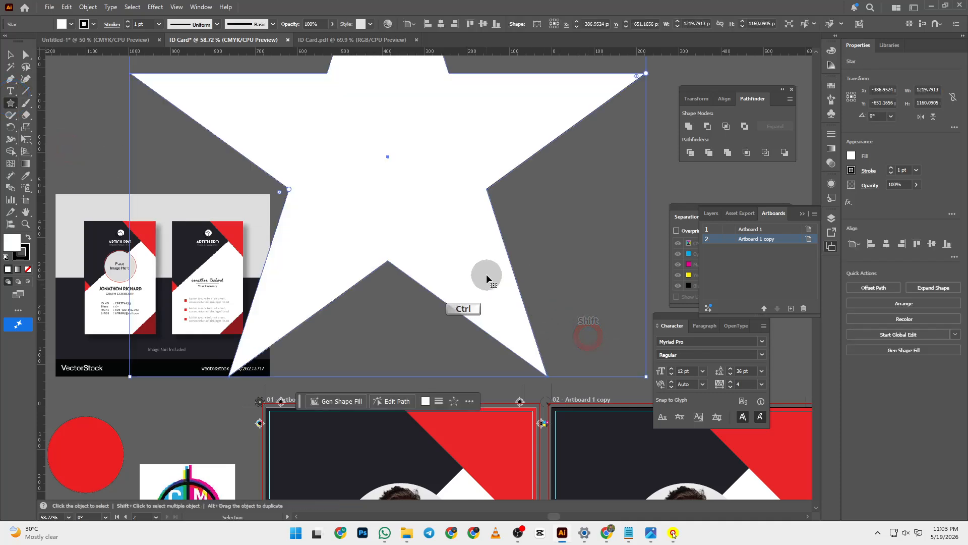
key(ctrl+z)
drag(379, 130, 432, 169)
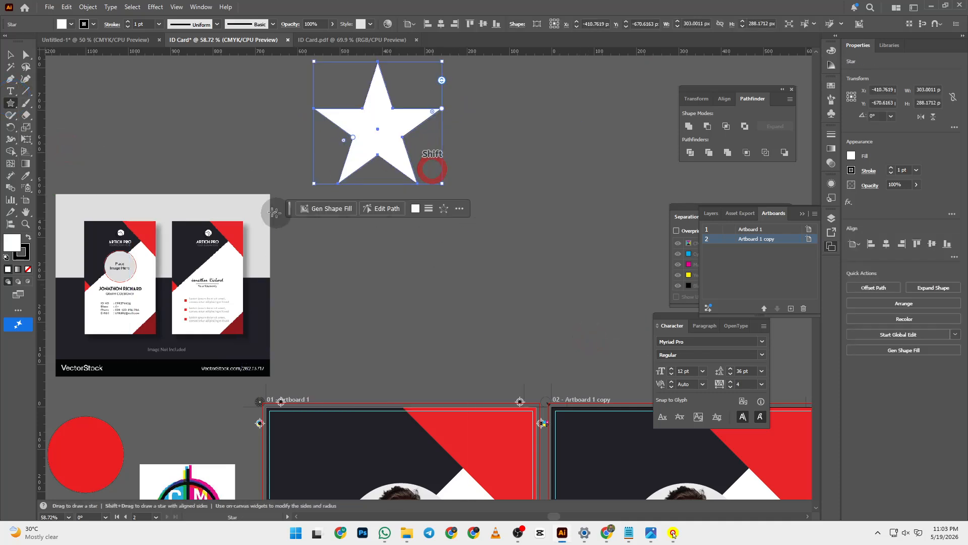
scroll(386, 164, up, 3)
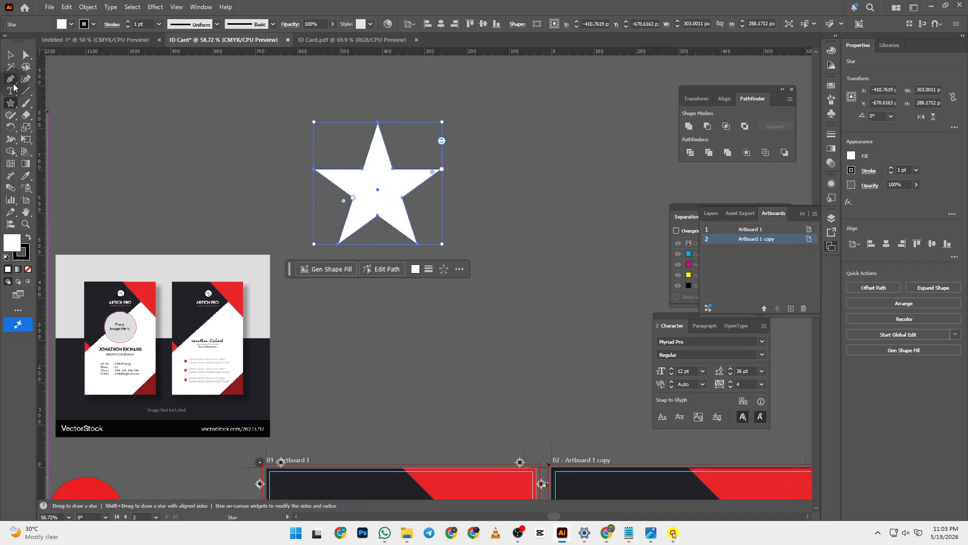
- Drag an area type box over the star, filling it with placeholder text
click(10, 91)
click(42, 91)
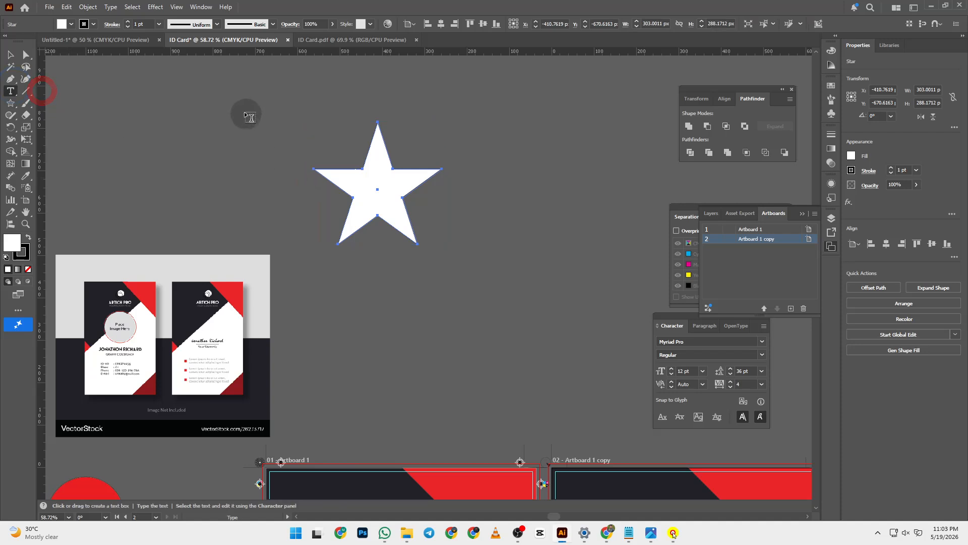
drag(245, 111, 537, 303)
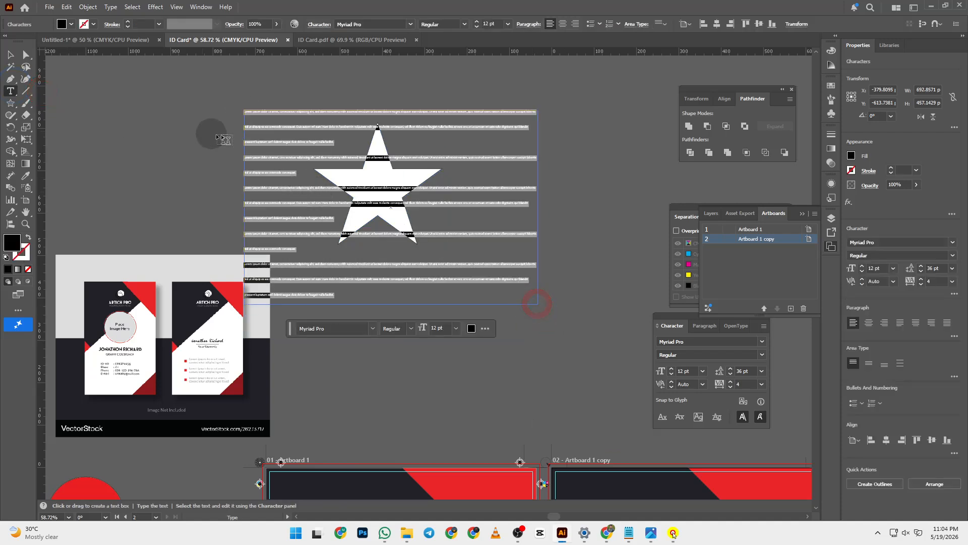
- Redraw the placeholder text area over the star and nudge it into position
key(ctrl+z)
drag(264, 110, 528, 304)
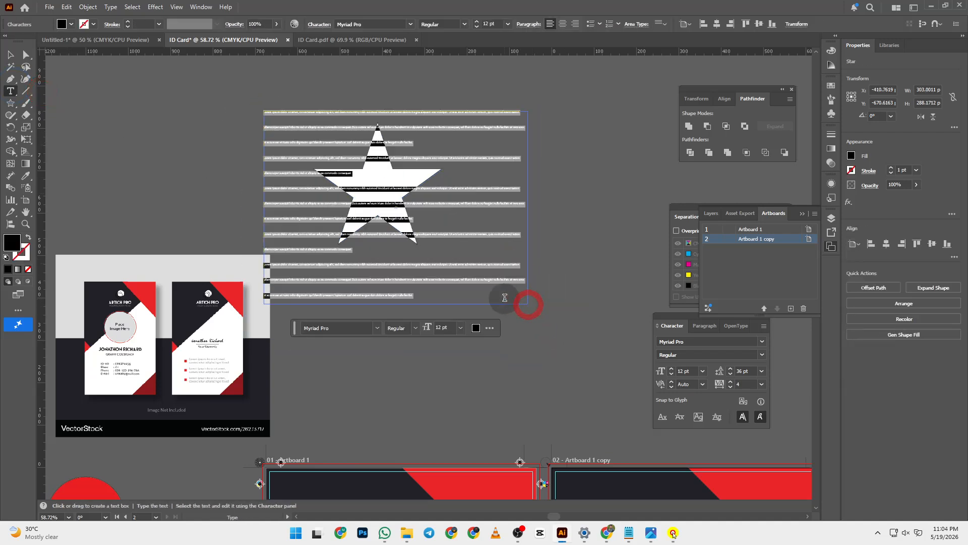
click(10, 54)
click(198, 91)
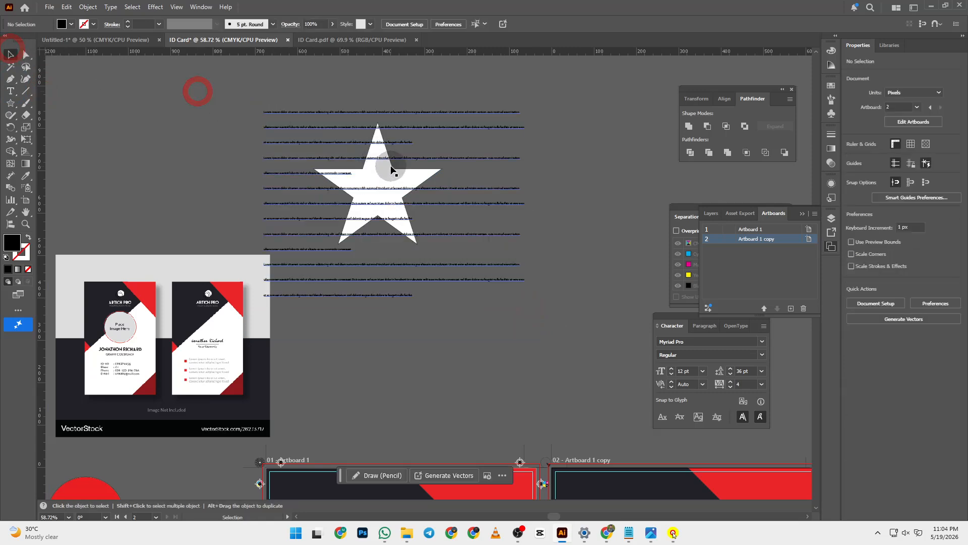
drag(370, 144, 360, 135)
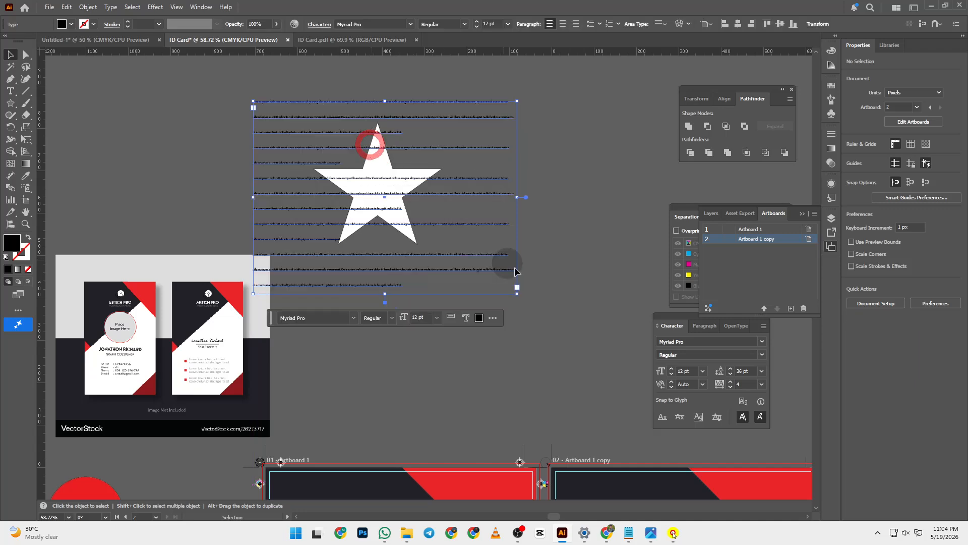
click(557, 274)
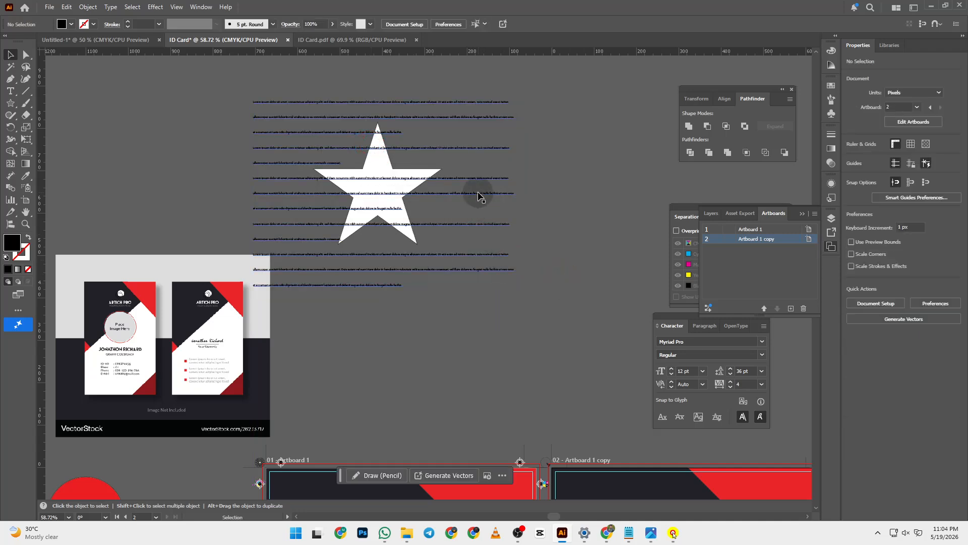
mouse_move(474, 187)
mouse_down()
mouse_move(510, 220)
mouse_move(487, 181)
mouse_up()
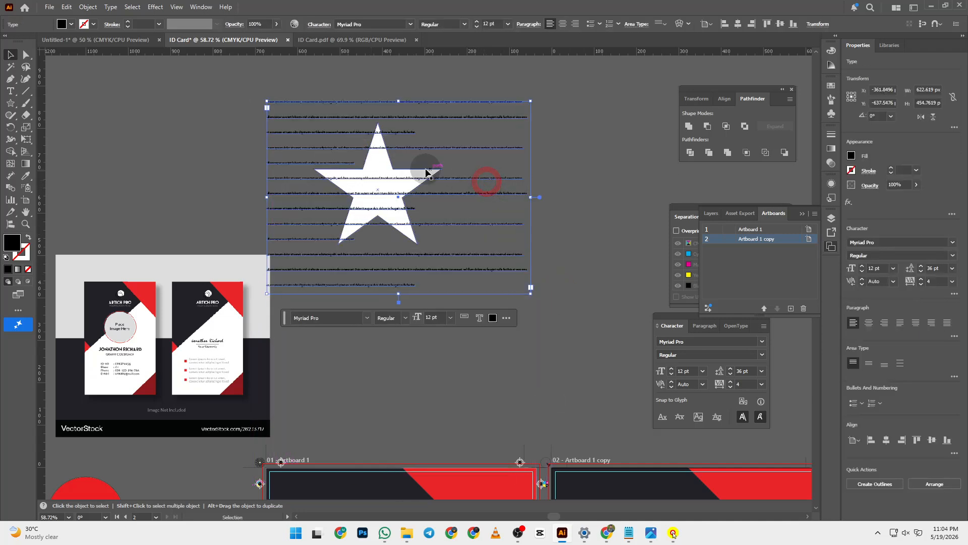
- Set the text's tracking to 0 and leading to Auto in the Character panel
click(762, 383)
click(770, 294)
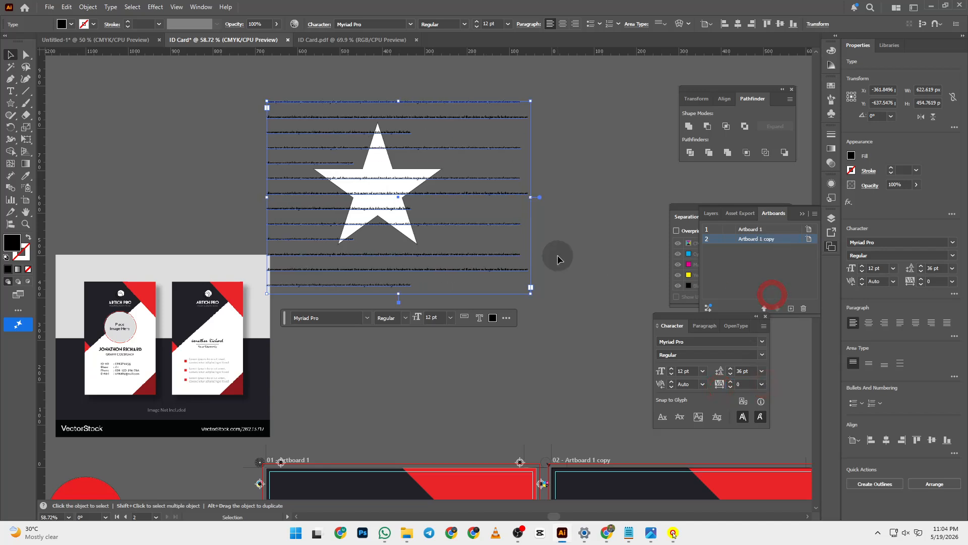
click(760, 373)
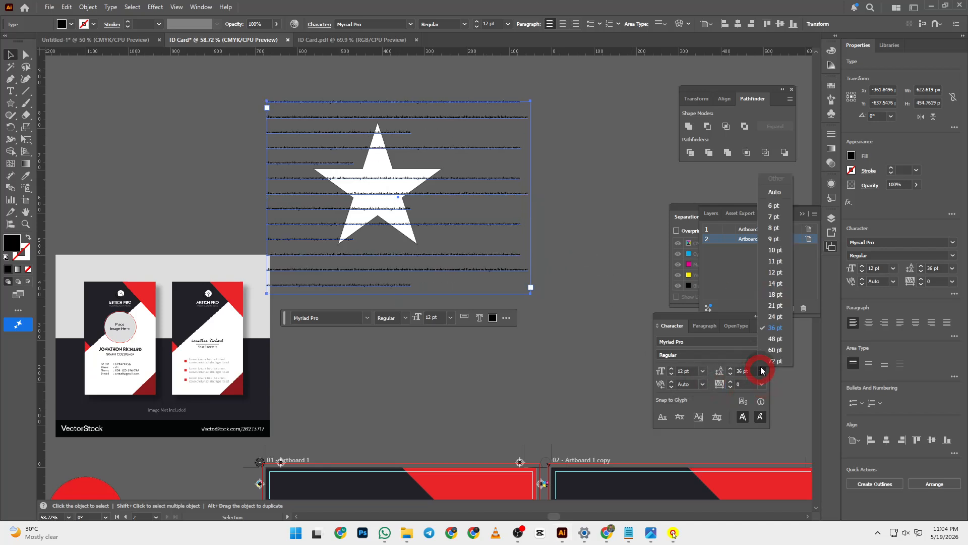
click(775, 194)
click(515, 169)
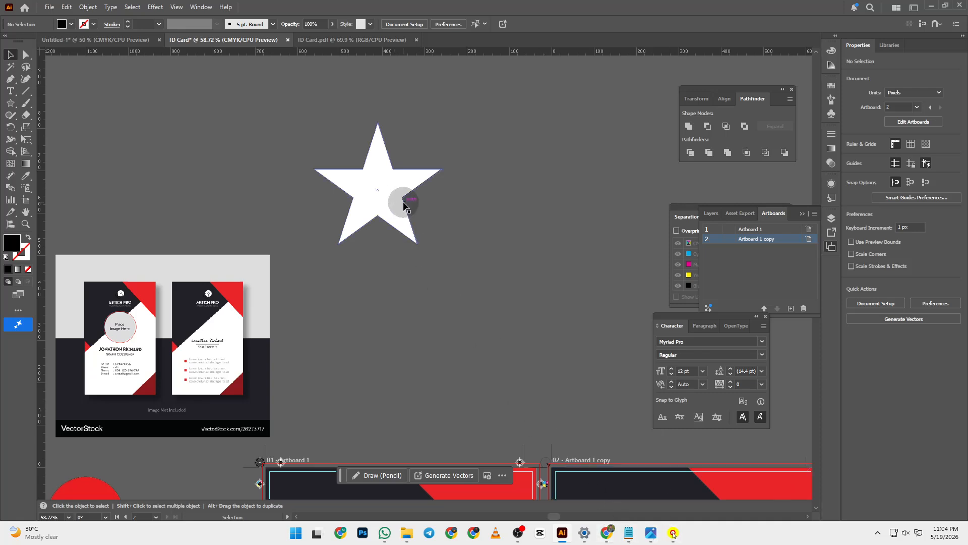
- Fill the star with bright blue via the Fill colour picker
click(380, 204)
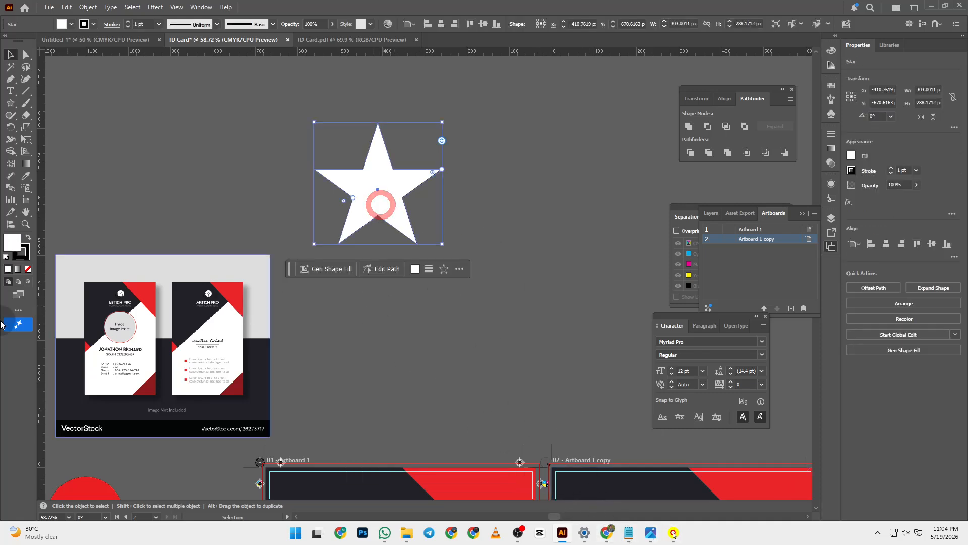
click(13, 242)
click(476, 200)
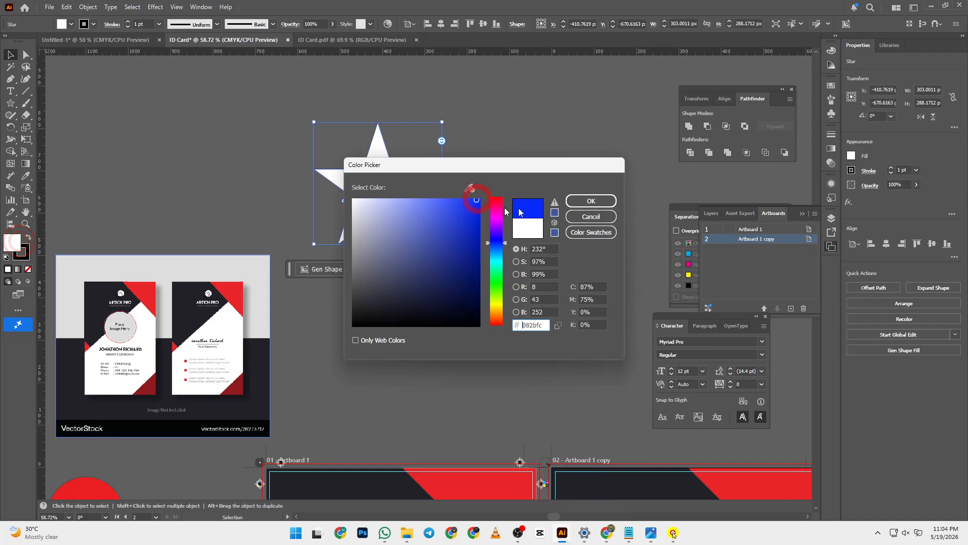
click(579, 196)
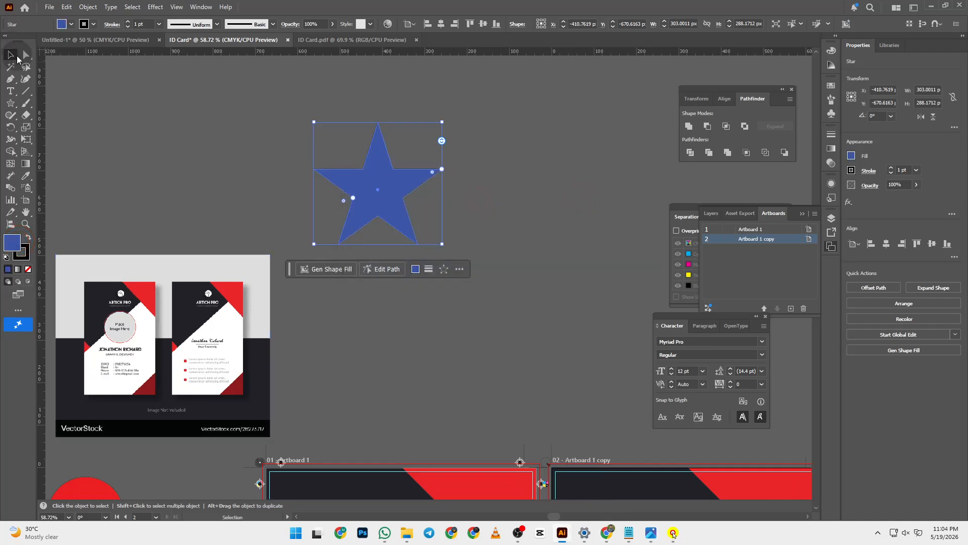
click(17, 59)
- Apply Object > Text Wrap > Make to the blue star
click(269, 134)
click(361, 172)
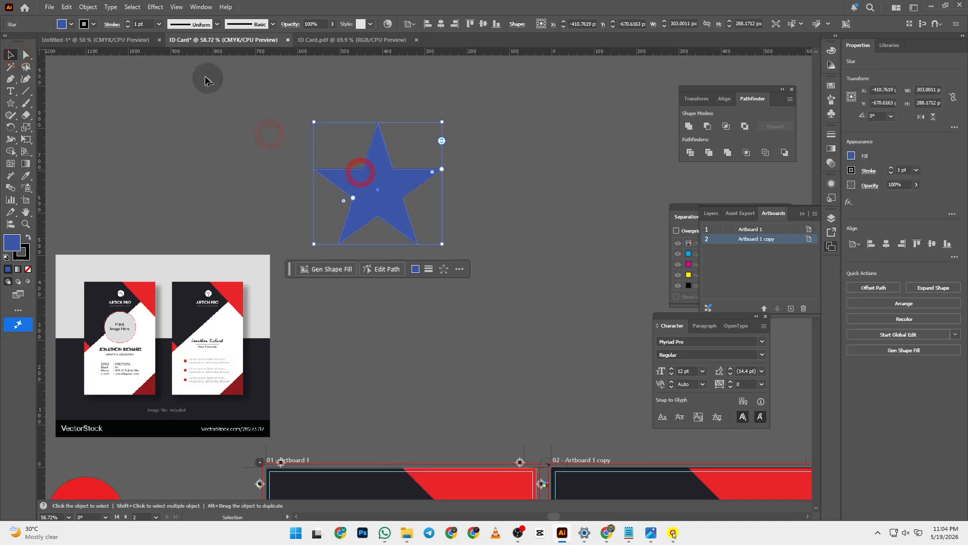
click(82, 8)
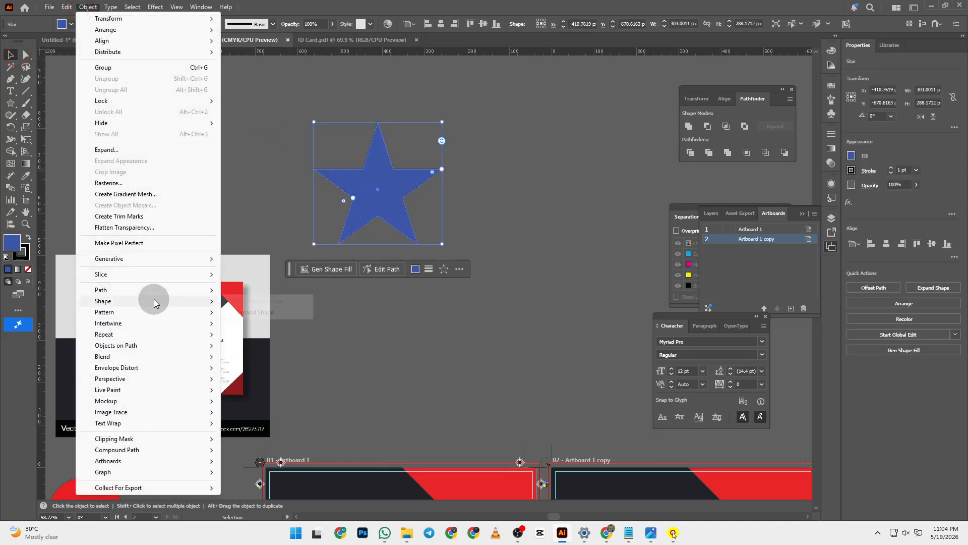
click(165, 423)
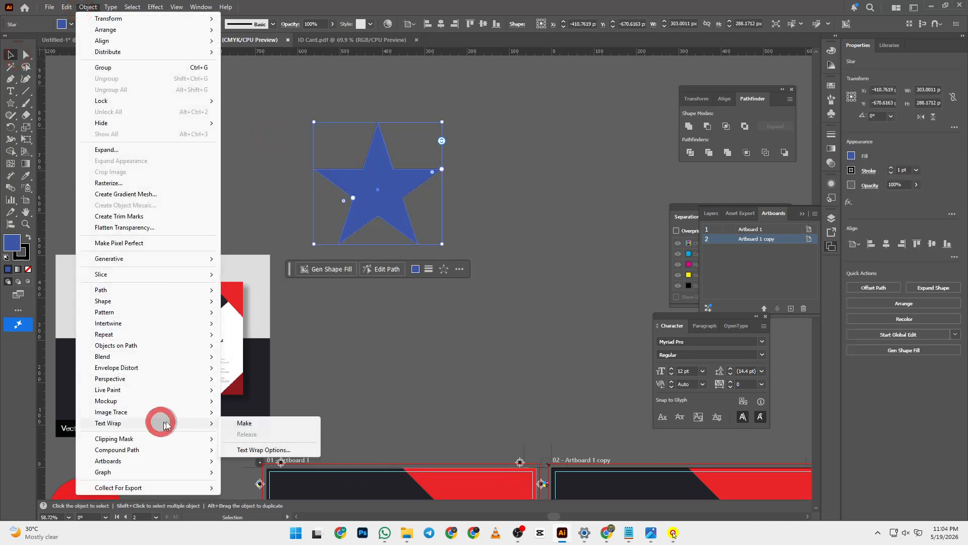
click(245, 423)
click(382, 319)
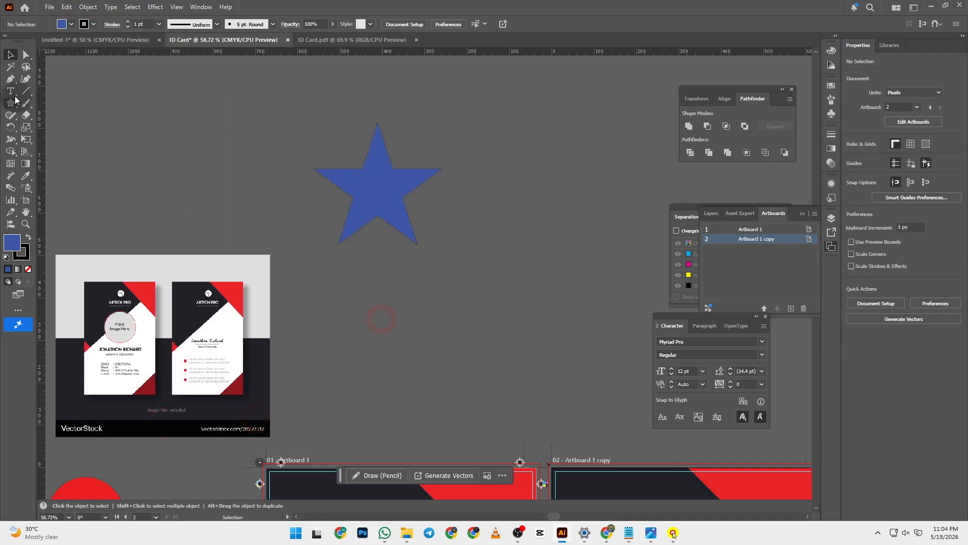
click(11, 91)
- Create a lorem ipsum text block and position it down and right of the star
drag(259, 107, 480, 272)
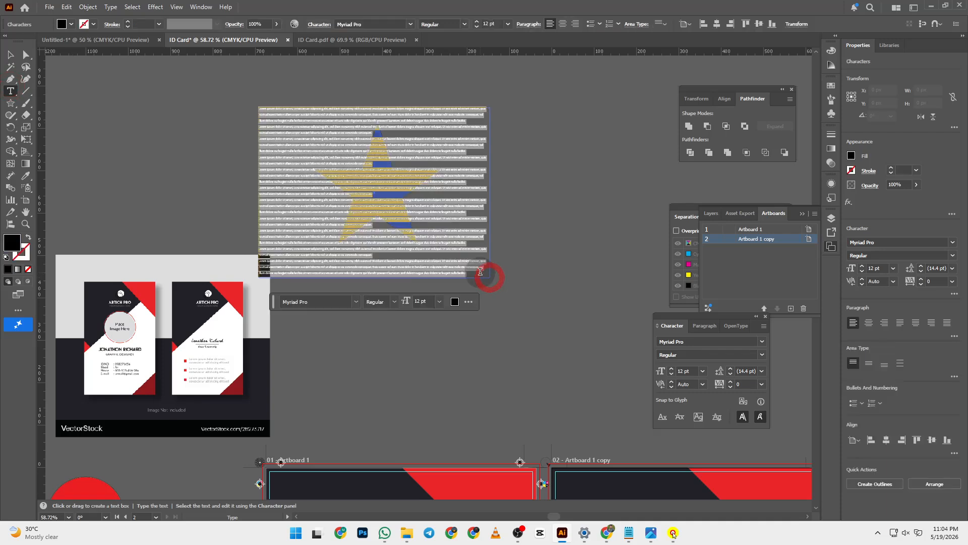
key(ctrl+x)
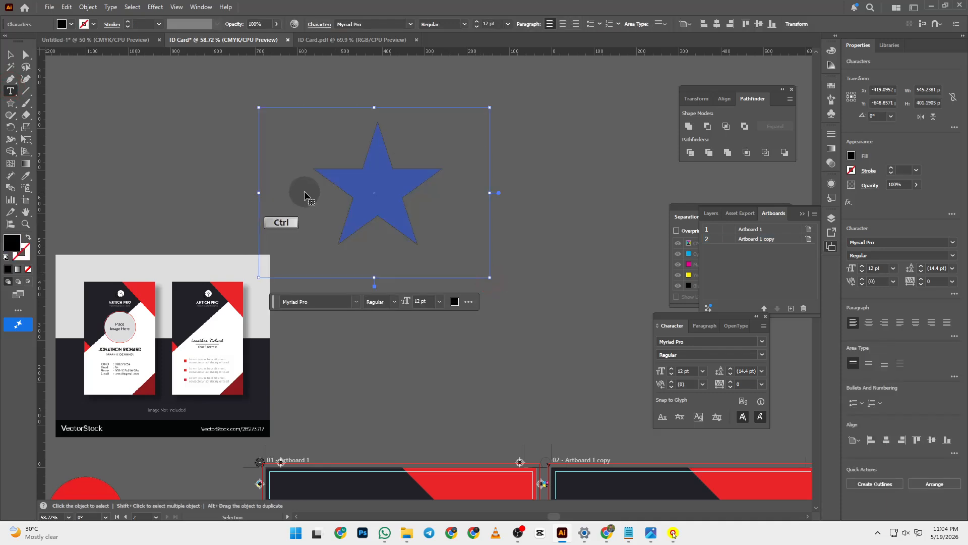
key(ctrl+v)
click(10, 55)
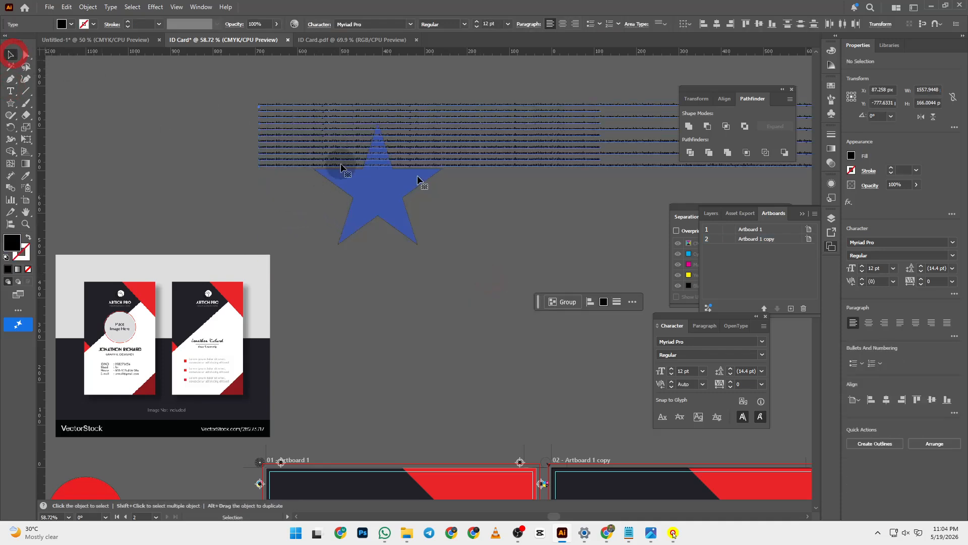
click(475, 166)
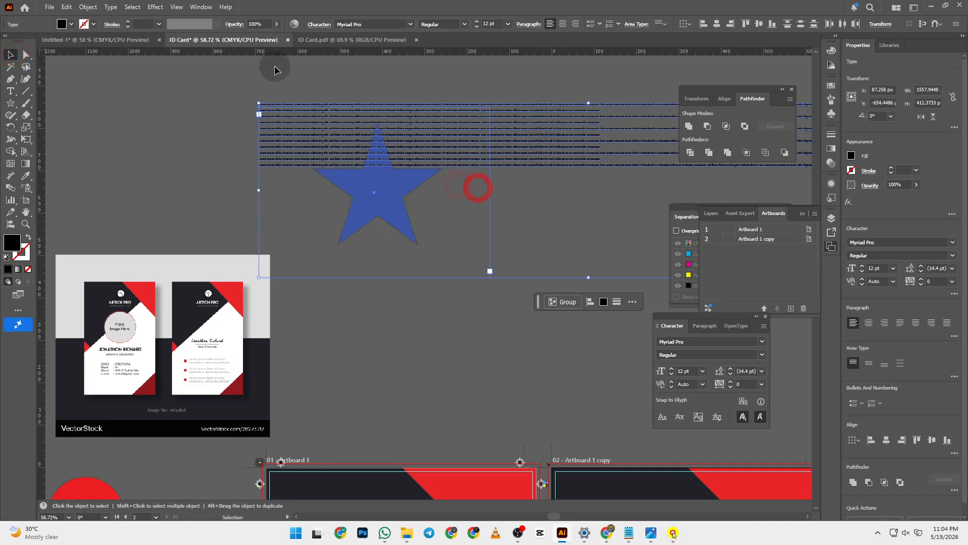
drag(297, 122, 272, 181)
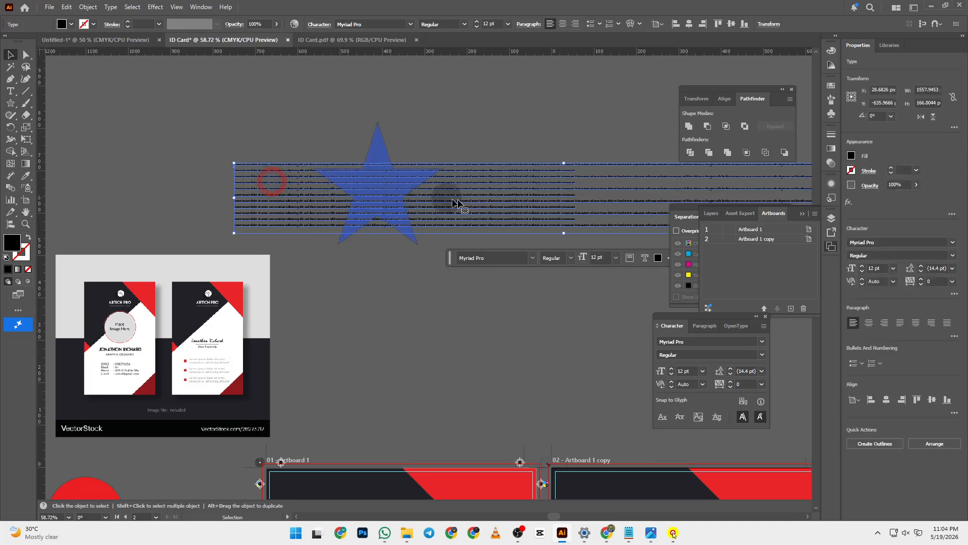
drag(457, 203, 439, 188)
key(ctrl+z)
key(ctrl+z)
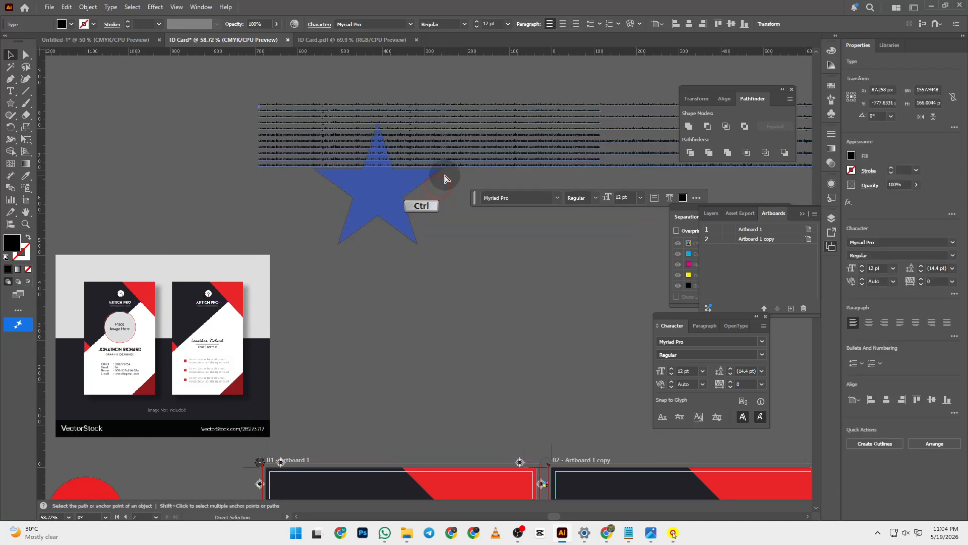
key(ctrl+z)
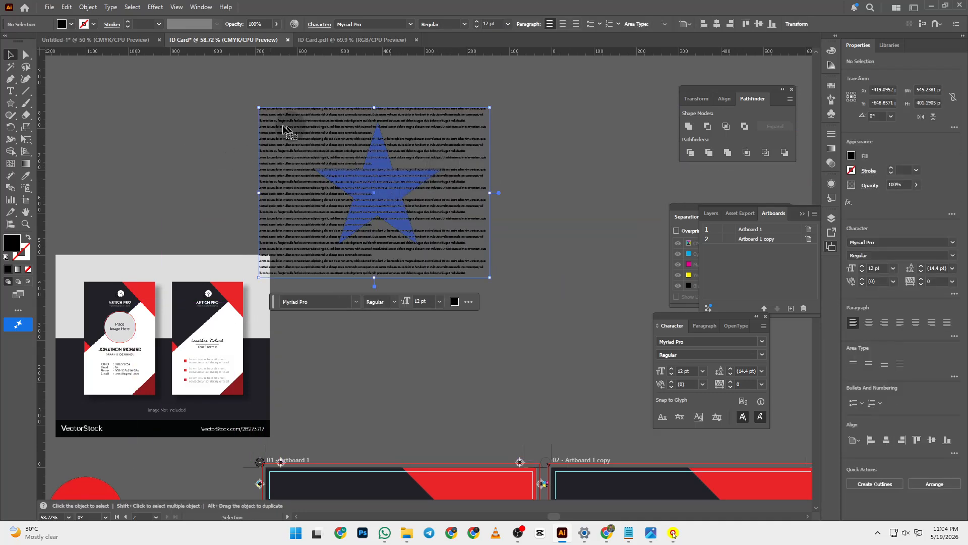
click(247, 112)
drag(292, 129, 424, 212)
- Select the star and text together and apply Object > Text Wrap > Make, confirming the warning
drag(322, 141, 642, 348)
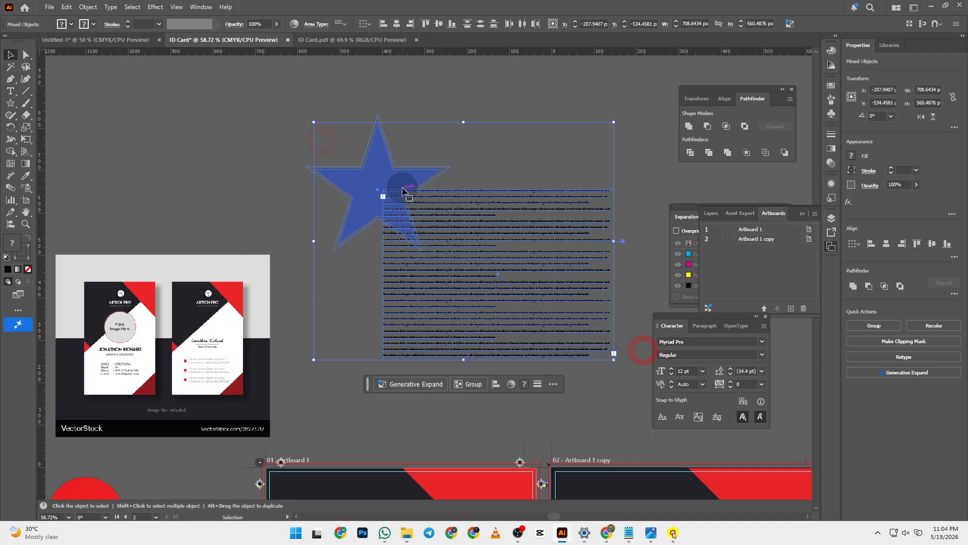
click(87, 7)
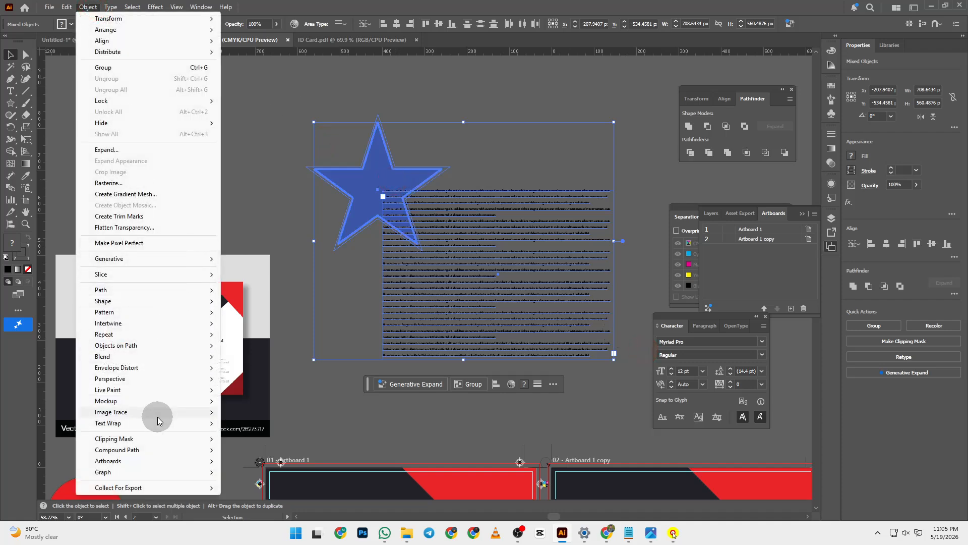
mouse_move(158, 422)
click(250, 424)
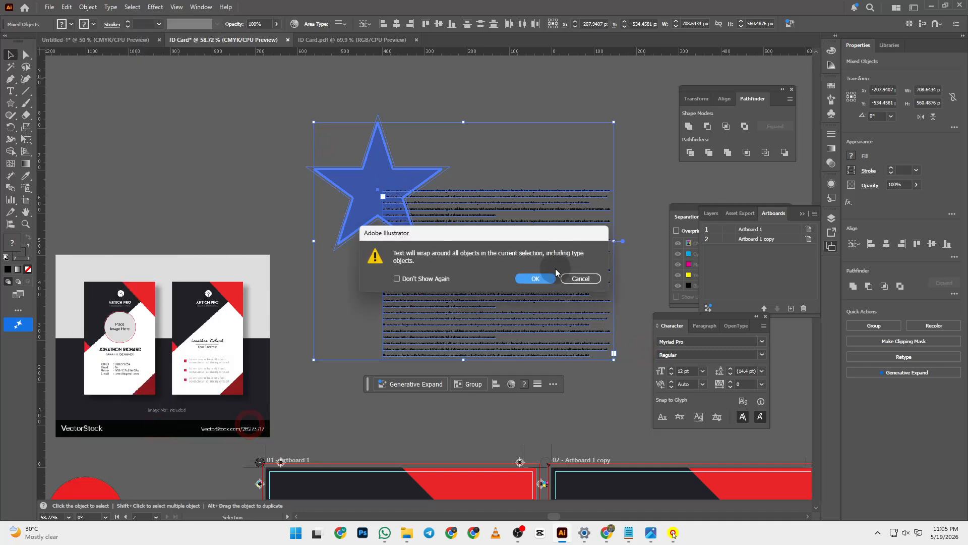
click(537, 280)
click(515, 172)
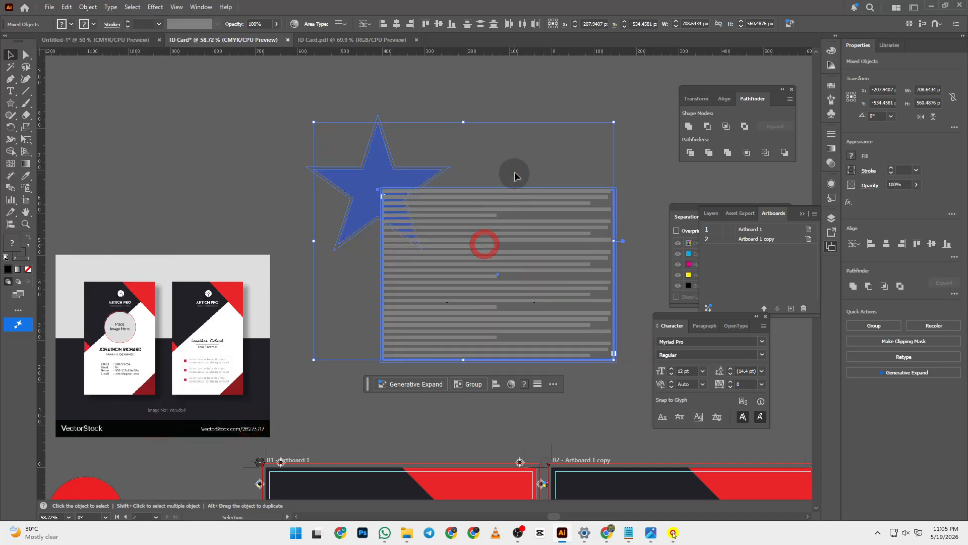
- Drag the lorem ipsum frame over the star so its lines wrap around it
click(482, 241)
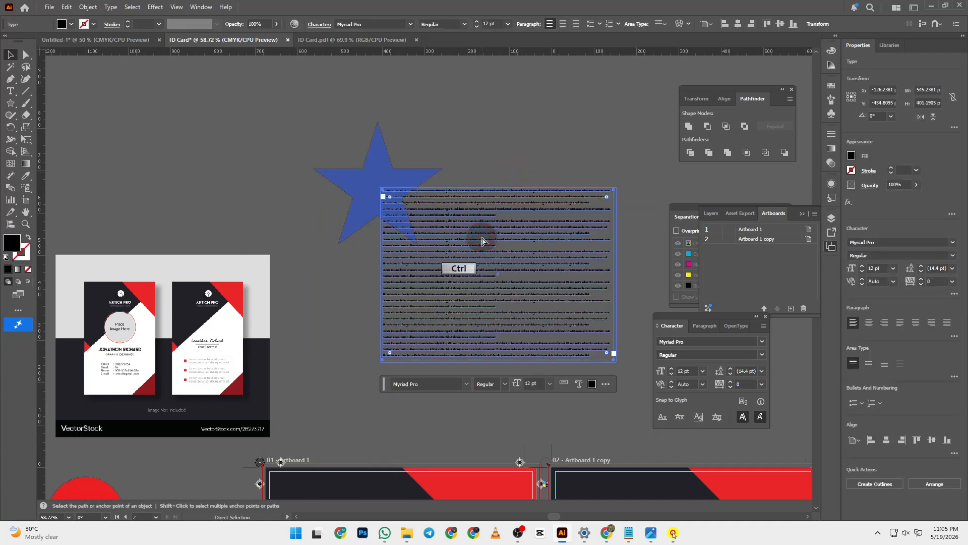
key(ctrl+x)
key(ctrl+b)
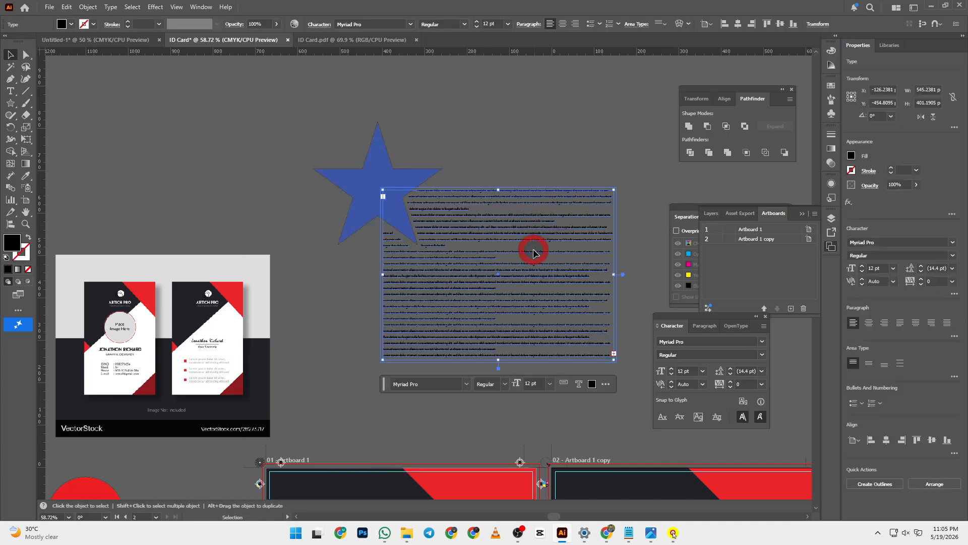
click(524, 130)
drag(465, 225, 373, 159)
click(607, 209)
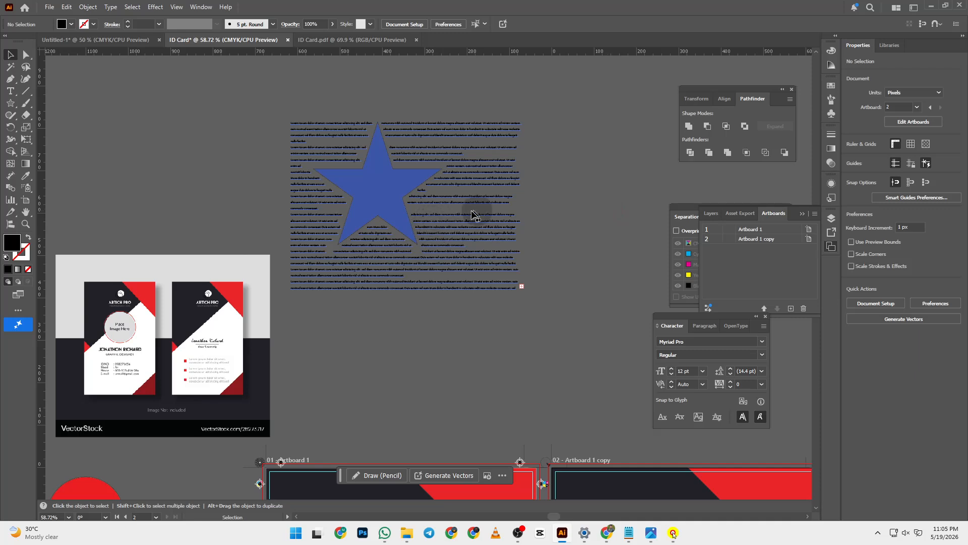
- Zoom to 100% on the blue star and undo the recent text wrap changes
key(z)
click(385, 199)
click(484, 238)
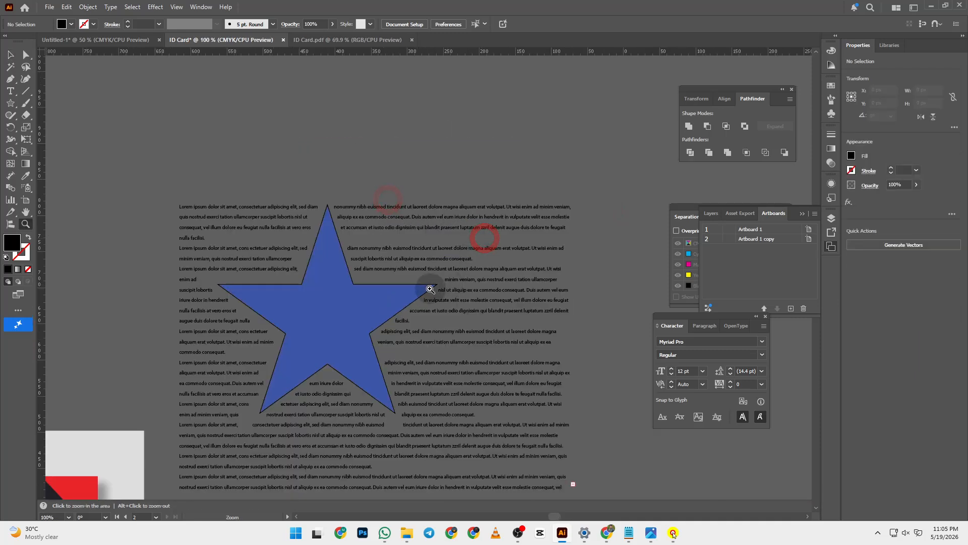
drag(409, 302, 422, 236)
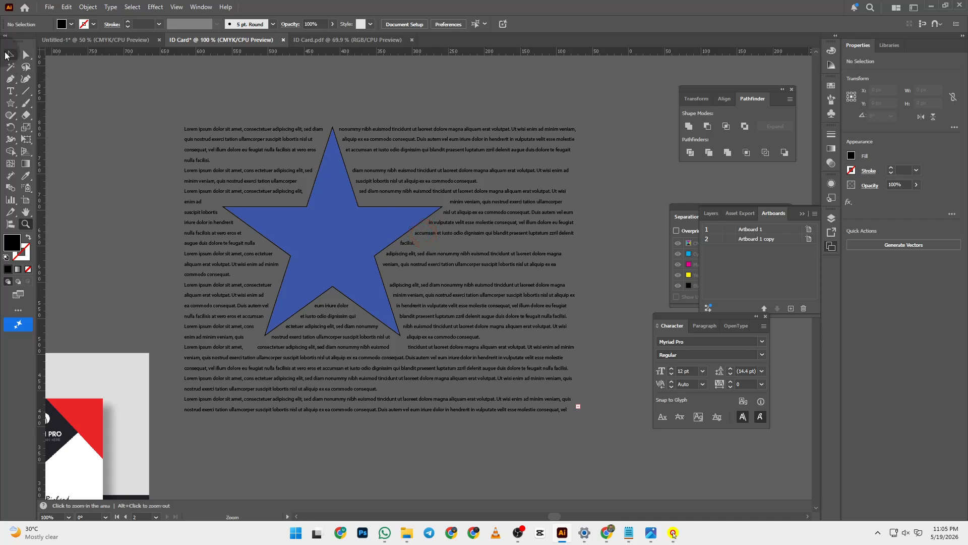
key(v)
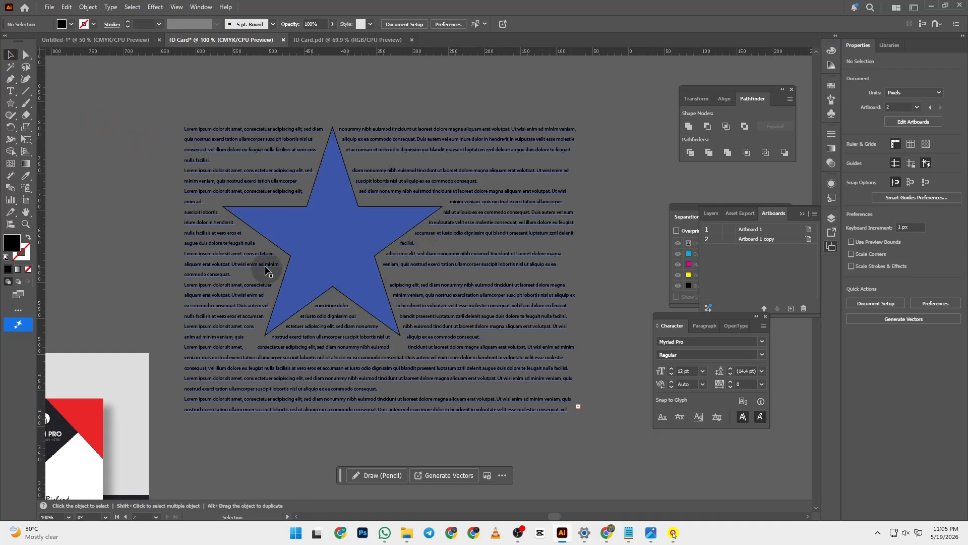
click(328, 248)
click(129, 154)
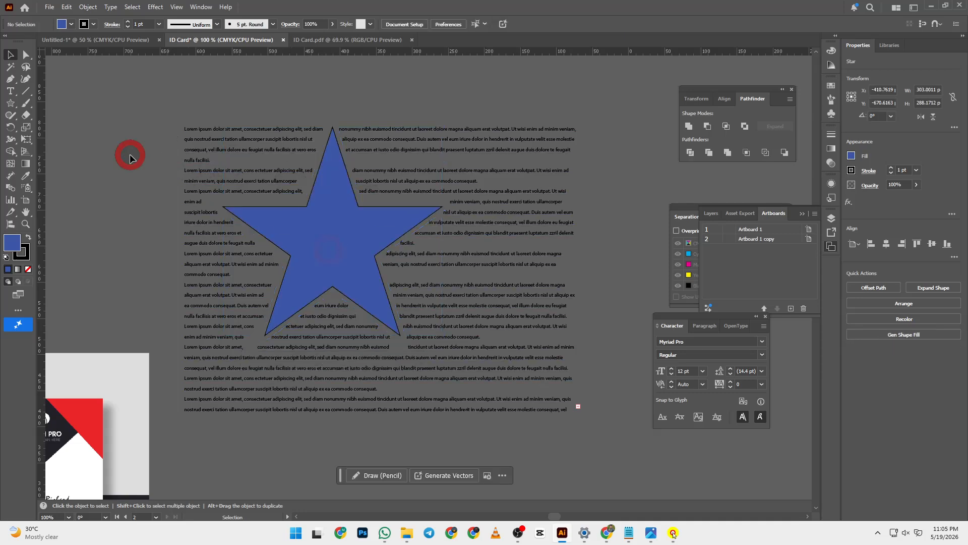
click(335, 217)
click(61, 123)
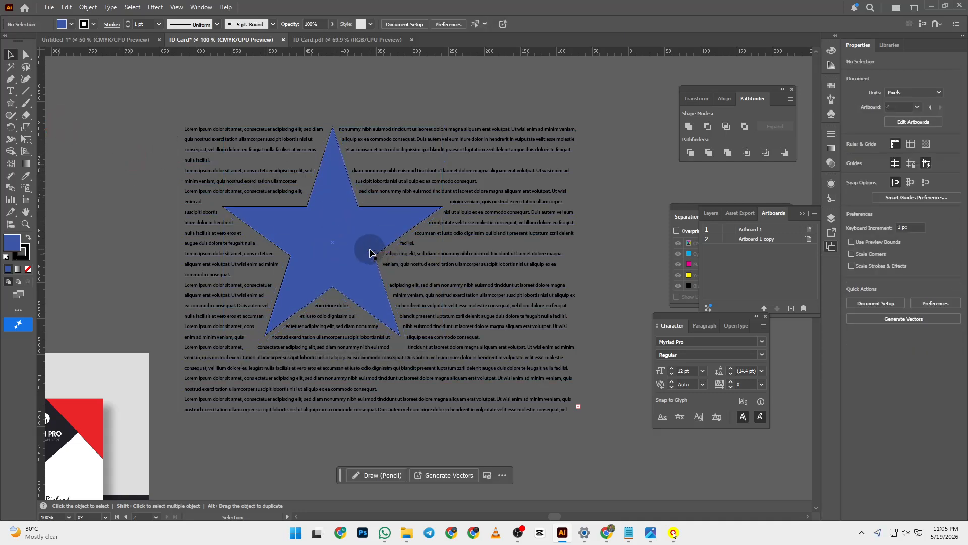
click(354, 247)
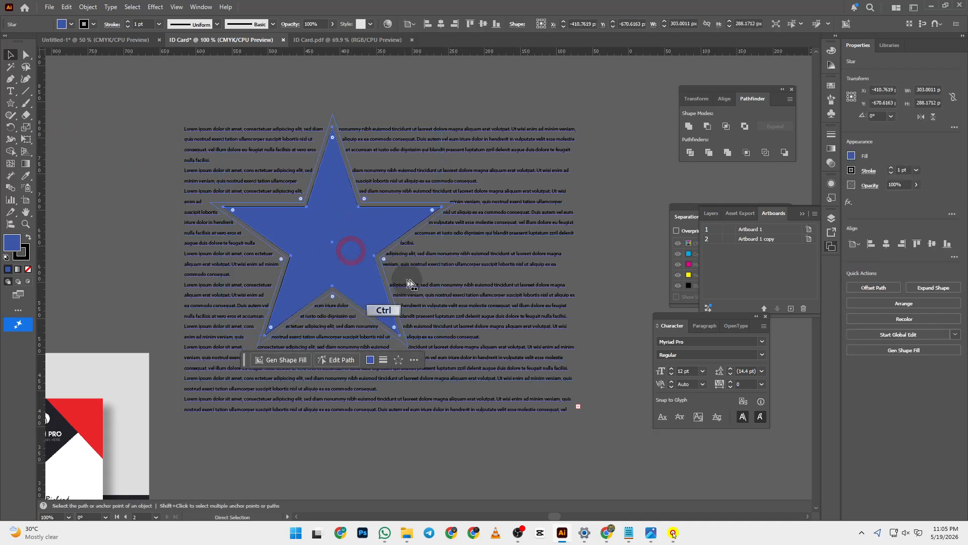
key(ctrl+z)
key(ctrl+z)
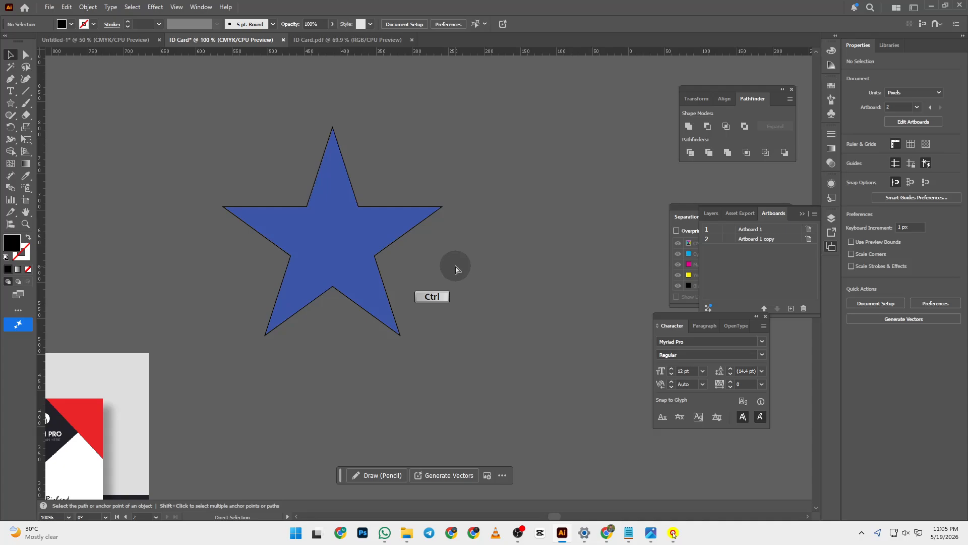
- Redo to restore the lorem ipsum text, move it below the star, and delete the old star
key(ctrl+shift+z)
key(ctrl+shift+z)
key(ctrl+shift+z)
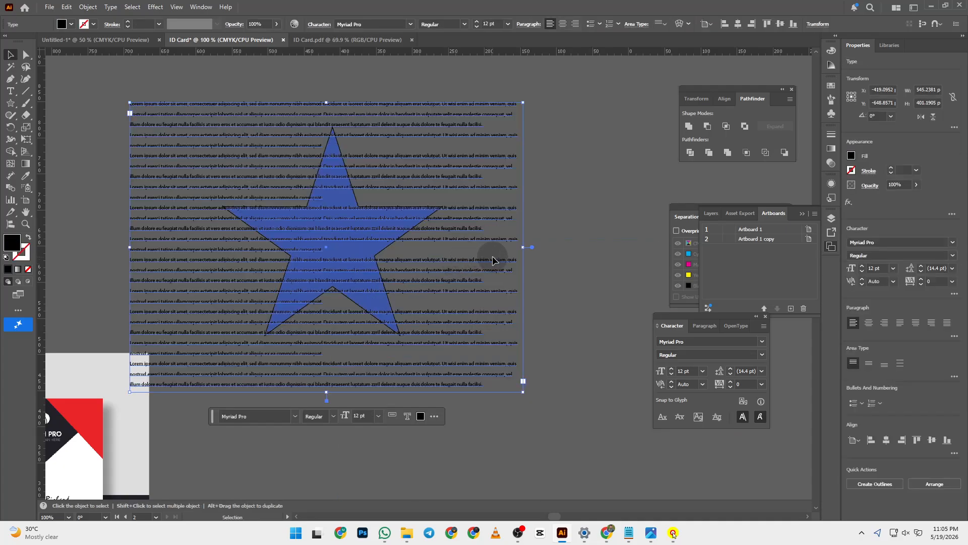
click(550, 233)
drag(184, 141, 267, 254)
click(333, 160)
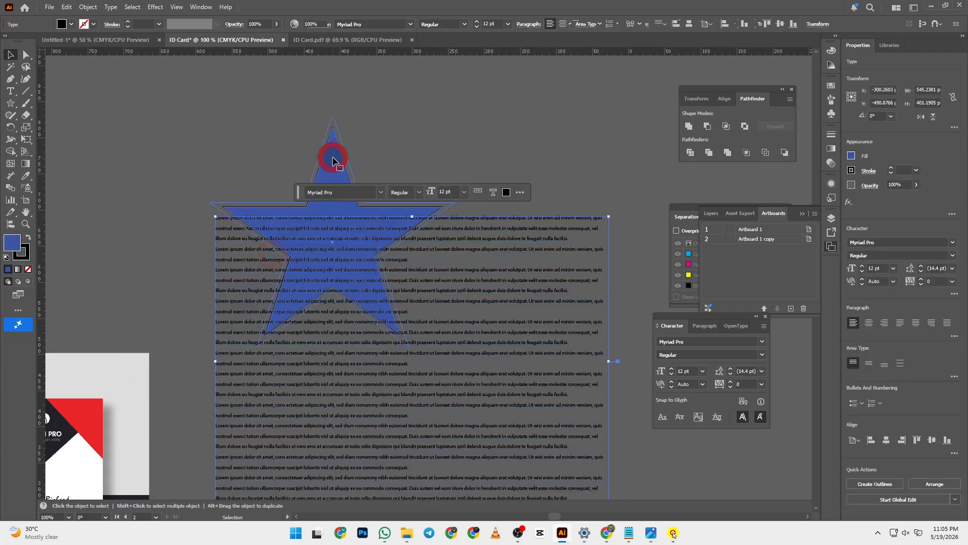
click(253, 135)
click(336, 163)
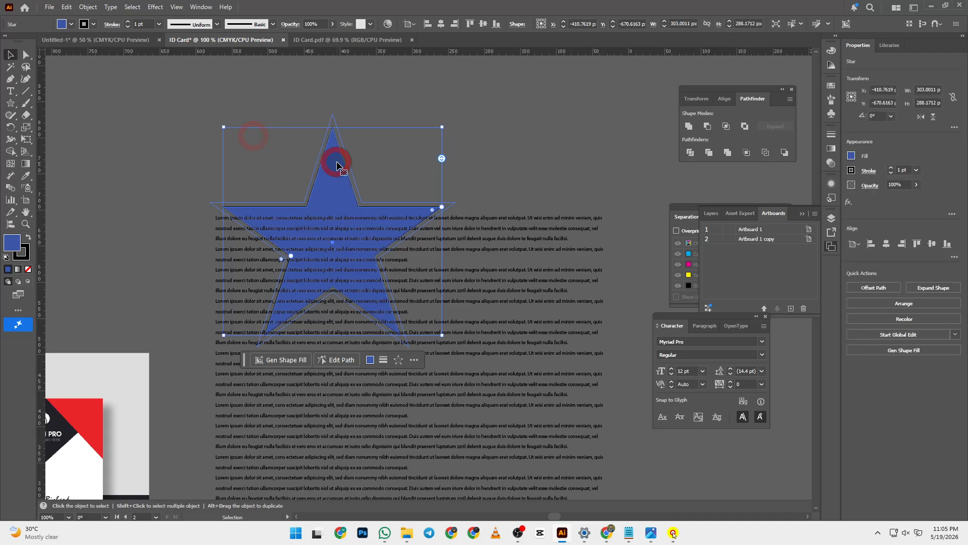
key(Delete)
- Draw a new blue star above the text and nudge it slightly right and down
click(11, 103)
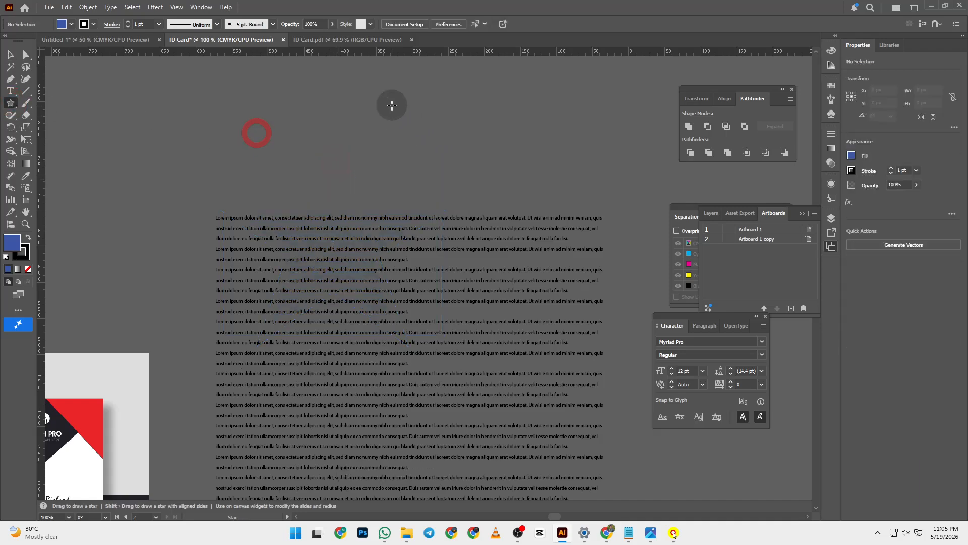
drag(347, 115, 416, 173)
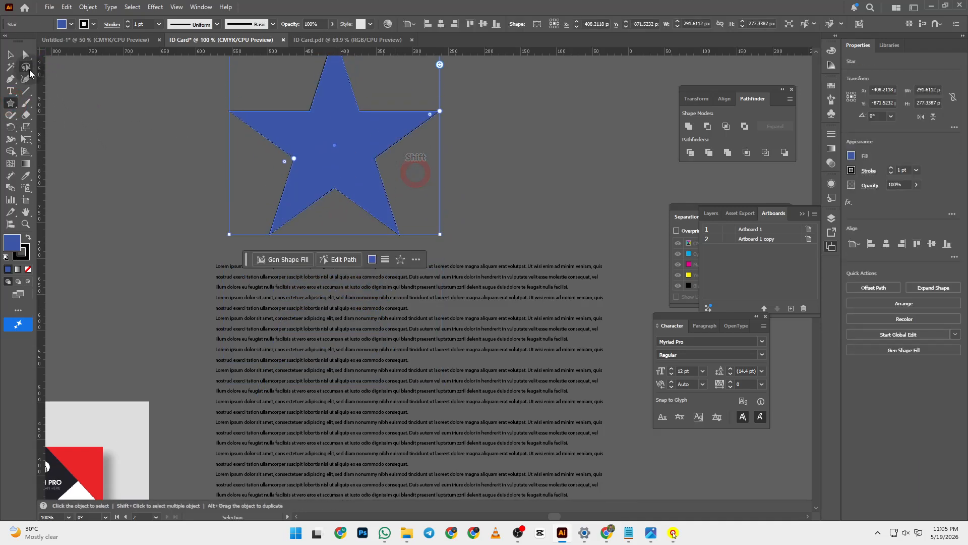
click(10, 54)
click(146, 89)
drag(353, 147, 370, 161)
click(120, 114)
- With the text and star selected, apply Object > Text Wrap > Make and confirm the warning
click(403, 339)
shift+click(335, 173)
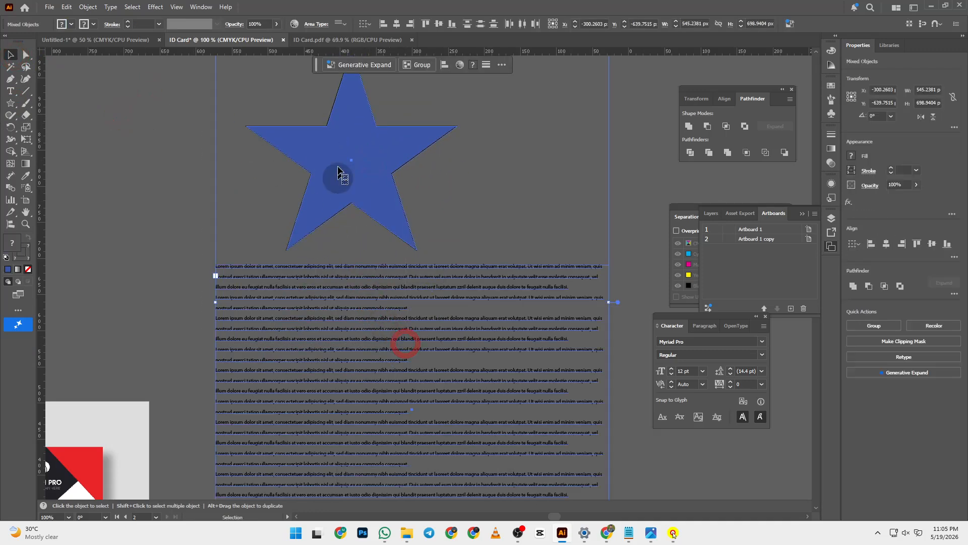
click(331, 213)
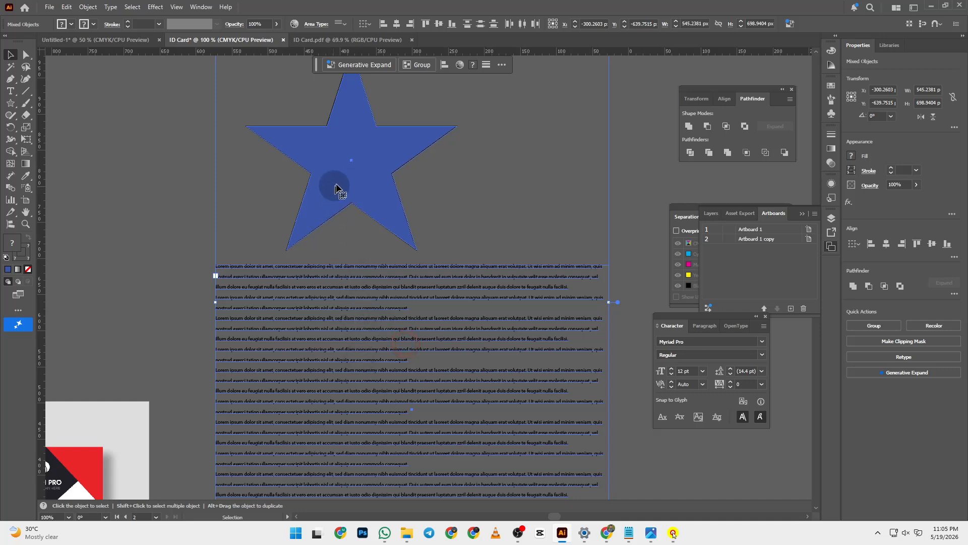
click(87, 7)
mouse_move(167, 423)
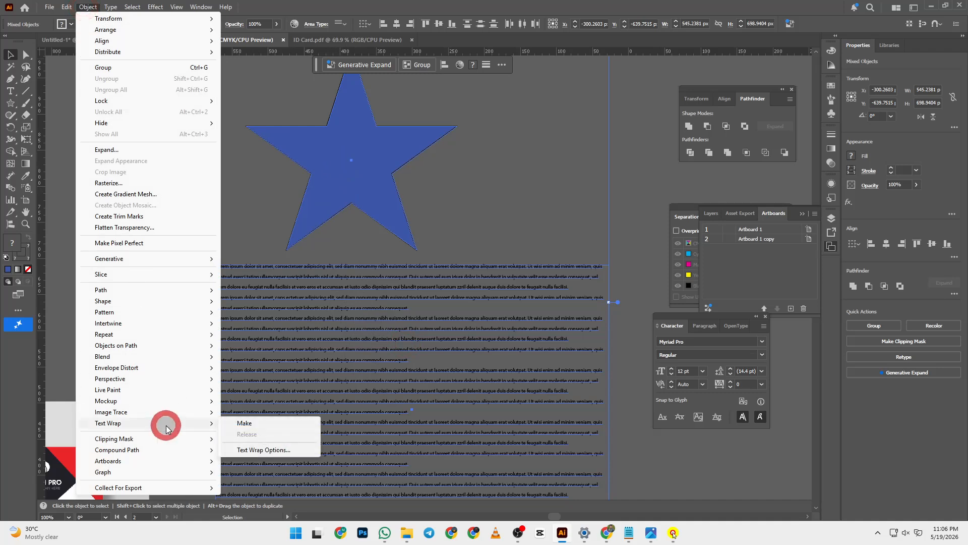
click(242, 423)
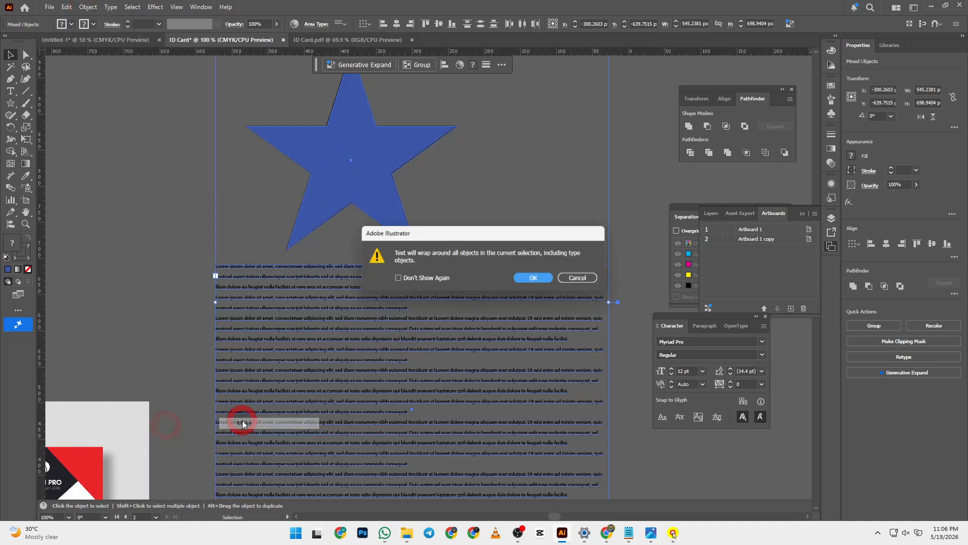
click(532, 280)
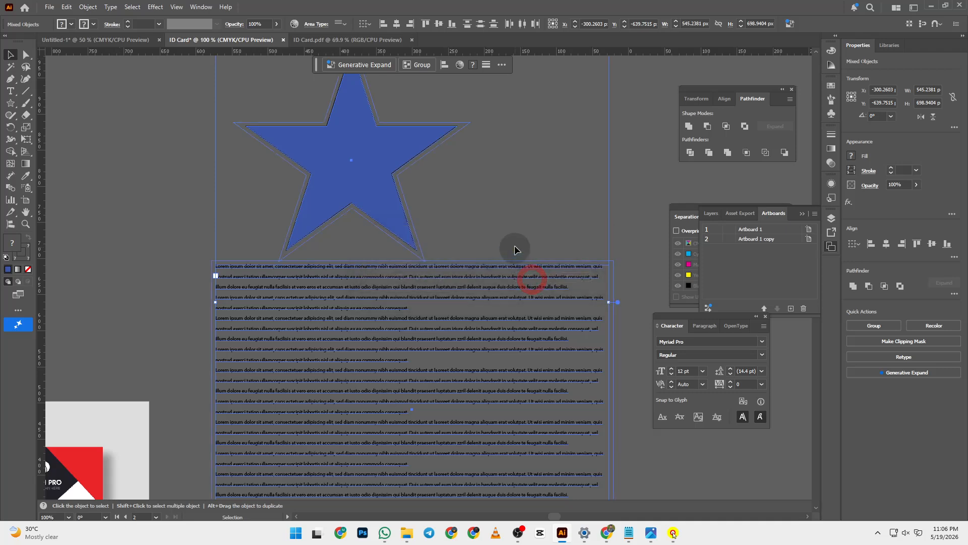
- Move the text block up over the star, then select and delete the wrapped text
click(83, 237)
drag(244, 300, 244, 104)
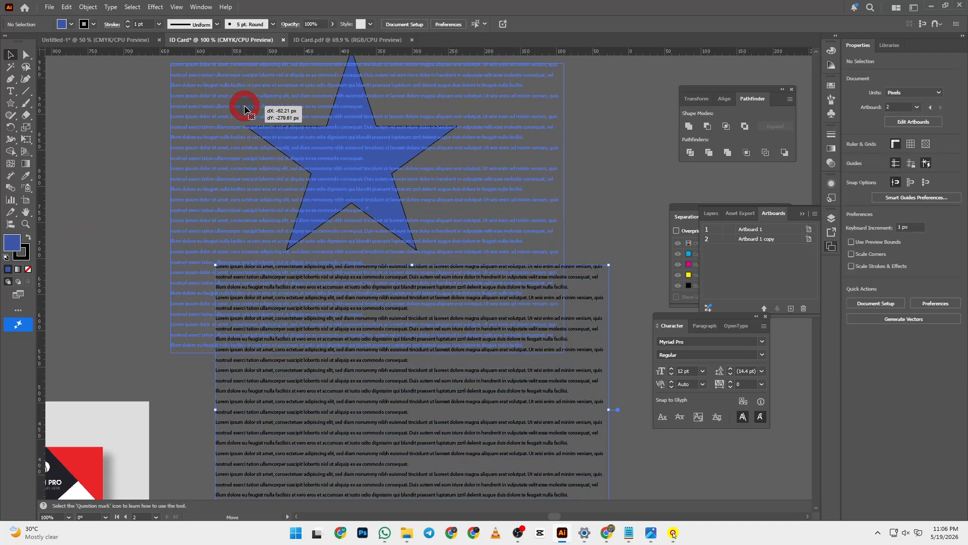
scroll(287, 297, up, 4)
drag(227, 212, 232, 184)
click(146, 241)
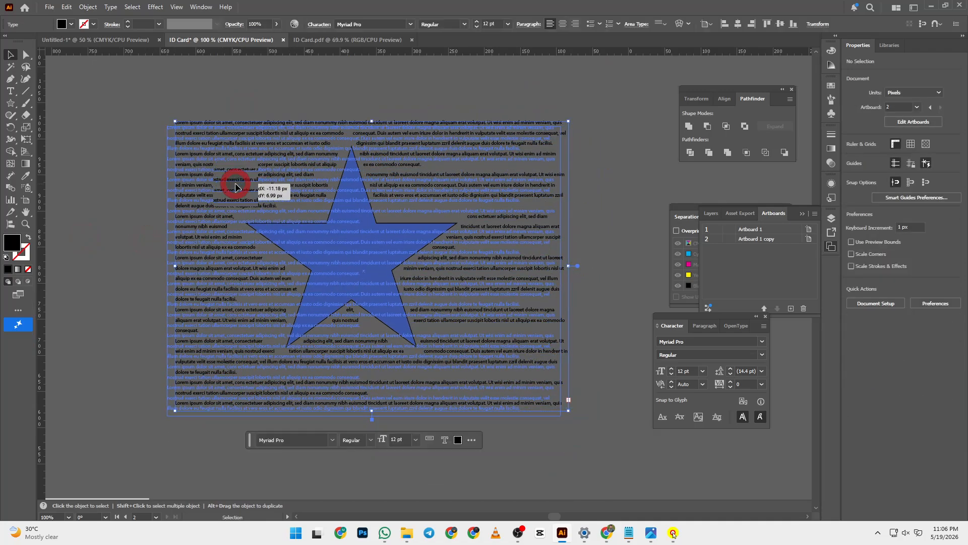
click(136, 197)
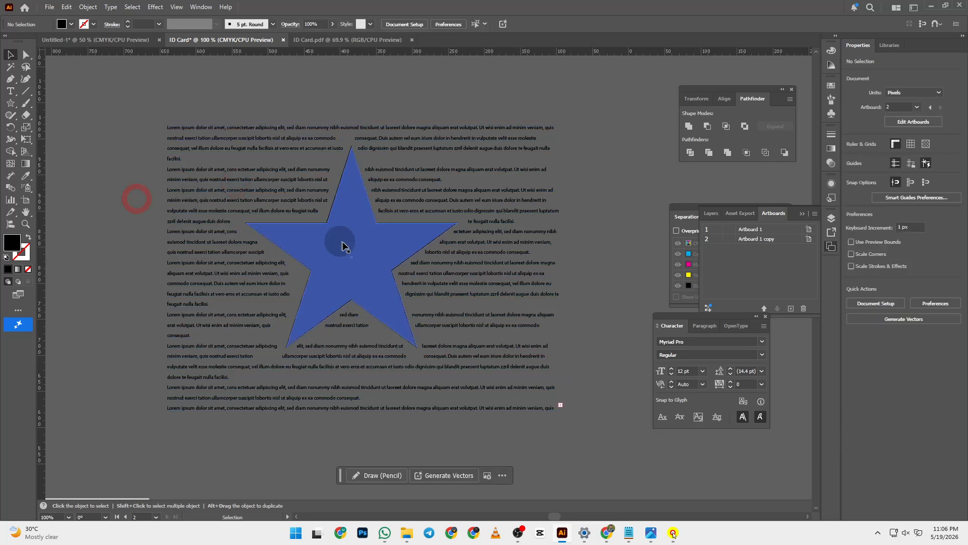
click(191, 192)
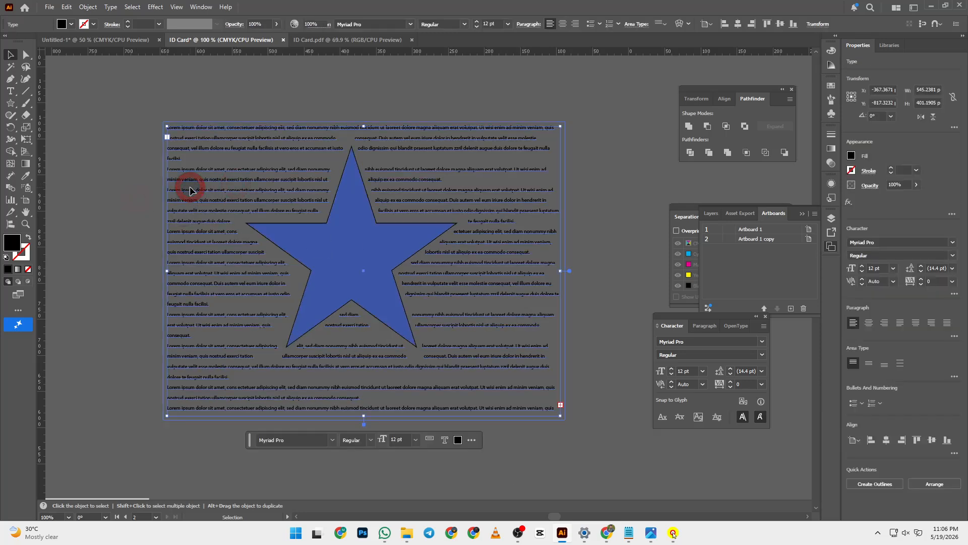
key(Delete)
- Zoom in on the reference ID card mockup to study its ringed photo circle and top logo
scroll(449, 365, down, 5)
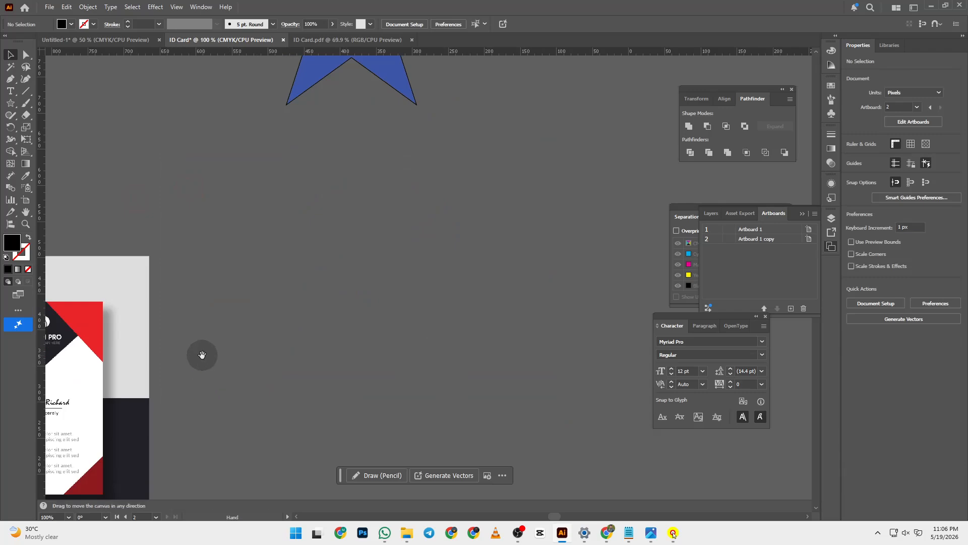
drag(201, 353, 456, 346)
key(z)
click(169, 372)
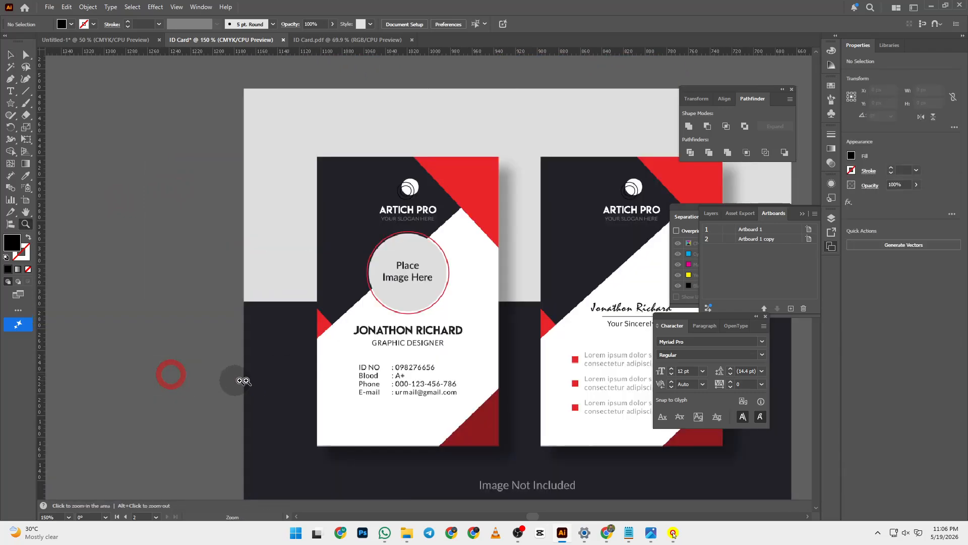
click(441, 349)
click(432, 294)
drag(440, 206, 418, 378)
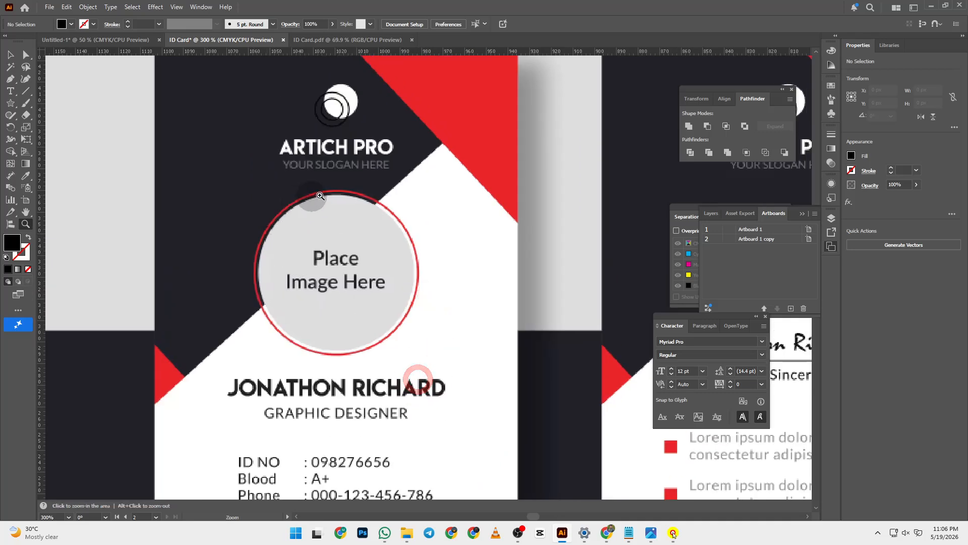
drag(566, 222, 245, 494)
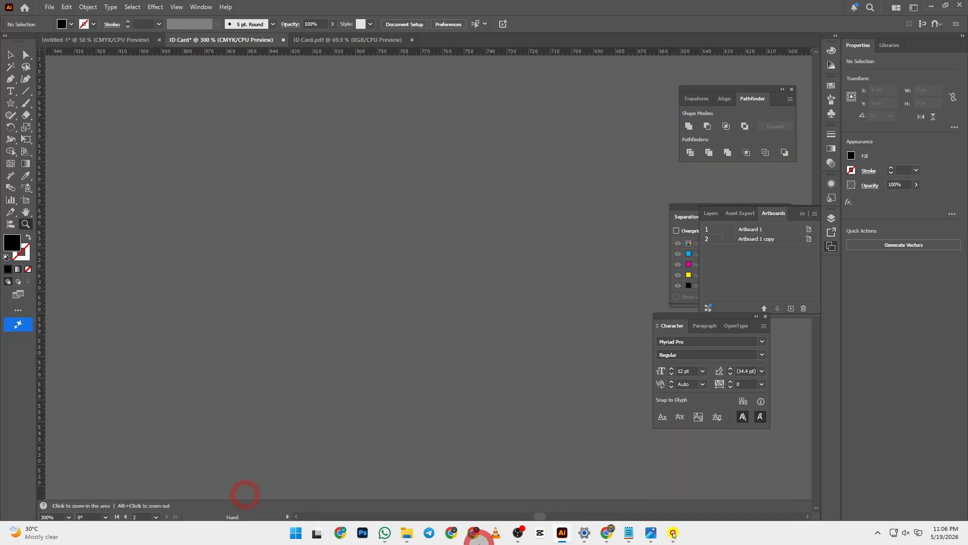
- Pick the Ellipse tool, fit Artboard 2 in view, and select its circular photo
right_click(15, 103)
click(50, 127)
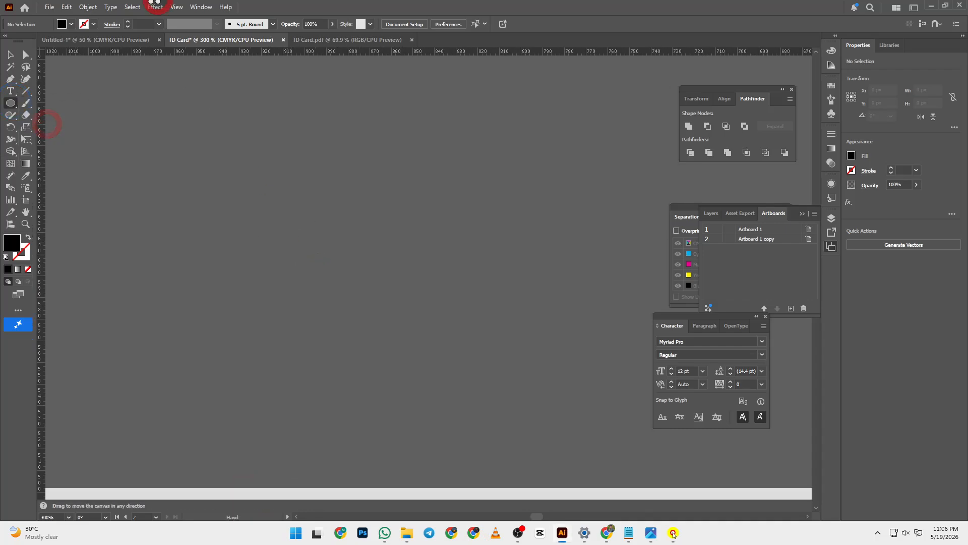
drag(304, 266, 322, 184)
key(ctrl+minus)
key(ctrl+0)
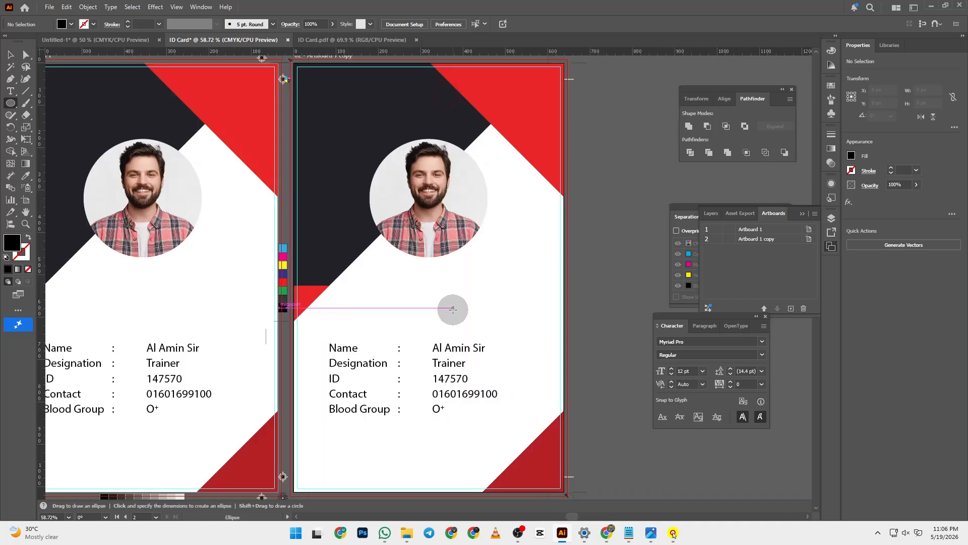
click(10, 54)
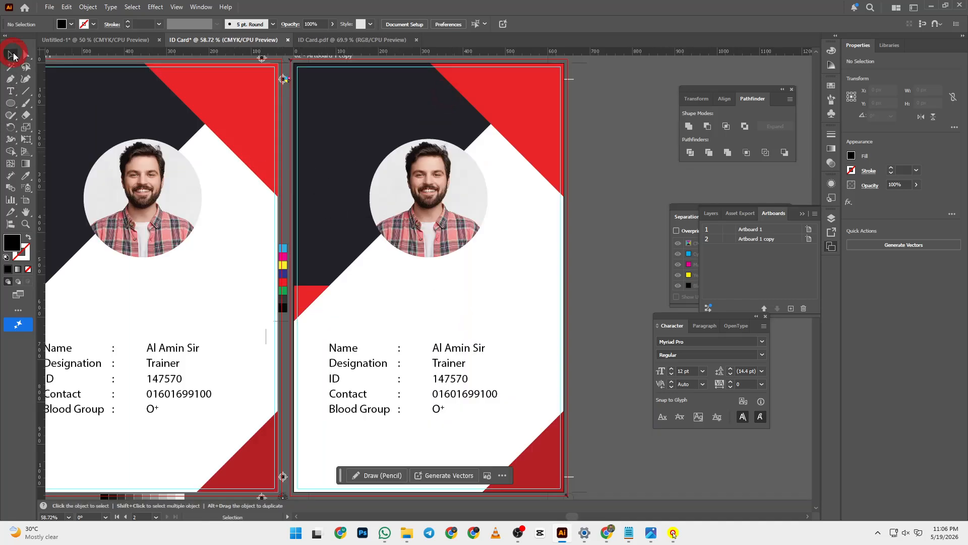
click(433, 147)
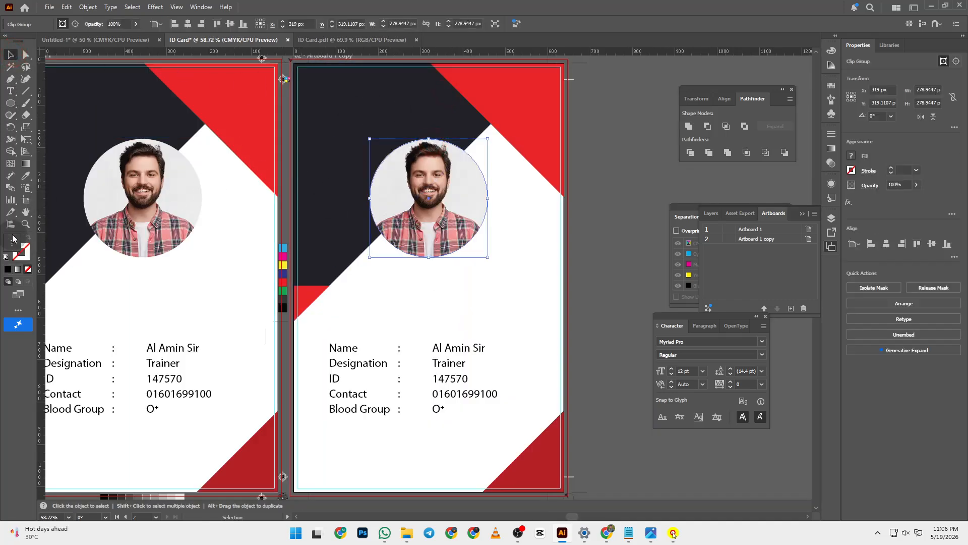
click(86, 8)
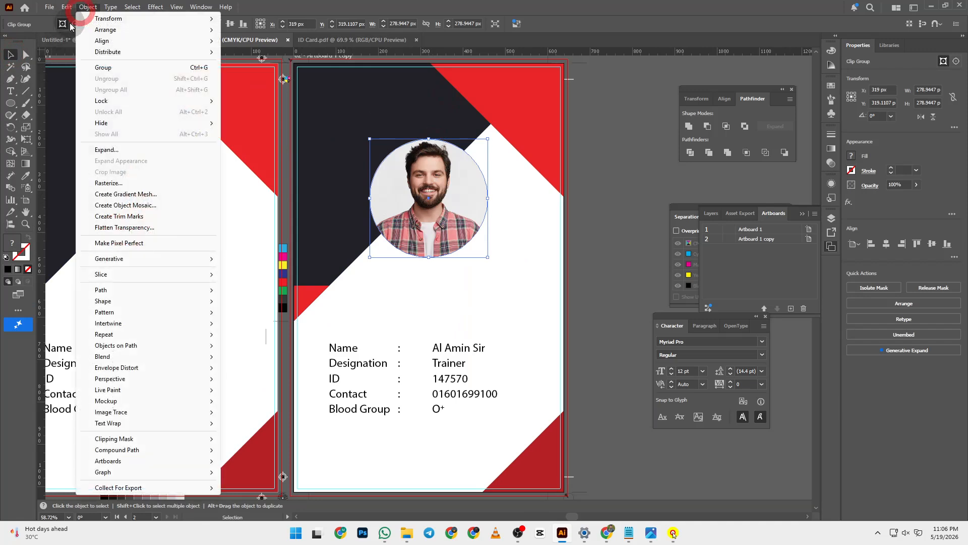
click(158, 287)
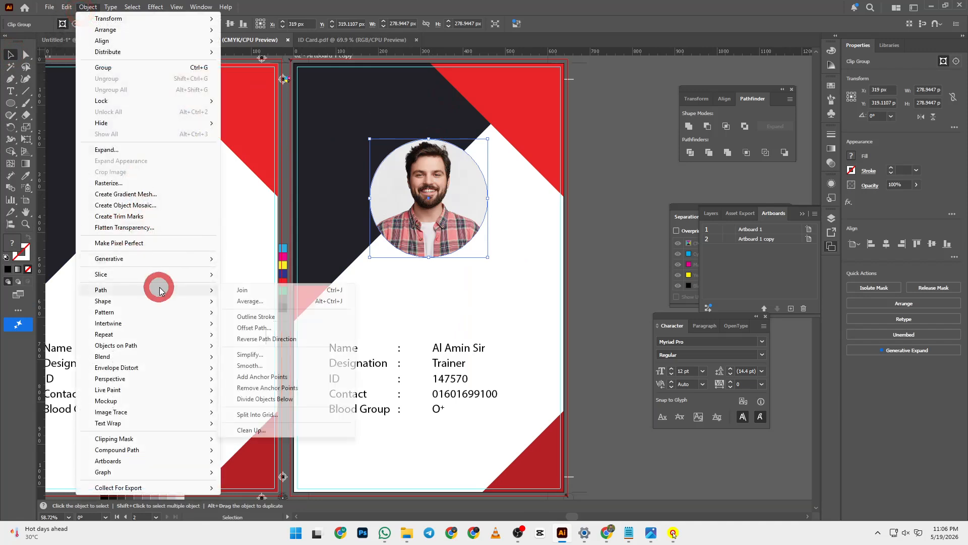
click(275, 328)
text(+)
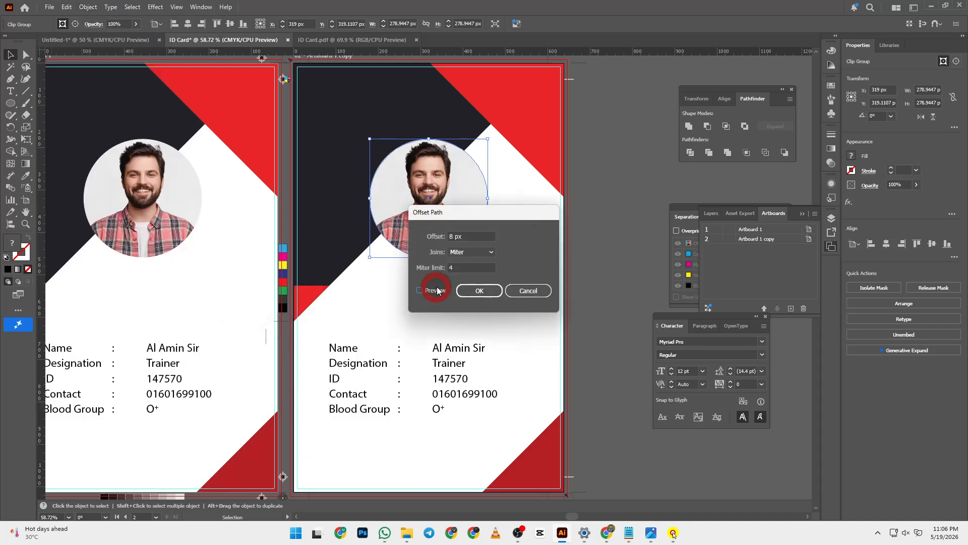
click(419, 290)
click(425, 240)
click(545, 291)
click(10, 103)
mouse_move(408, 177)
mouse_down()
mouse_move(499, 260)
mouse_move(493, 269)
mouse_up()
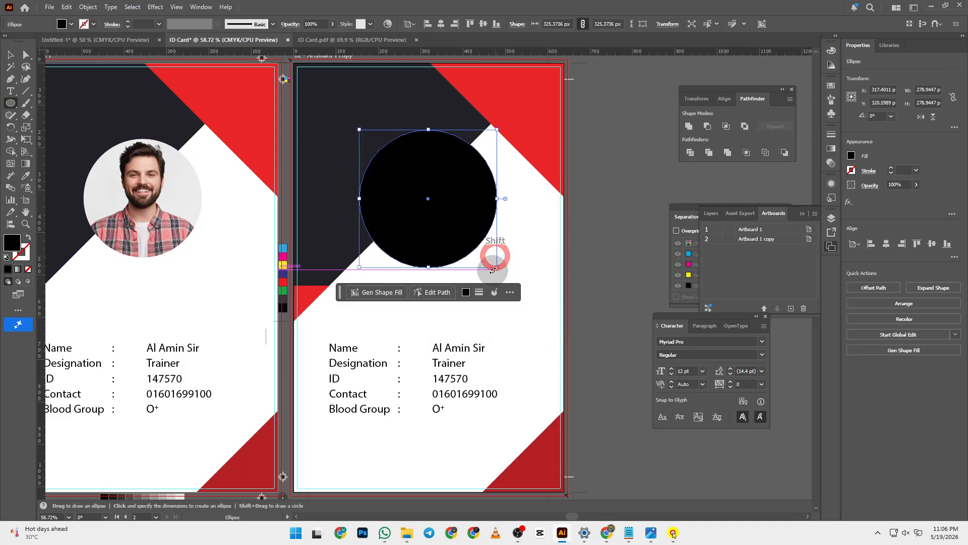
key(v)
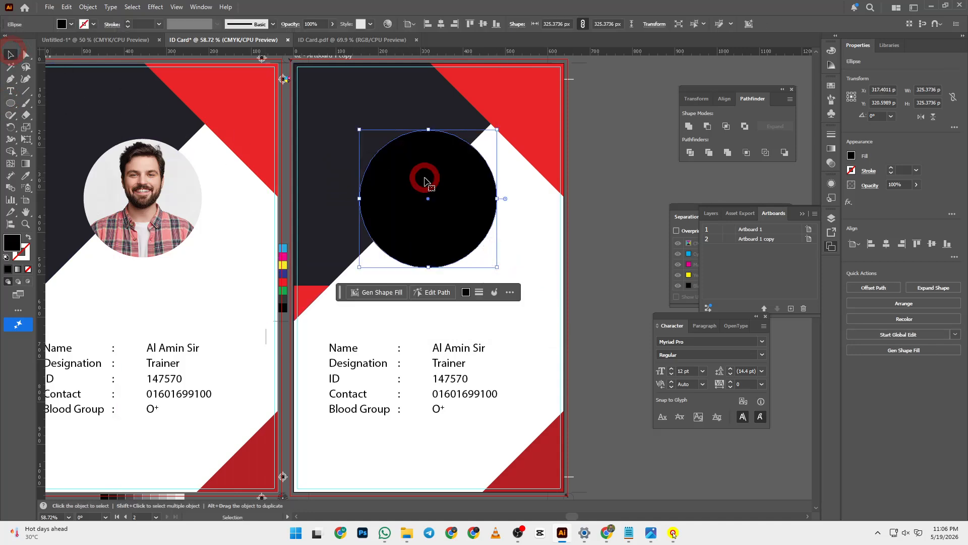
click(28, 237)
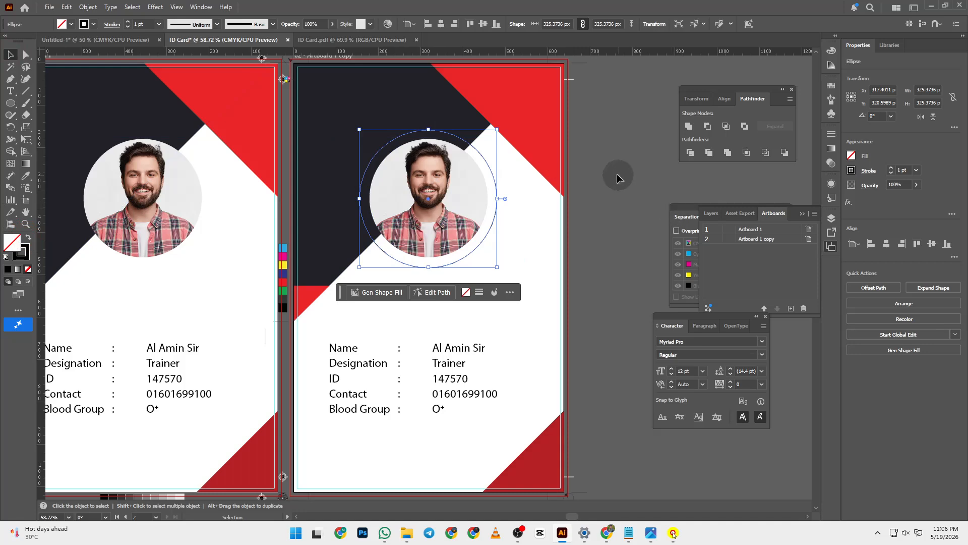
click(202, 7)
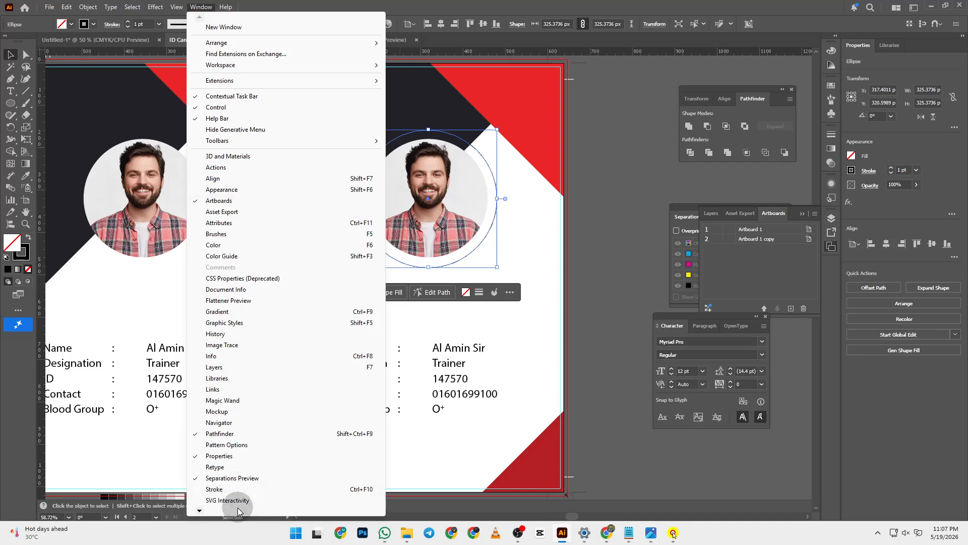
click(230, 489)
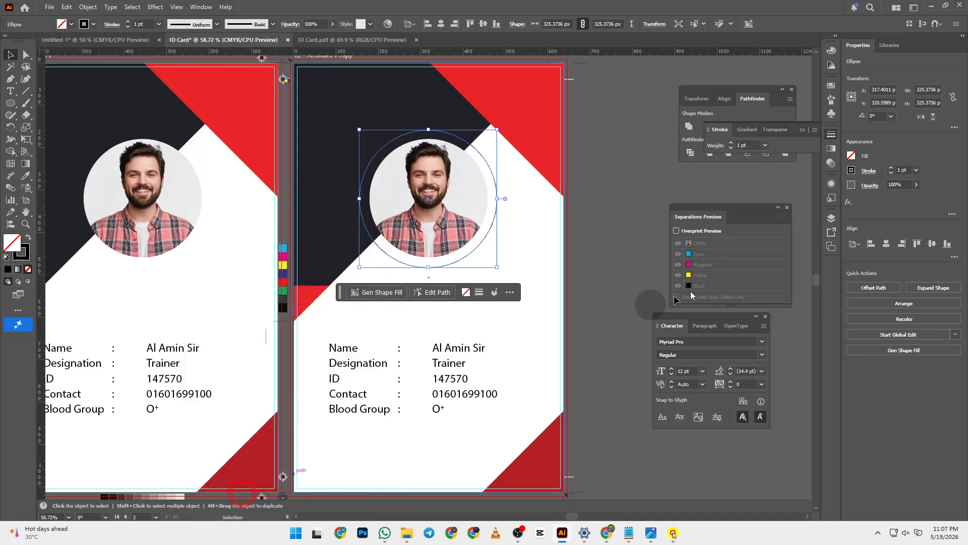
click(815, 132)
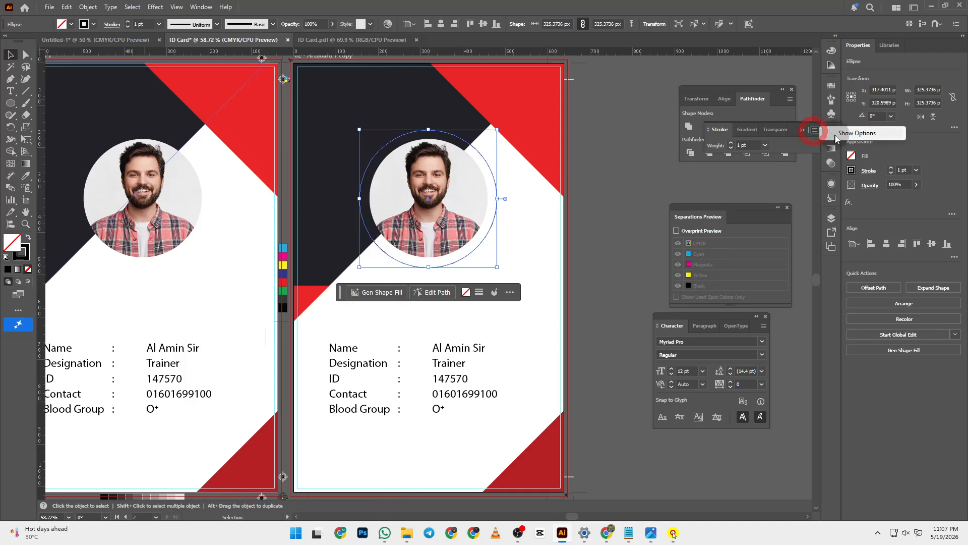
click(838, 134)
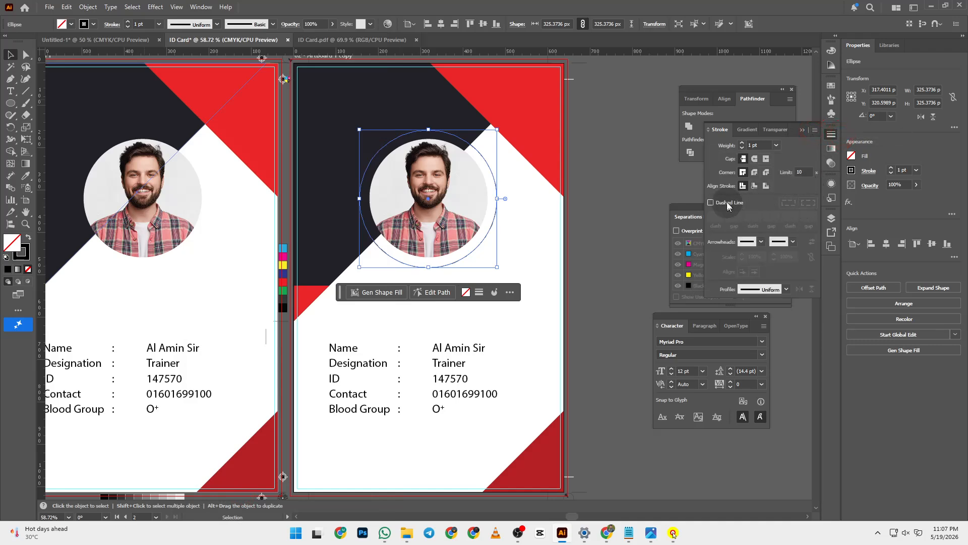
click(728, 203)
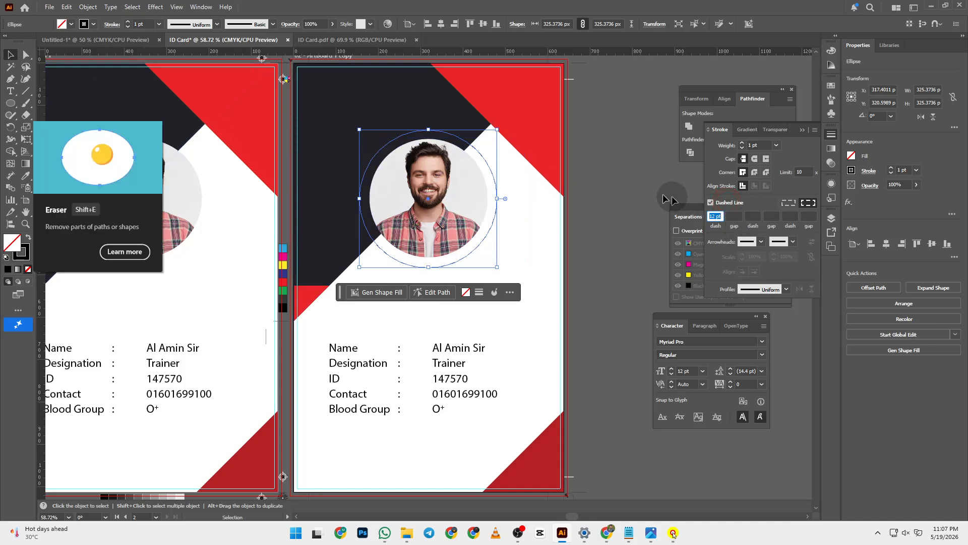
click(611, 186)
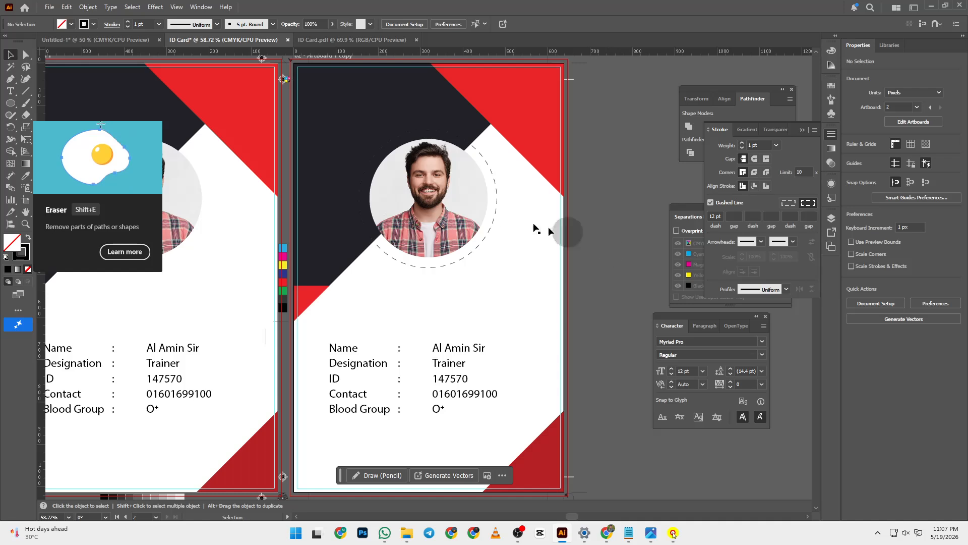
click(496, 217)
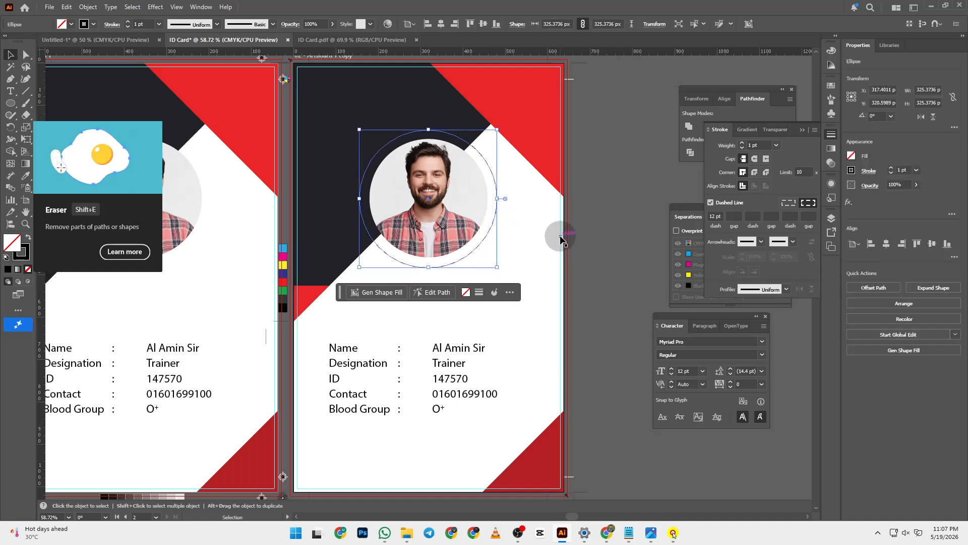
key(Delete)
click(16, 103)
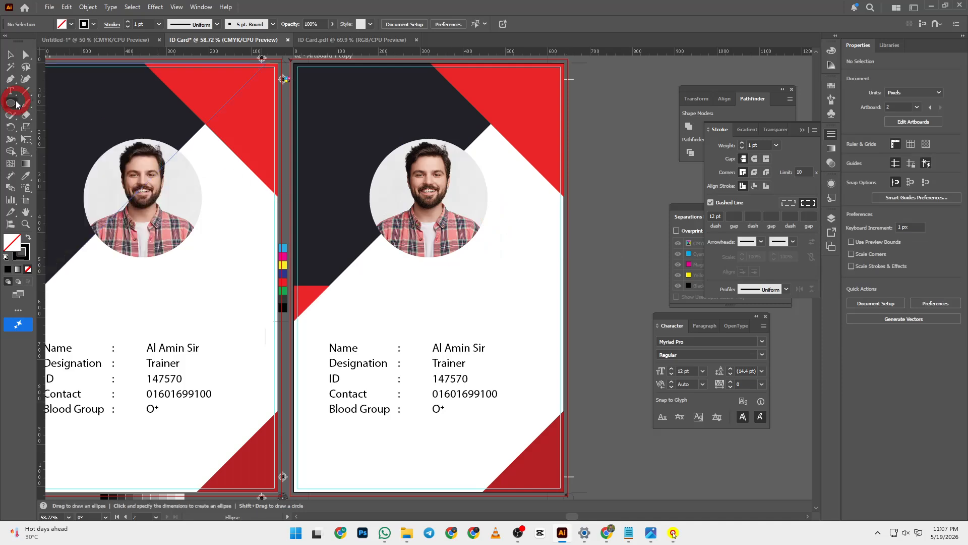
click(11, 55)
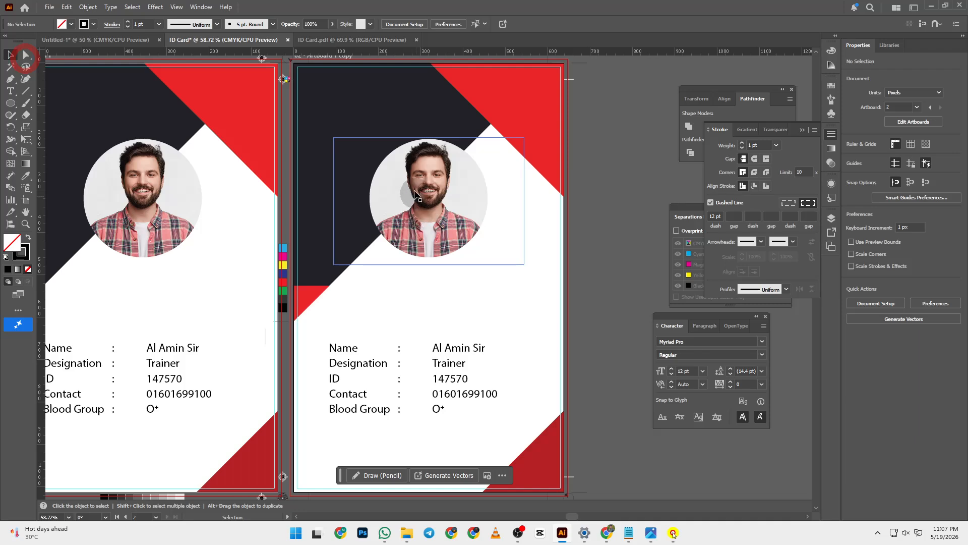
key(space)
drag(446, 359, 579, 275)
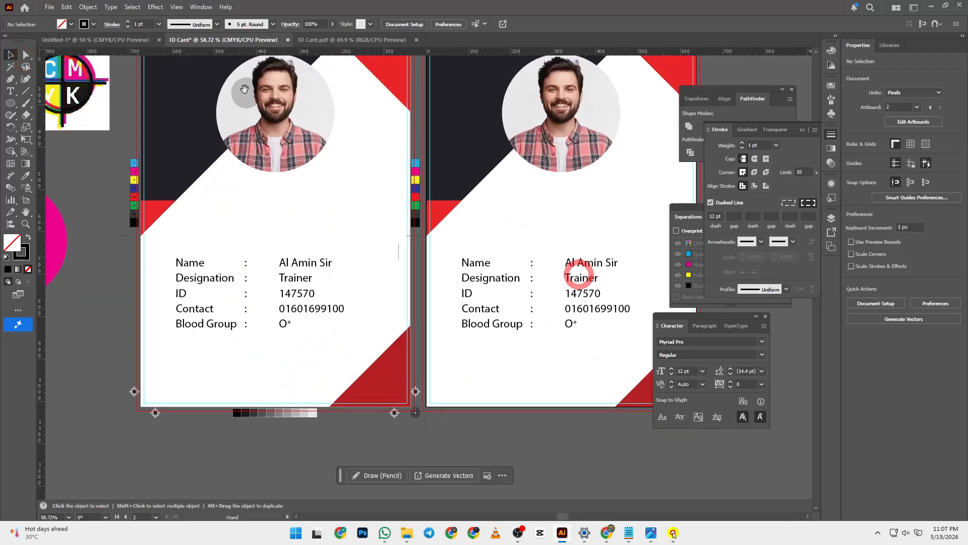
drag(244, 89, 359, 229)
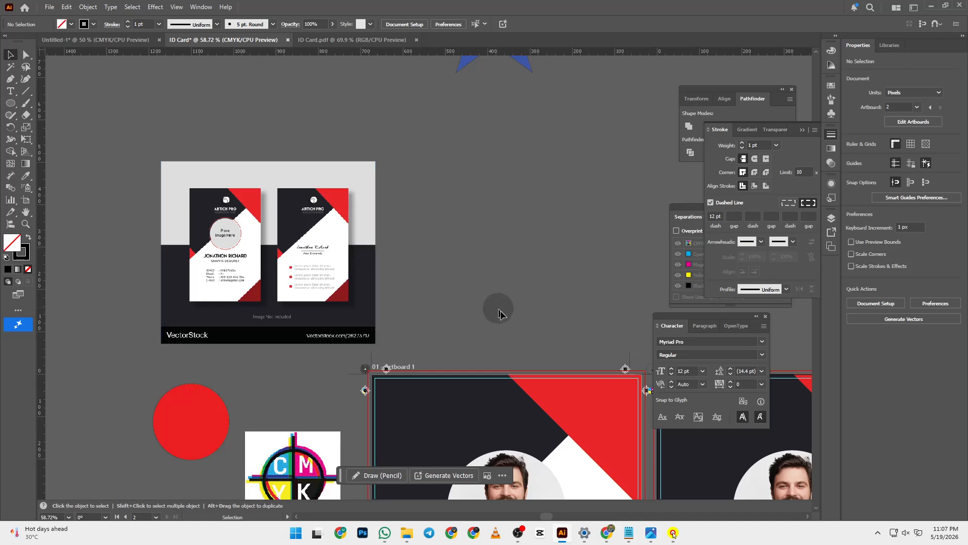
drag(519, 317, 336, 115)
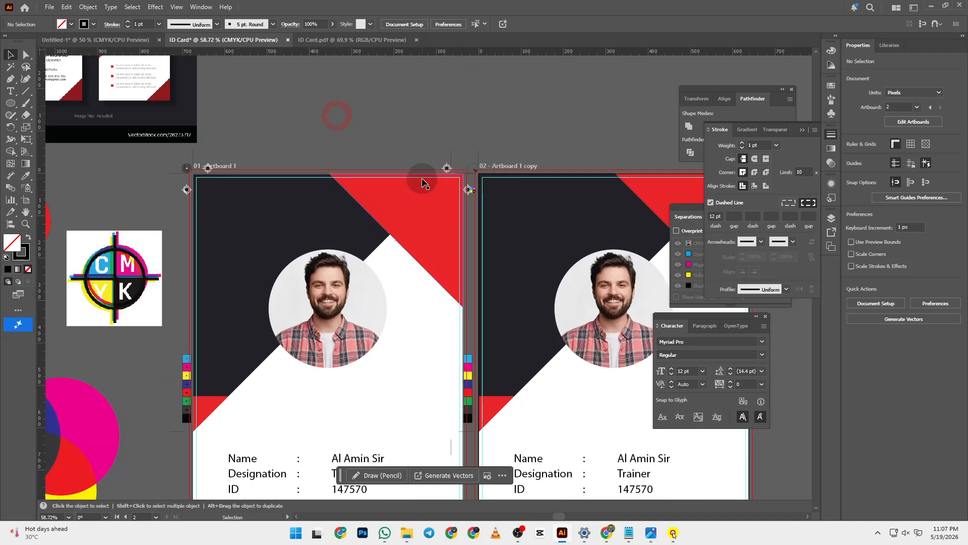
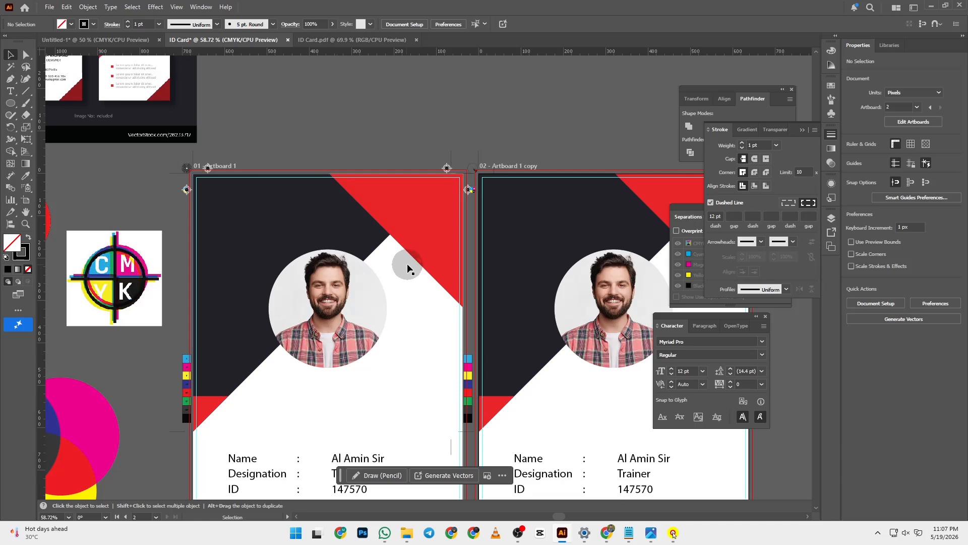
- Zoom in and pan across both ID cards to read their detail rows and text
drag(291, 225, 355, 174)
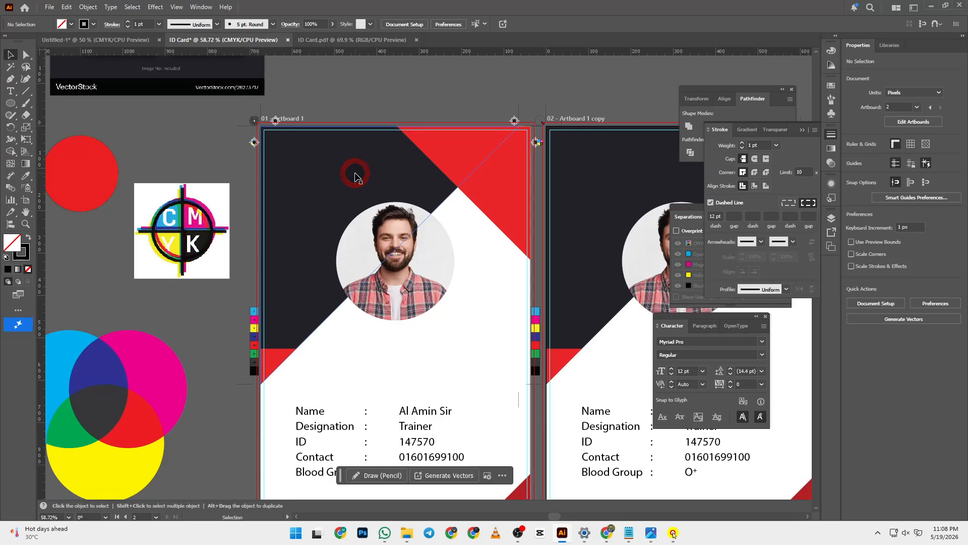
key(z)
click(269, 308)
click(264, 332)
drag(434, 256, 214, 256)
drag(407, 247, 151, 239)
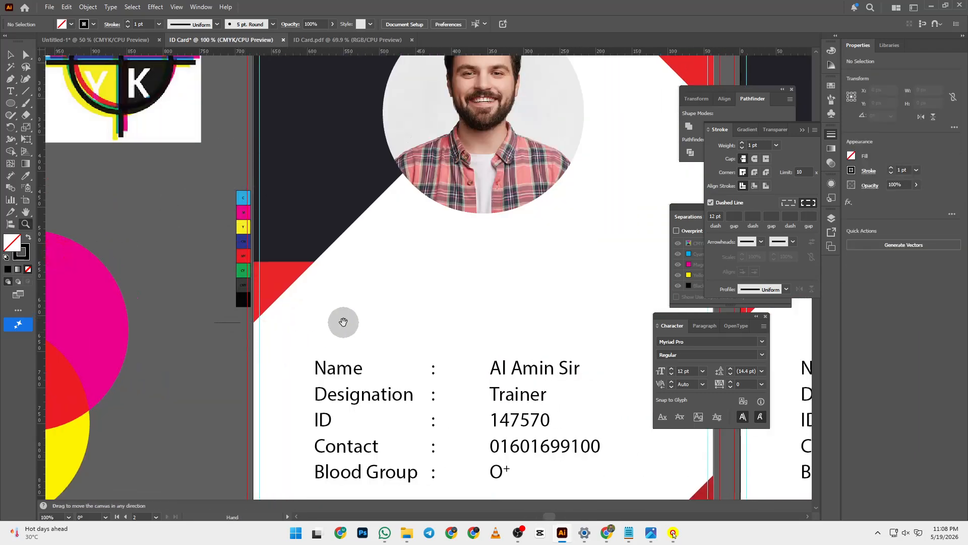
drag(350, 281, 22, 328)
drag(264, 278, 181, 300)
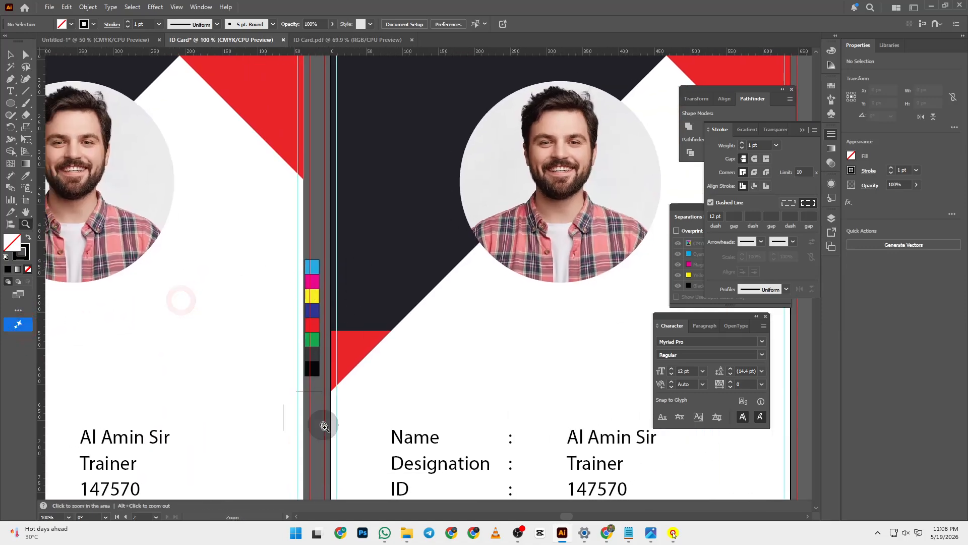
drag(99, 168, 464, 342)
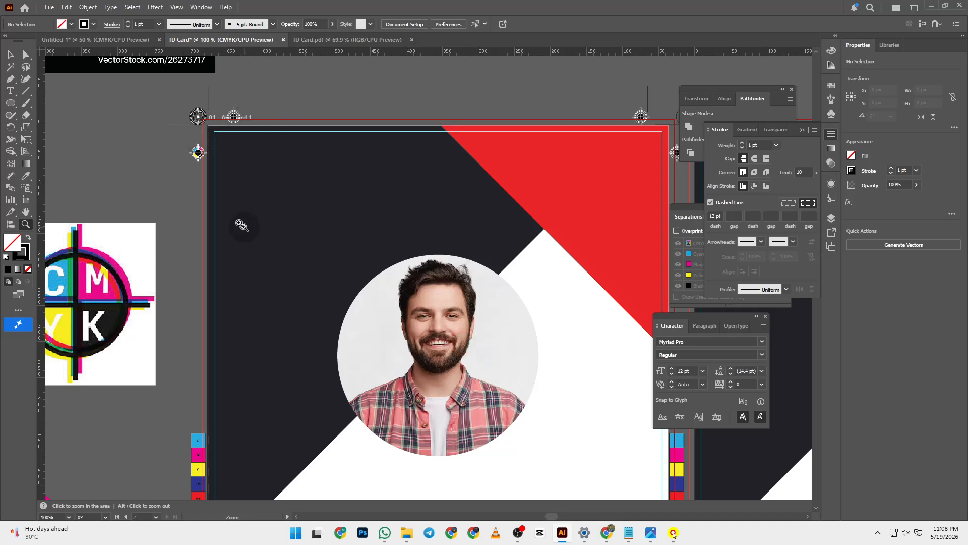
- Zoom to 300% on the first card's top-left corner to inspect the registration marks
click(265, 222)
click(223, 188)
click(337, 236)
drag(438, 313, 87, 198)
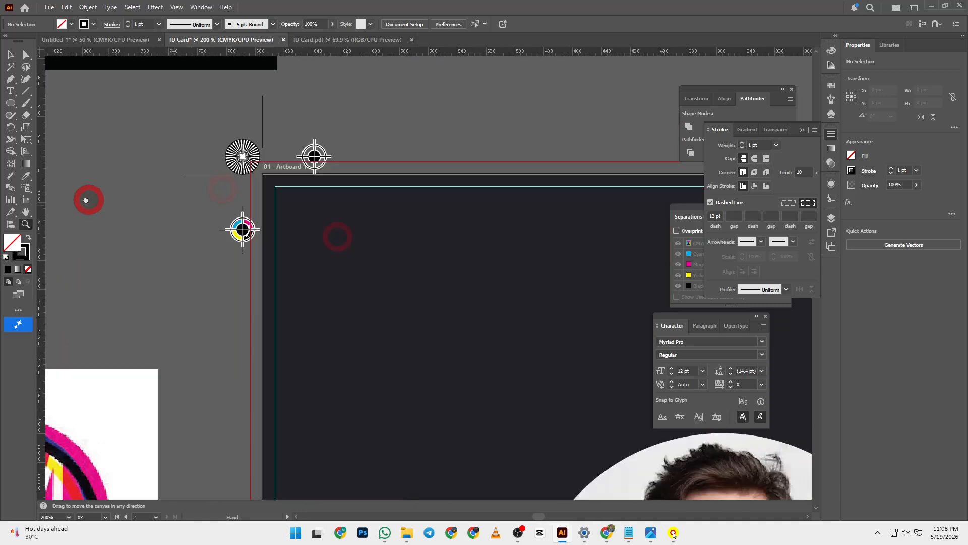
click(274, 186)
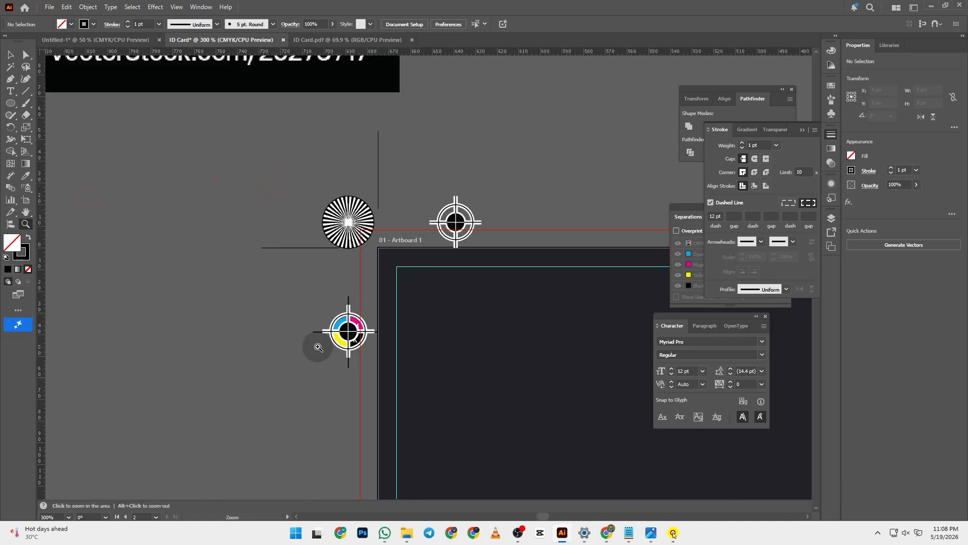
drag(249, 153, 430, 385)
drag(230, 292, 202, 95)
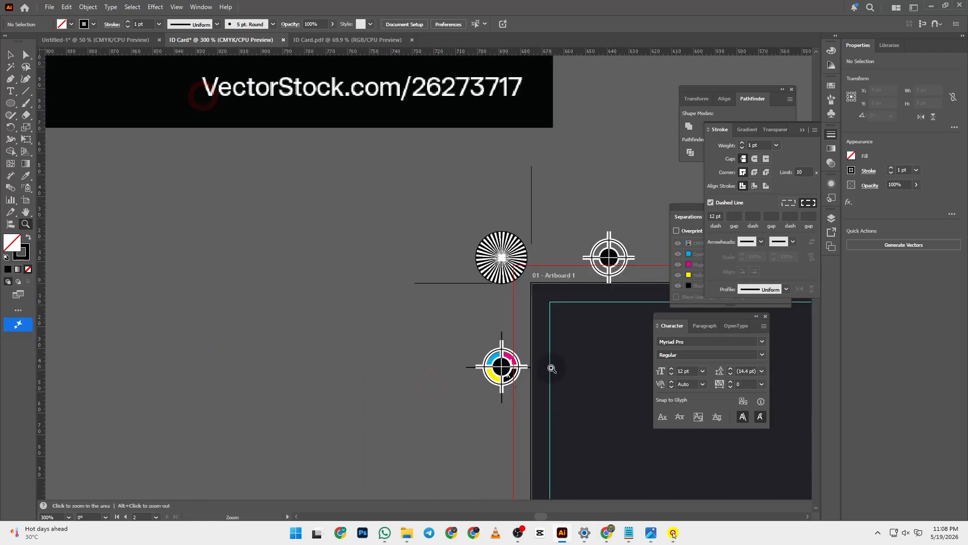
- Fit both ID cards in the window, then scroll up to the blue star
key(ctrl+0)
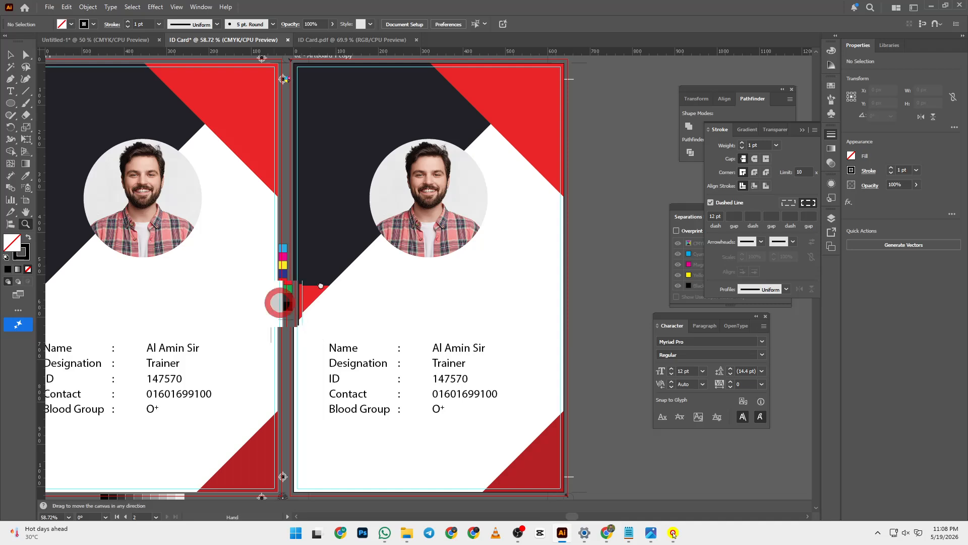
drag(281, 302, 523, 233)
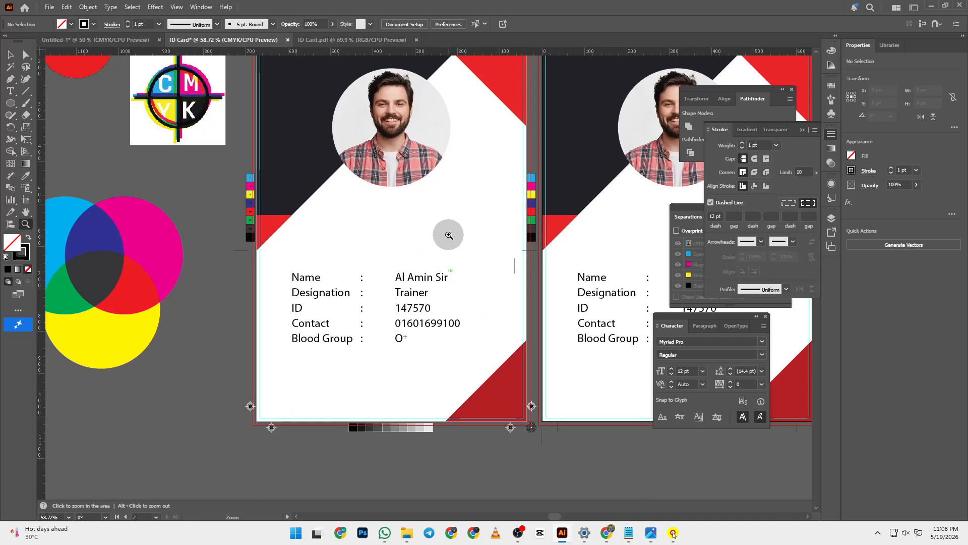
scroll(448, 235, up, 10)
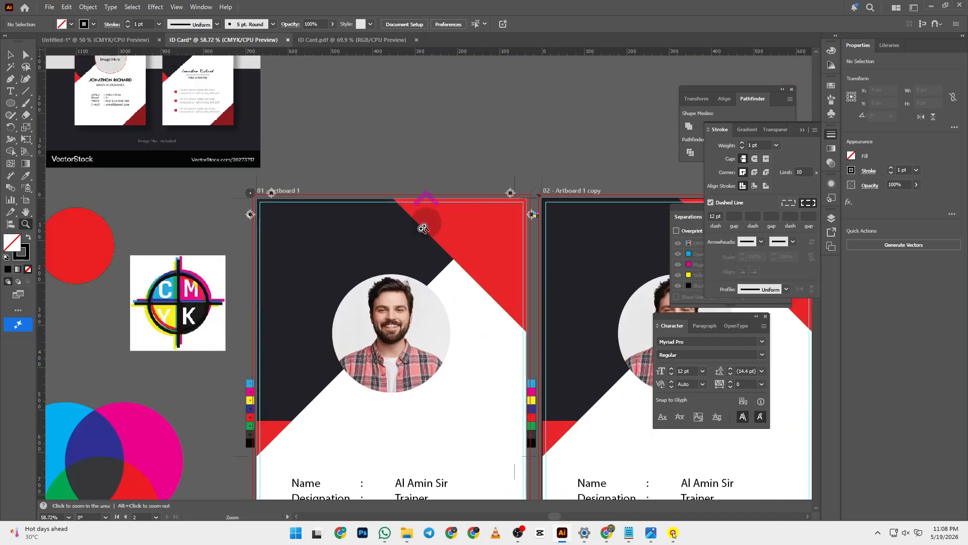
scroll(425, 243, up, 3)
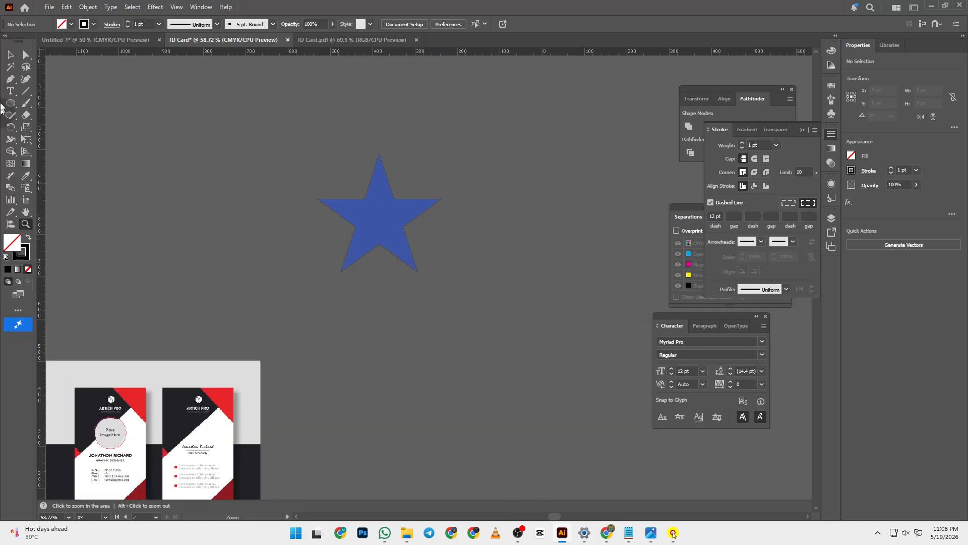
- Draw an area text box of placeholder text and position it below-right of the star
click(10, 91)
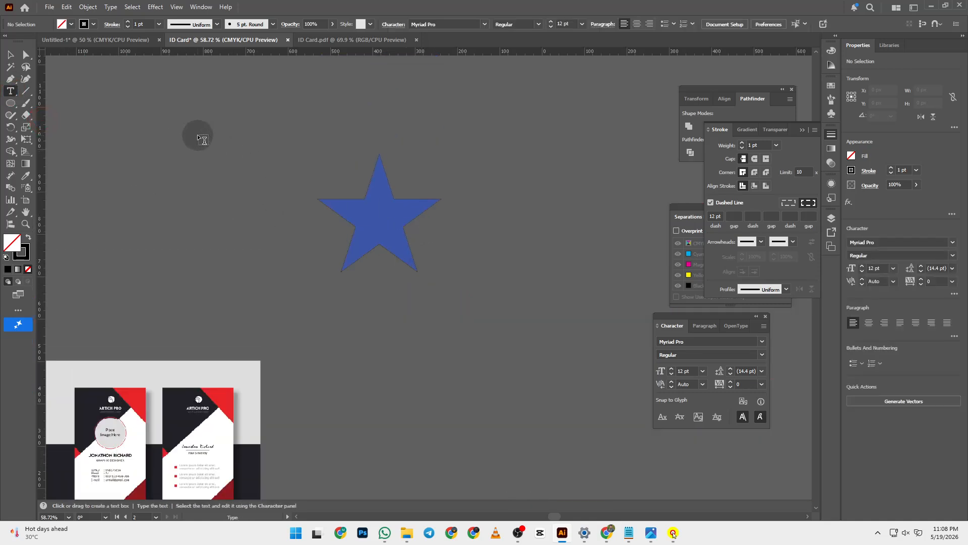
click(254, 150)
drag(255, 150, 505, 327)
click(10, 55)
click(183, 103)
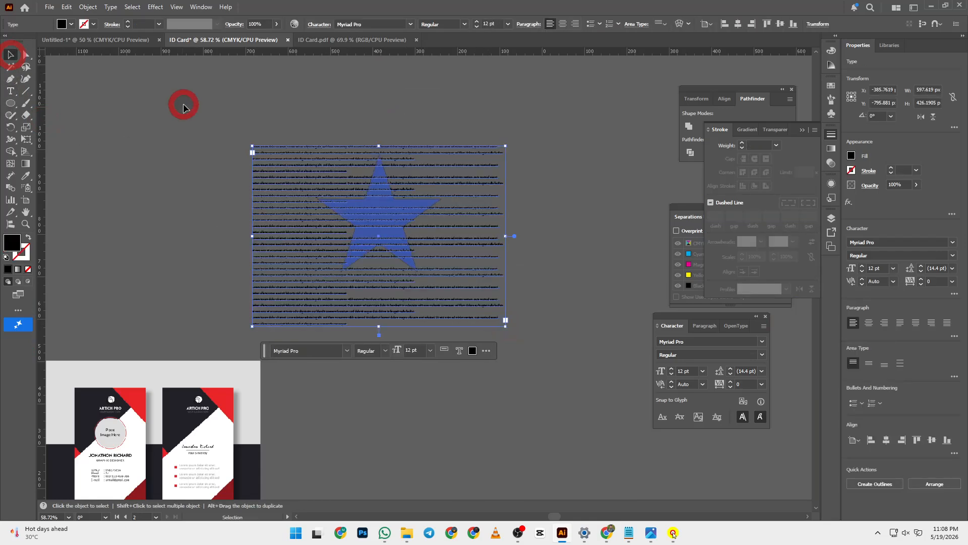
click(296, 184)
drag(296, 184, 333, 284)
click(271, 230)
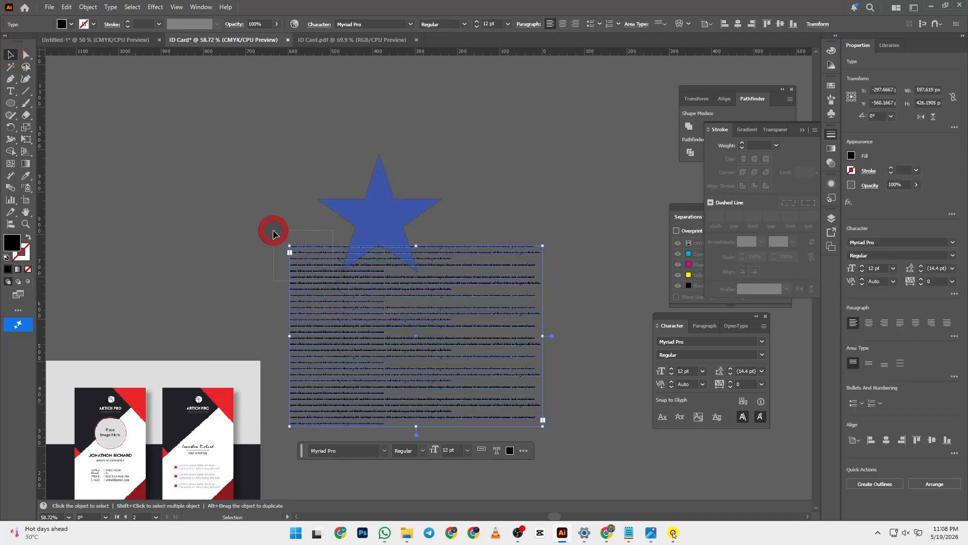
click(304, 264)
key(ctrl)
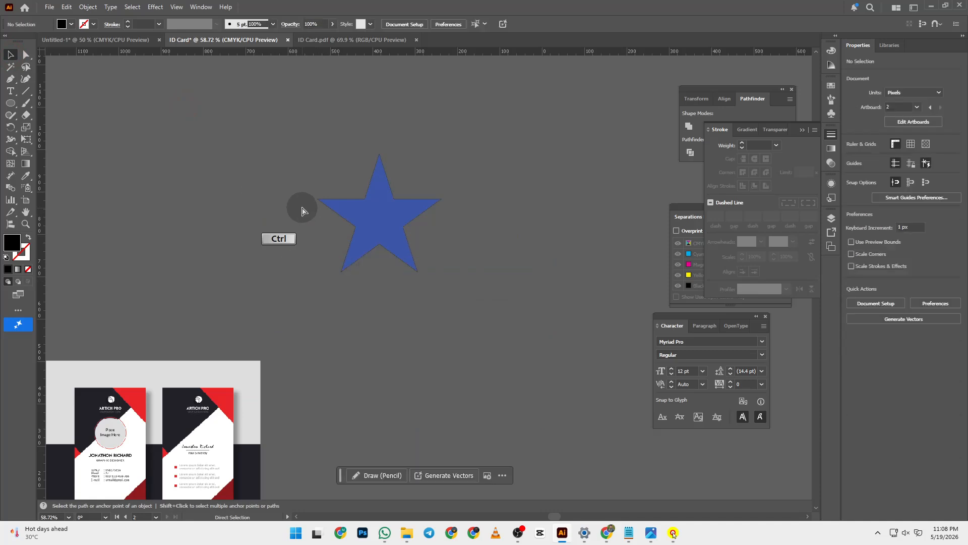
drag(328, 288, 348, 363)
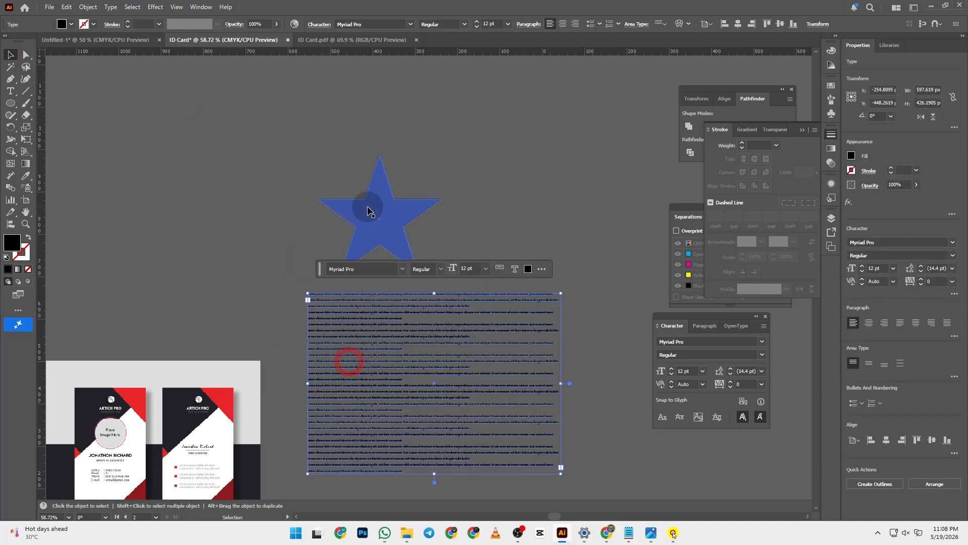
- Select the star and text box and apply Object > Text Wrap > Make
click(368, 205)
shift+click(361, 333)
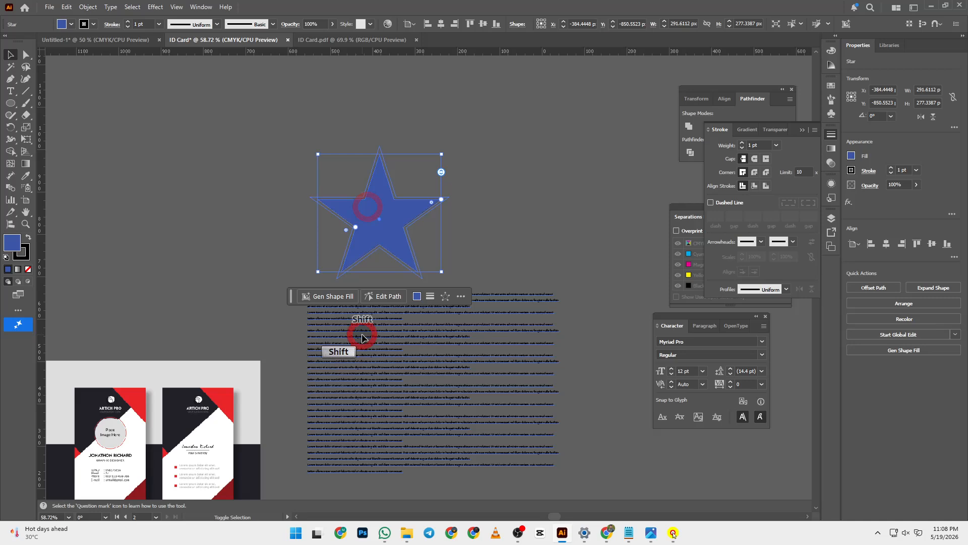
click(88, 7)
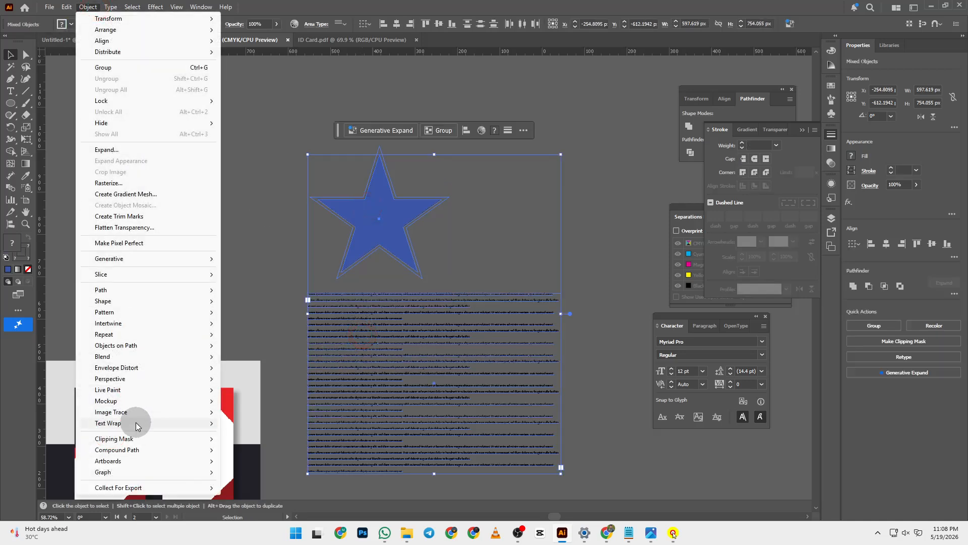
click(134, 424)
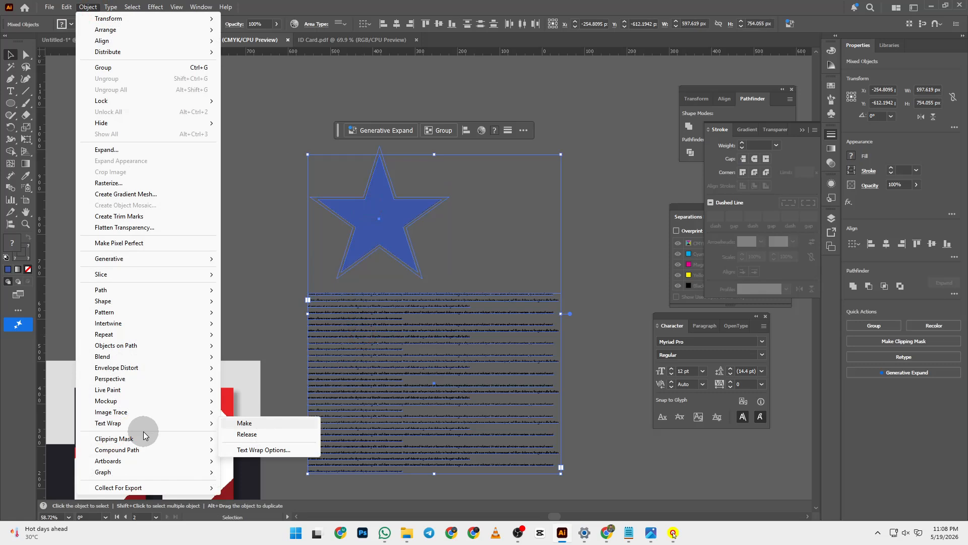
click(256, 425)
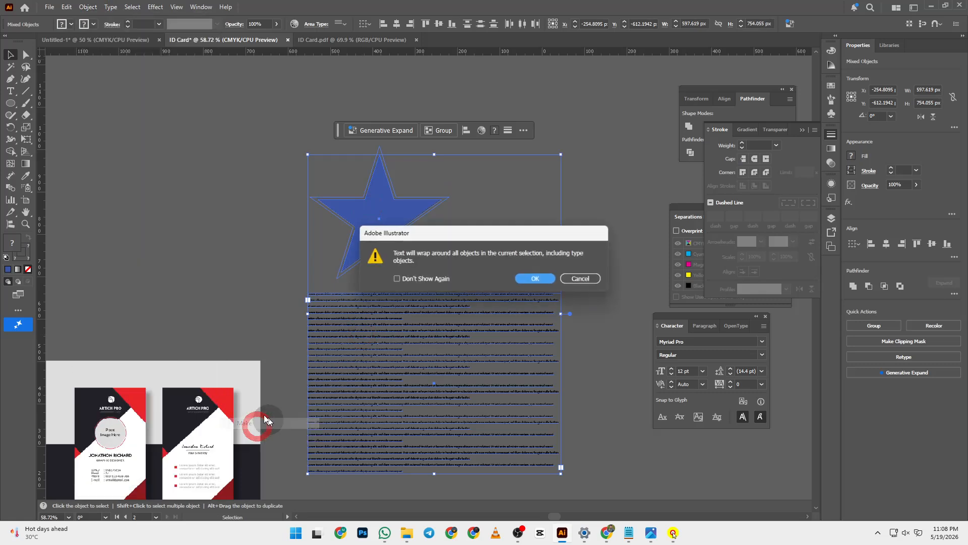
click(542, 277)
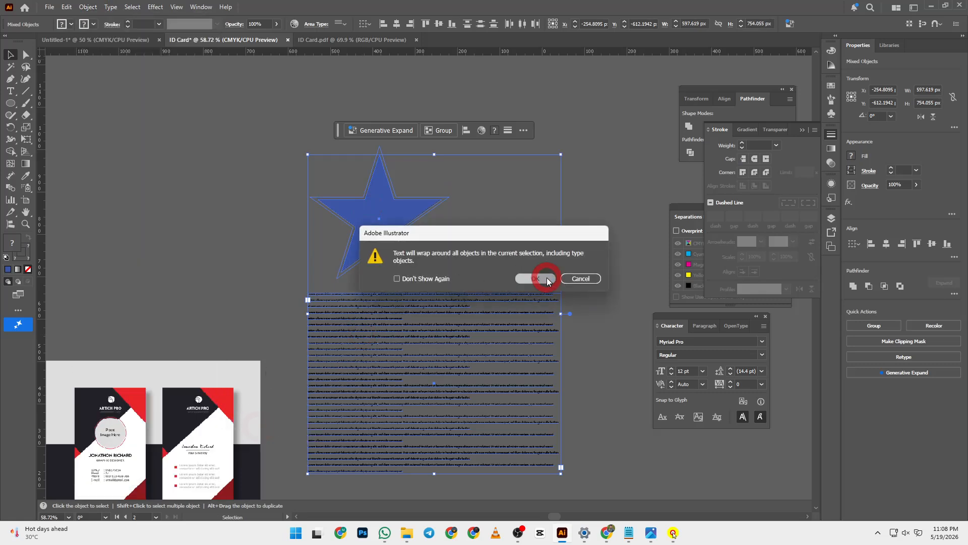
- Set the Text Wrap Options offset to 18 pt
click(88, 7)
mouse_move(169, 426)
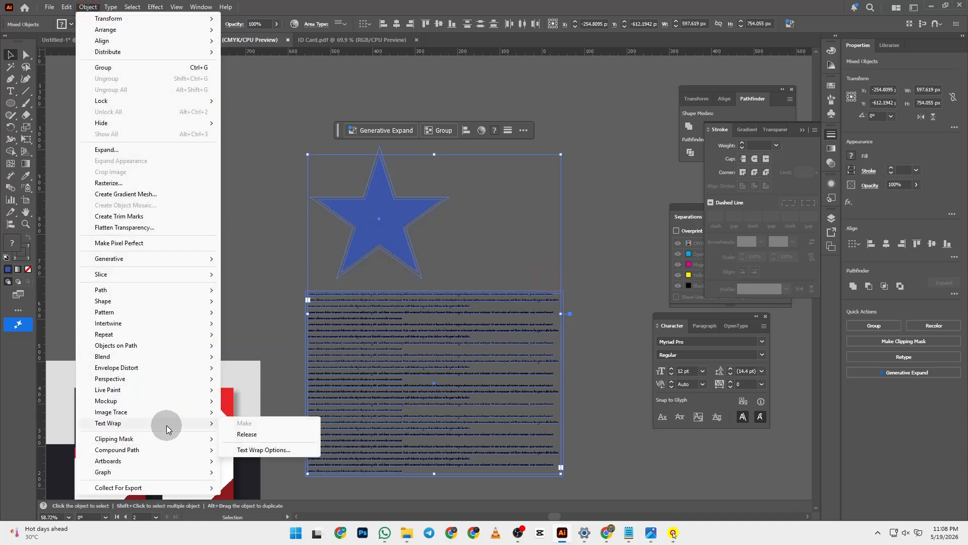
click(260, 450)
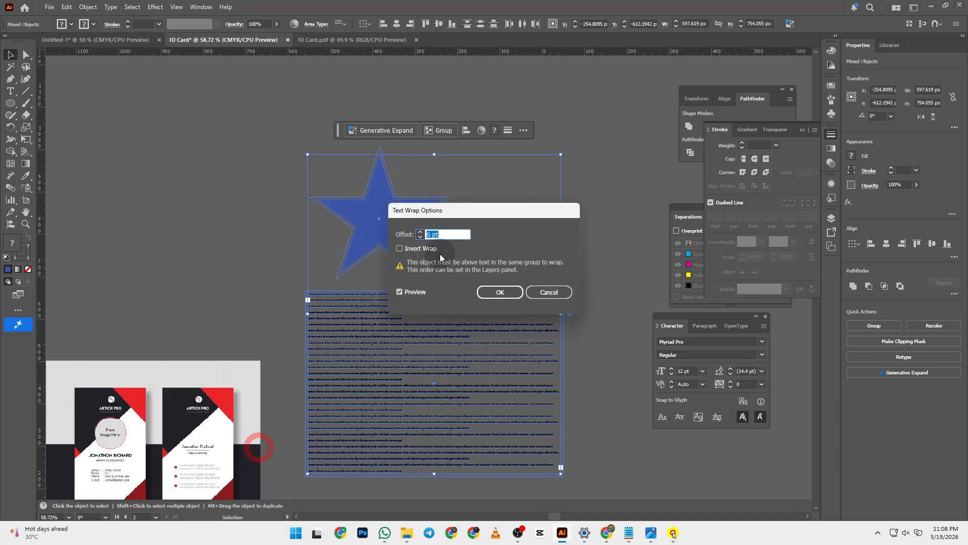
click(420, 234)
click(420, 232)
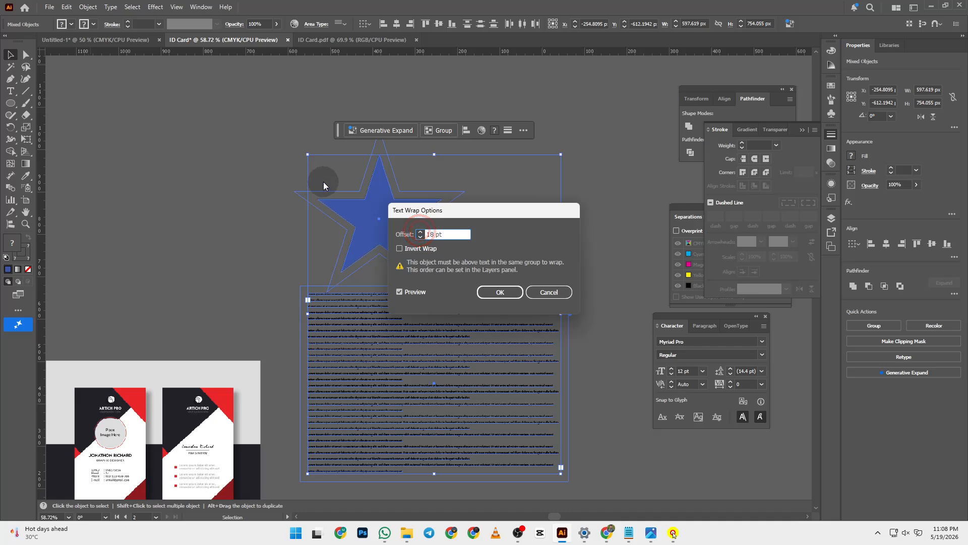
click(497, 291)
- Move the text over the star to show the wrap, then delete both
click(512, 225)
drag(437, 401, 399, 260)
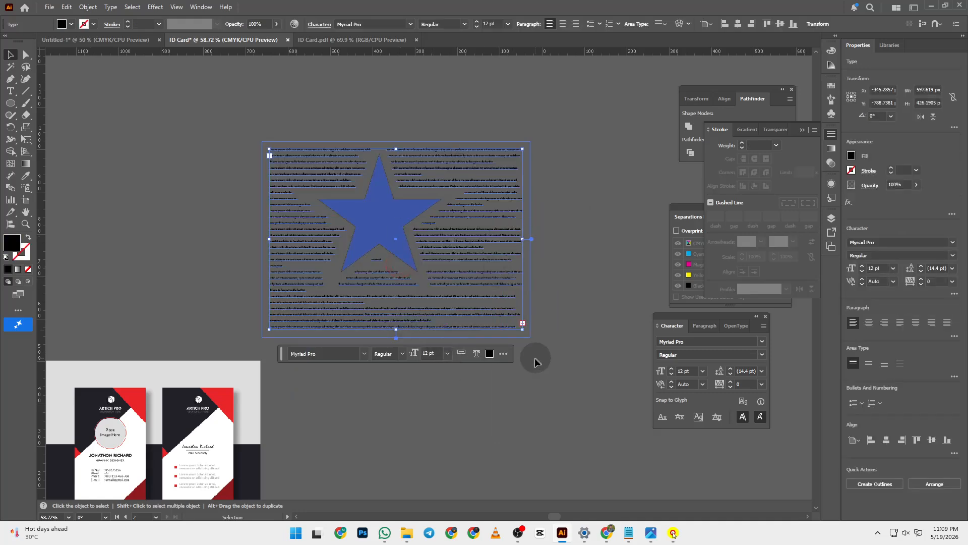
click(525, 414)
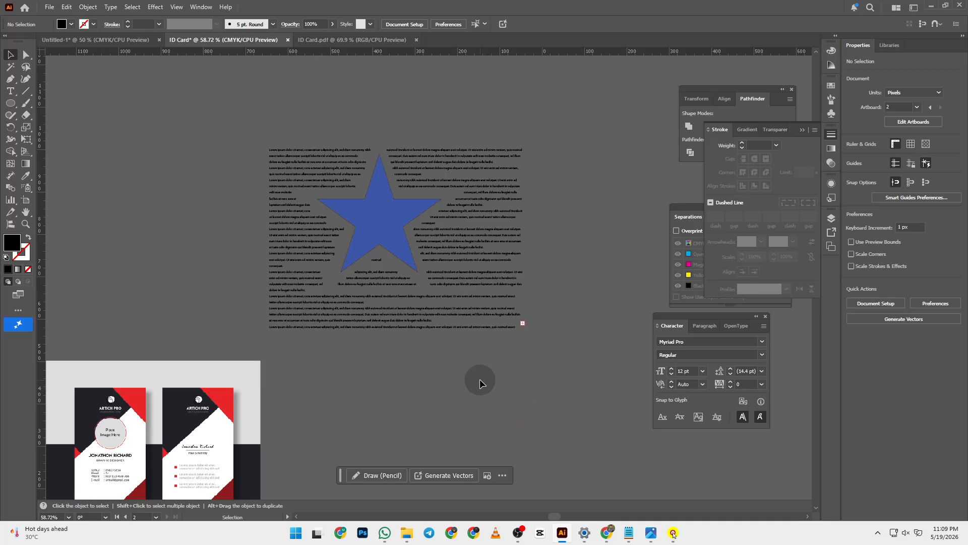
drag(225, 122, 483, 297)
key(Delete)
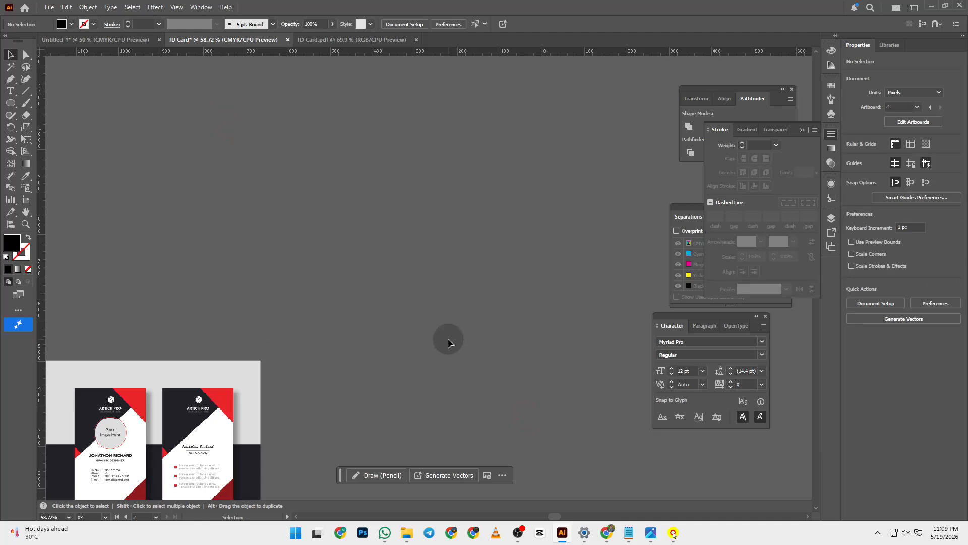
drag(447, 338, 303, 305)
- Pan up so the tops of both ID card artboards are visible
drag(468, 399, 497, 376)
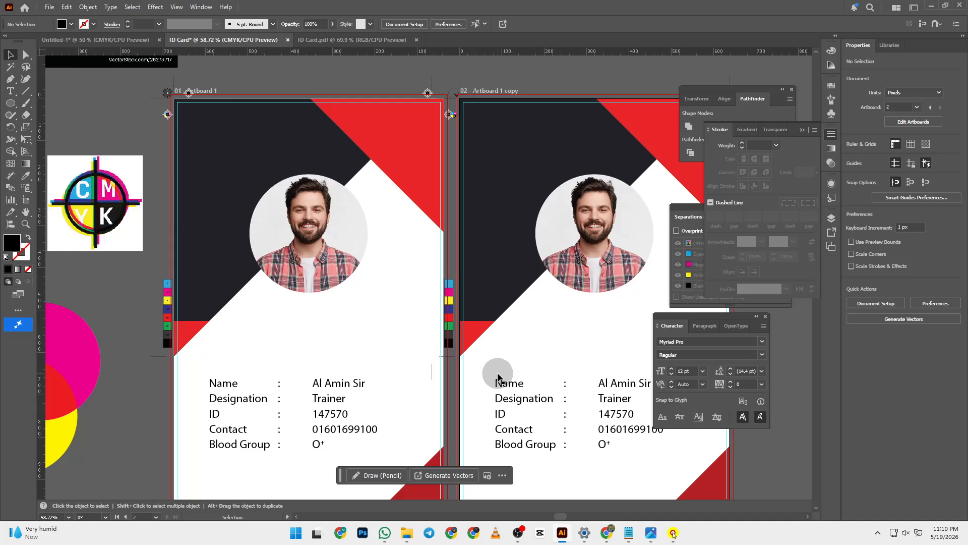
- Save As 'ID Card' in Adobe Illustrator (*.AI) format, accepting the default Illustrator Options
key(ctrl)
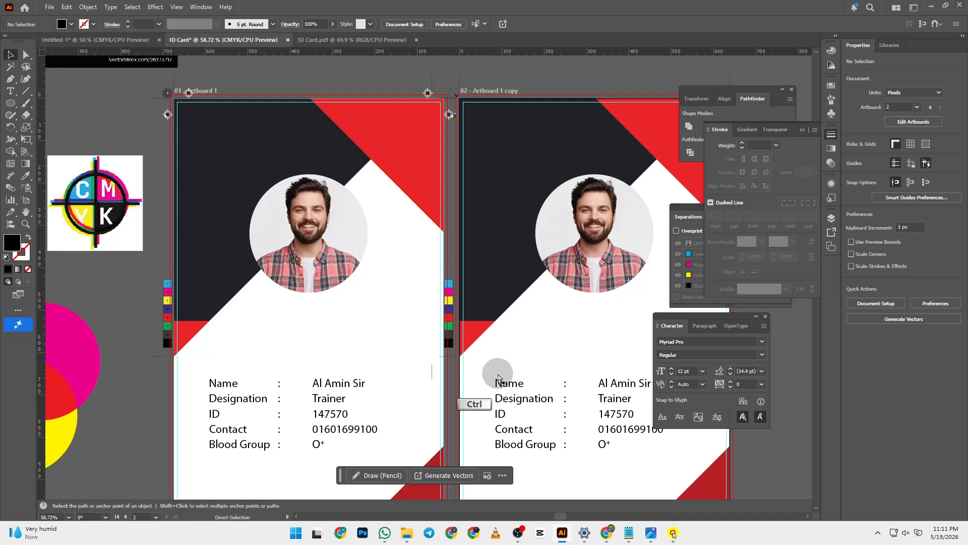
key(ctrl+shift+s)
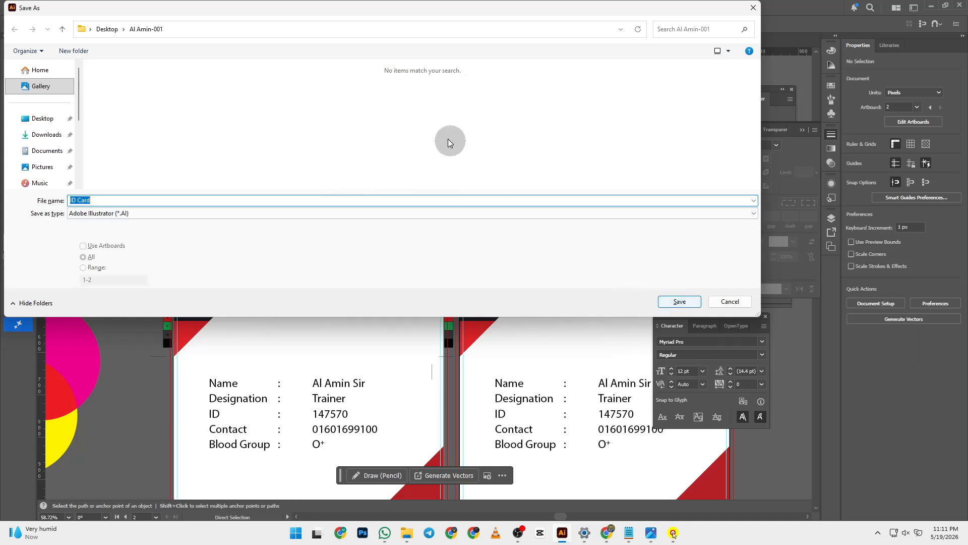
click(680, 302)
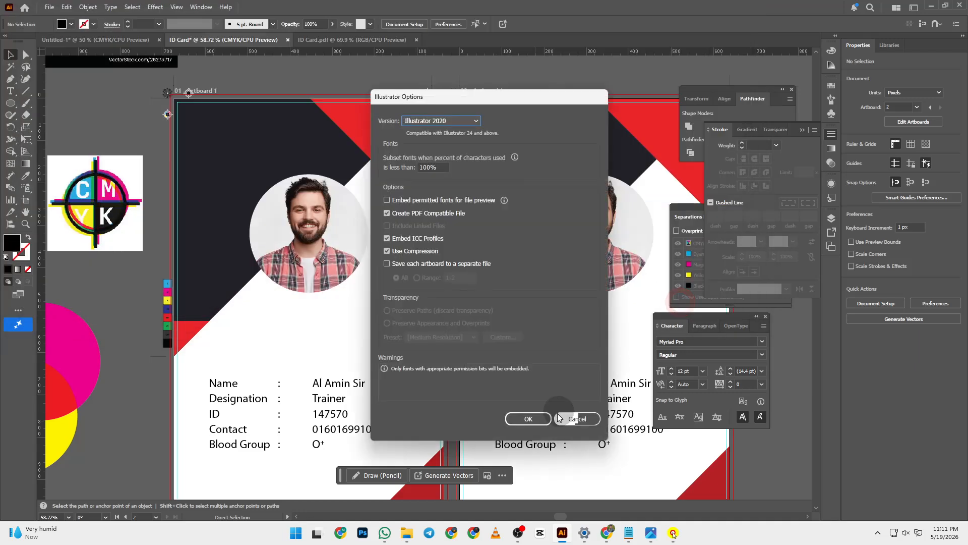
click(536, 419)
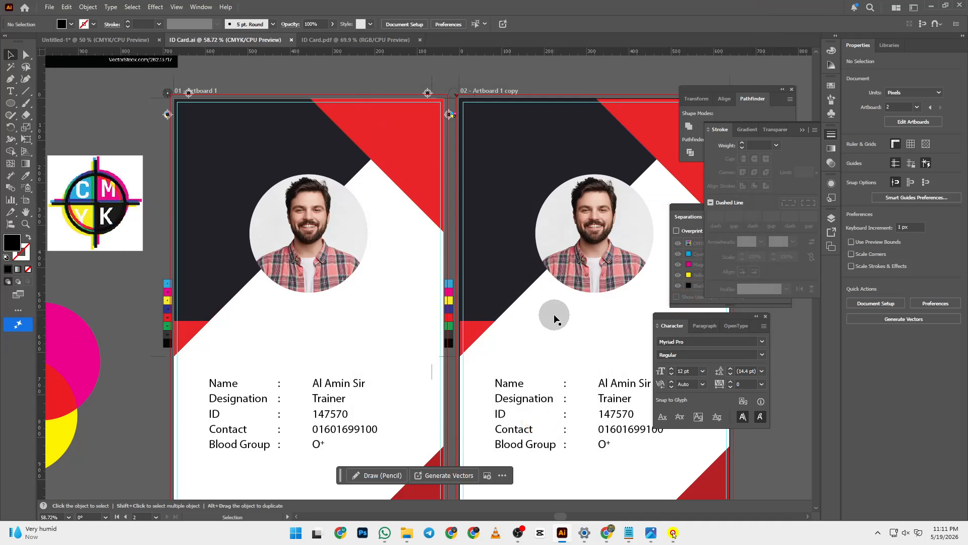